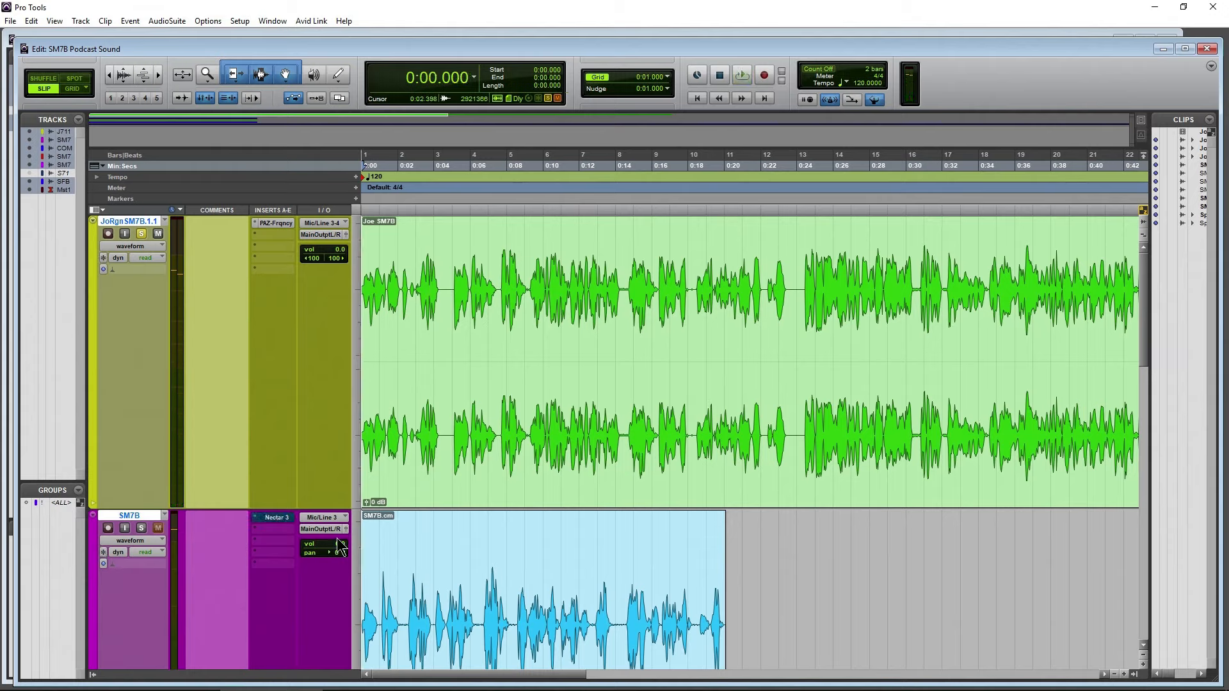
# Solo the SM7B track and play back its recording from the start
pyautogui.click(141, 528)
pyautogui.scroll(-3, 256, 427)
pyautogui.press('space')
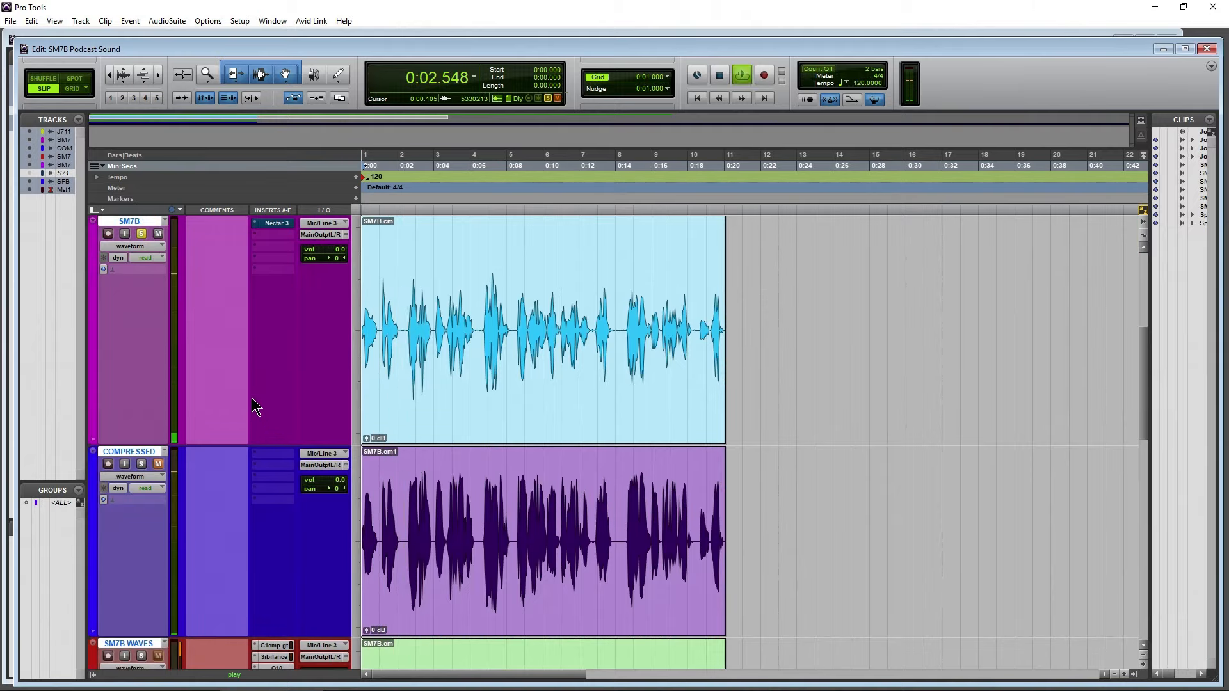
pyautogui.press('space')
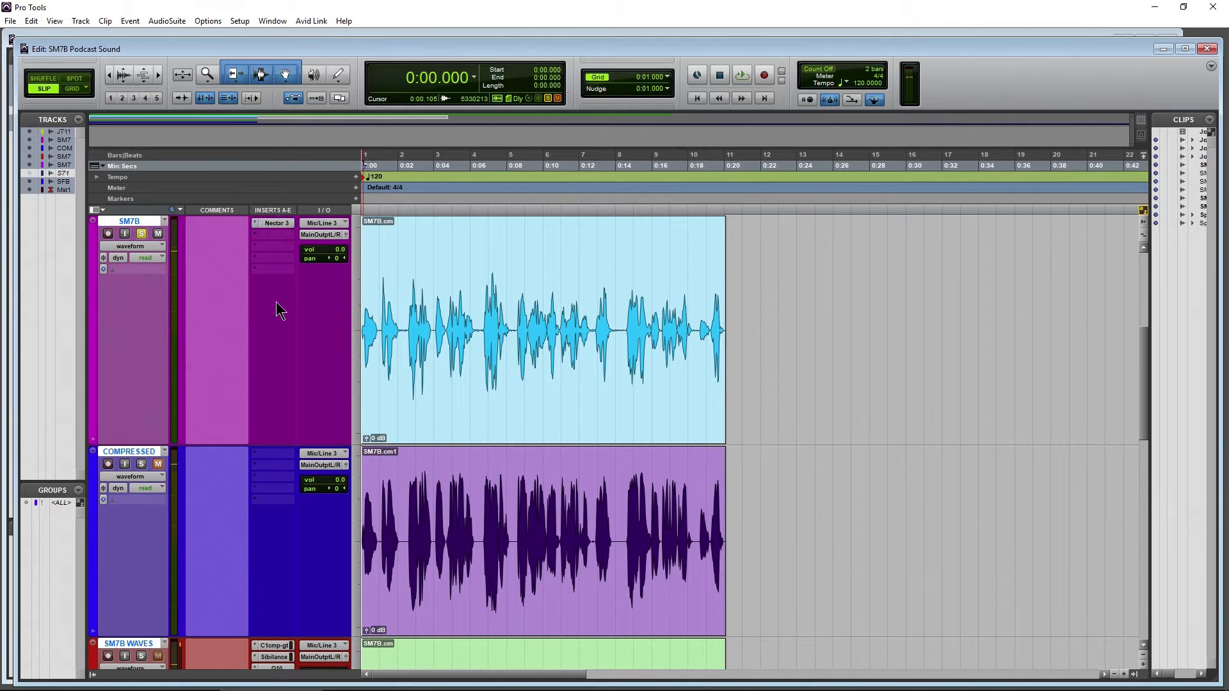
pyautogui.press('space')
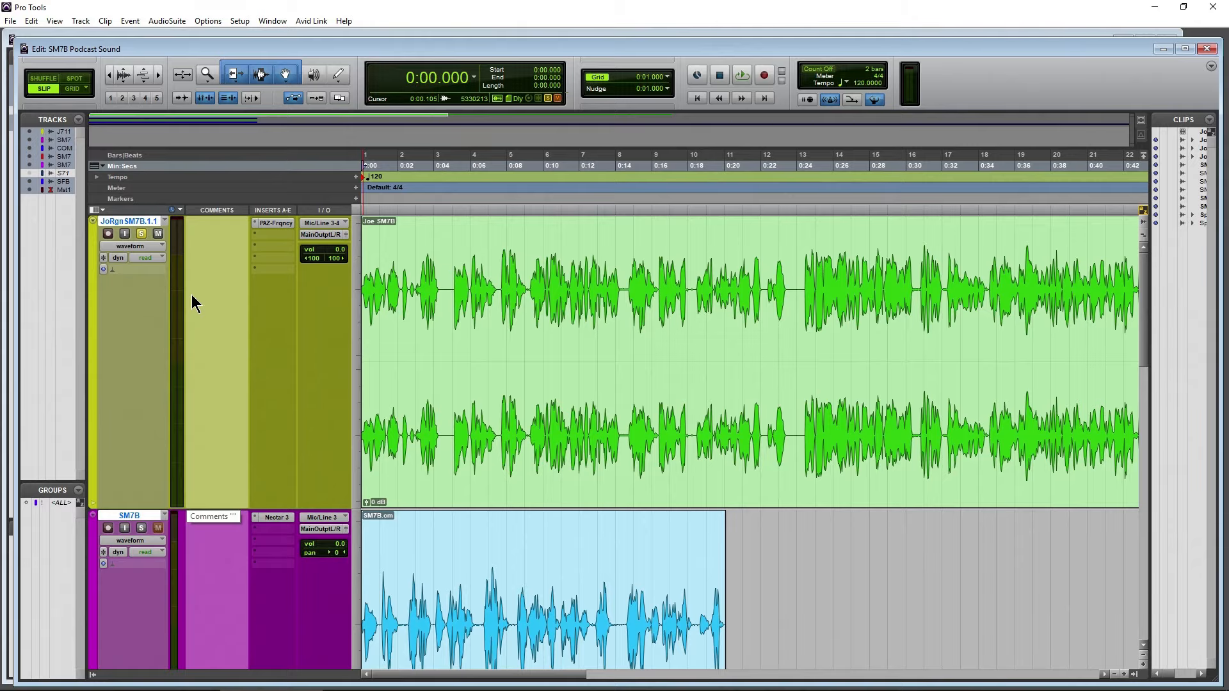
# Switch to the browser and highlight Shure's advice to make certain the preamp has a minimum 60 dB of gain
pyautogui.scroll(-6, 750, 337)
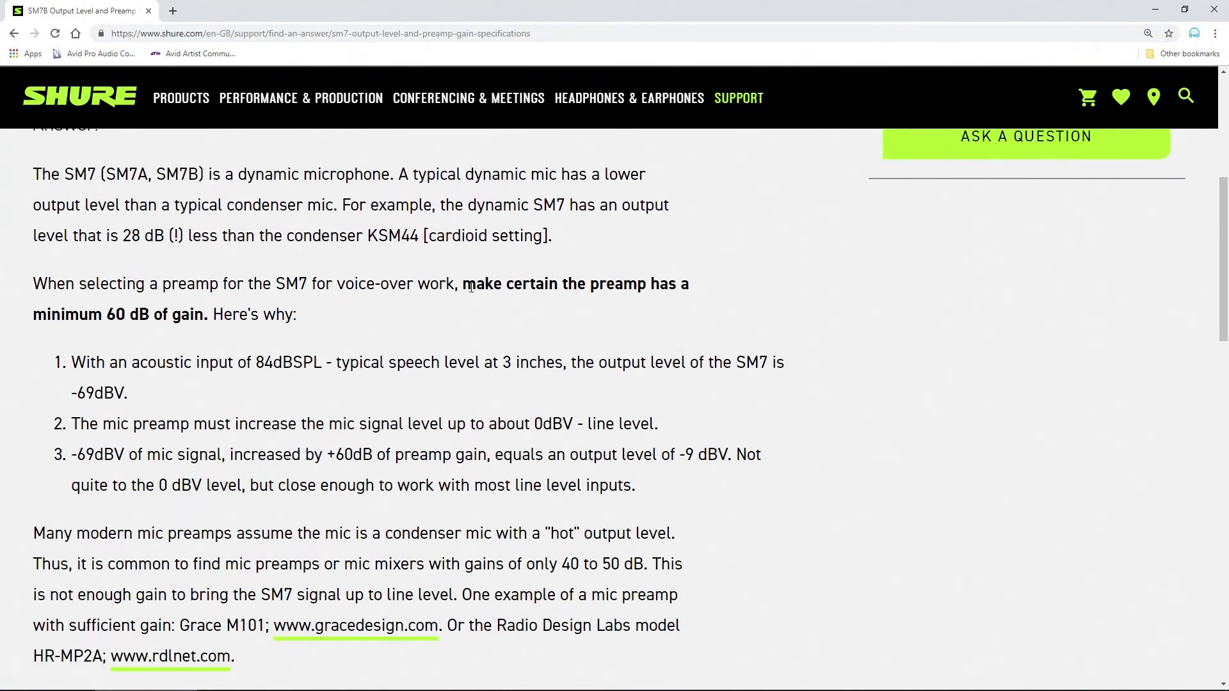
pyautogui.moveTo(467, 286); pyautogui.dragTo(214, 315)
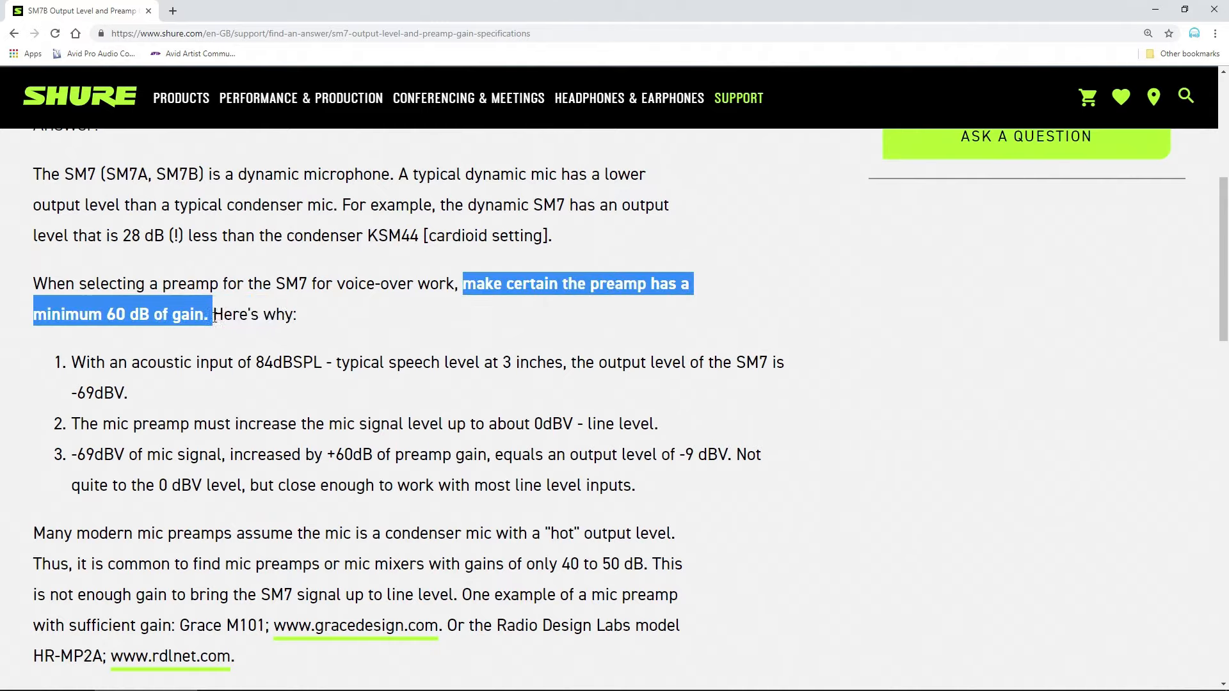
pyautogui.click(496, 328)
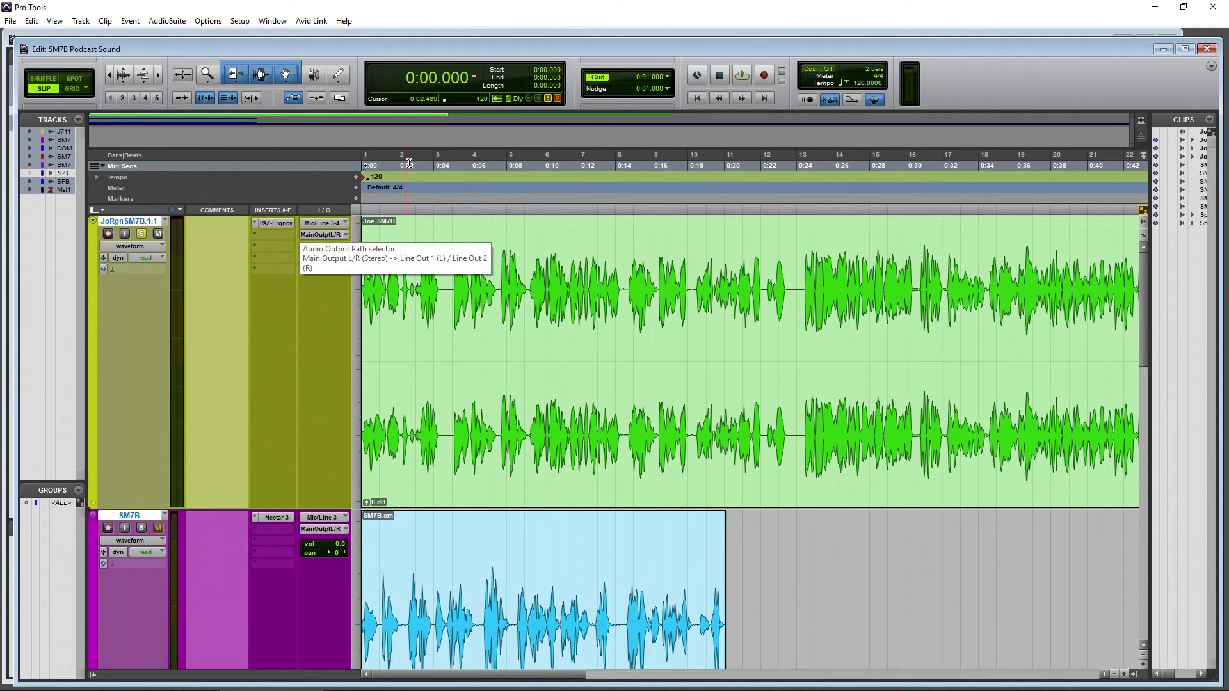
# Select the silent gap from 0:04.263 to 0:05.070 in the Joe SM7B clip and play it to check for noise
pyautogui.click(437, 165)
pyautogui.press('t')
pyautogui.press('t')
pyautogui.press('t')
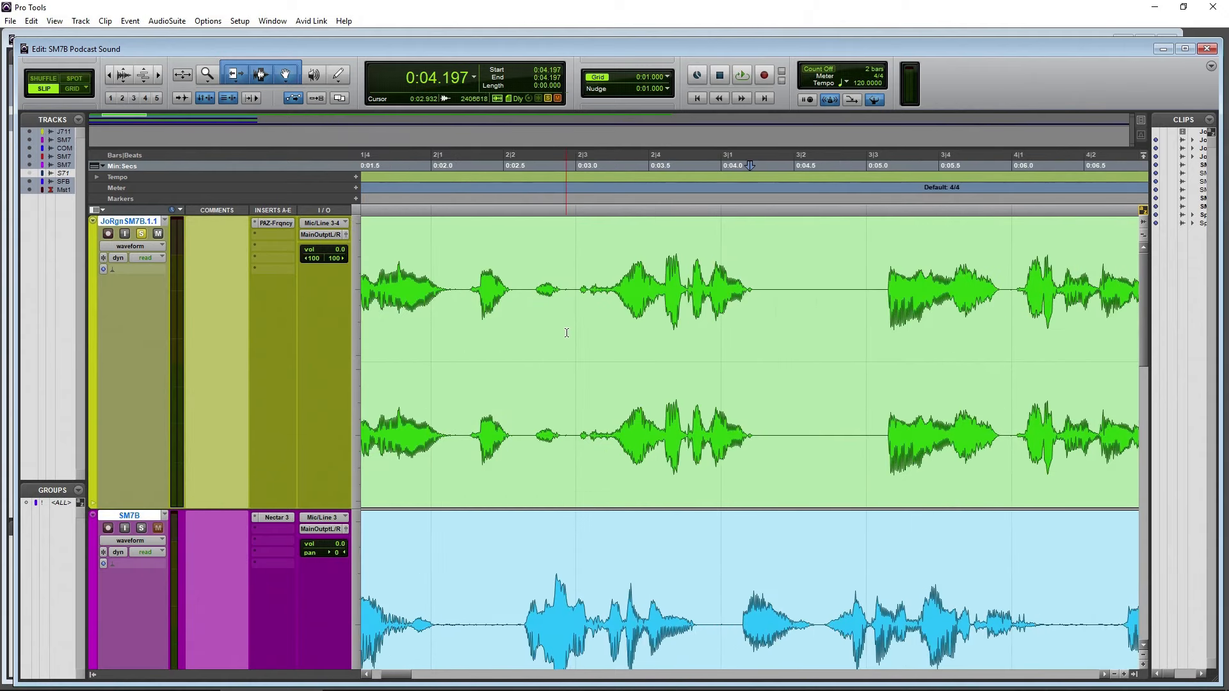
pyautogui.moveTo(575, 288); pyautogui.dragTo(692, 288)
pyautogui.press('space')
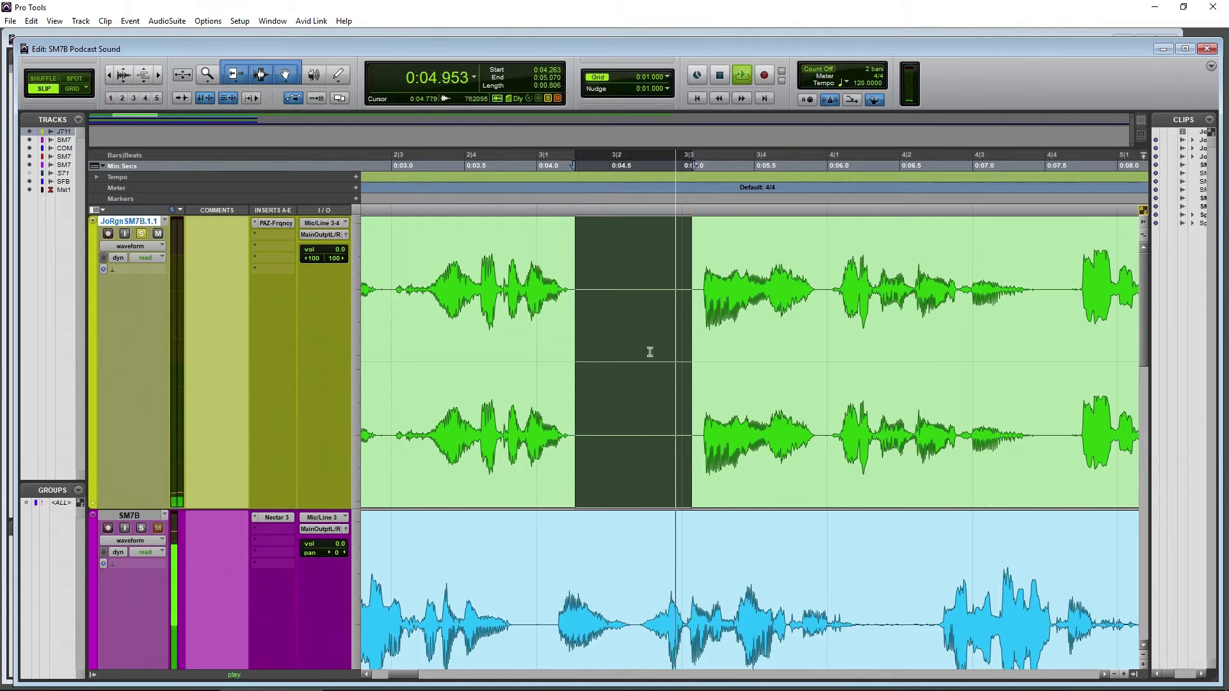
pyautogui.press('space')
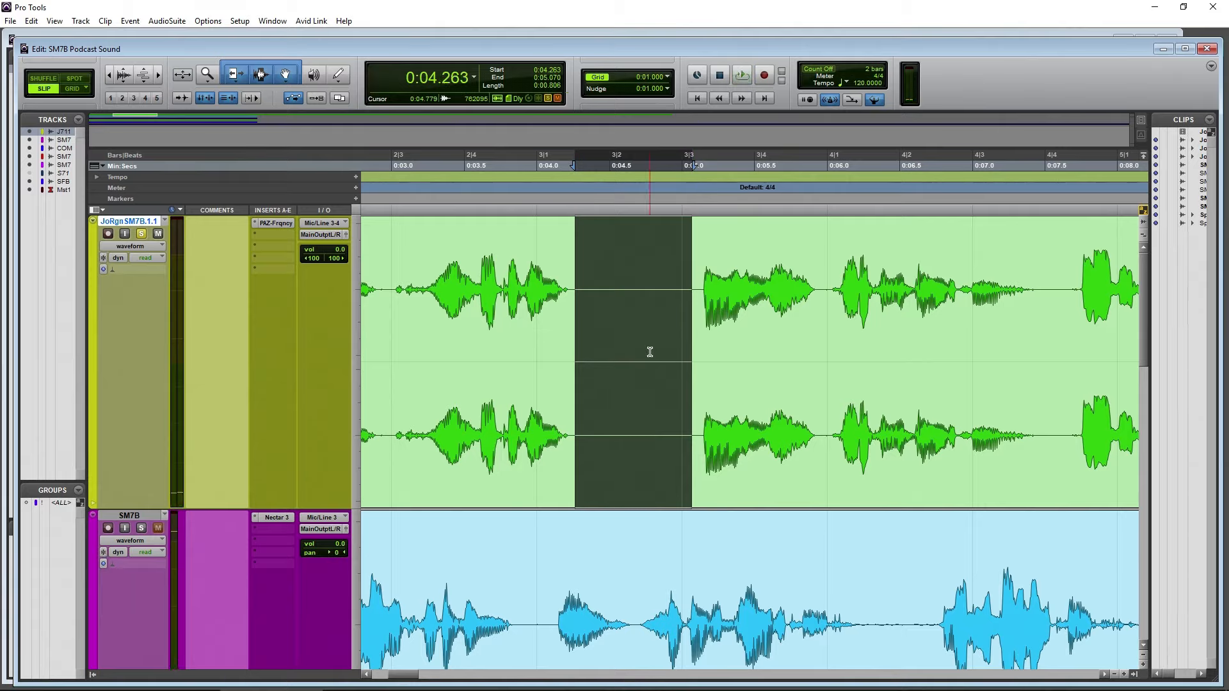
# Toggle the bypass of the SM7B track's Nectar 3 insert and play the soloed clip from the start
pyautogui.moveTo(109, 76); pyautogui.dragTo(46, 86)
pyautogui.press('Return')
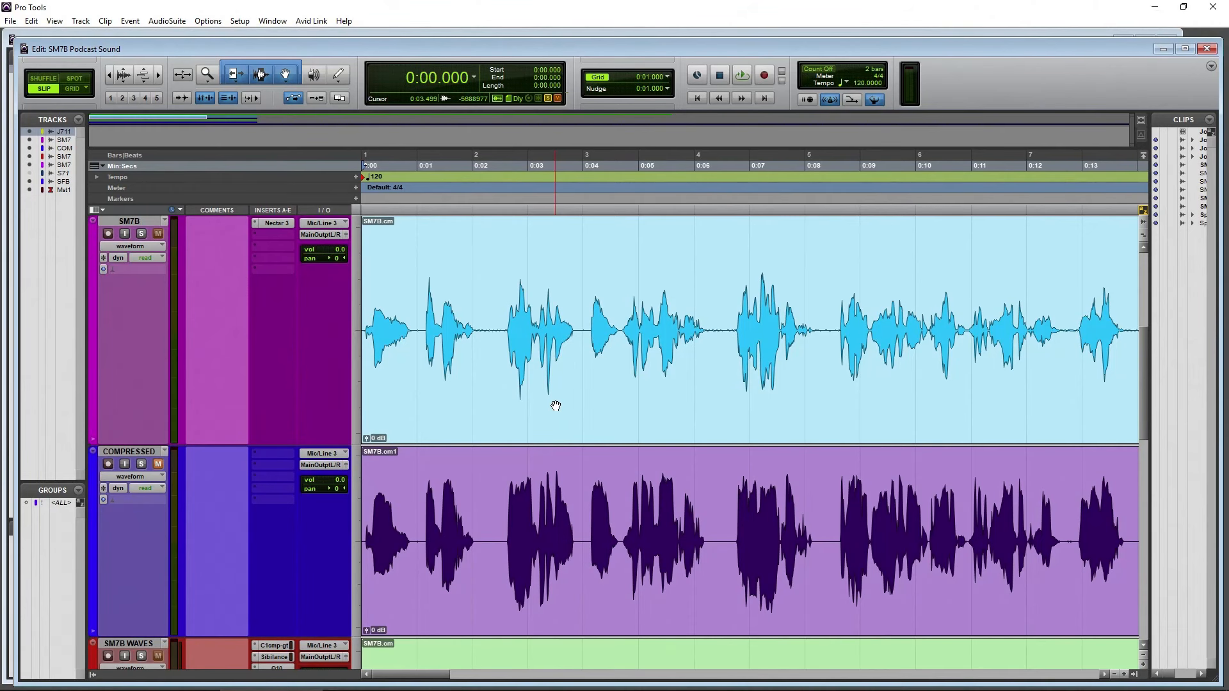
pyautogui.click(647, 345)
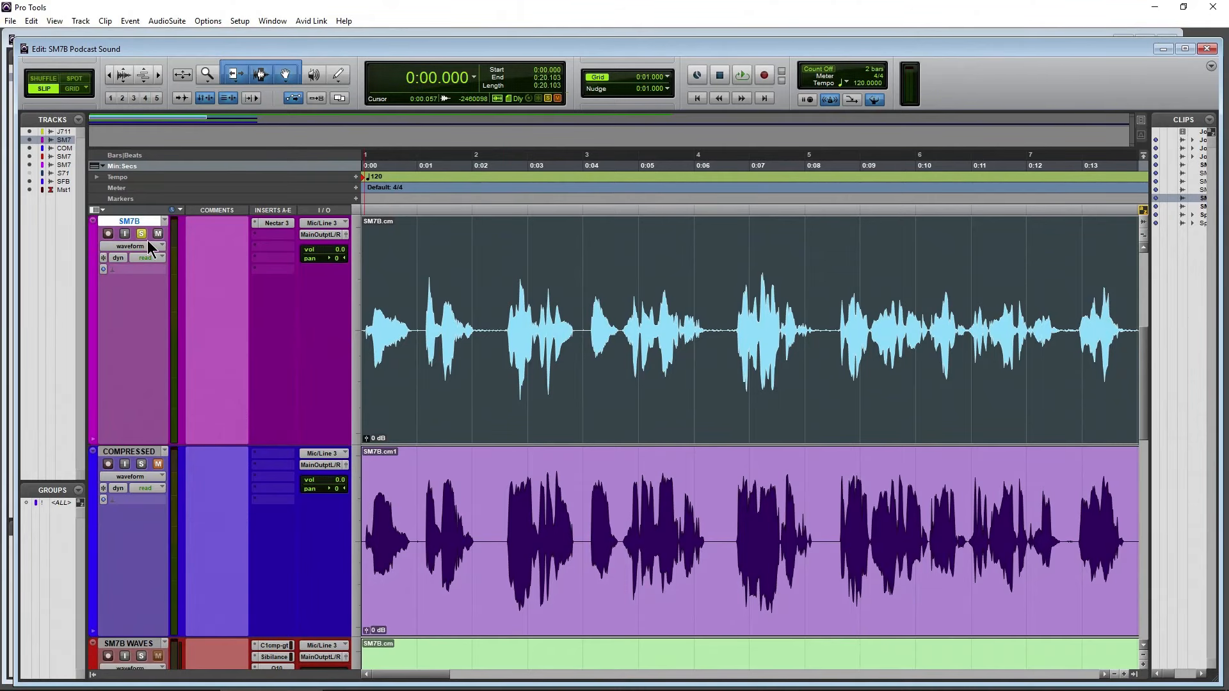
pyautogui.keyDown('ctrl'); pyautogui.click(274, 226); pyautogui.keyUp('ctrl')
pyautogui.press('space')
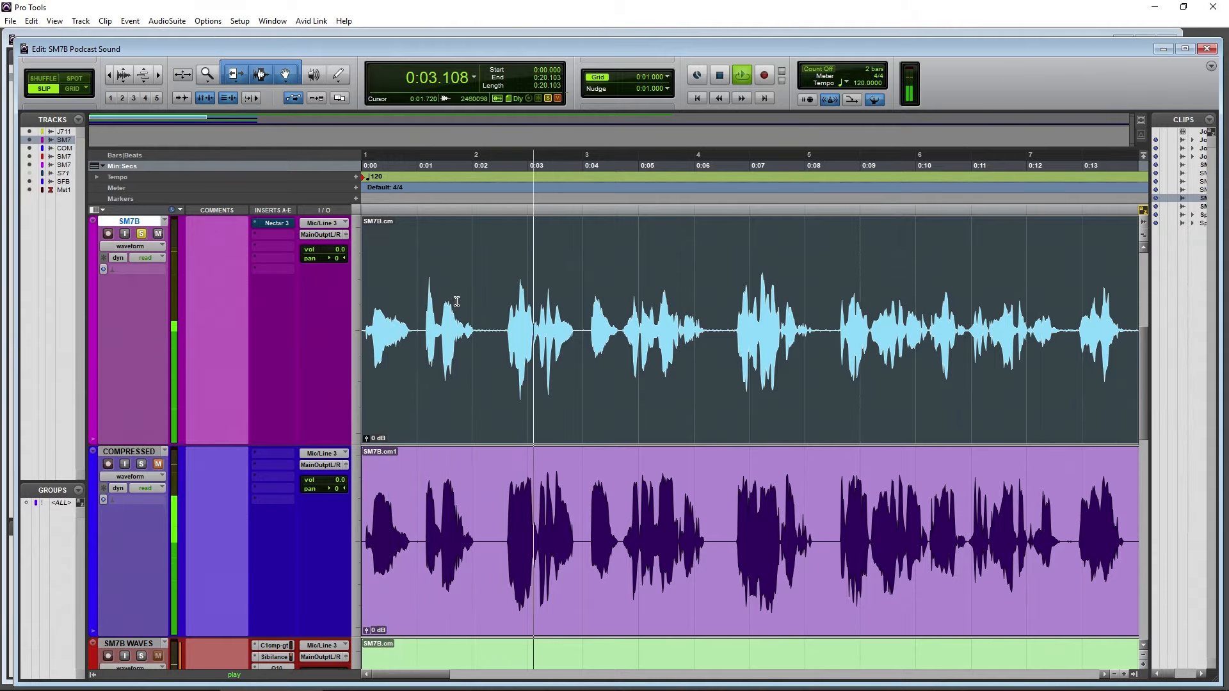
pyautogui.press('space')
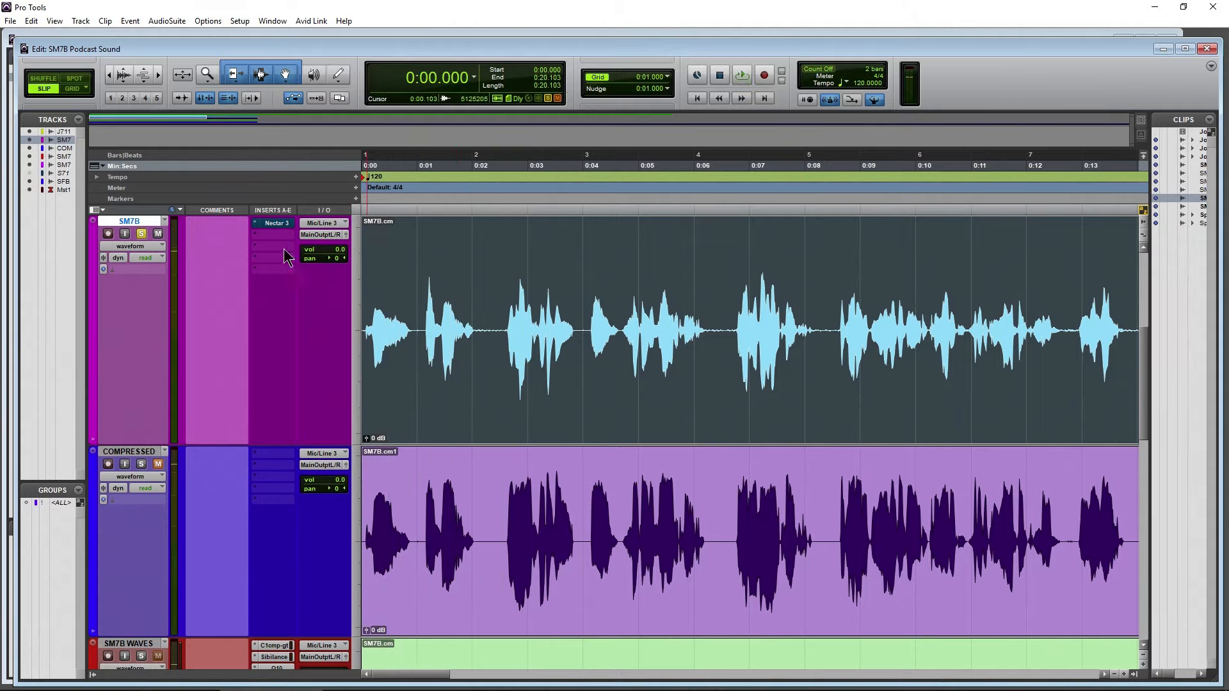
# Switch to the browser and look through the article on the Joe Rogan Experience podcast equipment and studio setup
pyautogui.scroll(3, 206, 422)
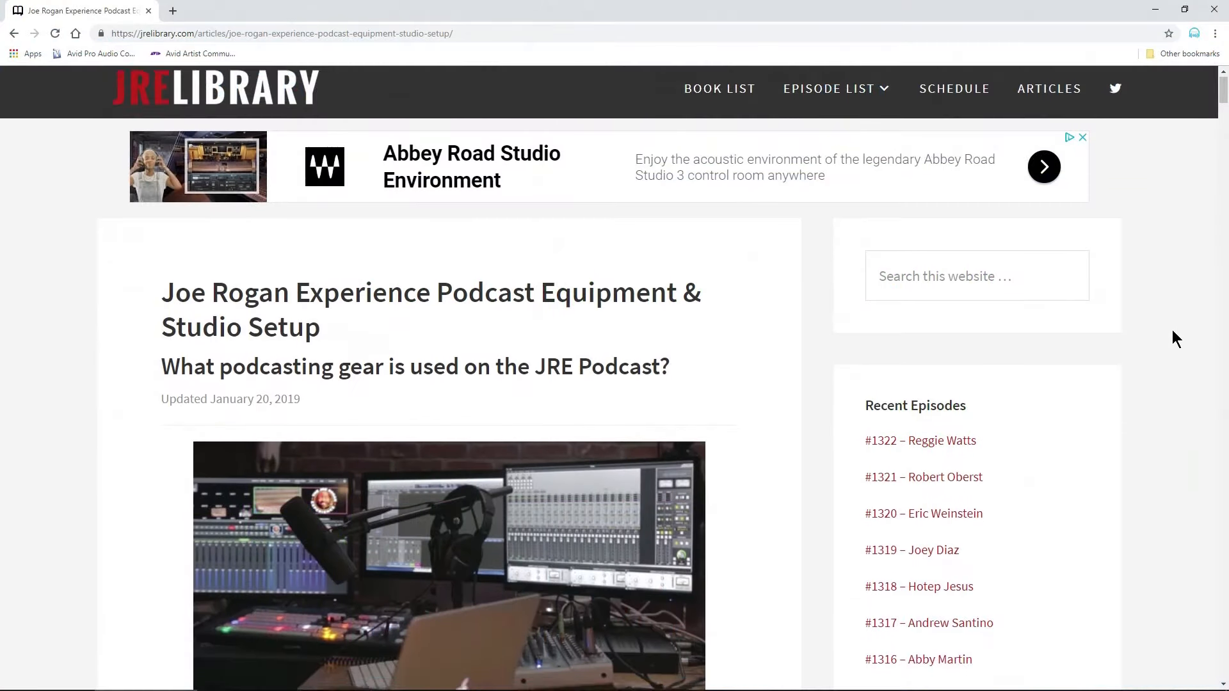
pyautogui.scroll(-2, 1173, 329)
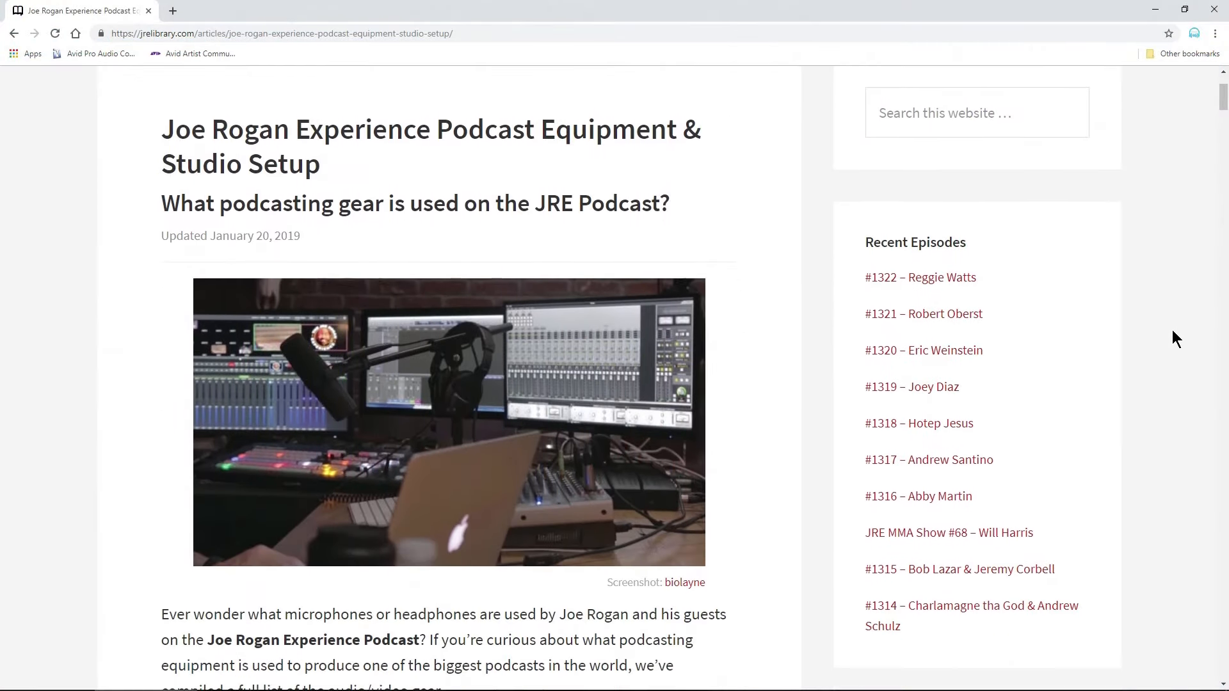
pyautogui.scroll(-8, 1173, 330)
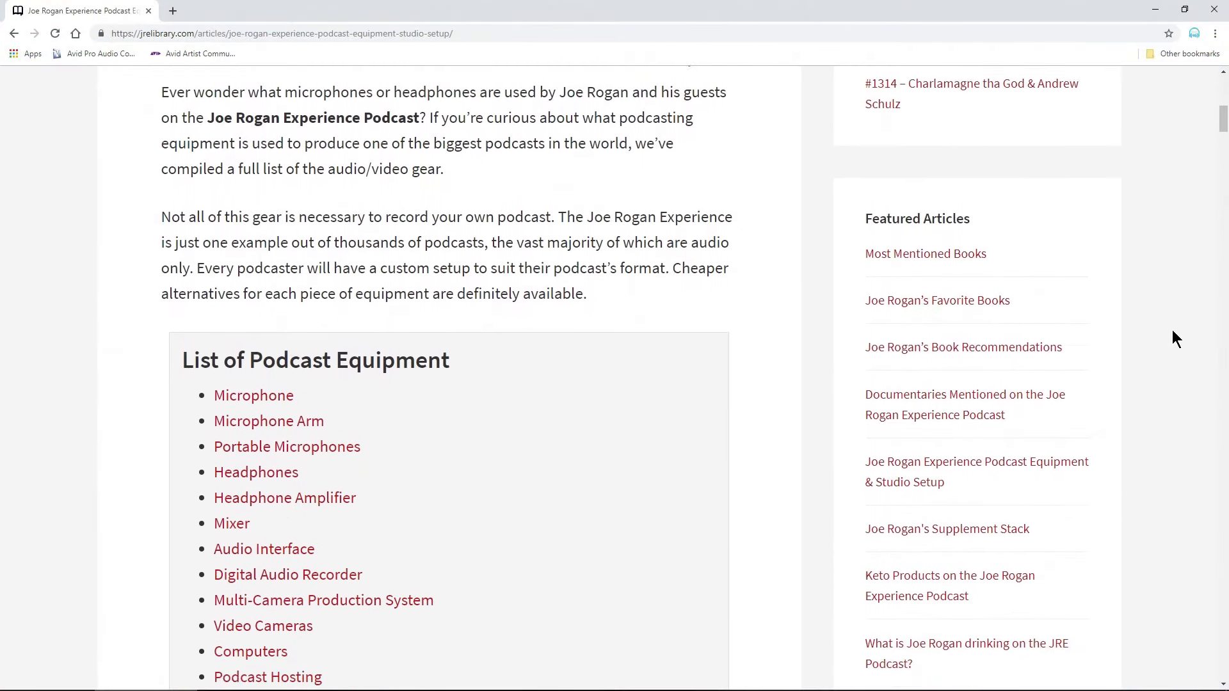
pyautogui.scroll(-10, 1173, 329)
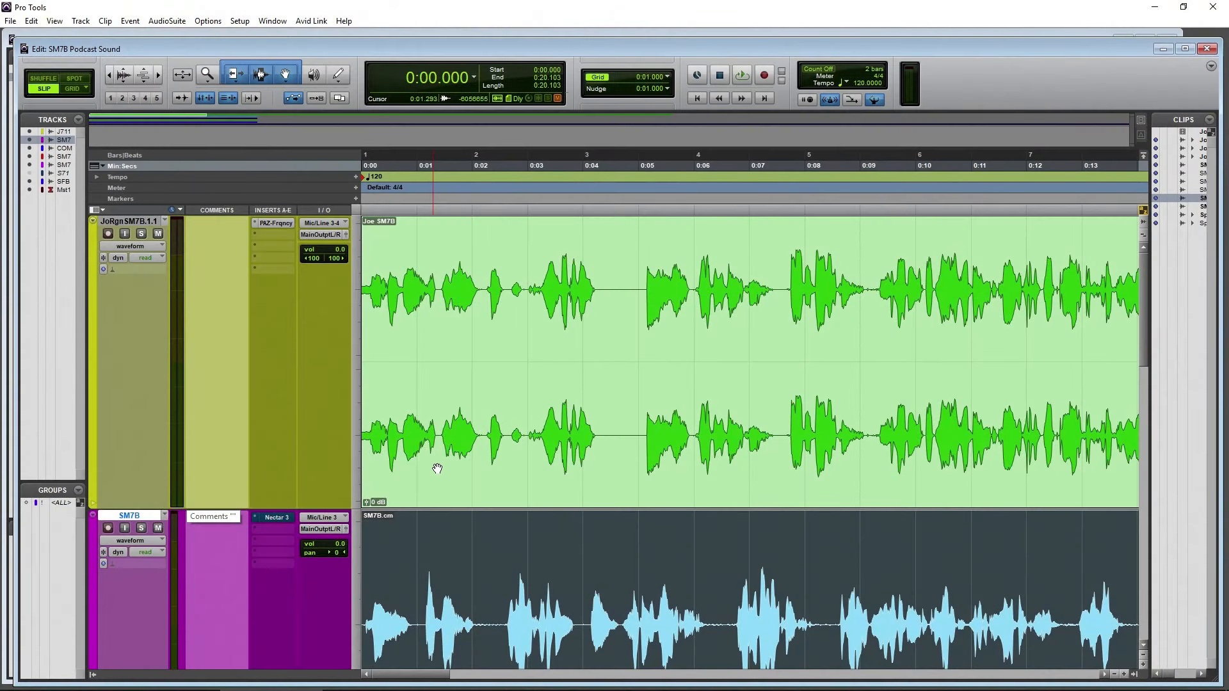
# Increase the SM7B track's height for comparison with the stereo Joe SM7B track, and select the Joe SM7B clip
pyautogui.click(548, 457)
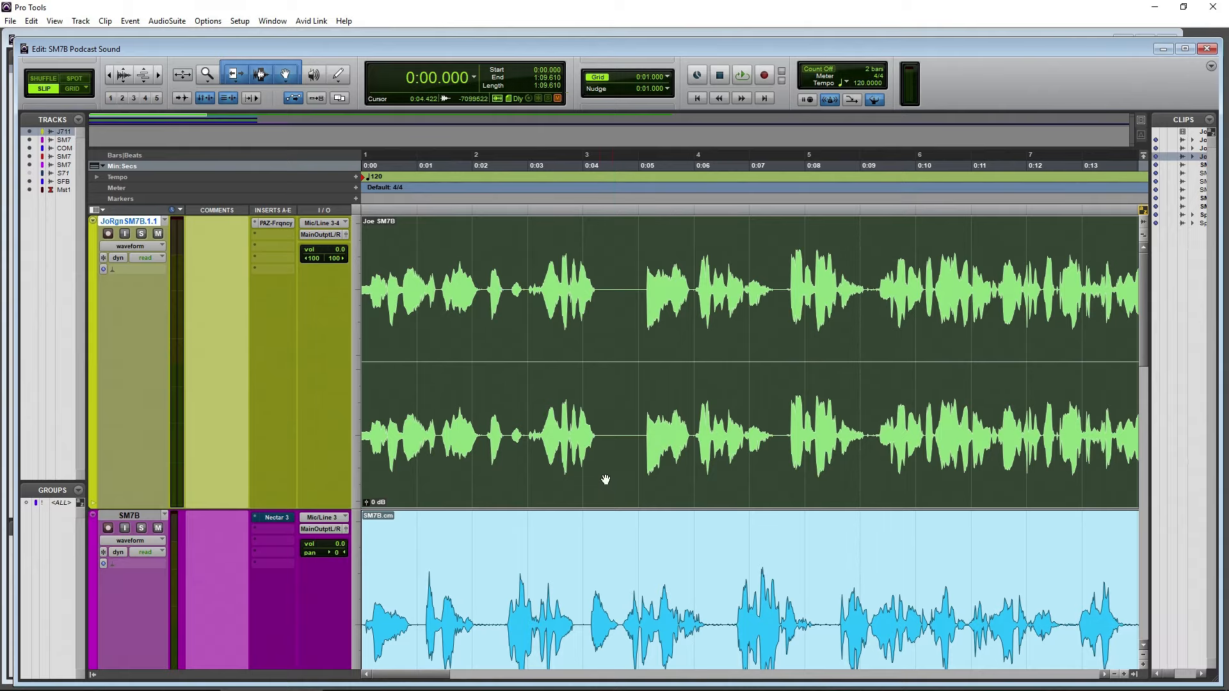
pyautogui.scroll(-5, 604, 480)
pyautogui.click(590, 431)
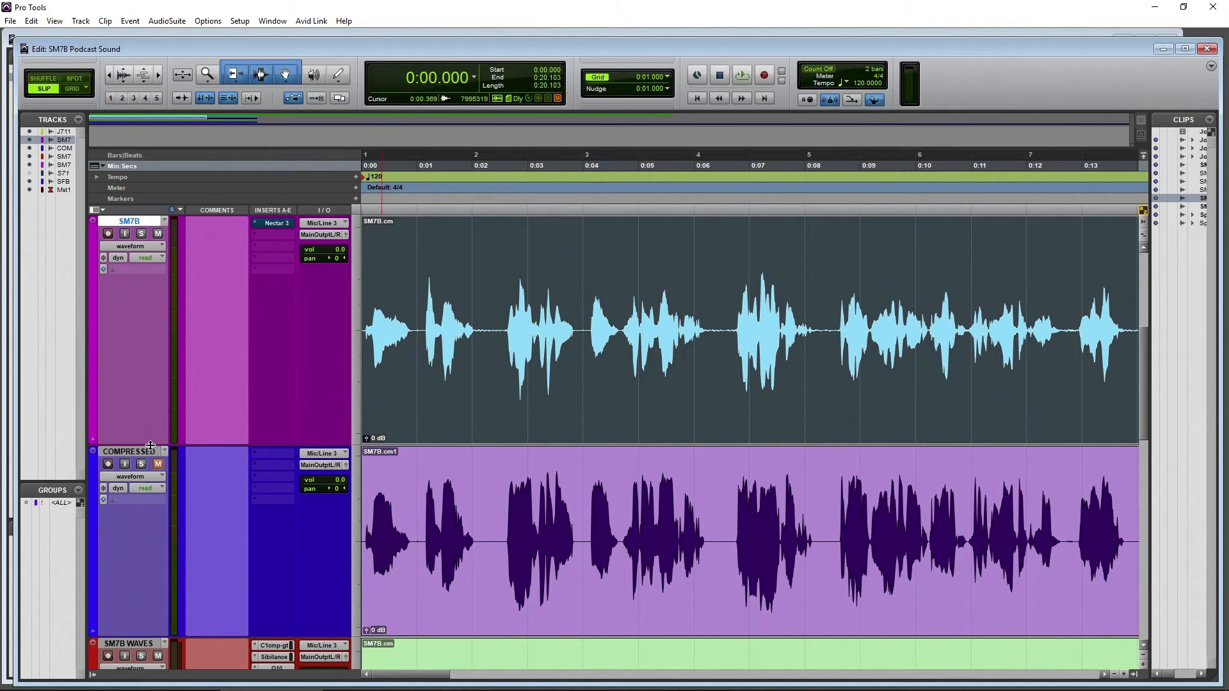
pyautogui.moveTo(150, 445); pyautogui.dragTo(146, 547)
pyautogui.scroll(3, 254, 536)
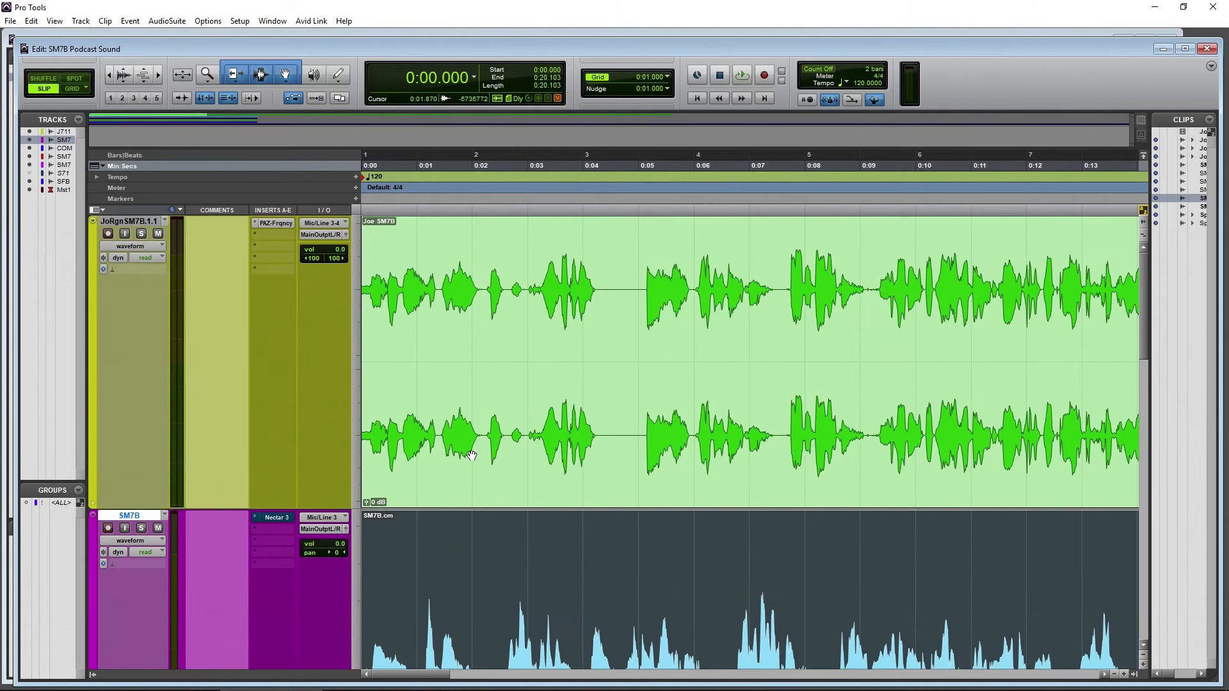
pyautogui.click(500, 419)
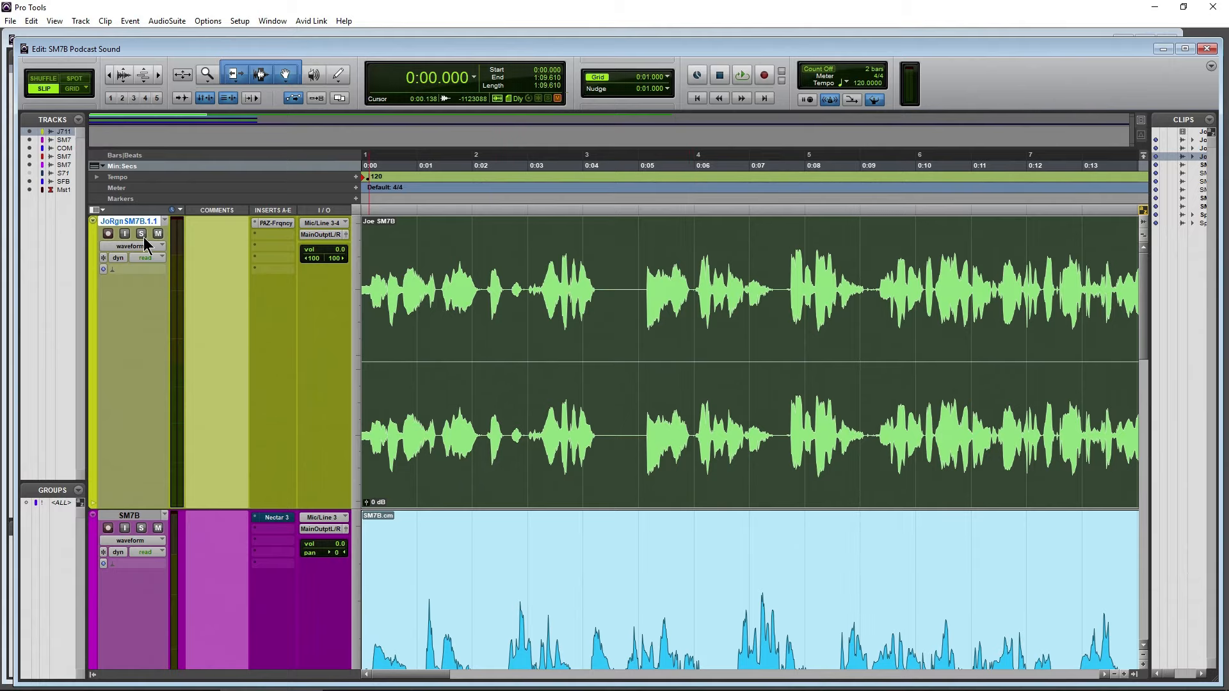
# Open iZotope Insight on Master 1 and play the soloed Joe SM7B track to examine its stereo field
pyautogui.scroll(-5, 224, 371)
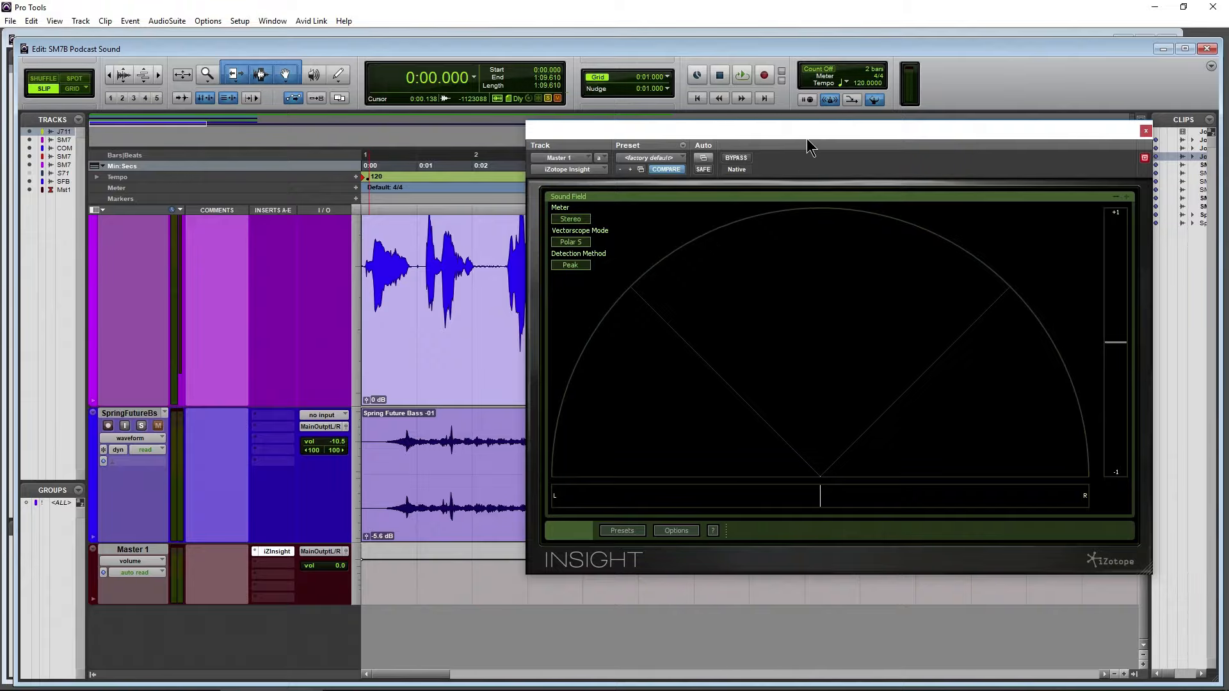
pyautogui.moveTo(807, 138); pyautogui.dragTo(776, 152)
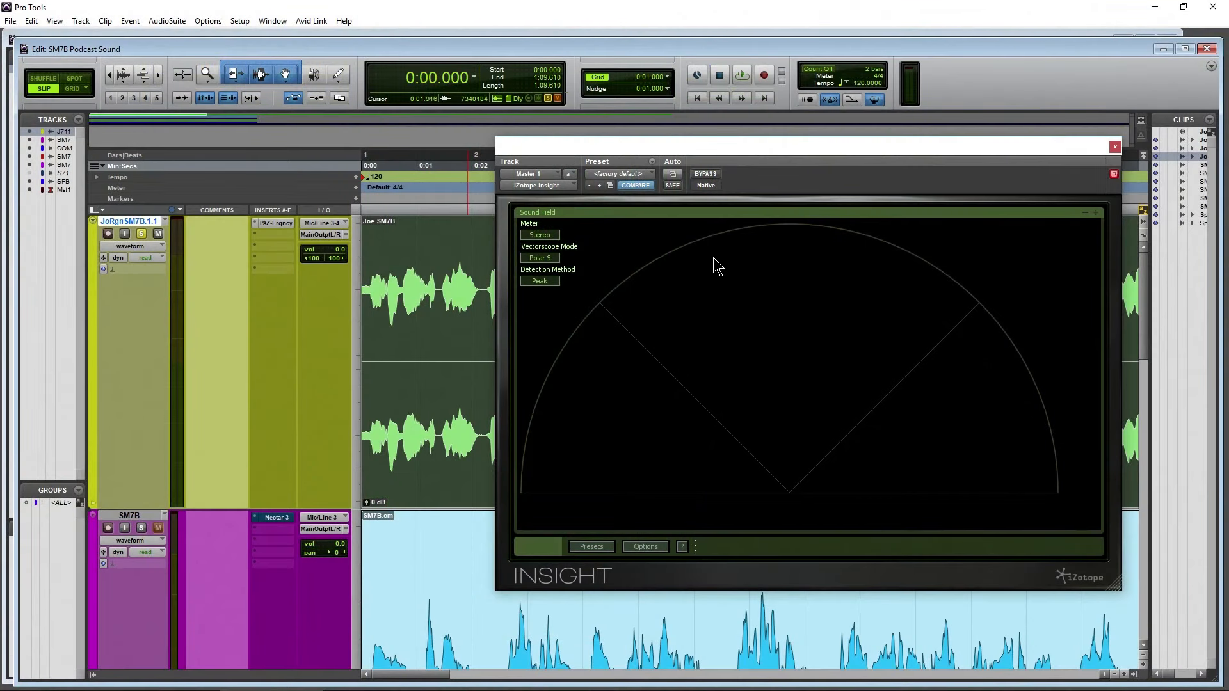
pyautogui.press('space')
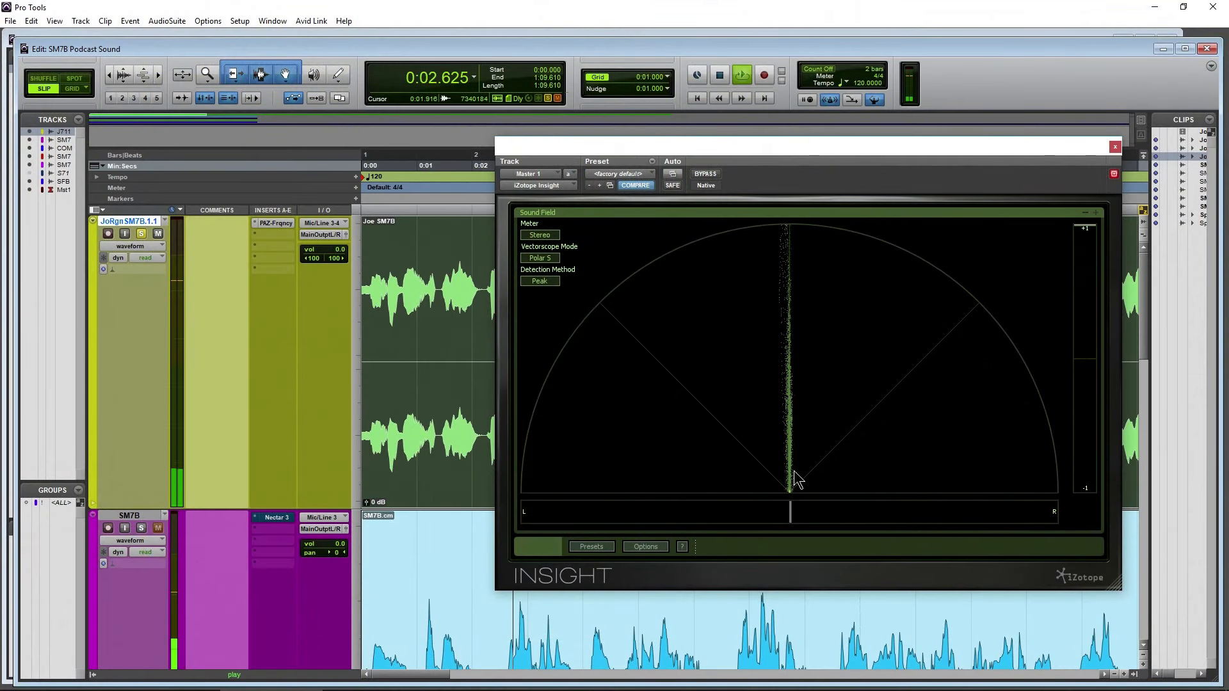
pyautogui.press('space')
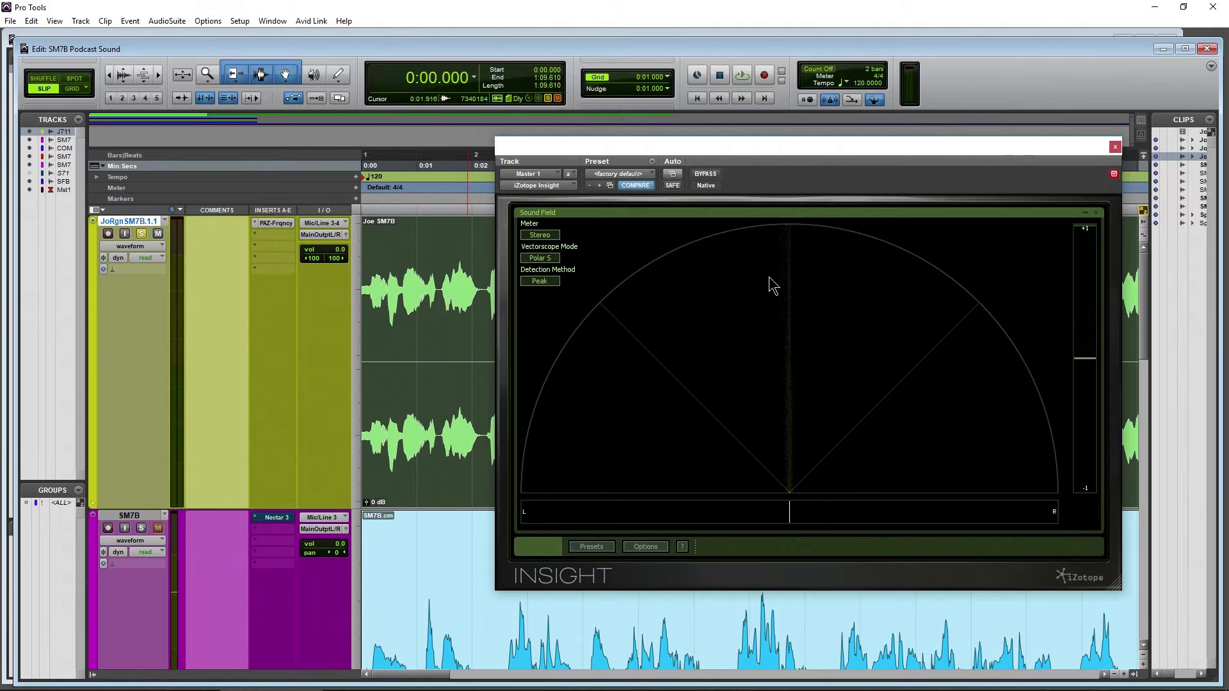
# Solo the SM7B track and play it to examine its mono signal in Insight's Sound Field
pyautogui.click(143, 529)
pyautogui.scroll(-3, 217, 453)
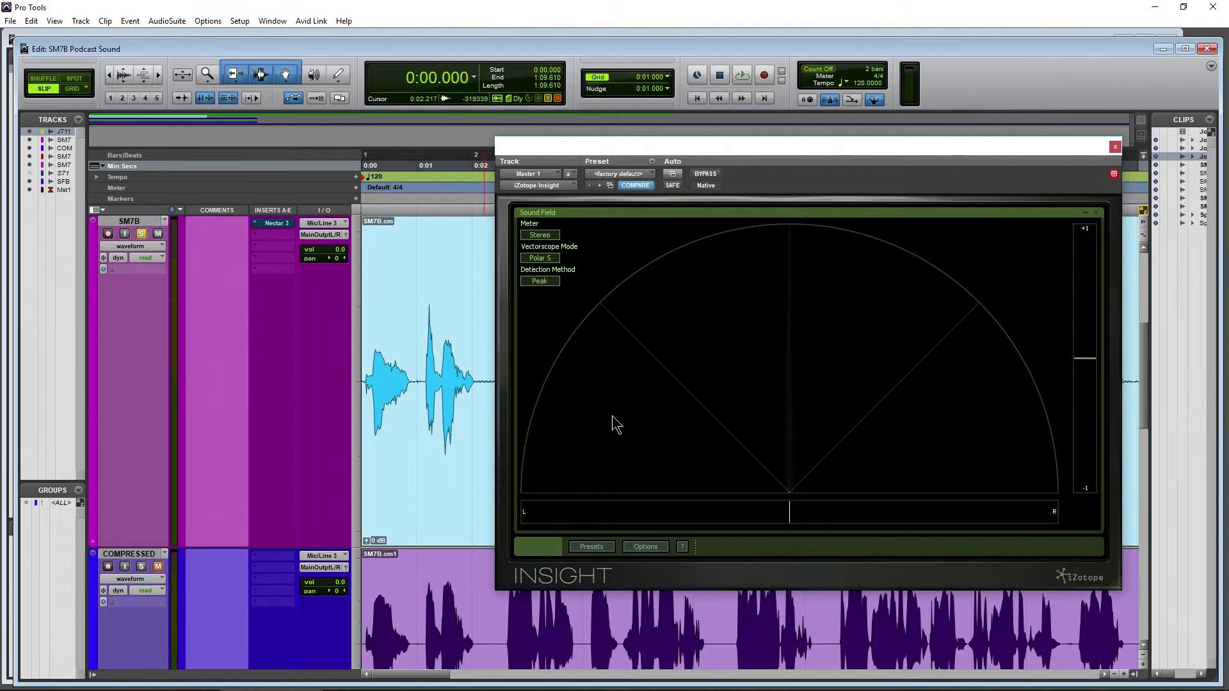
pyautogui.press('space')
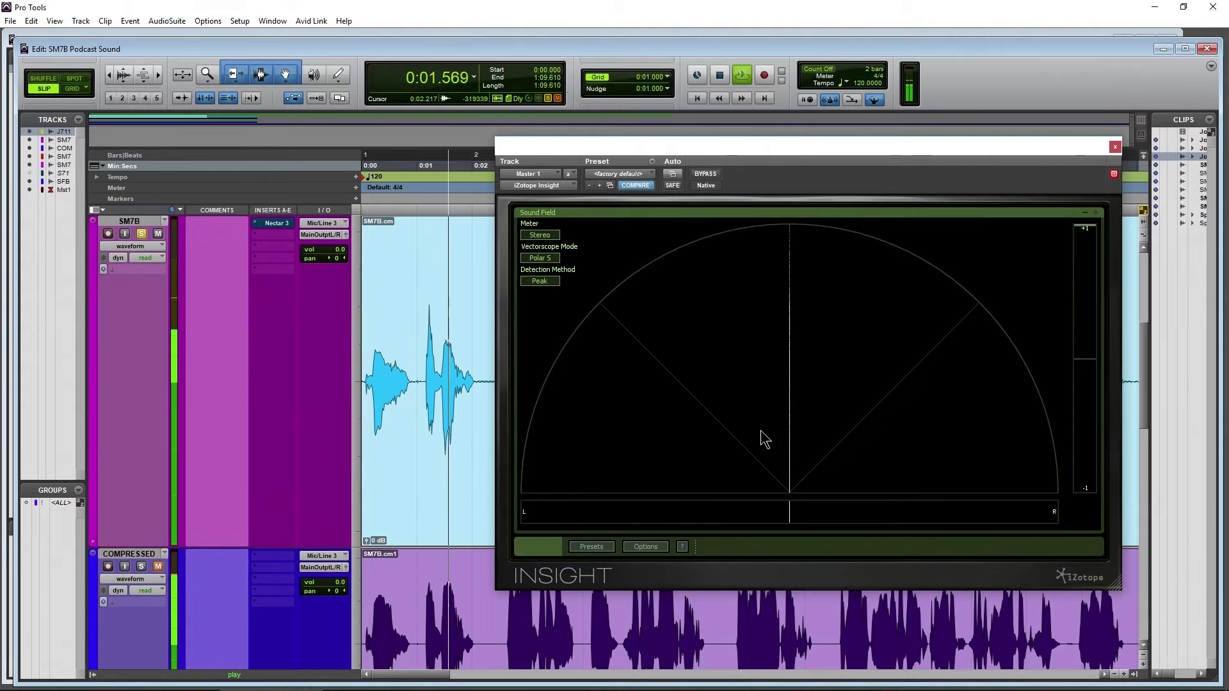
pyautogui.press('space')
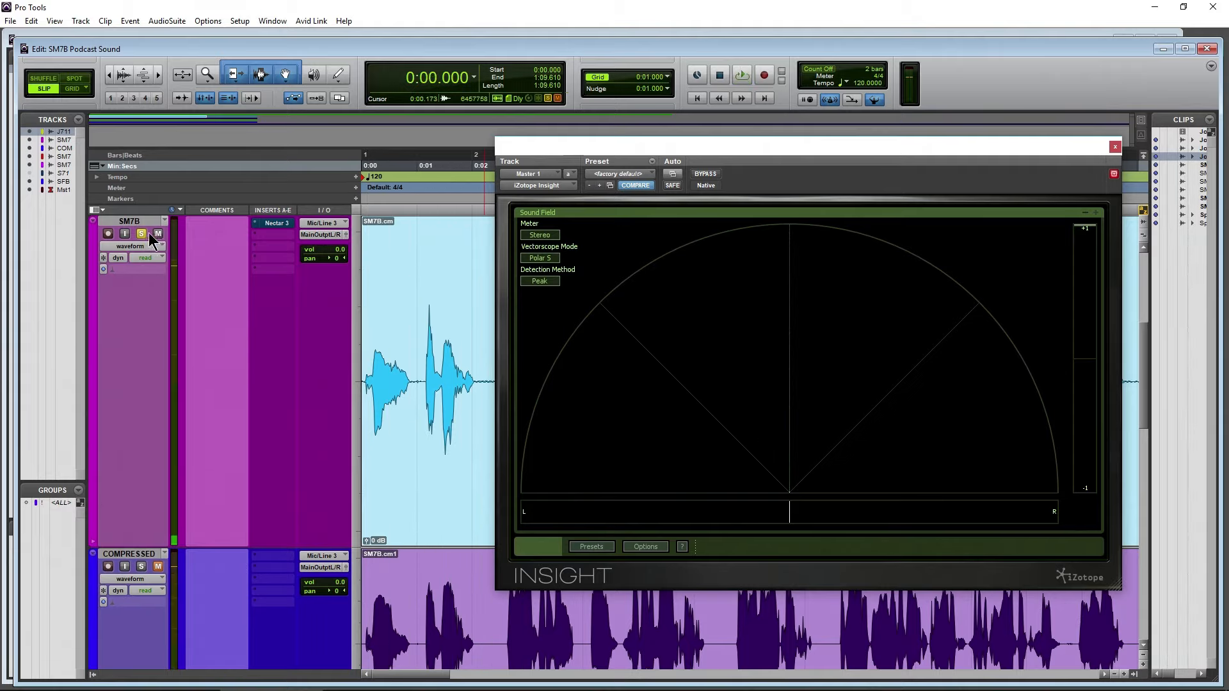
# Solo the SpringFutureBs track and play it from 0:26.965 to examine its stereo width in Insight's Sound Field
pyautogui.scroll(-4, 249, 337)
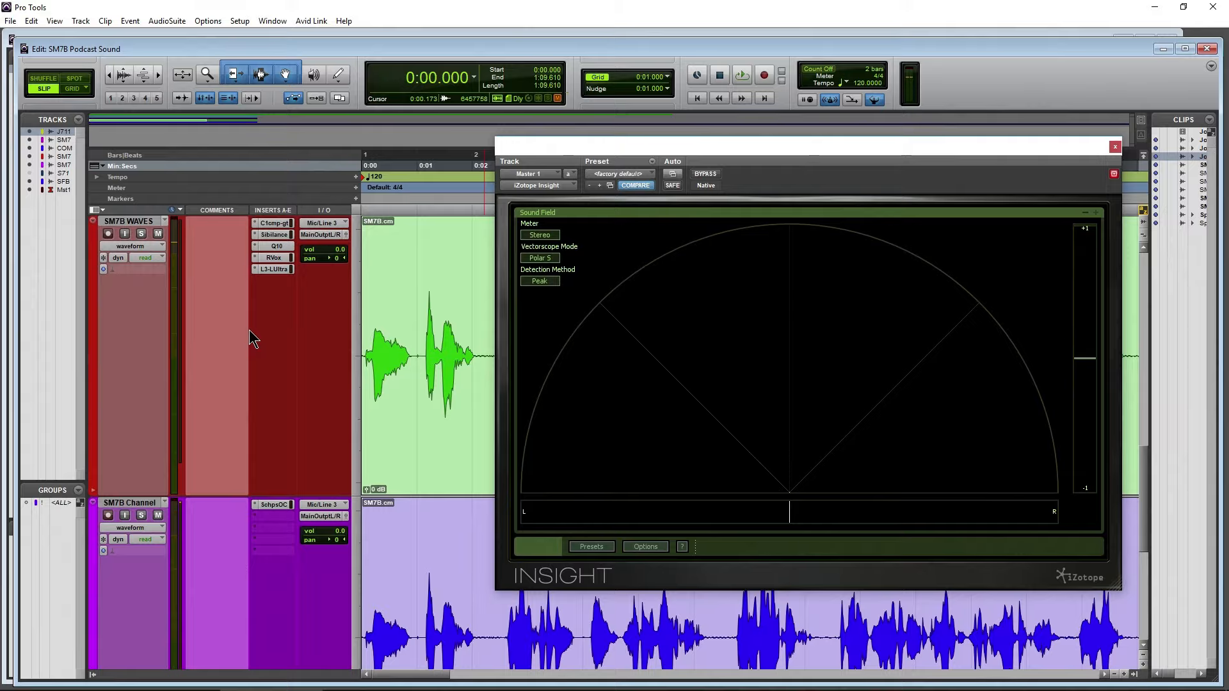
pyautogui.scroll(-3, 250, 337)
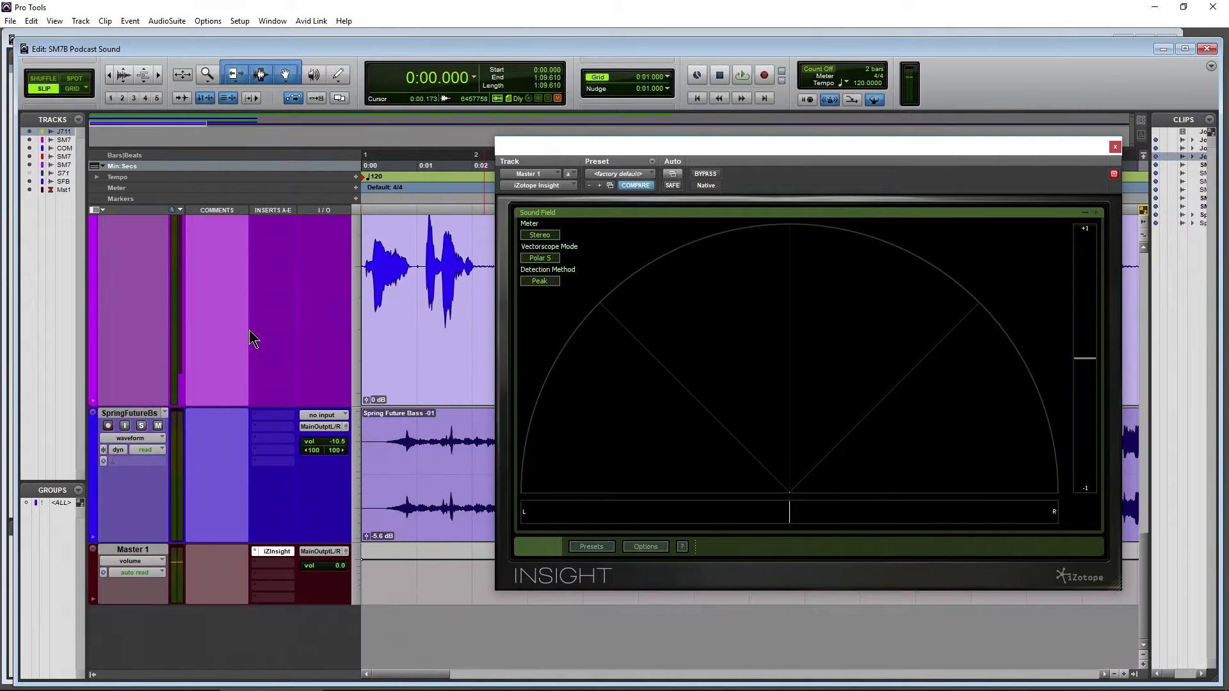
pyautogui.click(141, 427)
pyautogui.moveTo(513, 401); pyautogui.dragTo(806, 166)
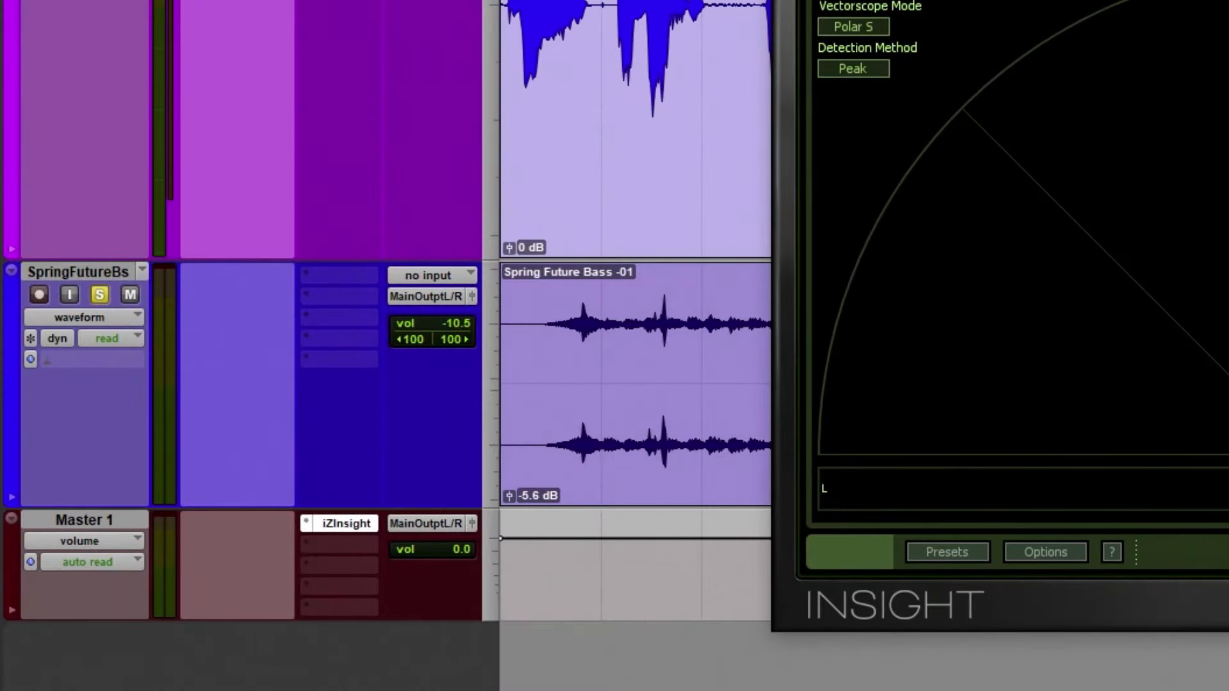
pyautogui.press('r')
pyautogui.press('r')
pyautogui.press('r')
pyautogui.press('r')
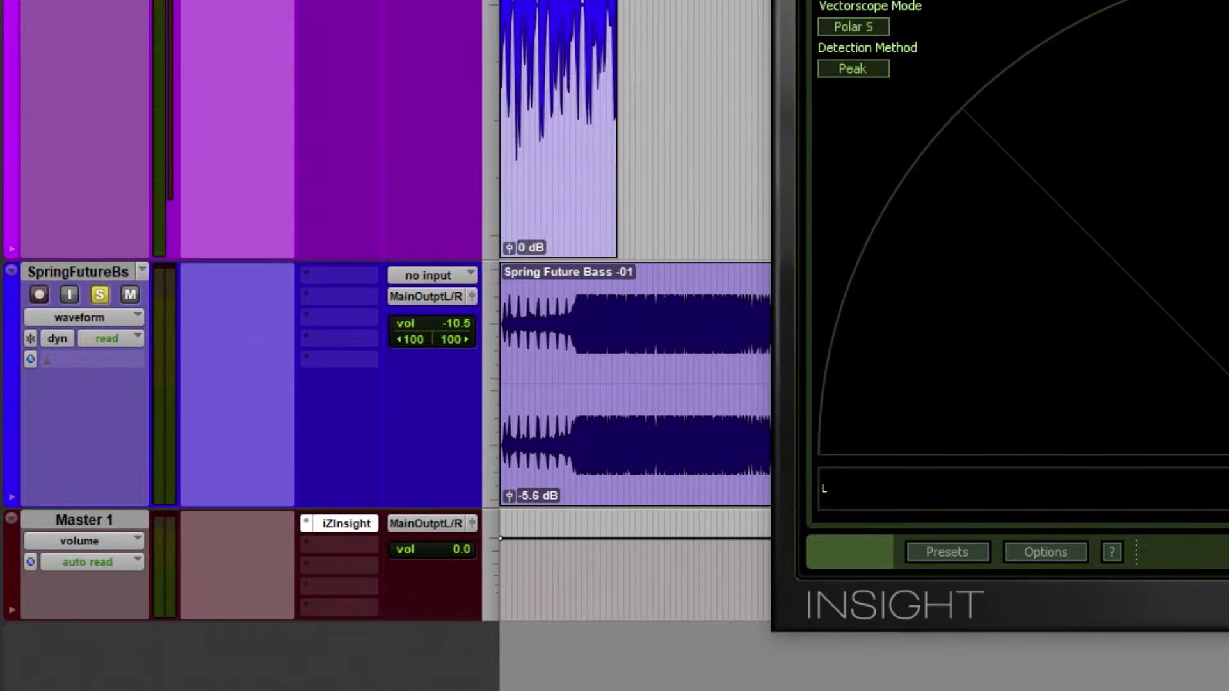
pyautogui.moveTo(960, 32); pyautogui.dragTo(1149, 2)
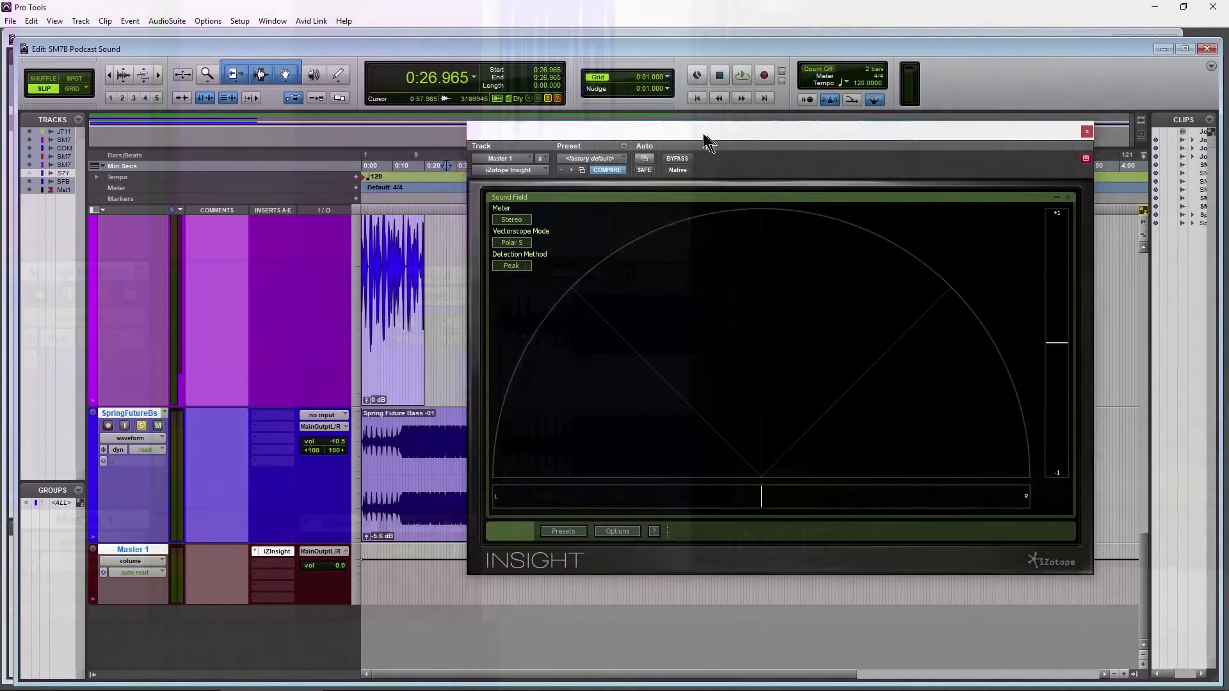
pyautogui.moveTo(688, 130); pyautogui.dragTo(735, 133)
pyautogui.press('space')
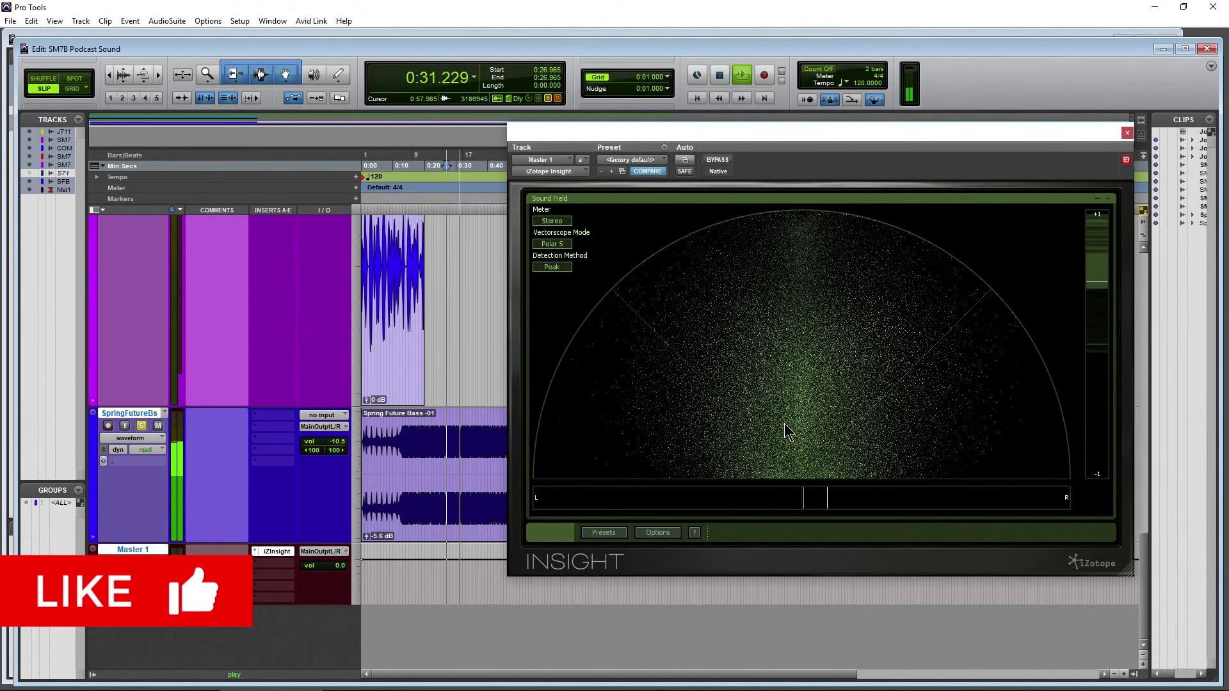
pyautogui.press('space')
pyautogui.click(141, 426)
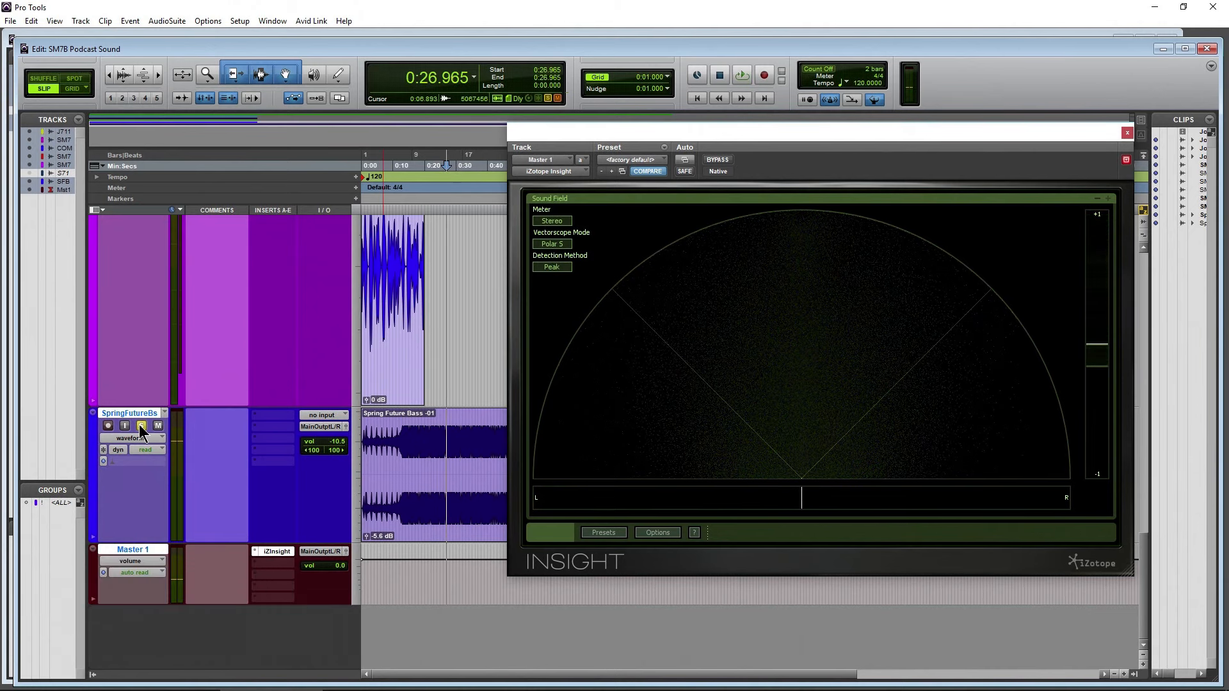
# Return the playback position to the session start and select the SM7B.cm clip on the soloed SM7B track
pyautogui.scroll(6, 227, 469)
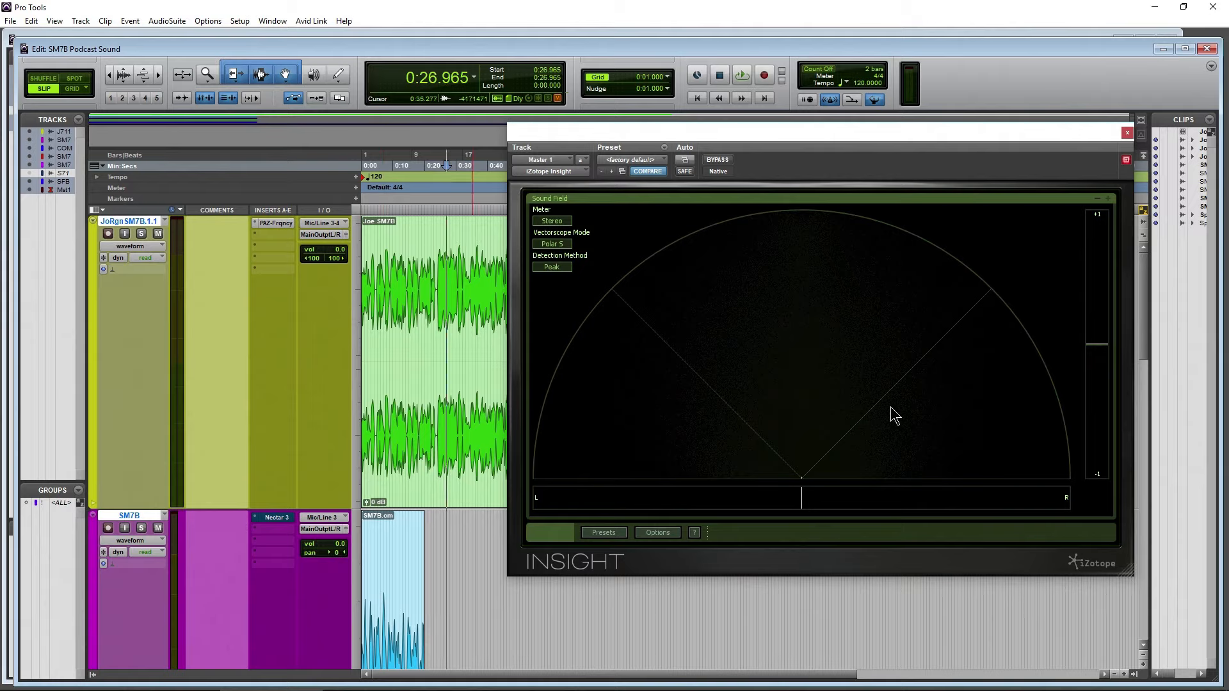
pyautogui.click(699, 100)
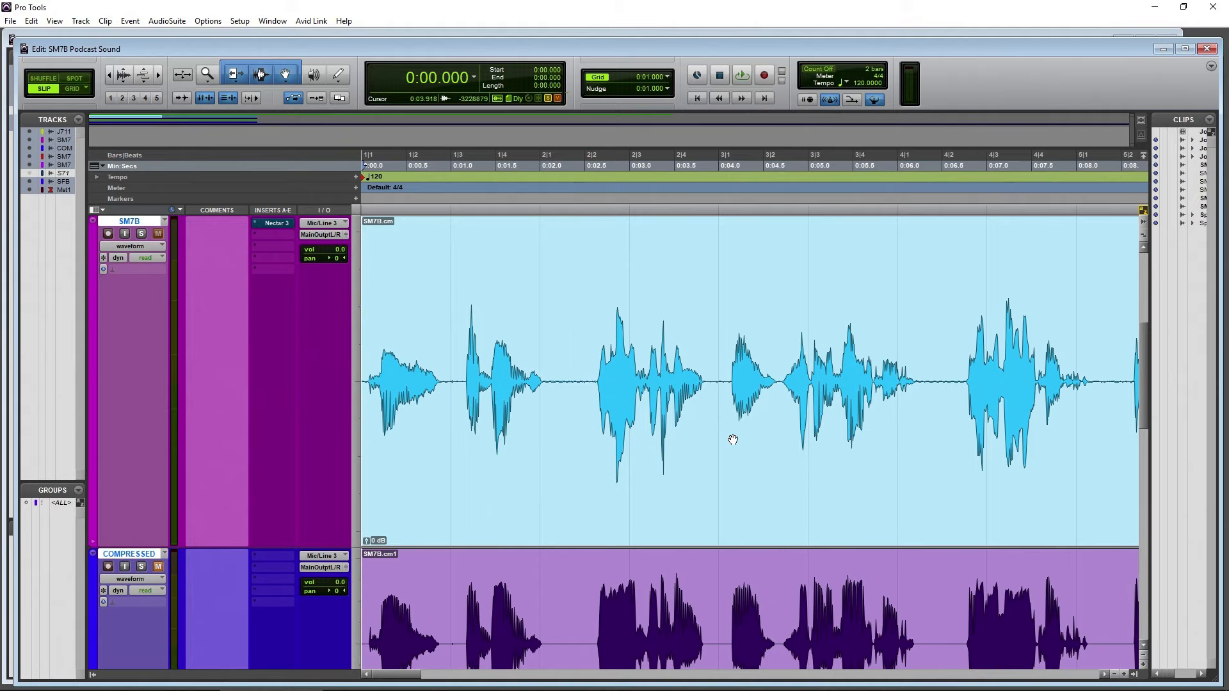
pyautogui.click(733, 440)
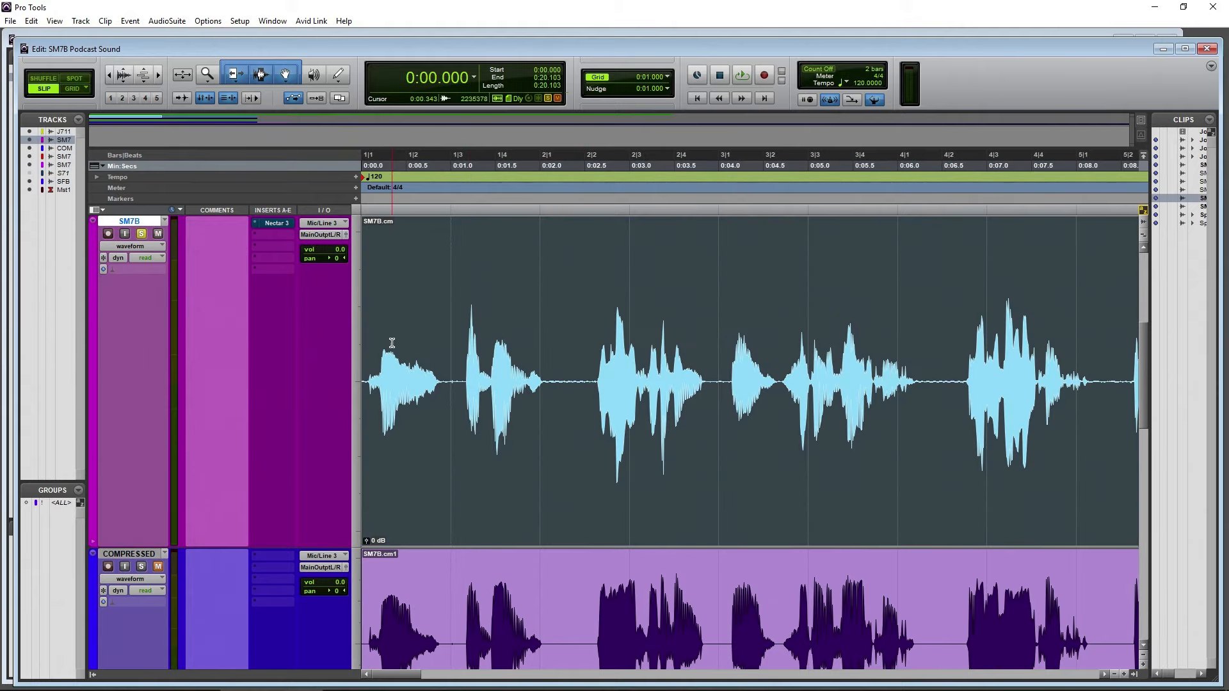
# Play the soloed SM7B track and check its level on the mixer's meters, returning to the Edit window at the end
pyautogui.press('space')
pyautogui.hotkey('ctrl', '=')
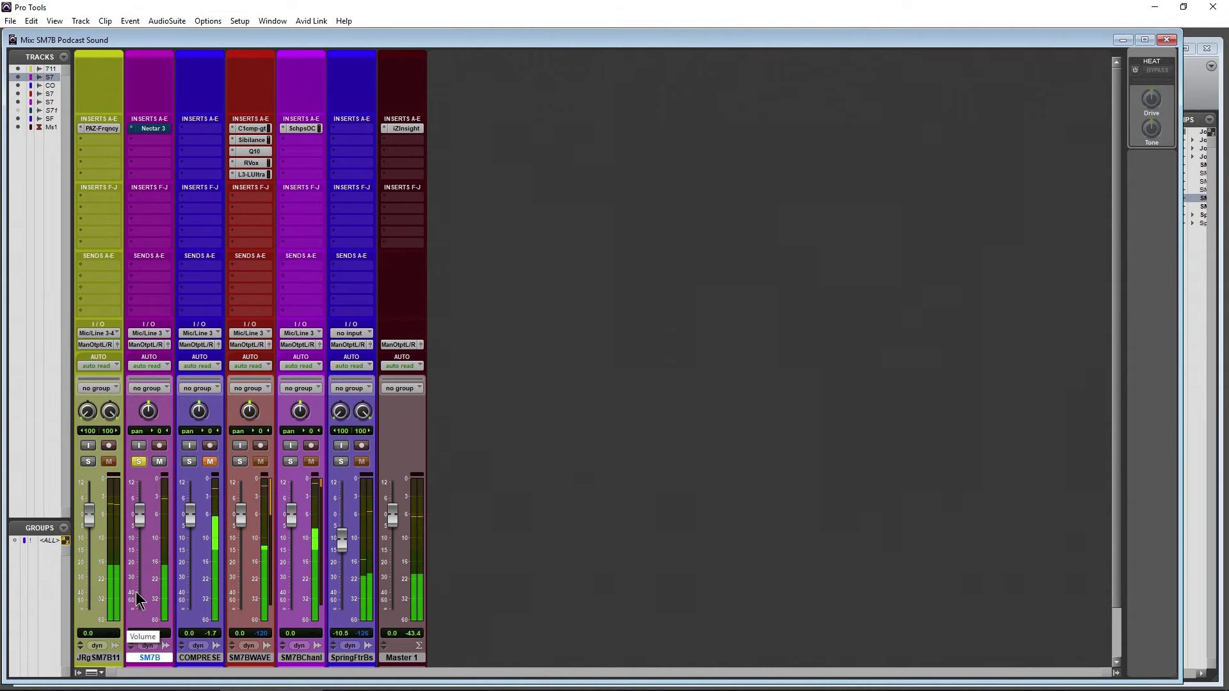
pyautogui.hotkey('ctrl', '=')
pyautogui.press('space')
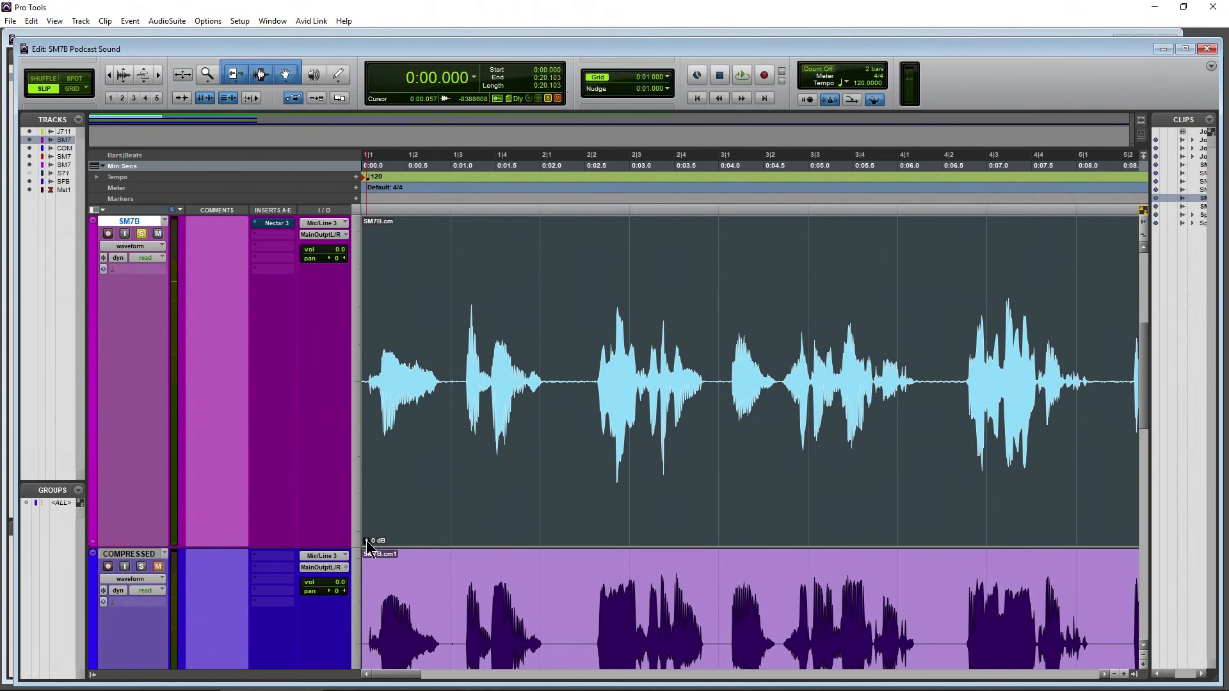
# Try raising the SM7B clip's gain and undo the change
pyautogui.moveTo(365, 542); pyautogui.dragTo(364, 540)
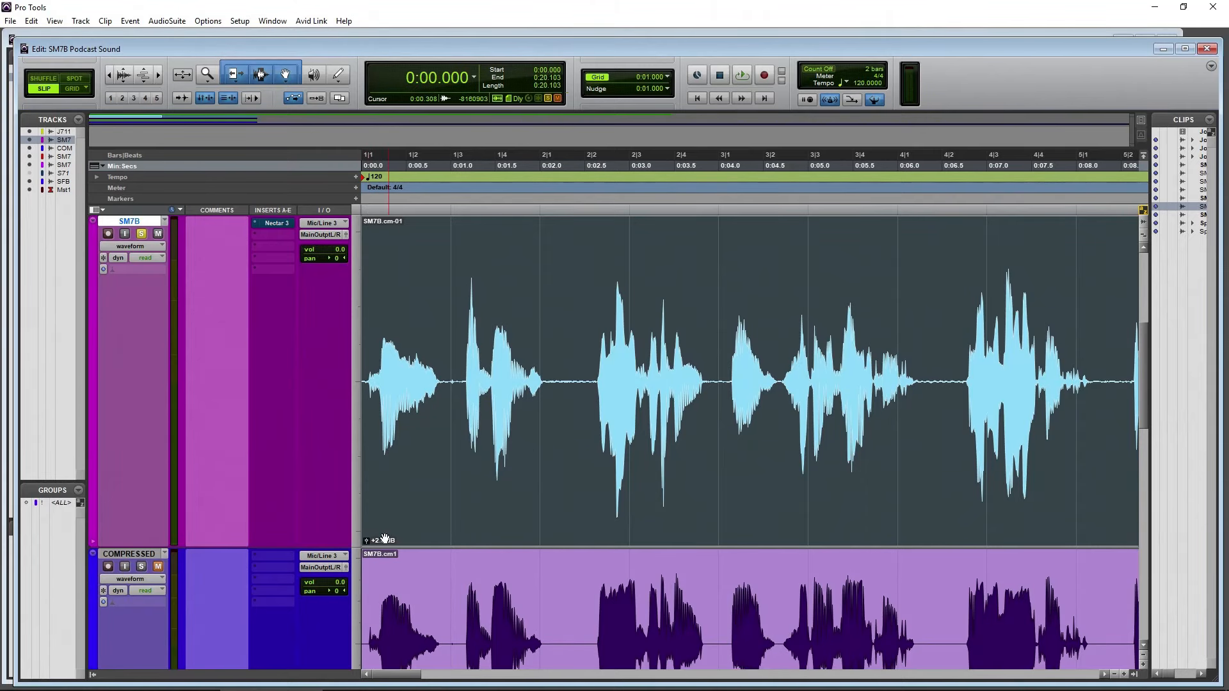
pyautogui.hotkey('ctrl', 'z')
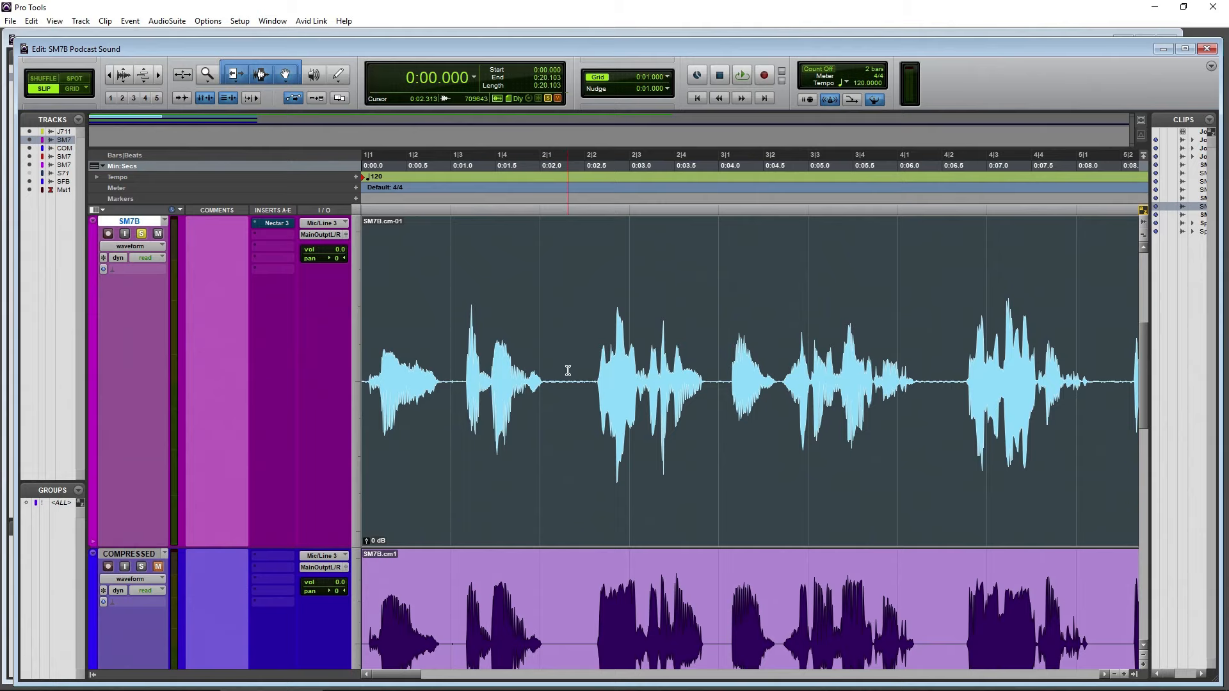
# Solo the JoRgn SM7B.1.1 track and open its PAZ Frequency analyzer, placed clear of the start of the waveform
pyautogui.moveTo(108, 77); pyautogui.dragTo(103, 156)
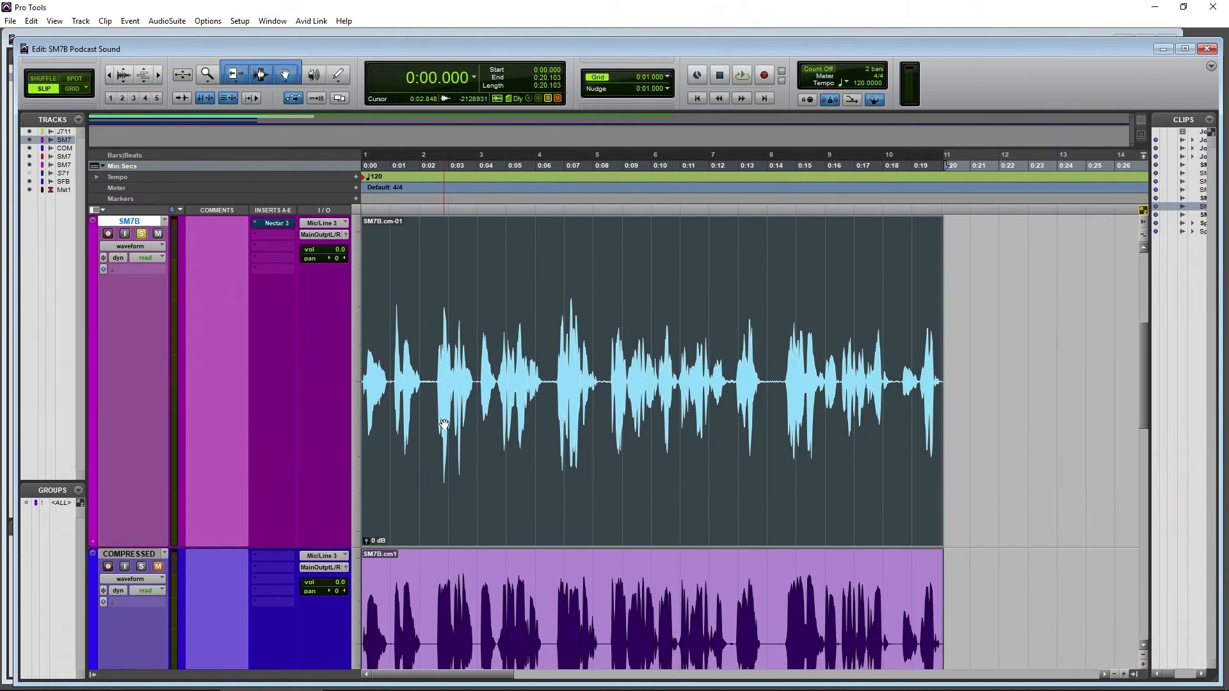
pyautogui.scroll(3, 444, 424)
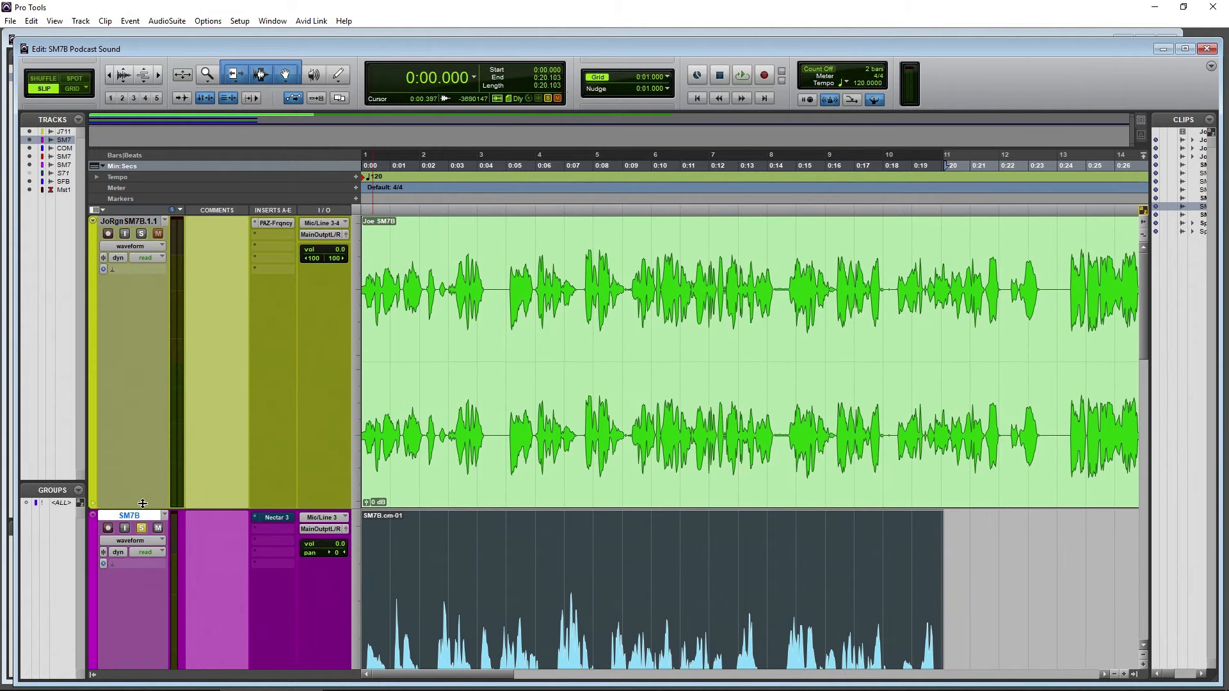
pyautogui.click(142, 235)
pyautogui.click(274, 223)
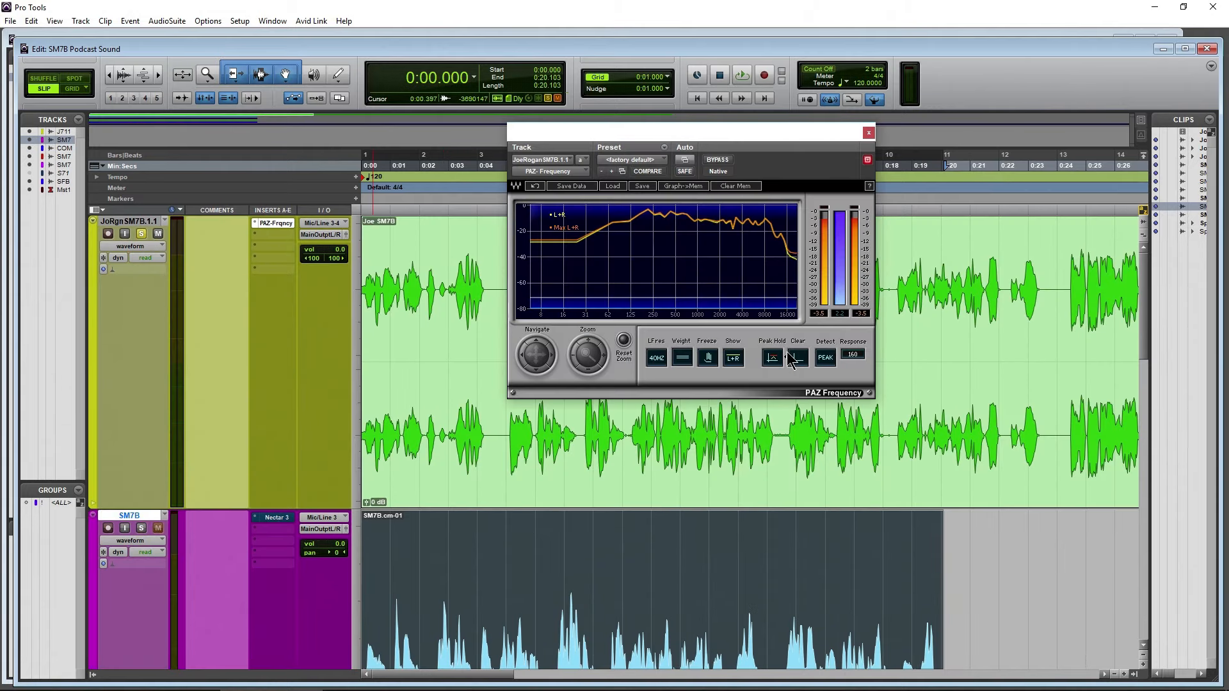
pyautogui.moveTo(625, 130); pyautogui.dragTo(878, 169)
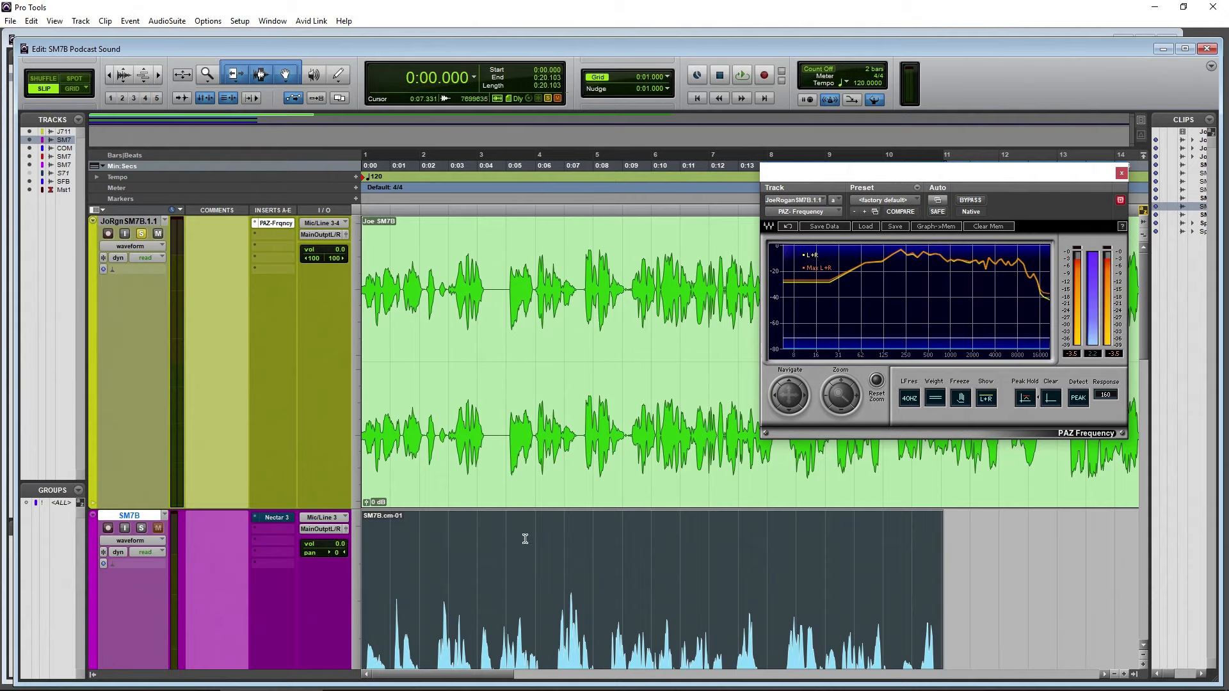
# Play the Joe SM7B clip in several passes to examine its frequency spectrum in PAZ Frequency, from the lows to the highs
pyautogui.press('space')
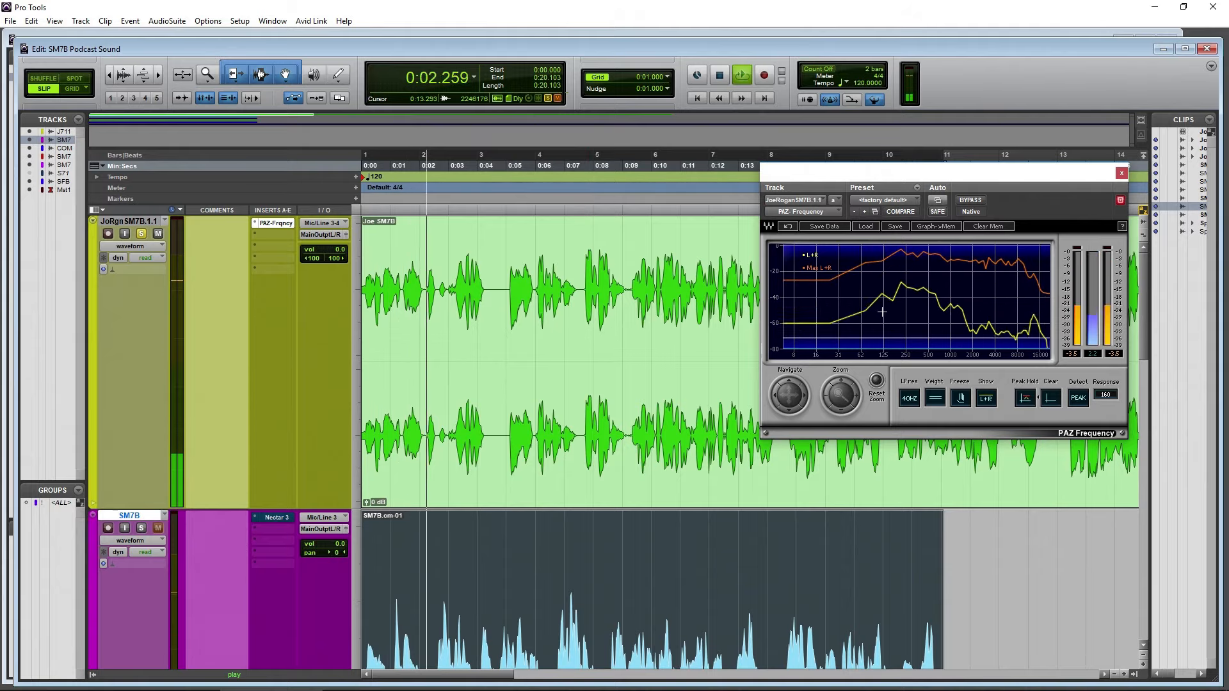
pyautogui.press('space')
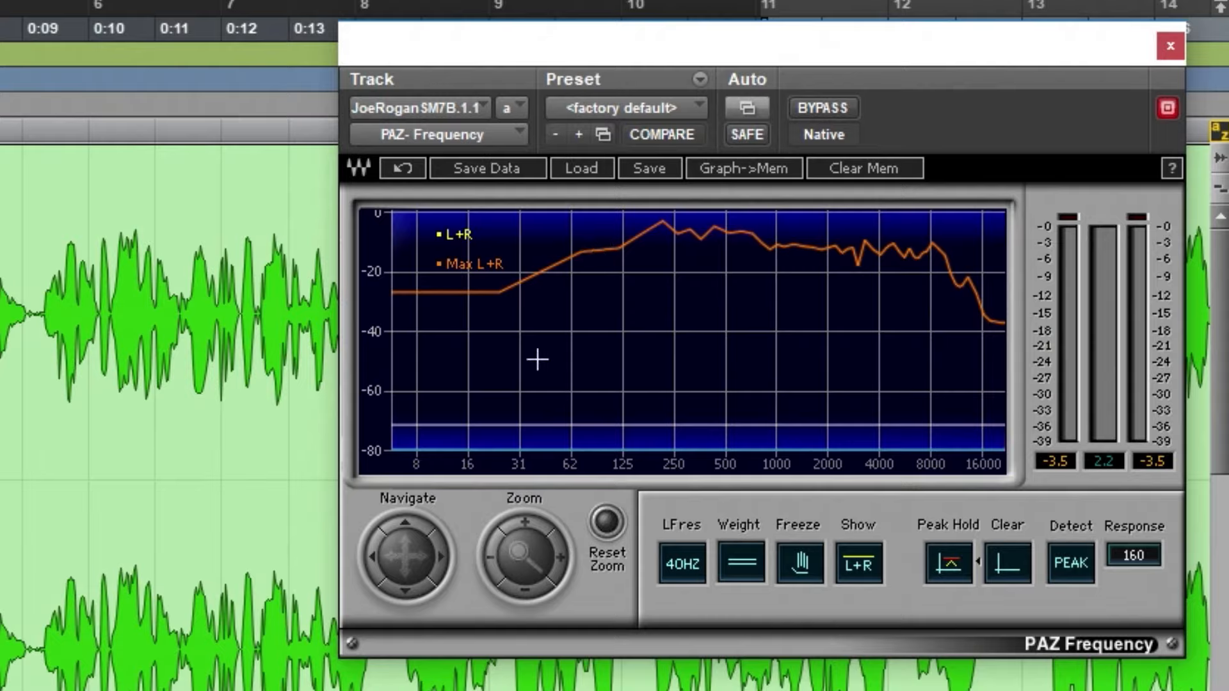
pyautogui.press('space')
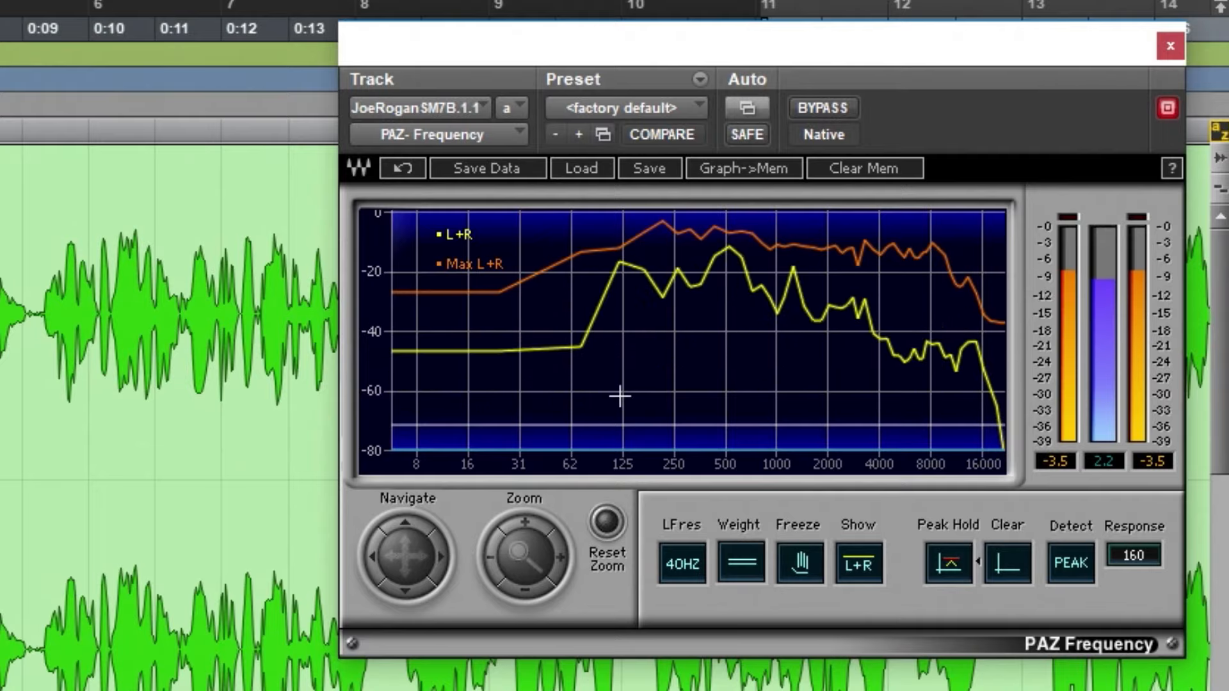
pyautogui.press('space')
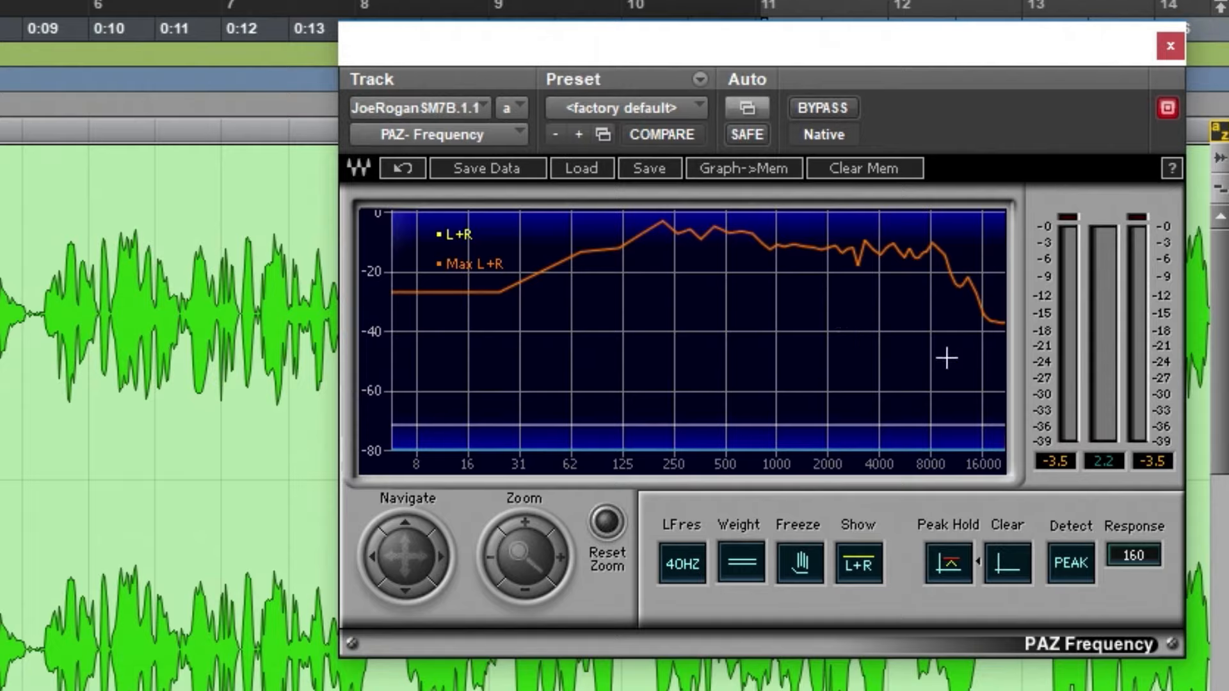
pyautogui.press('space')
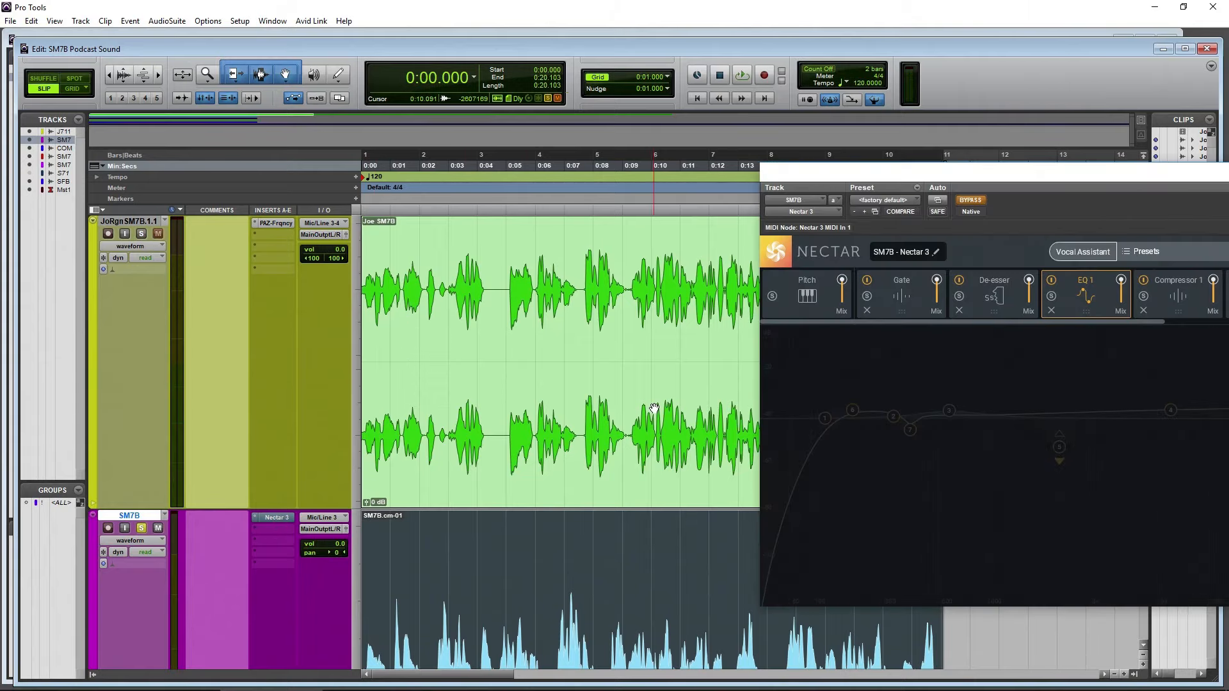
# Activate Nectar 3 on the SM7B track, show its Compressor 1 module and load the Shure SM7B Joe Rogan preset
pyautogui.moveTo(999, 179); pyautogui.dragTo(656, 104)
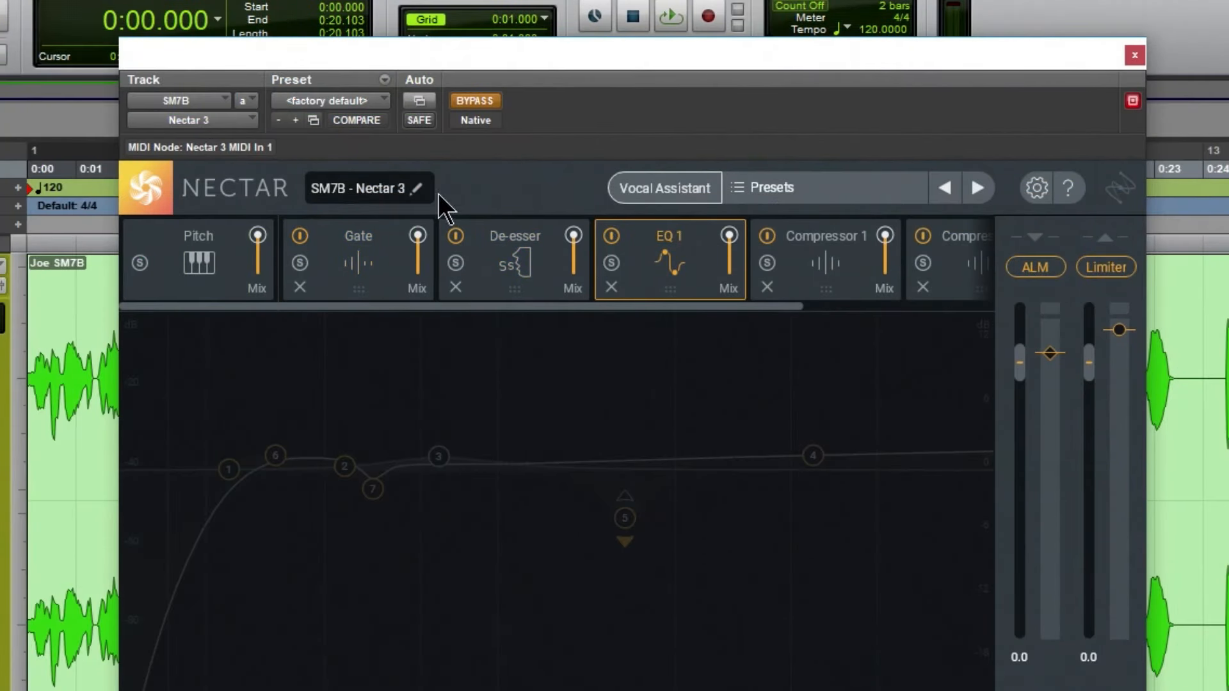
pyautogui.click(477, 102)
pyautogui.click(774, 295)
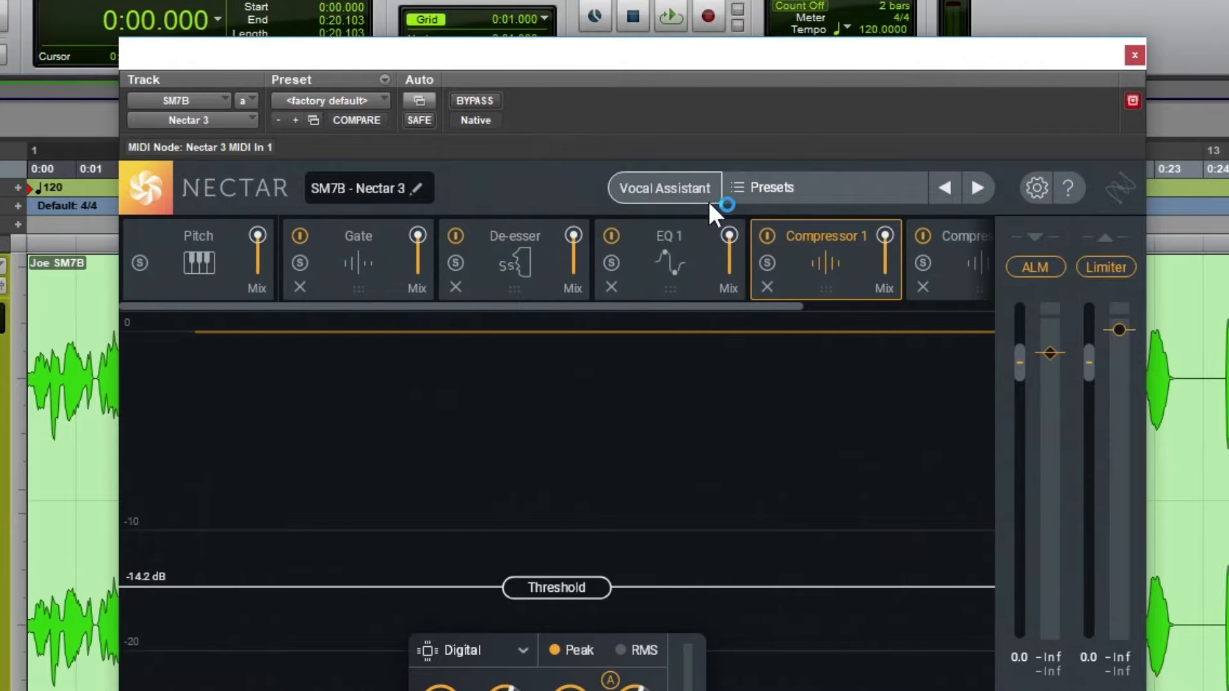
pyautogui.click(742, 186)
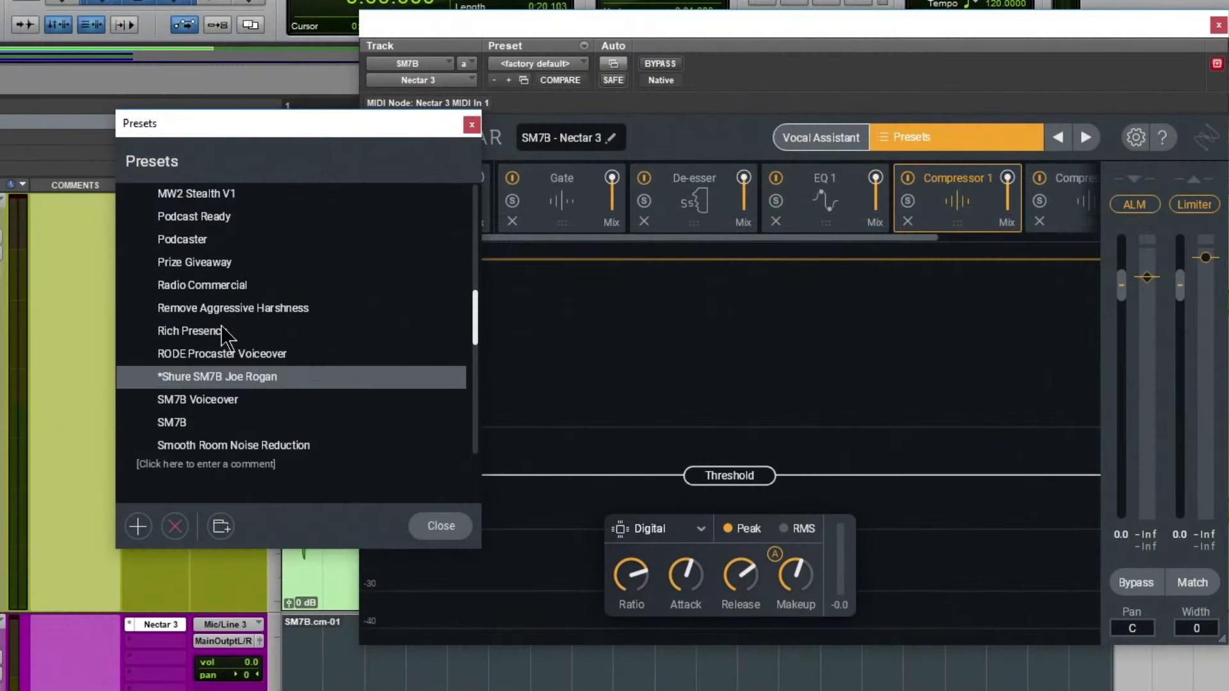
pyautogui.click(224, 377)
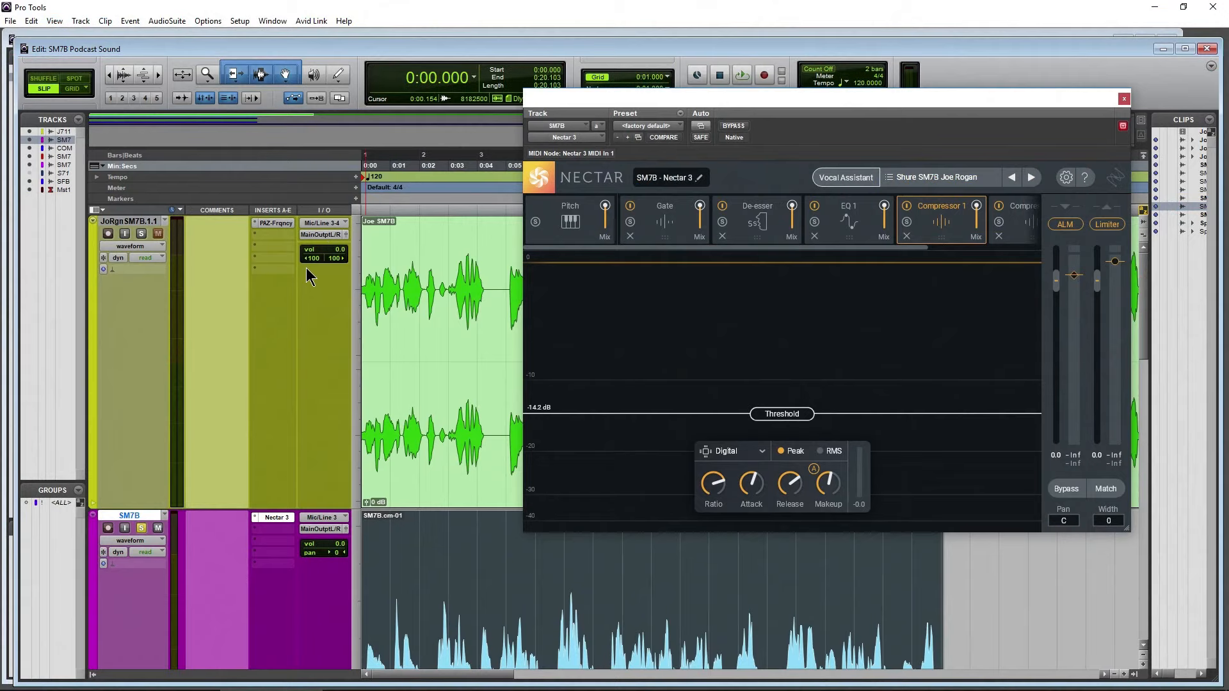
# Examine the Sibilance and Q10 inserts on the SM7B WAVES track and the channel-strip plug-in on SM7B Channel
pyautogui.scroll(-1, 306, 267)
pyautogui.scroll(-1, 308, 276)
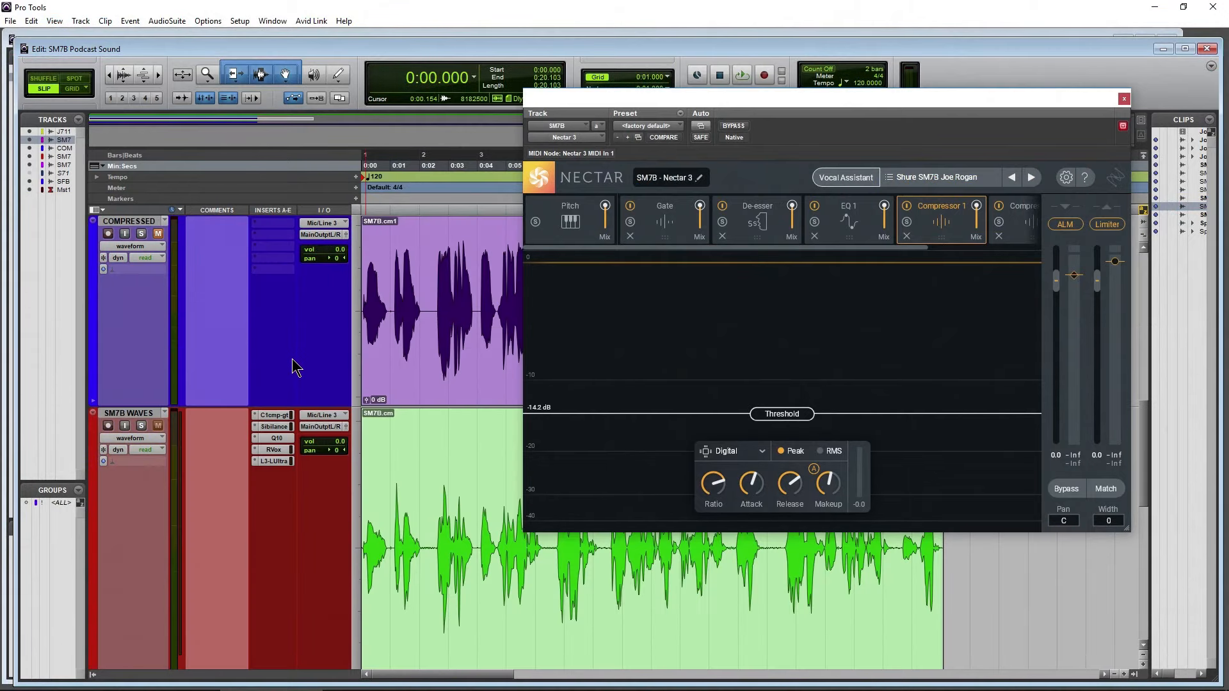
pyautogui.click(274, 427)
pyautogui.click(276, 438)
pyautogui.scroll(-1, 271, 394)
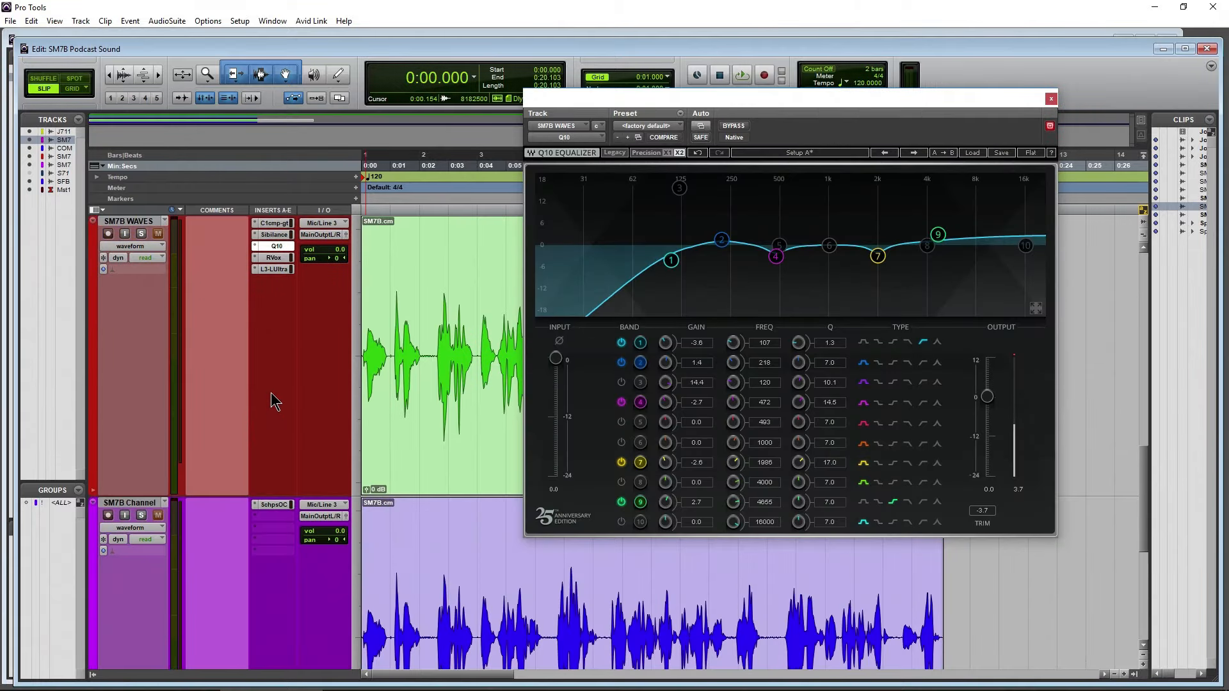
pyautogui.click(271, 507)
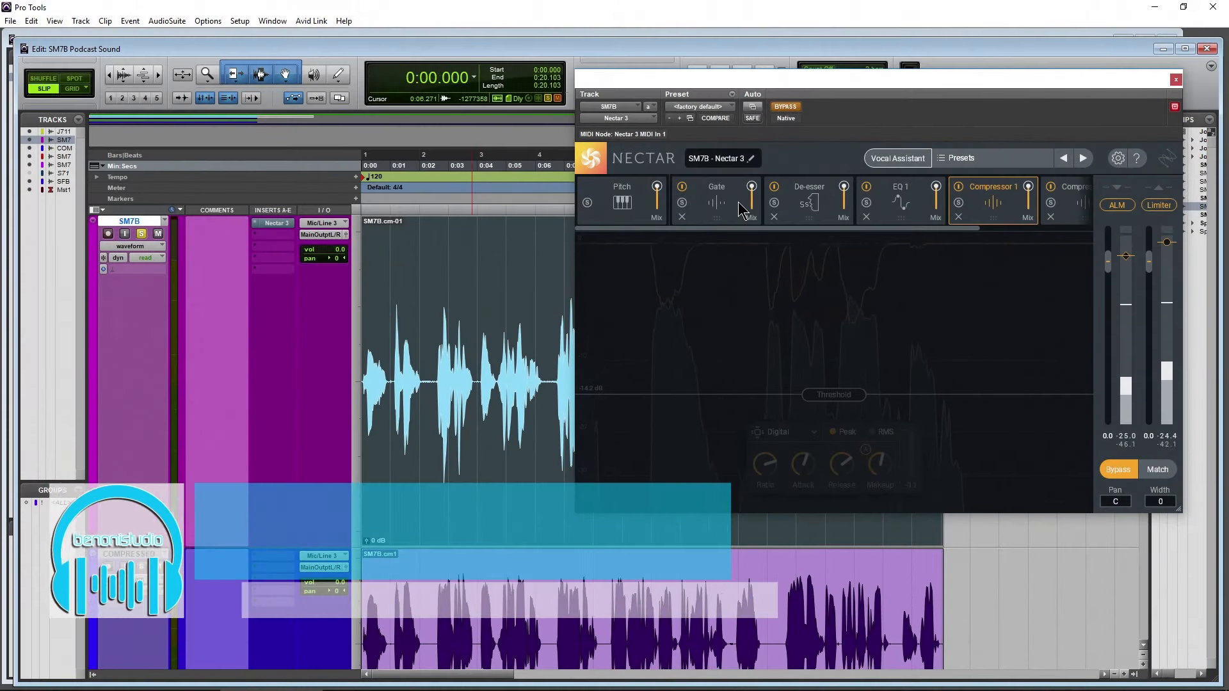
# Activate Nectar 3 on the SM7B track with the Gate module shown, and switch off De-esser, EQ 1 and the compressors
pyautogui.click(741, 205)
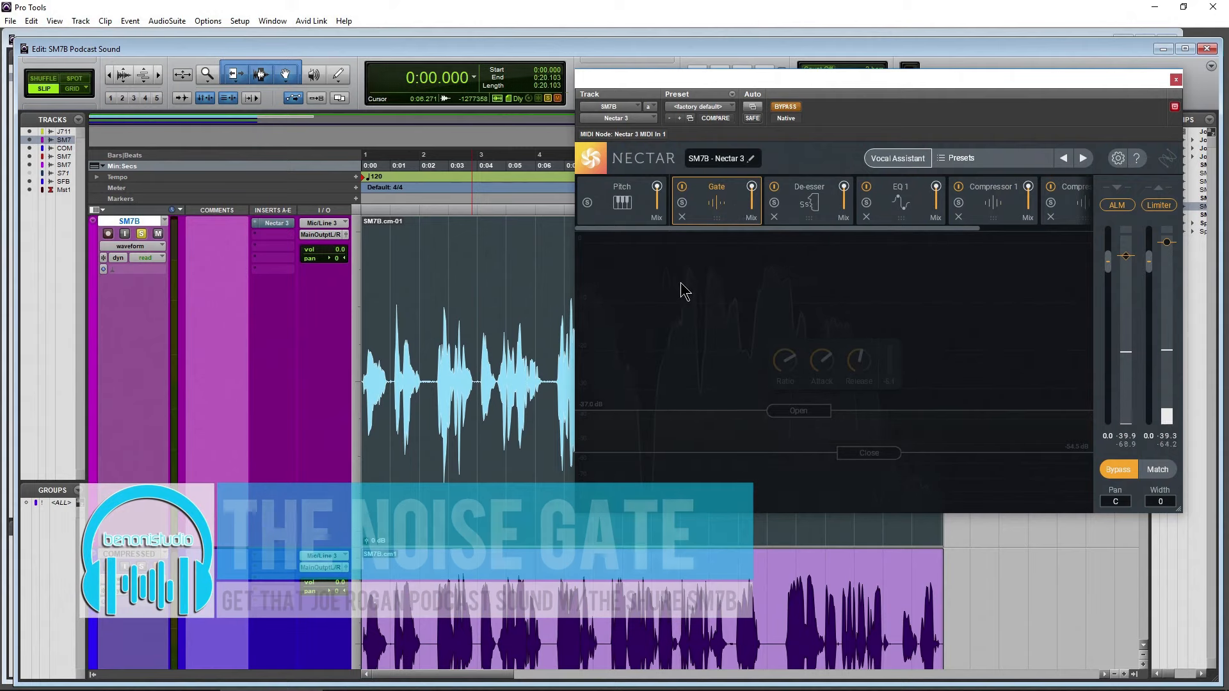
pyautogui.click(785, 107)
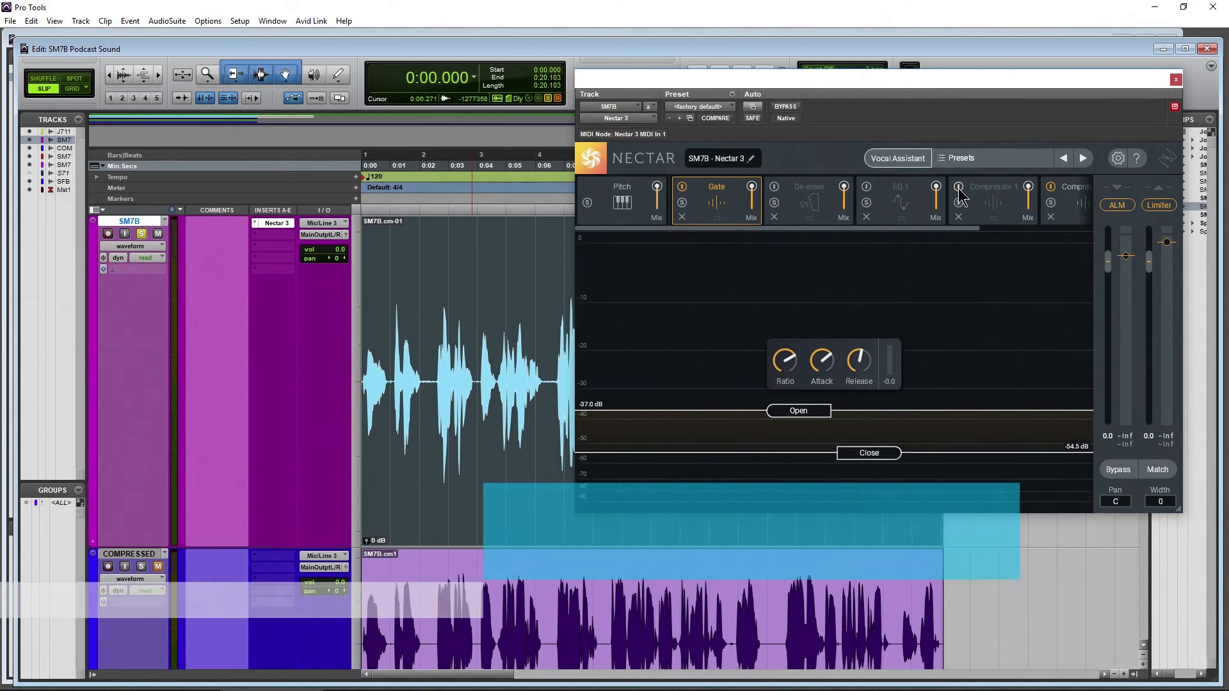
pyautogui.moveTo(938, 228); pyautogui.dragTo(958, 237)
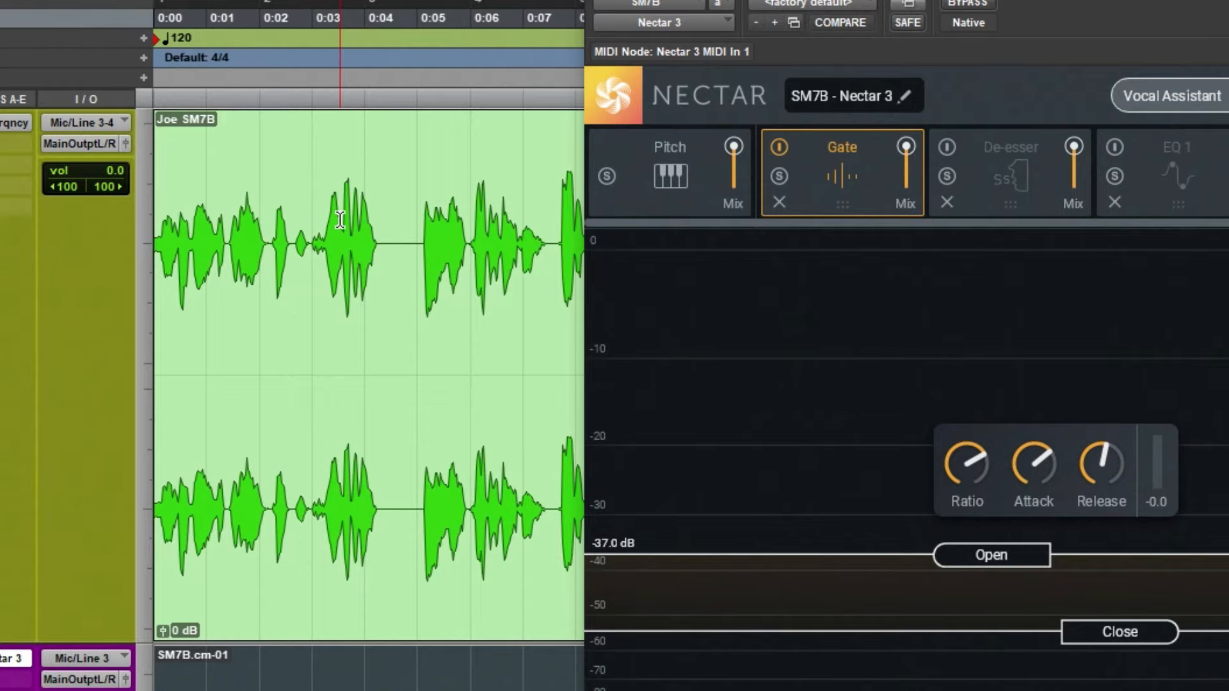
# Examine the pauses between words in the Joe SM7B waveform and compare them with those in the SM7B clip
pyautogui.click(340, 219)
pyautogui.press('t')
pyautogui.press('t')
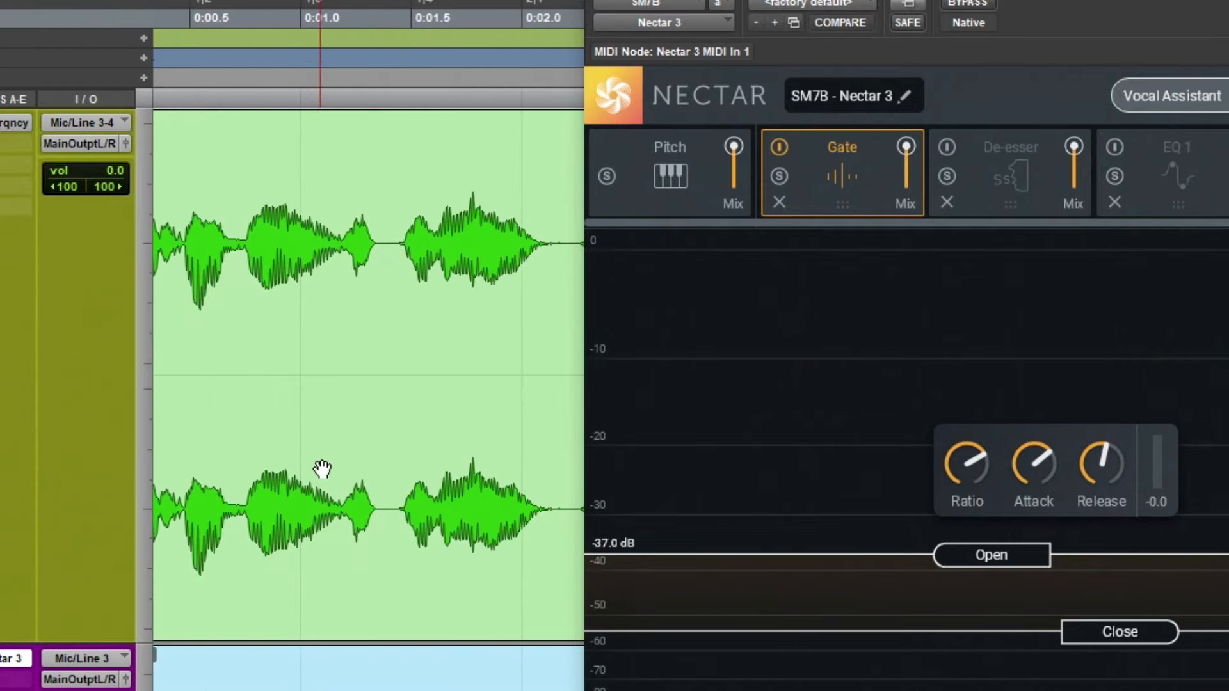
pyautogui.hscroll(3, 384, 475)
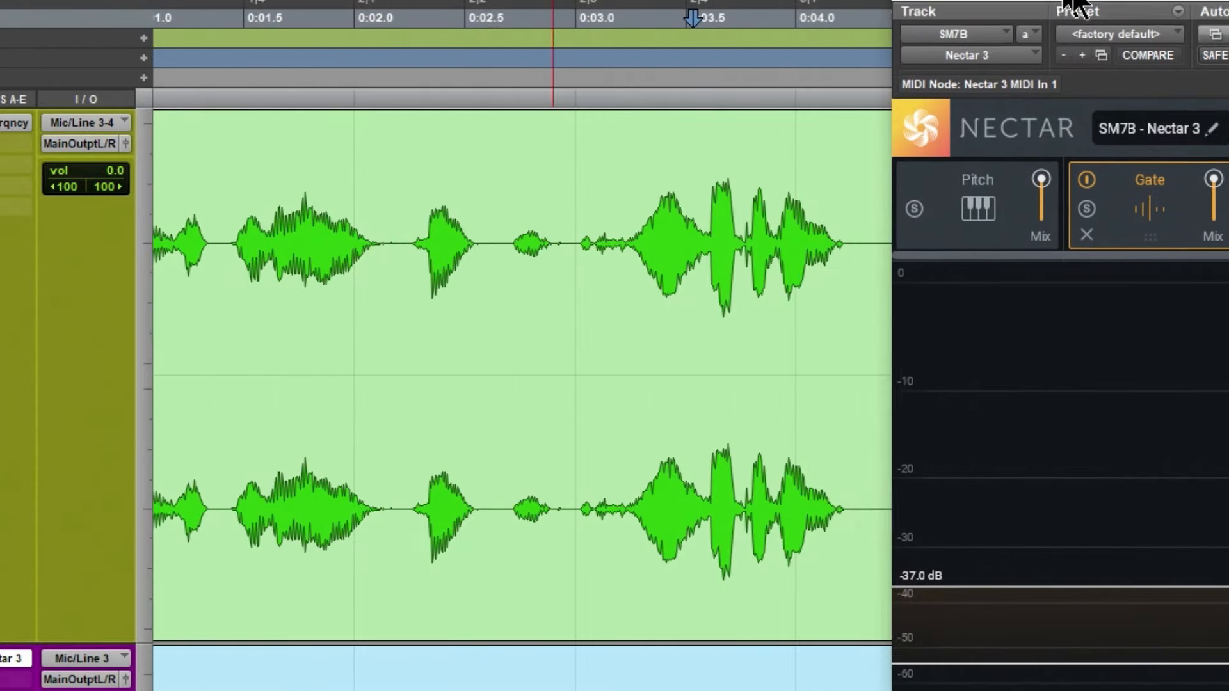
pyautogui.hscroll(5, 245, 359)
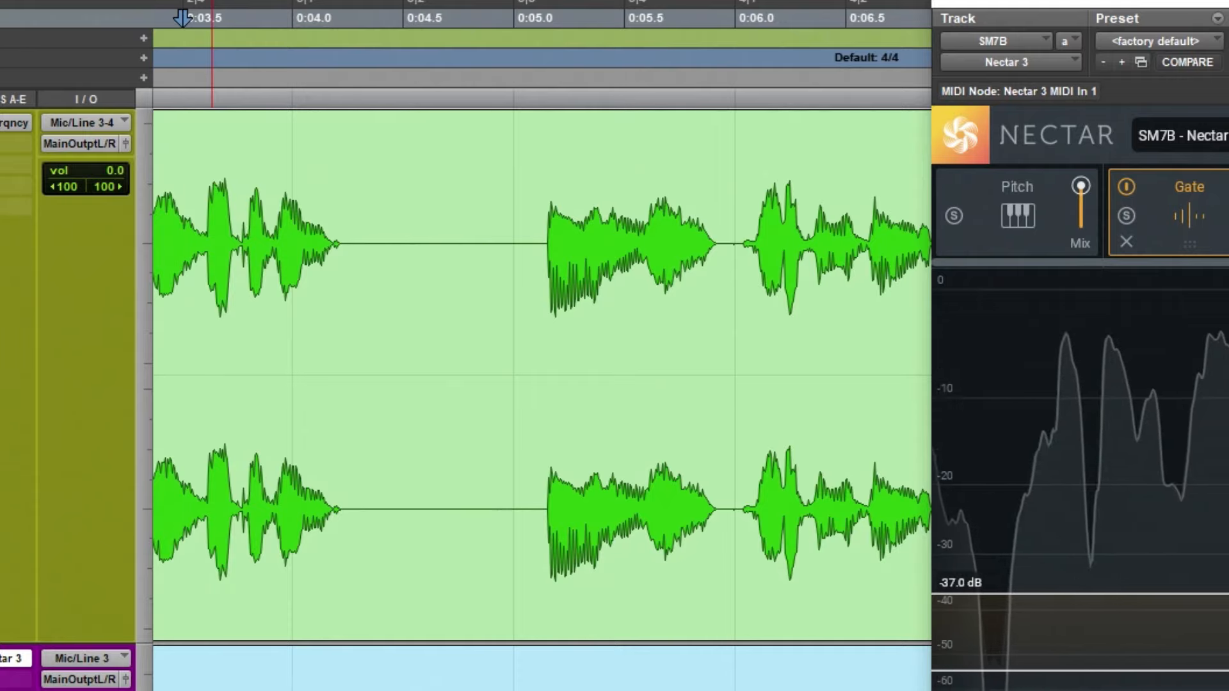
pyautogui.scroll(-1, 415, 331)
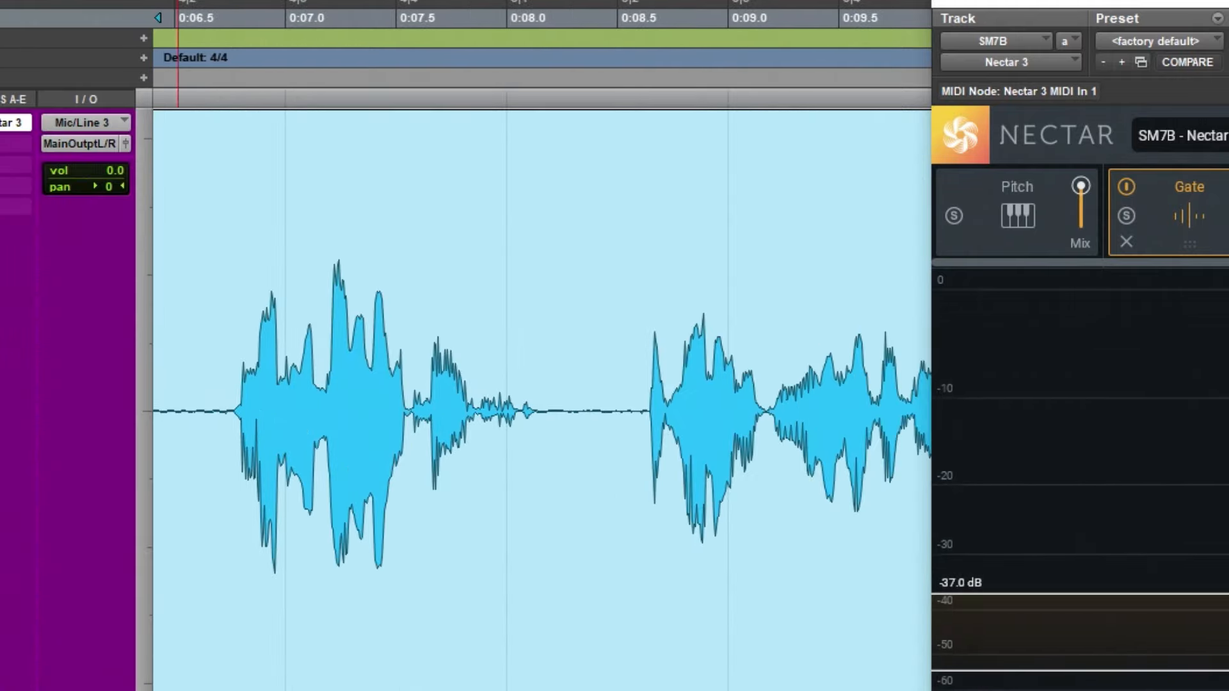
pyautogui.scroll(-3, 178, 384)
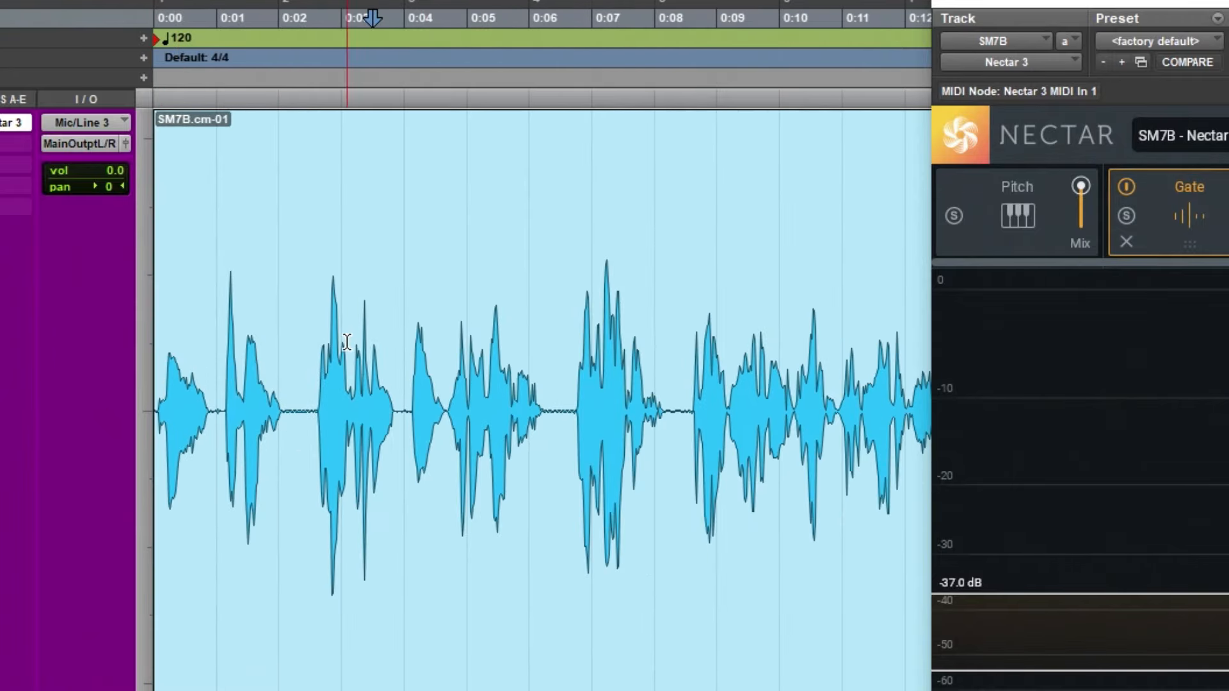
# Play the SM7B clip's first 4.002 seconds through Nectar's Gate, and select the pause starting at 0:02.122 to examine the gating
pyautogui.moveTo(392, 352); pyautogui.dragTo(155, 368)
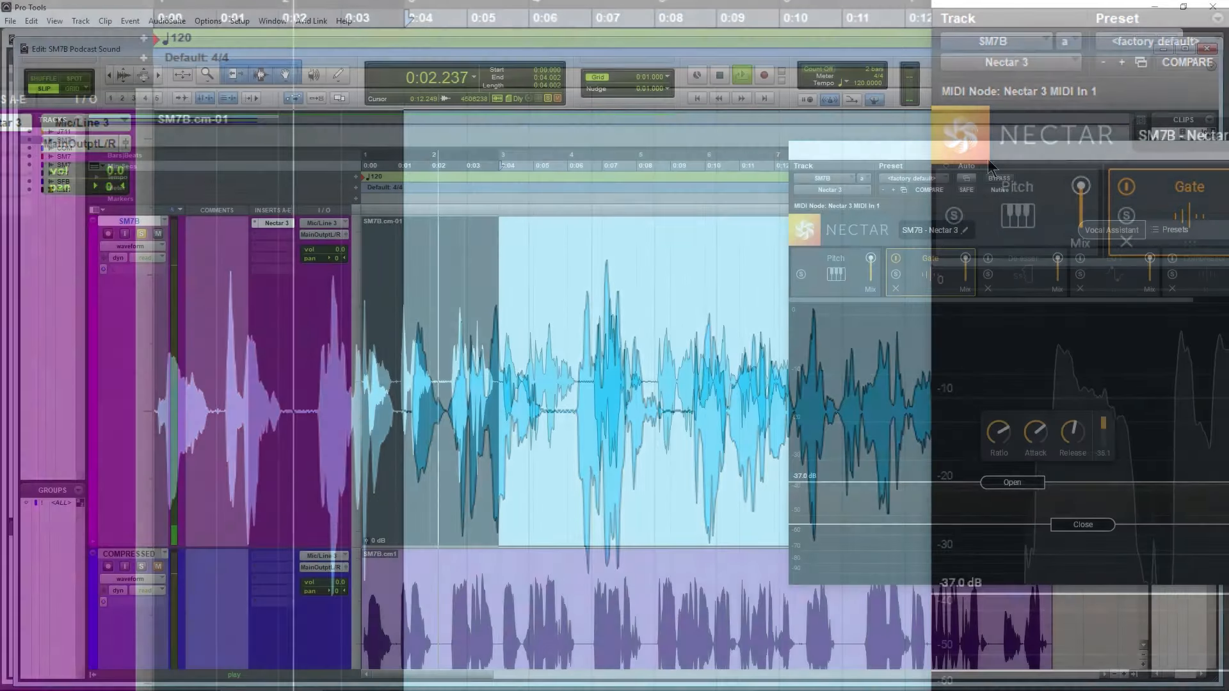
pyautogui.moveTo(987, 154); pyautogui.dragTo(713, 116)
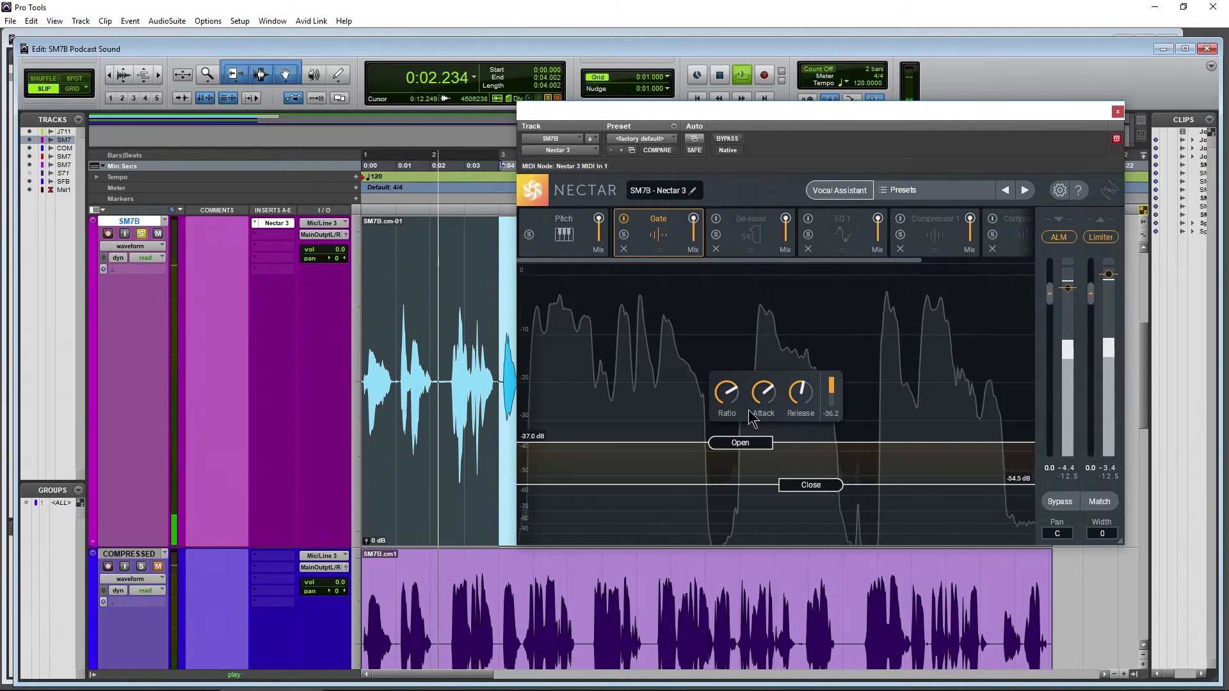
pyautogui.press('space')
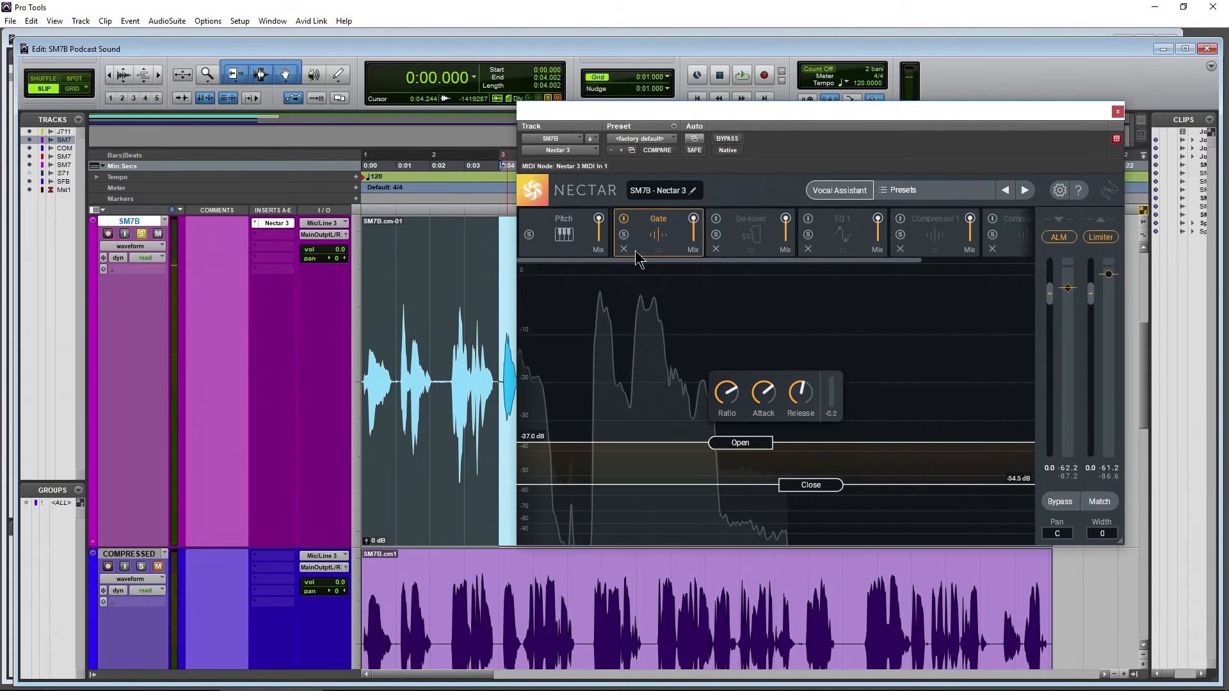
pyautogui.moveTo(434, 377); pyautogui.dragTo(450, 377)
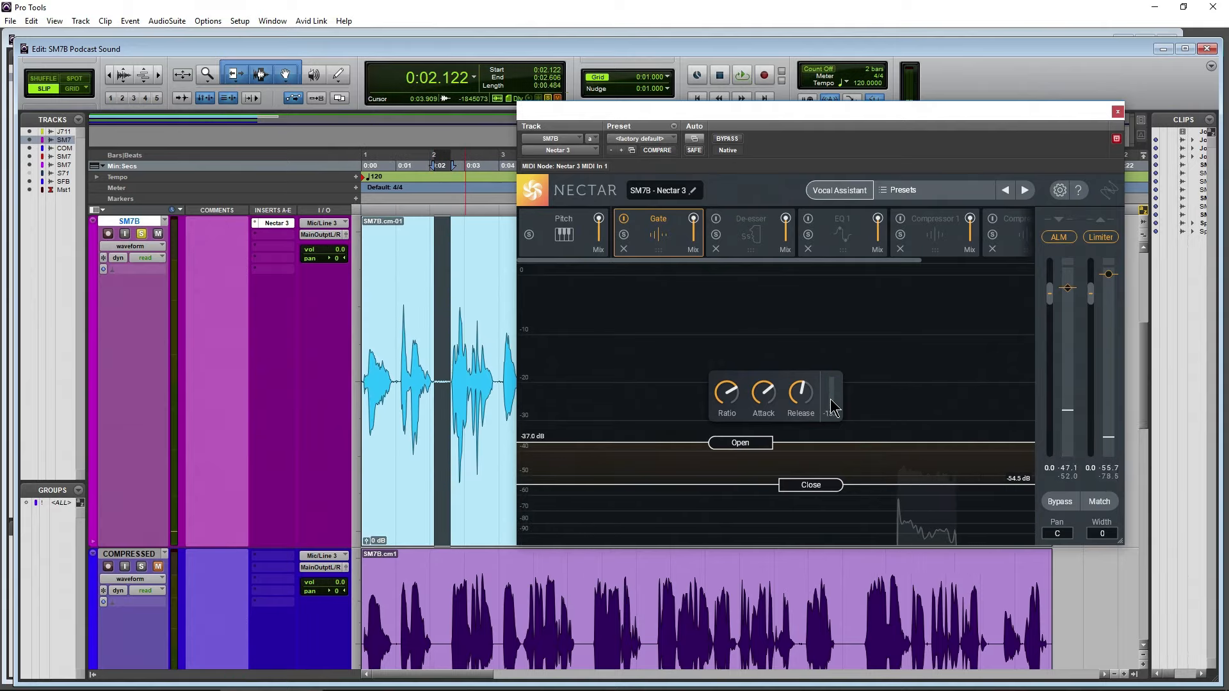
# Audition the selected pause at 0:02.122 with Nectar's Gate switched off, and switch the Gate back on
pyautogui.press('space')
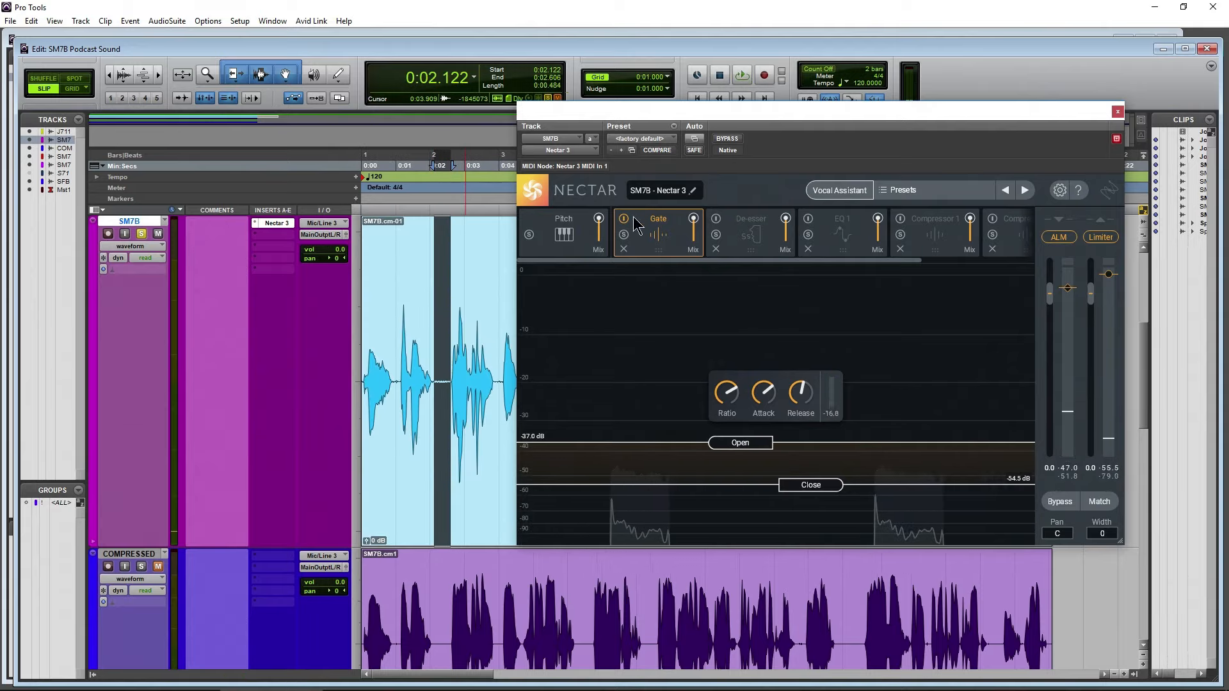
pyautogui.click(623, 219)
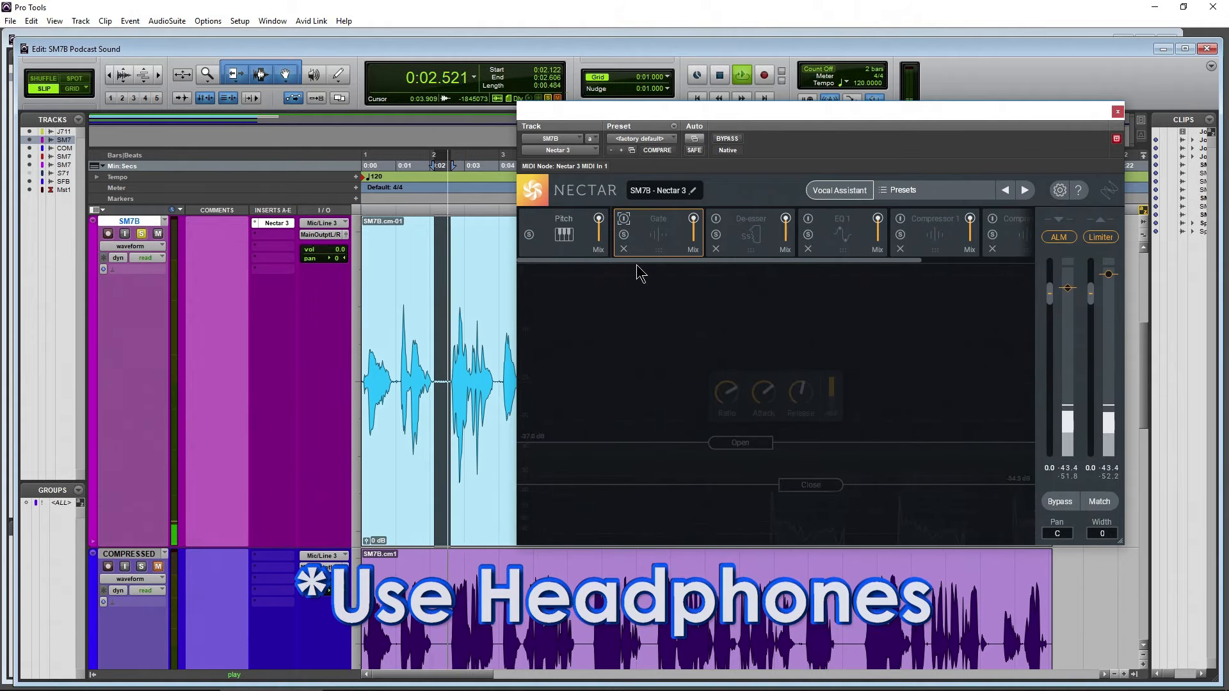
pyautogui.press('space')
pyautogui.click(623, 219)
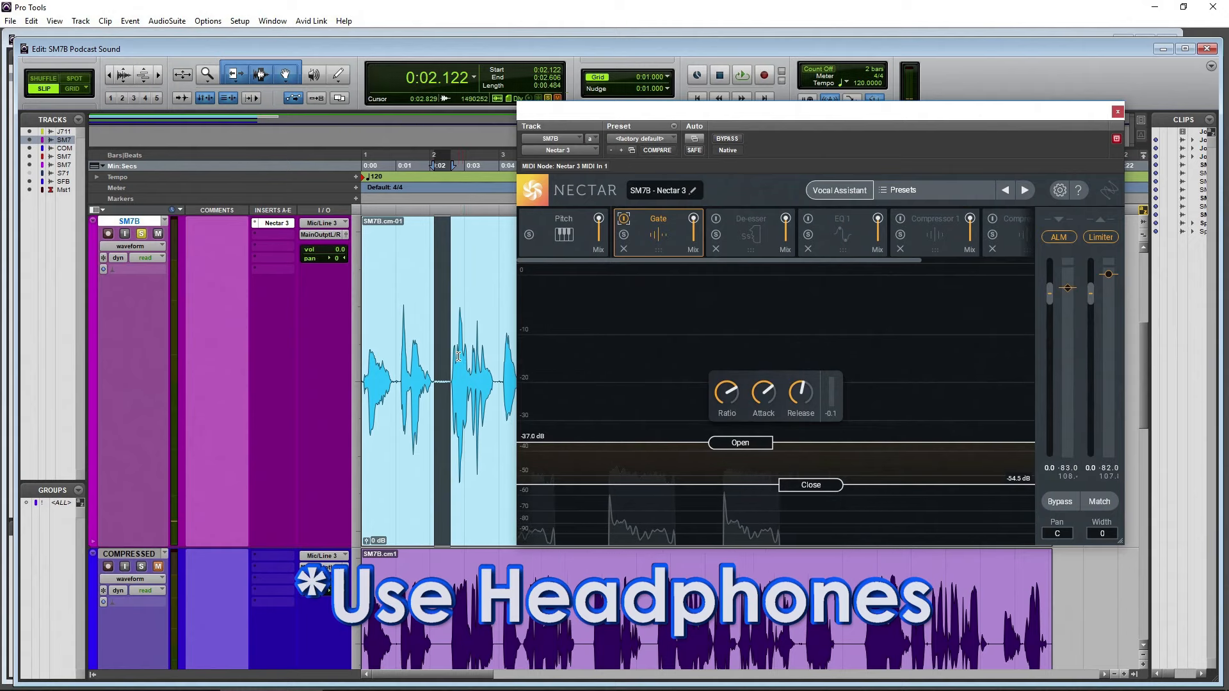
pyautogui.scroll(3, 458, 355)
pyautogui.scroll(-3, 459, 355)
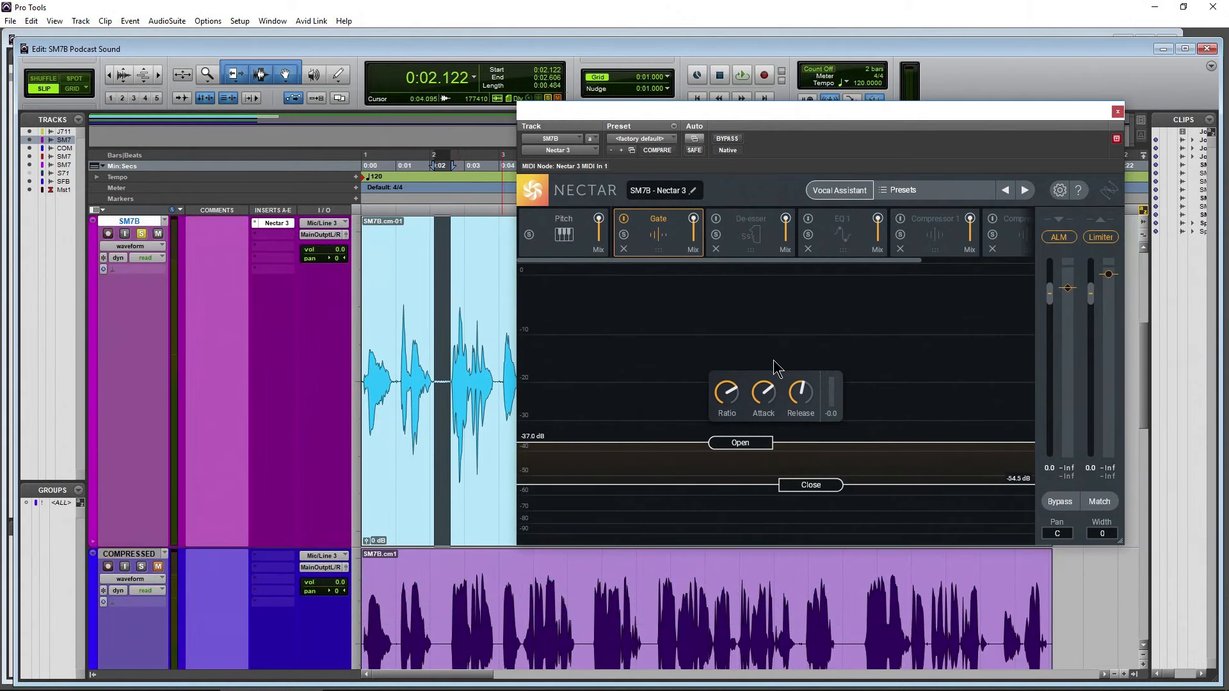
# Play the SM7B clip from the start with the Gate switched off and again with it on to compare the pauses
pyautogui.click(623, 219)
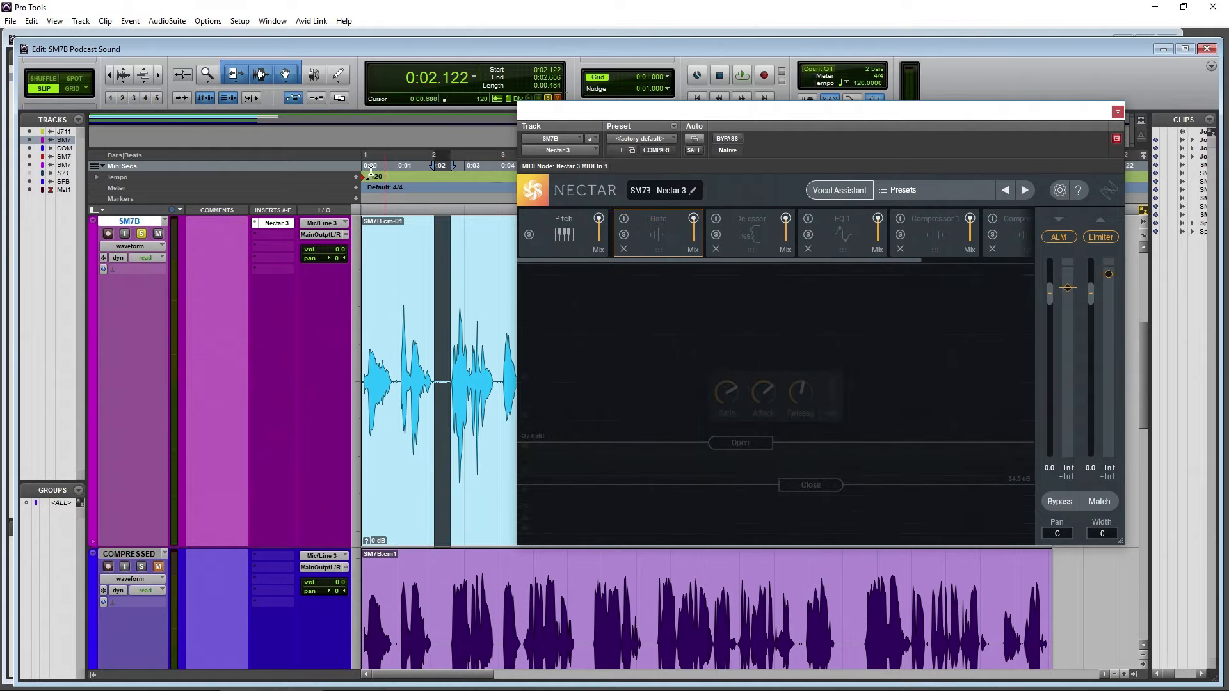
pyautogui.moveTo(384, 171); pyautogui.dragTo(365, 174)
pyautogui.press('Return')
pyautogui.press('space')
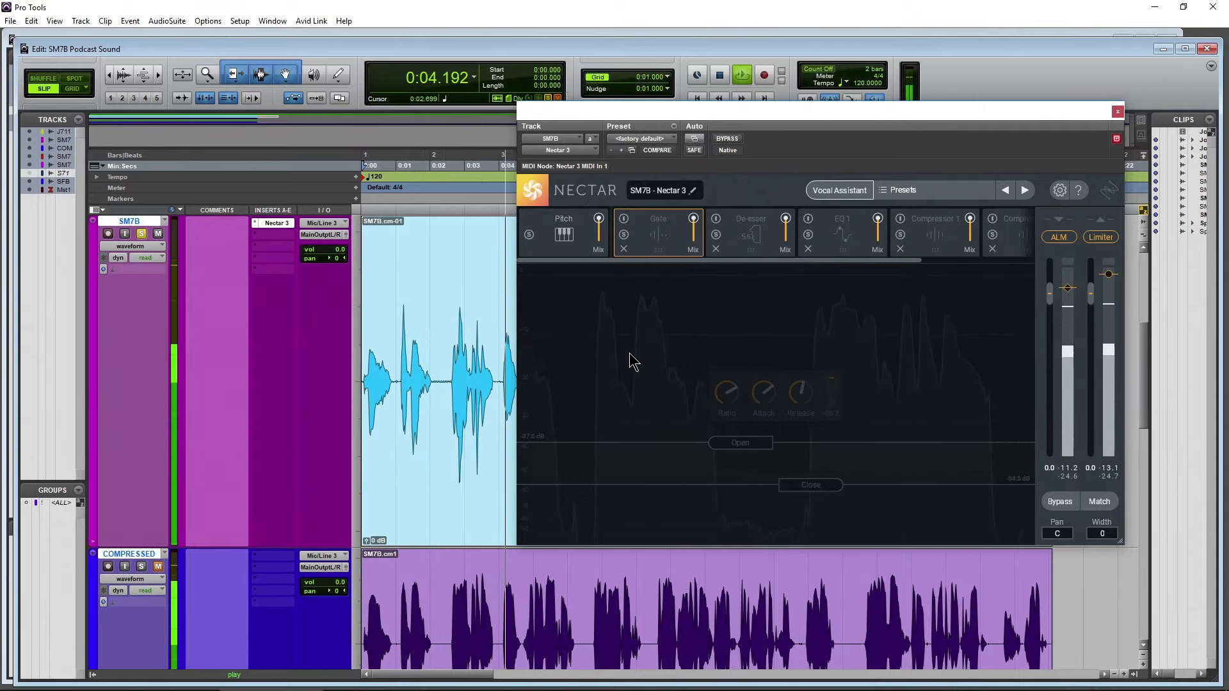
pyautogui.click(623, 220)
pyautogui.press('space')
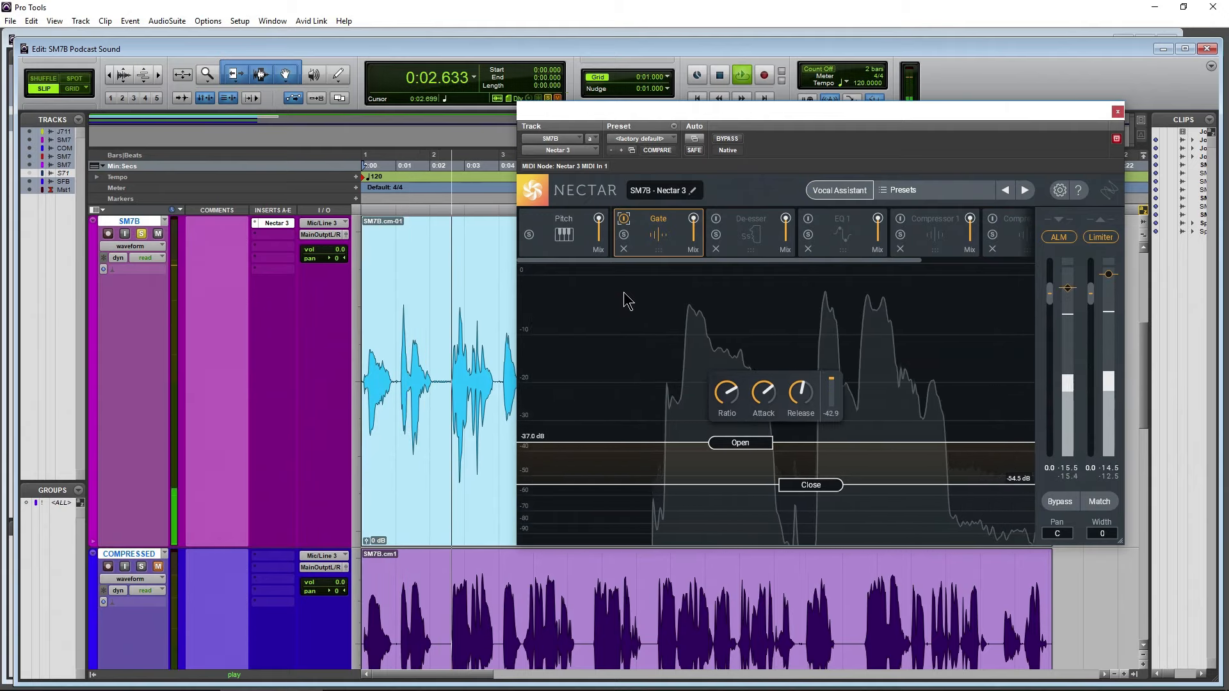
pyautogui.press('space')
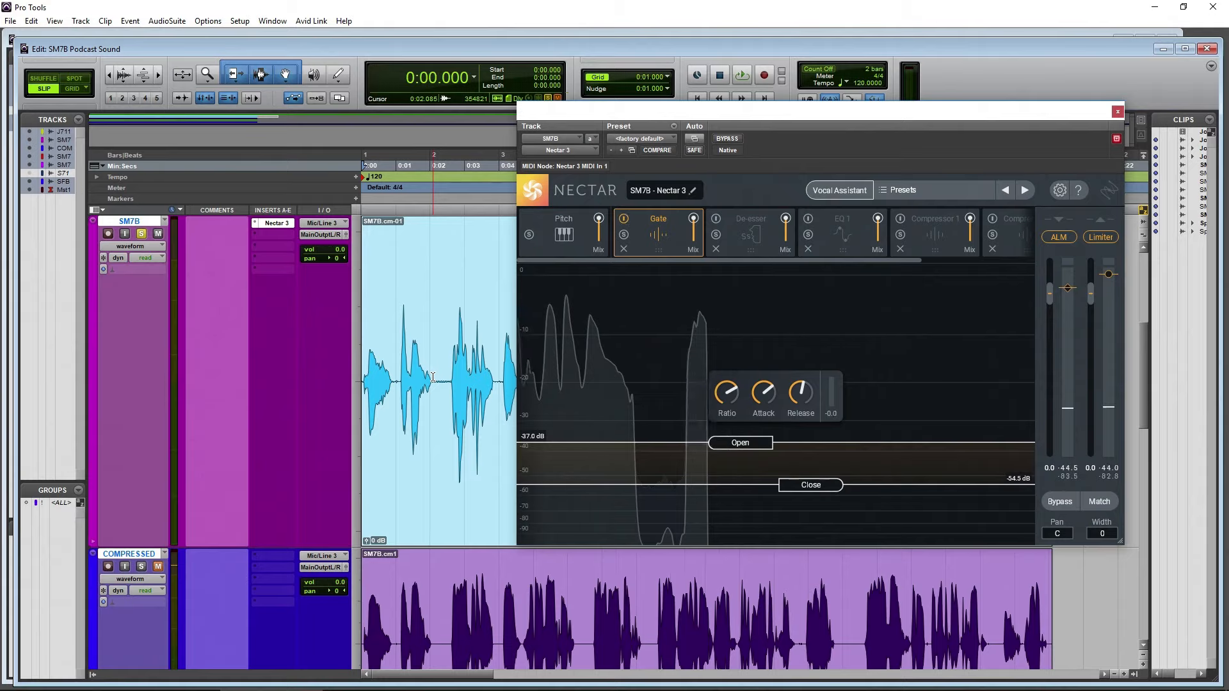
# Select the pause from 0:02.085 to 0:02.513 in the SM7B clip, and return the playback position to the start
pyautogui.moveTo(433, 376); pyautogui.dragTo(447, 378)
pyautogui.hscroll(10, 477, 404)
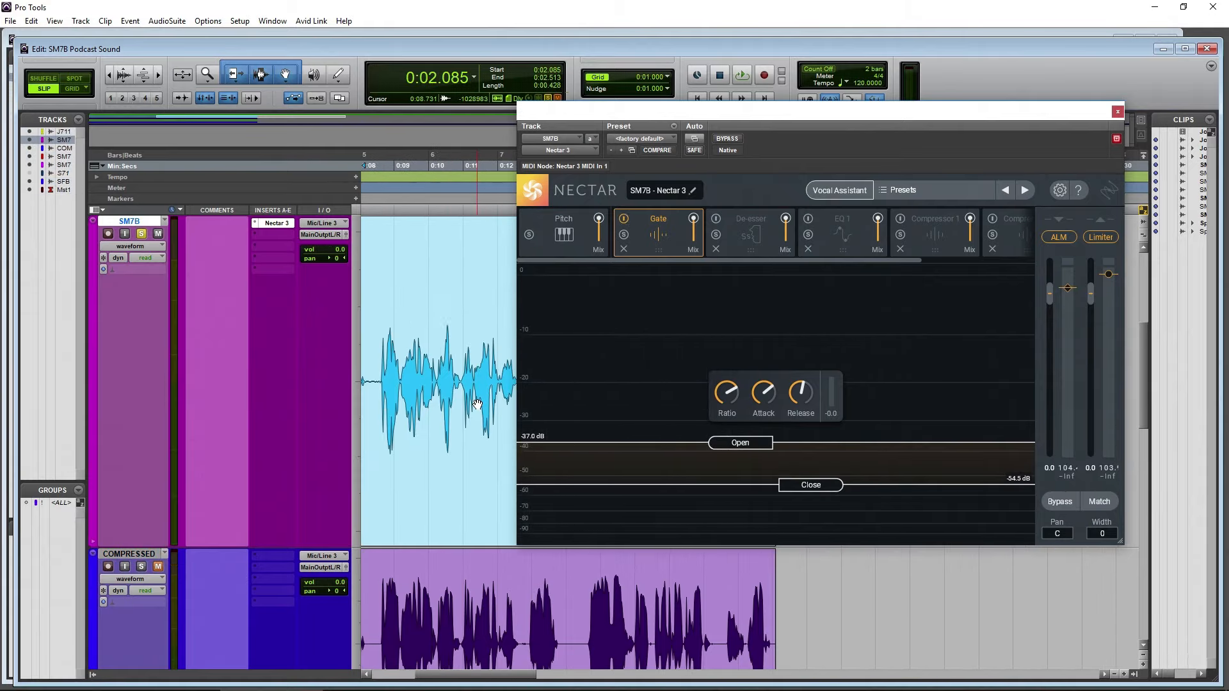
pyautogui.hscroll(-10, 478, 405)
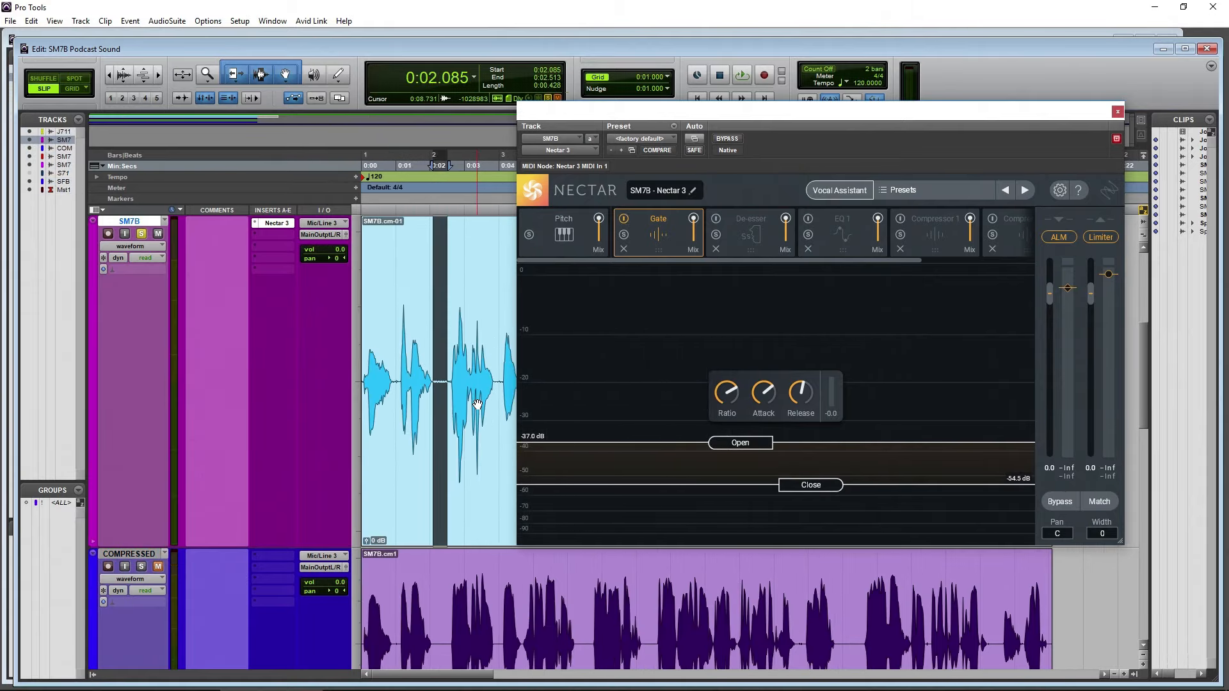
pyautogui.click(694, 98)
pyautogui.moveTo(709, 107); pyautogui.dragTo(699, 107)
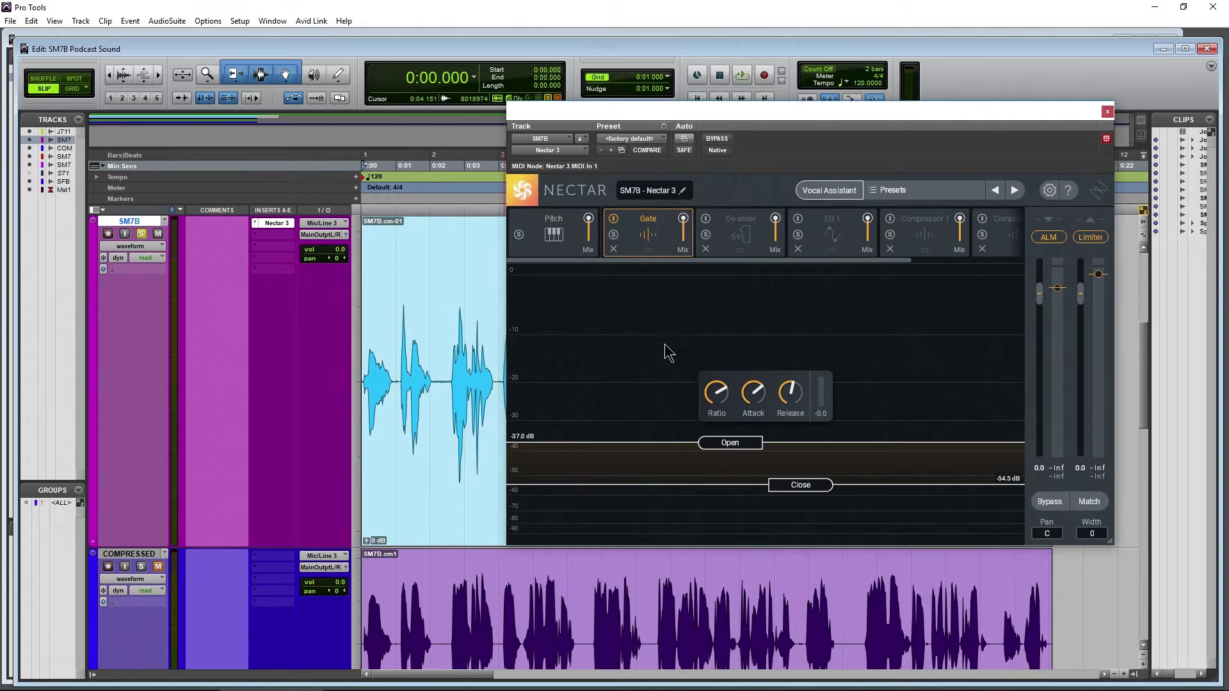
# Raise the Gate's Open threshold to 0.0 dB, play the clip through it, and lower the threshold to -29.4 dB
pyautogui.moveTo(720, 395); pyautogui.dragTo(715, 390)
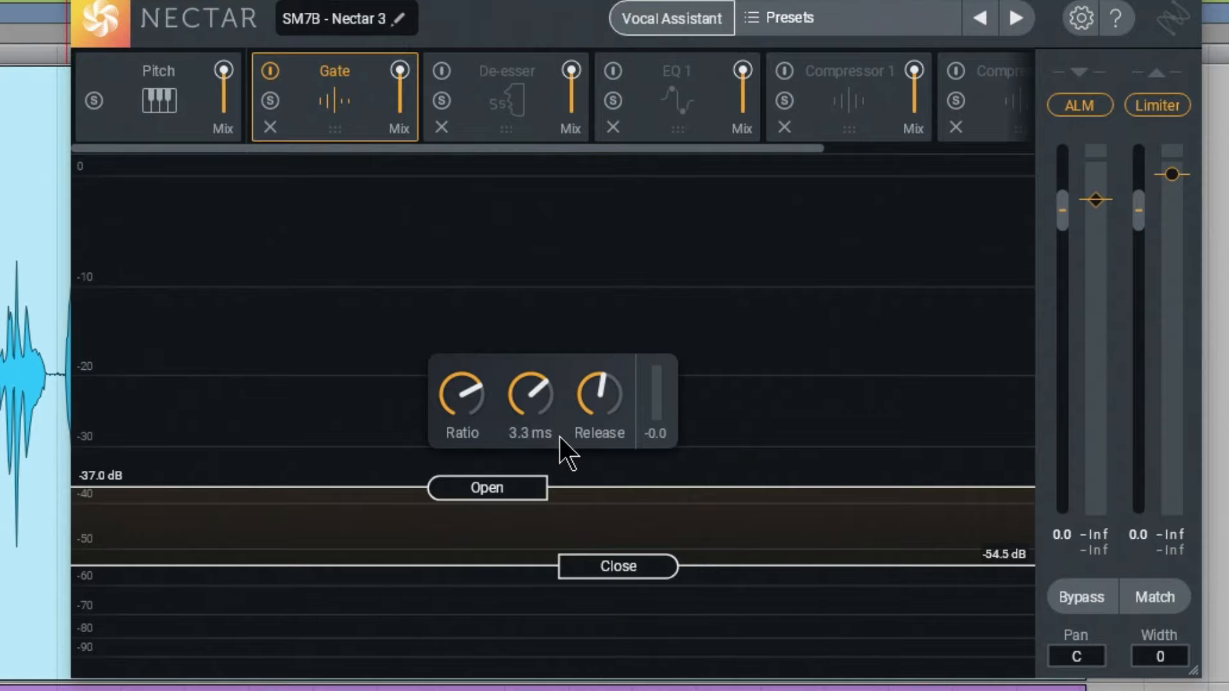
pyautogui.moveTo(521, 491); pyautogui.dragTo(537, 165)
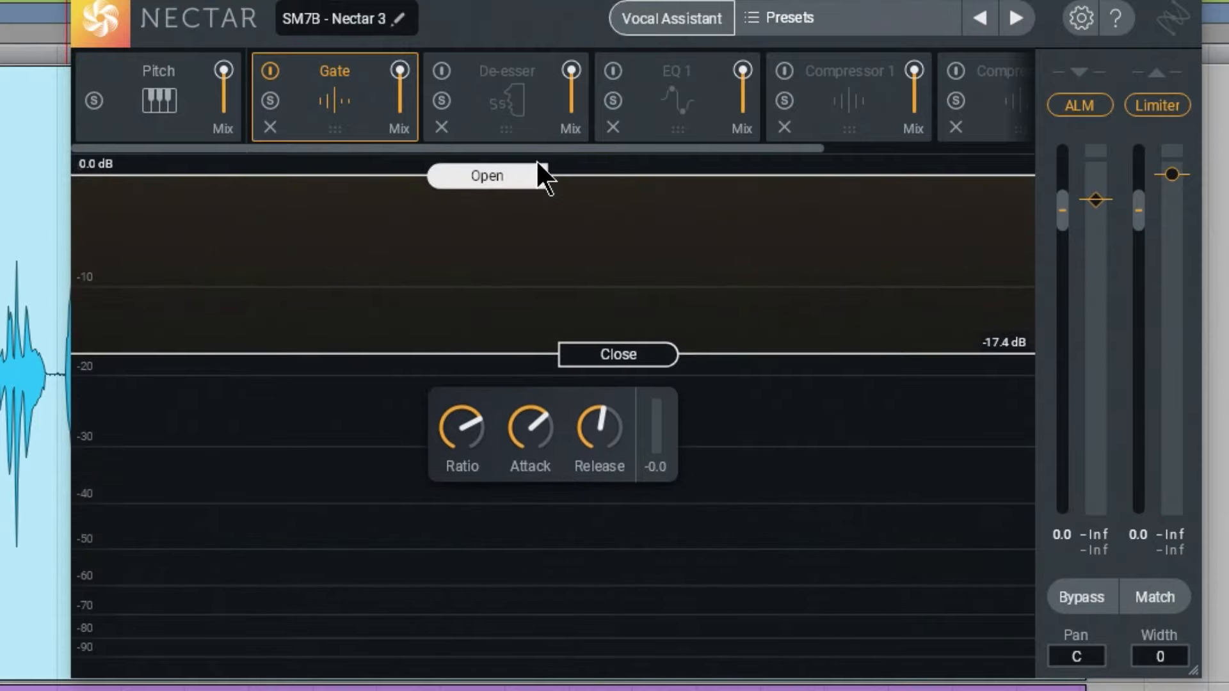
pyautogui.press('space')
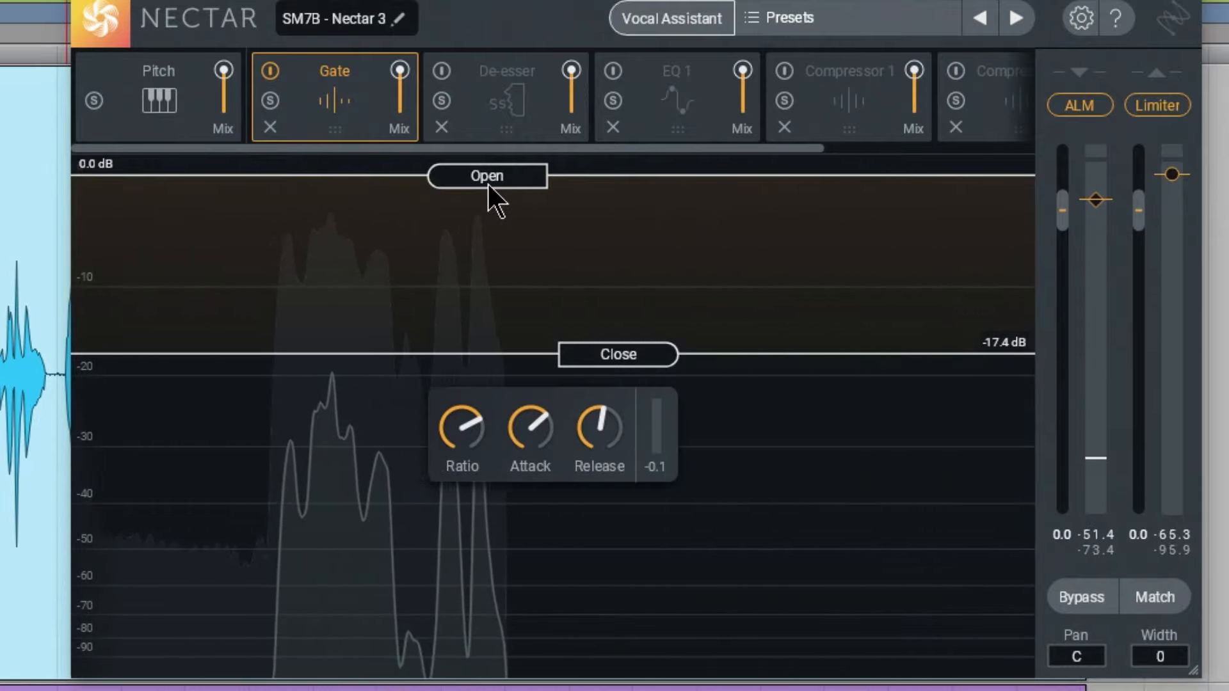
pyautogui.moveTo(487, 184); pyautogui.dragTo(432, 448)
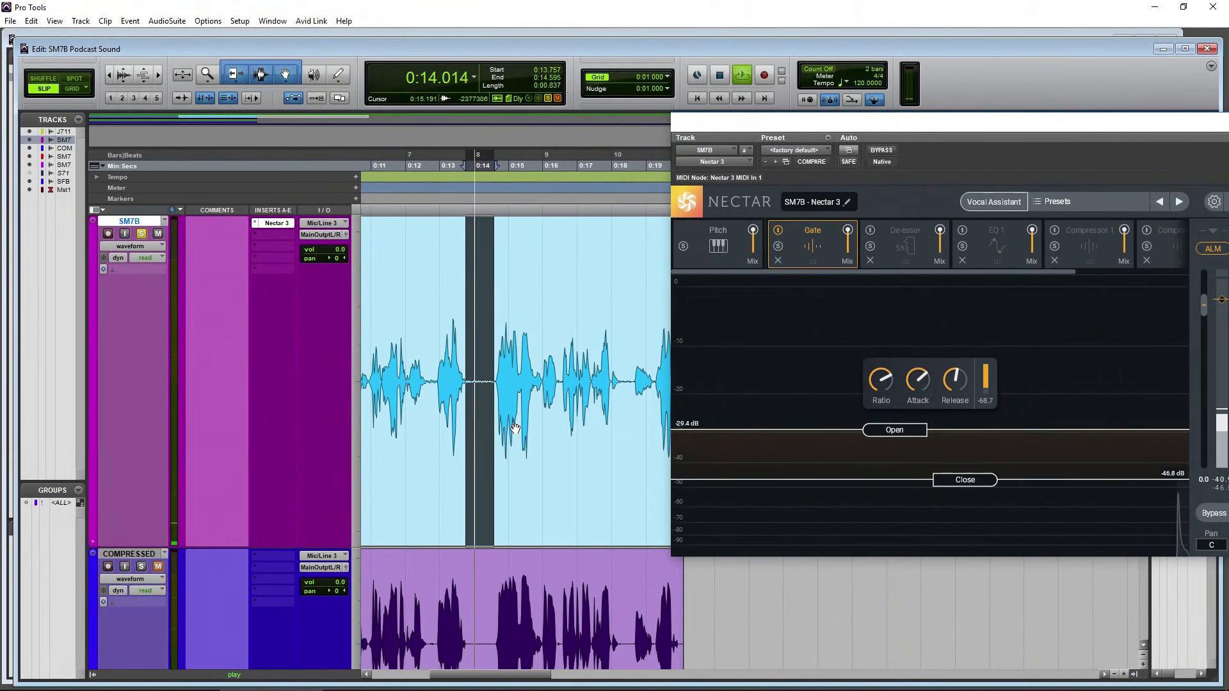
# Compare the looped pause at 0:13.757 with the Gate off and on, and set the Open threshold to -36.2 dB
pyautogui.click(778, 231)
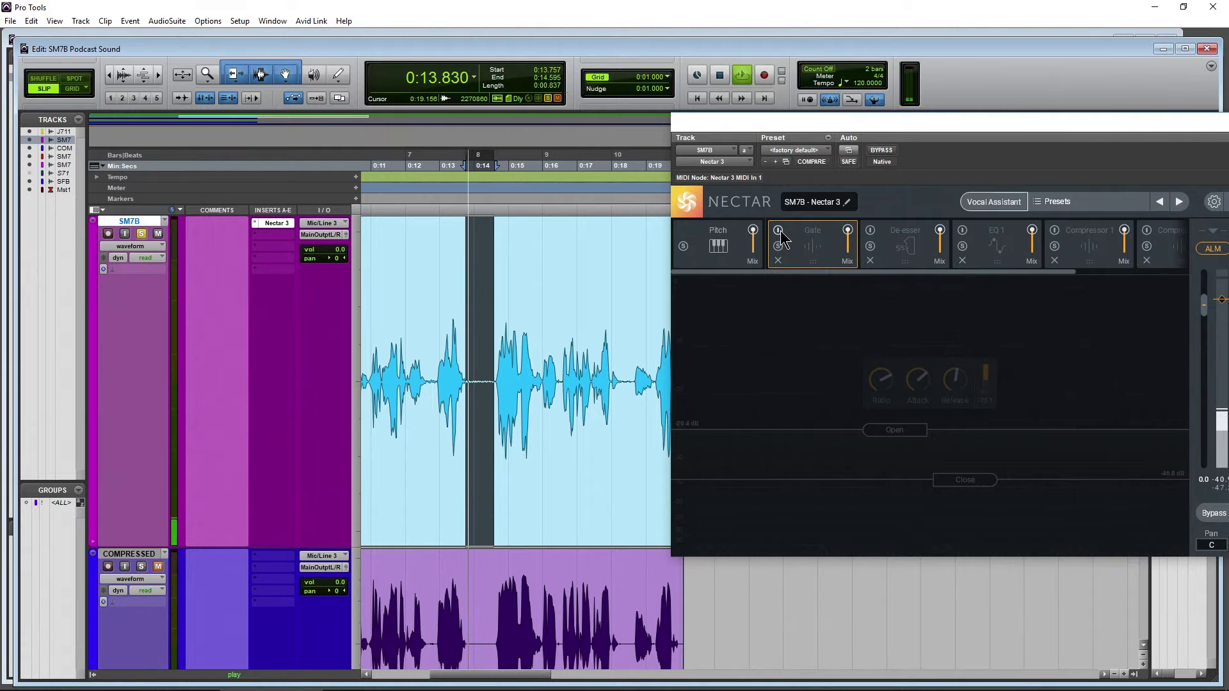
pyautogui.click(779, 232)
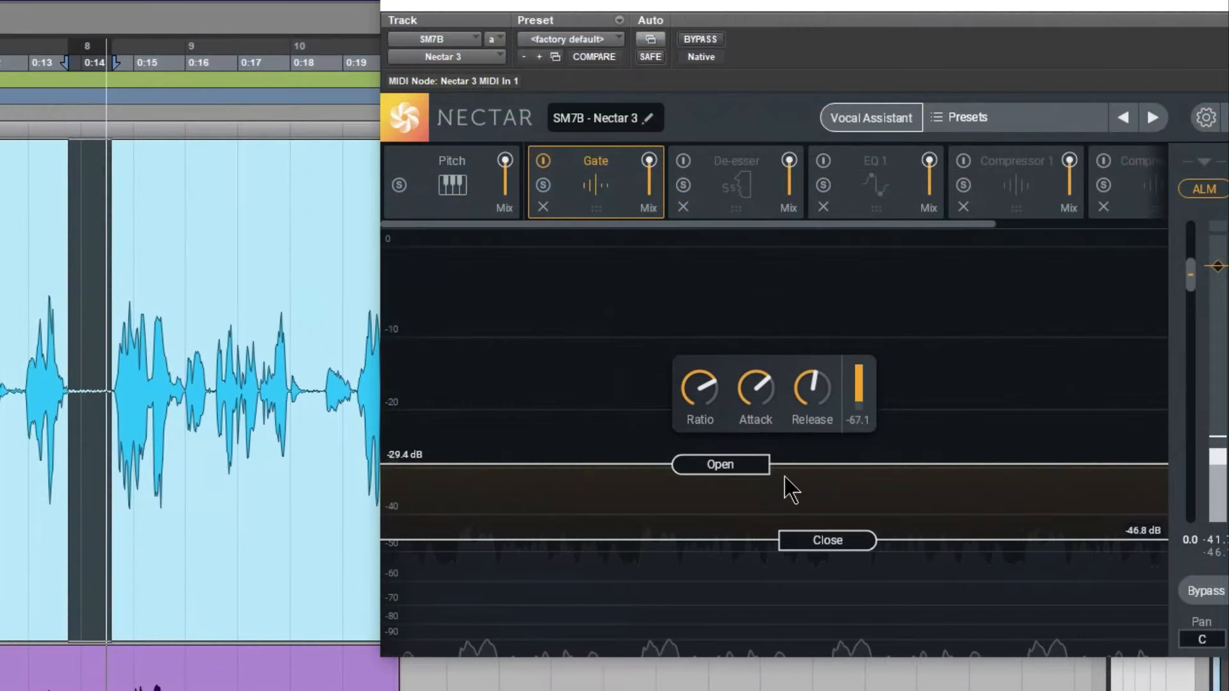
pyautogui.moveTo(728, 473); pyautogui.dragTo(734, 509)
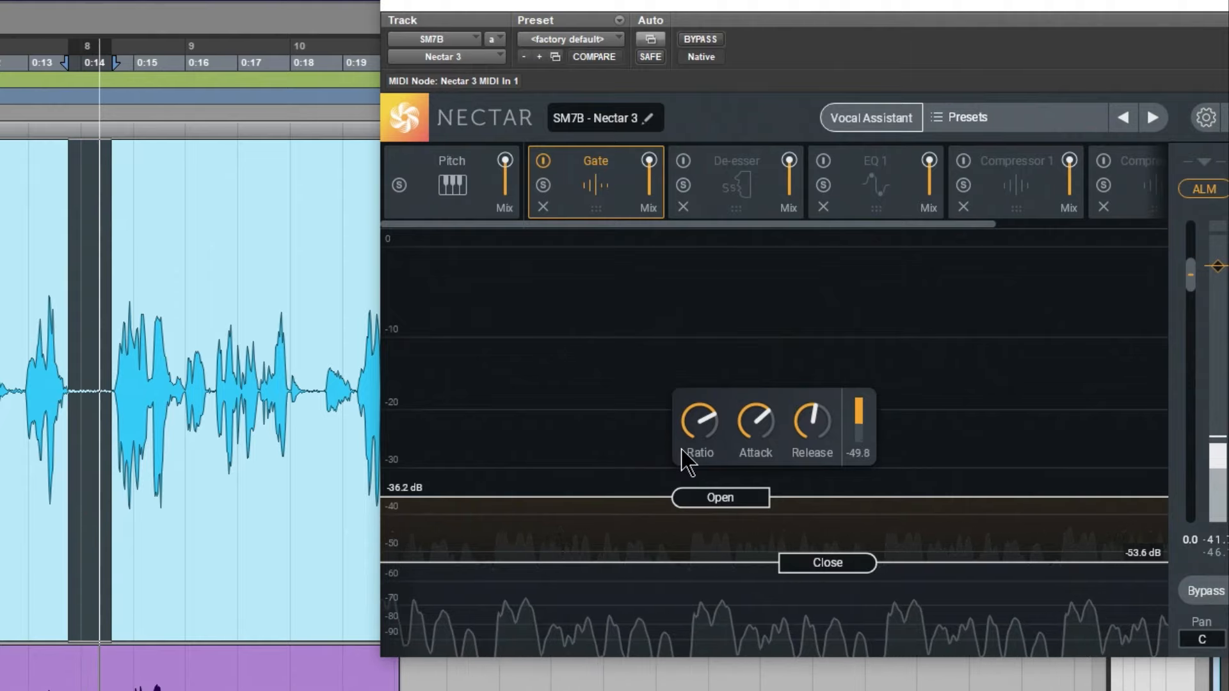
# Sweep the Gate's Ratio down to its minimum and back up while the pause loops, setting it to 3.34:1
pyautogui.moveTo(698, 426)
pyautogui.moveTo(697, 424); pyautogui.dragTo(720, 606)
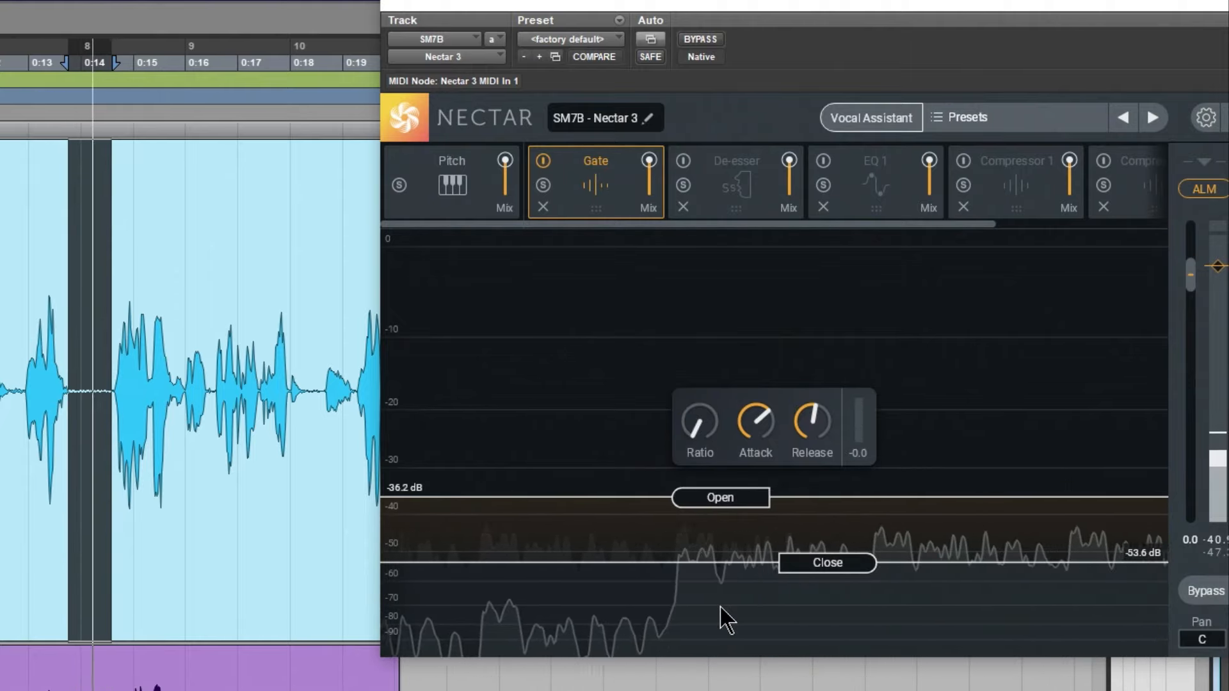
pyautogui.moveTo(697, 417); pyautogui.dragTo(706, 277)
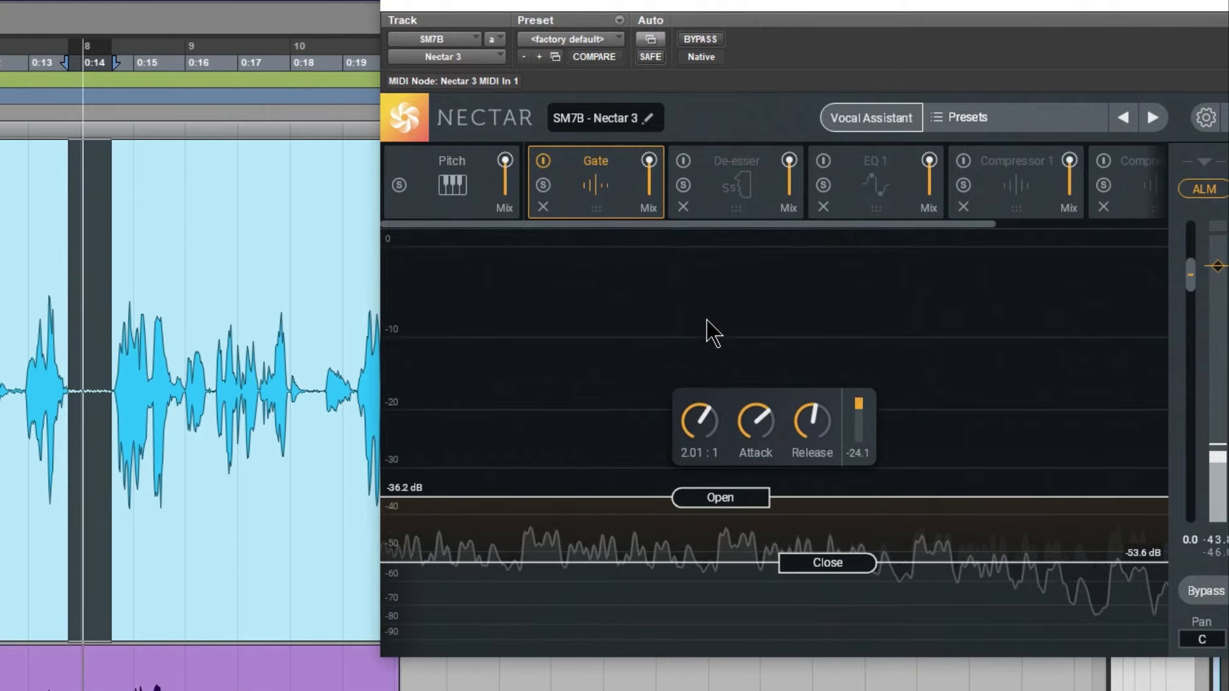
pyautogui.moveTo(693, 424); pyautogui.dragTo(704, 272)
pyautogui.moveTo(701, 412); pyautogui.dragTo(691, 490)
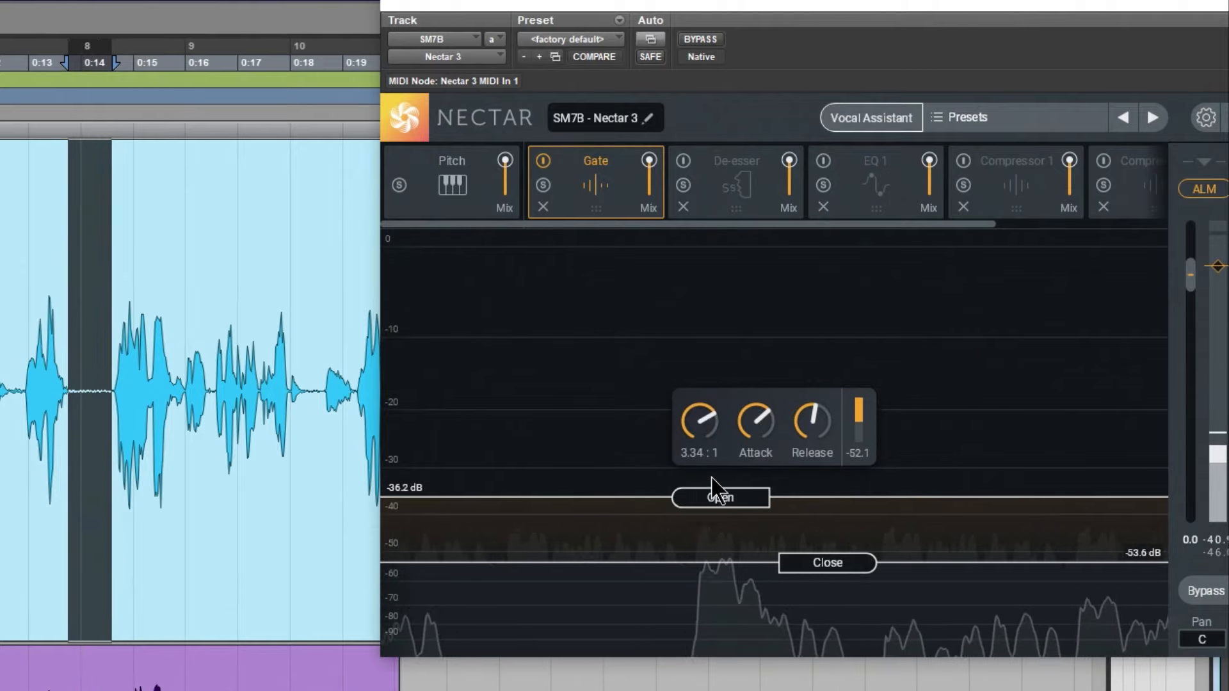
# Fine-tune the Gate's thresholds to -54.1 dB for Close and -35.7 dB for Open
pyautogui.moveTo(754, 429)
pyautogui.moveTo(878, 6); pyautogui.dragTo(834, 6)
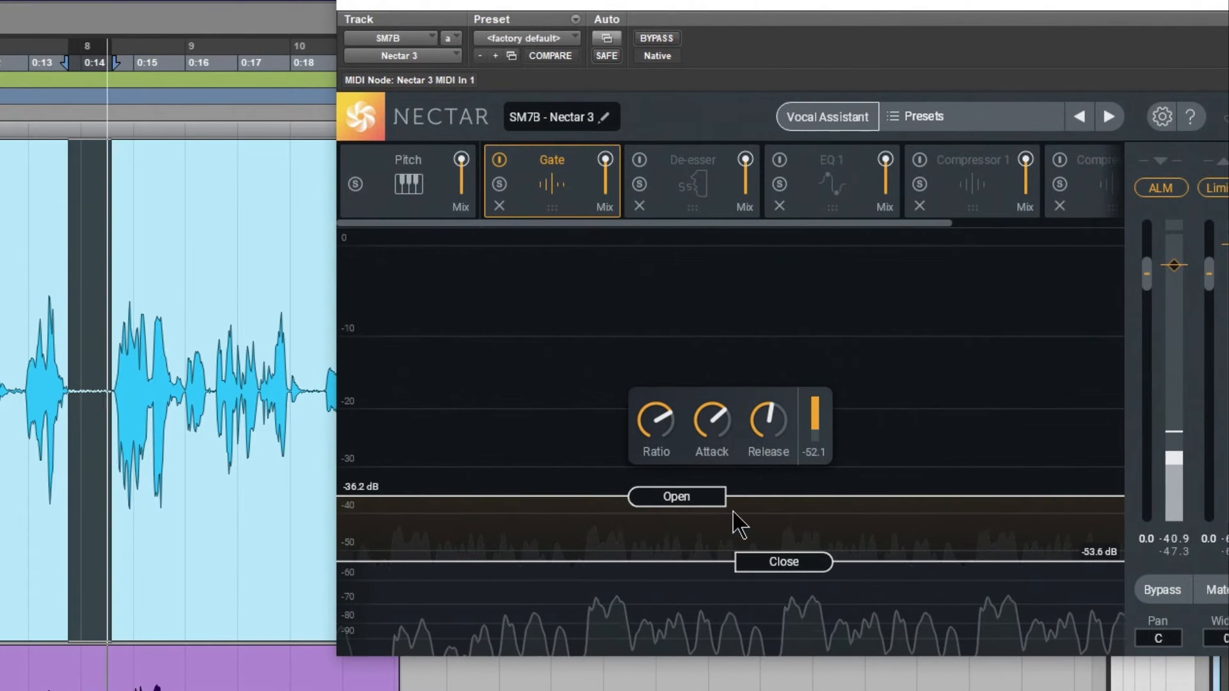
pyautogui.moveTo(782, 562)
pyautogui.mouseDown()
pyautogui.moveTo(767, 579)
pyautogui.moveTo(779, 560)
pyautogui.mouseUp()
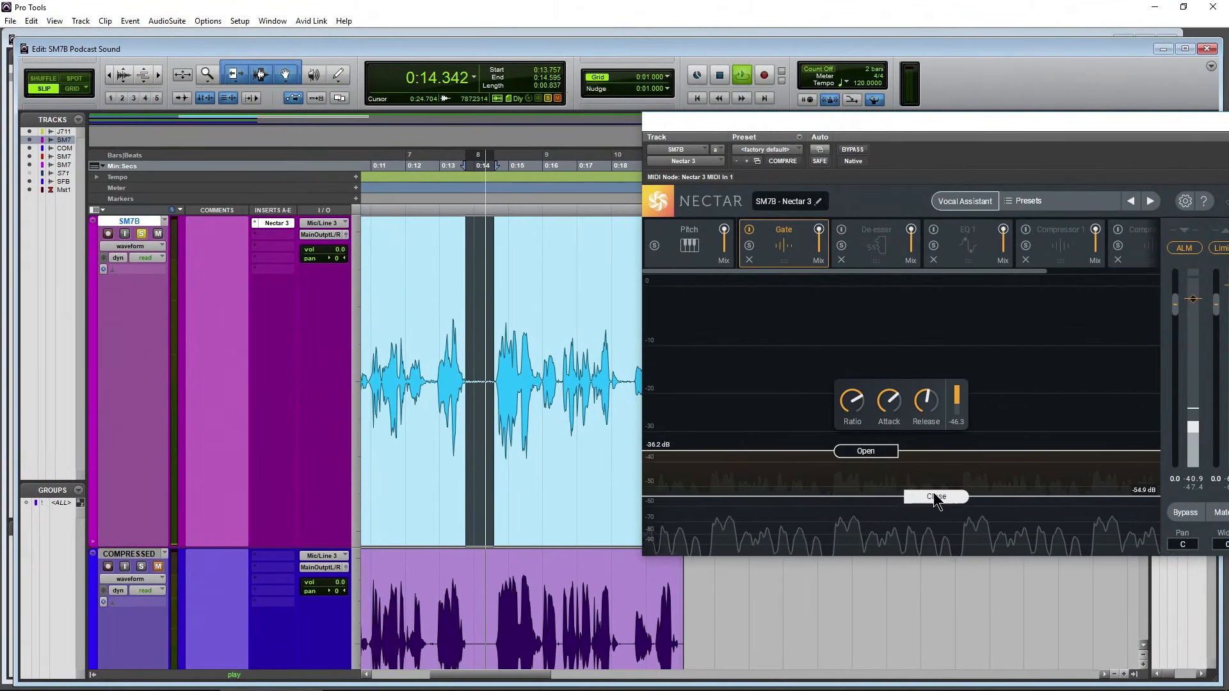
pyautogui.moveTo(933, 493); pyautogui.dragTo(934, 490)
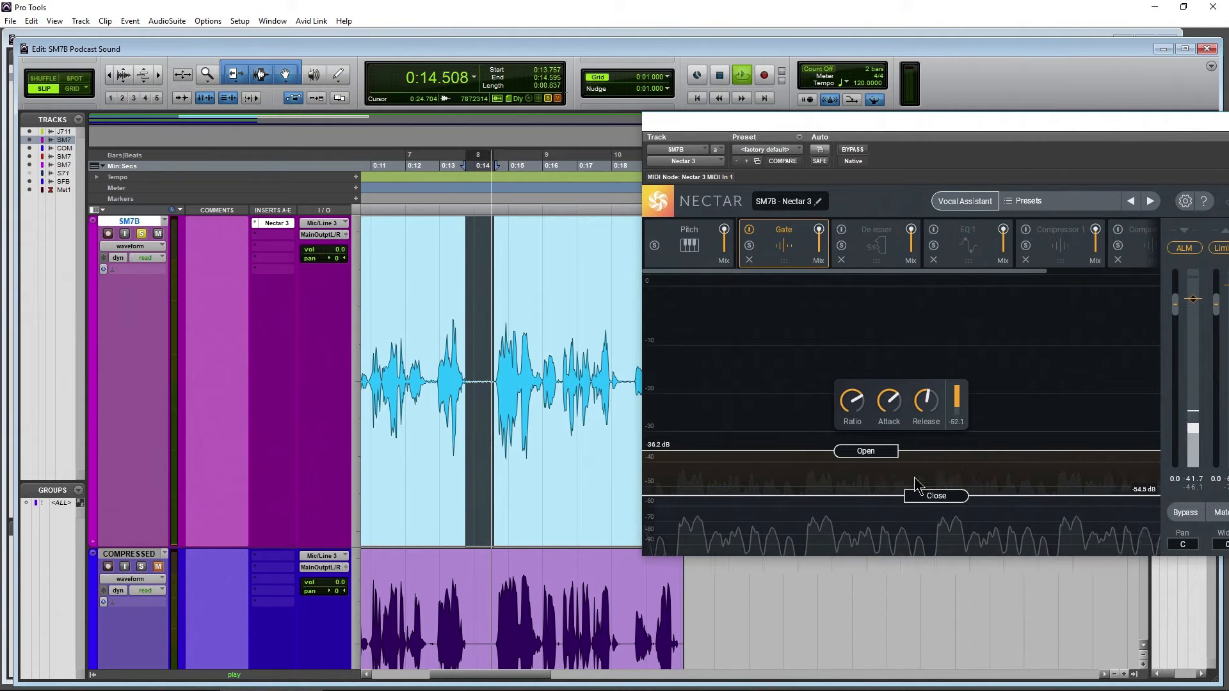
pyautogui.moveTo(885, 452); pyautogui.dragTo(887, 453)
# Stop the looped pause and play the SM7B clip from the start through the adjusted Gate
pyautogui.click(720, 75)
pyautogui.click(697, 98)
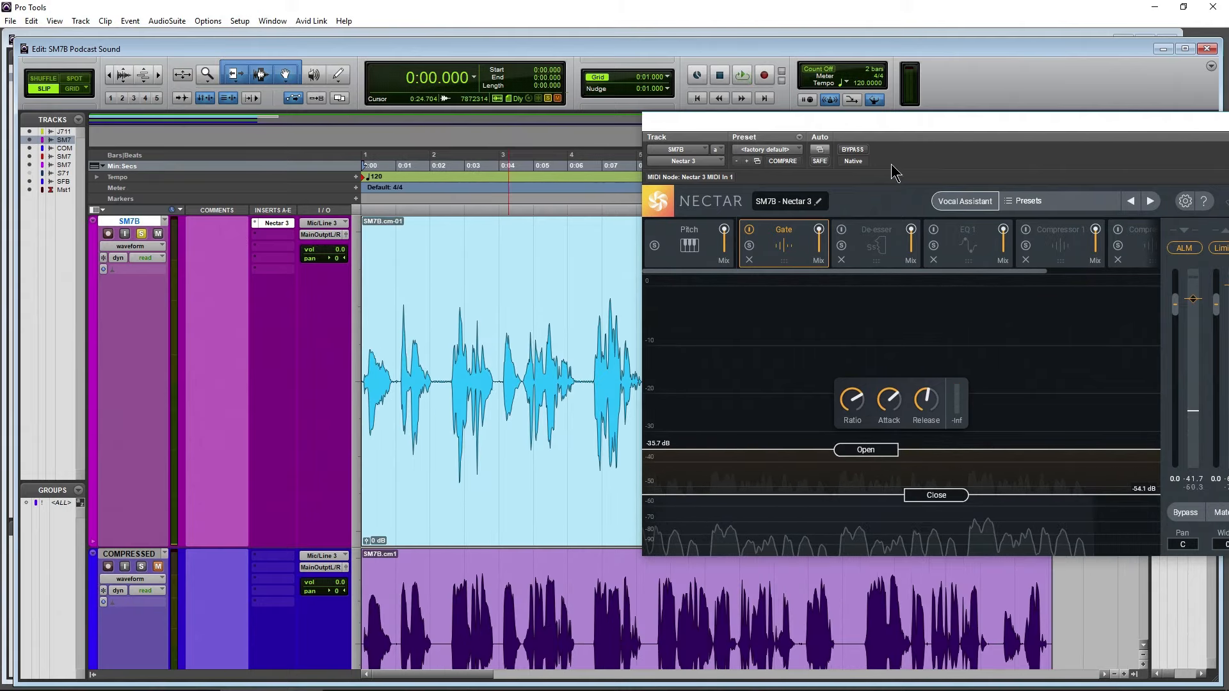
pyautogui.press('space')
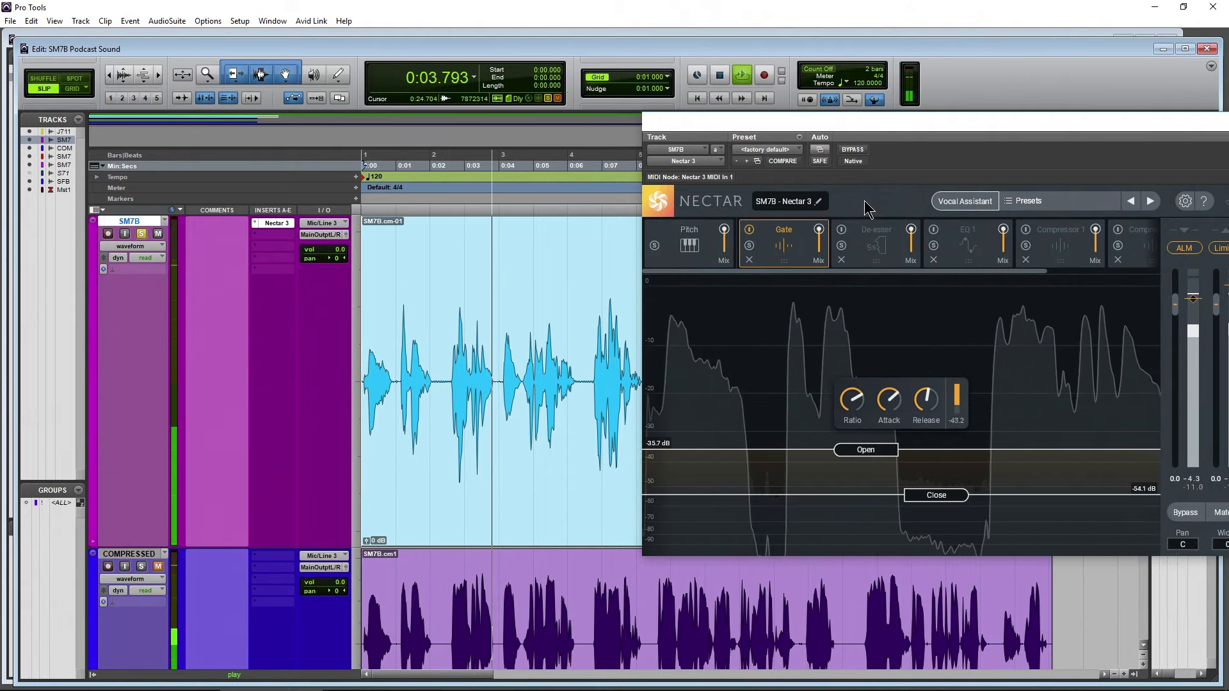
pyautogui.press('space')
# Play the Joe SM7B reference clip from 0:03.090 for comparison, and return the solo to the SM7B track
pyautogui.scroll(3, 209, 423)
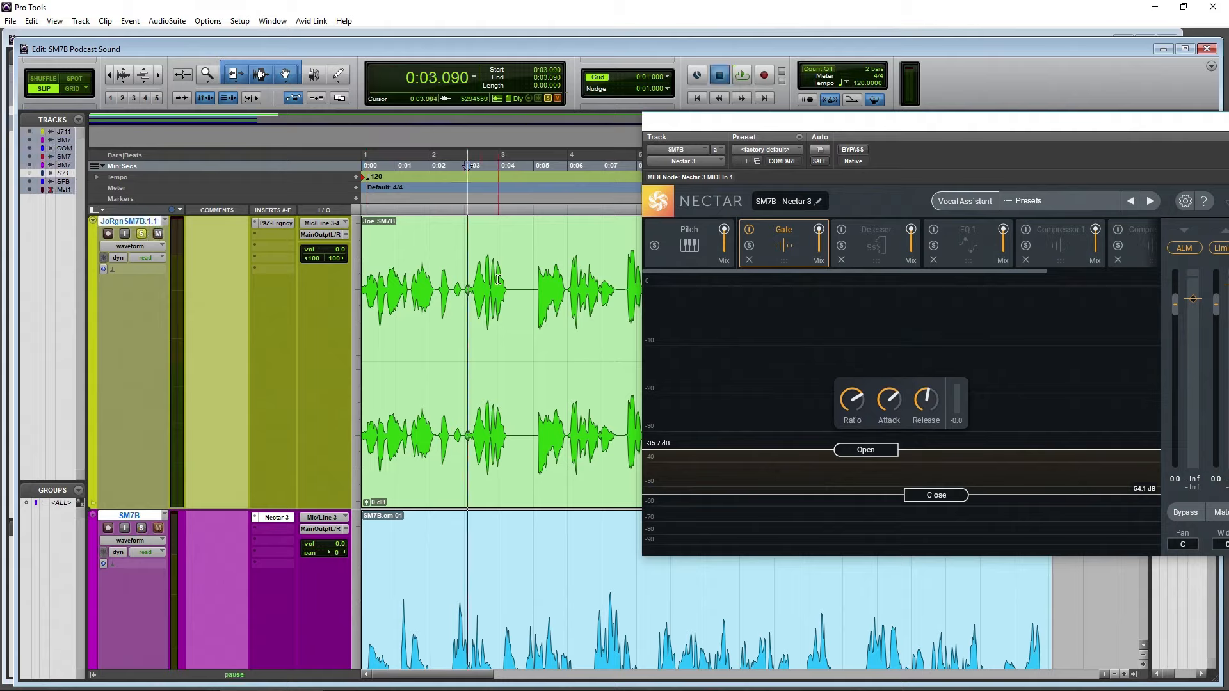
pyautogui.press('space')
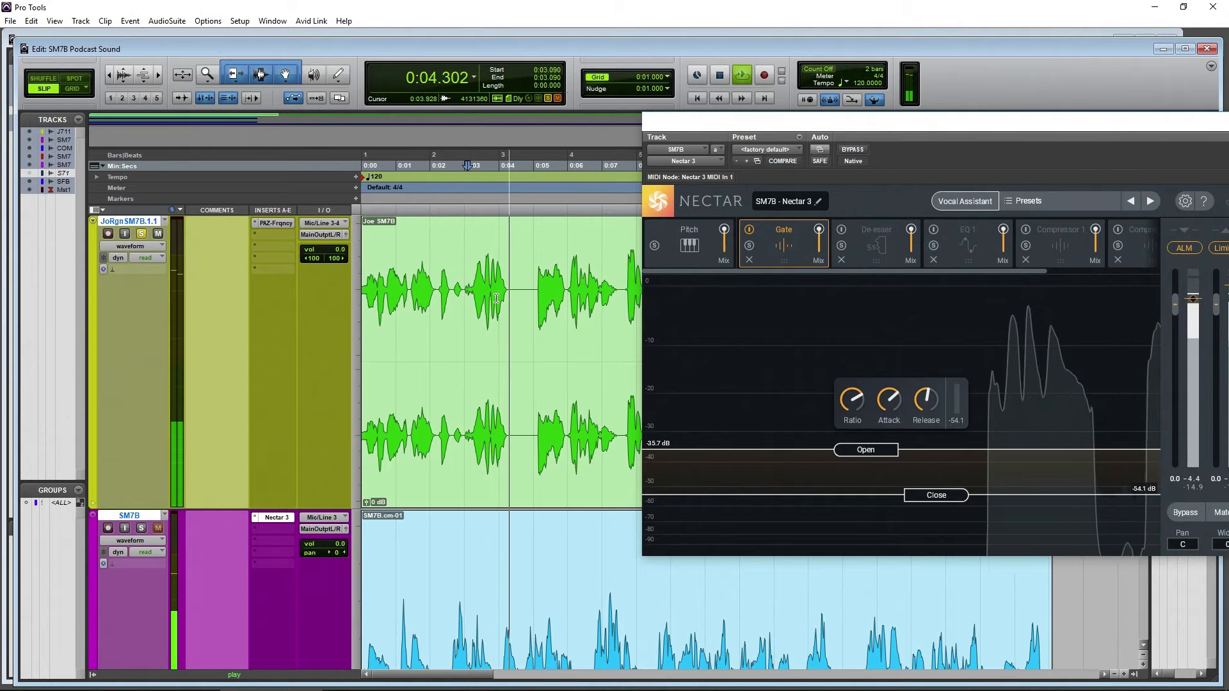
pyautogui.press('space')
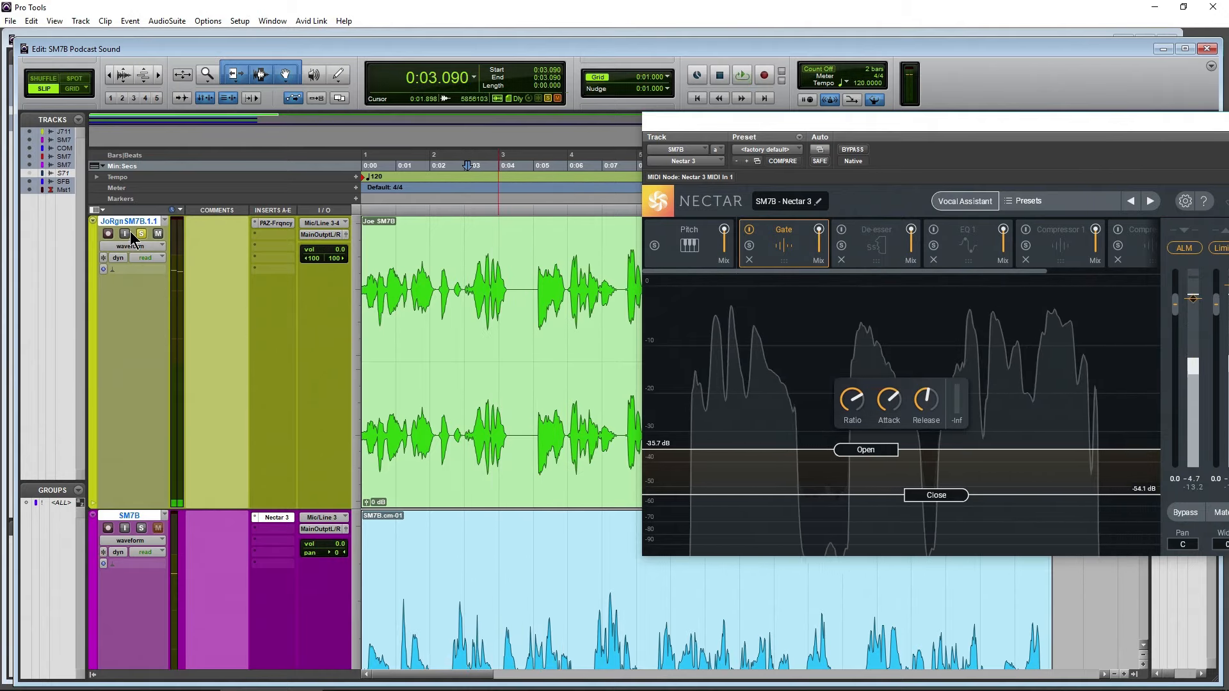
pyautogui.click(141, 234)
pyautogui.click(142, 528)
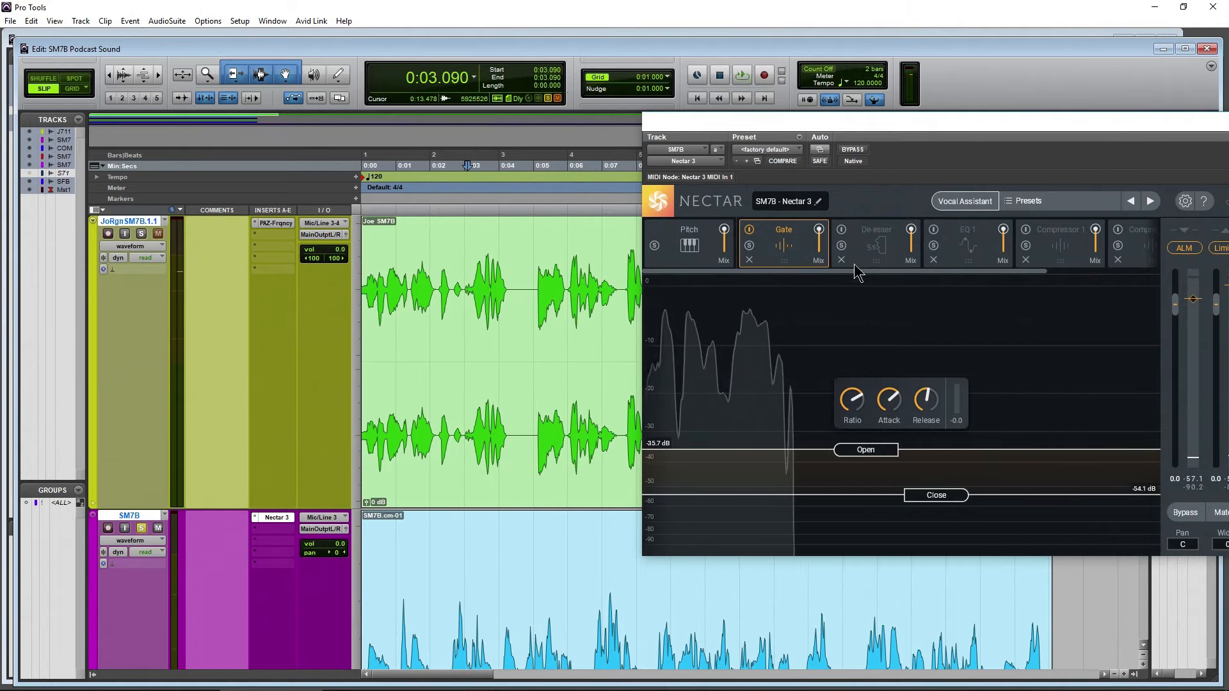
pyautogui.moveTo(945, 142); pyautogui.dragTo(803, 135)
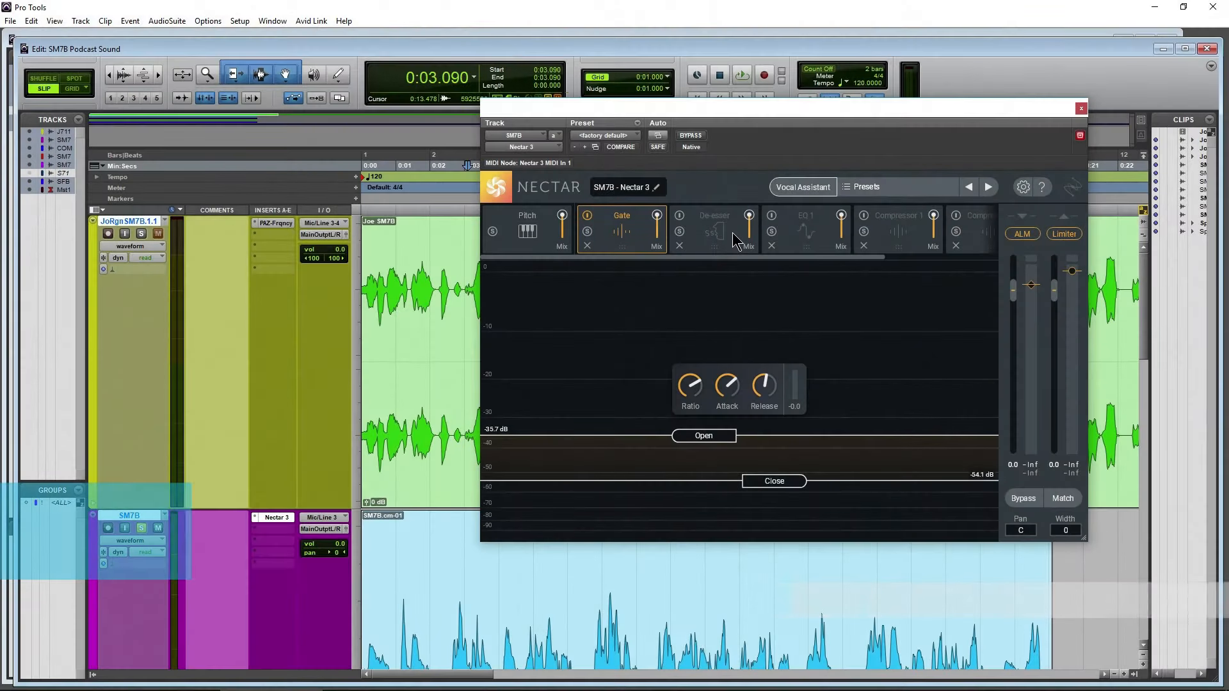
# Activate Nectar's De-esser and audition the SM7B clip from the start with it off, then switch it back on
pyautogui.click(732, 232)
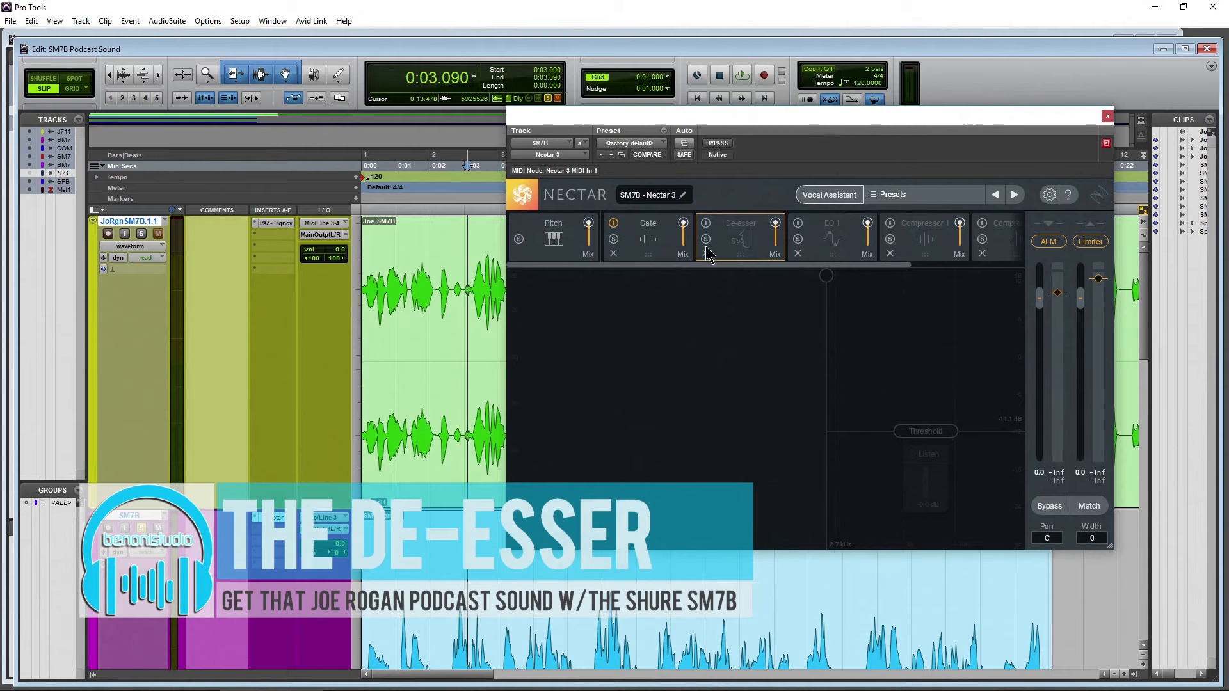
pyautogui.click(707, 224)
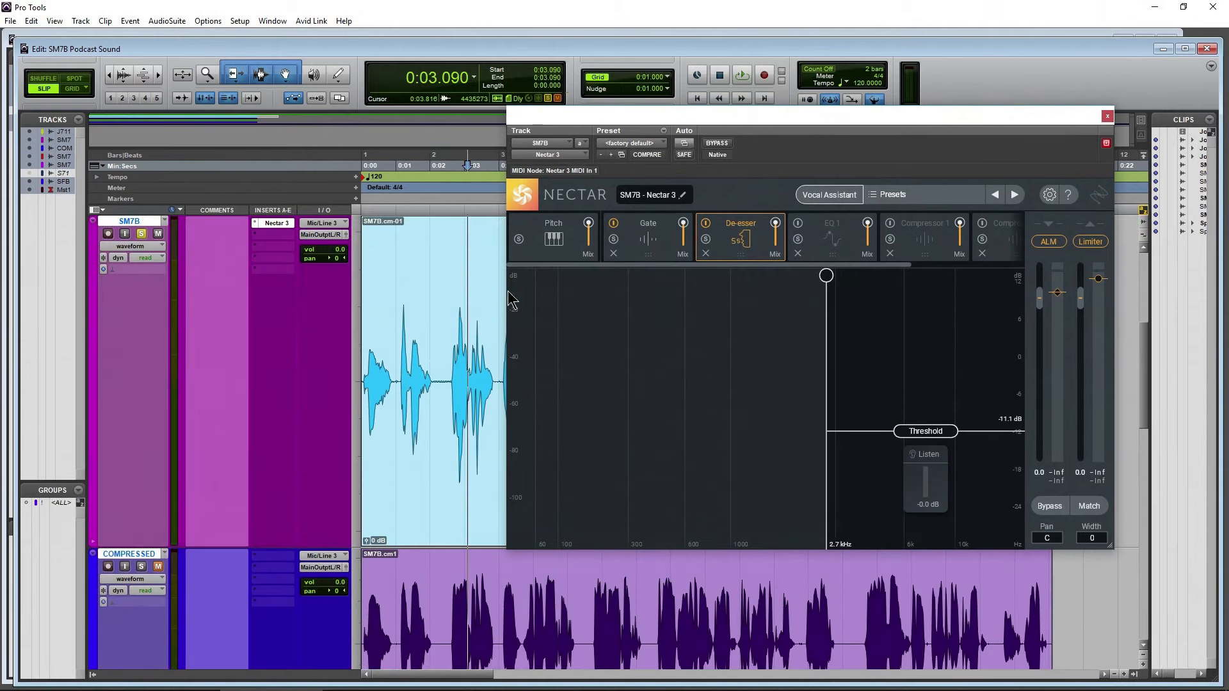
pyautogui.click(697, 98)
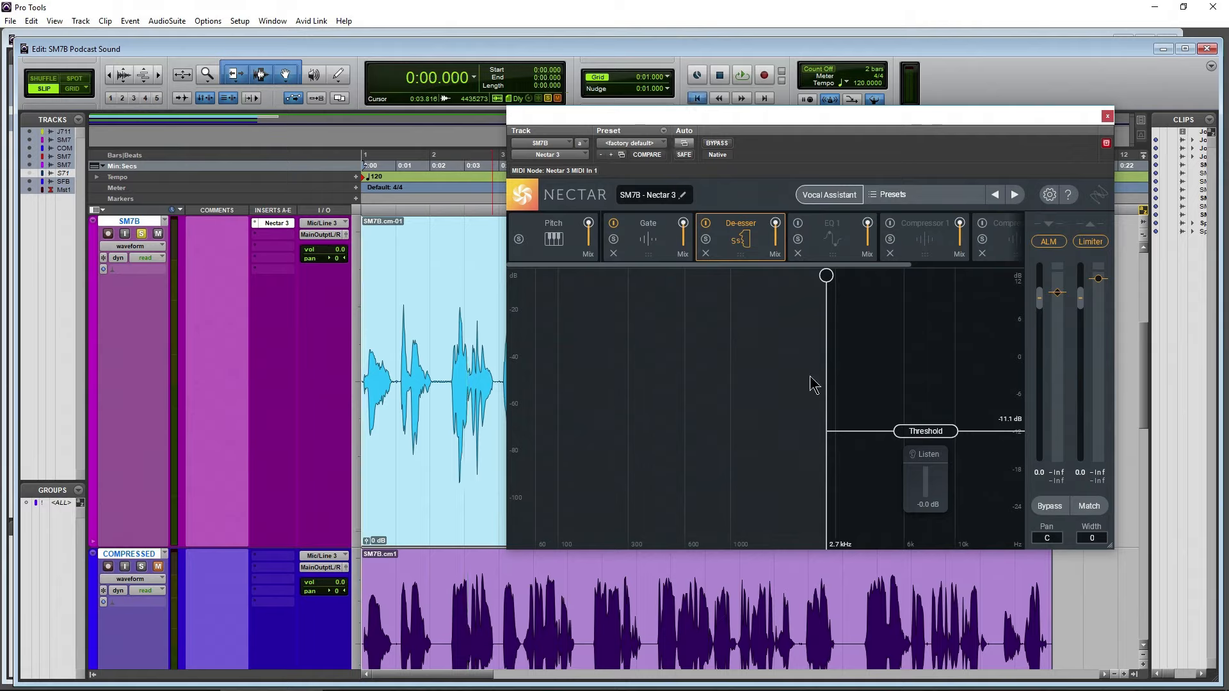
pyautogui.click(706, 226)
pyautogui.press('space')
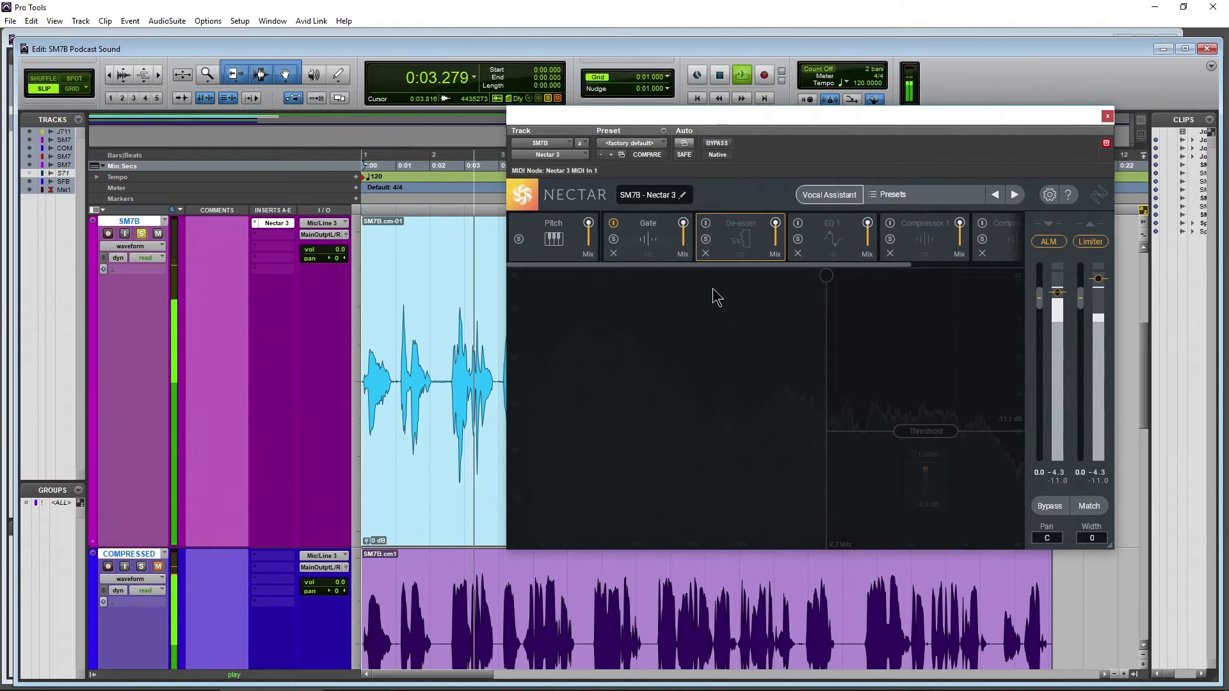
pyautogui.click(706, 225)
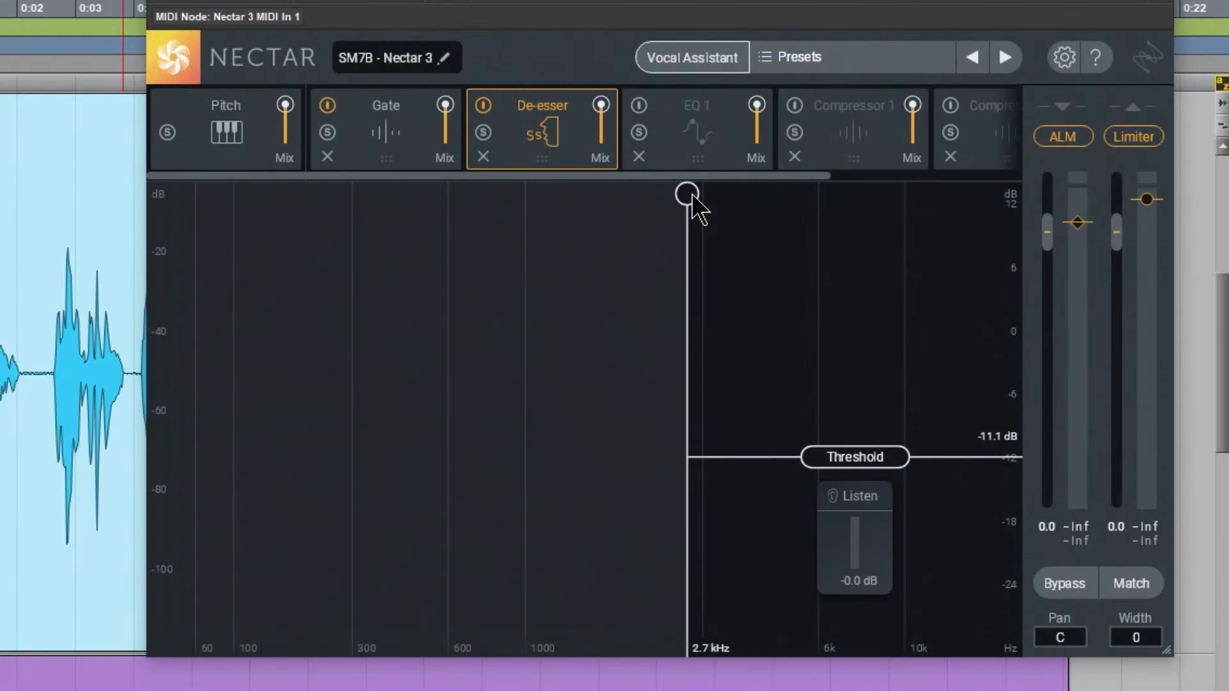
# Set the De-esser's frequency to 3.0 kHz and audition thresholds of -20.0 and 0.0 dB, settling on -10.5 dB
pyautogui.moveTo(693, 195); pyautogui.dragTo(708, 294)
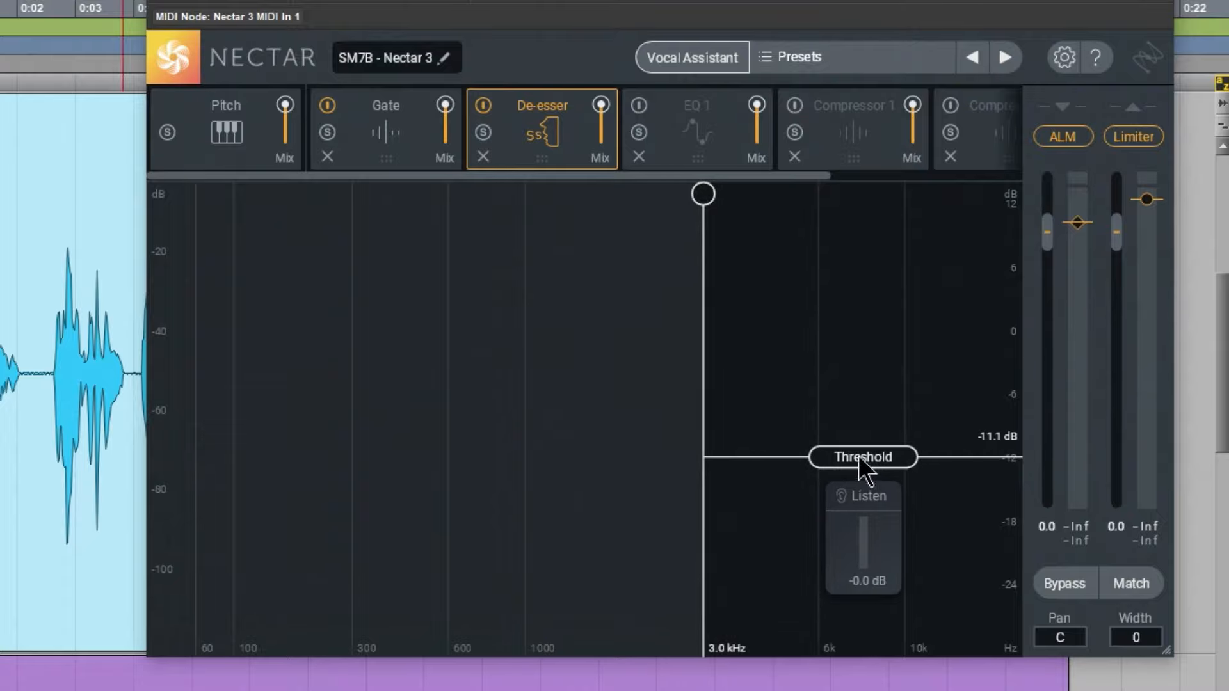
pyautogui.moveTo(859, 458); pyautogui.dragTo(827, 624)
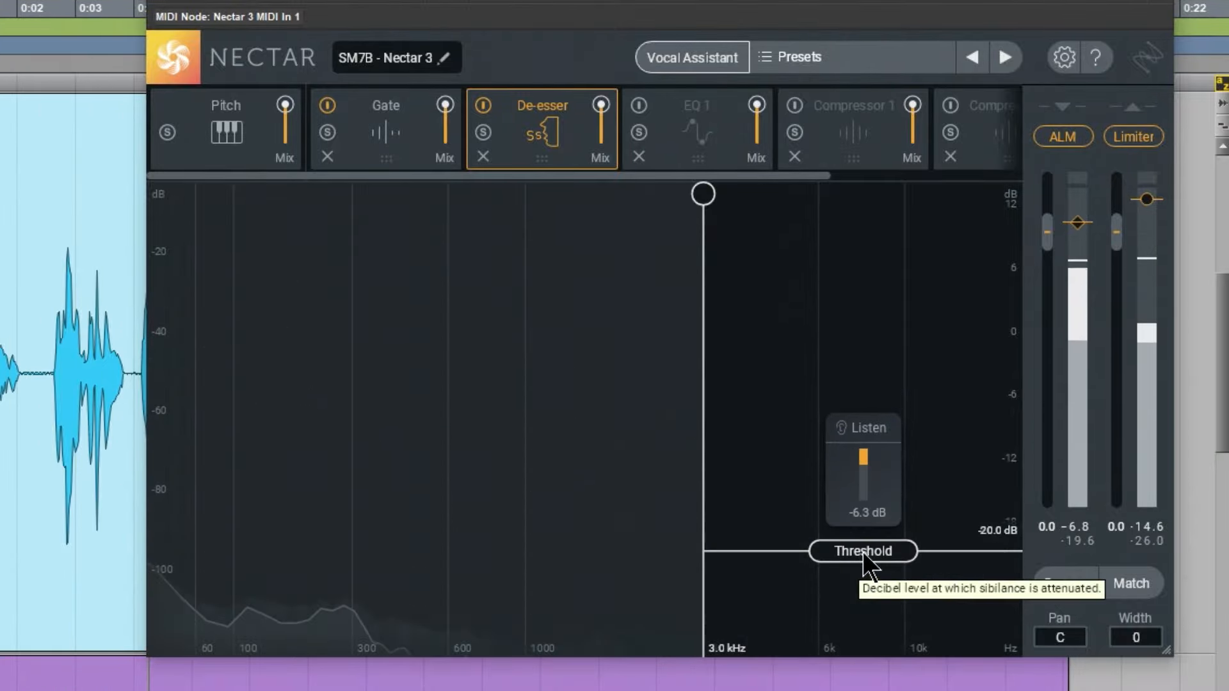
pyautogui.moveTo(862, 551); pyautogui.dragTo(888, 256)
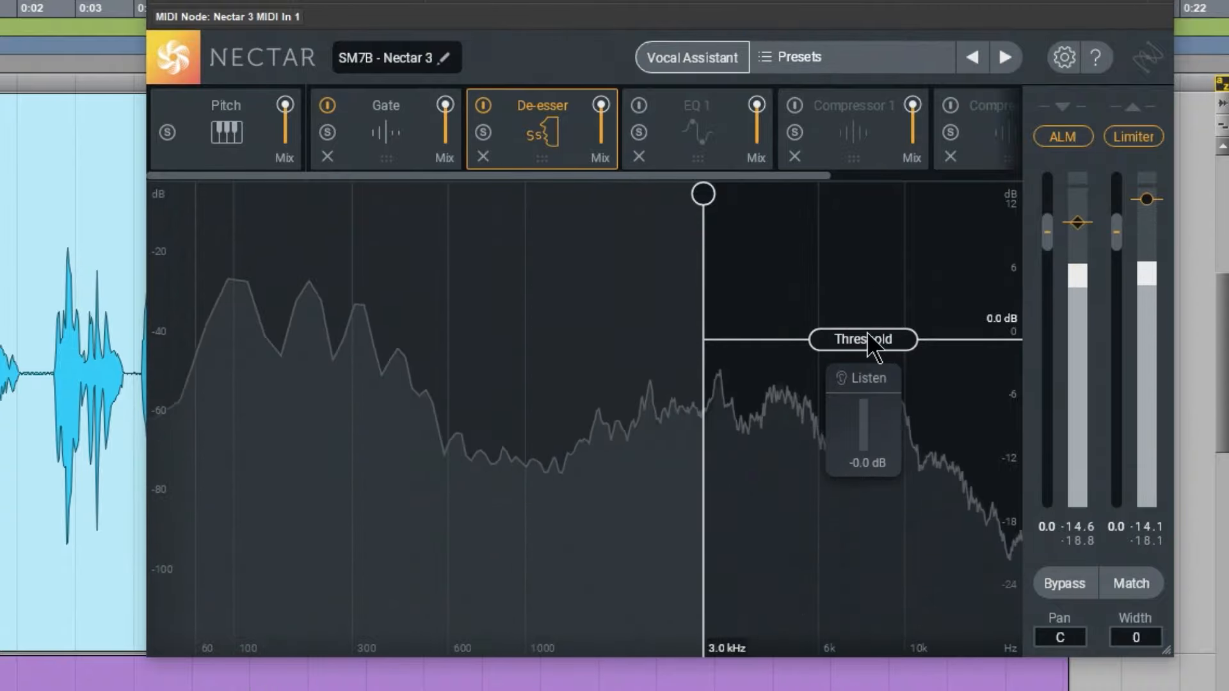
pyautogui.moveTo(886, 344); pyautogui.dragTo(886, 452)
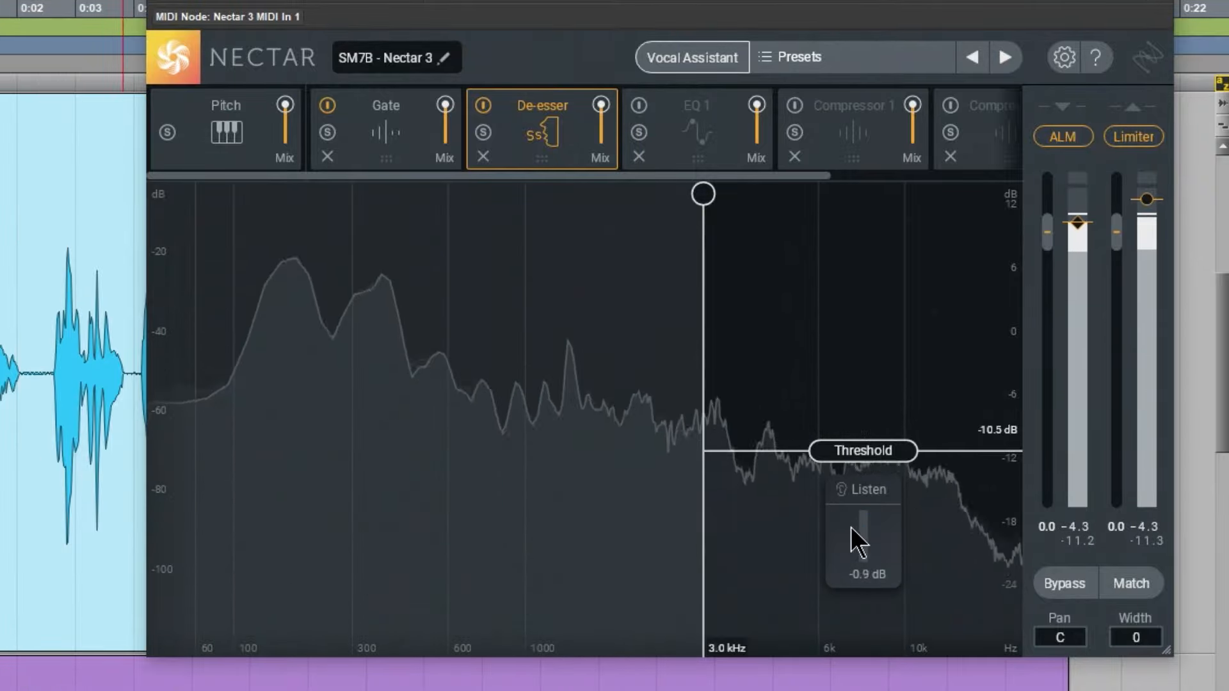
# Audition only the De-esser's detected sibilance with Listen while lowering the threshold to -20.0 dB
pyautogui.click(865, 494)
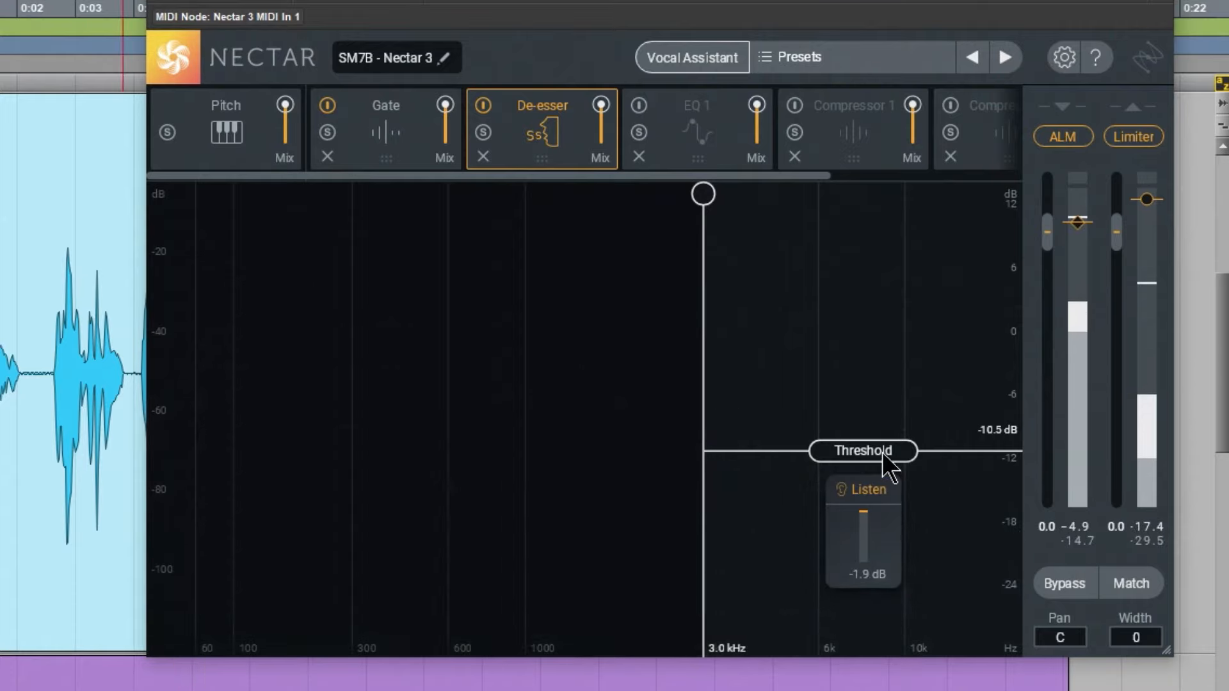
pyautogui.moveTo(882, 452); pyautogui.dragTo(865, 582)
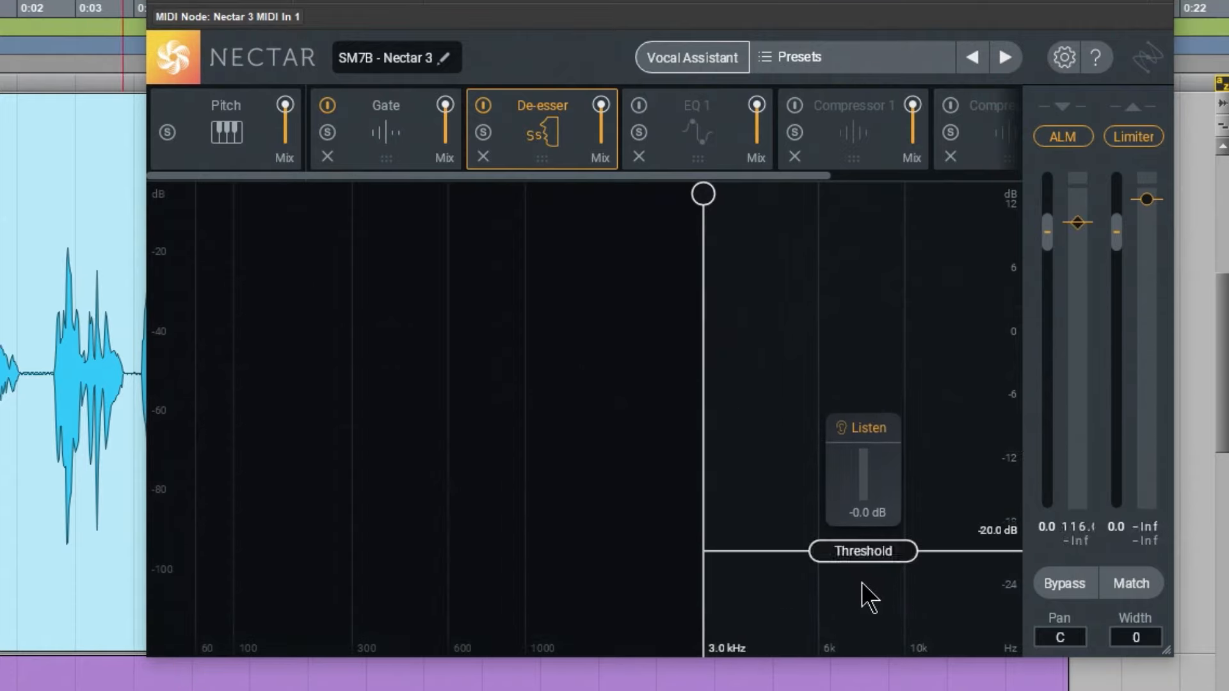
pyautogui.press('space')
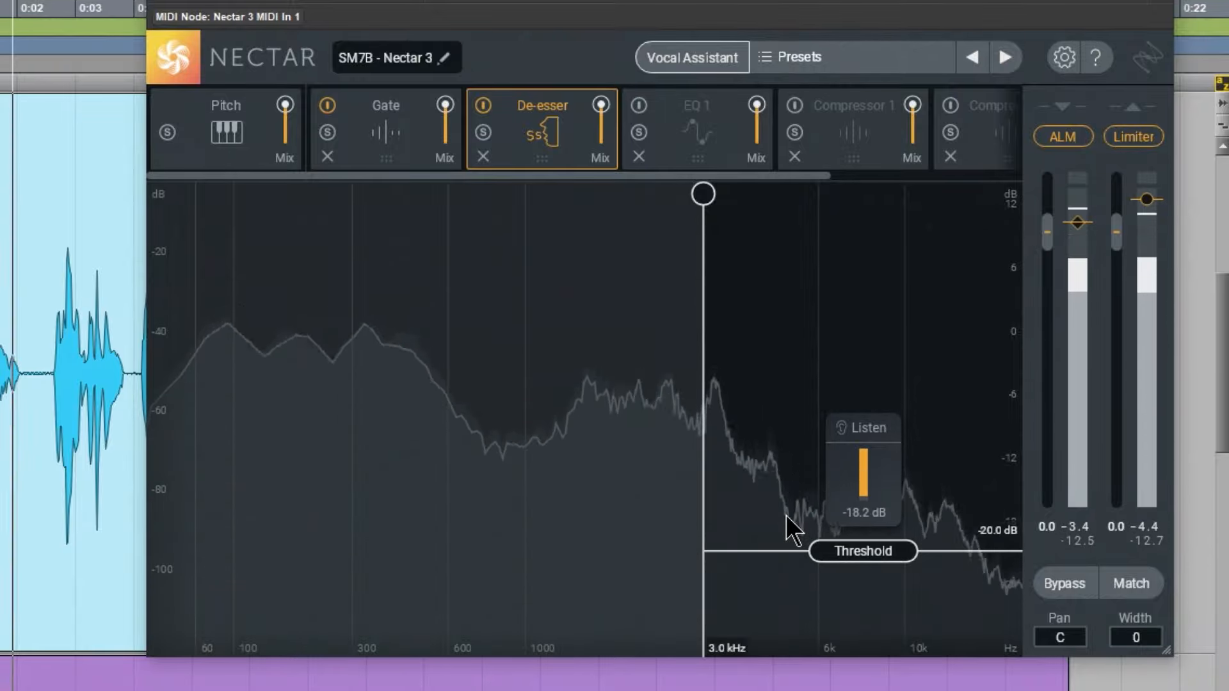
# Raise the De-esser's threshold to -13.4 dB, compare the voice with the module off and on, and nudge the threshold slightly higher
pyautogui.moveTo(853, 550); pyautogui.dragTo(847, 489)
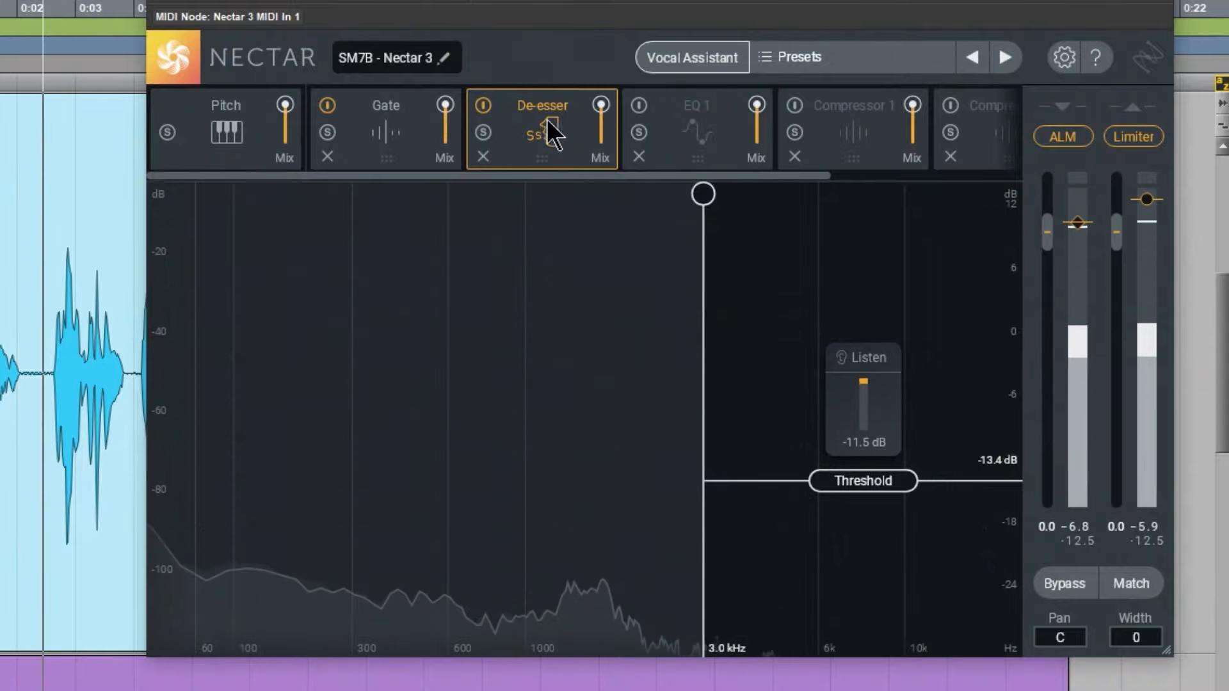
pyautogui.click(483, 105)
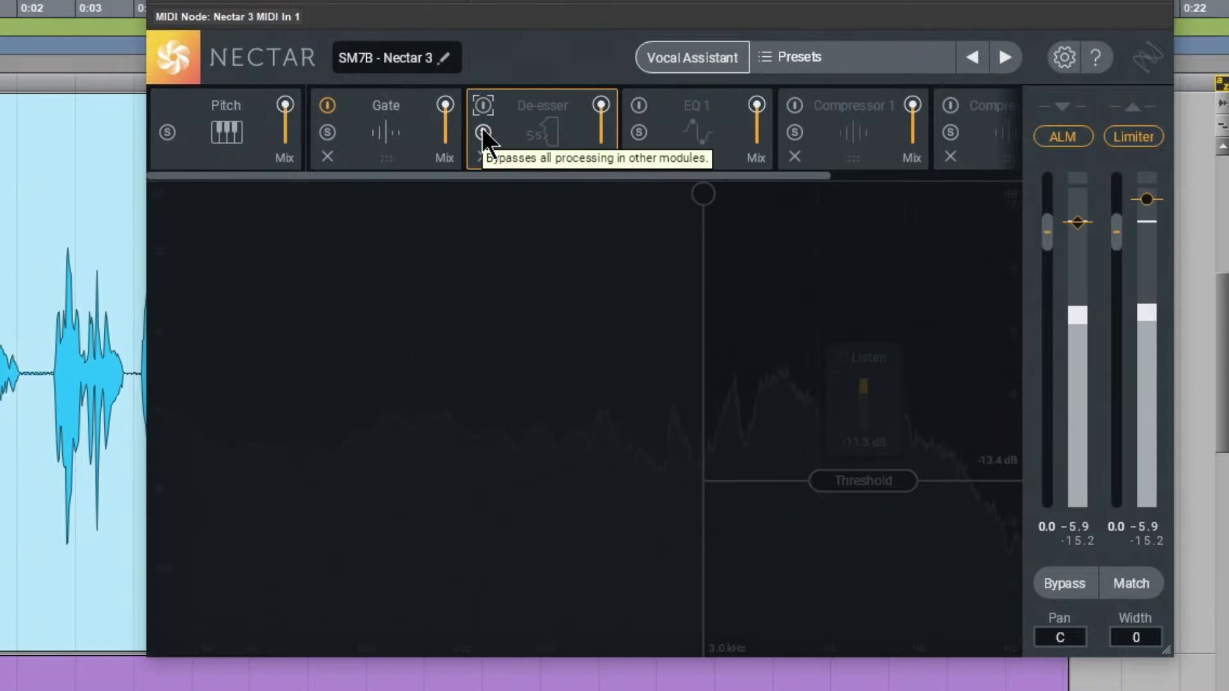
pyautogui.click(483, 106)
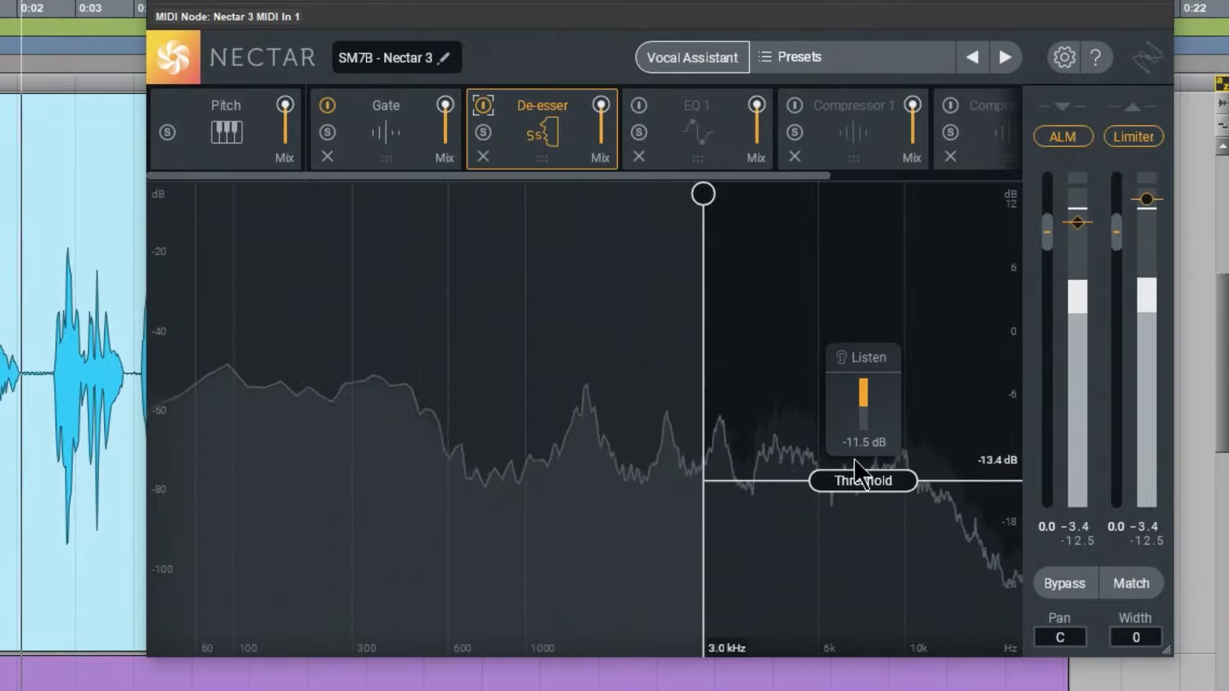
pyautogui.moveTo(872, 482); pyautogui.dragTo(872, 469)
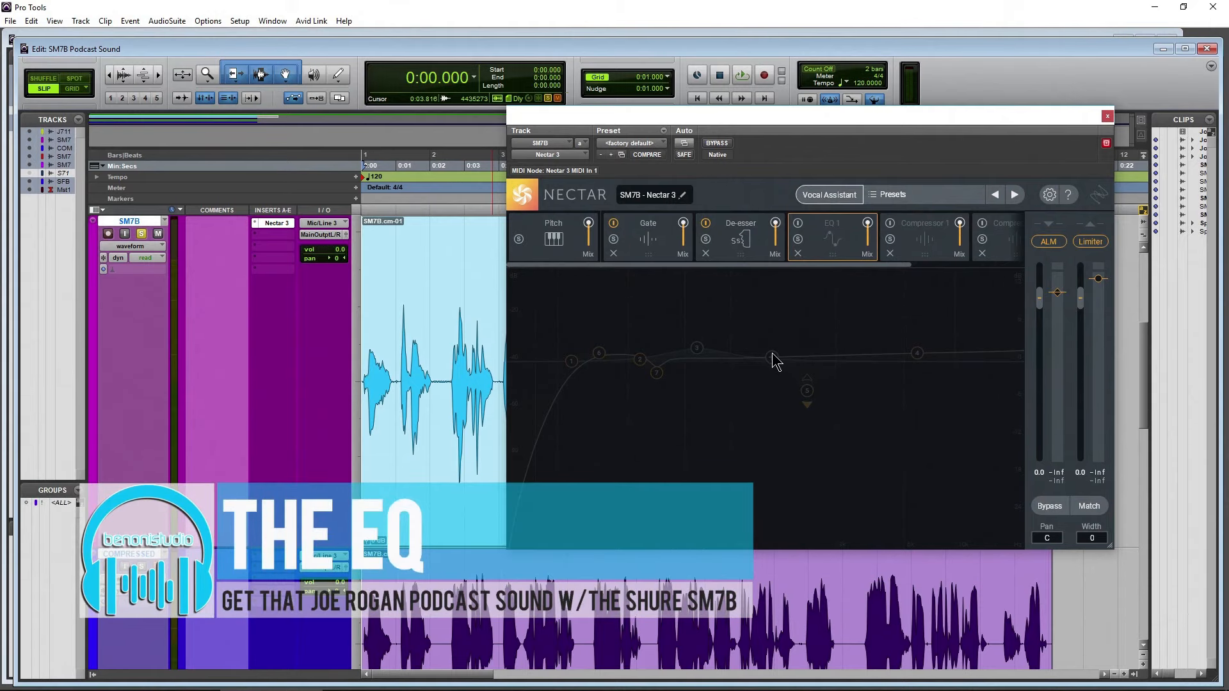
# Activate Compressor 1 and audition the SM7B clip from the start with it bypassed and re-enabled
pyautogui.moveTo(886, 117); pyautogui.dragTo(868, 111)
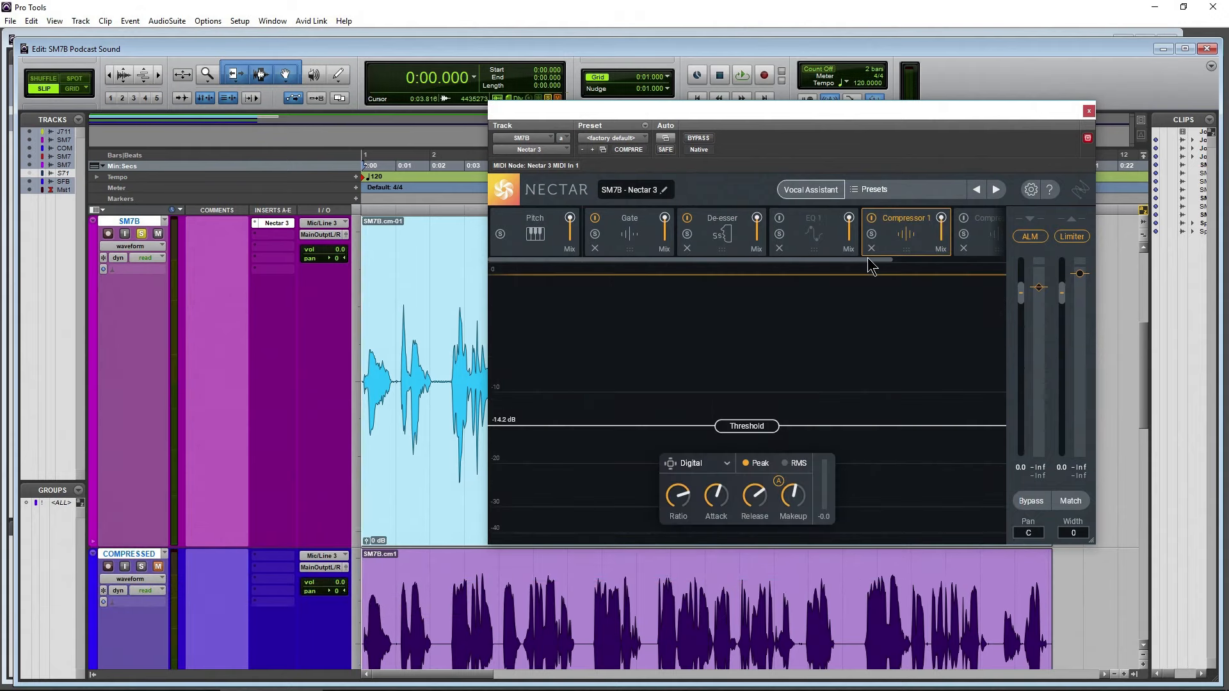
pyautogui.click(871, 219)
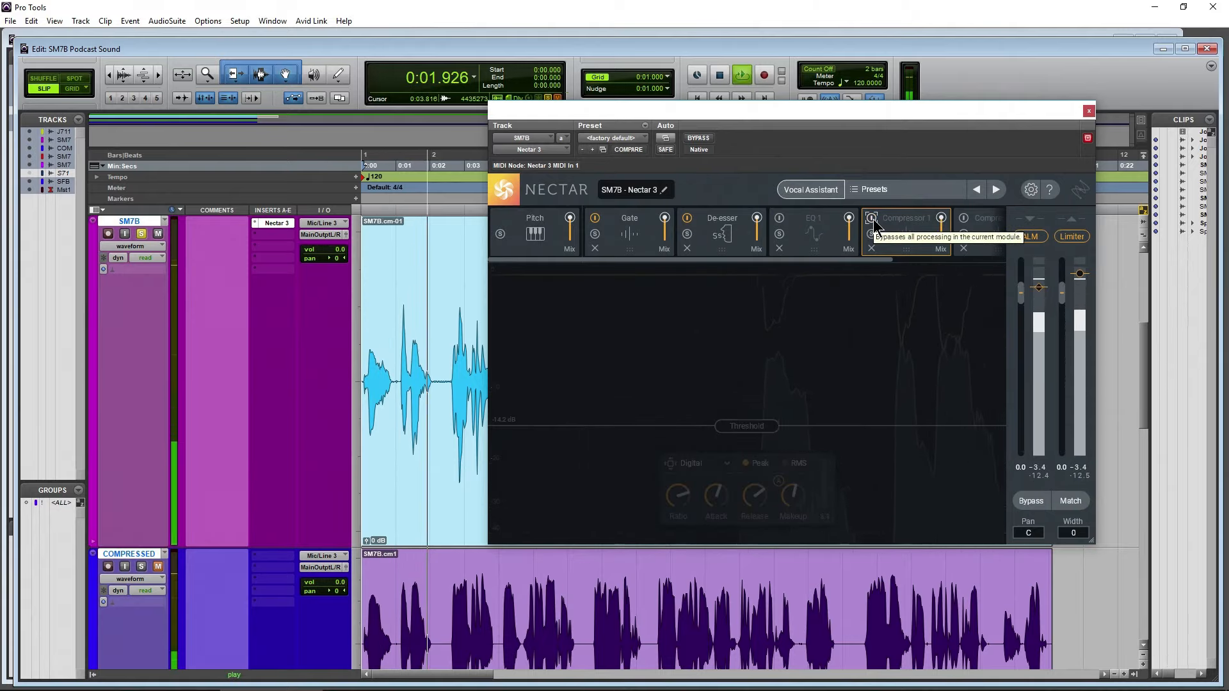
pyautogui.click(872, 219)
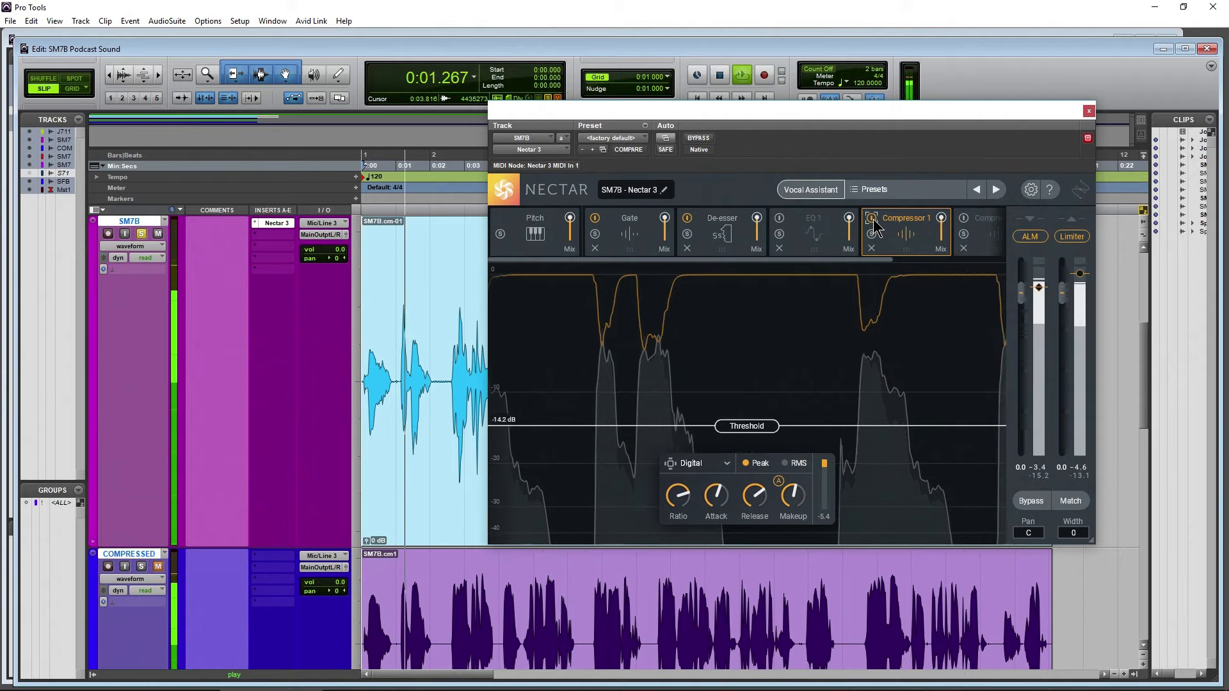
pyautogui.press('space')
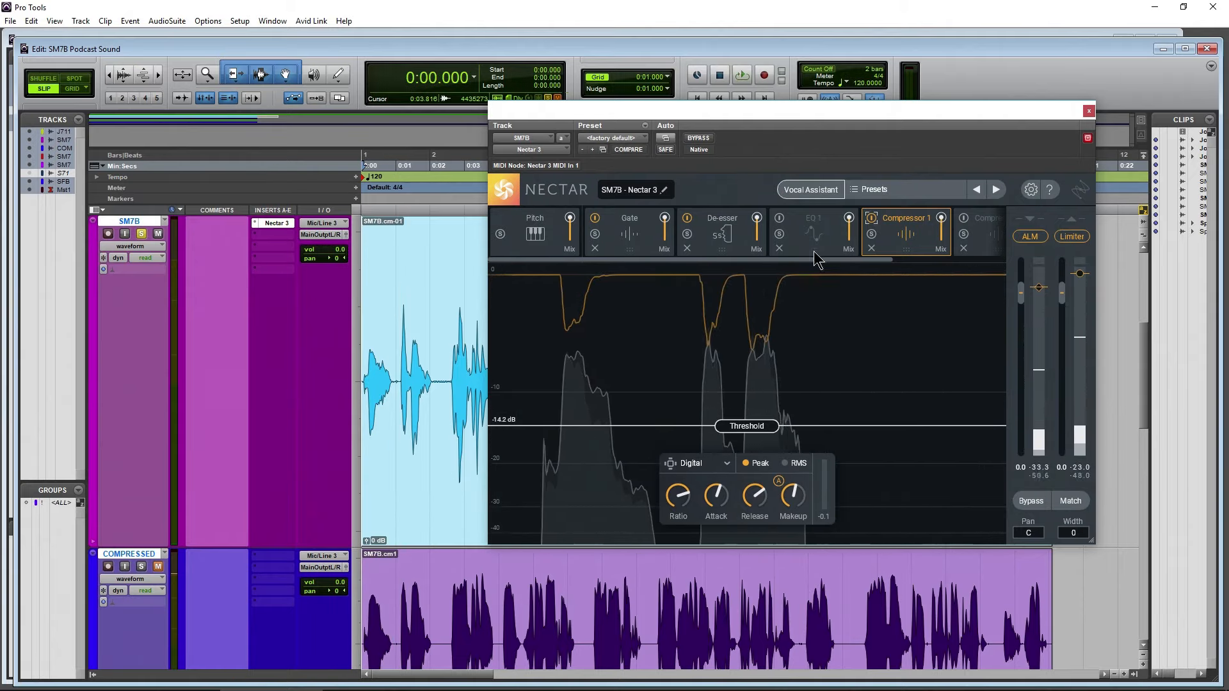
# Show Nectar's EQ 1 module, and open the PAZ Frequency analyzer on the Joe Rogan reference track, placing it clear of the track controls
pyautogui.click(813, 252)
pyautogui.moveTo(765, 122); pyautogui.dragTo(782, 111)
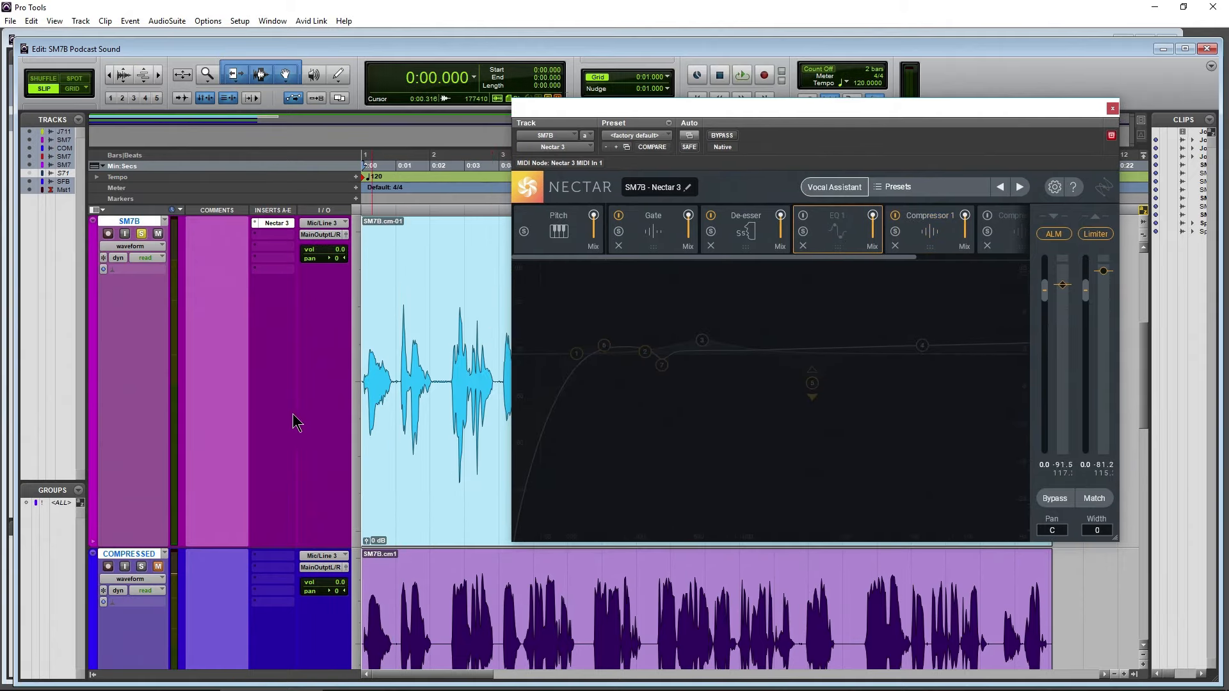
pyautogui.scroll(3, 256, 384)
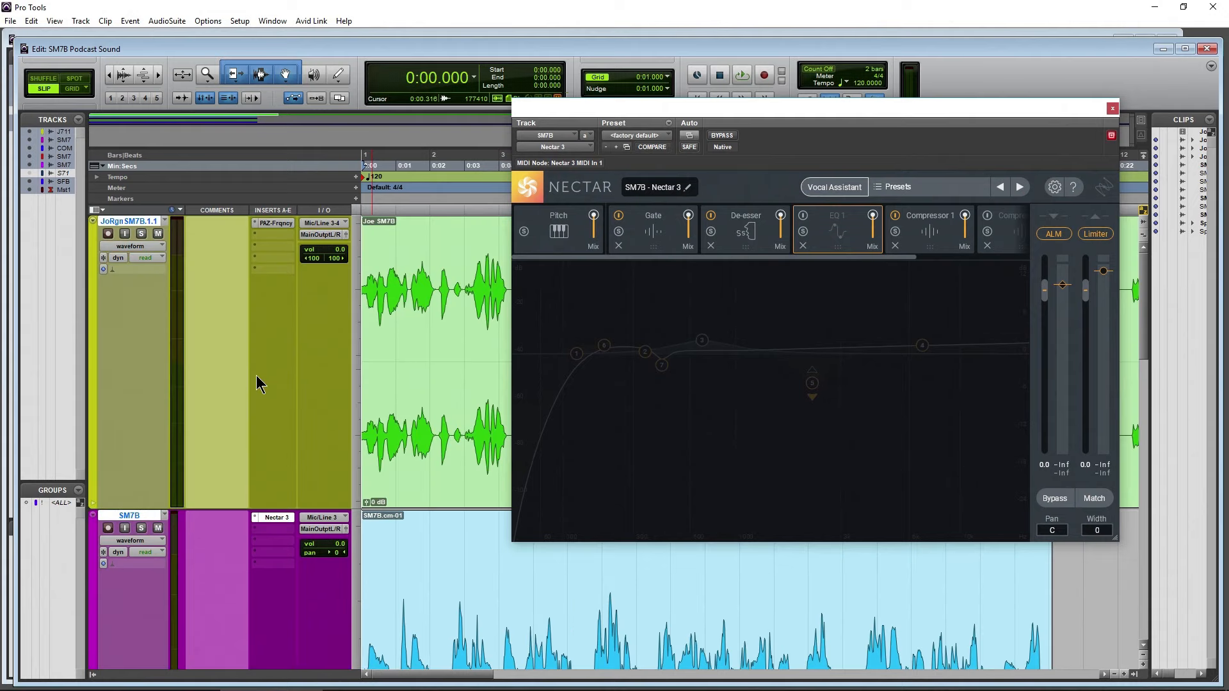
pyautogui.click(272, 223)
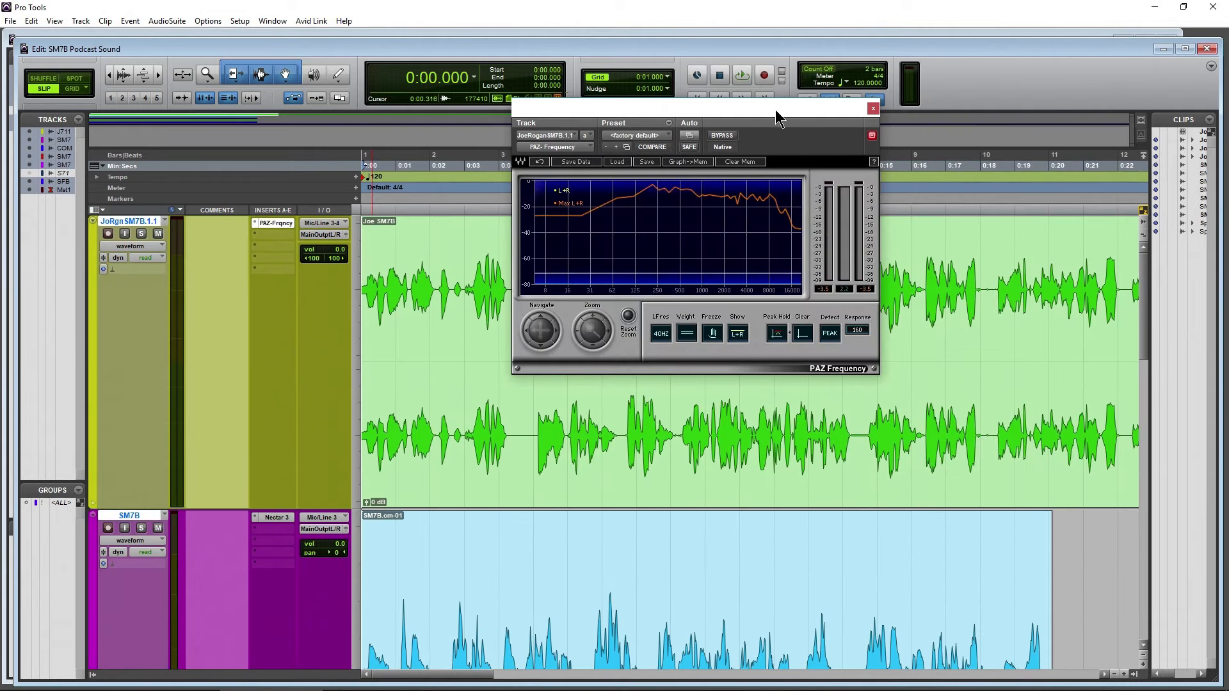
pyautogui.moveTo(777, 115); pyautogui.dragTo(920, 136)
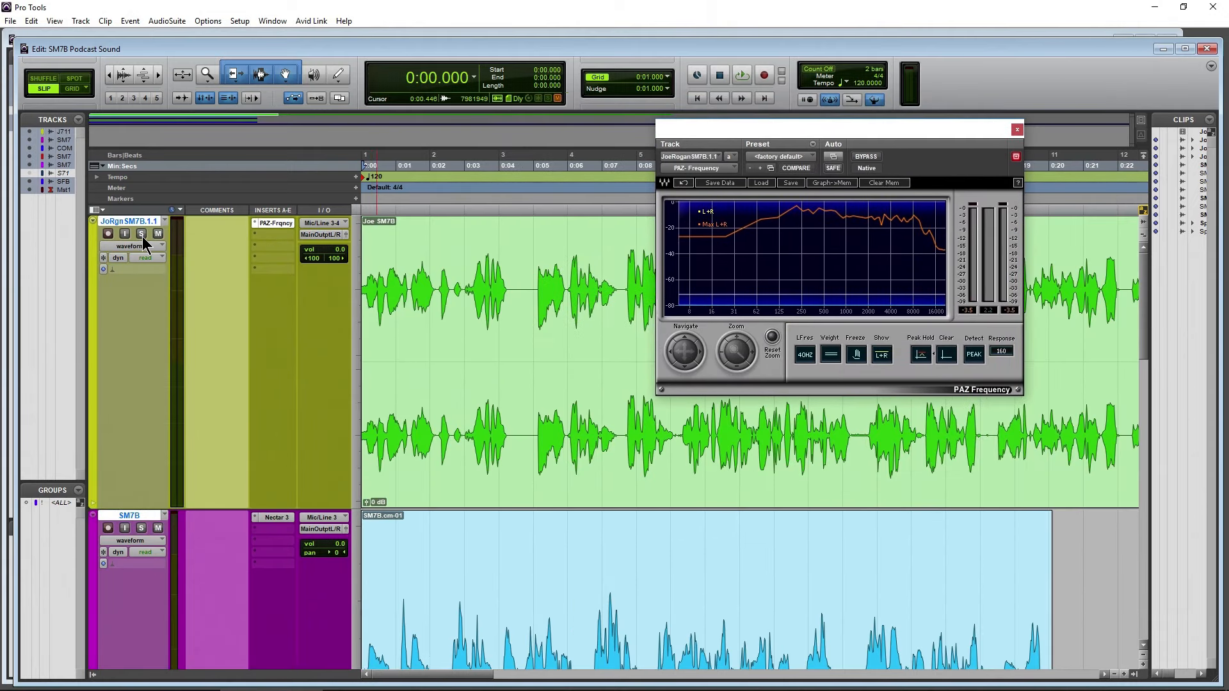
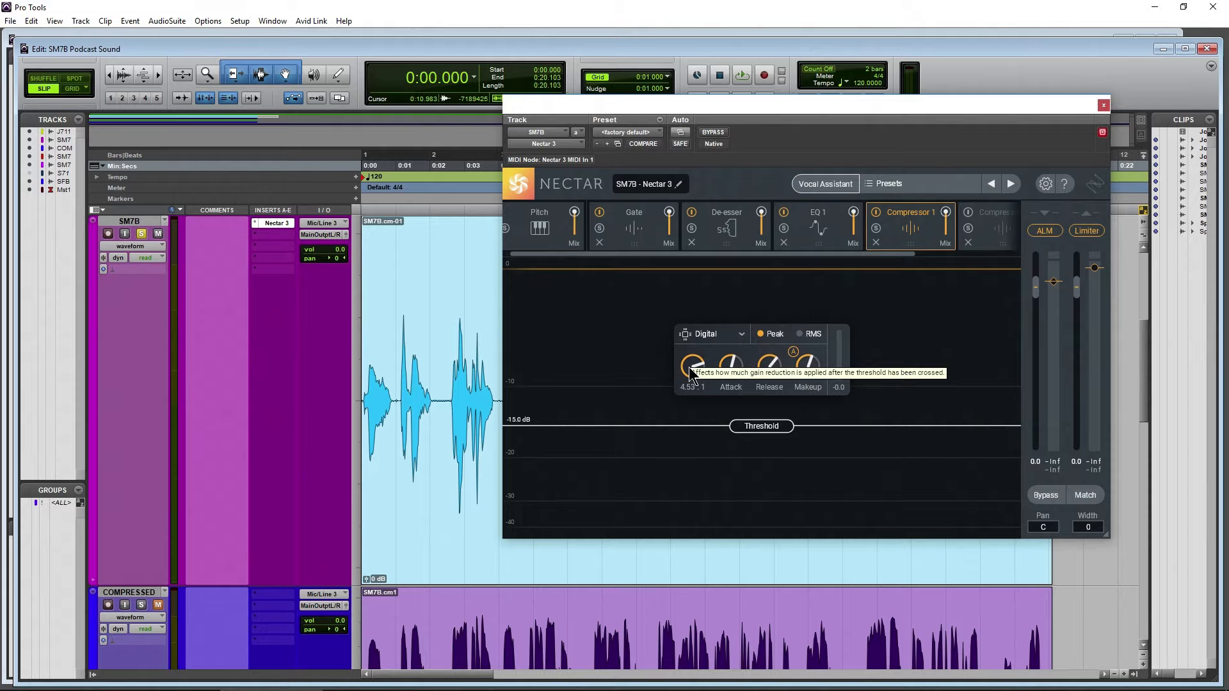
# Move the Nectar window clear of the clips and view the COMPRESSED track's waveform against the SM7B one
pyautogui.moveTo(808, 364)
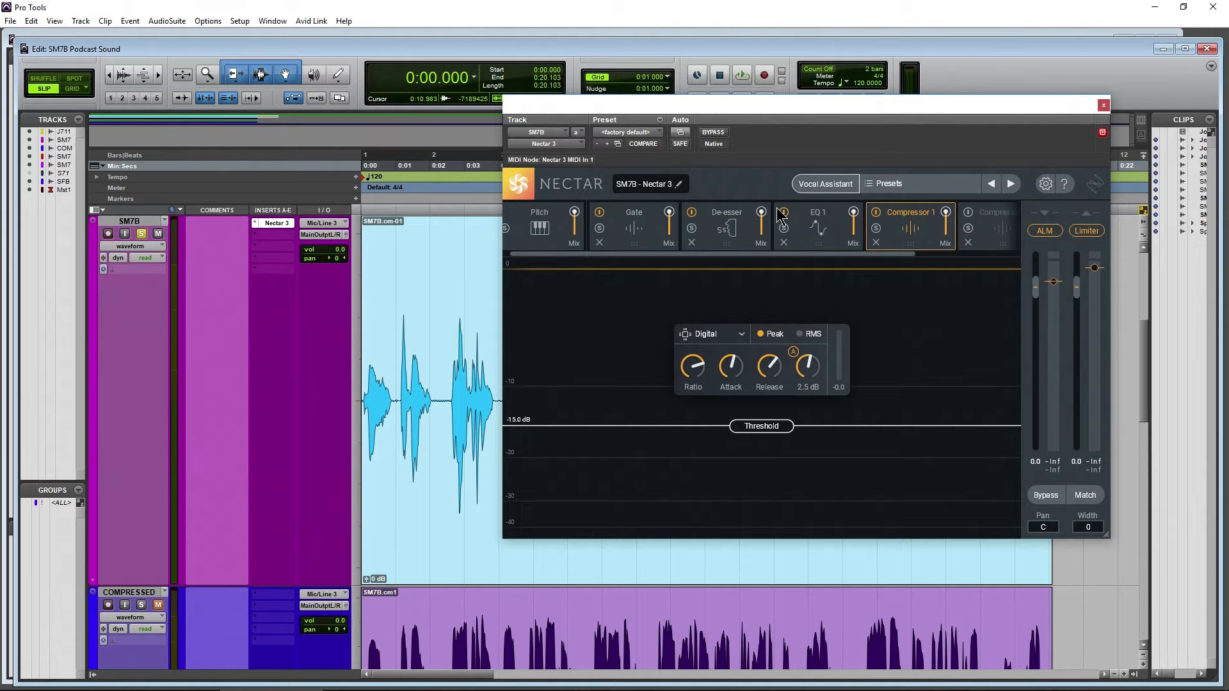
pyautogui.moveTo(755, 114); pyautogui.dragTo(951, 113)
pyautogui.scroll(-3, 530, 370)
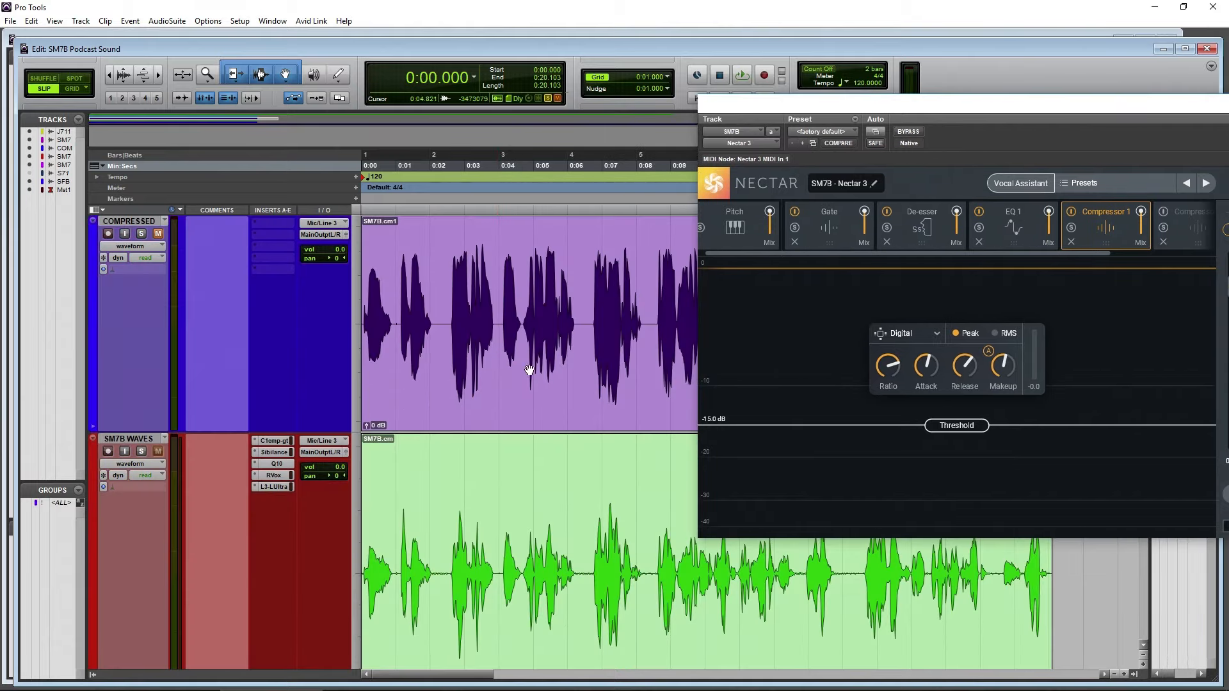
pyautogui.scroll(3, 566, 359)
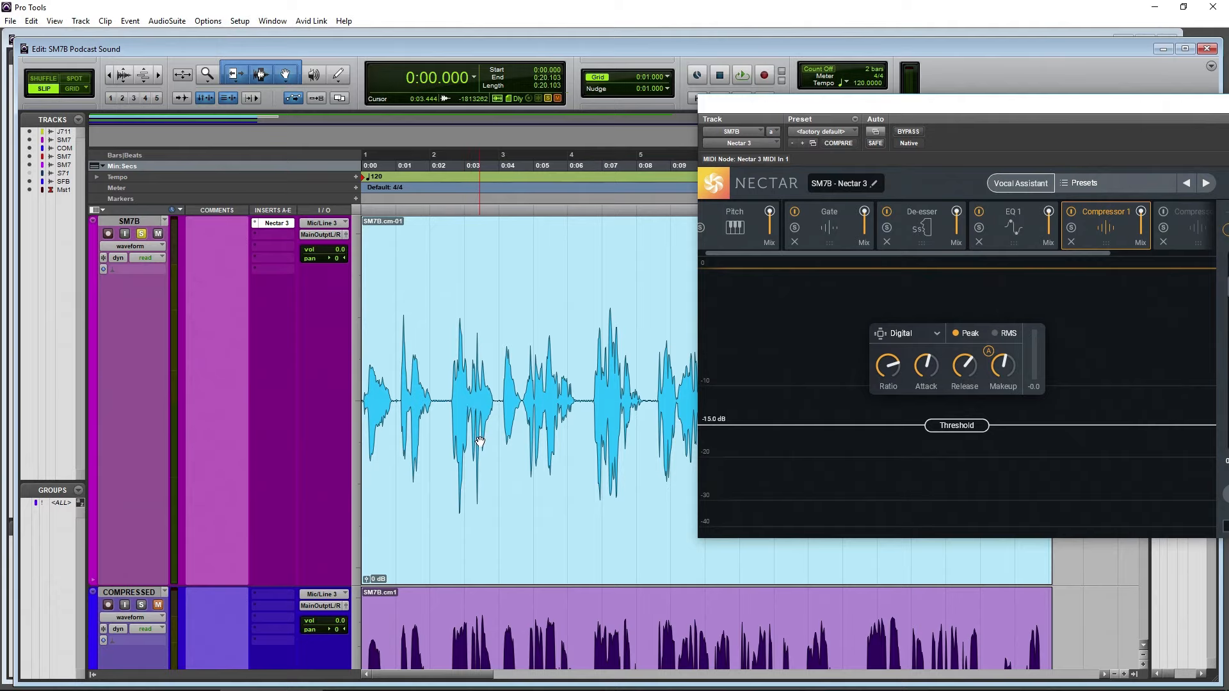
# Highlight the passage from about 0:11 to 0:12 and compare its peaks between the SM7B and COMPRESSED tracks
pyautogui.hscroll(5, 480, 442)
pyautogui.moveTo(457, 390); pyautogui.dragTo(529, 392)
pyautogui.scroll(-3, 504, 397)
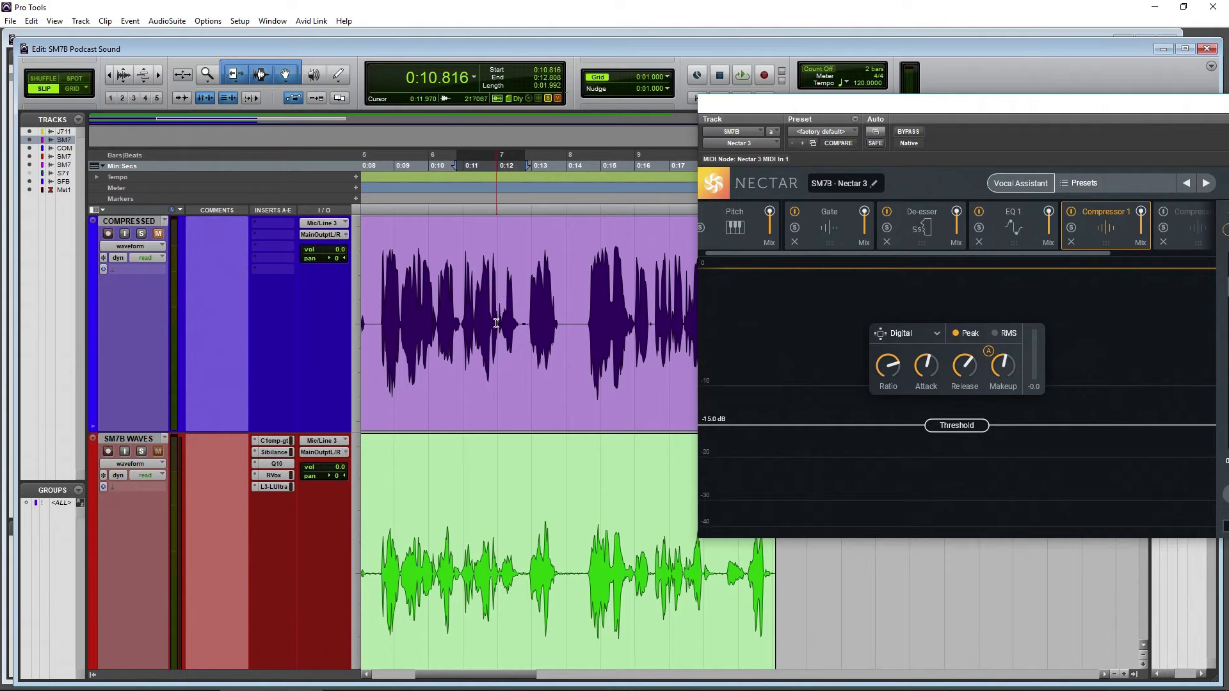
pyautogui.scroll(3, 496, 323)
pyautogui.moveTo(460, 368); pyautogui.dragTo(532, 384)
pyautogui.scroll(-3, 498, 413)
pyautogui.moveTo(459, 278); pyautogui.dragTo(522, 286)
pyautogui.scroll(3, 492, 402)
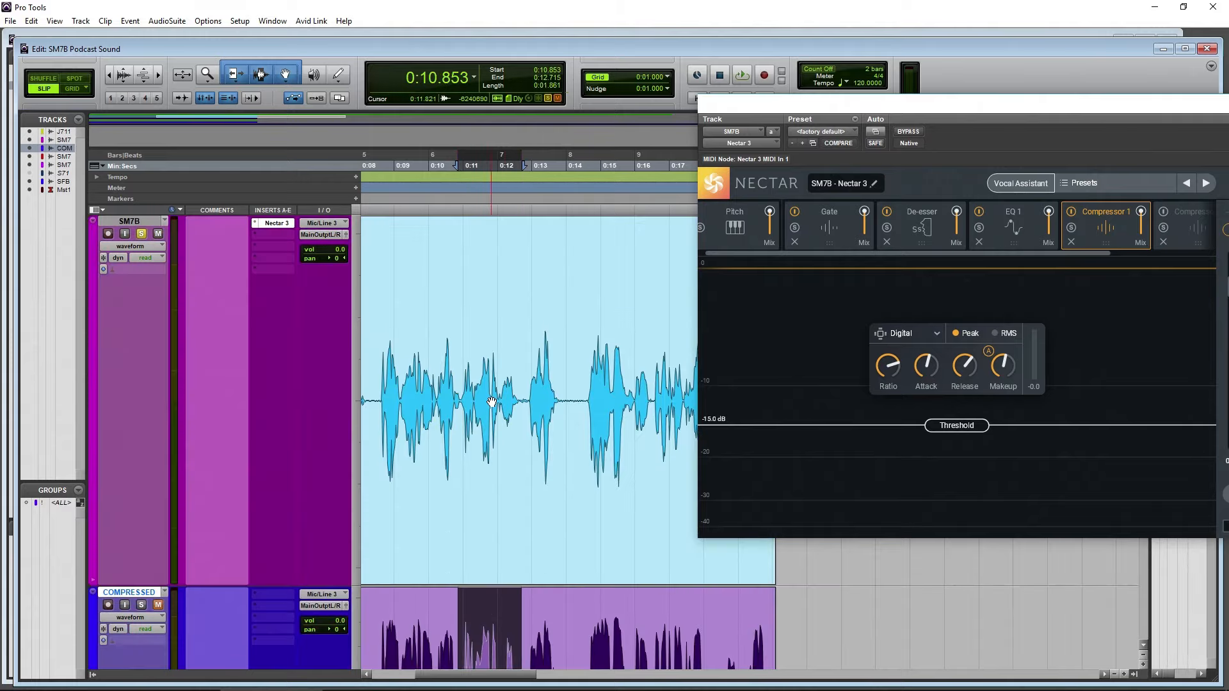
pyautogui.scroll(-3, 485, 353)
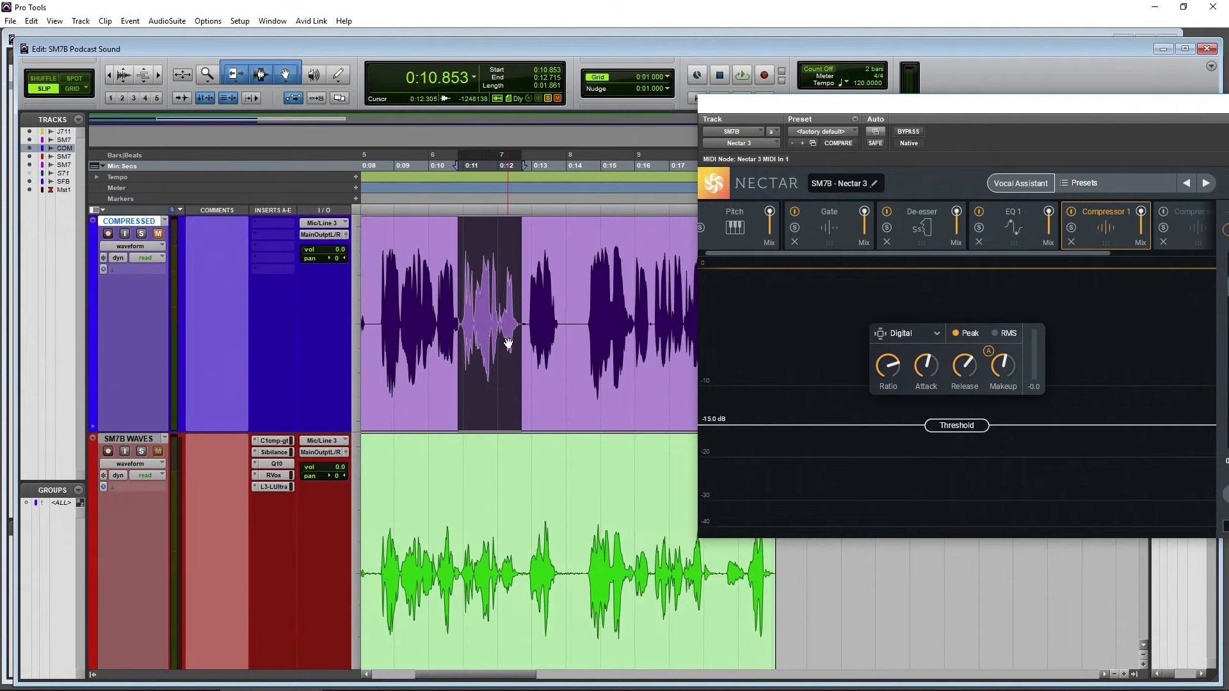
pyautogui.moveTo(499, 312); pyautogui.dragTo(524, 314)
pyautogui.scroll(3, 499, 371)
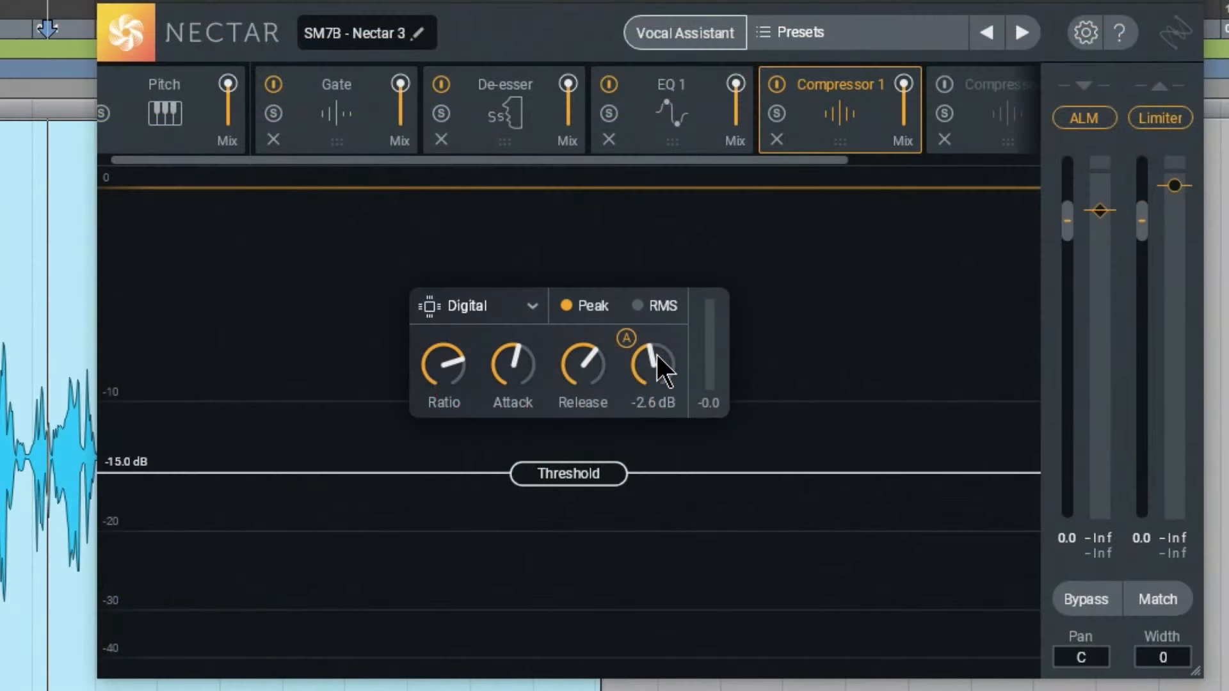
# Raise Compressor 1's makeup gain to 4.9 dB while auditioning the SM7B voice
pyautogui.moveTo(657, 355); pyautogui.dragTo(655, 318)
pyautogui.press('space')
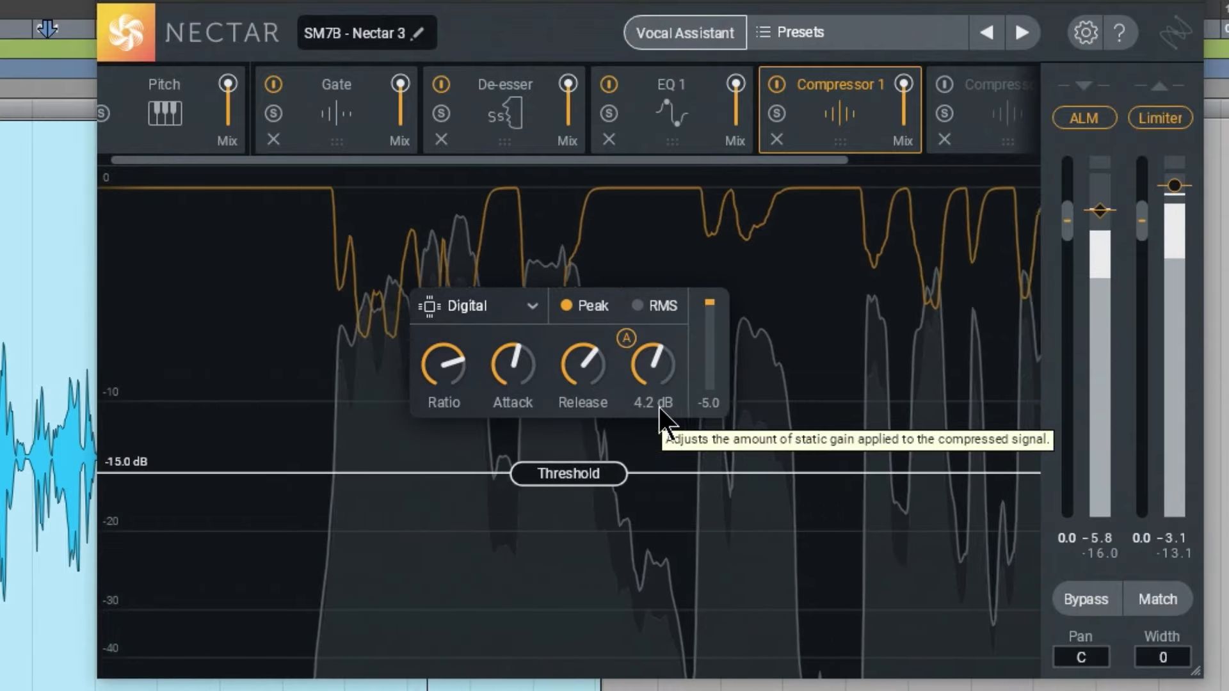
pyautogui.moveTo(569, 384)
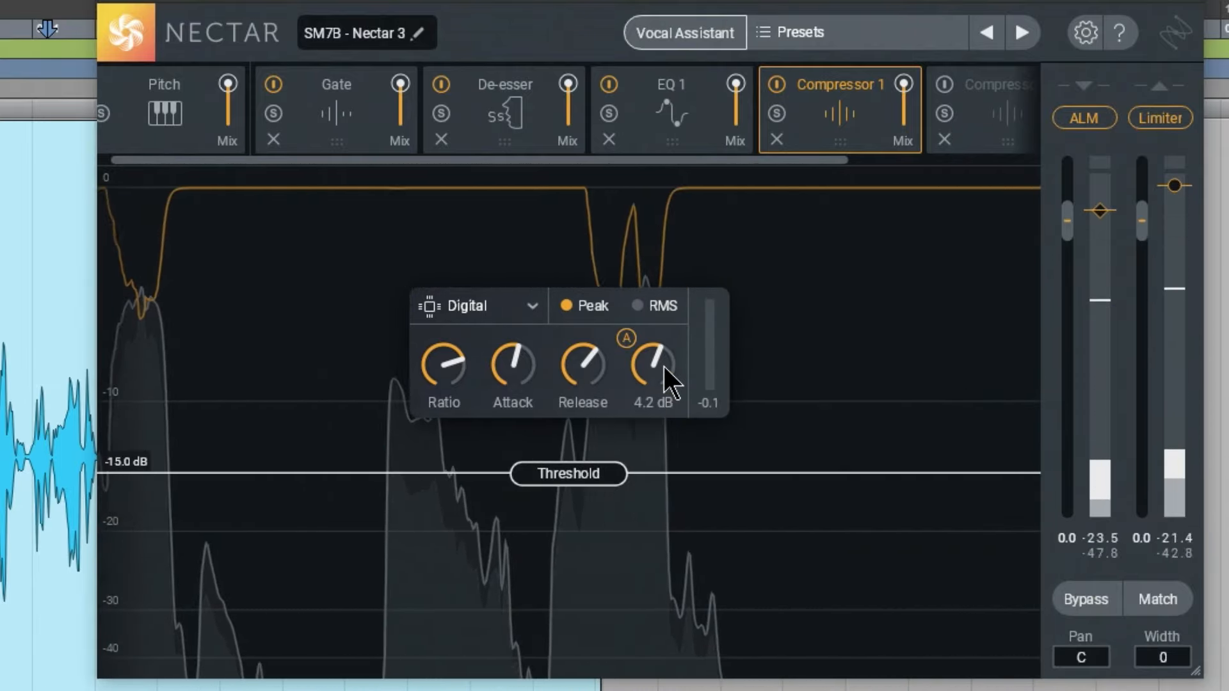
pyautogui.moveTo(663, 367)
pyautogui.mouseDown()
pyautogui.moveTo(663, 318)
pyautogui.moveTo(653, 375)
pyautogui.moveTo(658, 359)
pyautogui.mouseUp()
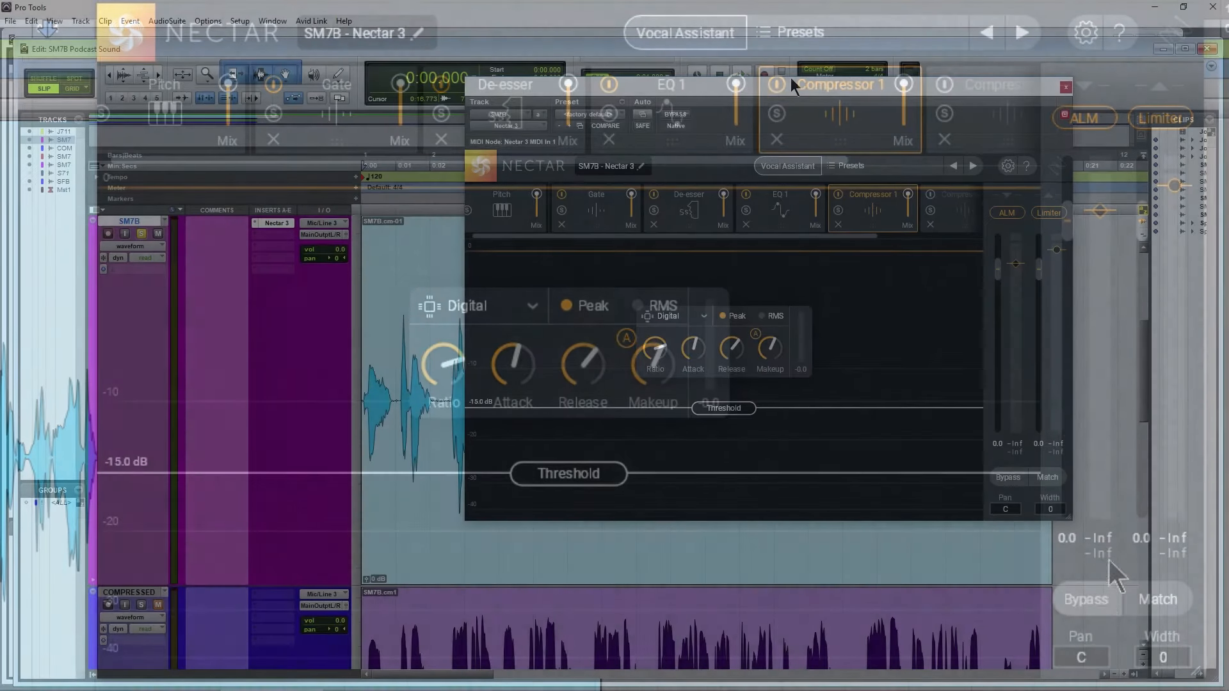
pyautogui.press('space')
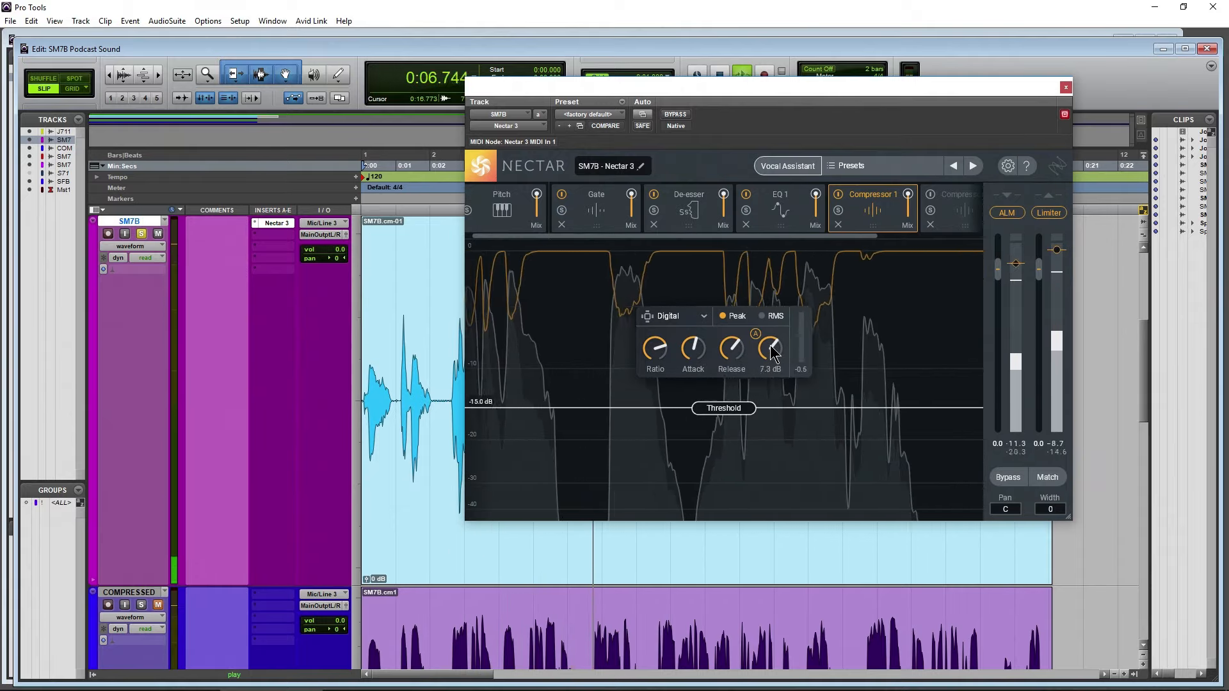
# Compare the SM7B voice from the start with all Nectar processing bypassed and re-enabled
pyautogui.click(1008, 476)
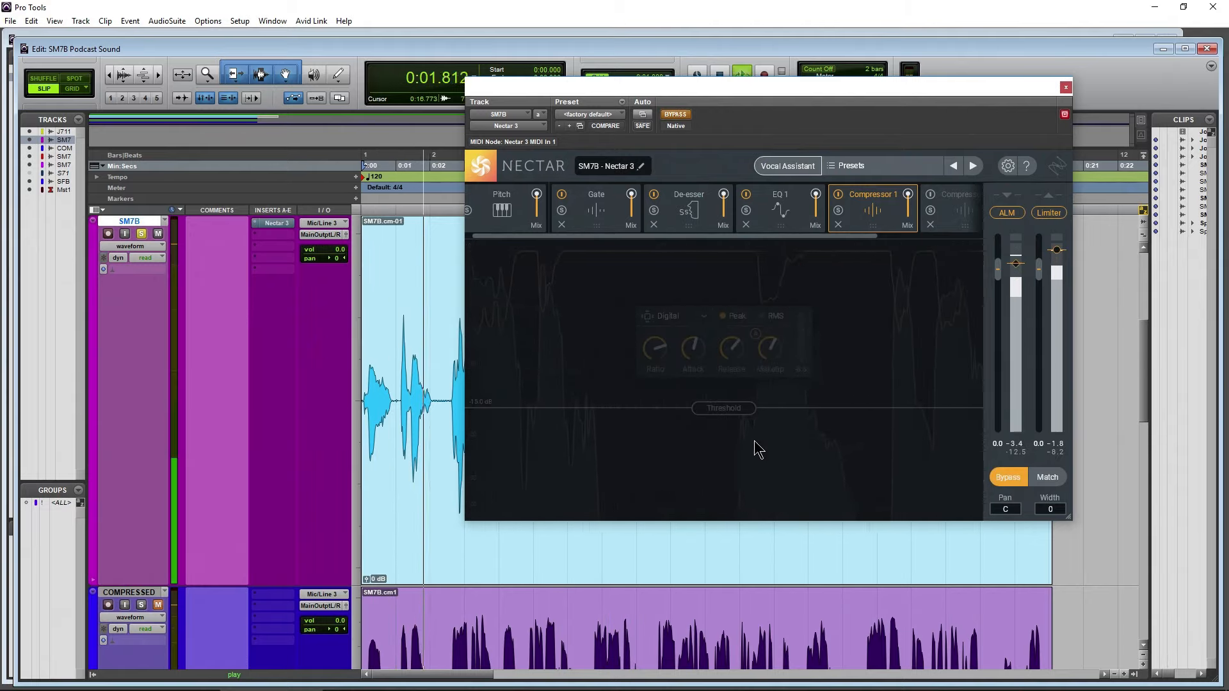
pyautogui.press('space')
pyautogui.click(1008, 477)
pyautogui.press('space')
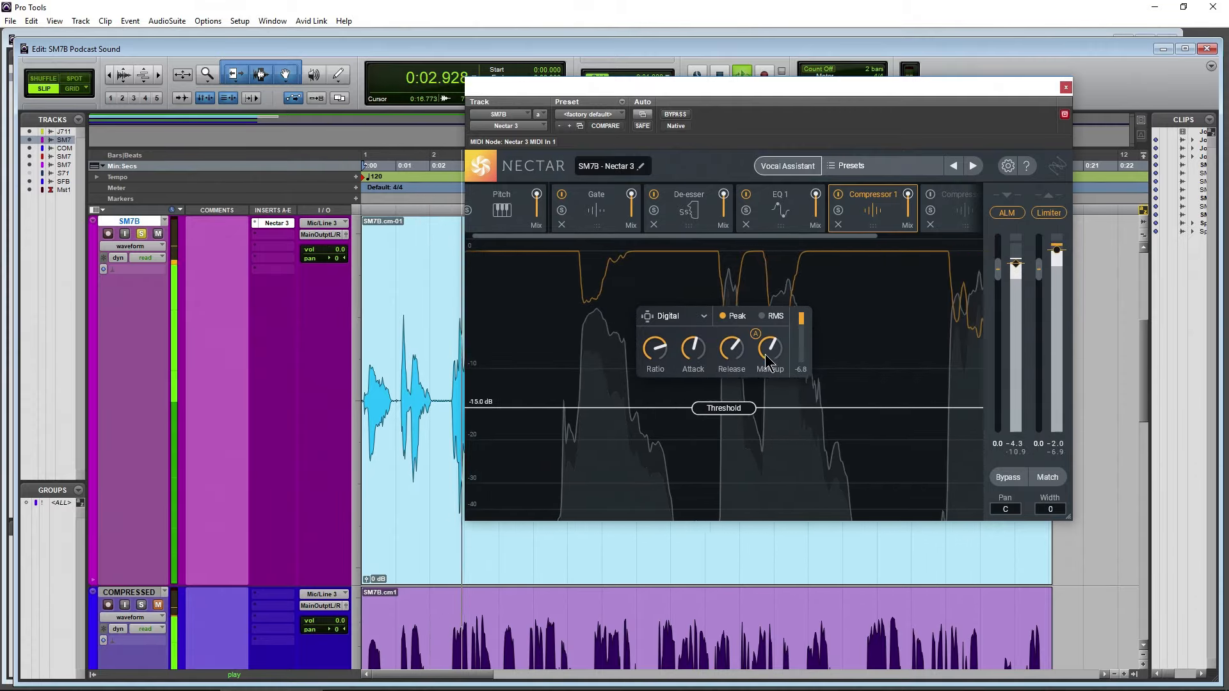
pyautogui.press('space')
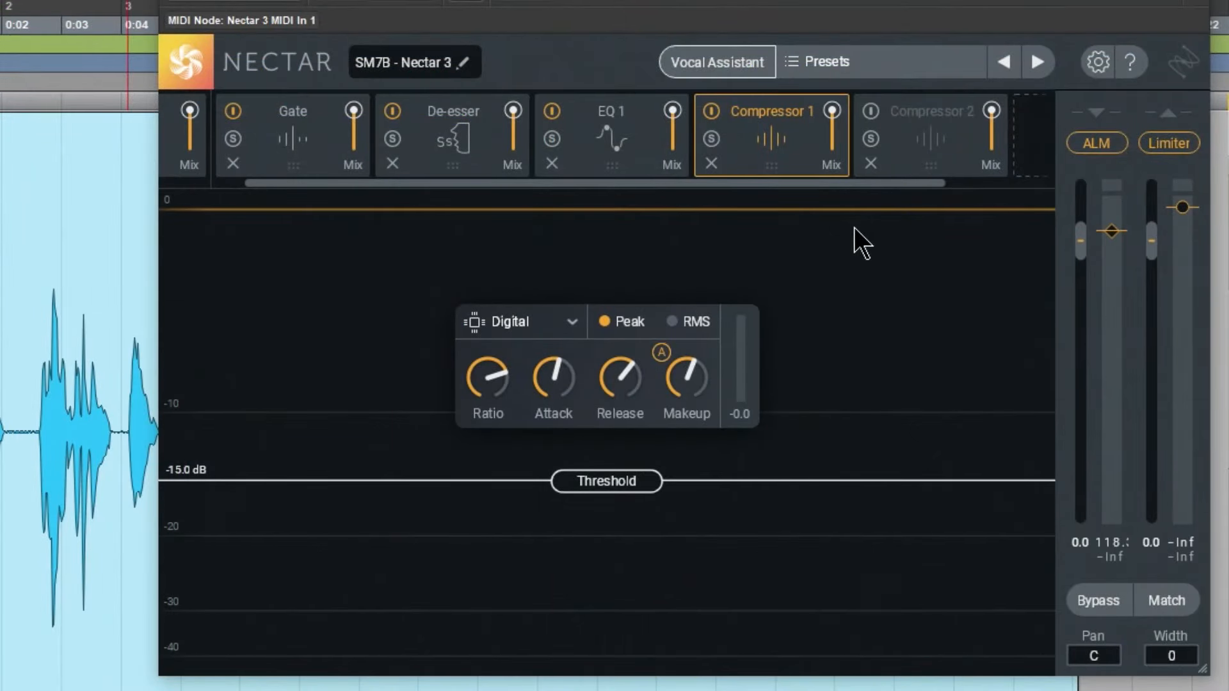
# Activate Compressor 2 and set its threshold to -5.5 dB
pyautogui.click(922, 141)
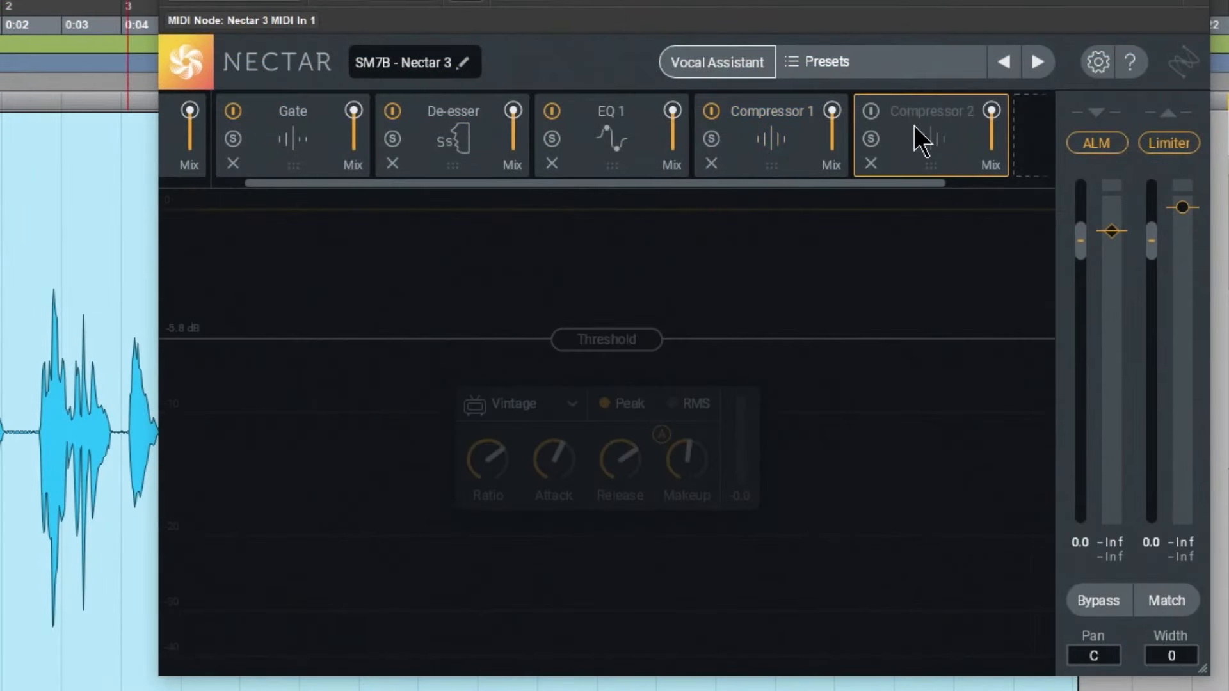
pyautogui.click(871, 111)
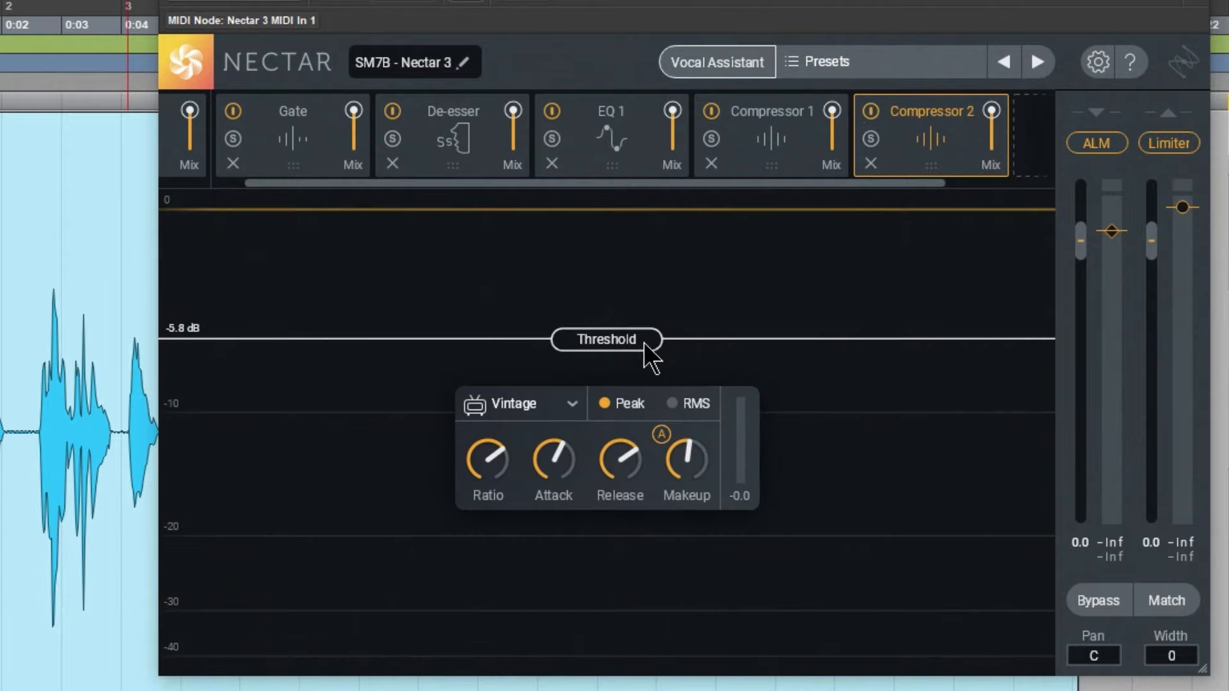
pyautogui.moveTo(639, 348); pyautogui.dragTo(639, 343)
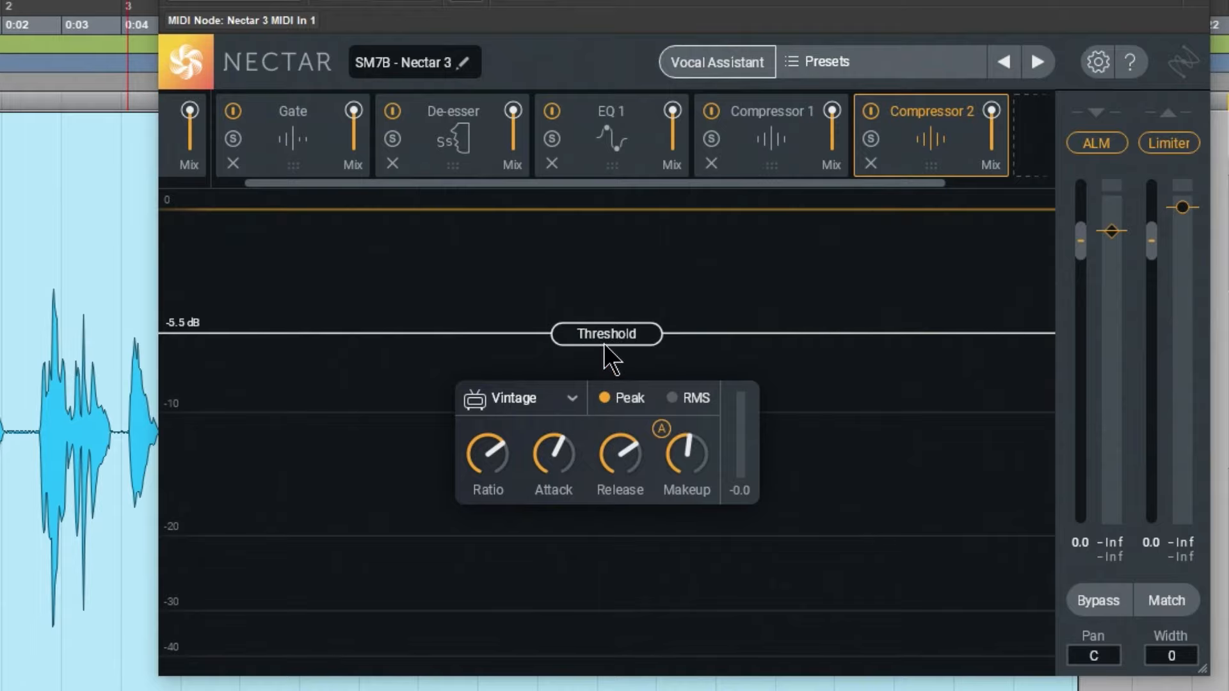
# Audition the voice and fine-tune Compressor 2's threshold, trying -4.6 dB and settling on -4.8 dB
pyautogui.press('space')
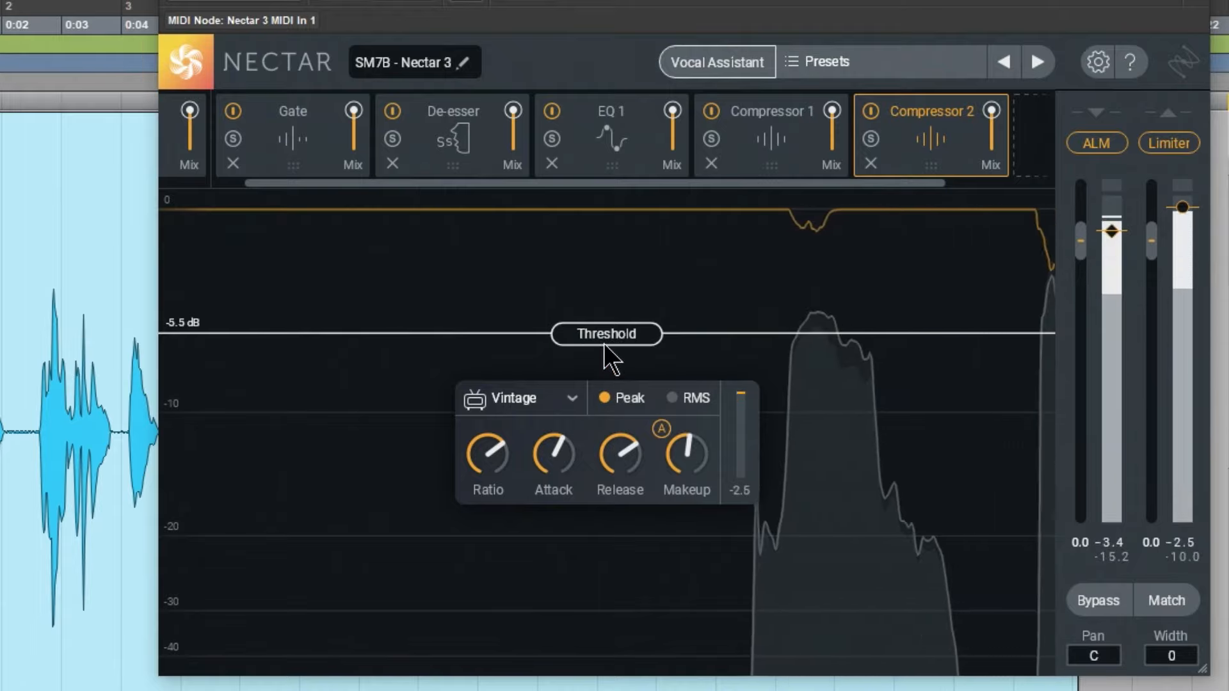
pyautogui.moveTo(635, 336); pyautogui.dragTo(635, 320)
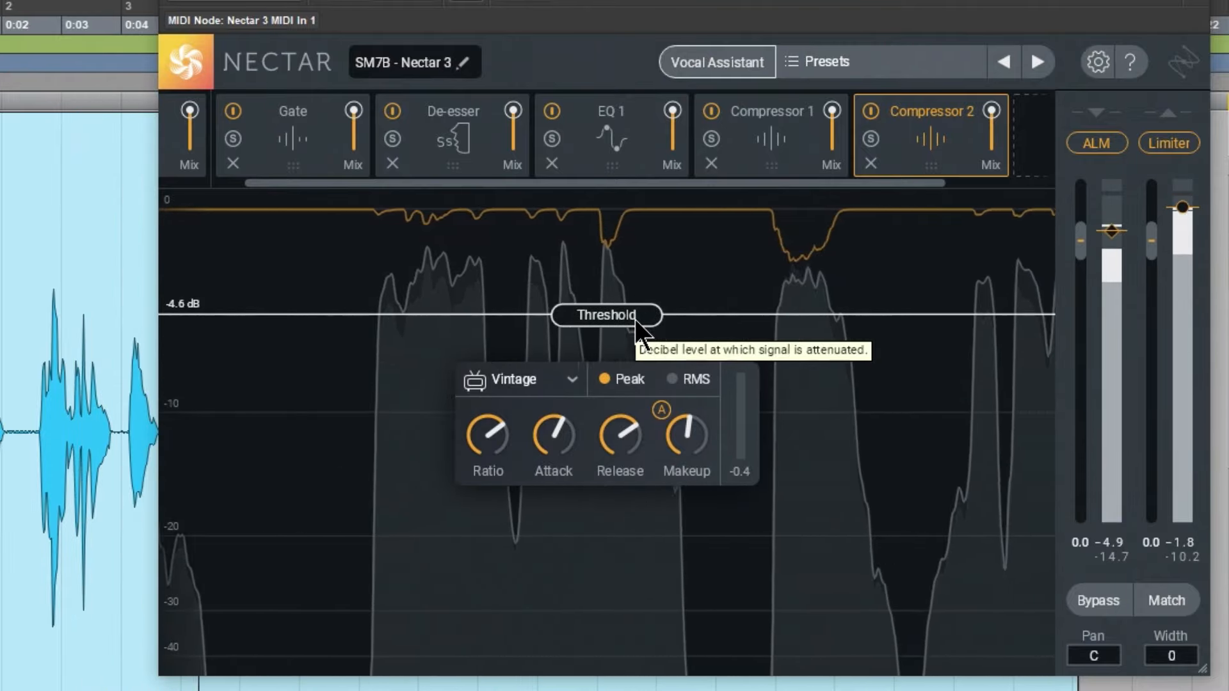
pyautogui.press('space')
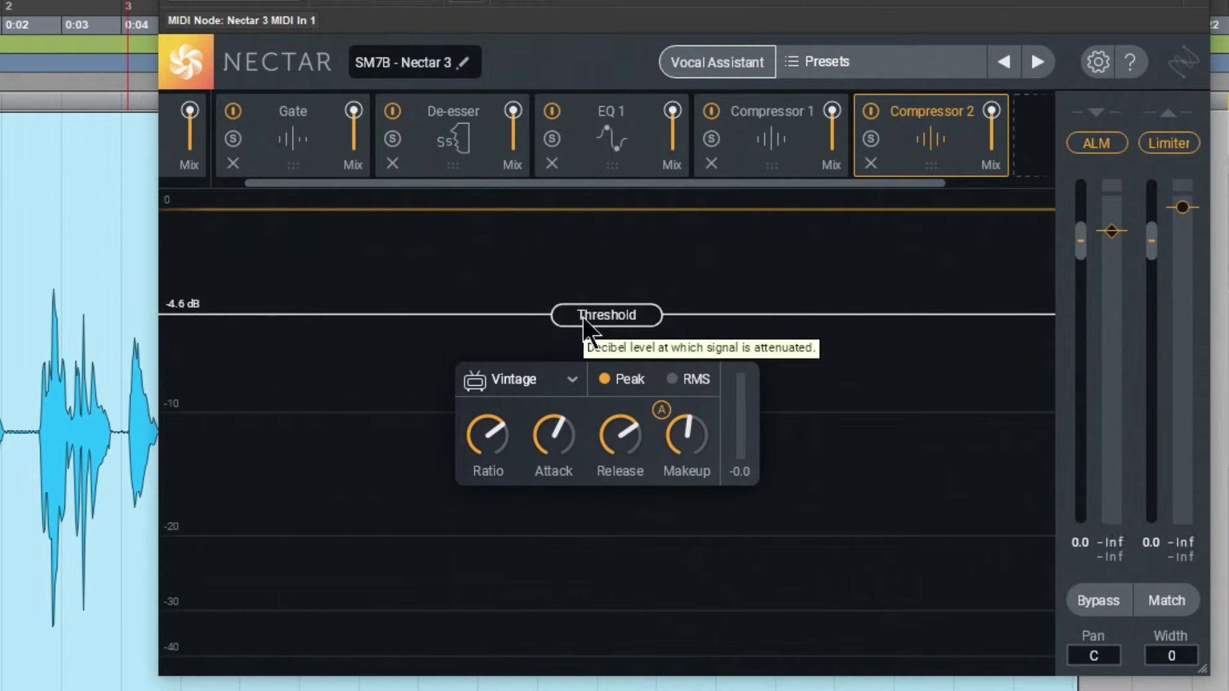
pyautogui.moveTo(582, 317); pyautogui.dragTo(583, 332)
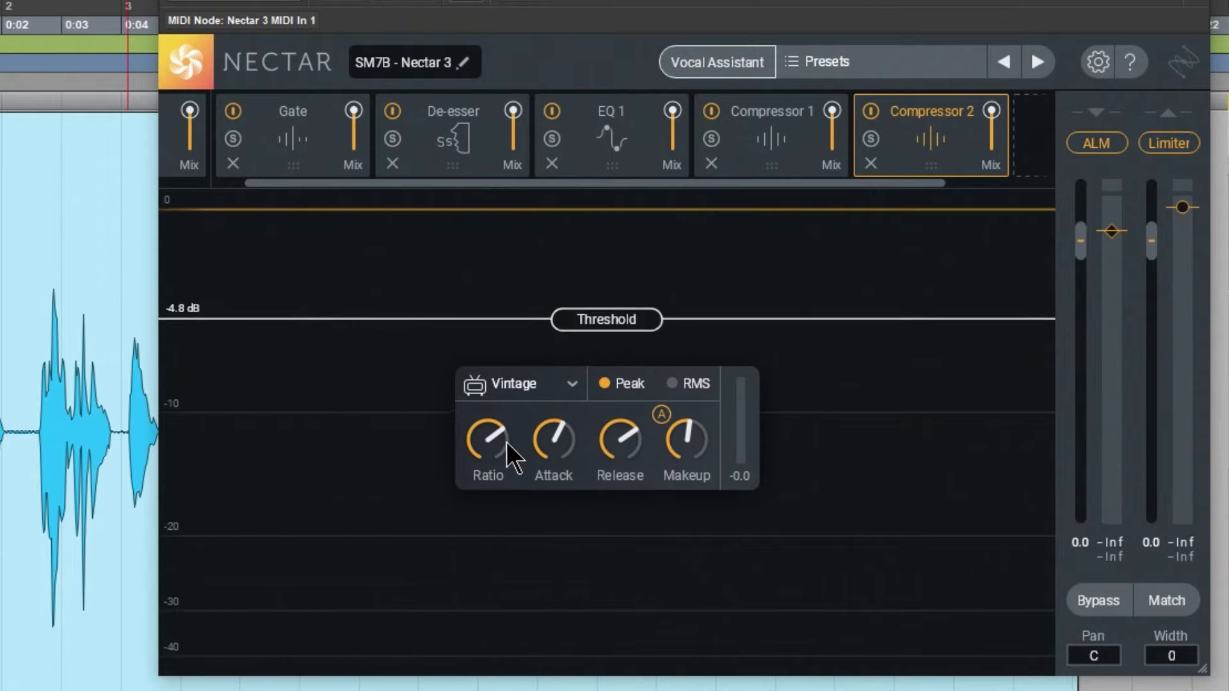
# Check Compressor 2's ratio, attack and makeup values, and audition the clip with the module on, off and on again
pyautogui.moveTo(489, 444)
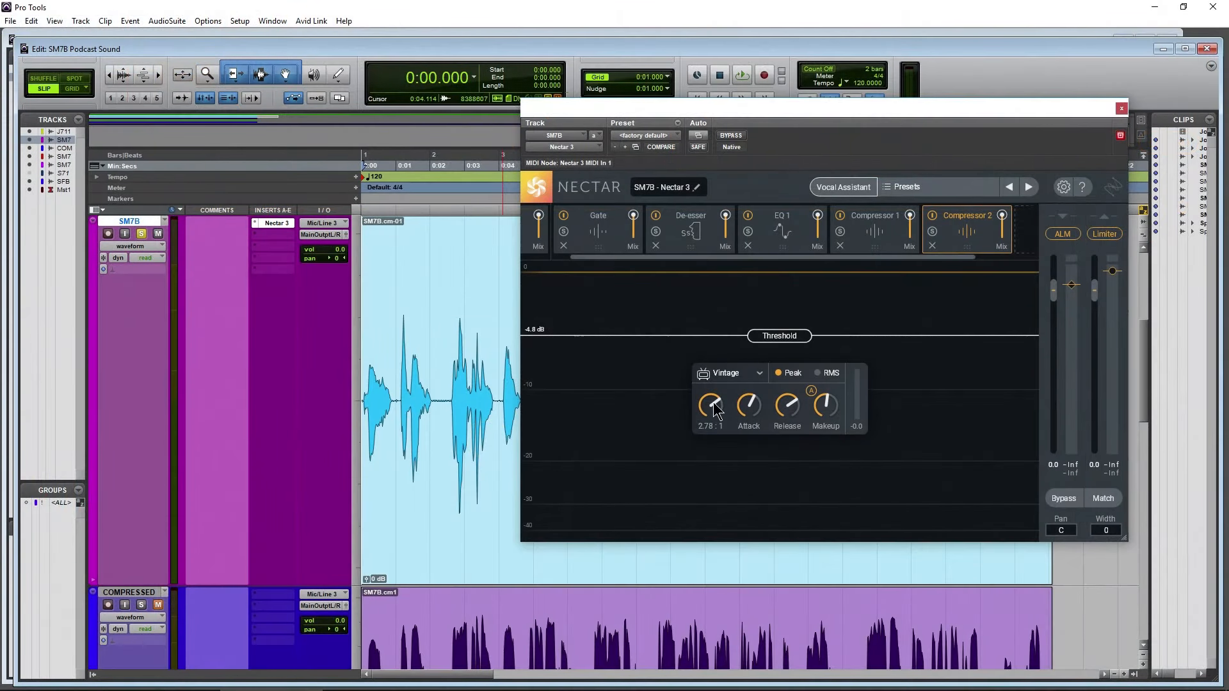
pyautogui.scroll(2, 713, 402)
pyautogui.moveTo(752, 410)
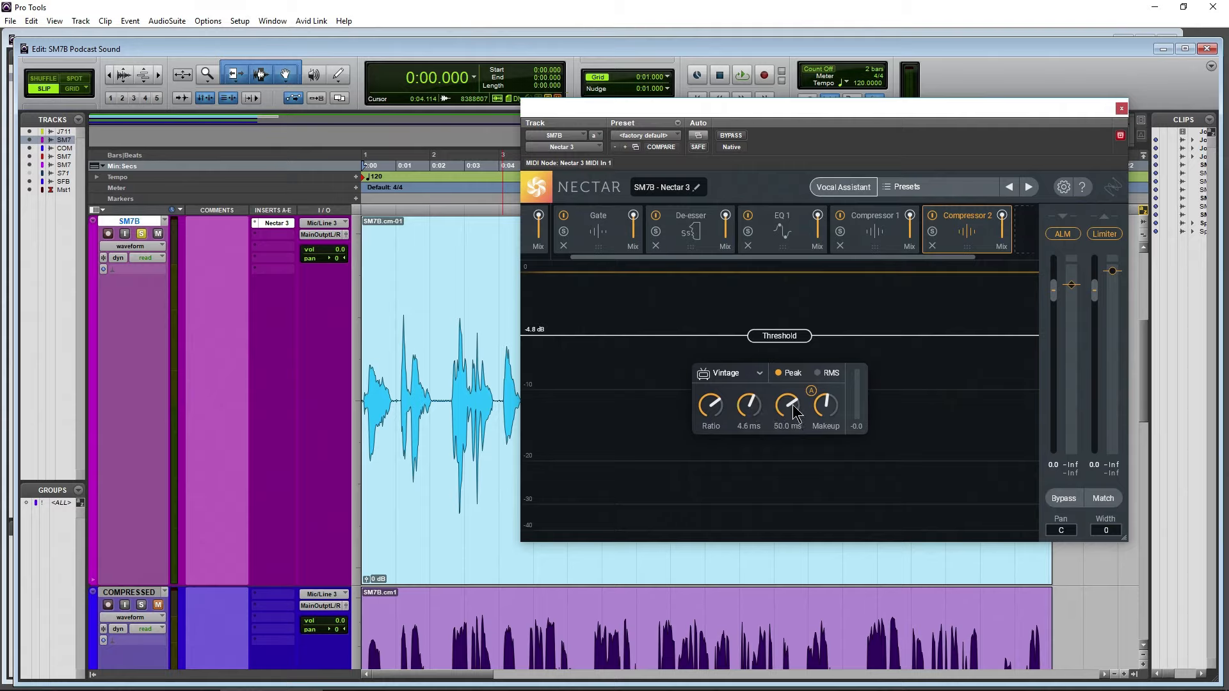
pyautogui.moveTo(832, 414)
pyautogui.press('space')
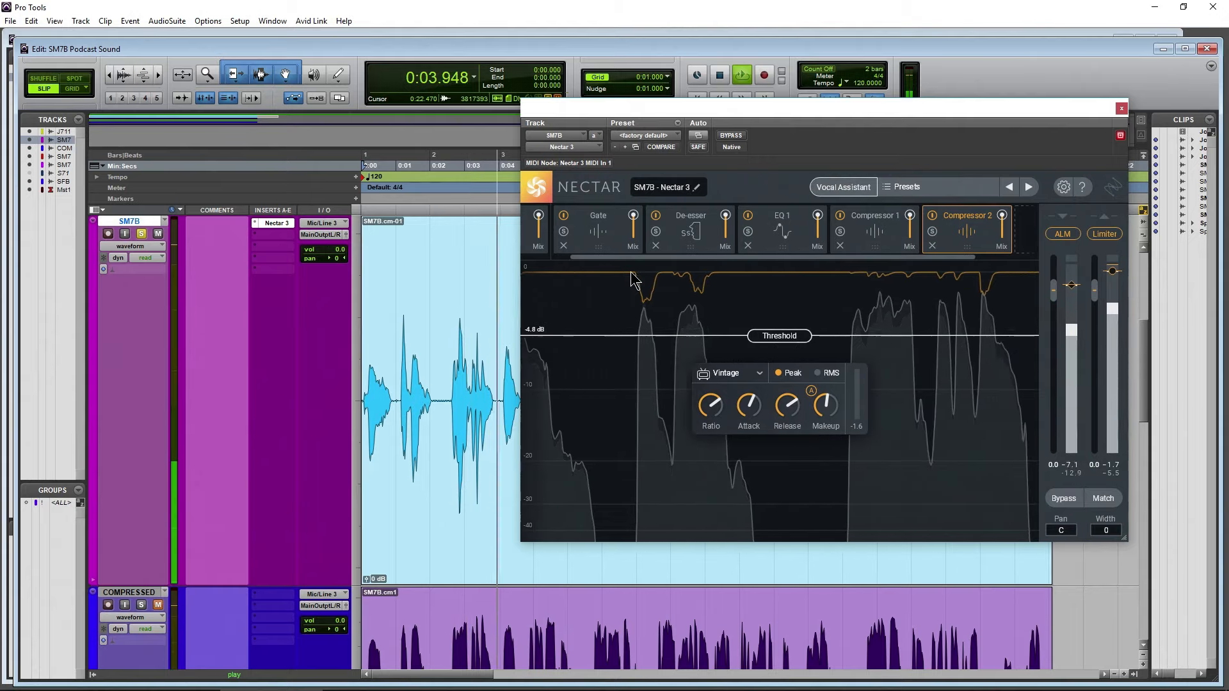
pyautogui.press('space')
pyautogui.click(931, 216)
pyautogui.press('space')
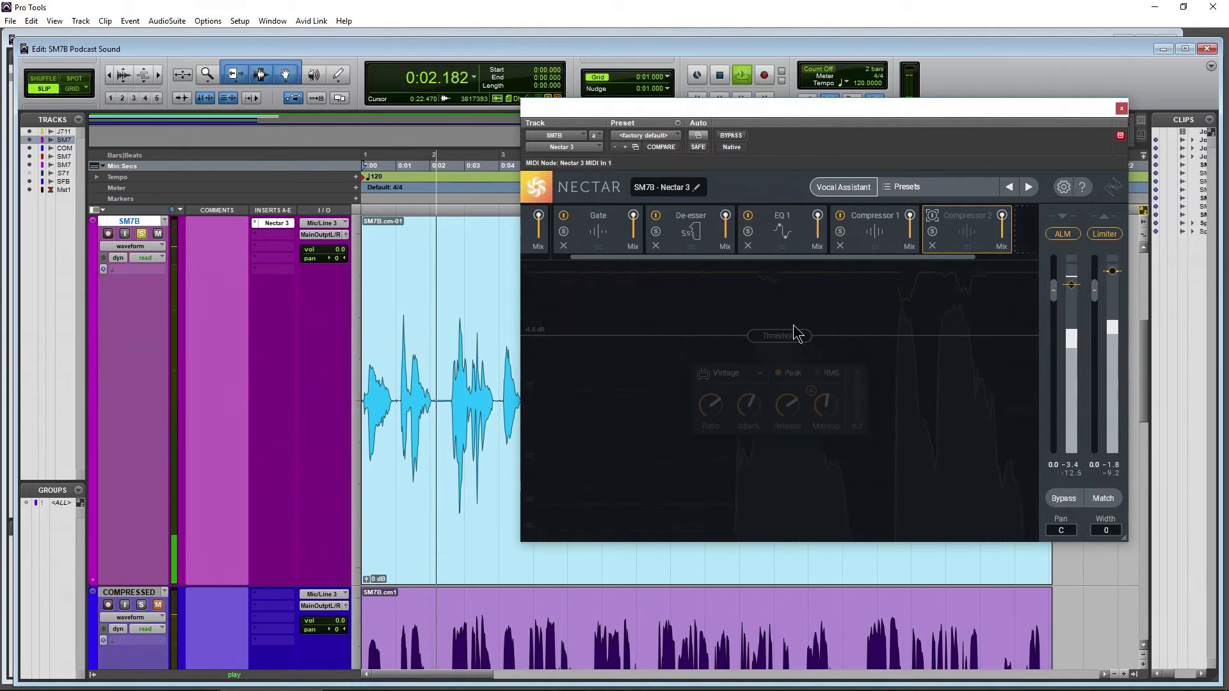
pyautogui.click(933, 215)
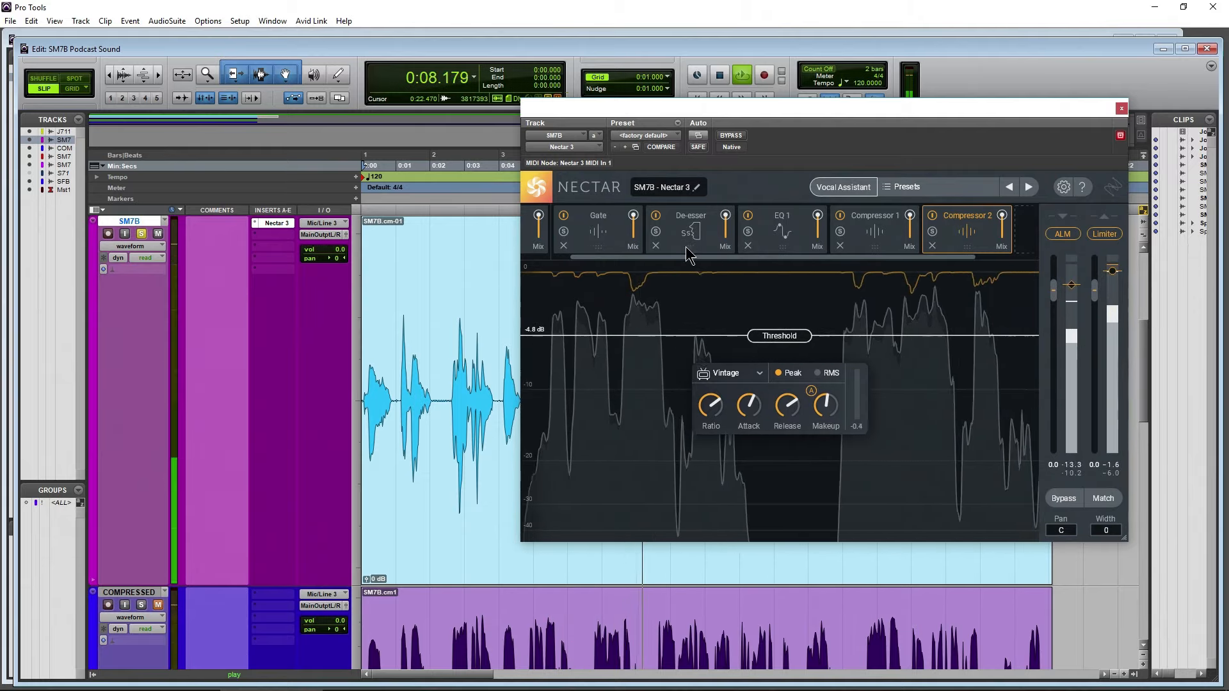
# Review the Gate, Compressor 1 and Compressor 2 modules while the SM7B clip plays, and stop playback
pyautogui.click(614, 245)
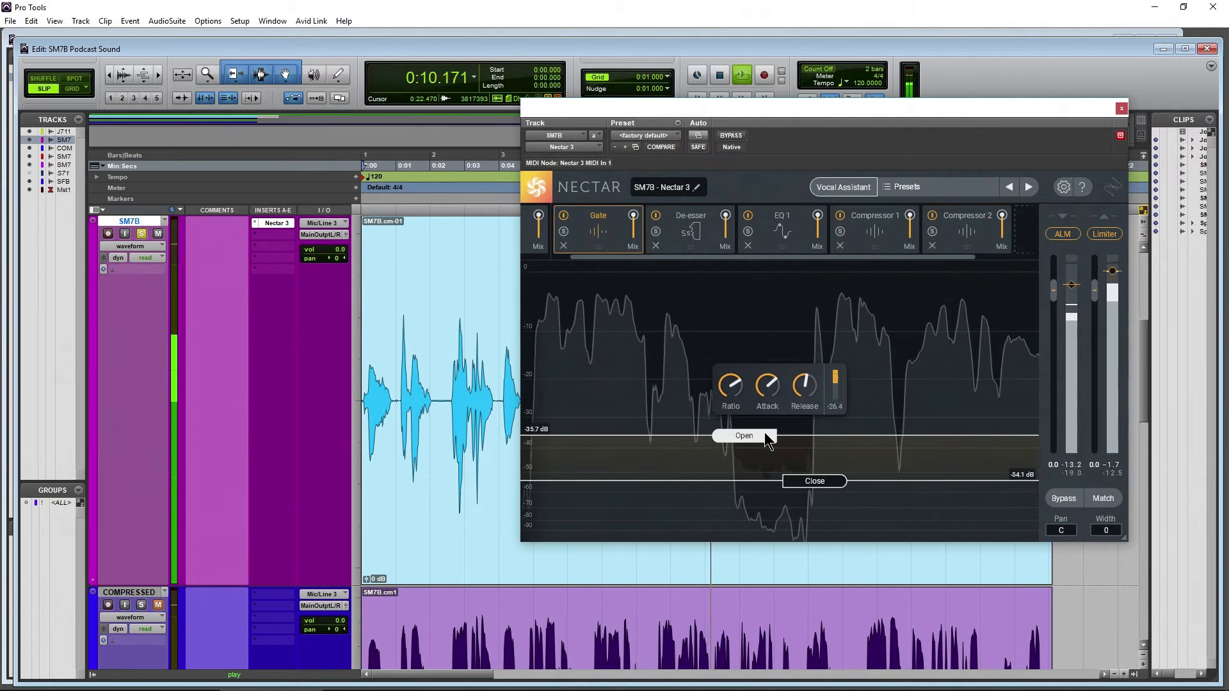
pyautogui.click(872, 248)
pyautogui.click(973, 234)
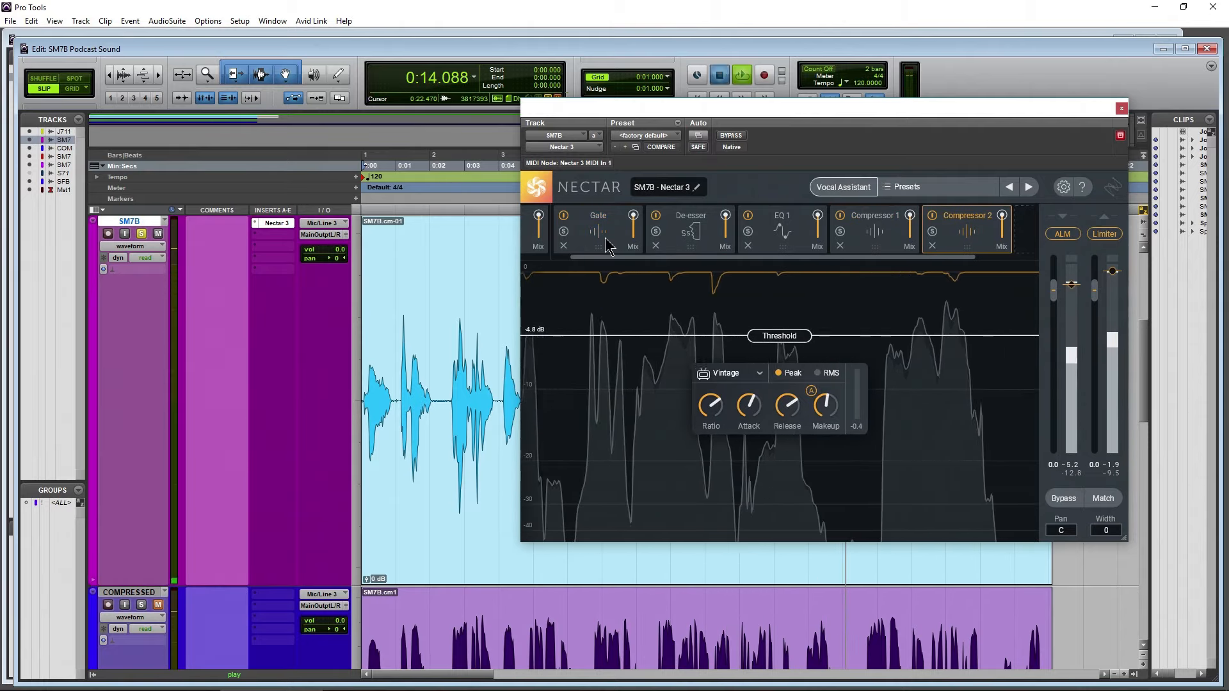
pyautogui.press('space')
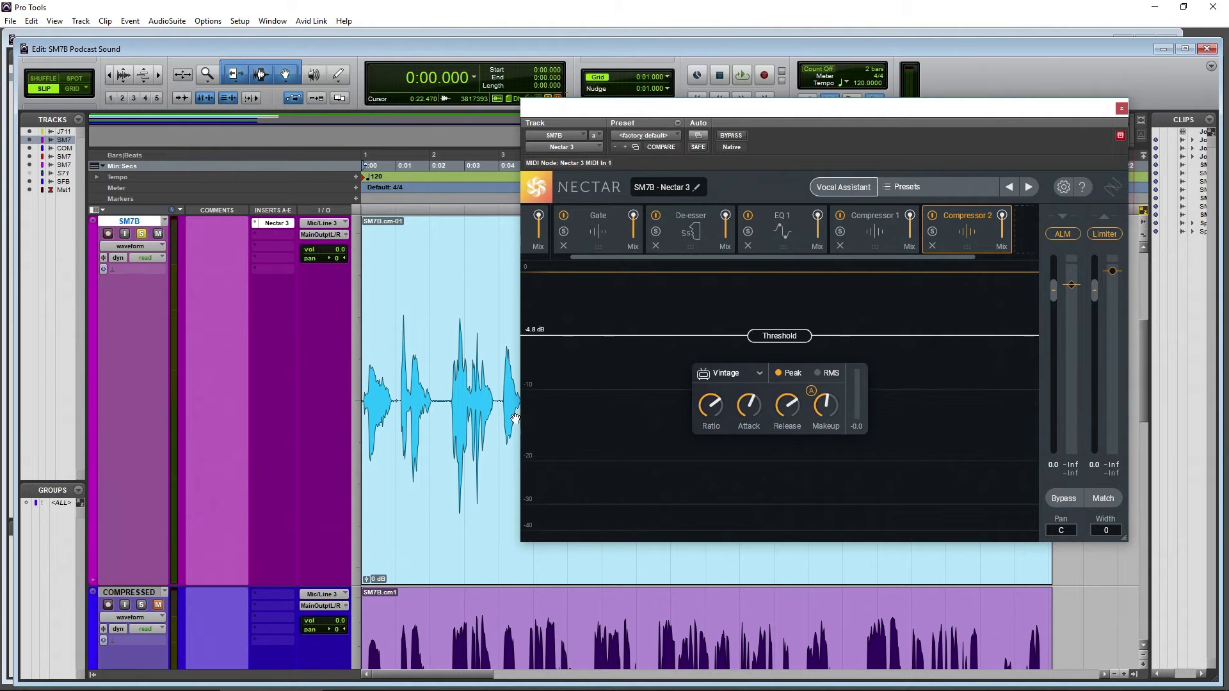
# Move the Nectar window aside and examine the COMPRESSED clip's levels from about 0:02 to 0:19 against the SM7B clip
pyautogui.scroll(-5, 476, 436)
pyautogui.moveTo(782, 120); pyautogui.dragTo(575, 555)
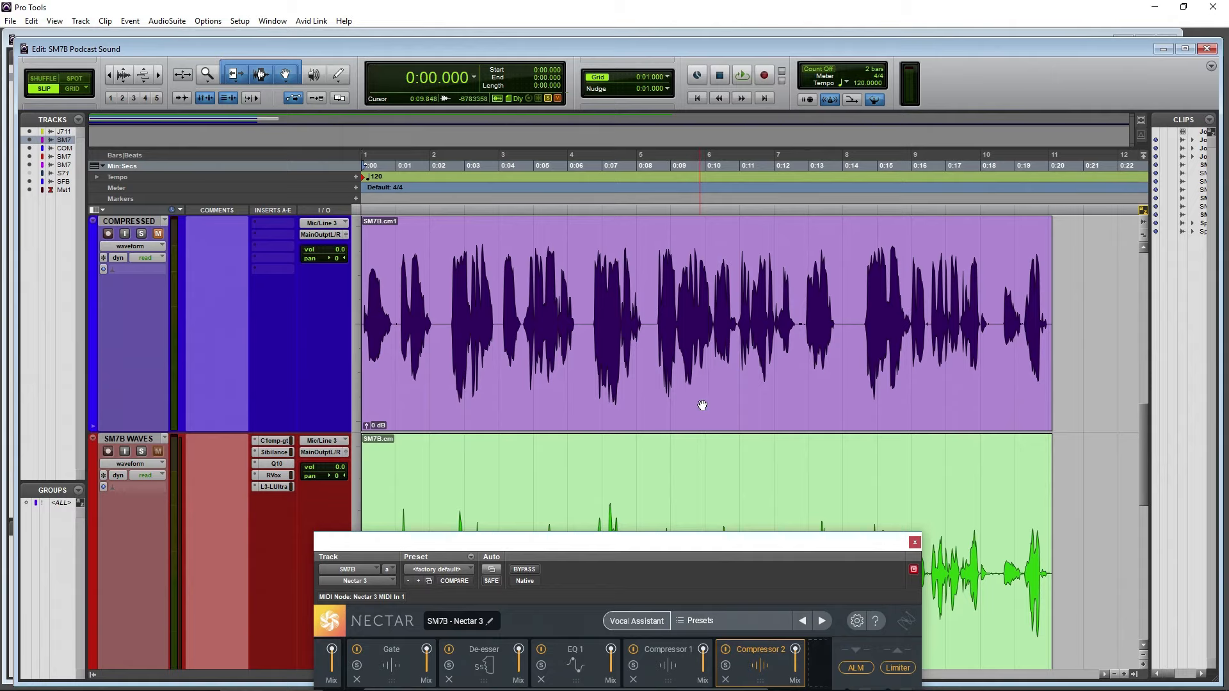
pyautogui.moveTo(442, 259); pyautogui.dragTo(1015, 298)
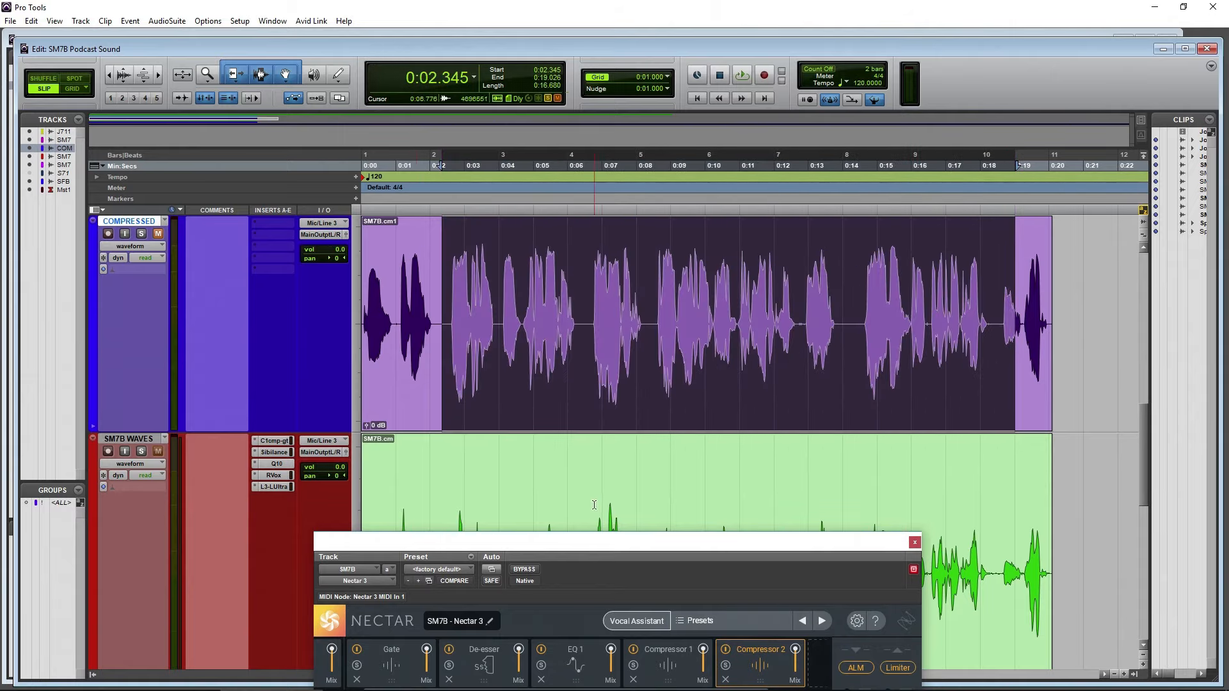
pyautogui.scroll(5, 627, 423)
pyautogui.moveTo(653, 538); pyautogui.dragTo(822, 379)
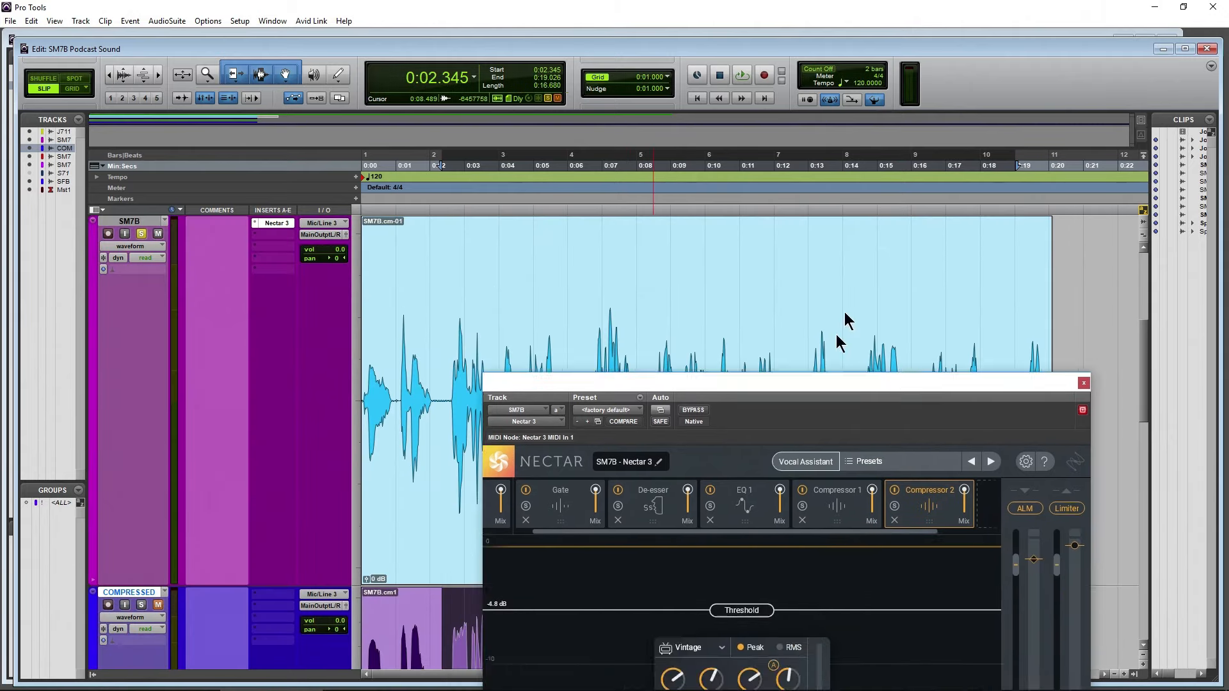
pyautogui.moveTo(838, 335); pyautogui.dragTo(834, 174)
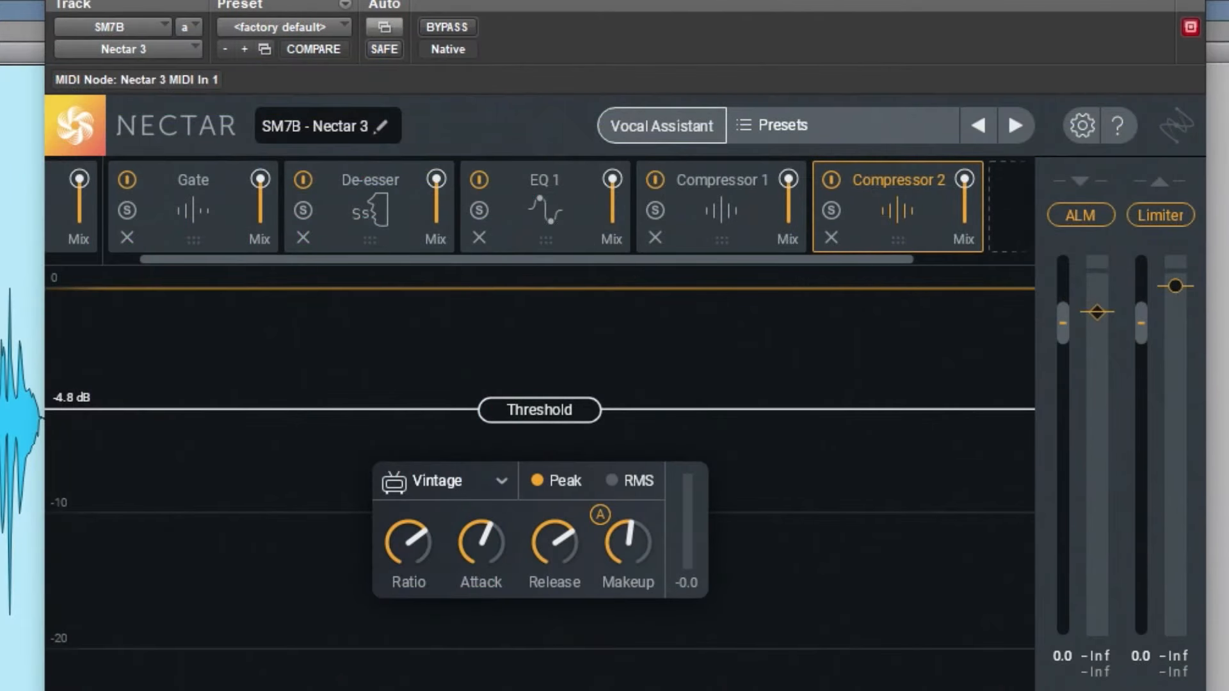
# Turn off Nectar's ALM level control and show the Gate module
pyautogui.moveTo(1099, 317)
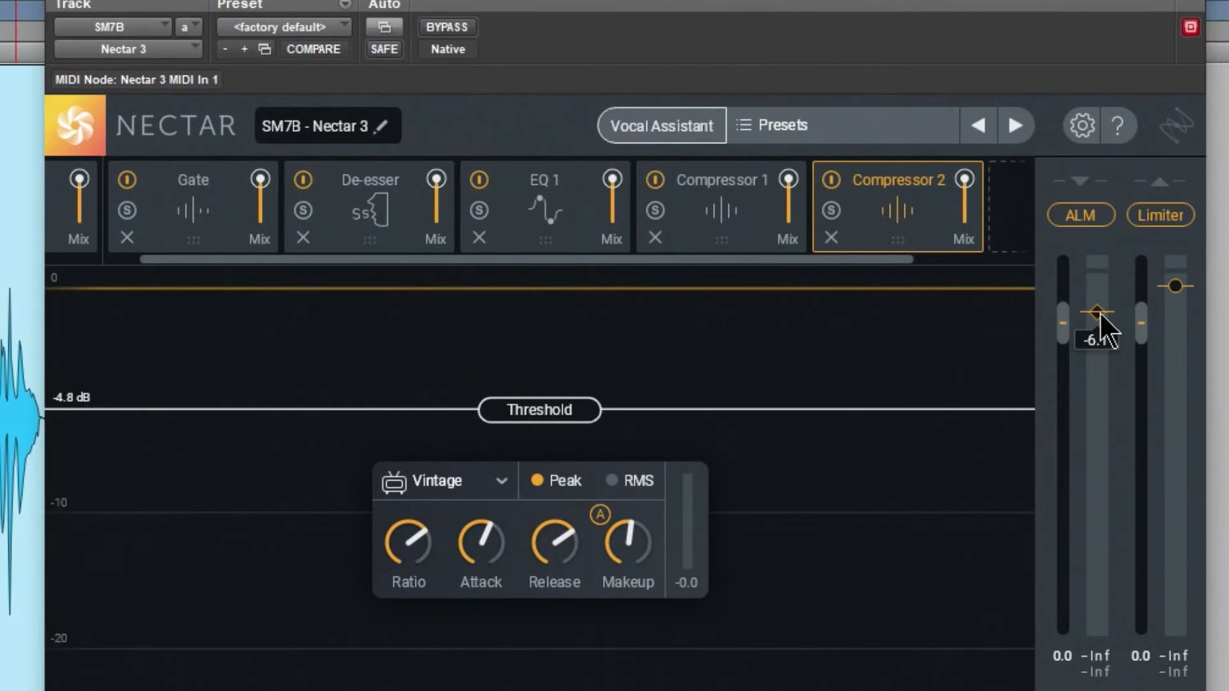
pyautogui.moveTo(1098, 314); pyautogui.dragTo(1100, 315)
pyautogui.click(1080, 216)
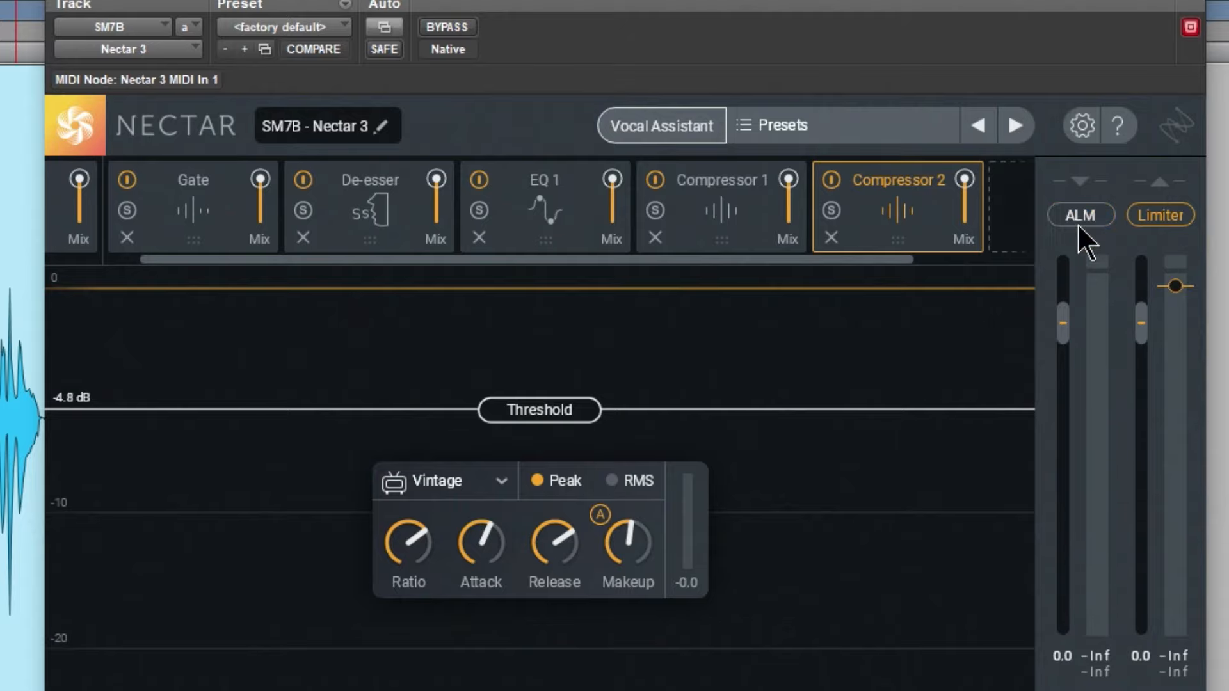
pyautogui.click(203, 248)
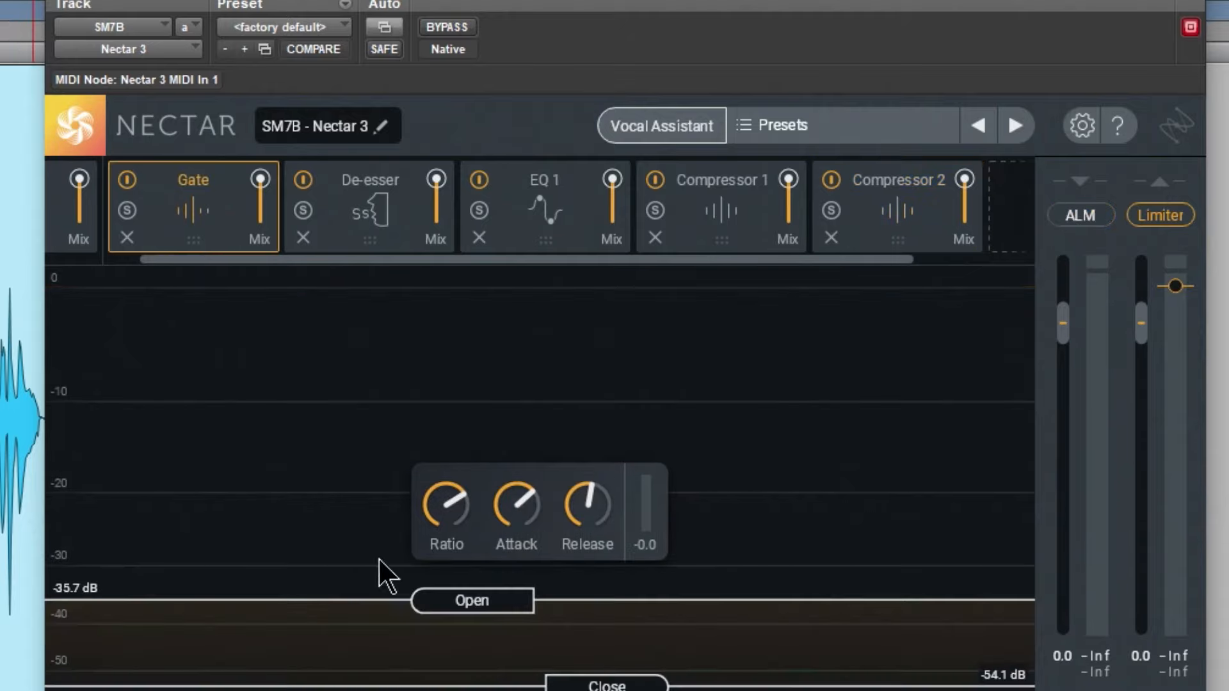
# Lower the Gate's Open threshold to -37.0 dB, play the clip, and turn ALM back on with its target at -6.3
pyautogui.moveTo(448, 597); pyautogui.dragTo(451, 608)
pyautogui.press('space')
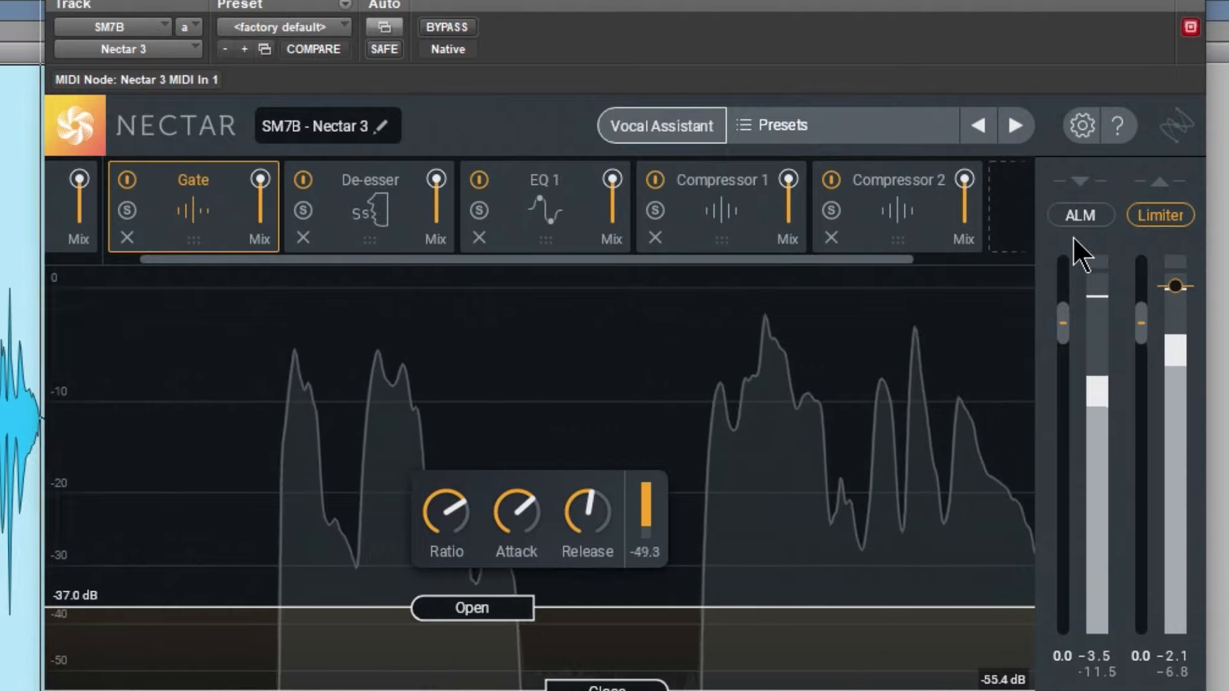
pyautogui.click(1081, 217)
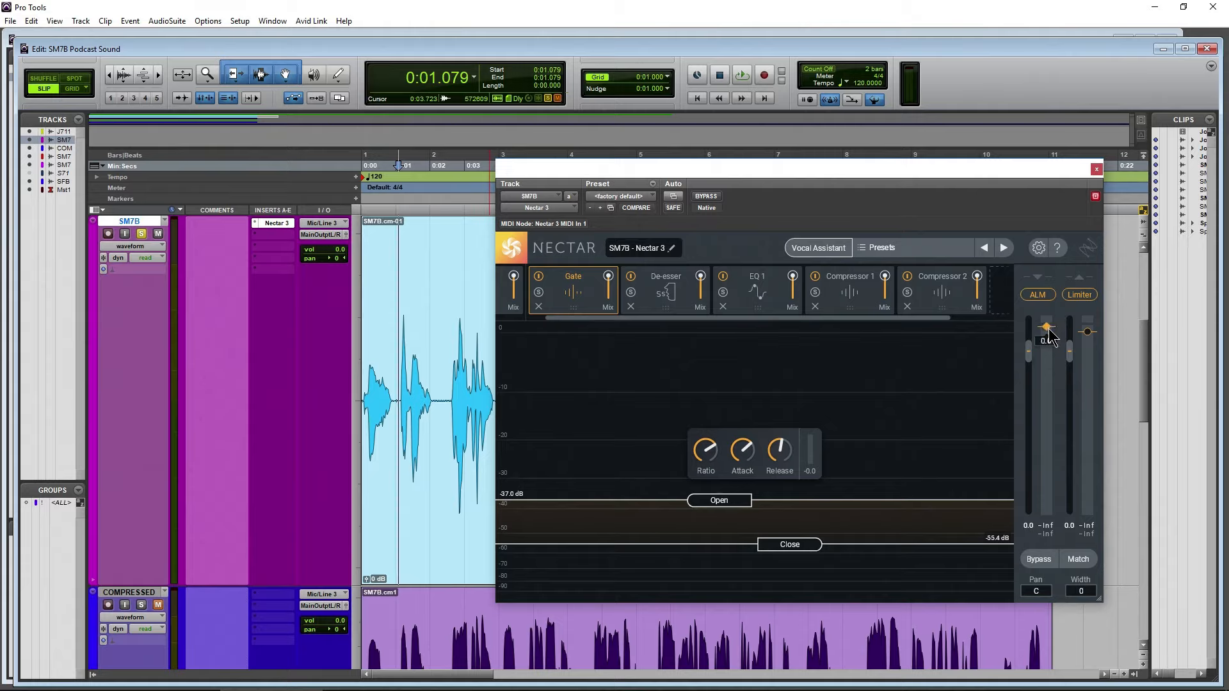
pyautogui.moveTo(1049, 330); pyautogui.dragTo(1049, 346)
pyautogui.moveTo(777, 171); pyautogui.dragTo(699, 154)
# Review the De-esser, EQ 1, Compressor 1 and Compressor 2 settings, and bring the reference track into view
pyautogui.click(588, 269)
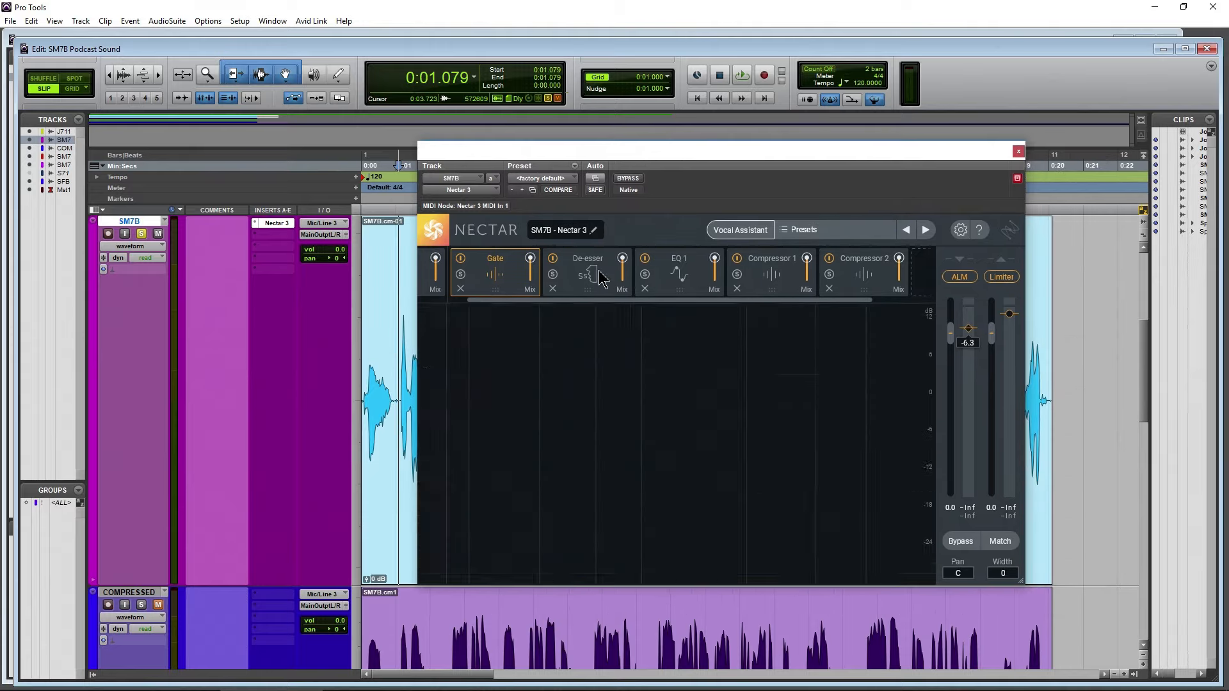
pyautogui.click(686, 287)
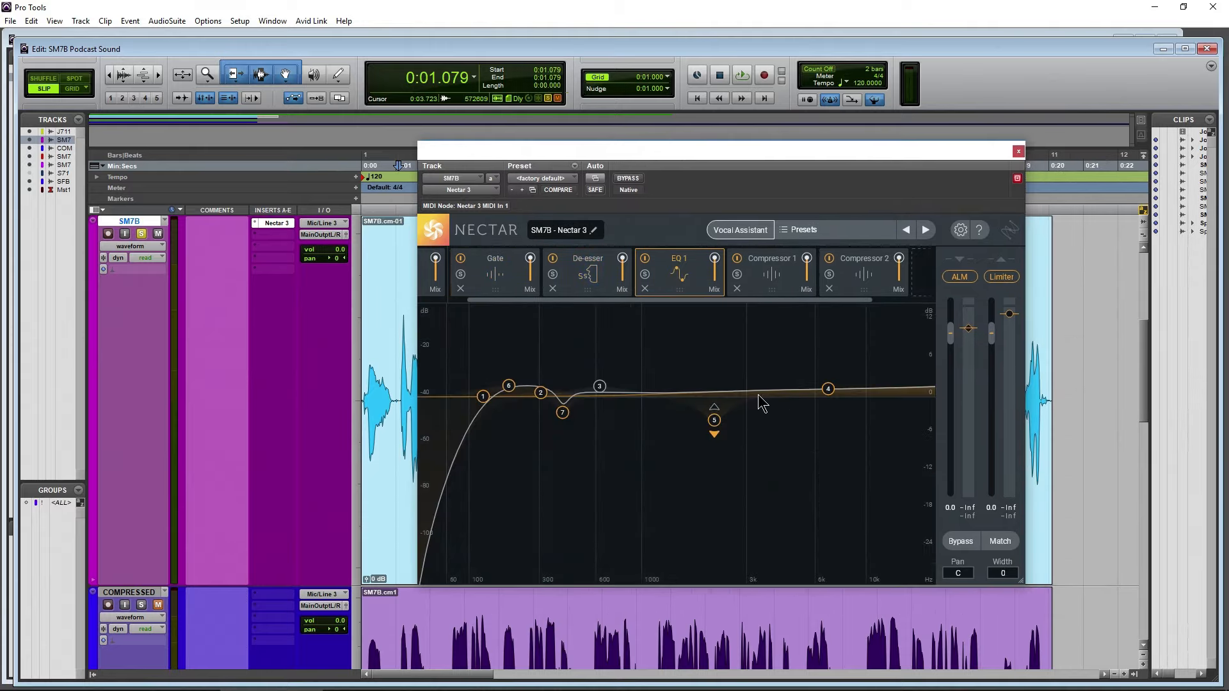
pyautogui.click(769, 289)
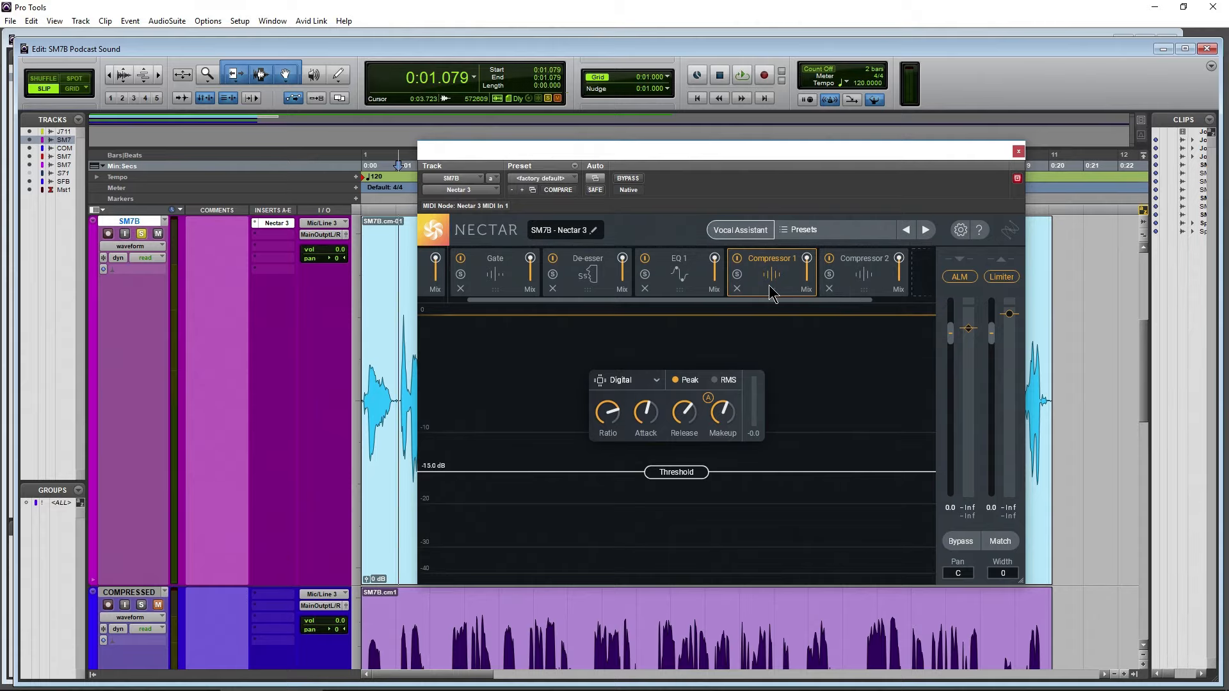
pyautogui.click(865, 282)
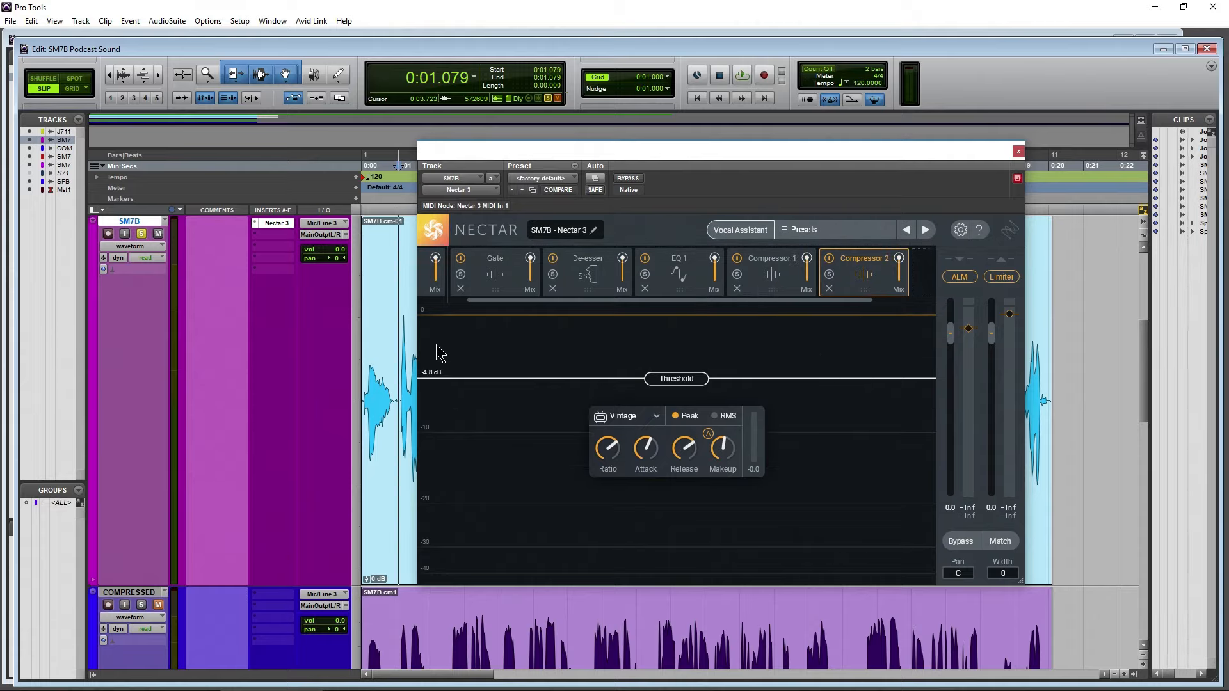
pyautogui.scroll(3, 390, 354)
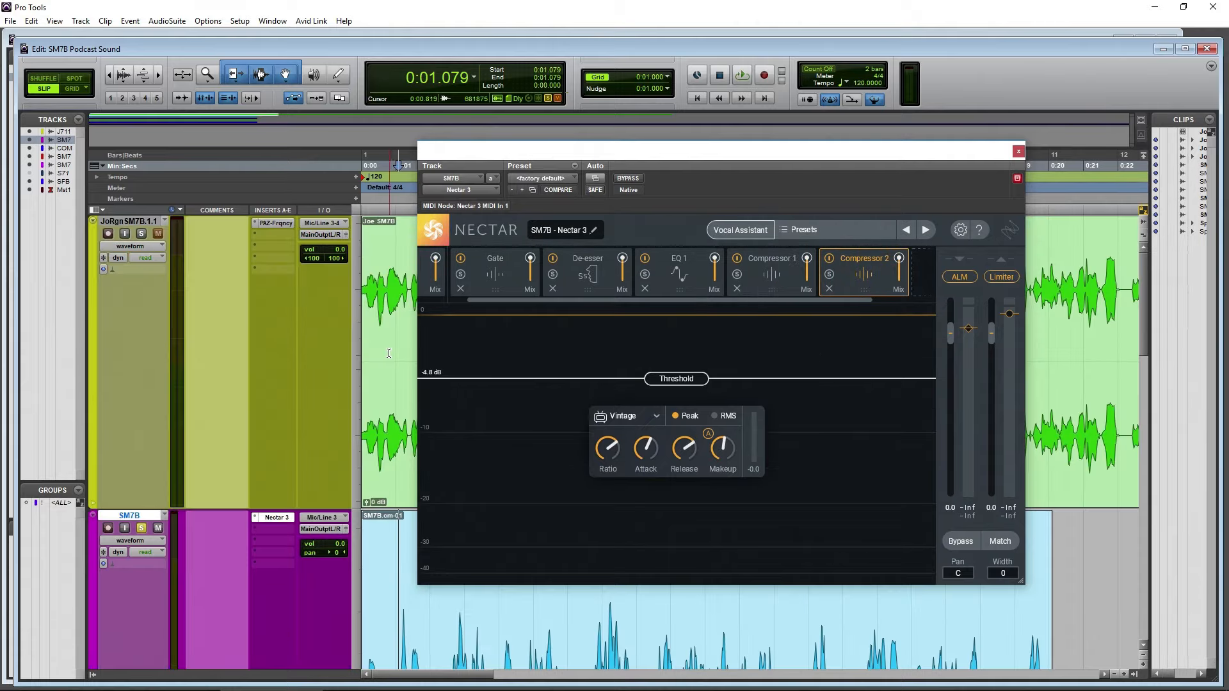
# Add a Bell node near 1 kHz in EQ 1, try a 14.9 dB boost, and set it to -3.4 dB at 1036 Hz with Q 6.7
pyautogui.click(669, 279)
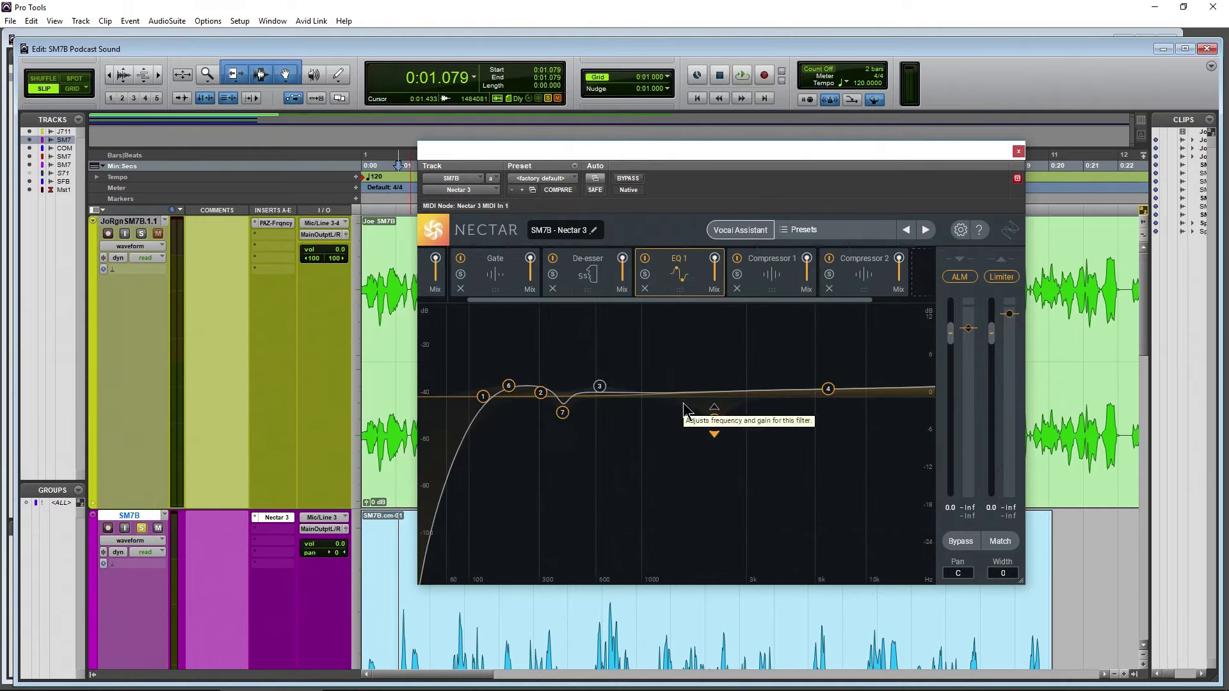
pyautogui.click(642, 393)
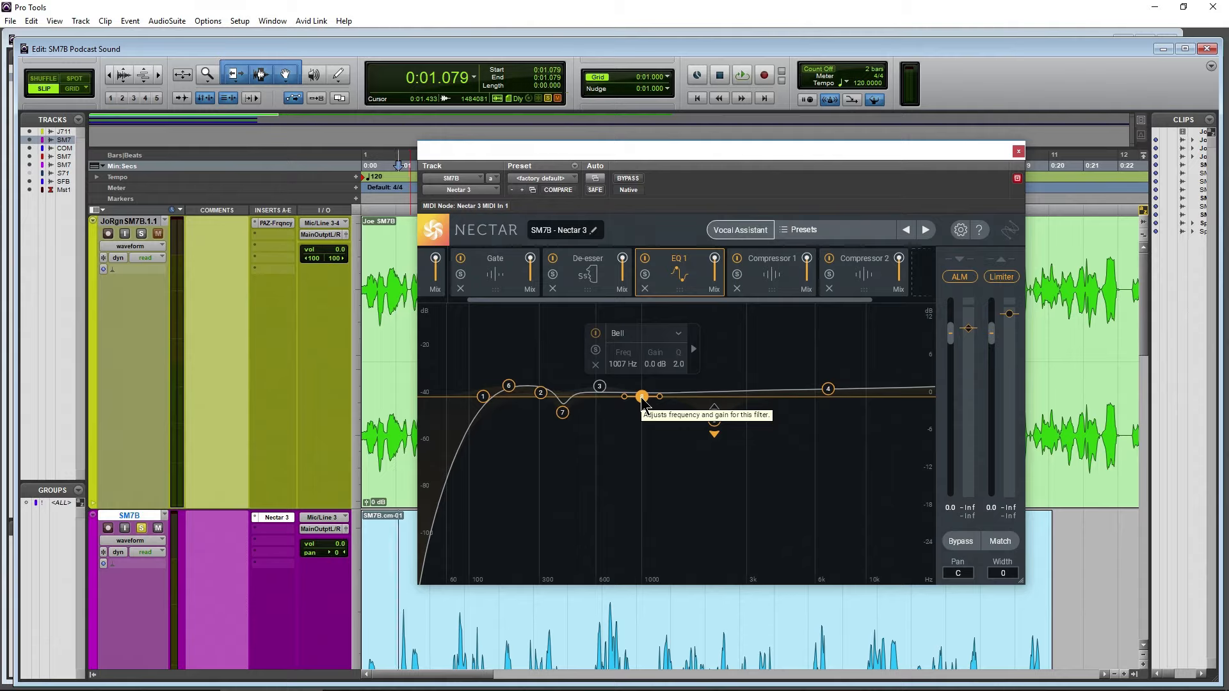
pyautogui.moveTo(642, 397); pyautogui.dragTo(646, 309)
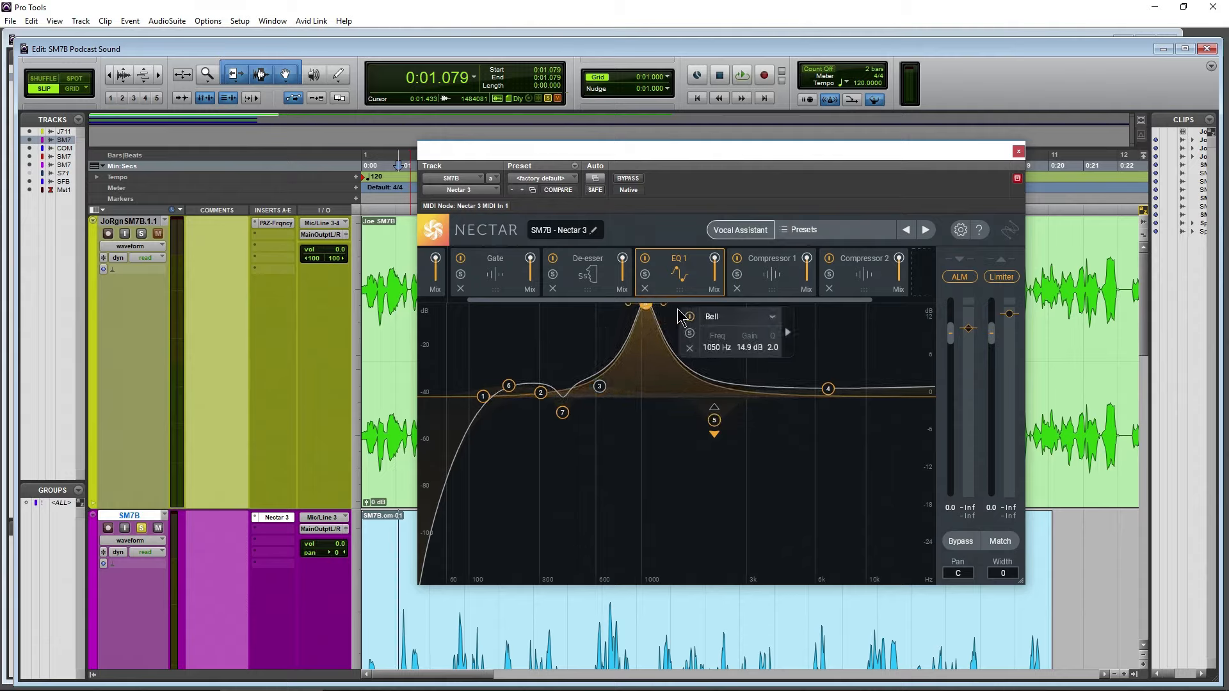
pyautogui.moveTo(646, 308); pyautogui.dragTo(645, 418)
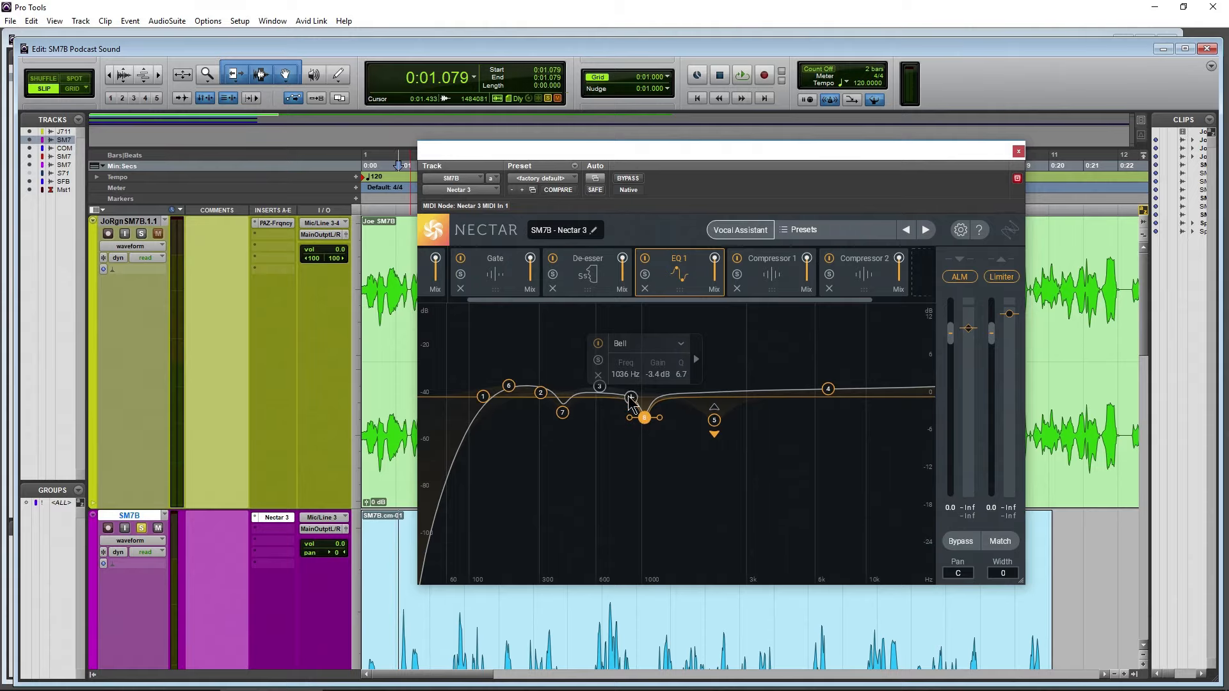
# Play the SM7B clip and compare the gain reduction of Compressor 2 and Compressor 1
pyautogui.click(865, 281)
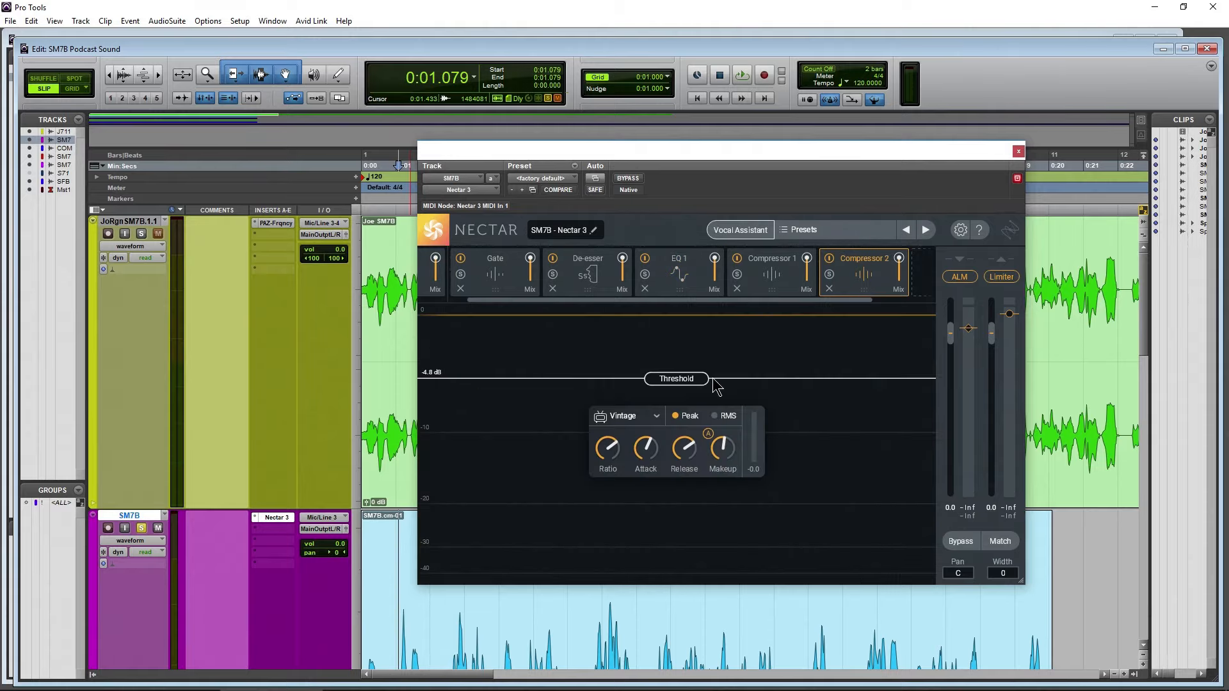
pyautogui.moveTo(663, 155); pyautogui.dragTo(686, 148)
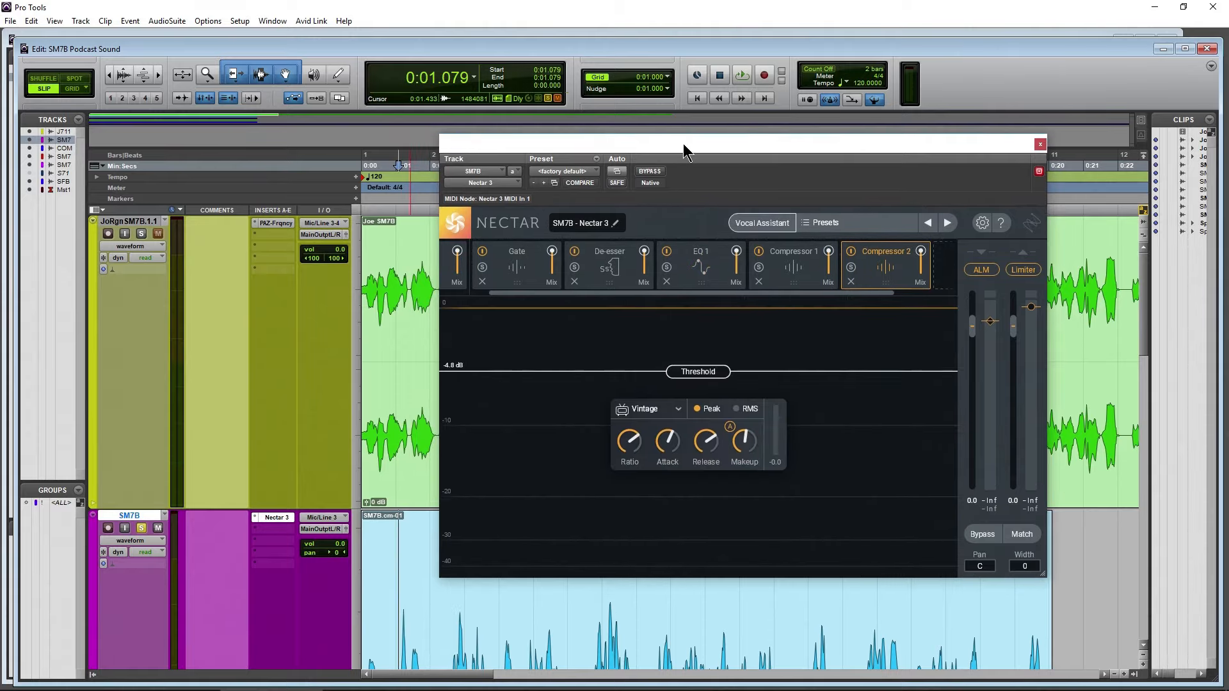
pyautogui.press('space')
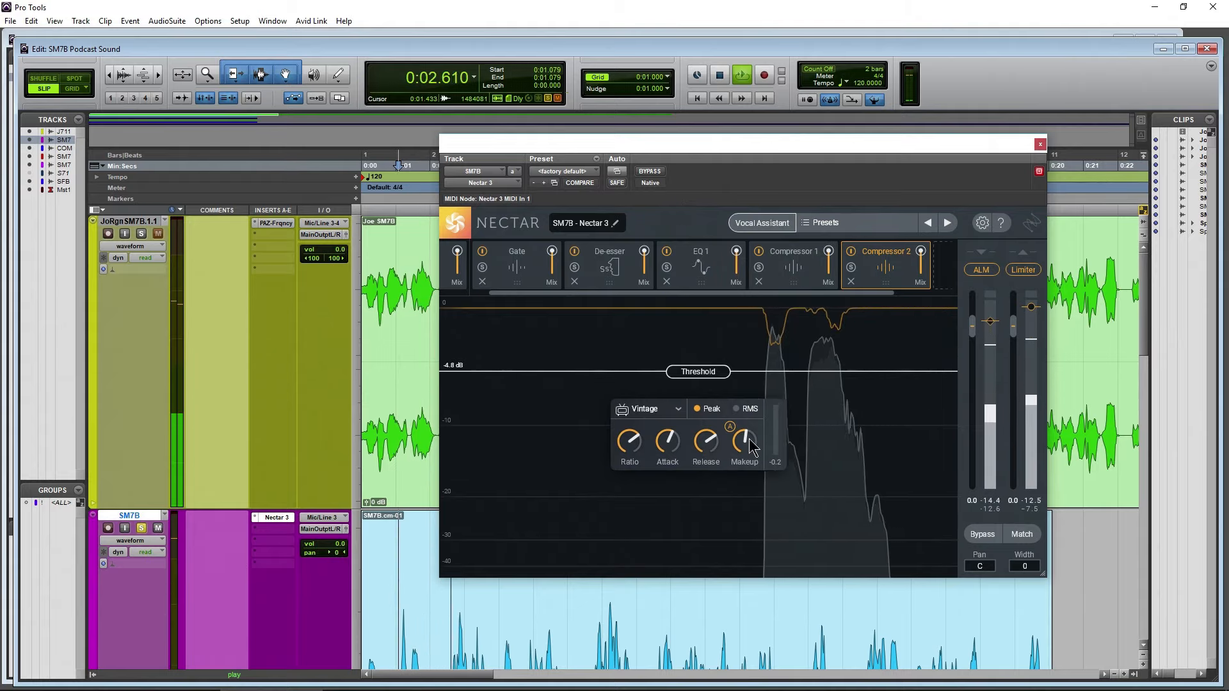
pyautogui.click(793, 269)
pyautogui.moveTo(748, 410)
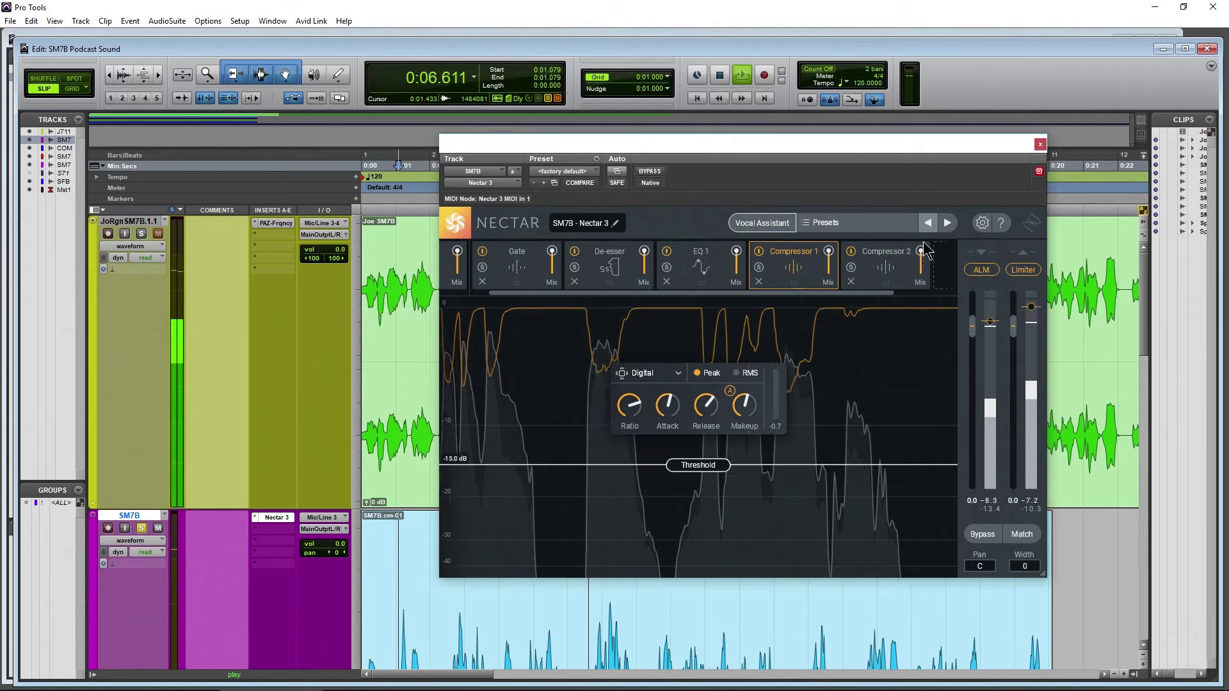
pyautogui.click(886, 267)
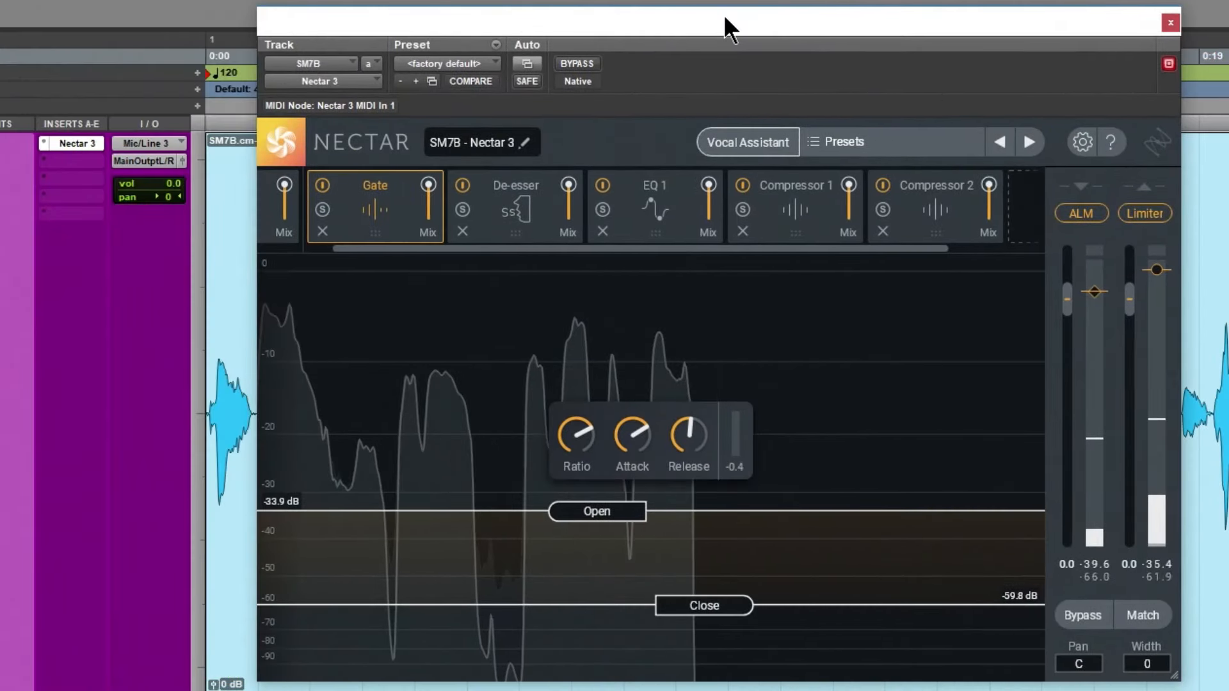
# Go through the chain in order from the De-esser to EQ 1, Compressor 1 and Compressor 2
pyautogui.click(509, 219)
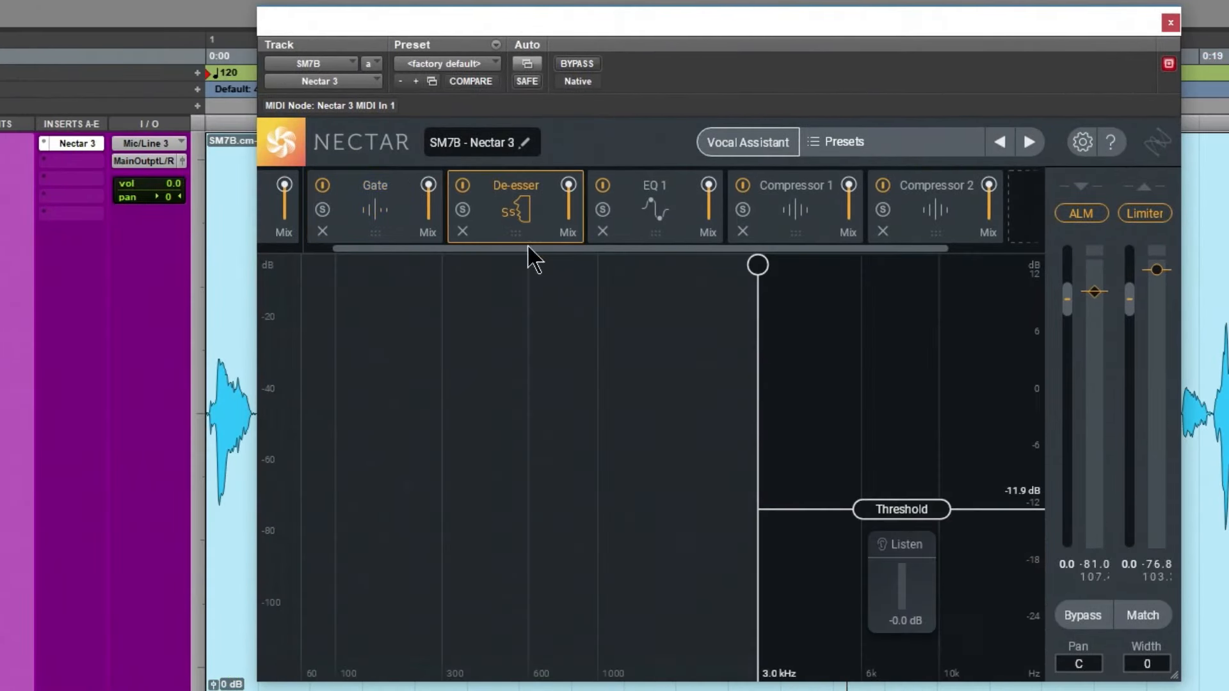
pyautogui.click(666, 229)
pyautogui.click(796, 233)
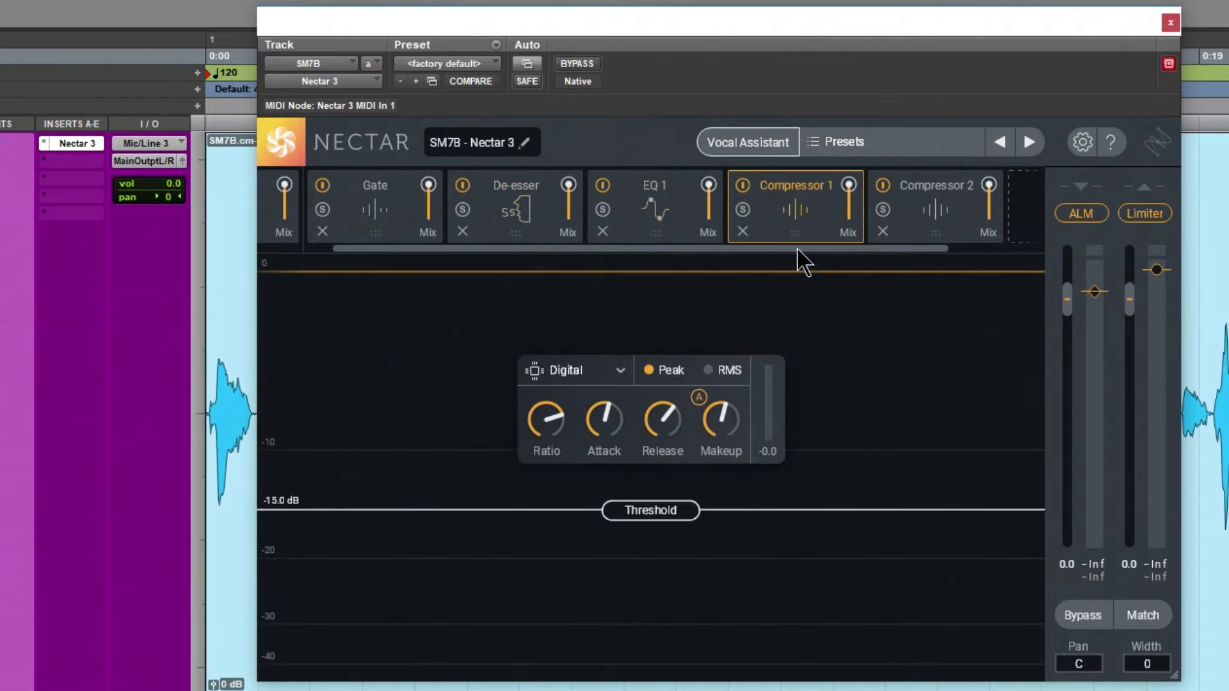
pyautogui.click(903, 231)
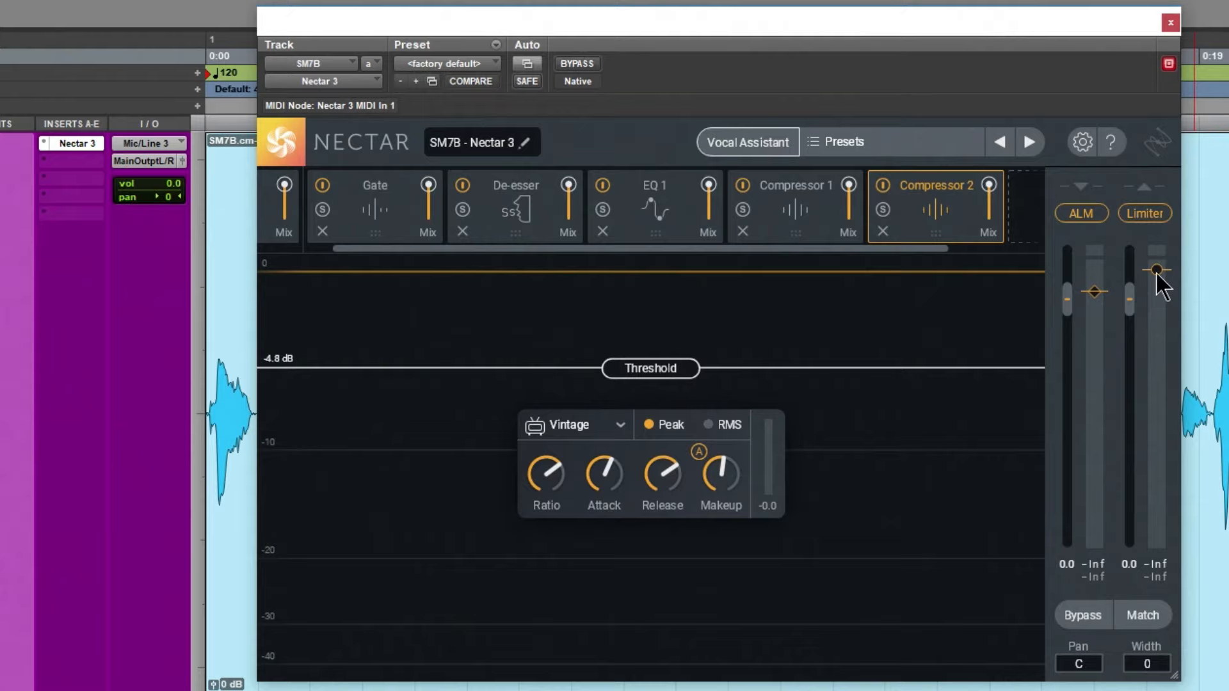
# Set Nectar's Limiter ceiling to -1.3 dB while auditioning the SM7B clip
pyautogui.moveTo(1158, 267); pyautogui.dragTo(1156, 276)
pyautogui.press('space')
pyautogui.moveTo(1156, 275)
pyautogui.mouseDown()
pyautogui.moveTo(1153, 448)
pyautogui.moveTo(1157, 272)
pyautogui.mouseUp()
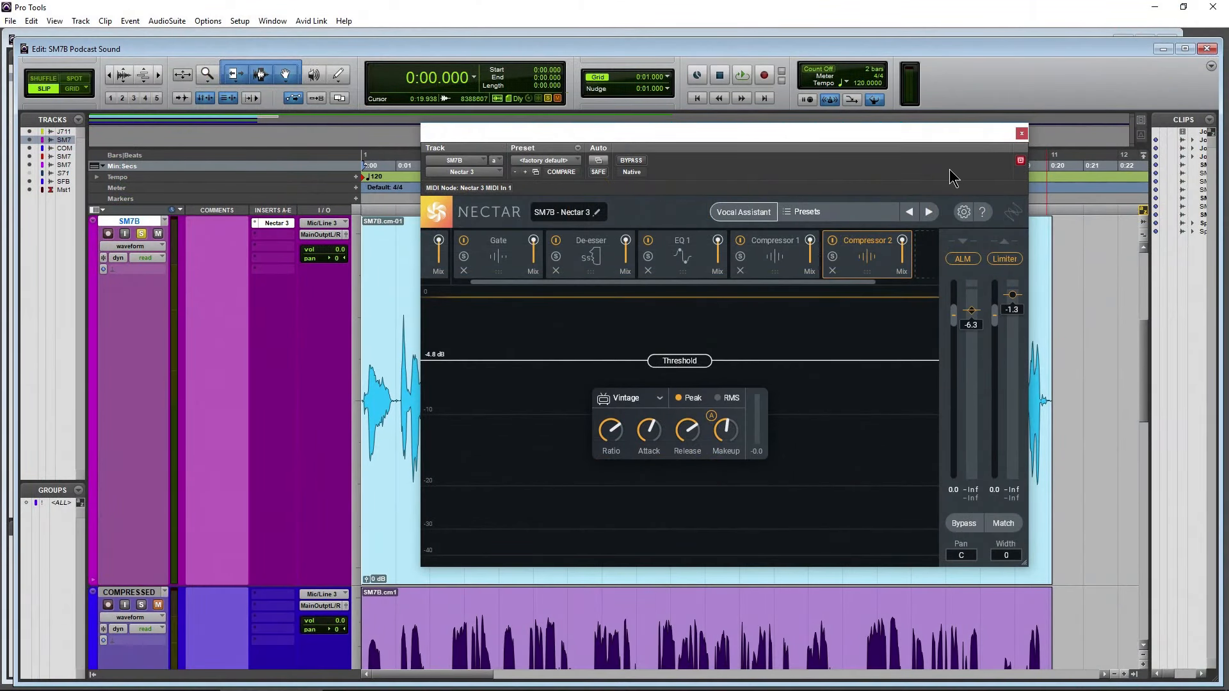
pyautogui.moveTo(882, 139); pyautogui.dragTo(888, 138)
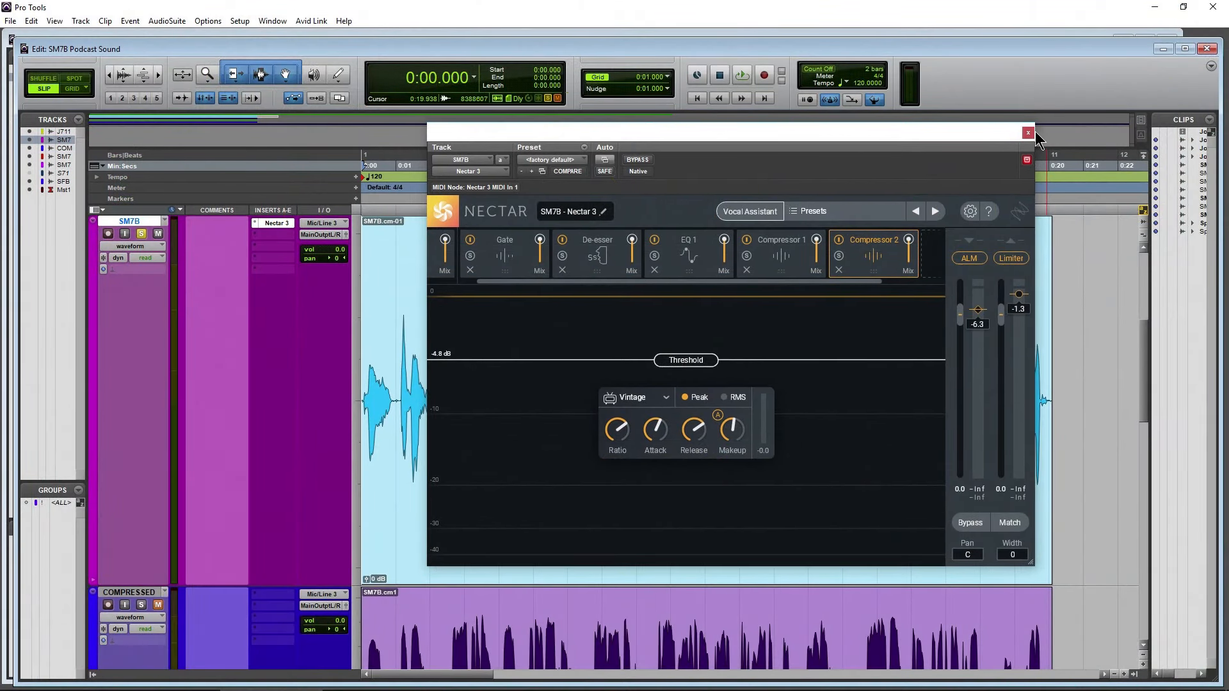
# Close Nectar, solo the SM7B WAVES track and open its L3-LL Ultra limiter in a clear spot
pyautogui.click(1027, 133)
pyautogui.scroll(-3, 97, 393)
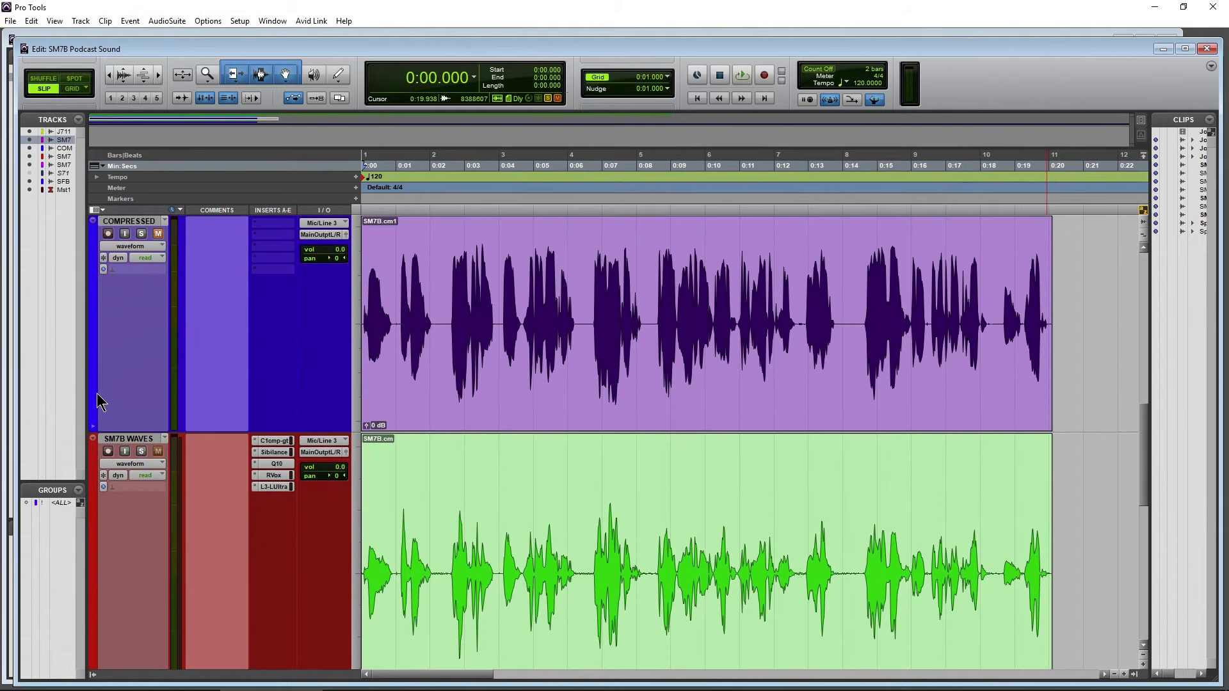
pyautogui.click(141, 451)
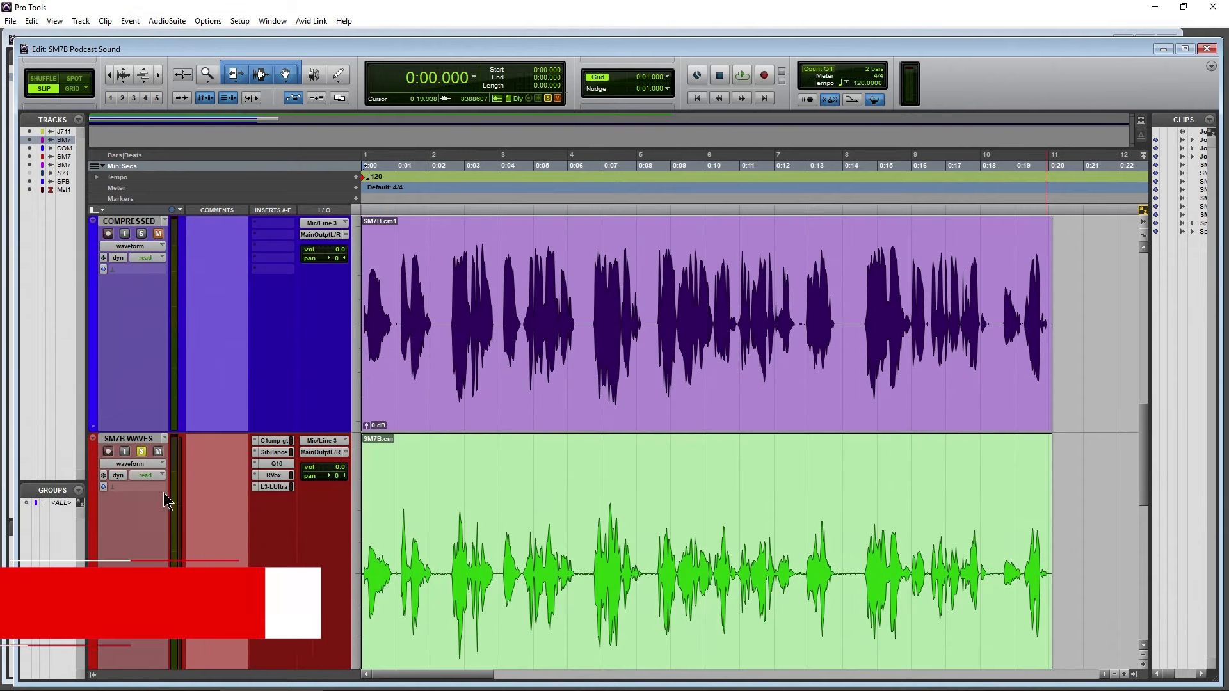
pyautogui.click(272, 487)
pyautogui.moveTo(523, 142); pyautogui.dragTo(636, 219)
# Play the SM7B WAVES clip, set L3-LL Ultra's Threshold to -2.5 and Out Ceiling to -1.5, and lower the Threshold further
pyautogui.press('space')
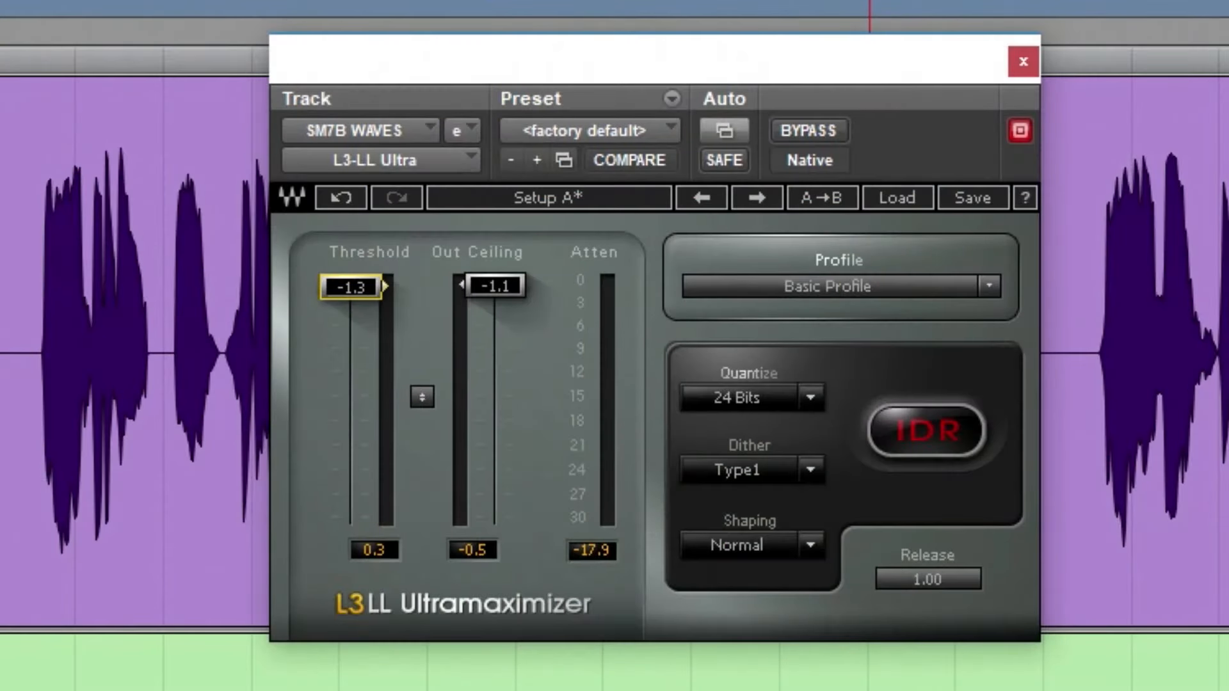
pyautogui.moveTo(351, 287)
pyautogui.mouseDown()
pyautogui.moveTo(351, 431)
pyautogui.moveTo(350, 297)
pyautogui.mouseUp()
pyautogui.moveTo(513, 293); pyautogui.dragTo(501, 287)
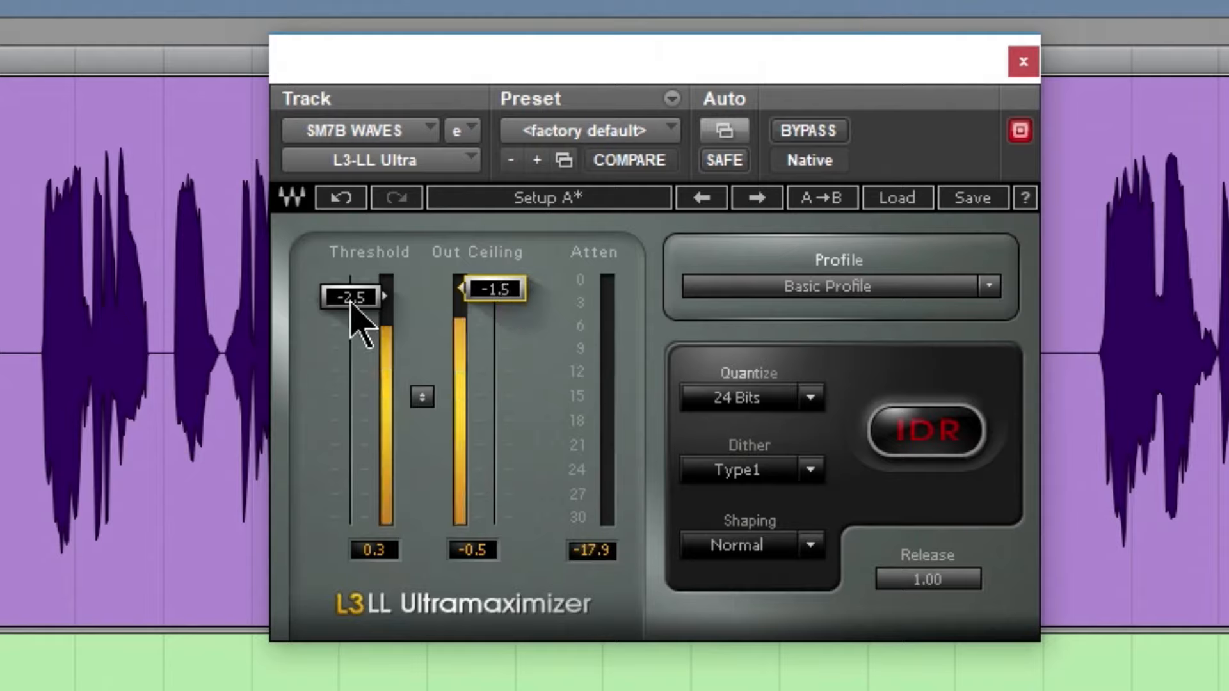
pyautogui.moveTo(352, 298); pyautogui.dragTo(351, 328)
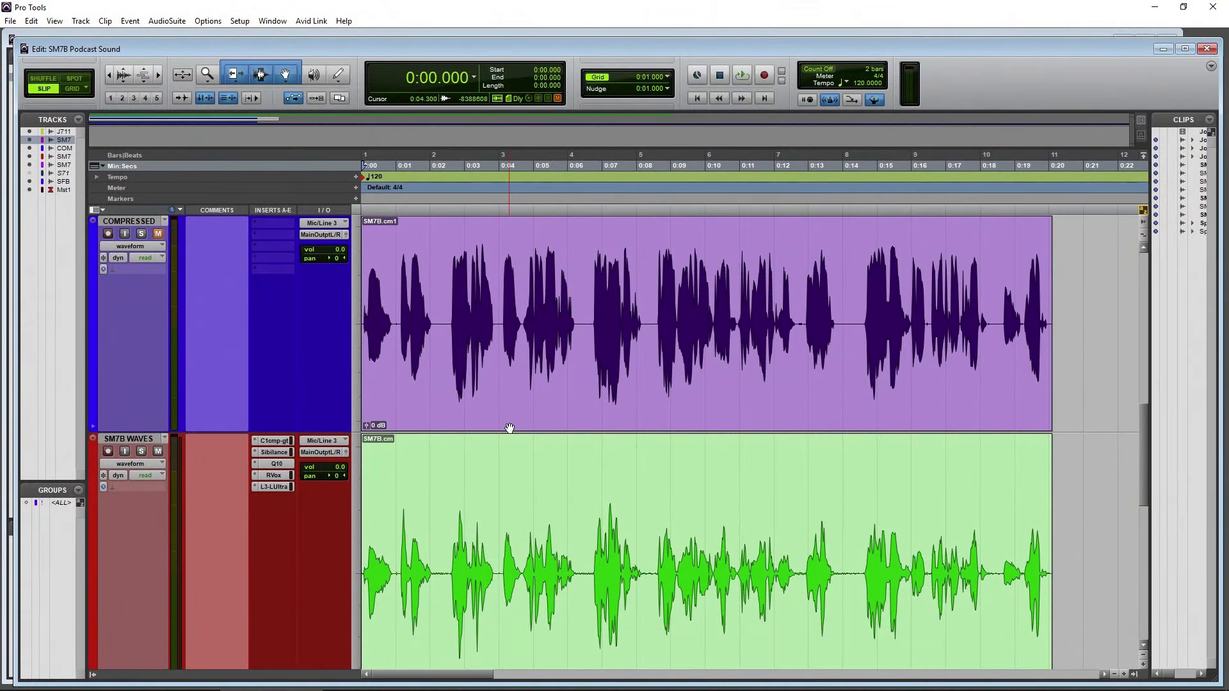
# Examine the full Spring Future Bass waveform at several display heights to inspect its limited peaks
pyautogui.scroll(-5, 509, 428)
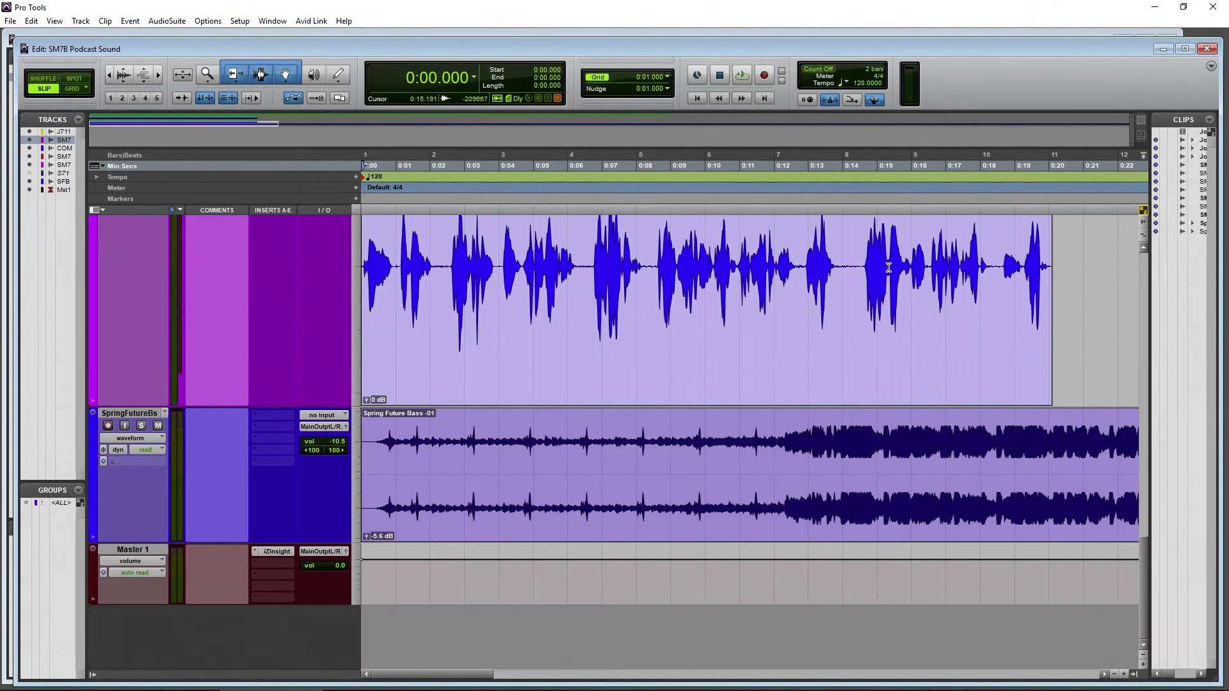
pyautogui.click(951, 186)
pyautogui.click(110, 75)
pyautogui.click(110, 75)
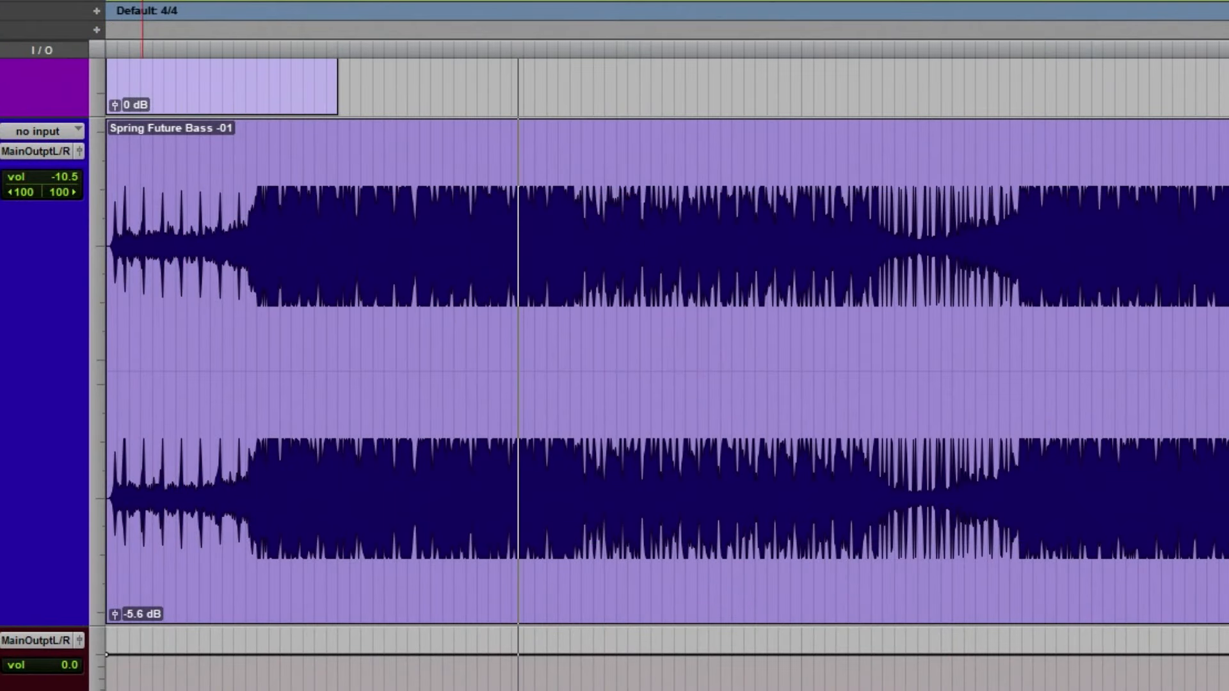
pyautogui.hotkey('ctrl', 'alt', ']')
pyautogui.hotkey('ctrl', 'alt', ']')
pyautogui.hotkey('ctrl', 'alt', ']')
pyautogui.hotkey('ctrl', 'alt', ']')
pyautogui.hotkey('ctrl', 'alt', '[')
pyautogui.hotkey('ctrl', 'alt', '[')
pyautogui.hotkey('ctrl', 'alt', ']')
pyautogui.hotkey('ctrl', 'alt', ']')
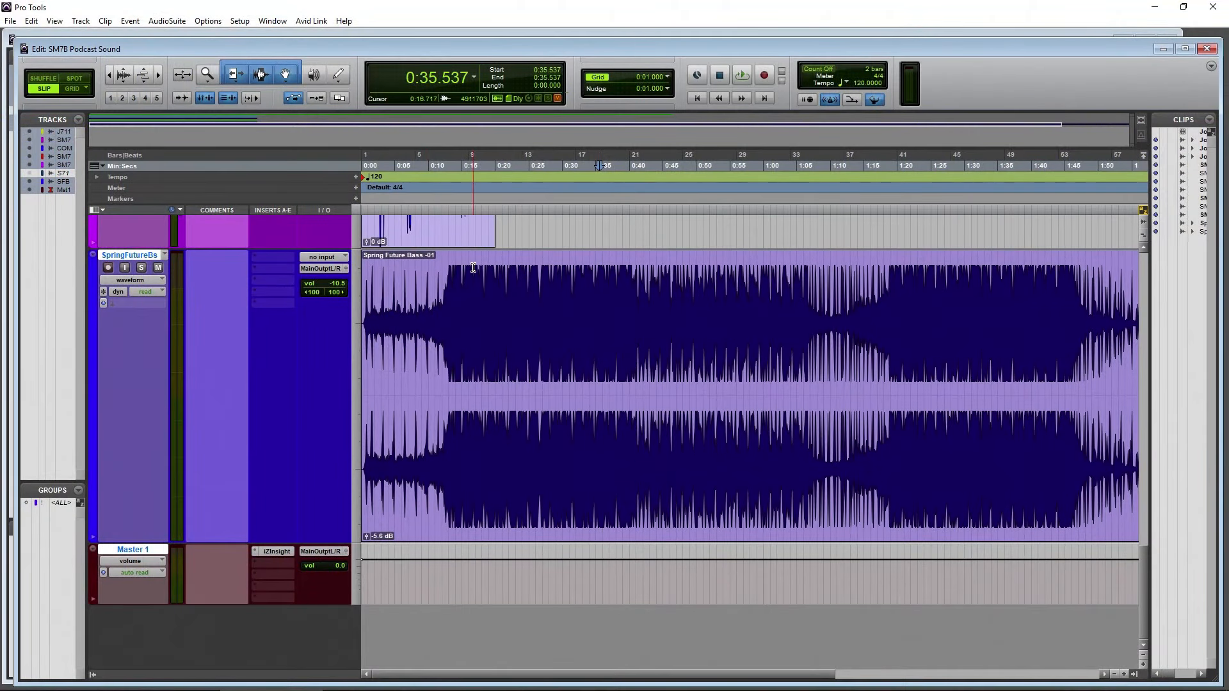
pyautogui.moveTo(473, 267); pyautogui.dragTo(997, 288)
pyautogui.click(484, 296)
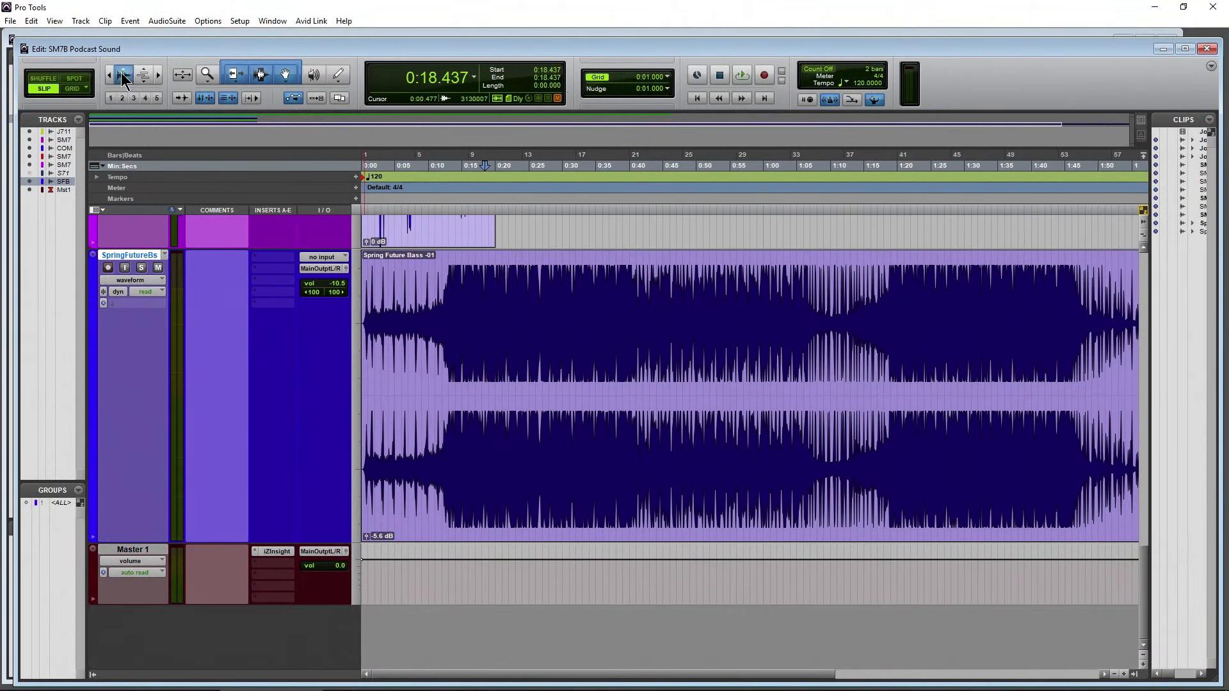
pyautogui.moveTo(121, 72)
pyautogui.mouseDown()
pyautogui.moveTo(117, 88)
pyautogui.moveTo(120, 79)
pyautogui.mouseUp()
# Reopen Nectar 3 on the SM7B track, solo the track, and return the playhead to the start with the clip's opening enlarged
pyautogui.scroll(10, 235, 444)
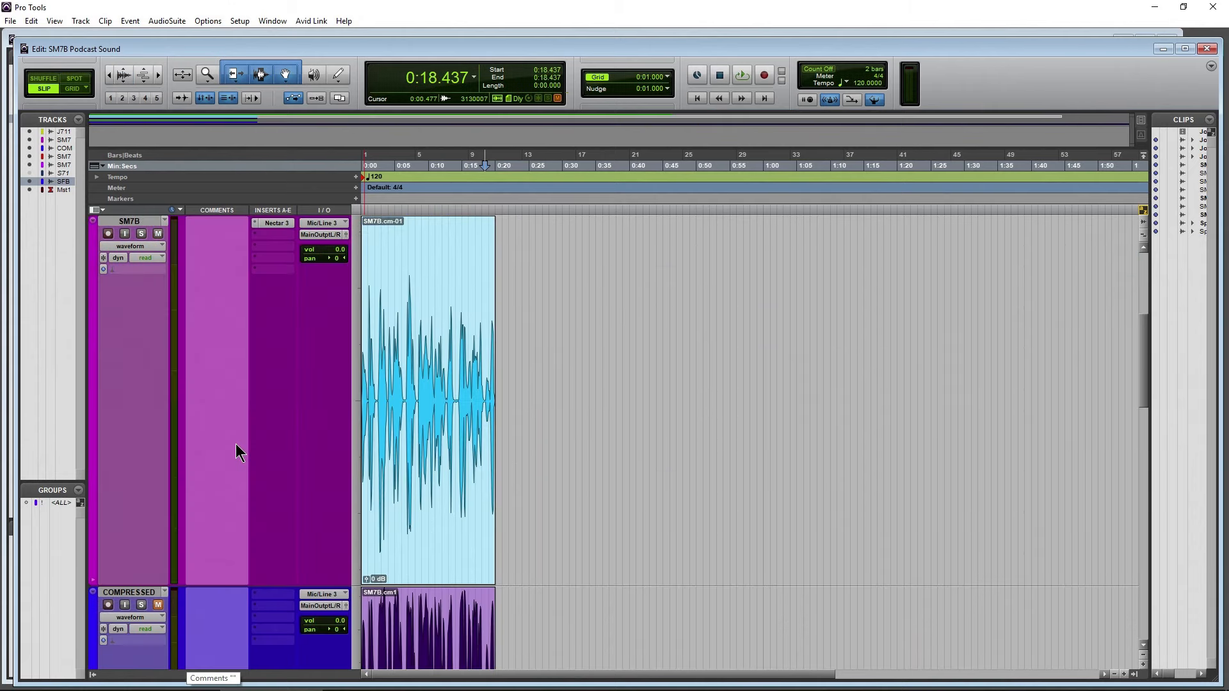
pyautogui.click(272, 224)
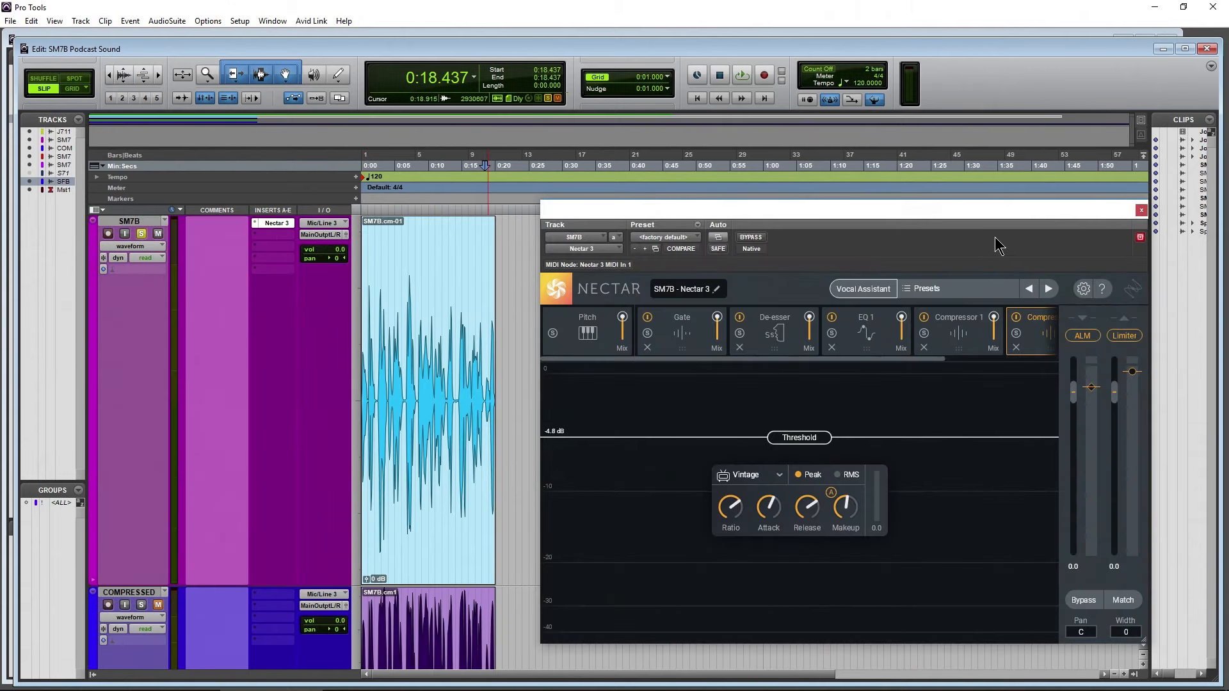
pyautogui.moveTo(984, 213); pyautogui.dragTo(901, 195)
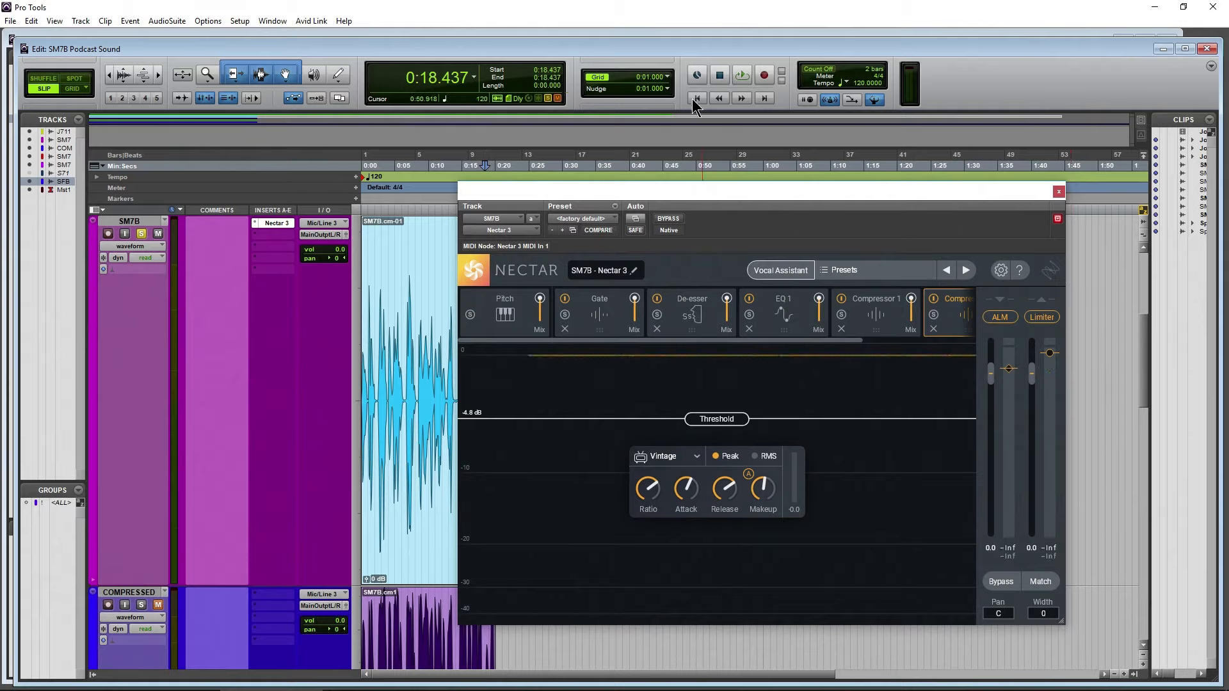
pyautogui.moveTo(692, 198); pyautogui.dragTo(728, 191)
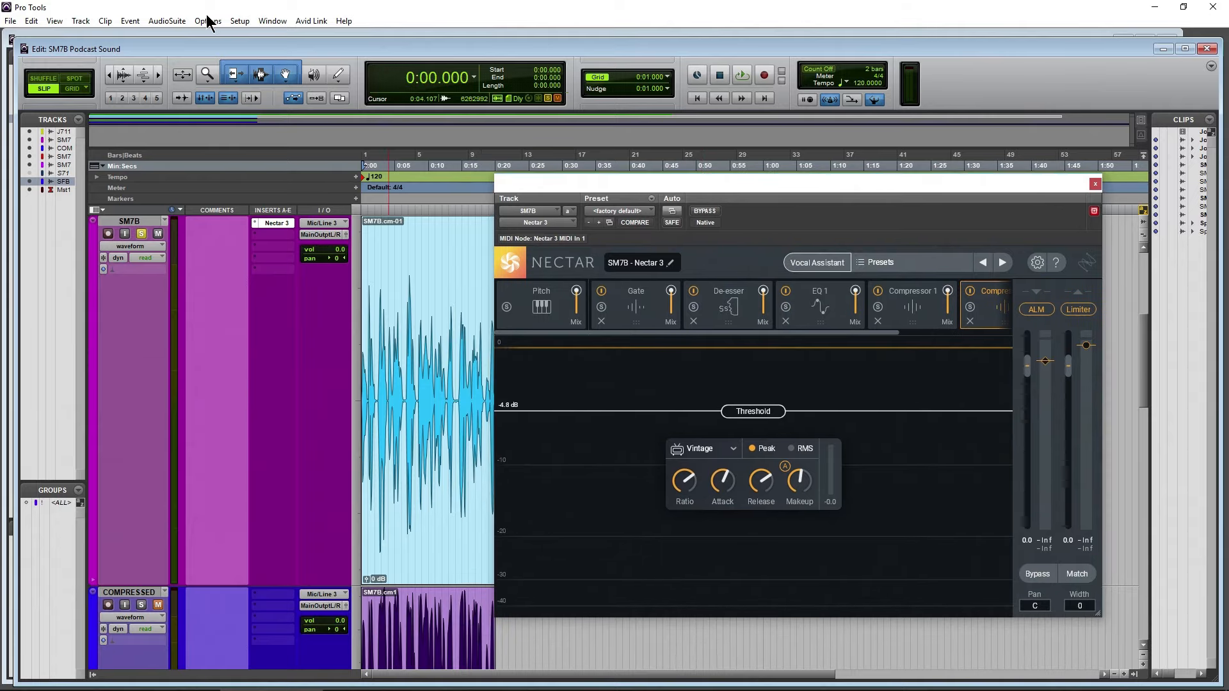
pyautogui.click(158, 75)
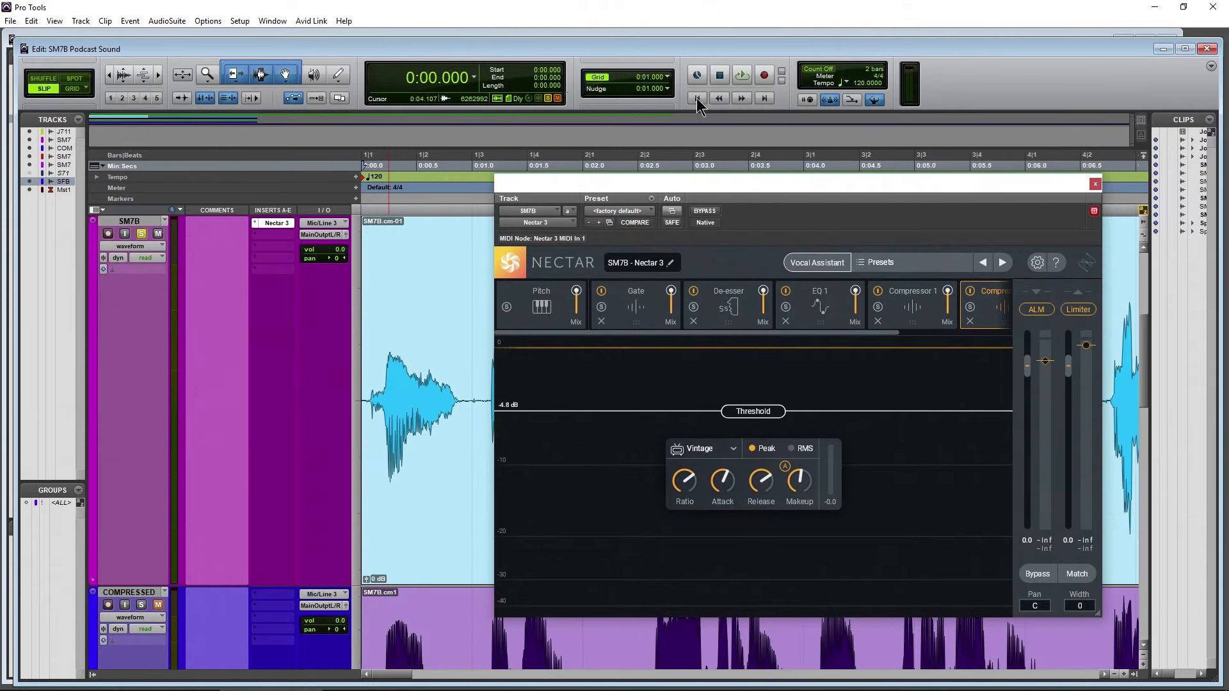
# Zoom the timeline out, solo the JoRgn SM7B.1.1 reference track and play it from the start
pyautogui.moveTo(684, 185); pyautogui.dragTo(698, 158)
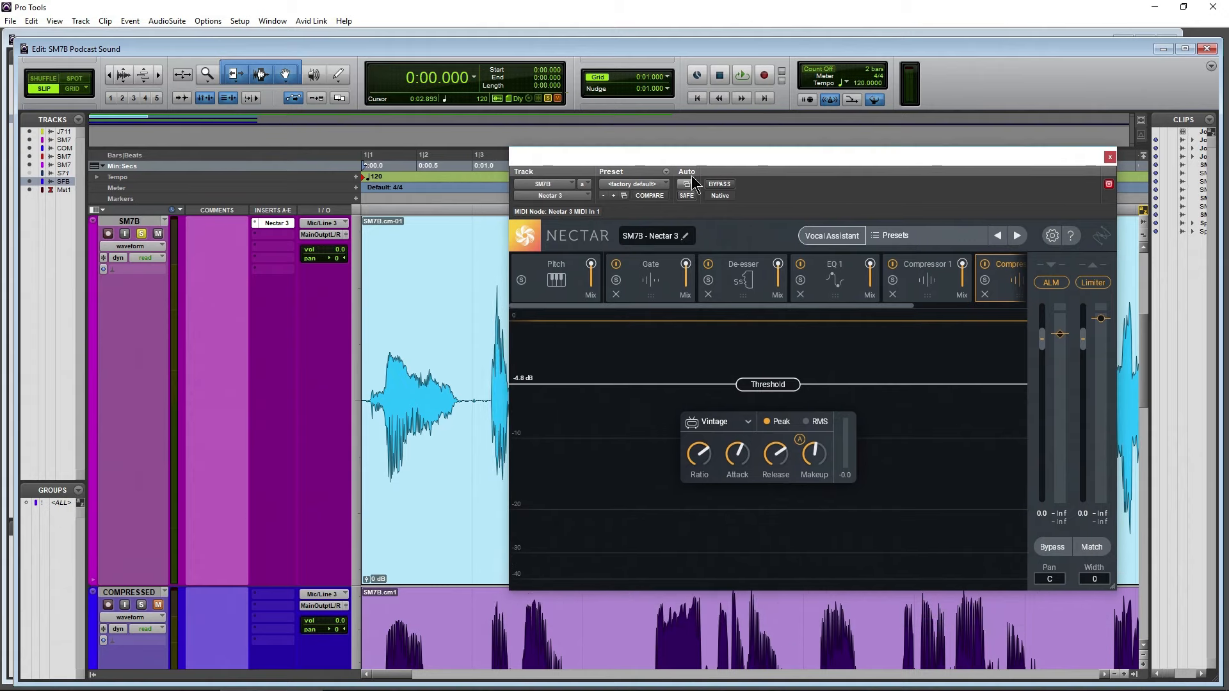
pyautogui.scroll(5, 139, 256)
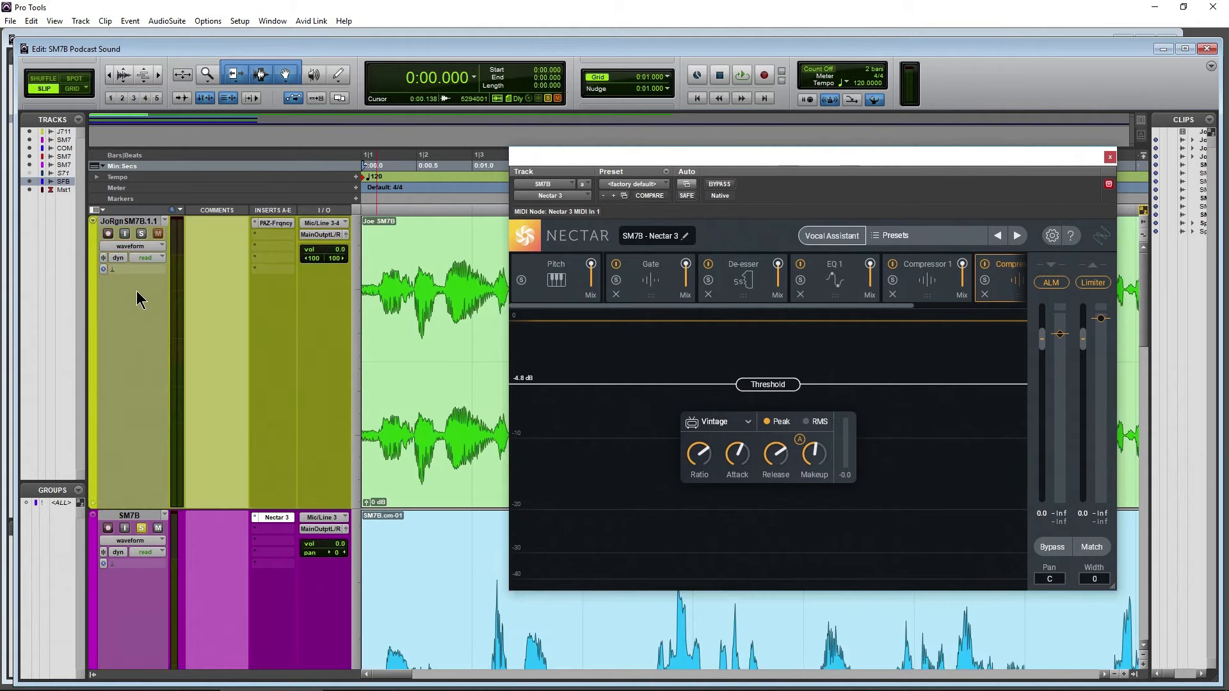
pyautogui.click(109, 76)
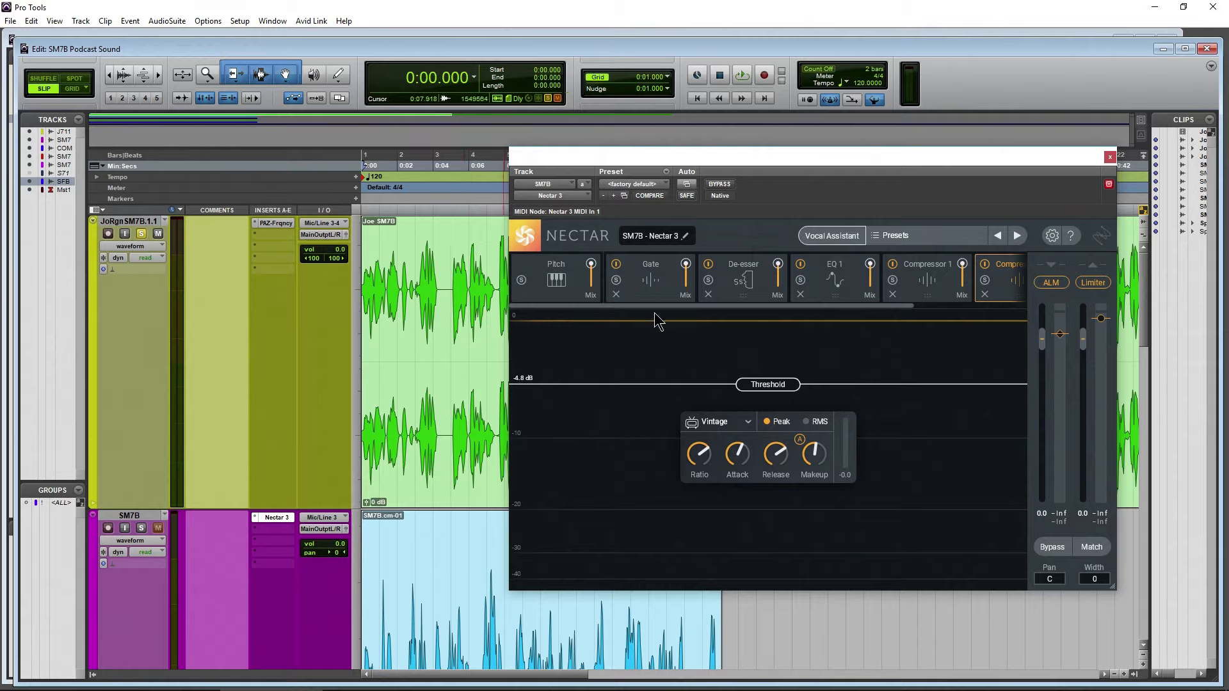
pyautogui.press('space')
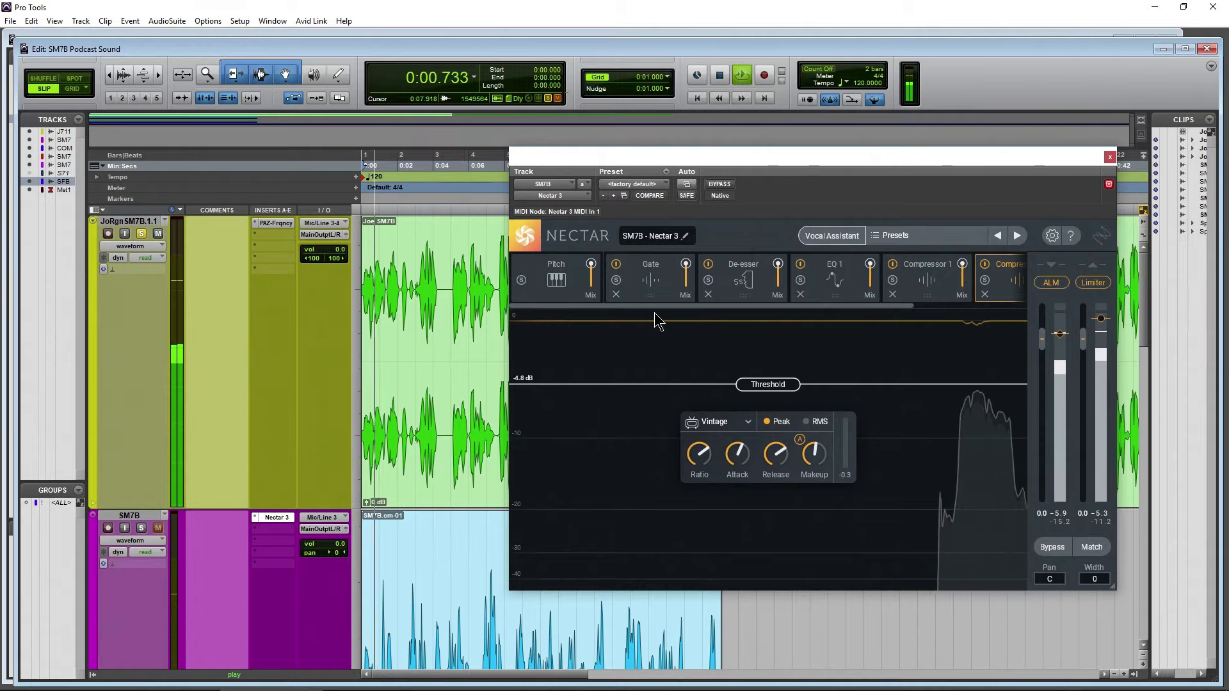
# Close Nectar 3 and play the soloed SM7B track from the start to compare it with the reference
pyautogui.click(1110, 157)
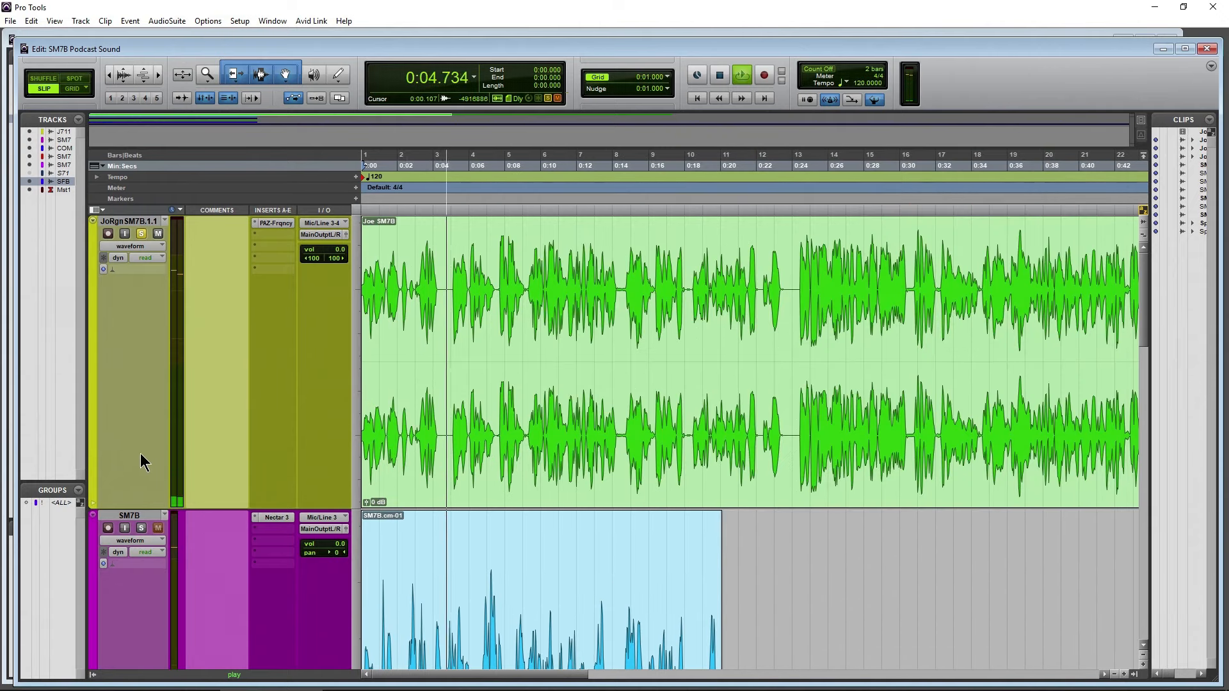
pyautogui.click(141, 528)
pyautogui.press('space')
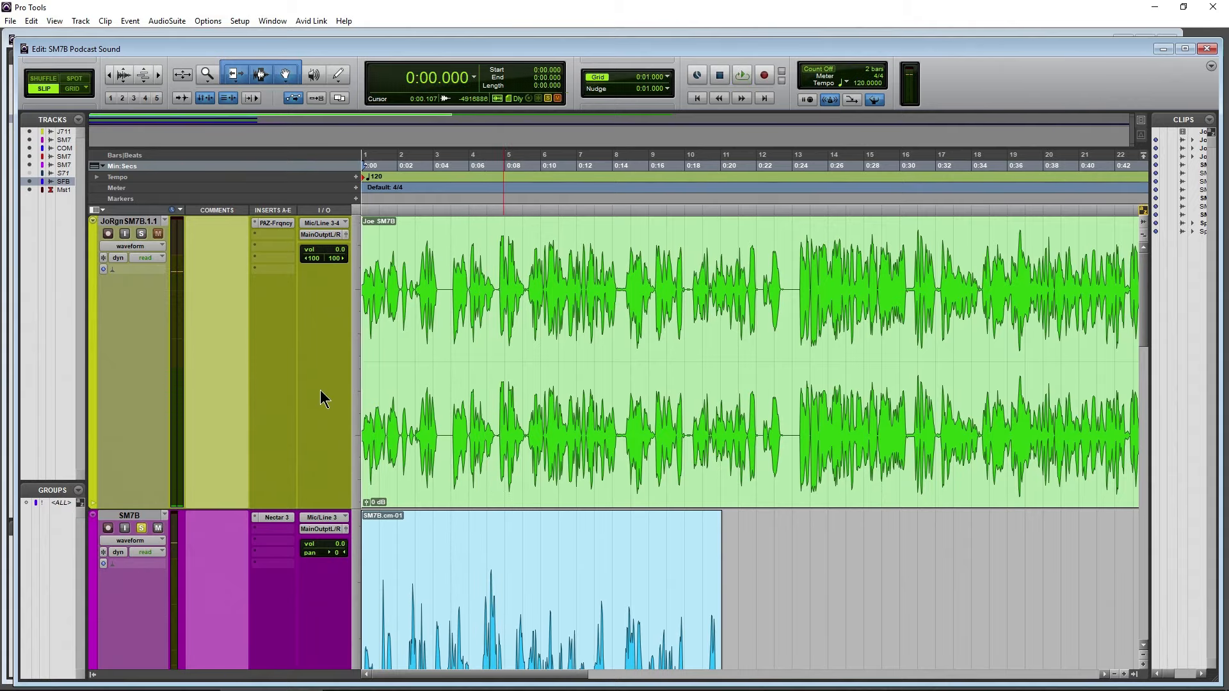
pyautogui.press('space')
pyautogui.scroll(-5, 320, 398)
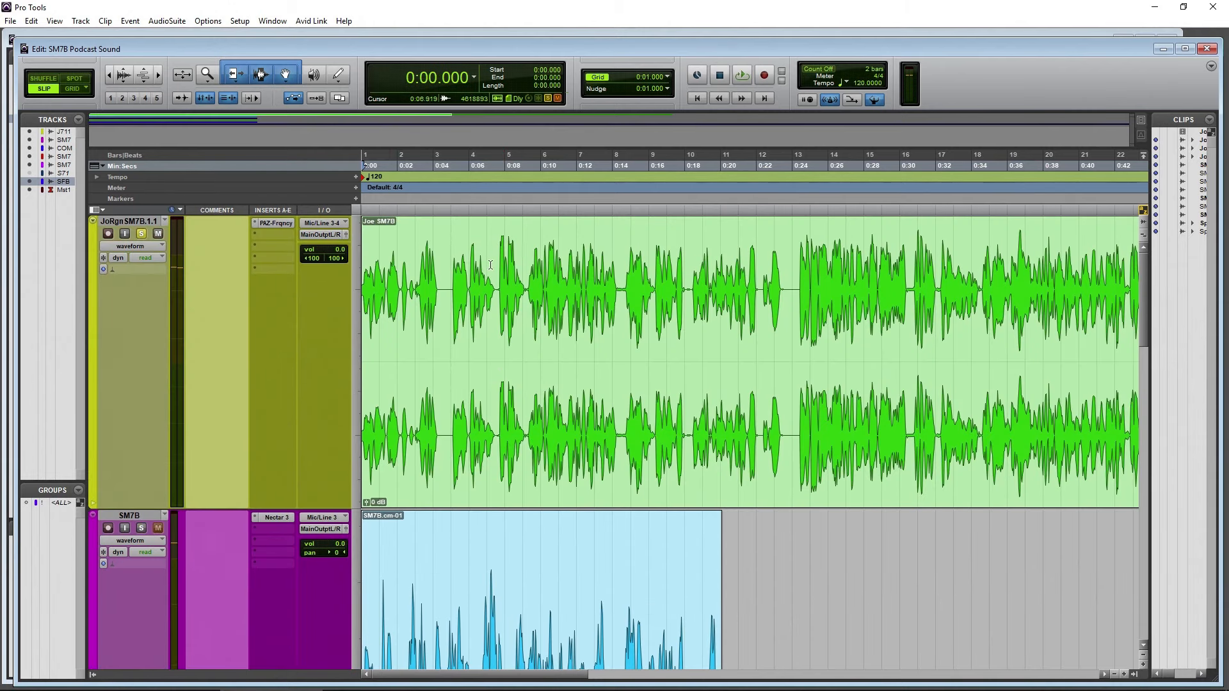
# Play the JoRgn SM7B.1.1 track from about 9.3 s, followed by the soloed SM7B track from the same spot
pyautogui.click(532, 252)
pyautogui.press('space')
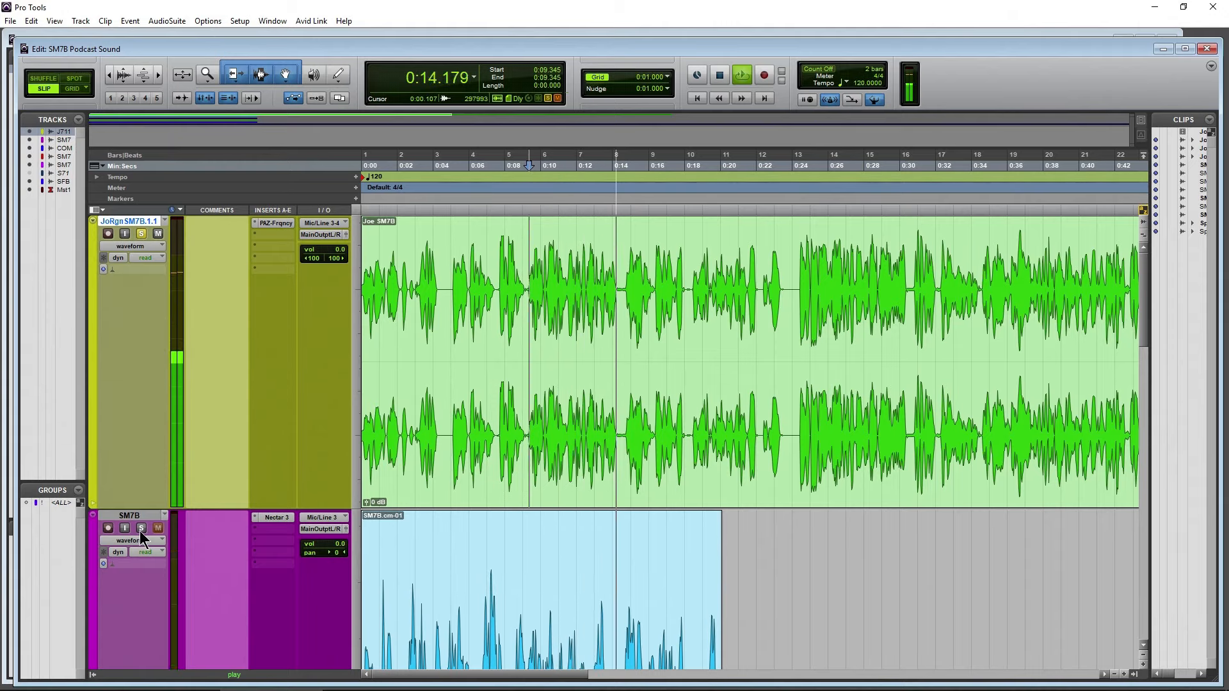
pyautogui.press('space')
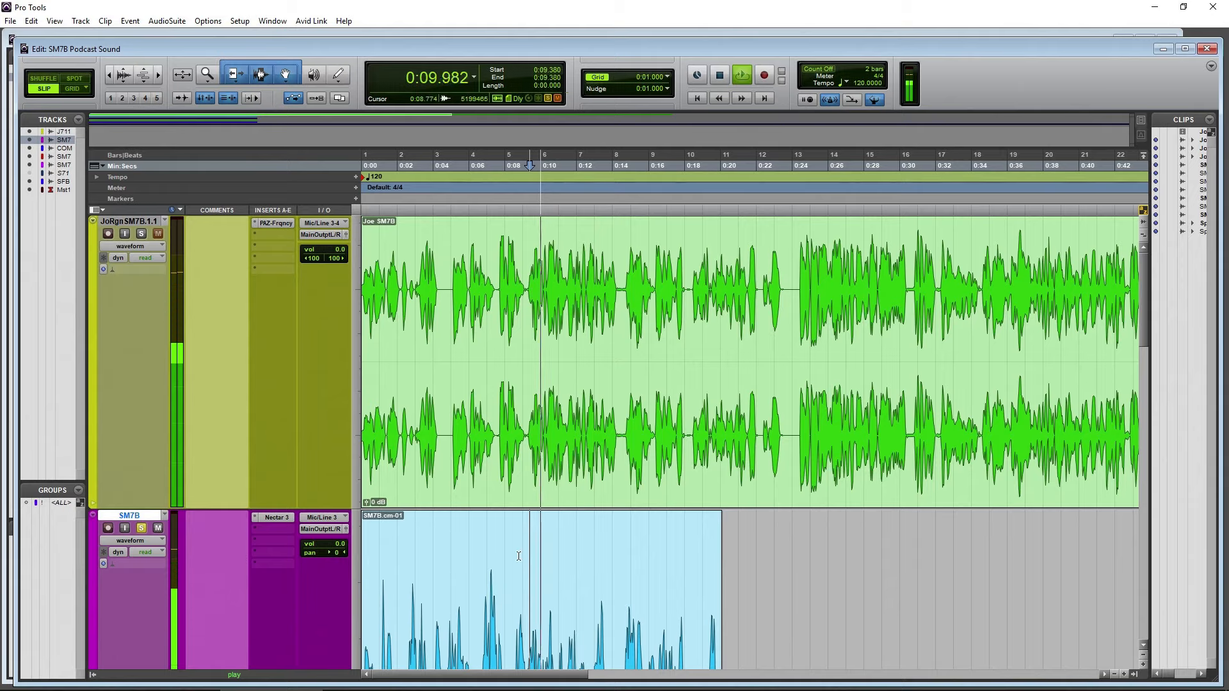
pyautogui.scroll(-5, 519, 556)
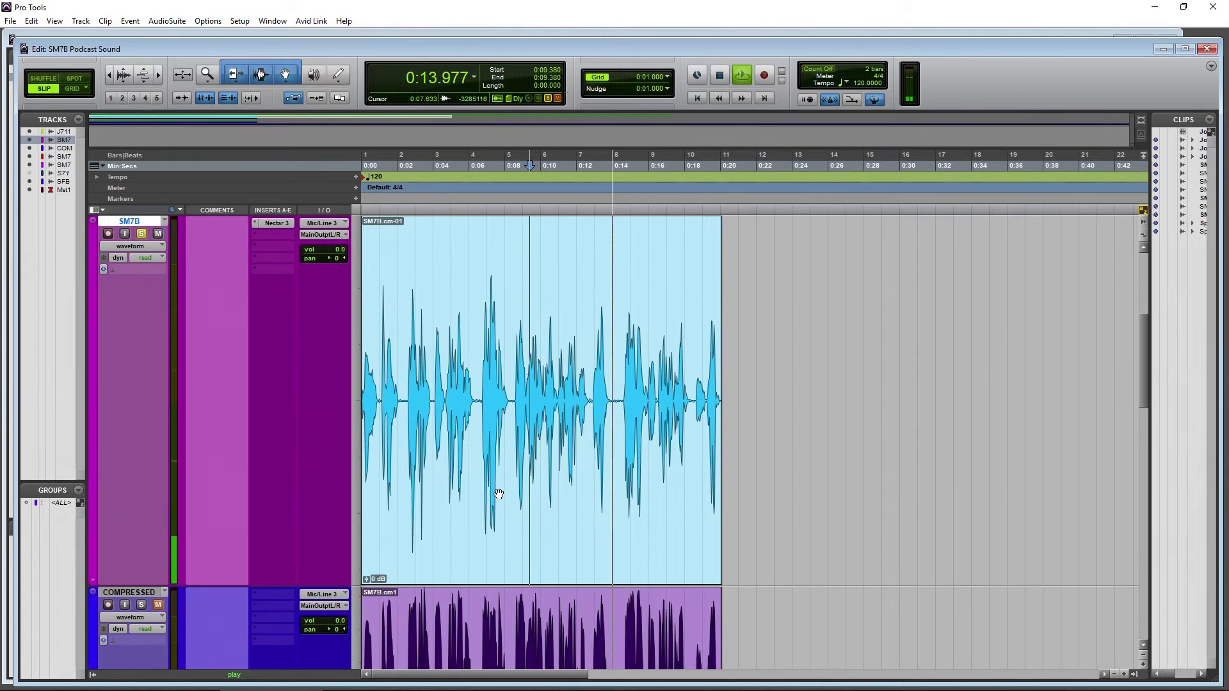
pyautogui.press('space')
# Reopen Nectar 3 on the SM7B track, nudge its window up and inspect the low-end band 1 in EQ 1
pyautogui.click(274, 224)
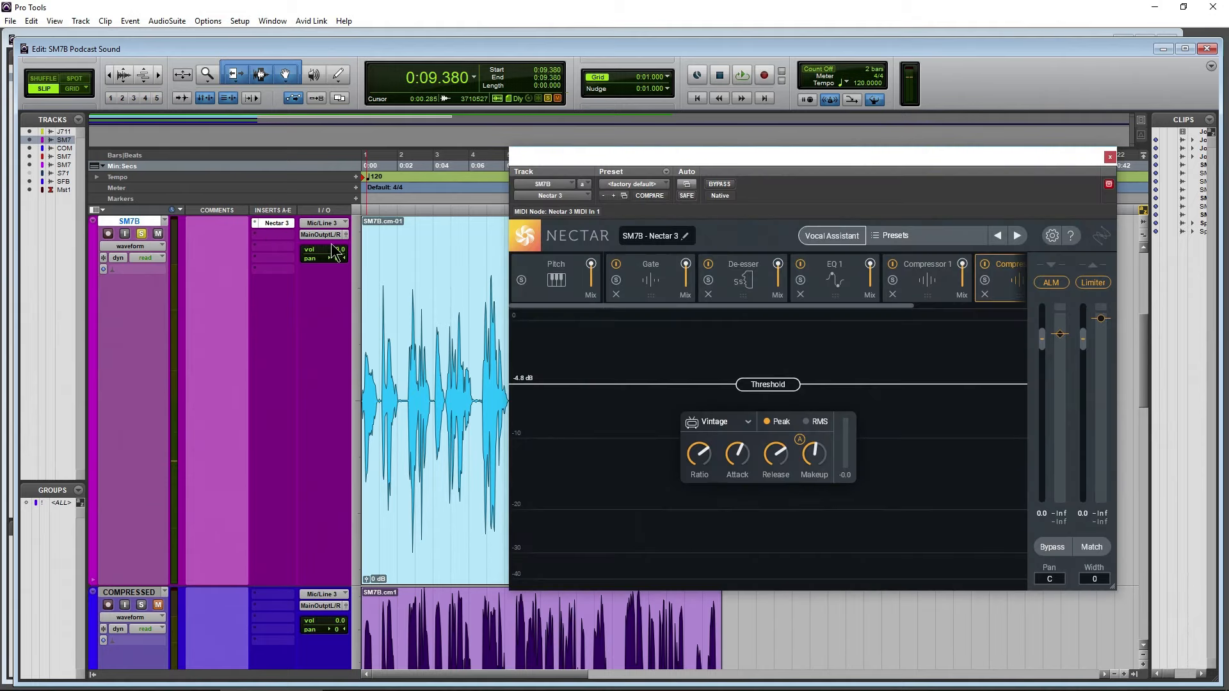
pyautogui.moveTo(815, 165); pyautogui.dragTo(809, 156)
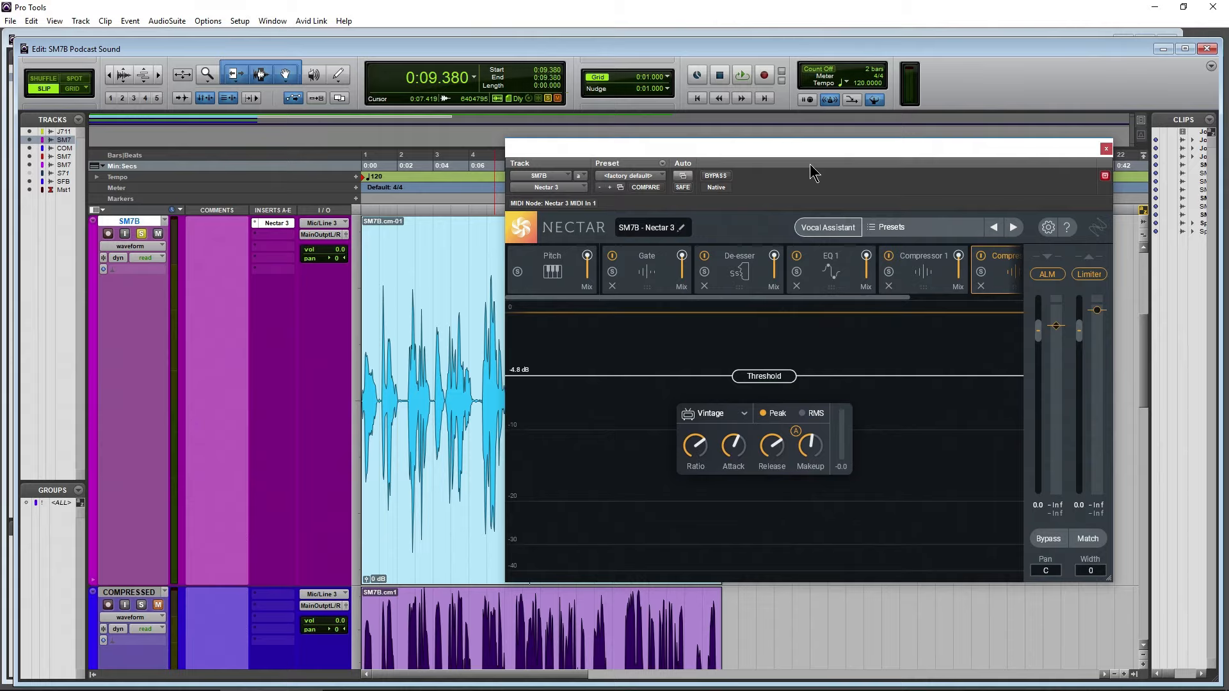
pyautogui.click(818, 279)
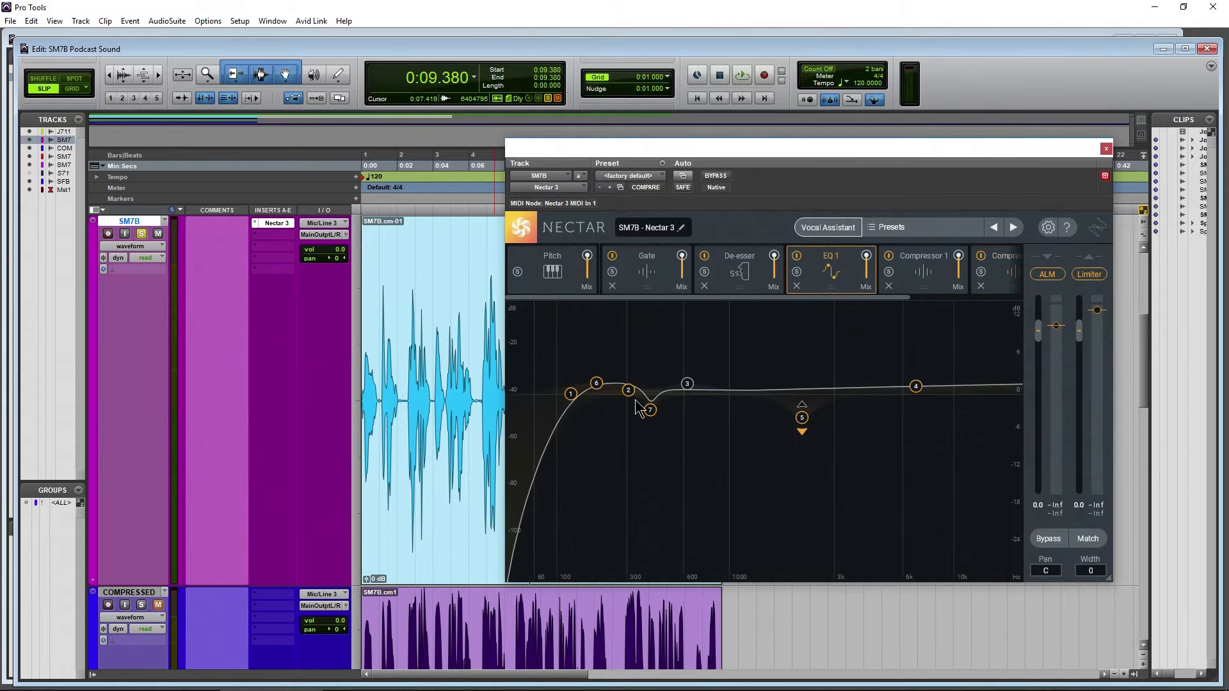
pyautogui.click(571, 395)
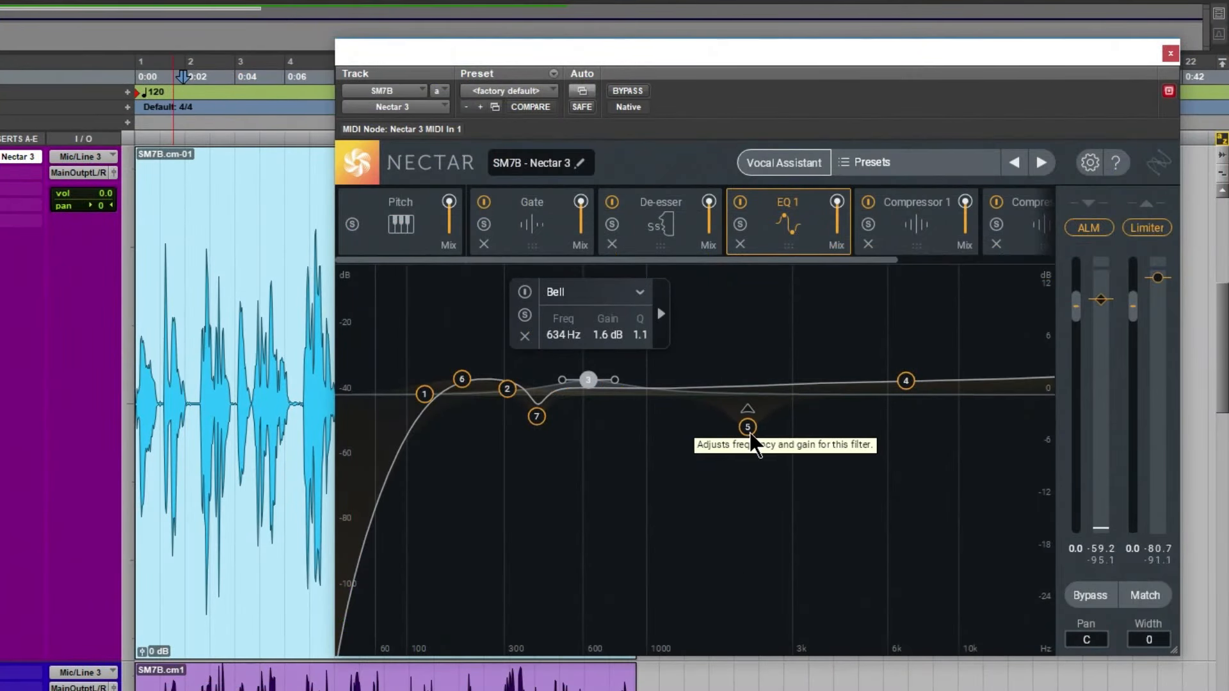
# Bypass band 5 in EQ 1 and play from about 1.9 s to compare the SM7B sound with the JoRgn reference
pyautogui.click(747, 428)
pyautogui.click(684, 323)
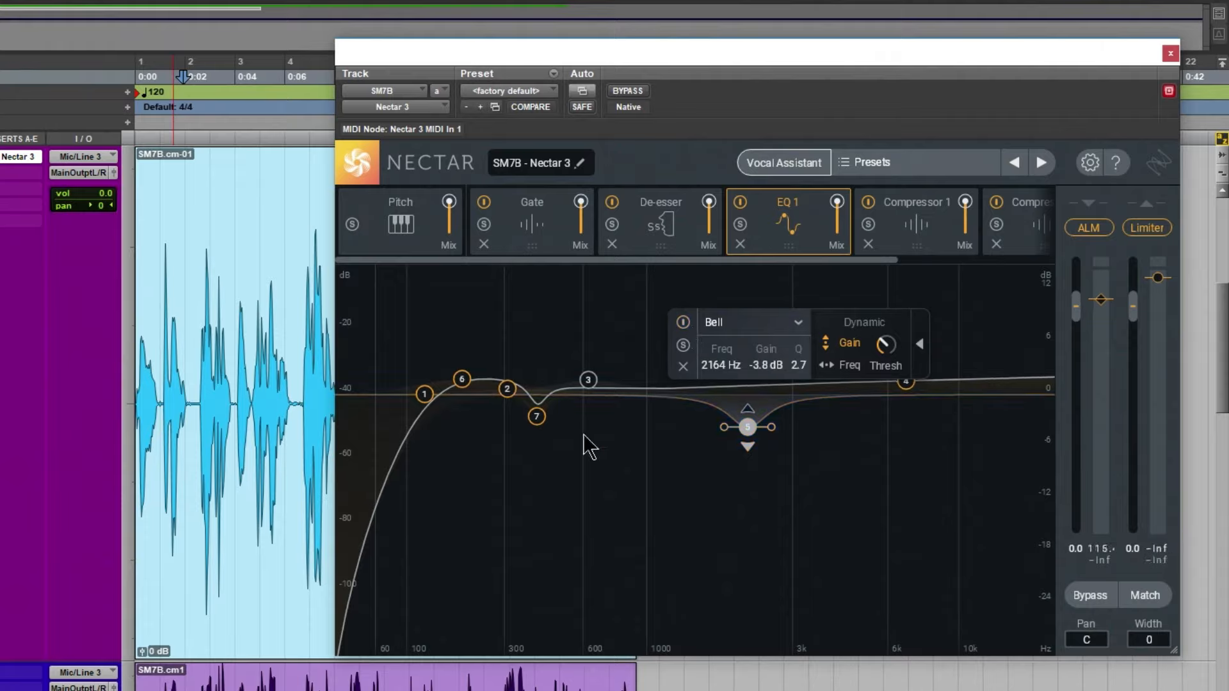
pyautogui.press('space')
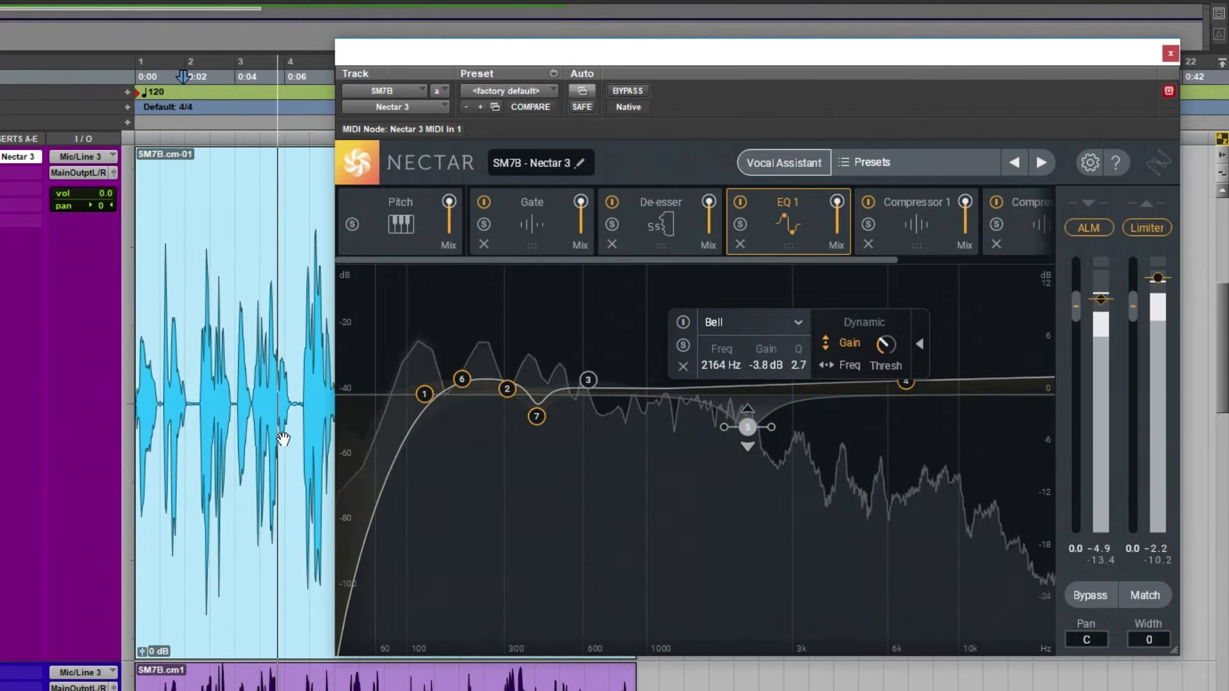
pyautogui.press('space')
pyautogui.scroll(3, 168, 416)
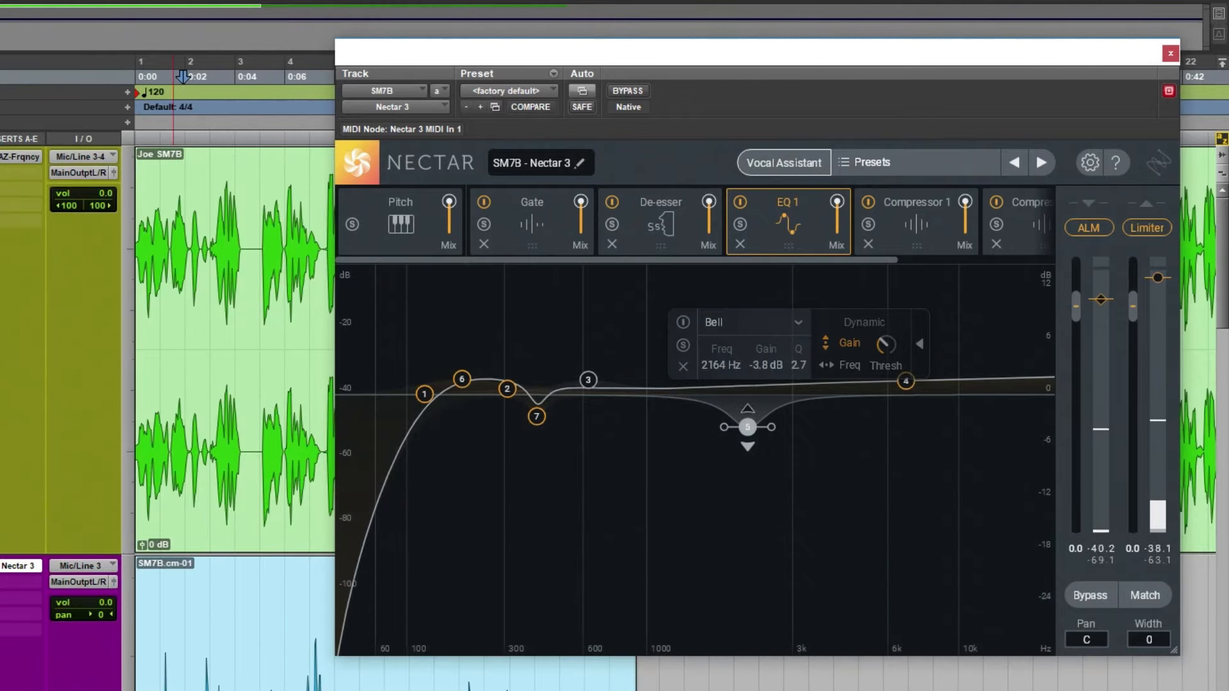
pyautogui.press('space')
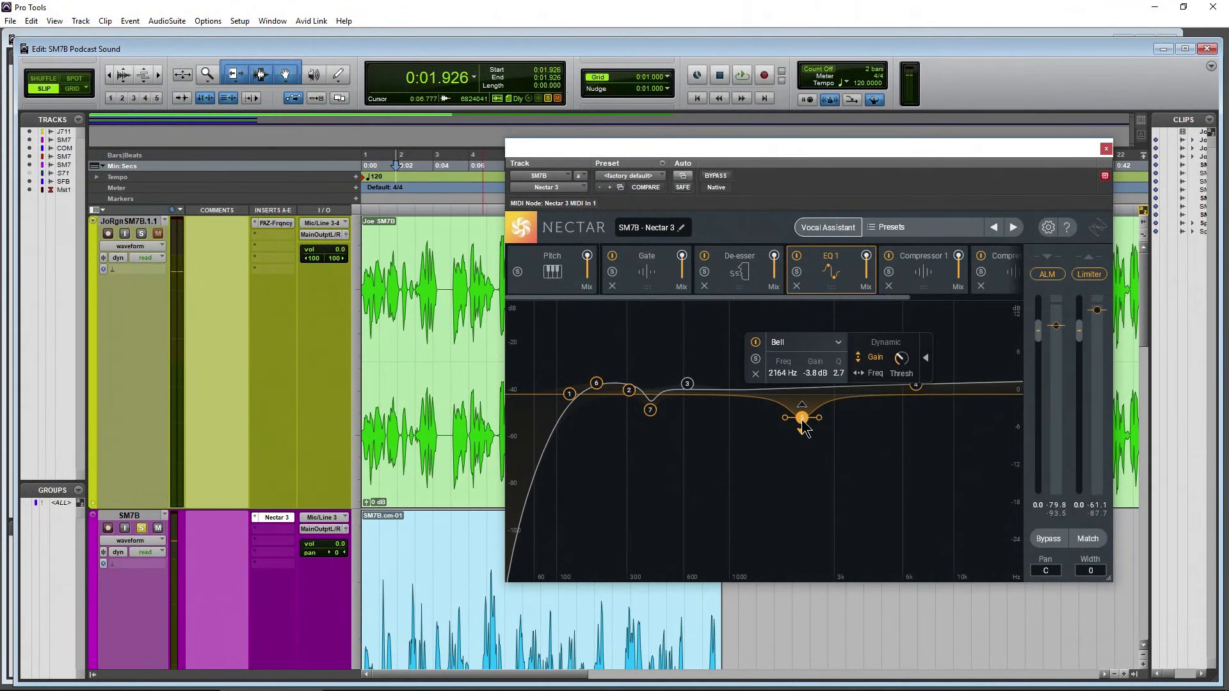
# Boost EQ 1's band 5 to about 4.2 dB at 2177 Hz with a Q of 1.5 and audition it
pyautogui.moveTo(802, 422); pyautogui.dragTo(799, 355)
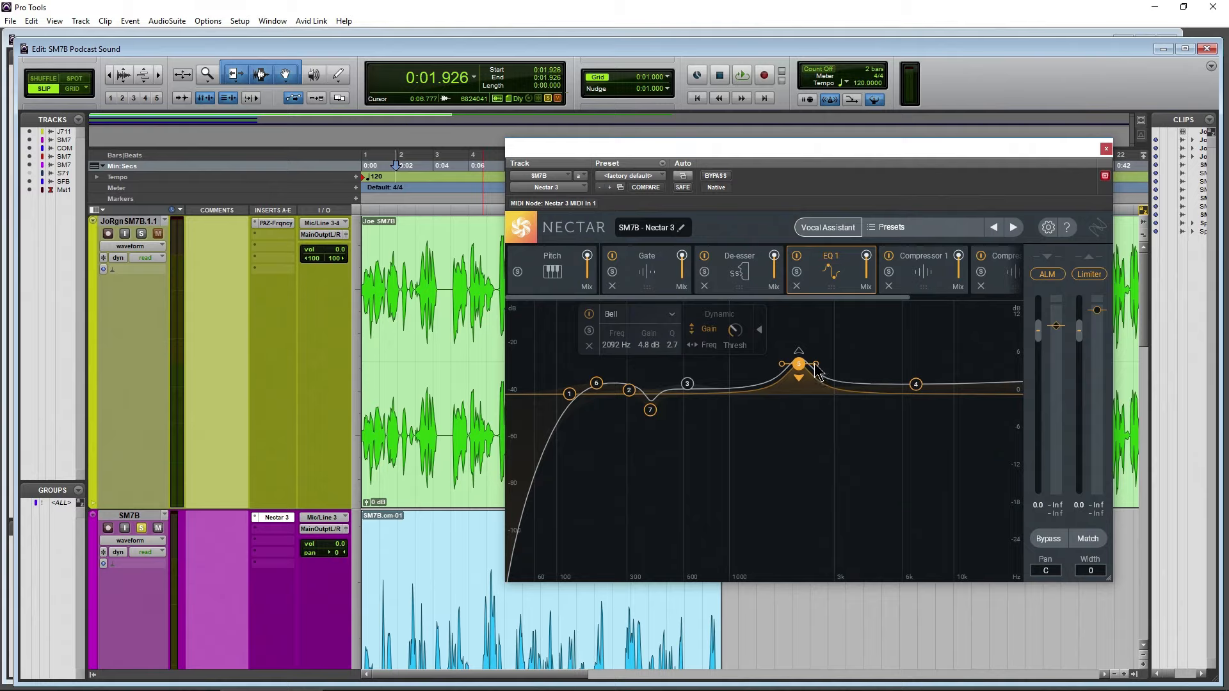
pyautogui.moveTo(816, 364); pyautogui.dragTo(802, 372)
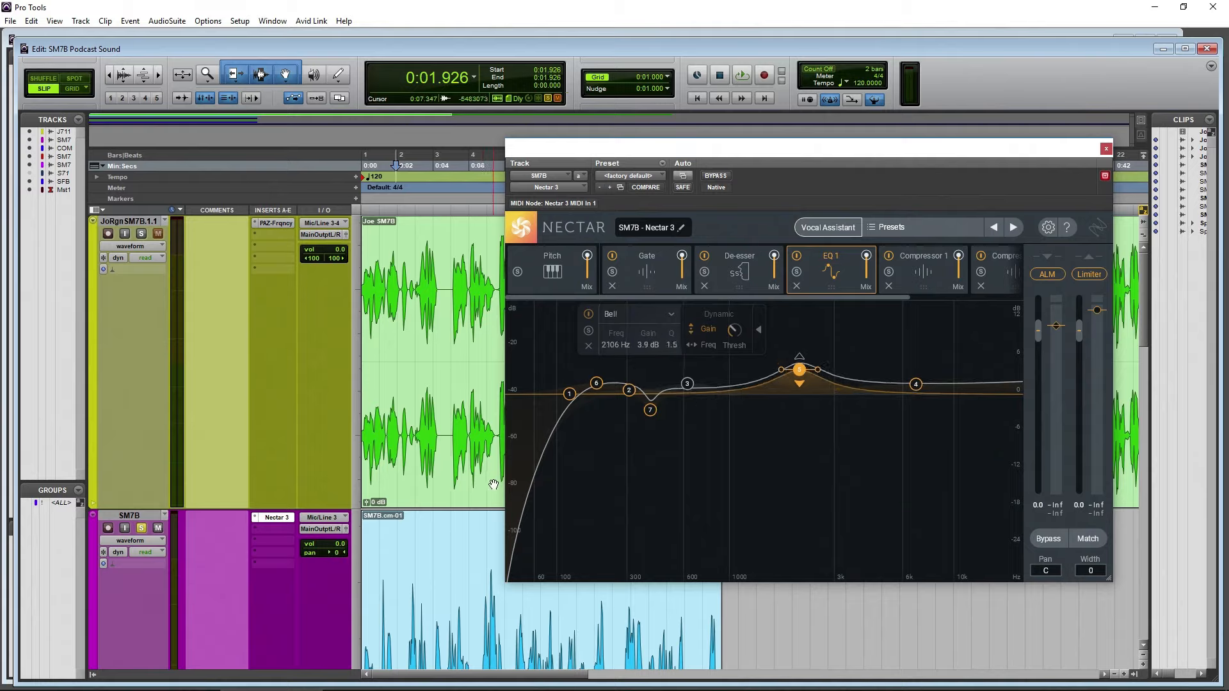
pyautogui.press('space')
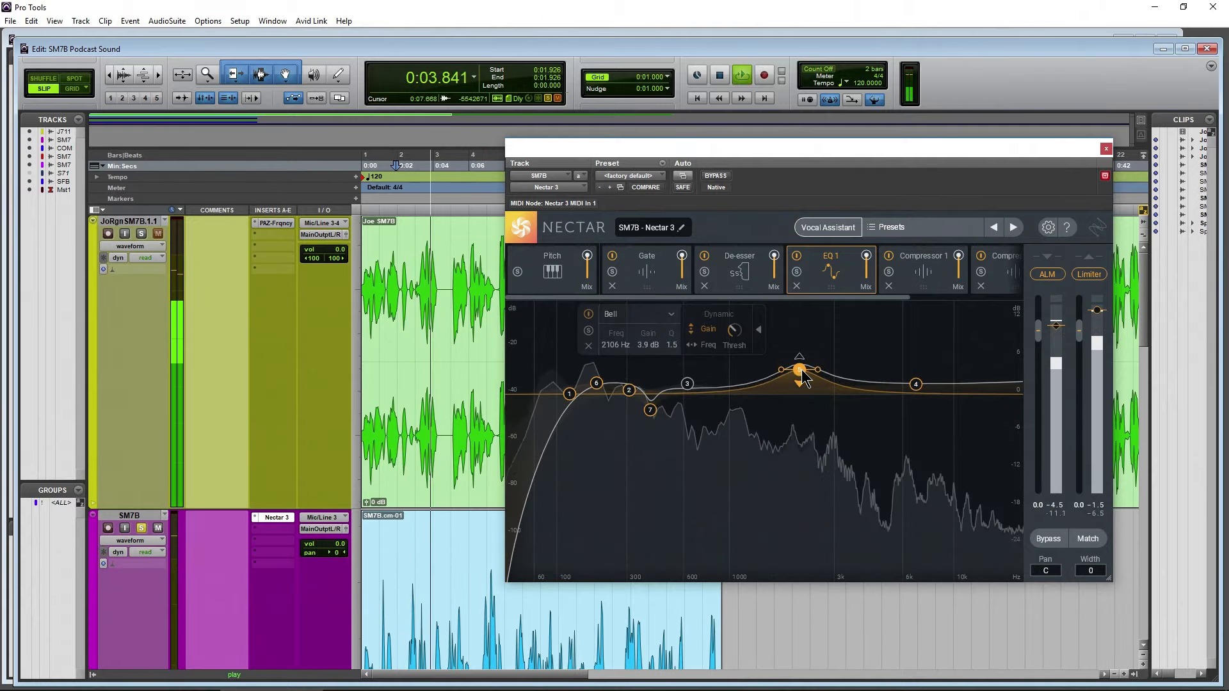
pyautogui.moveTo(801, 371); pyautogui.dragTo(804, 368)
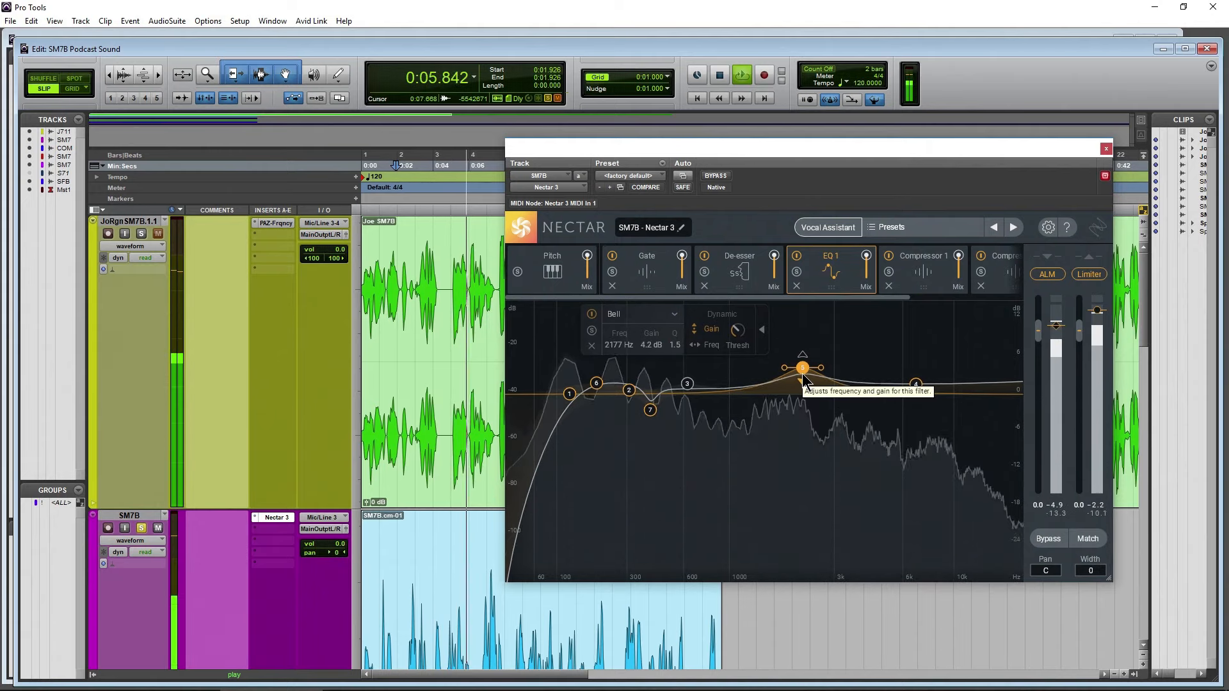
pyautogui.press('space')
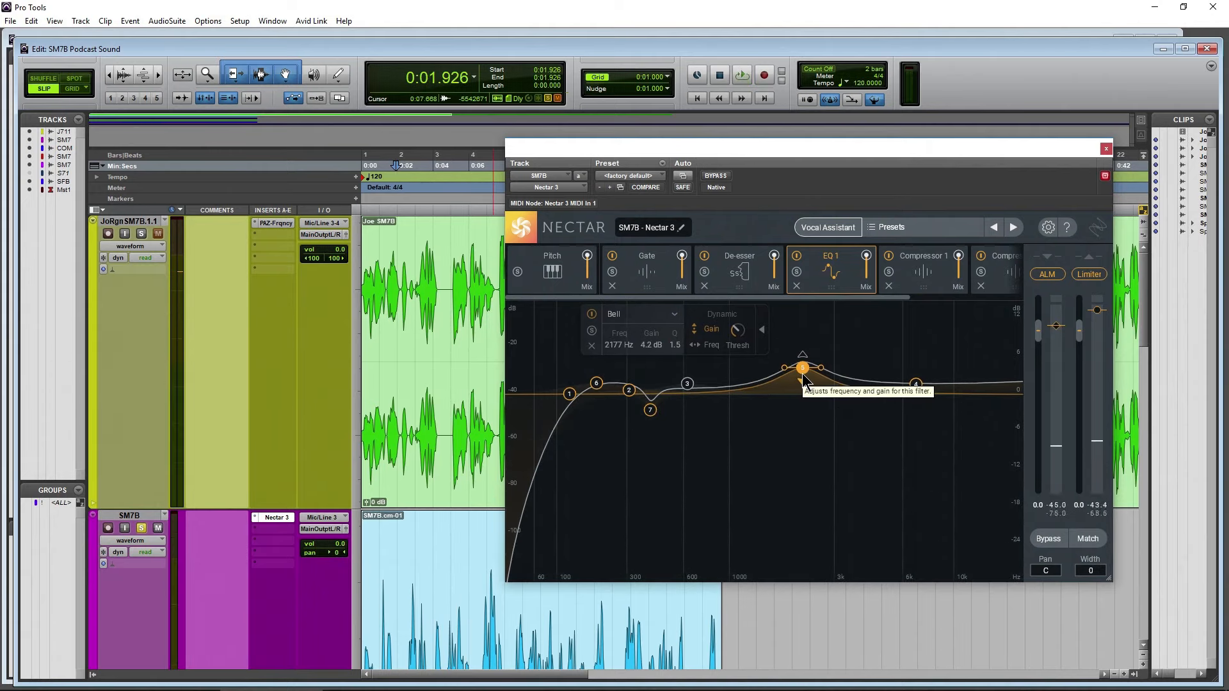
# Change EQ 1's band 5 to a cut of about -2.5 dB at 2148 Hz and review Nectar's Gate and De-esser modules
pyautogui.moveTo(803, 372); pyautogui.dragTo(802, 413)
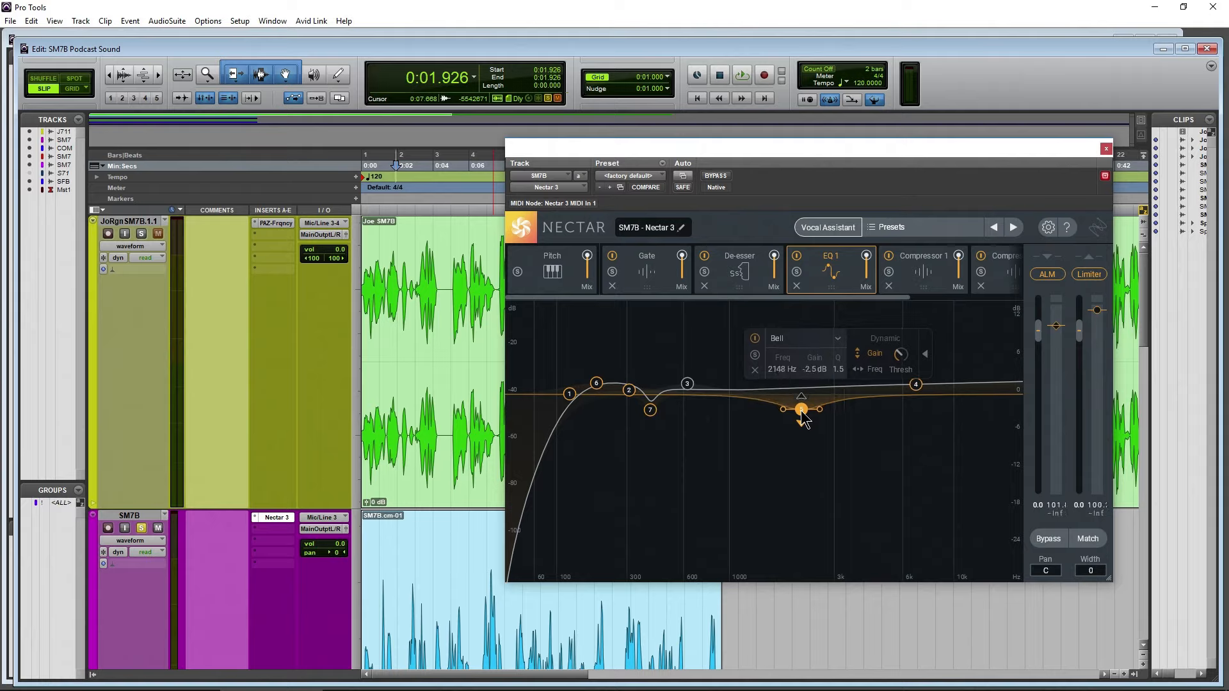
pyautogui.press('space')
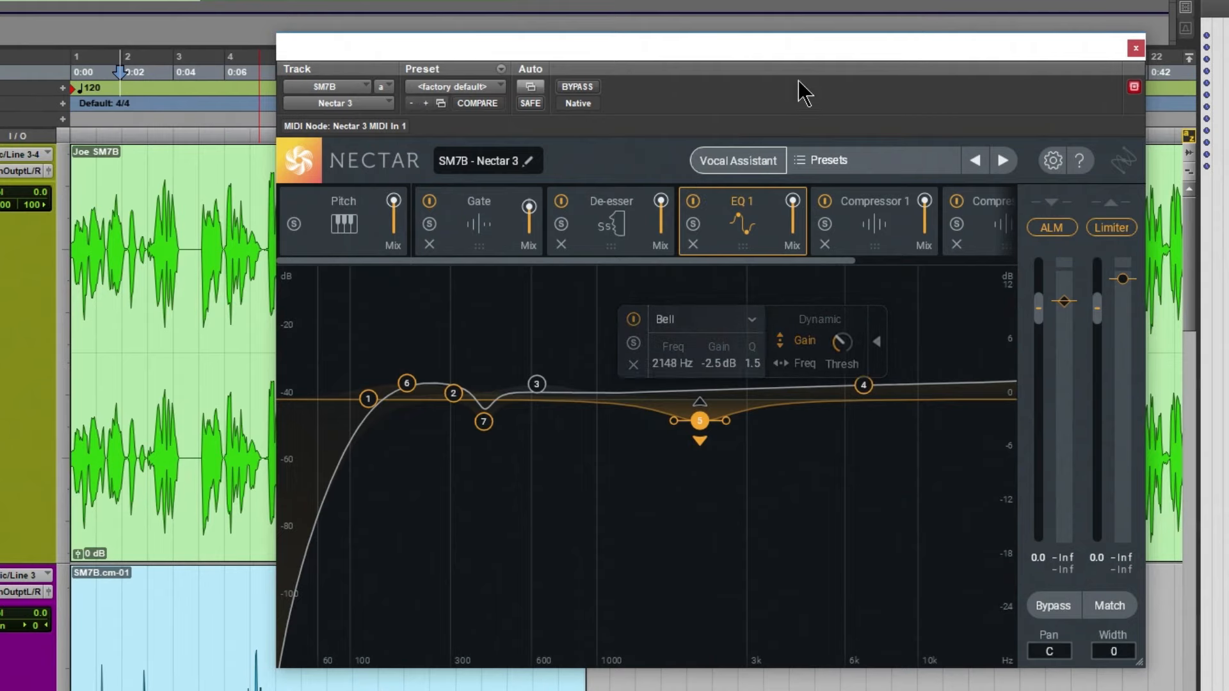
pyautogui.moveTo(833, 45); pyautogui.dragTo(820, 24)
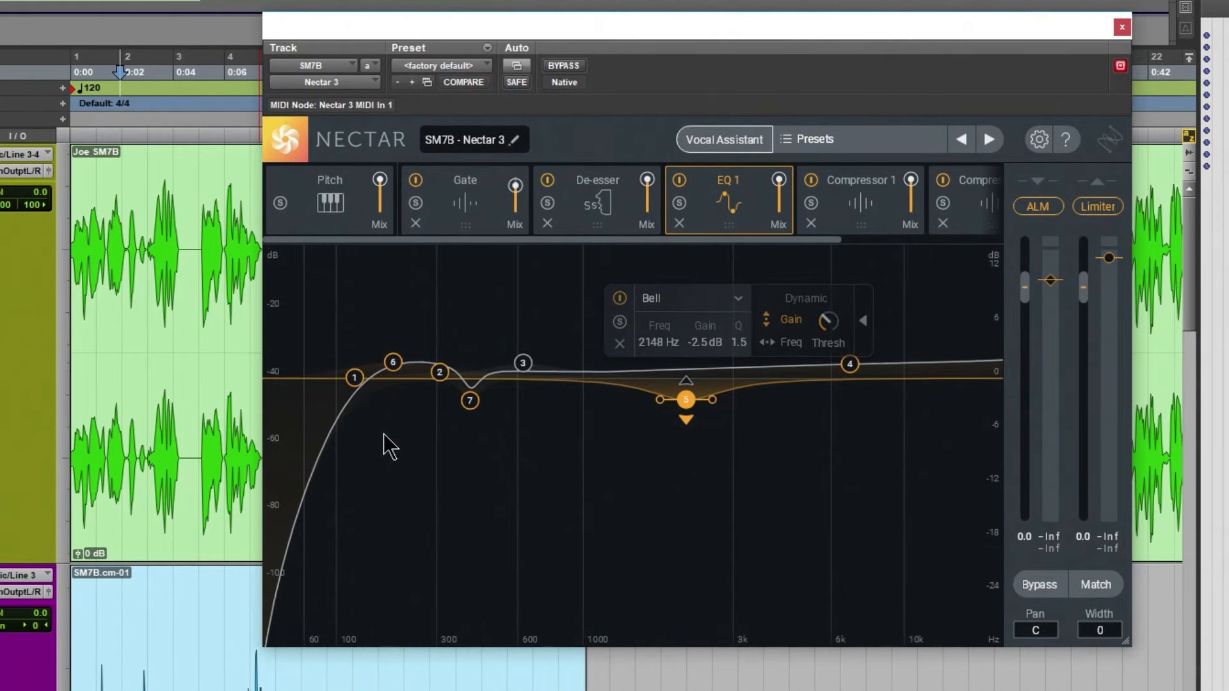
pyautogui.click(461, 204)
pyautogui.click(577, 214)
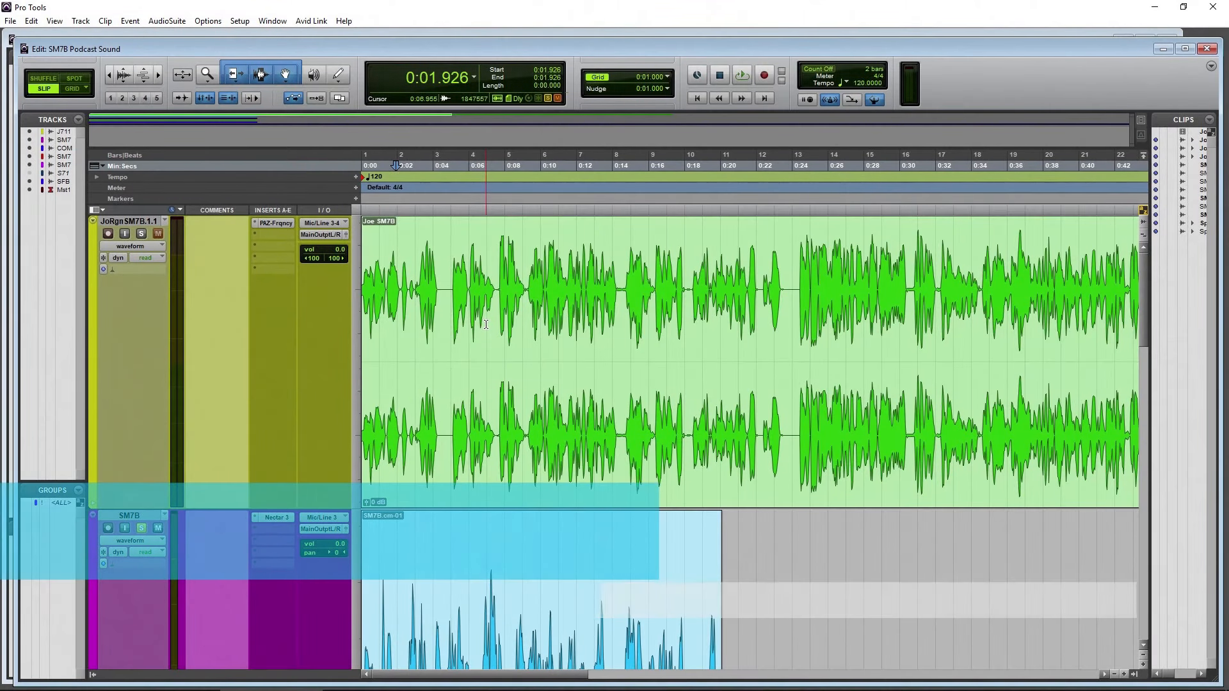
# Turn off solo on the SM7B track and bring the SM7B WAVES track with its plugin chain into view
pyautogui.scroll(-1, 486, 324)
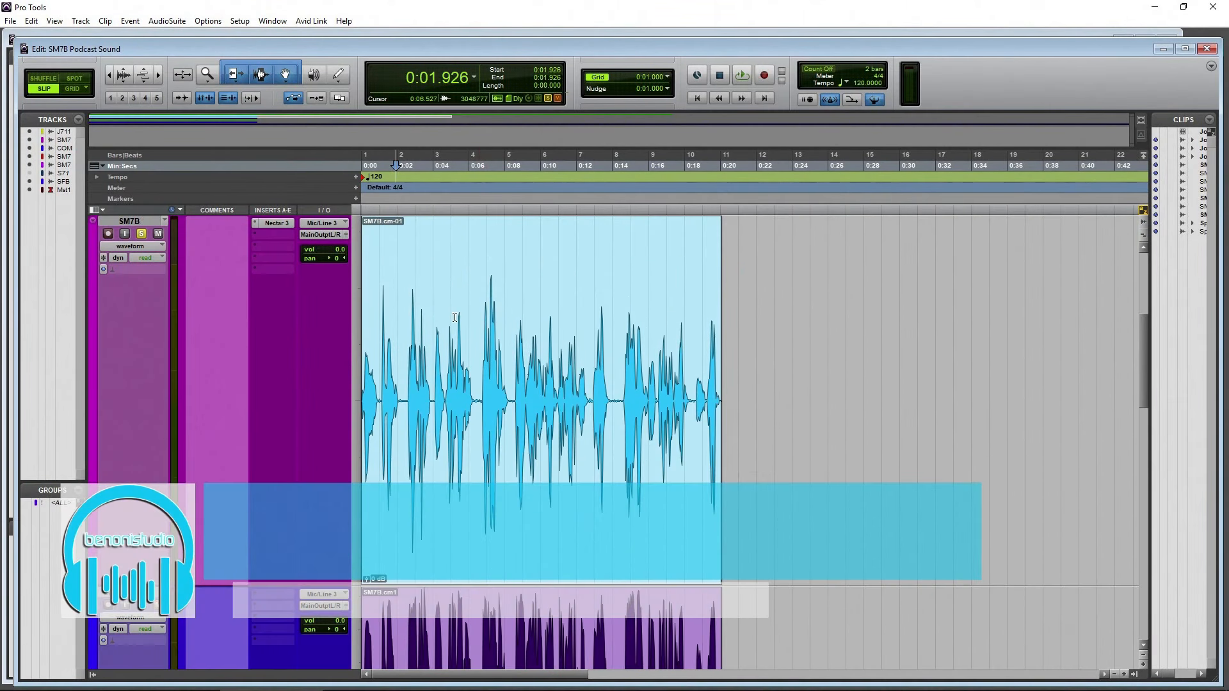
pyautogui.click(142, 234)
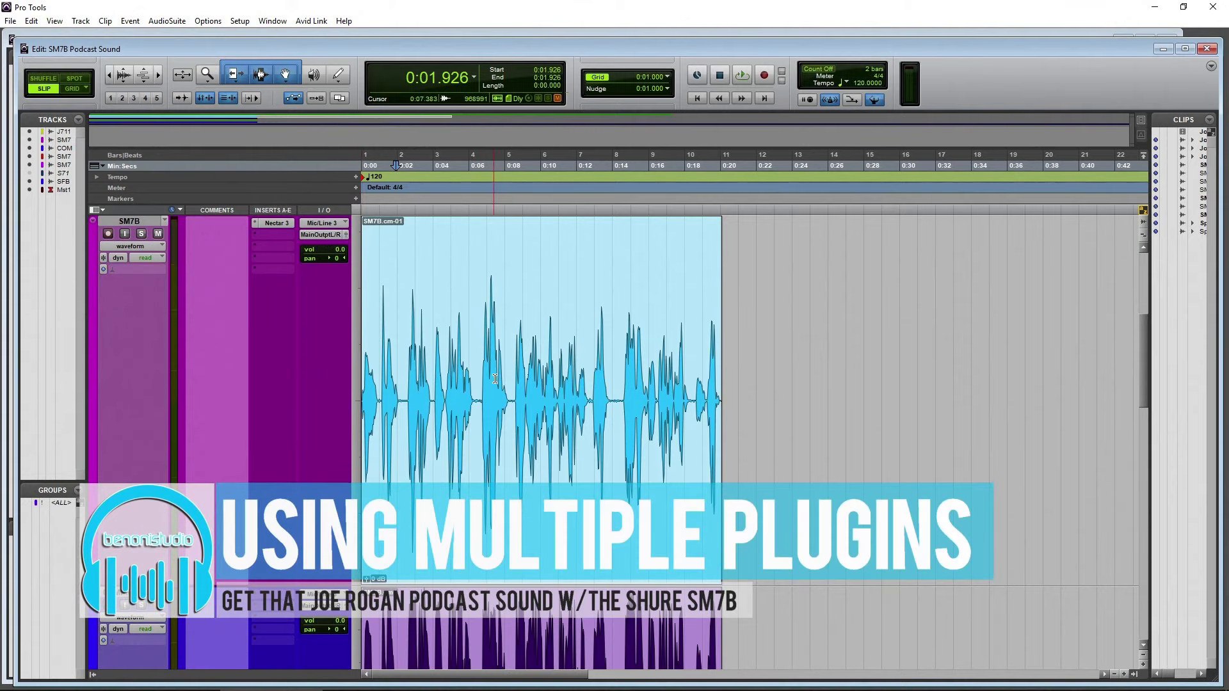
pyautogui.moveTo(159, 584); pyautogui.dragTo(158, 378)
pyautogui.scroll(-1, 282, 393)
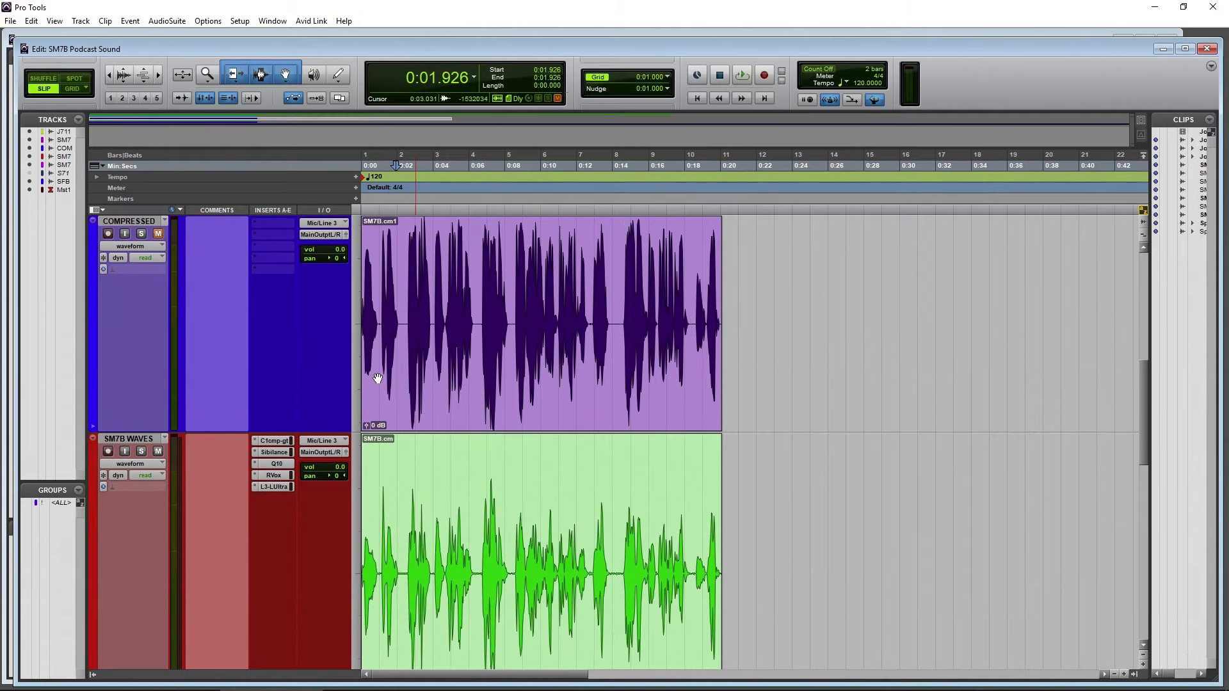
pyautogui.scroll(-1, 289, 395)
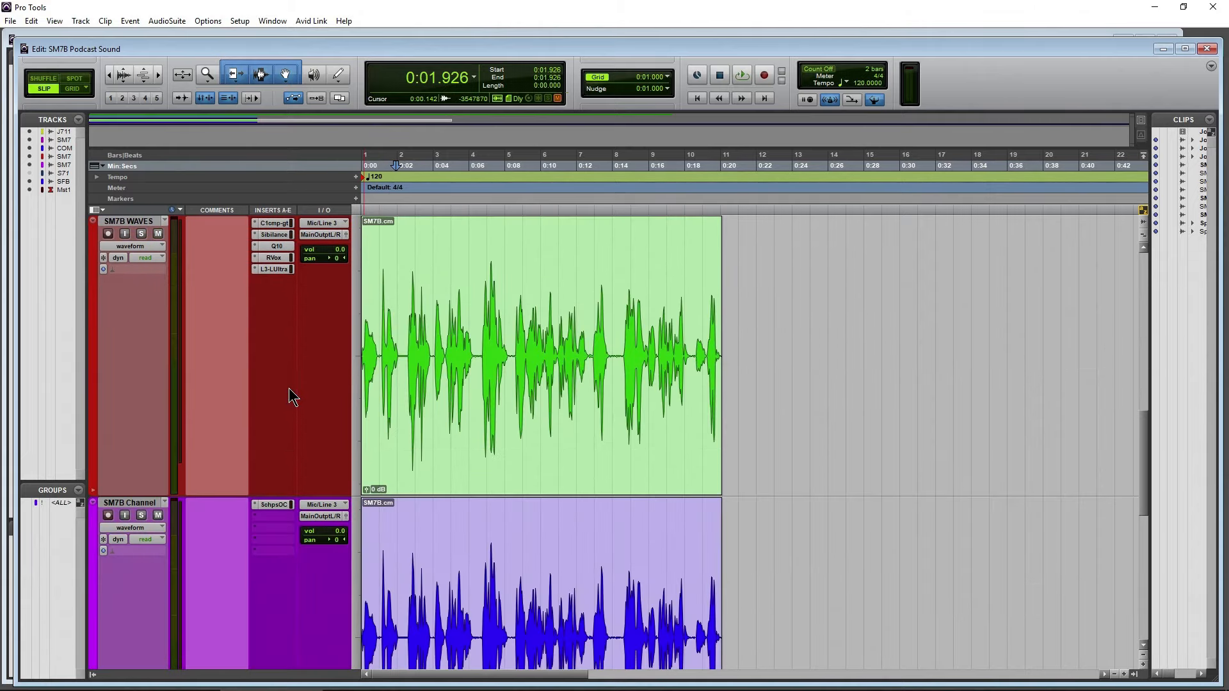
# Open the C1 comp-gate on the SM7B WAVES track in a clear spot, solo the track and play the clip through it
pyautogui.click(279, 224)
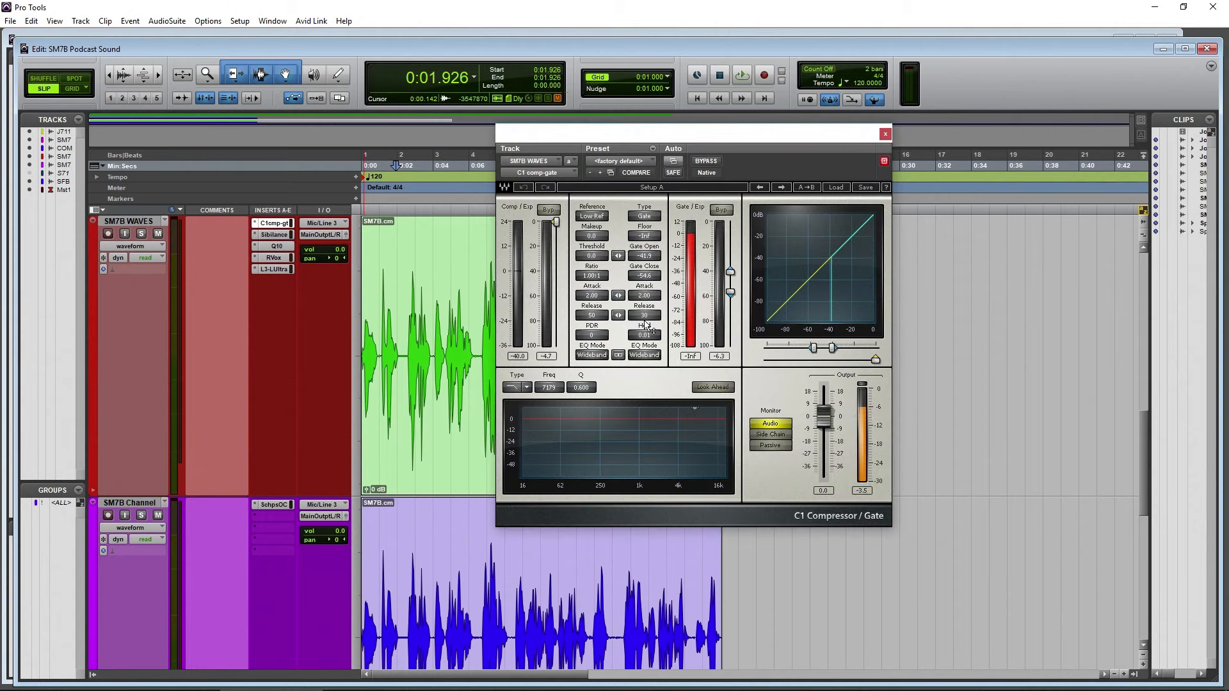
pyautogui.click(141, 233)
pyautogui.moveTo(689, 140); pyautogui.dragTo(819, 163)
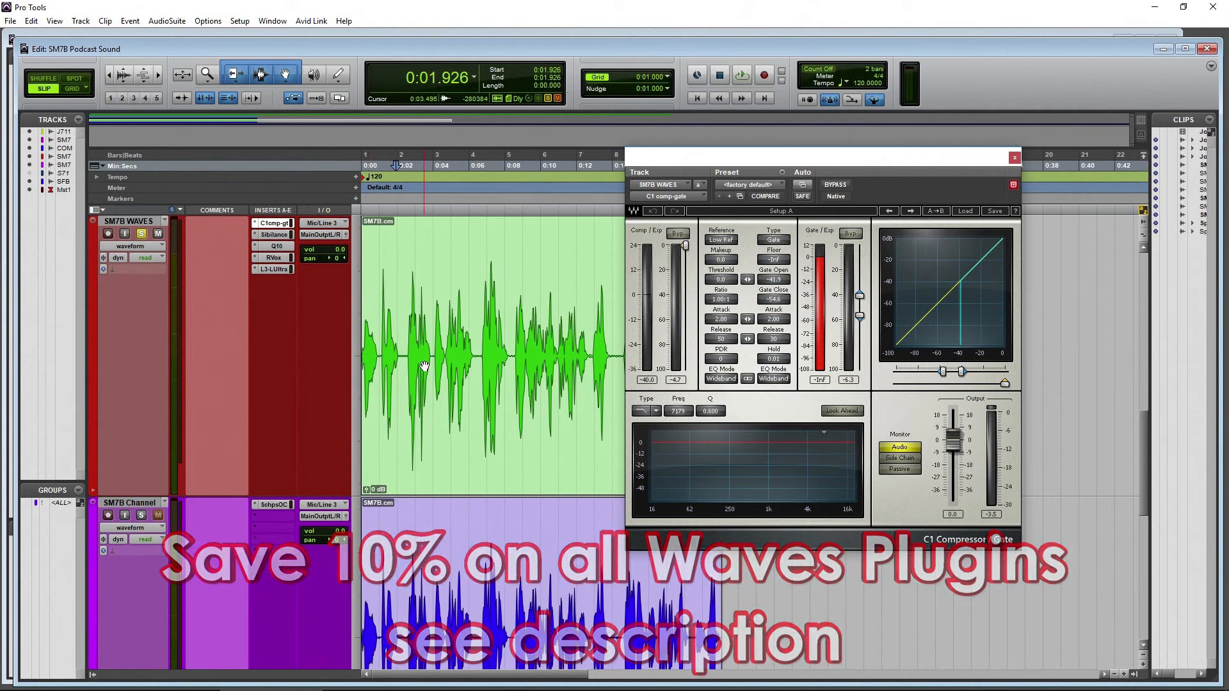
pyautogui.press('space')
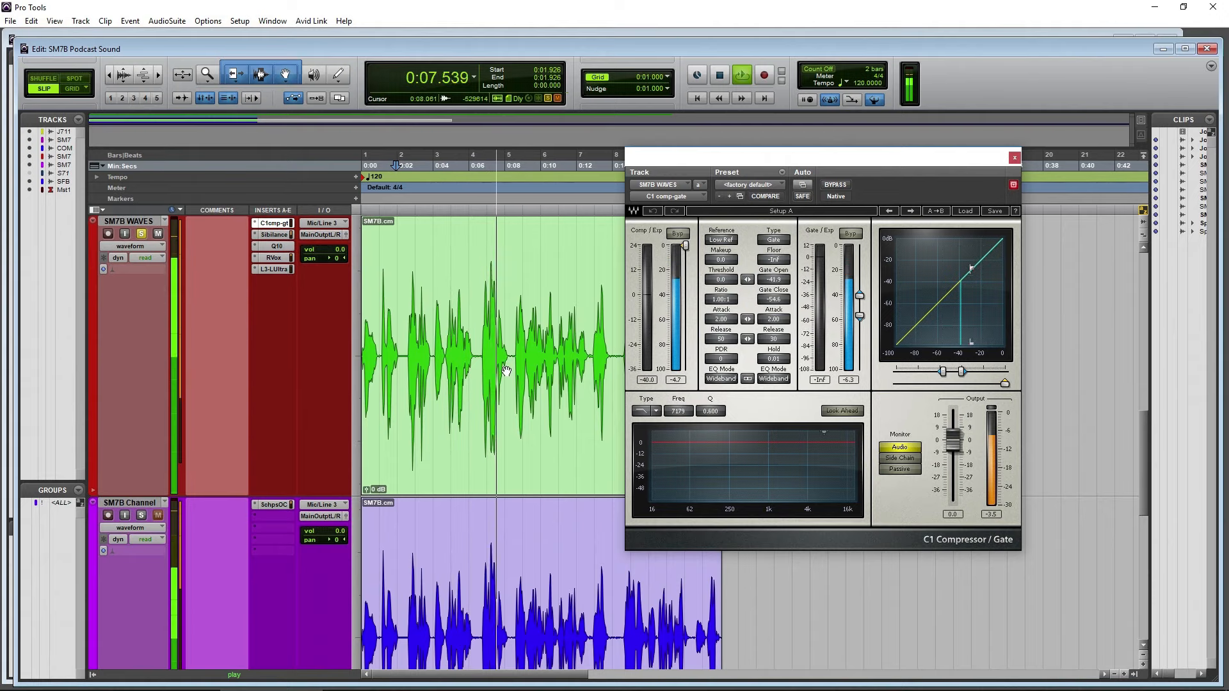
pyautogui.press('space')
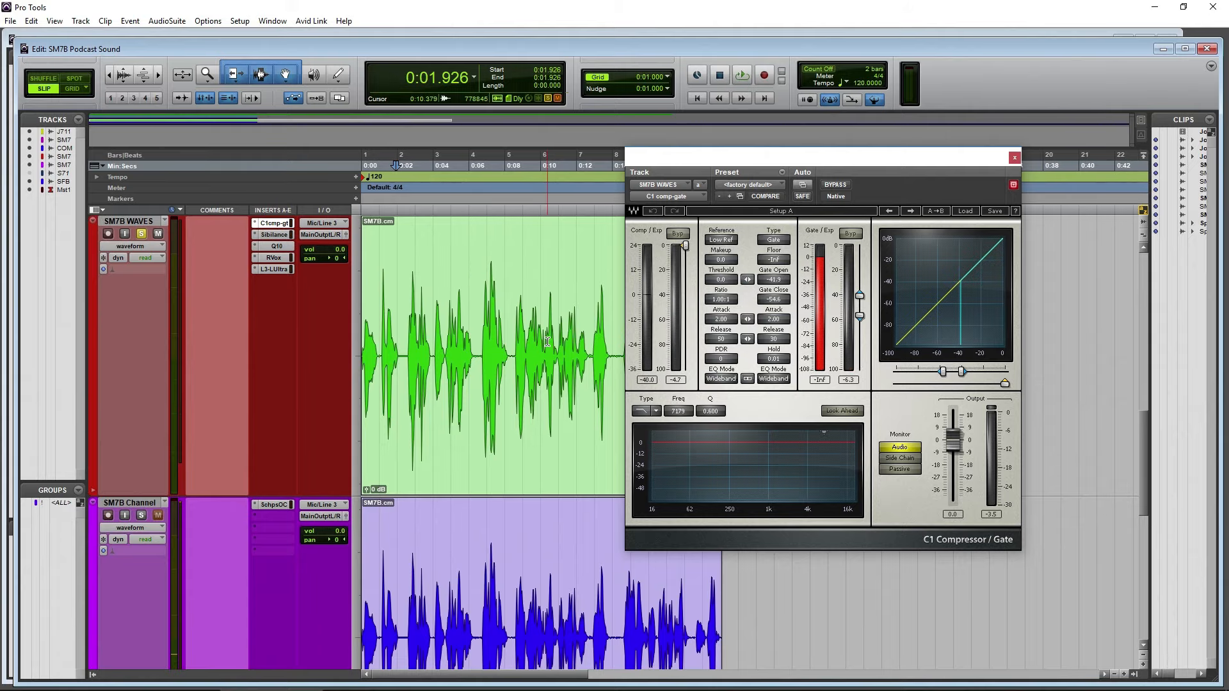
# Replace the C1 window with Sibilance on the SM7B WAVES track and audition the clip with its monitoring on and off
pyautogui.click(1014, 158)
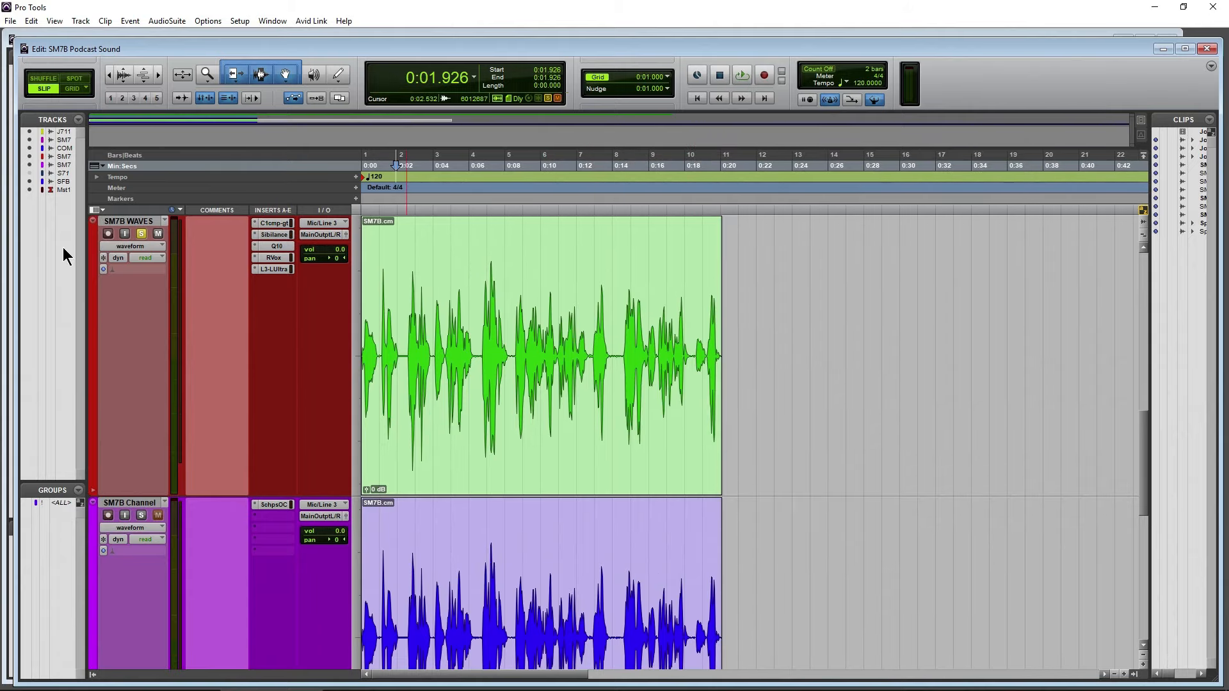
pyautogui.click(267, 233)
pyautogui.moveTo(791, 155); pyautogui.dragTo(858, 142)
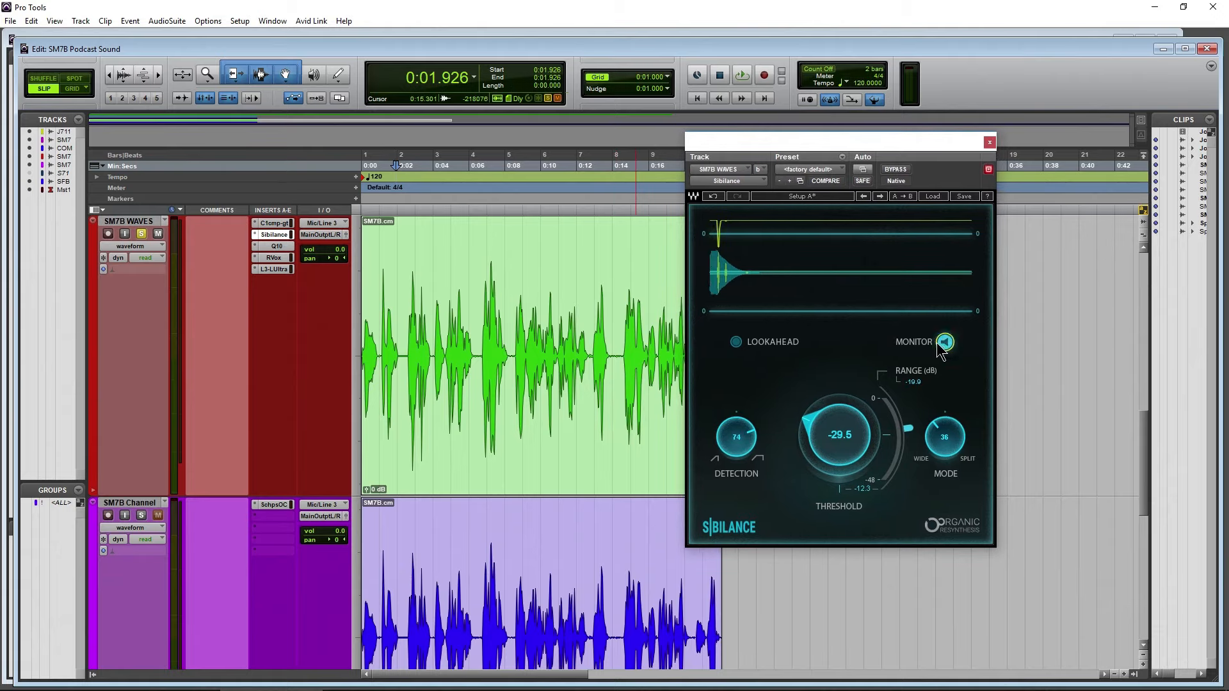
pyautogui.press('space')
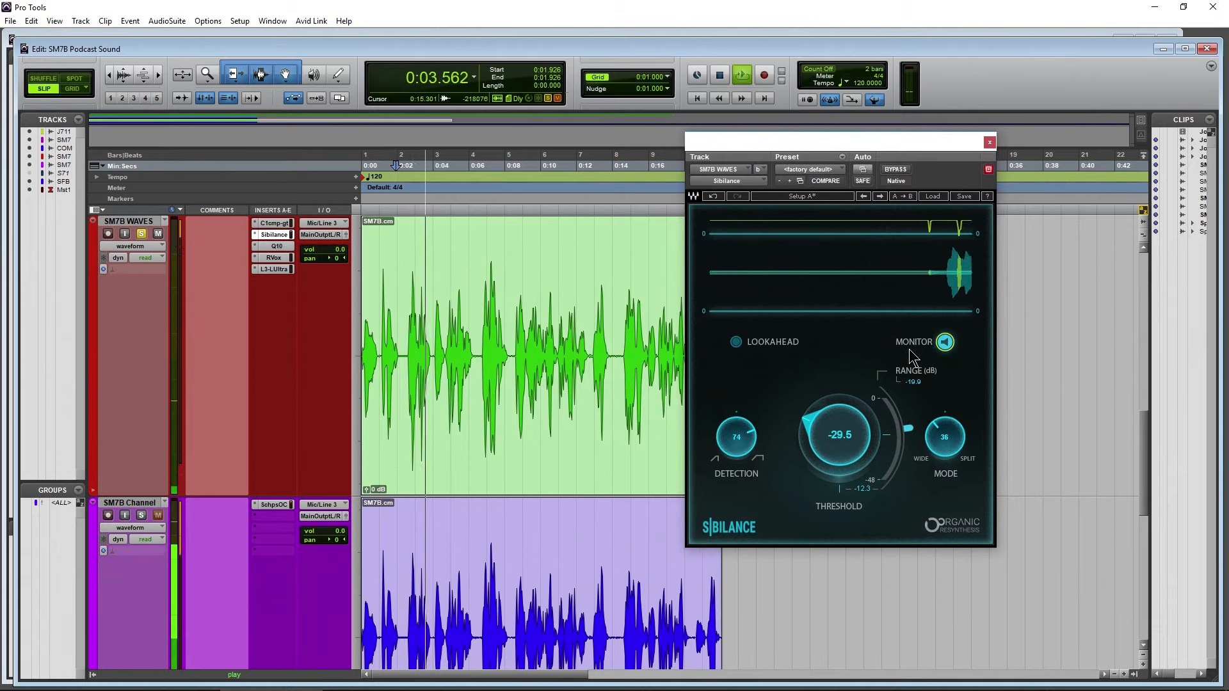
pyautogui.press('space')
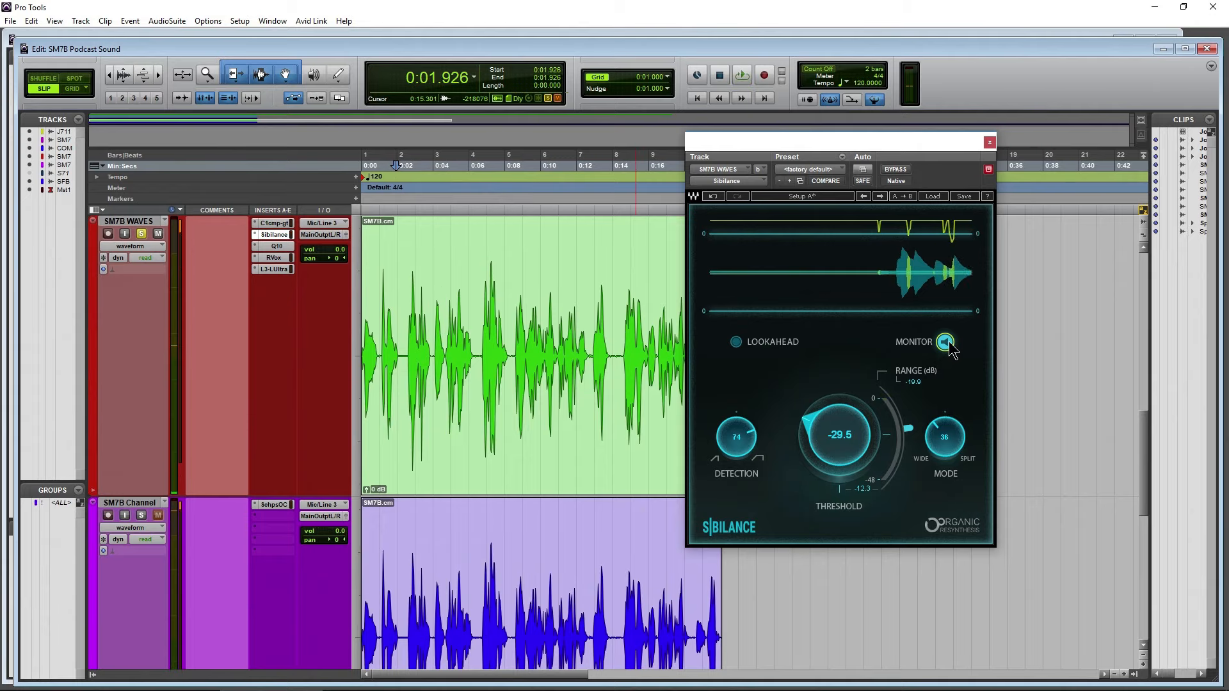
pyautogui.press('space')
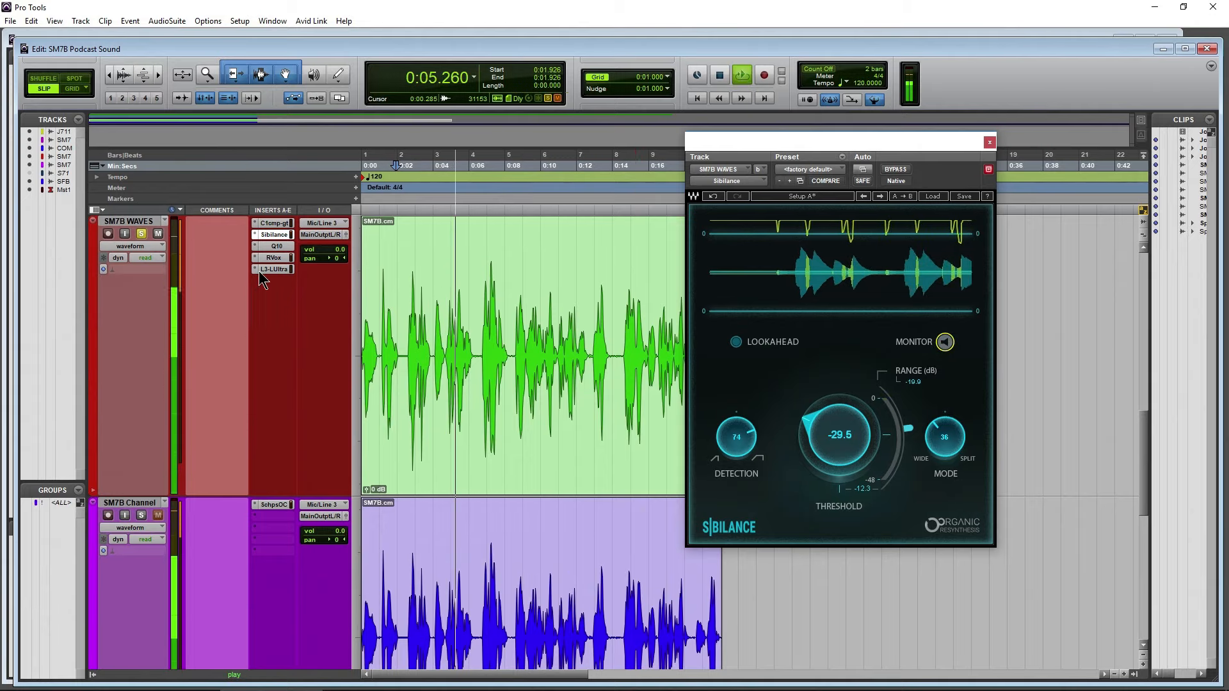
pyautogui.press('space')
# Open the Q10 on the SM7B WAVES track, set band 1's high-pass frequency to 105 Hz, and close it
pyautogui.click(276, 246)
pyautogui.moveTo(1007, 157); pyautogui.dragTo(843, 136)
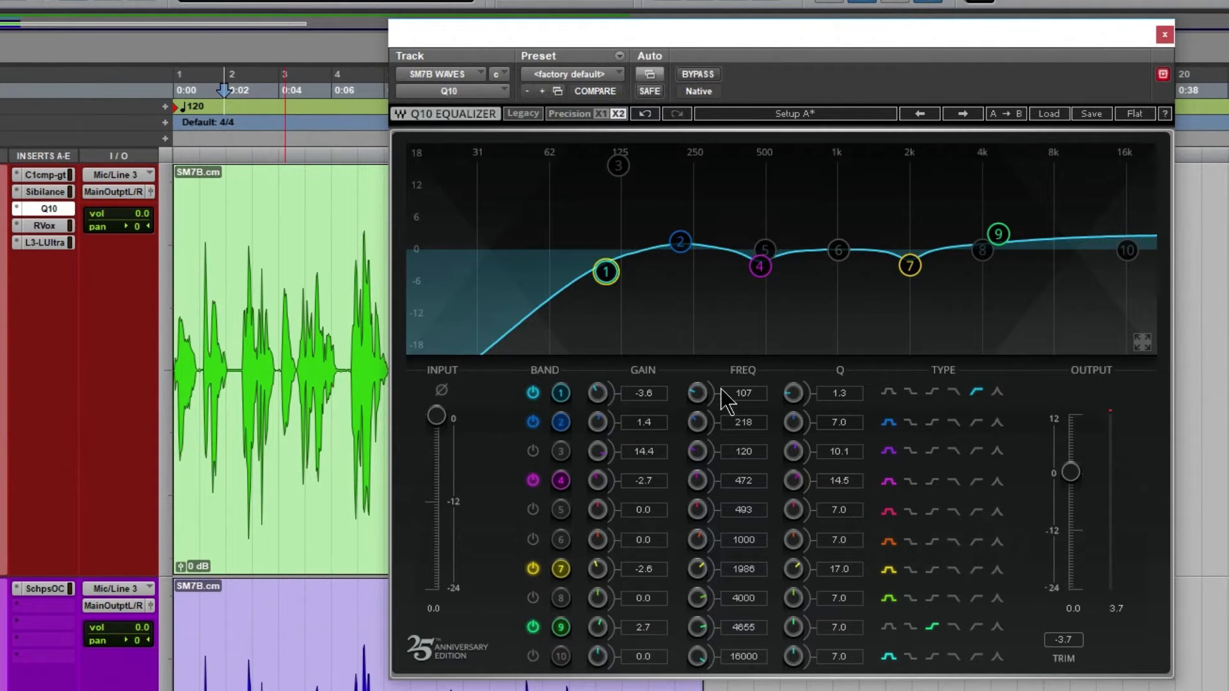
pyautogui.moveTo(611, 271); pyautogui.dragTo(606, 272)
pyautogui.moveTo(606, 283); pyautogui.dragTo(601, 282)
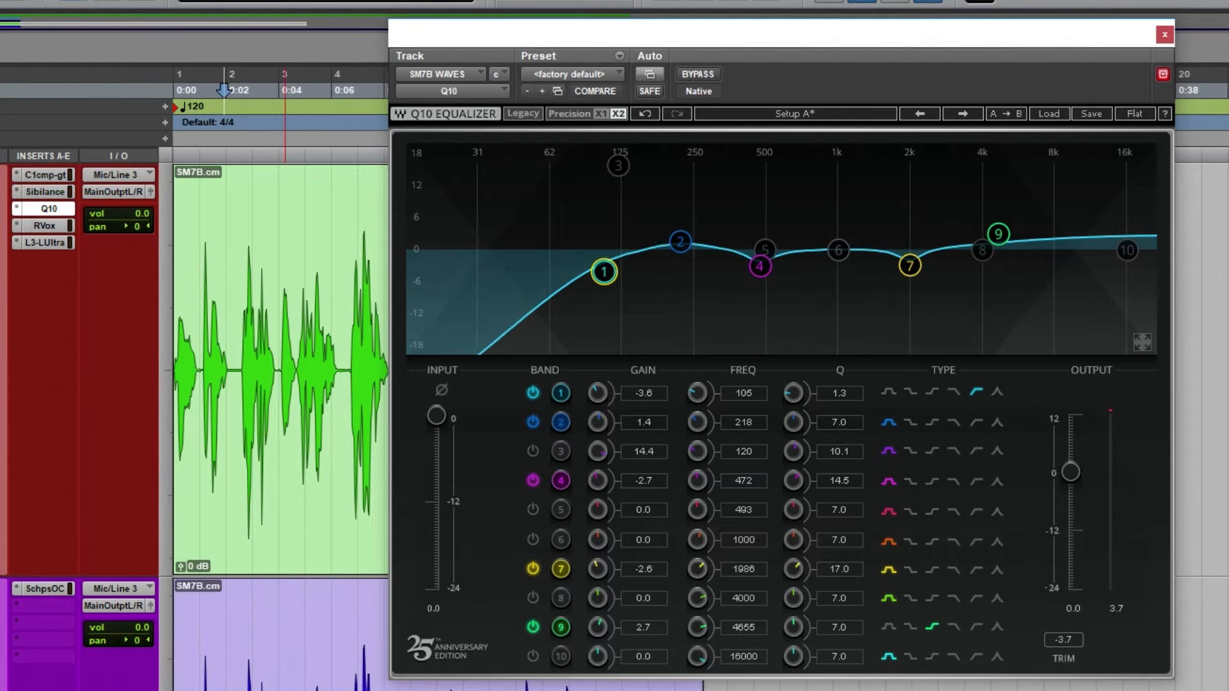
pyautogui.click(1164, 36)
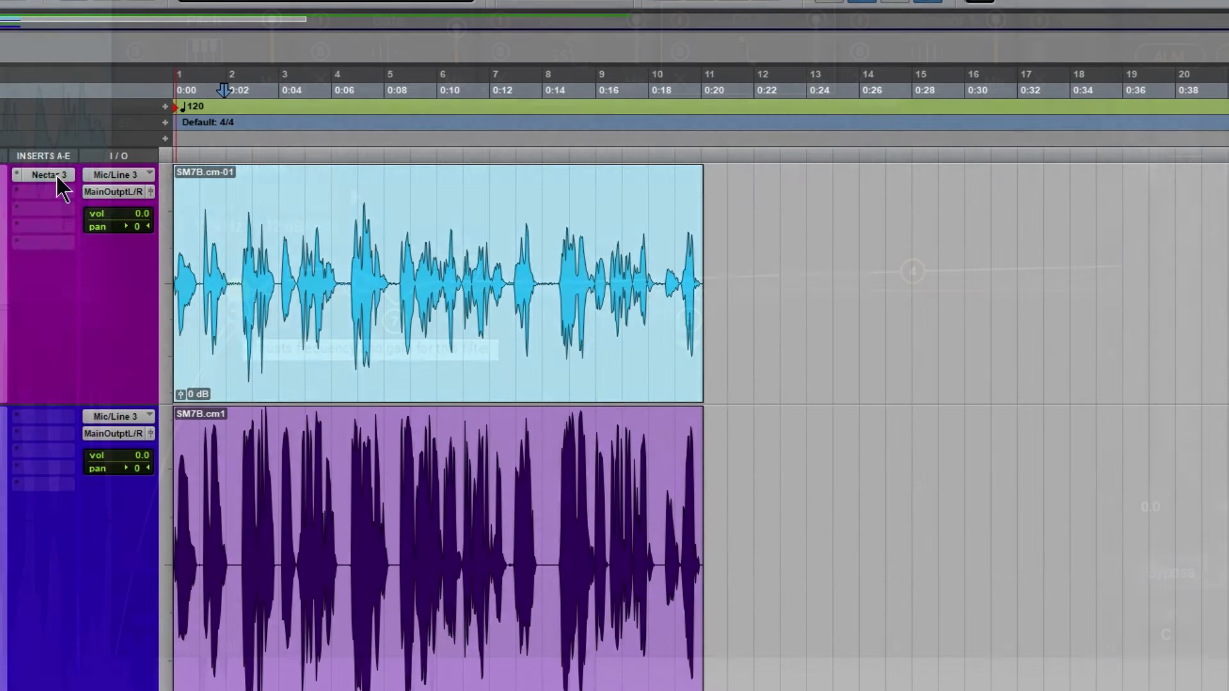
# Open Nectar 3 on the SM7B track and audition EQ 1's band 1 high-pass with a 48 dB/oct slope
pyautogui.click(49, 175)
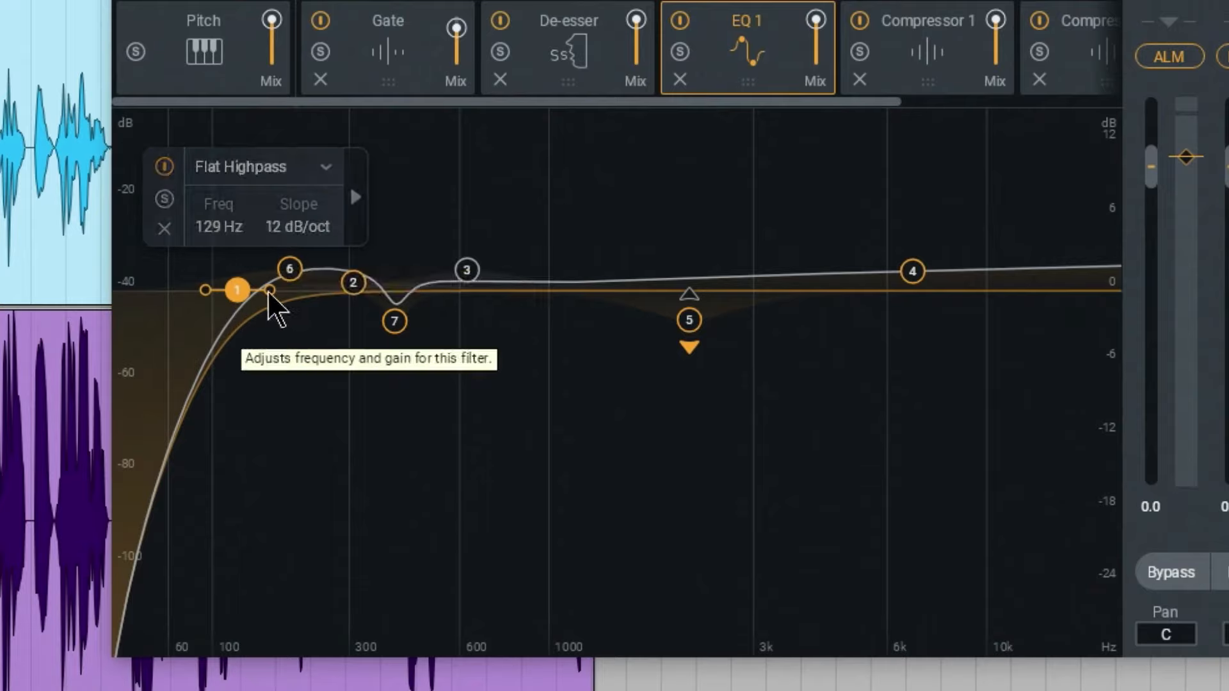
pyautogui.moveTo(269, 290)
pyautogui.mouseDown()
pyautogui.moveTo(280, 301)
pyautogui.moveTo(259, 295)
pyautogui.mouseUp()
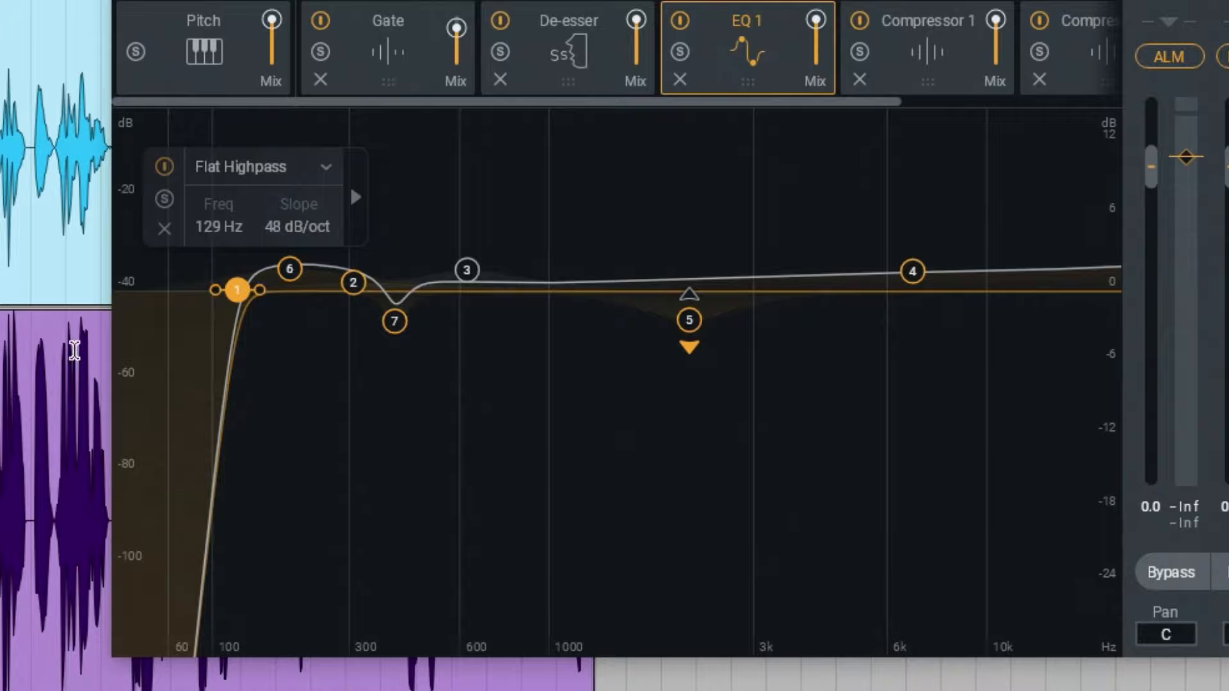
pyautogui.press('space')
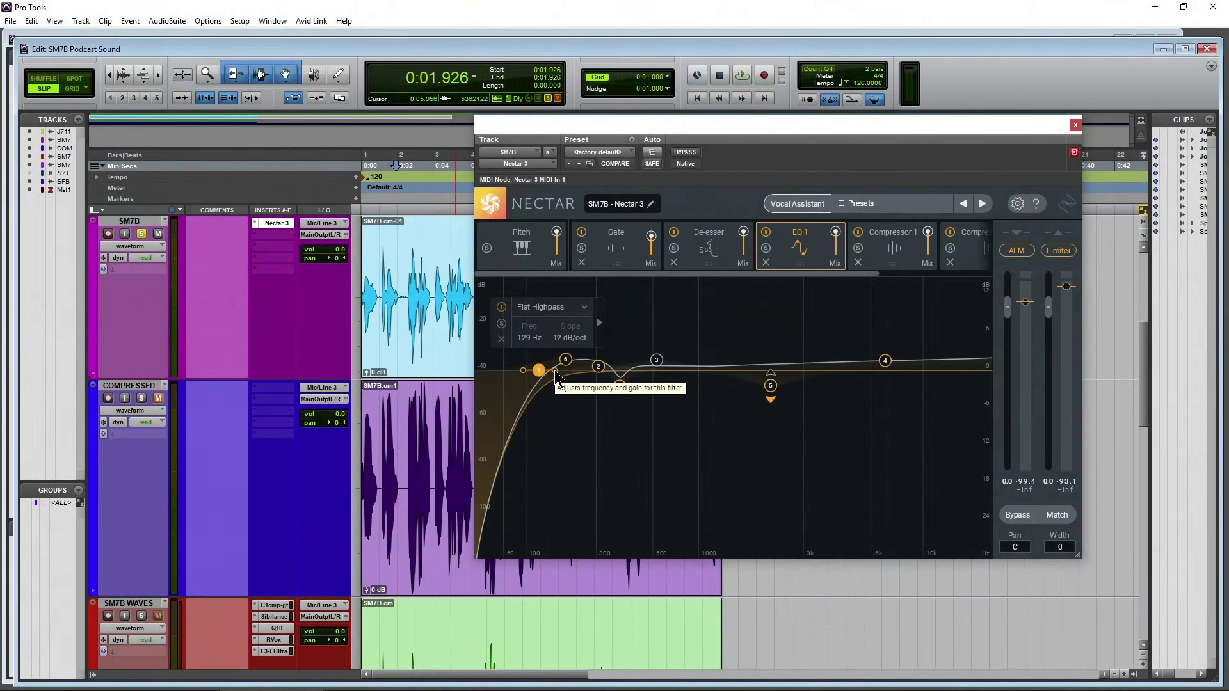
# Audition EQ 1's band 1 high-pass at 6 dB/oct, return its slope to 12 dB/oct and close Nectar 3
pyautogui.moveTo(555, 371); pyautogui.dragTo(559, 372)
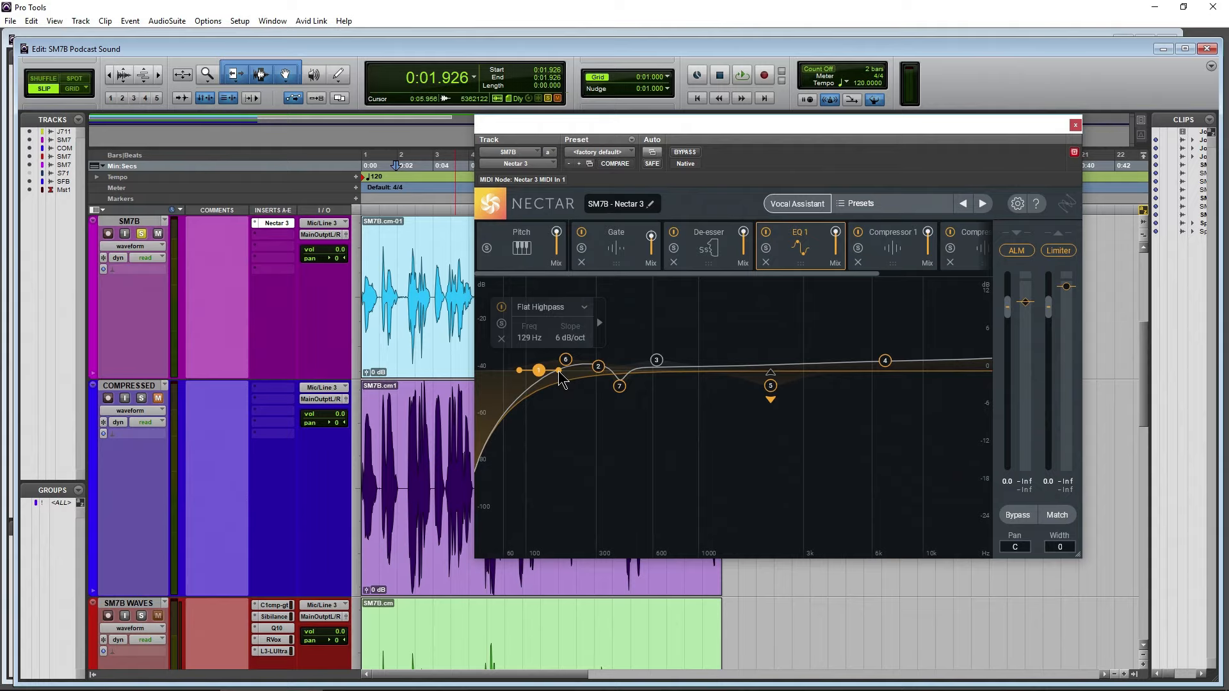
pyautogui.press('space')
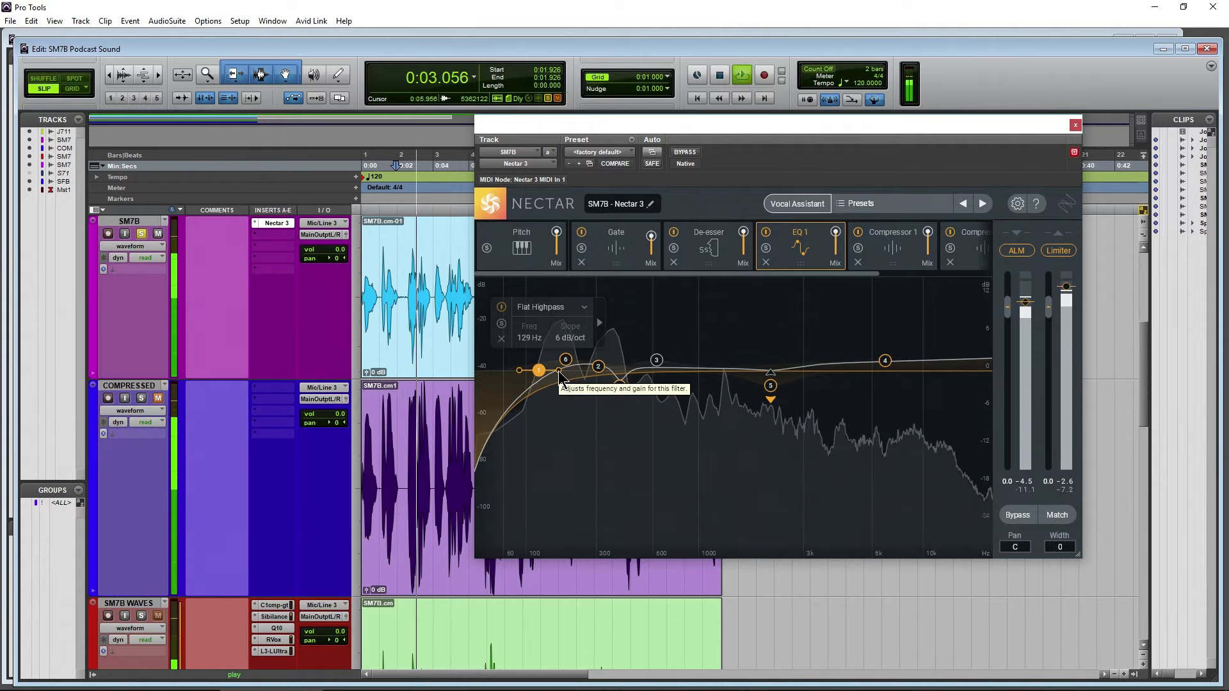
pyautogui.press('space')
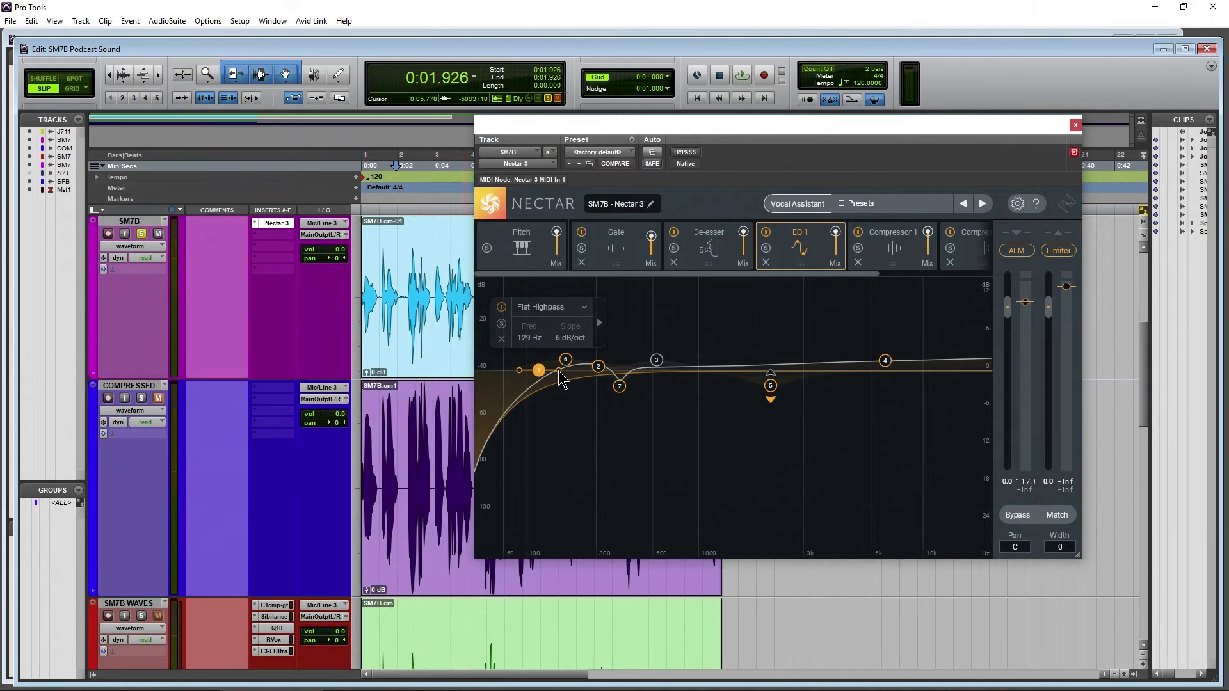
pyautogui.moveTo(558, 369); pyautogui.dragTo(553, 370)
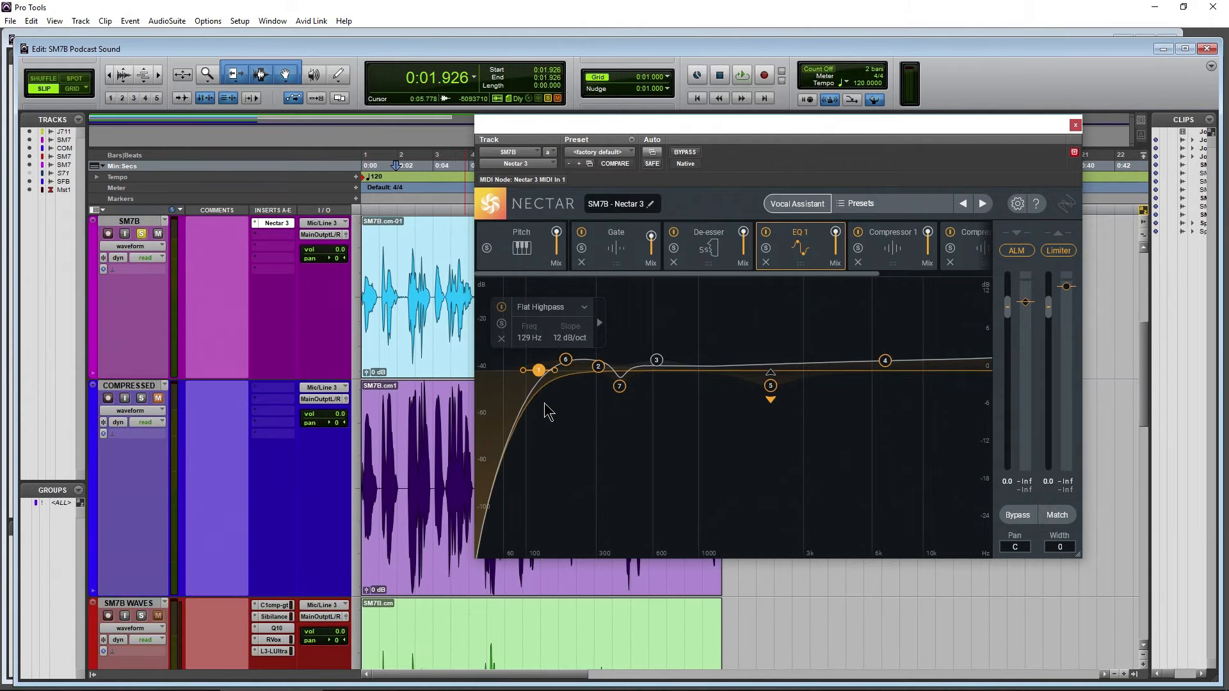
pyautogui.click(1076, 124)
# Reopen the Q10 on the soloed SM7B WAVES track and play the clip from 0:03.103 with the EQ bypassed and active
pyautogui.scroll(-5, 96, 442)
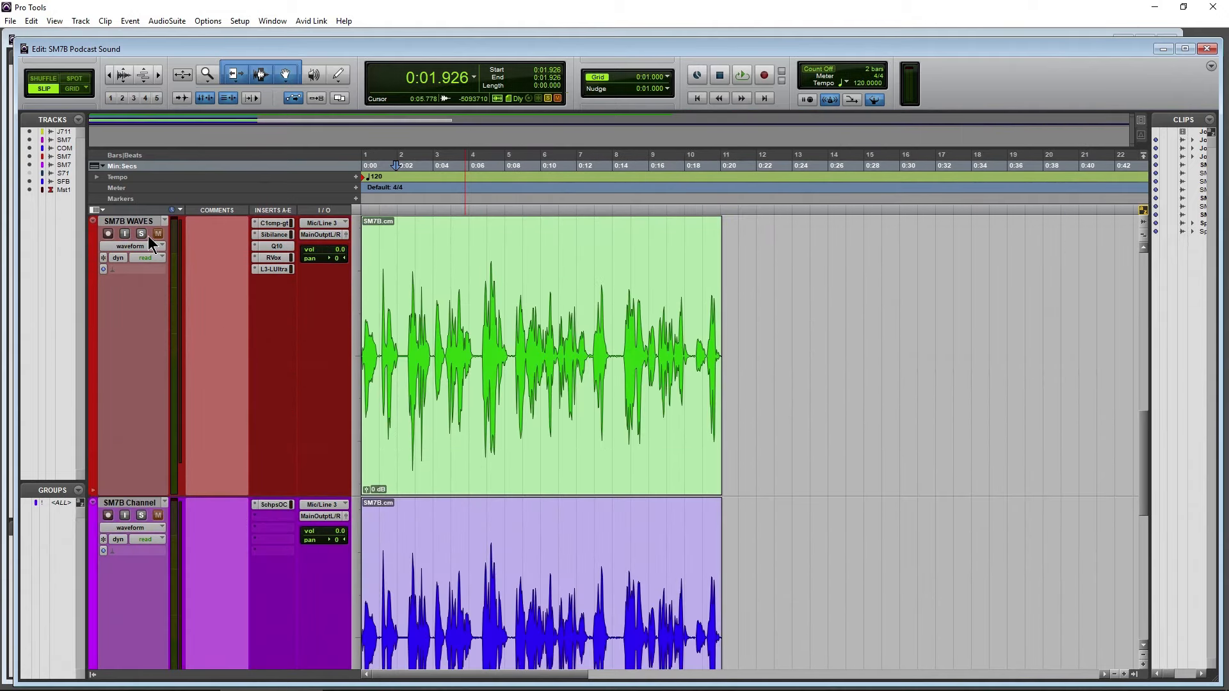
pyautogui.click(274, 245)
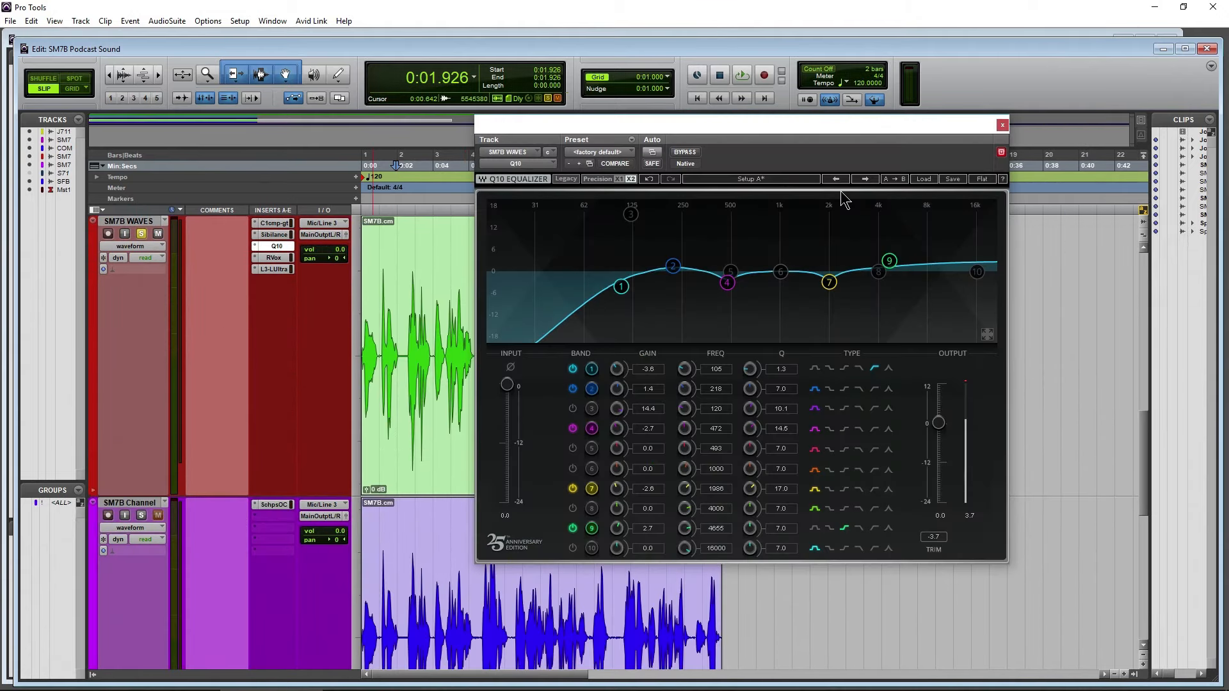
pyautogui.moveTo(822, 122); pyautogui.dragTo(859, 125)
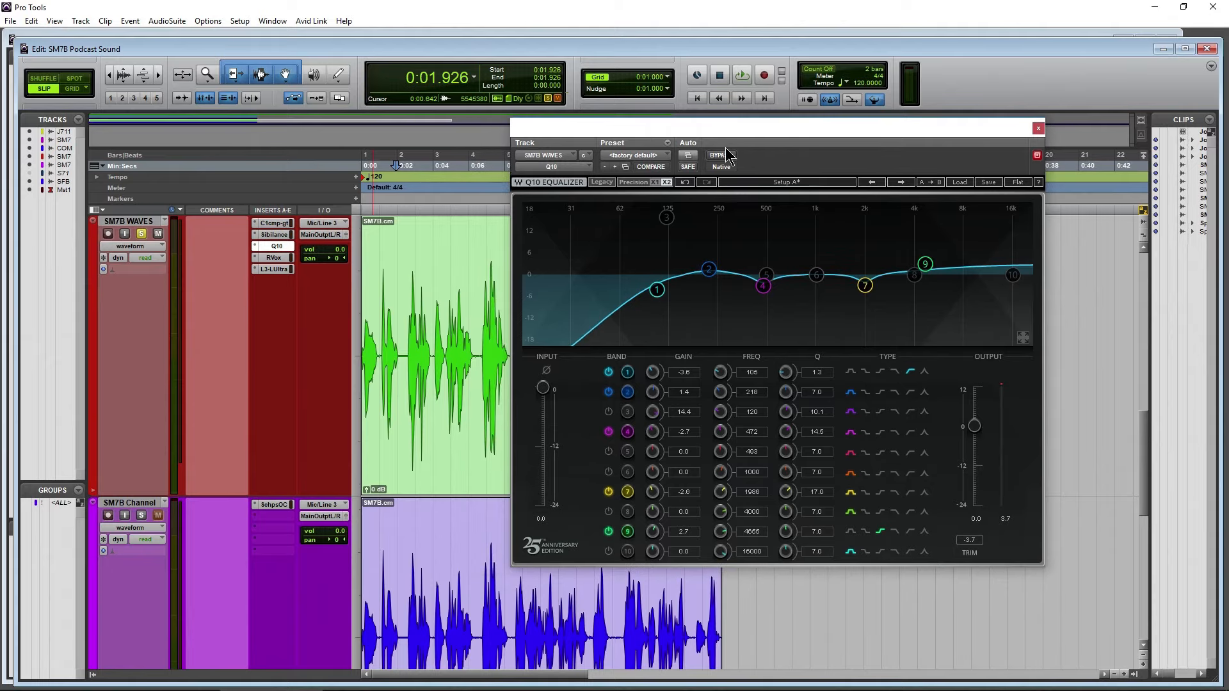
pyautogui.click(419, 170)
pyautogui.press('space')
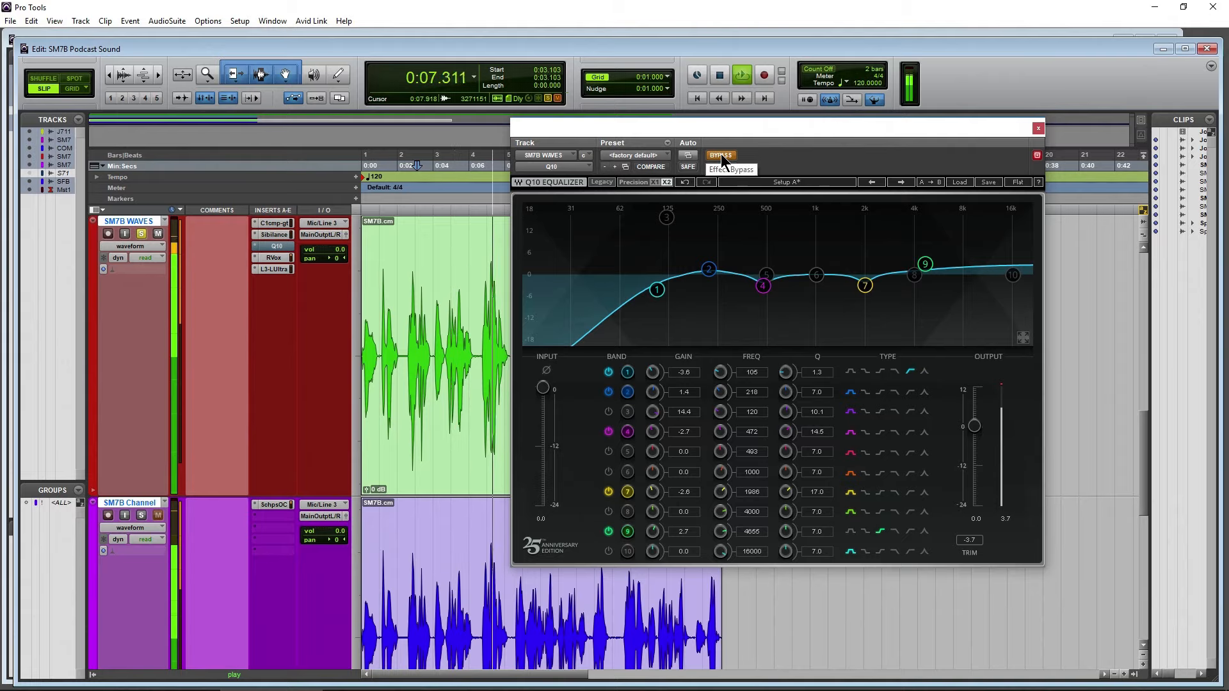
pyautogui.press('space')
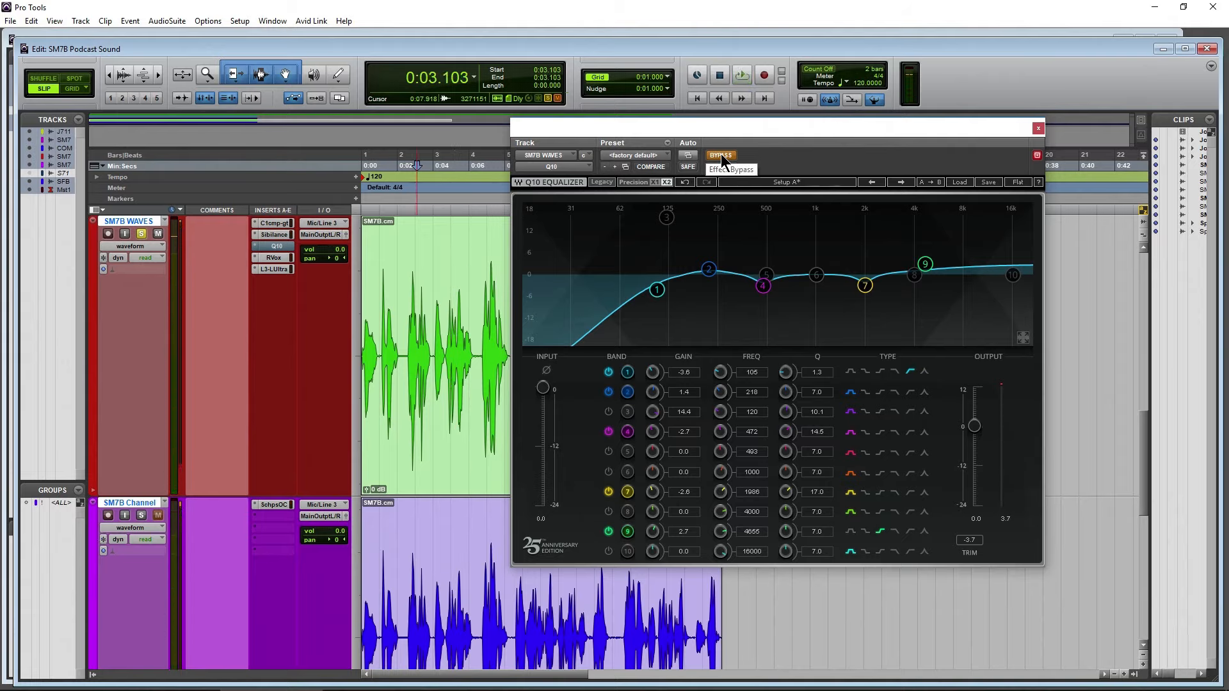
pyautogui.click(721, 155)
pyautogui.press('space')
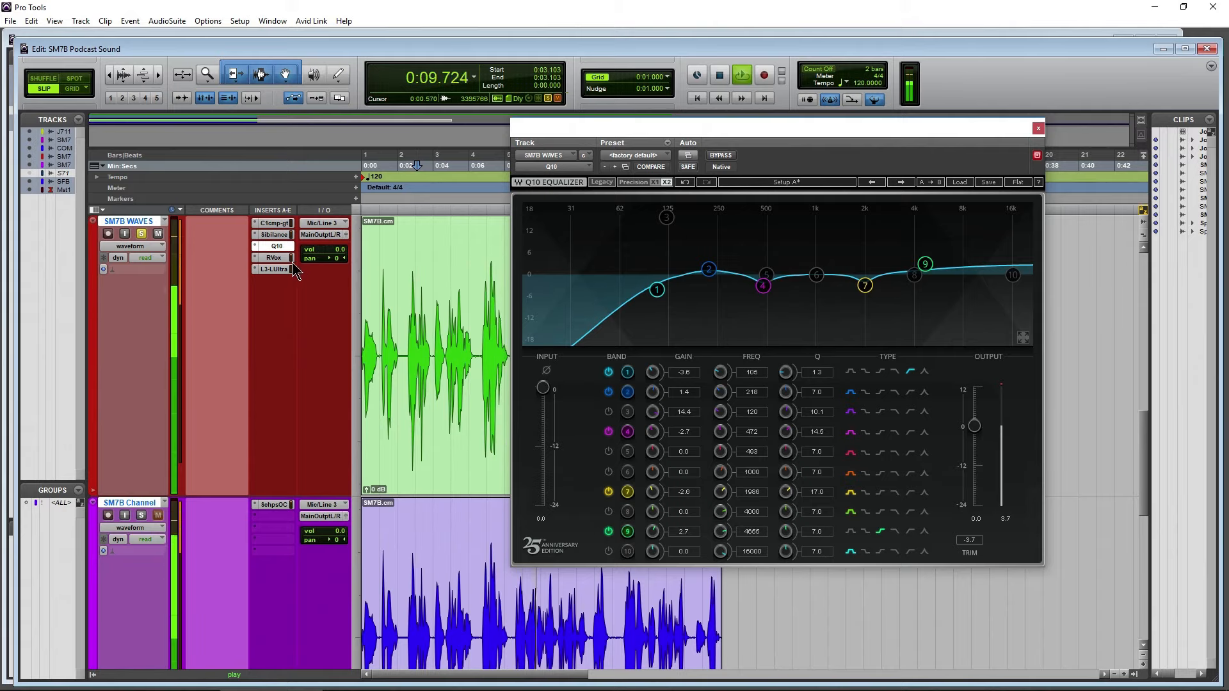
pyautogui.press('space')
# Open RVox on the SM7B WAVES track and set its compression to about -9.7 while the clip plays
pyautogui.click(268, 256)
pyautogui.moveTo(652, 128); pyautogui.dragTo(731, 165)
pyautogui.press('space')
pyautogui.moveTo(768, 286)
pyautogui.mouseDown()
pyautogui.moveTo(768, 250)
pyautogui.moveTo(768, 281)
pyautogui.mouseUp()
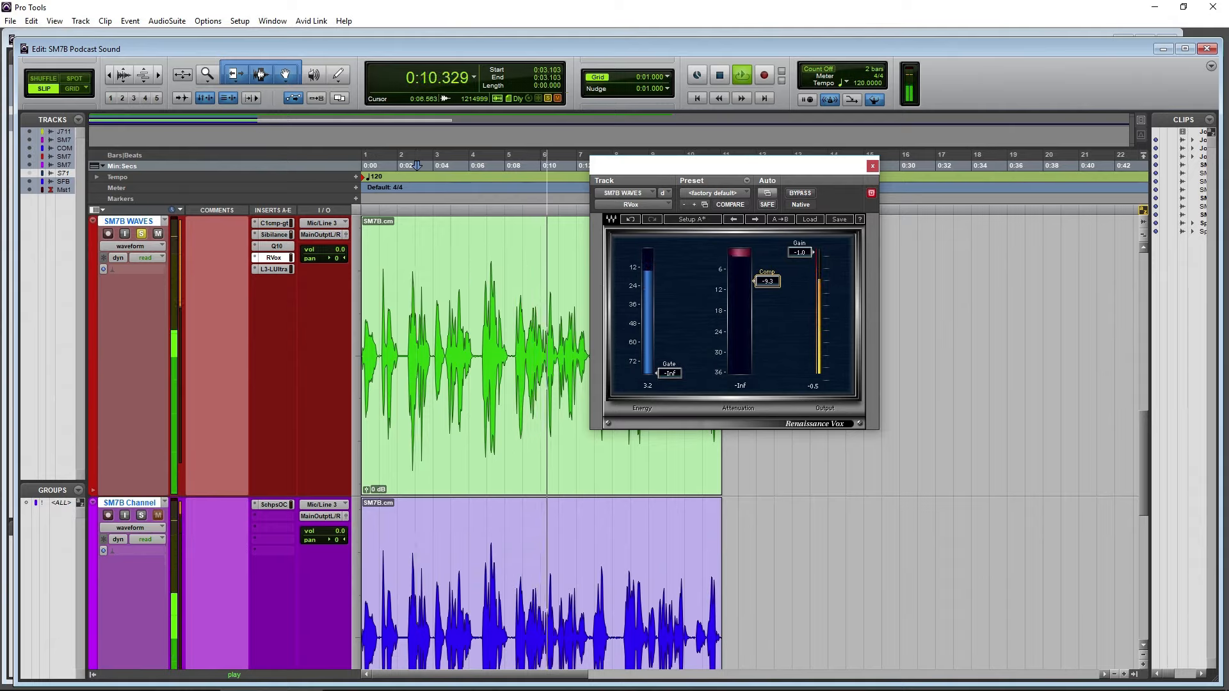
pyautogui.moveTo(768, 281); pyautogui.dragTo(768, 283)
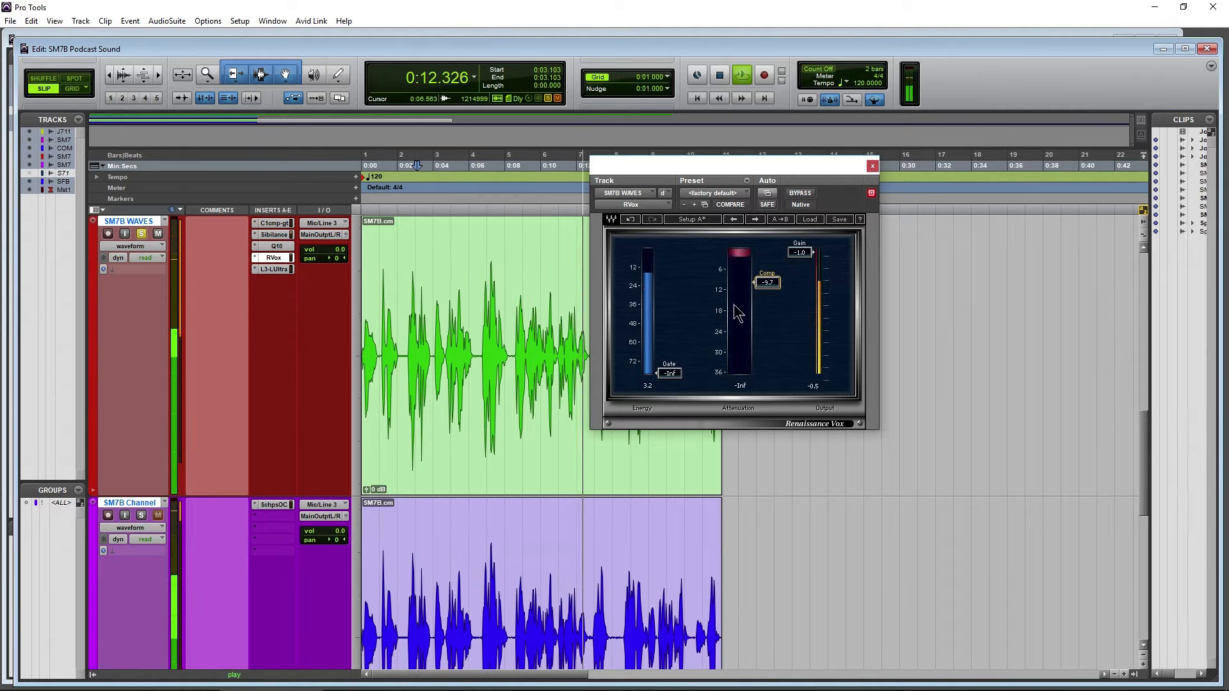
pyautogui.press('space')
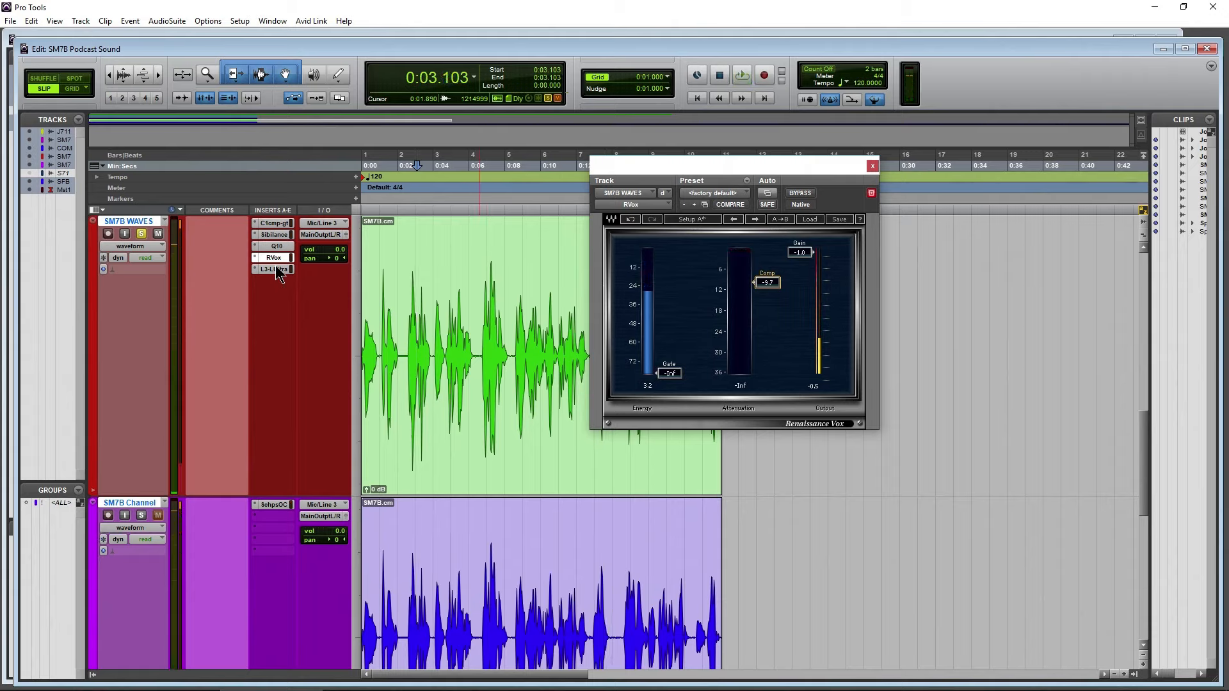
# Open the L3-LL Ultramaximizer on the SM7B WAVES track in a clear spot and look over the Master 1 track's inserts
pyautogui.click(275, 269)
pyautogui.moveTo(755, 171); pyautogui.dragTo(790, 180)
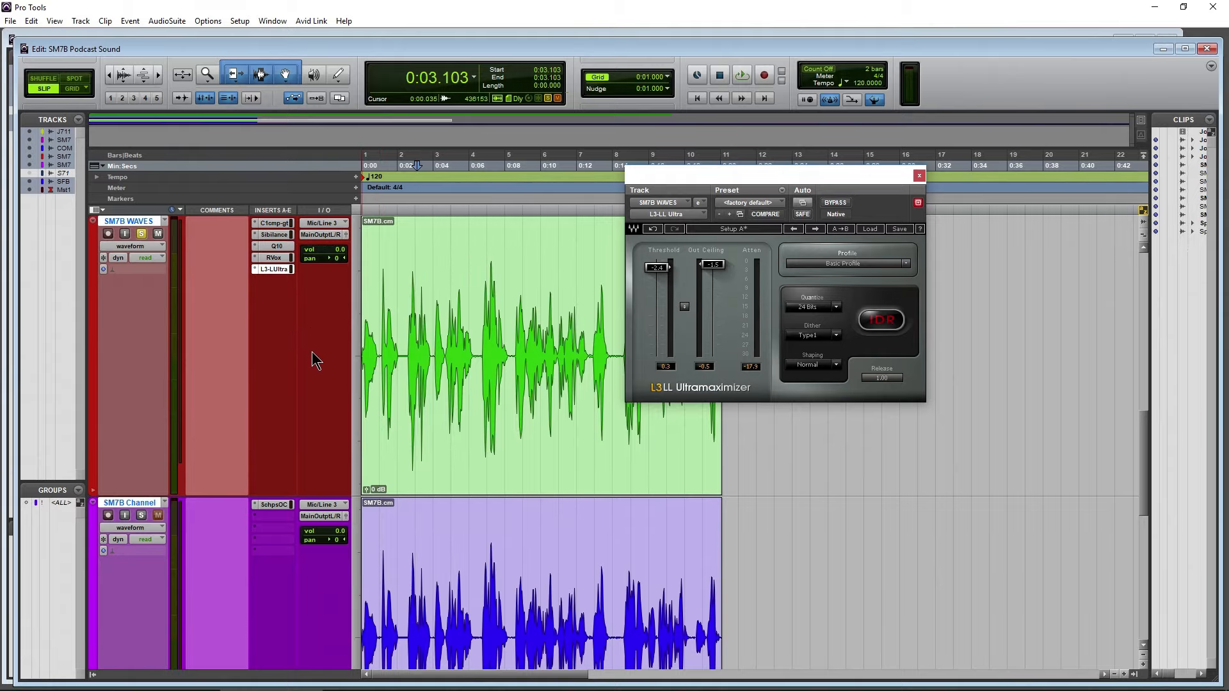
pyautogui.scroll(-5, 307, 362)
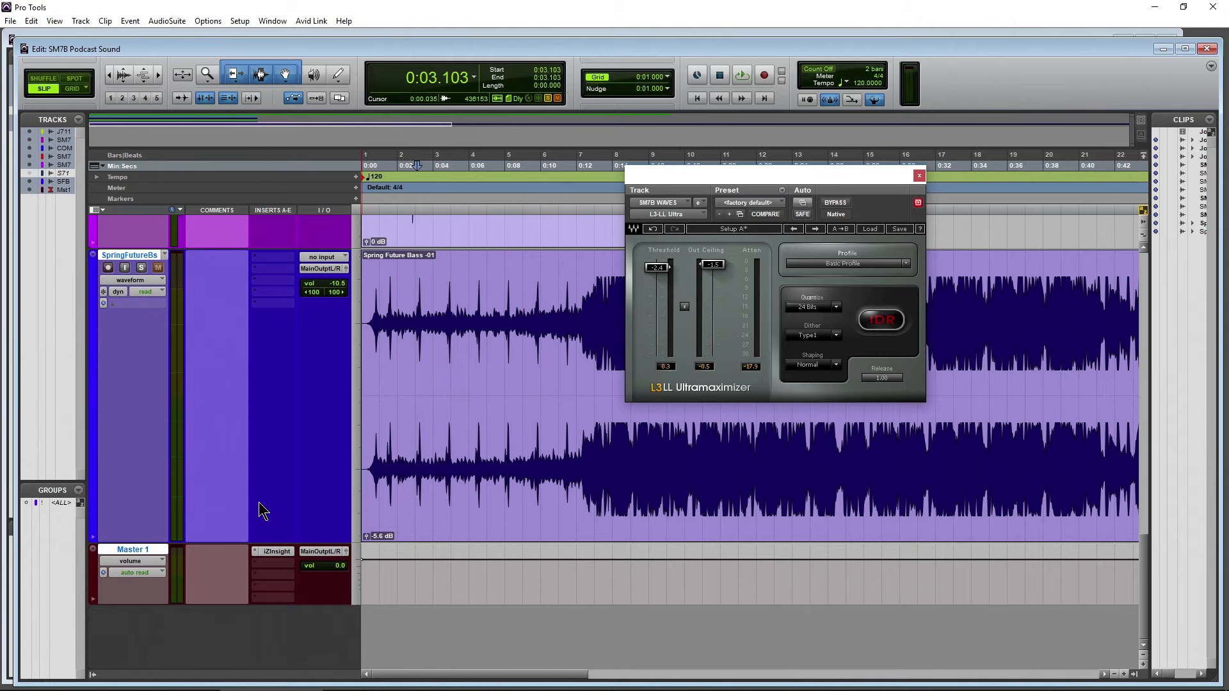
pyautogui.scroll(5, 263, 510)
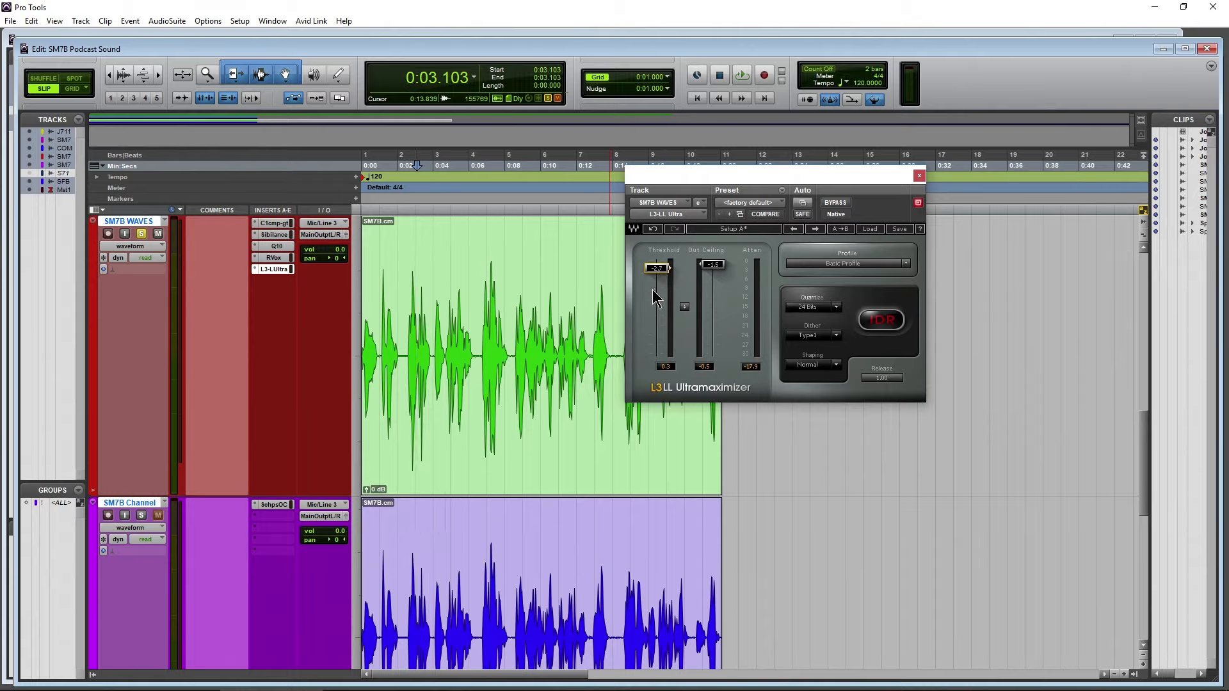
# Try a much lower threshold in the L3-LL Ultramaximizer while the SM7B WAVES clip plays
pyautogui.press('space')
pyautogui.moveTo(652, 289); pyautogui.dragTo(657, 304)
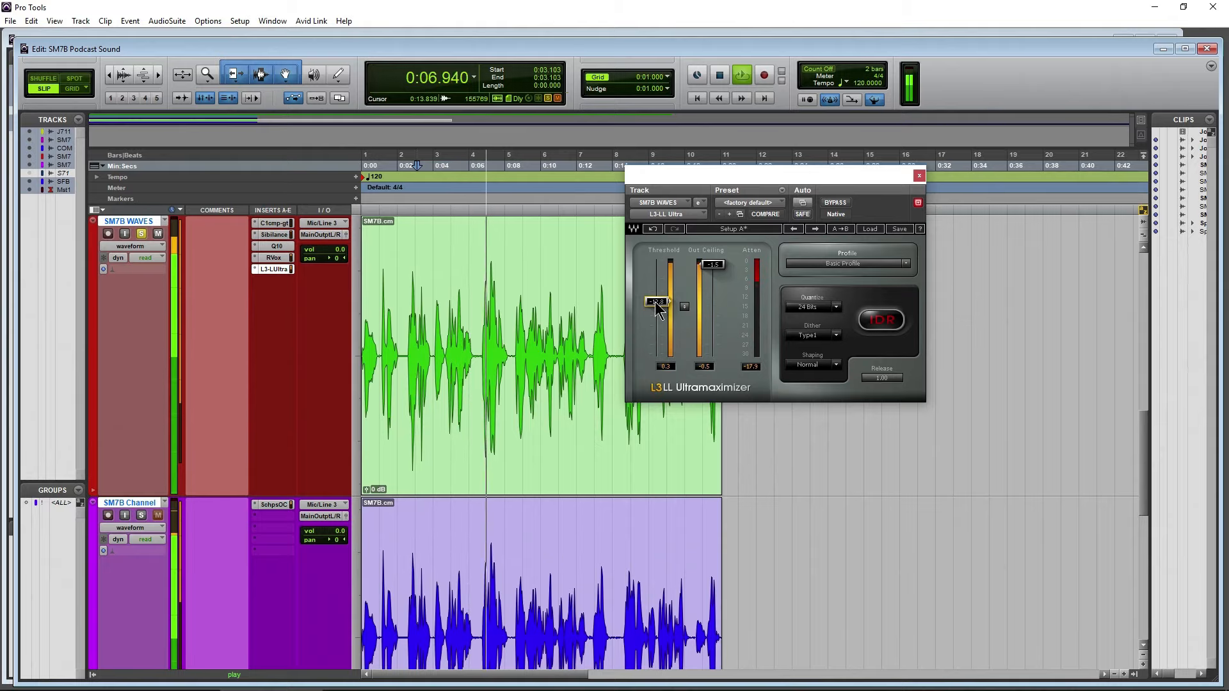
pyautogui.press('space')
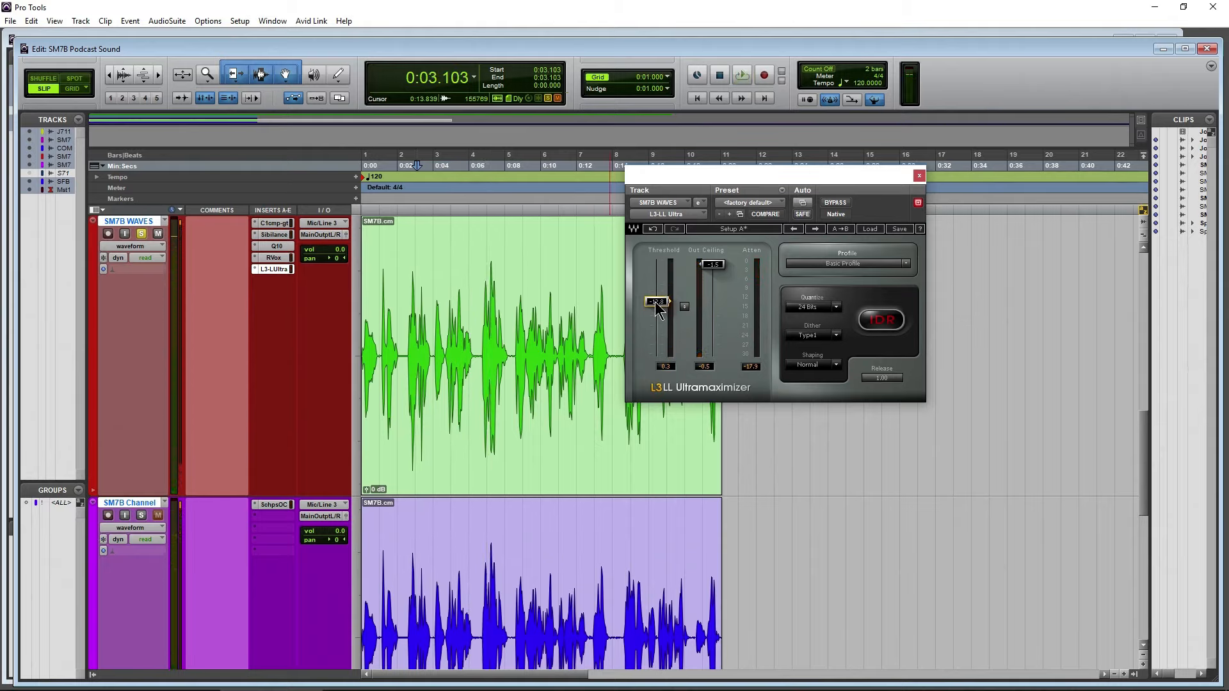
# Raise the L3-LL threshold to about -2.5 dB and set its output ceiling to -1.1 dB
pyautogui.moveTo(656, 302)
pyautogui.mouseDown()
pyautogui.moveTo(656, 279)
pyautogui.moveTo(654, 296)
pyautogui.mouseUp()
pyautogui.moveTo(659, 297); pyautogui.dragTo(712, 262)
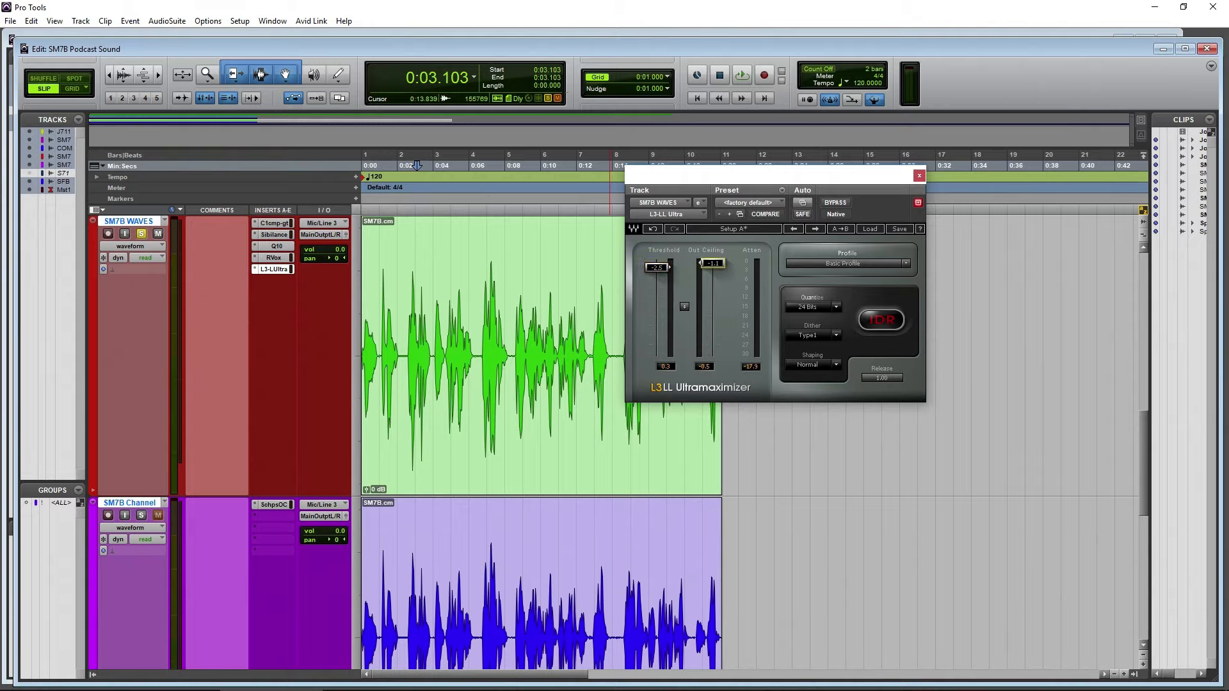
pyautogui.press('space')
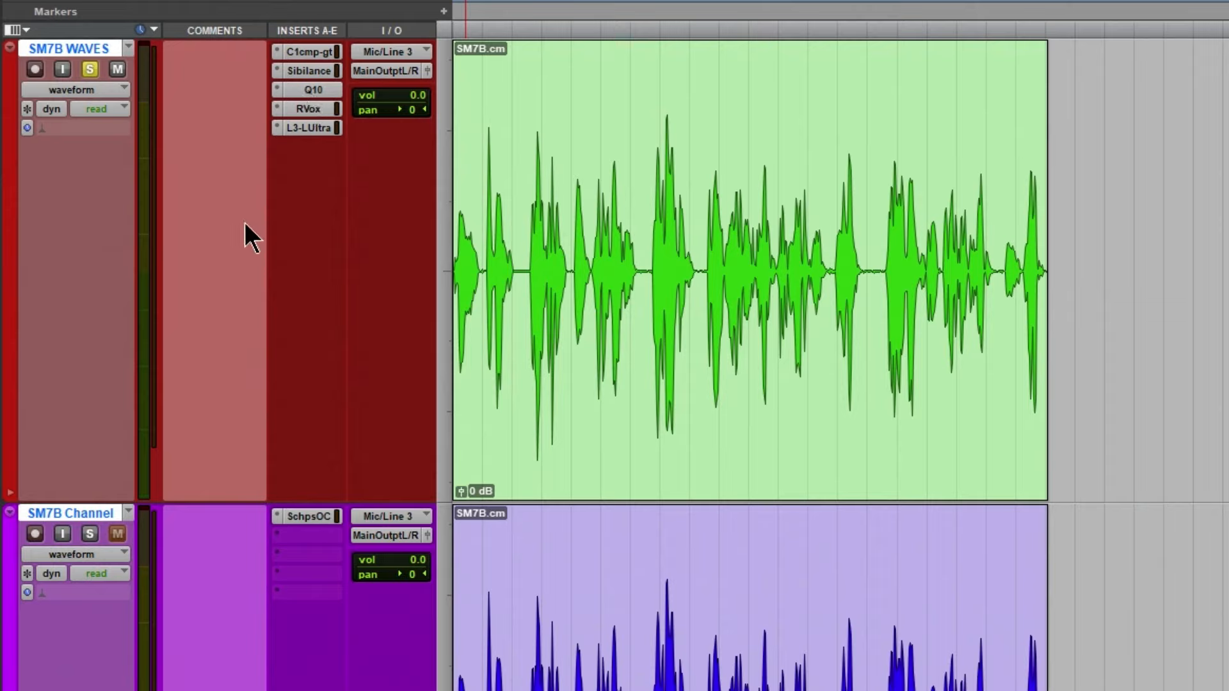
# View the SM7B WAVES track's options, including saving a track preset, and recheck its Q10 settings
pyautogui.rightClick(67, 46)
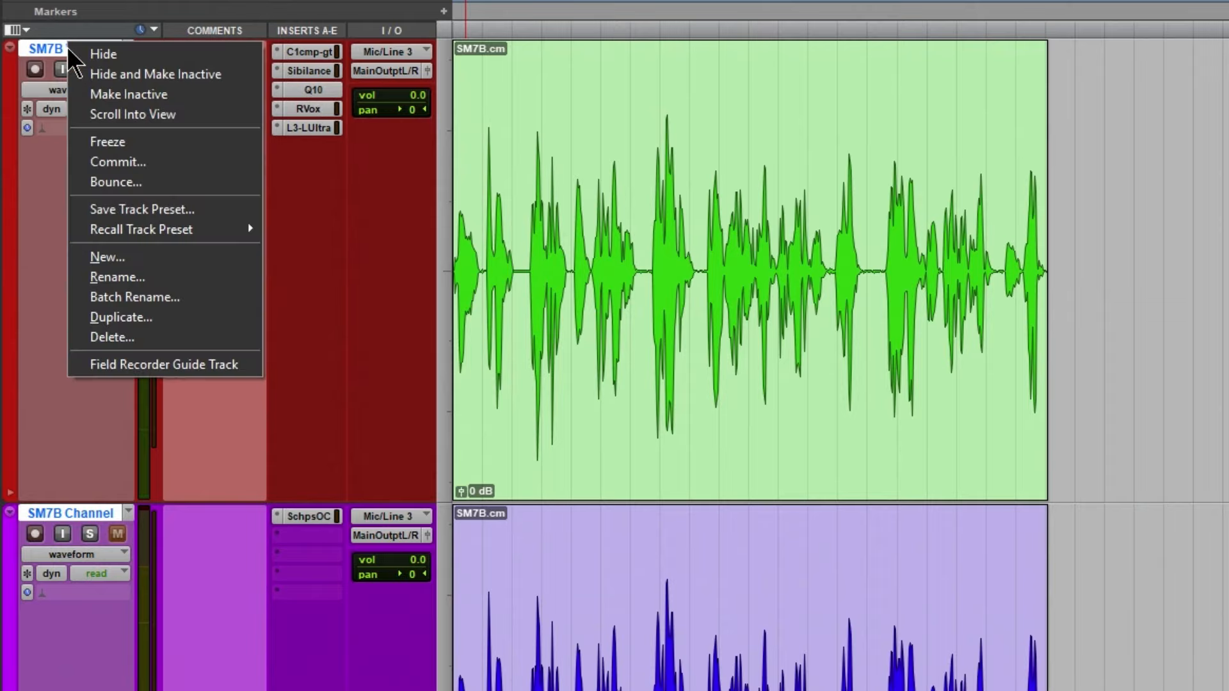
pyautogui.click(51, 214)
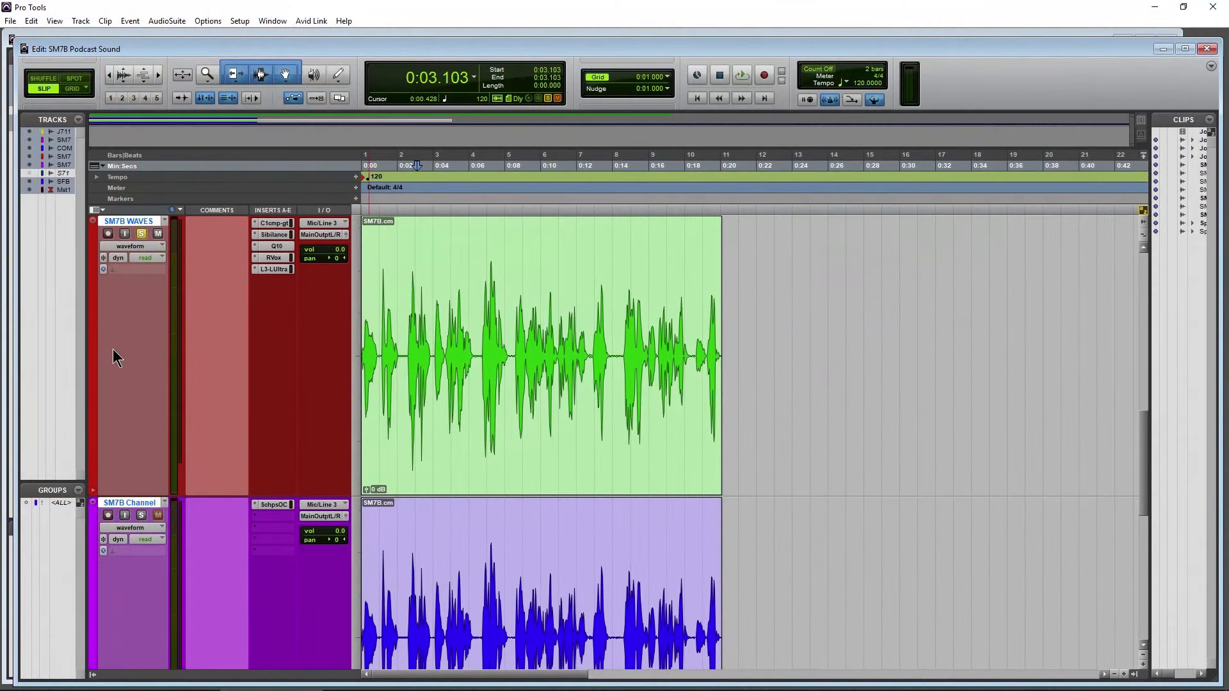
pyautogui.click(275, 246)
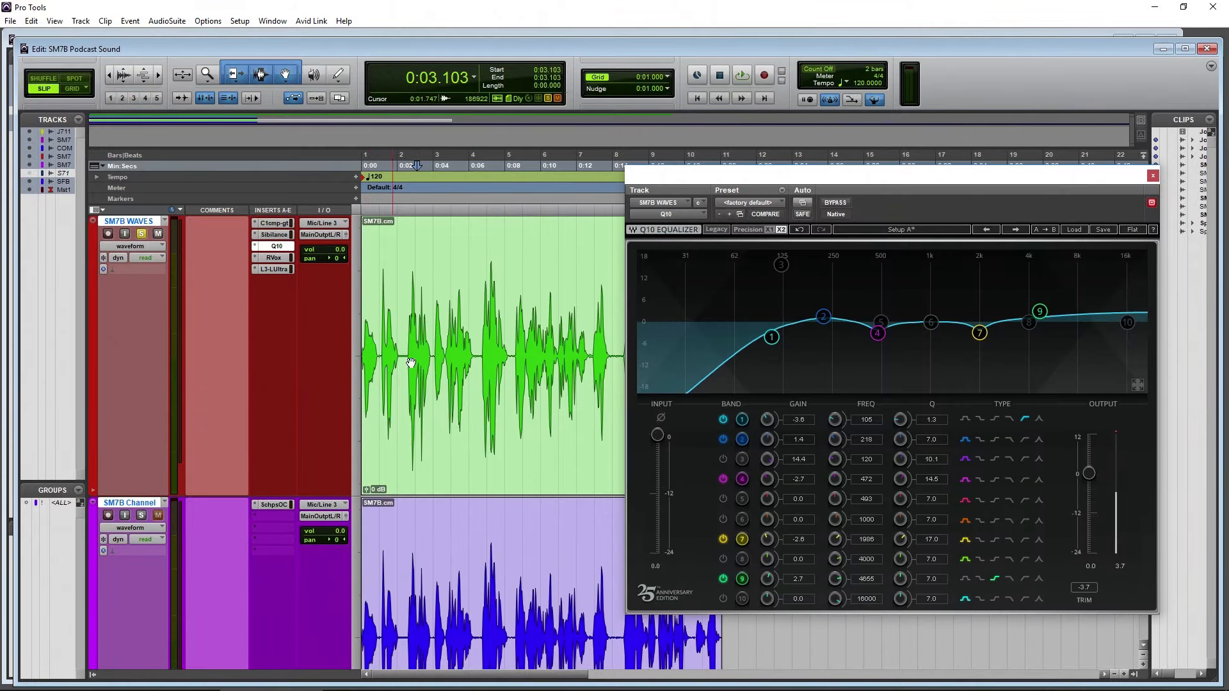
pyautogui.click(1151, 178)
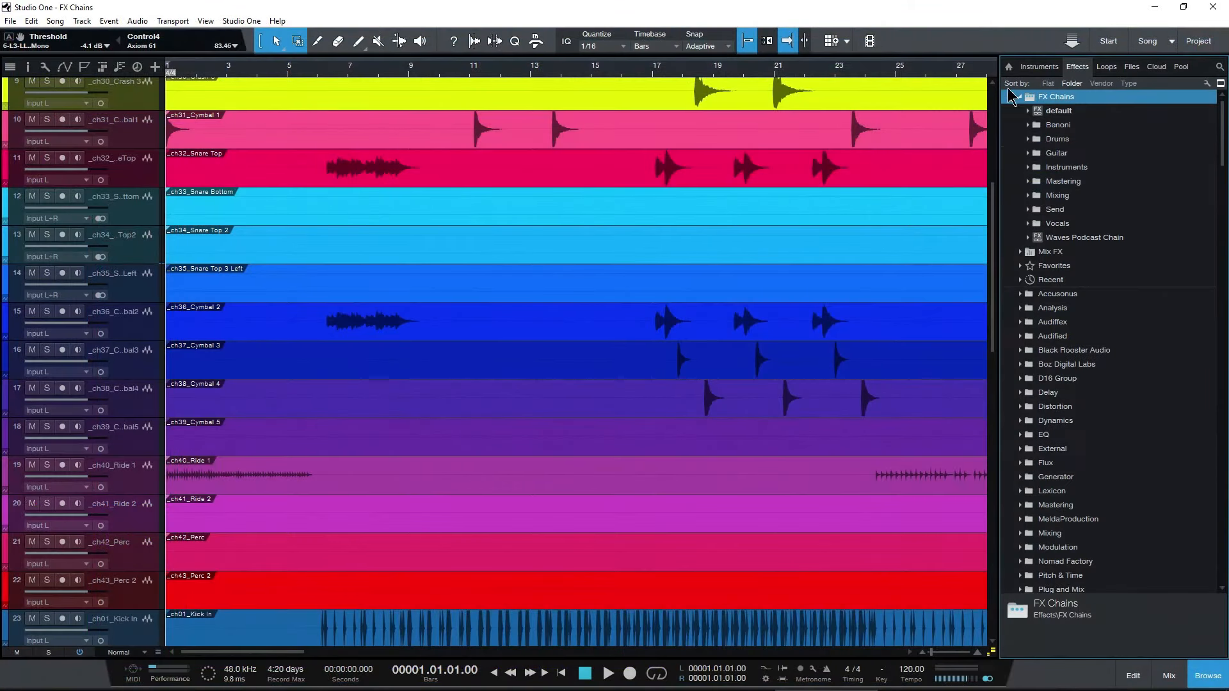
# Switch to Studio One, load the Waves Podcast Chain onto the Cymbal 1 track and look through its plug-ins
pyautogui.moveTo(1084, 237); pyautogui.dragTo(126, 123)
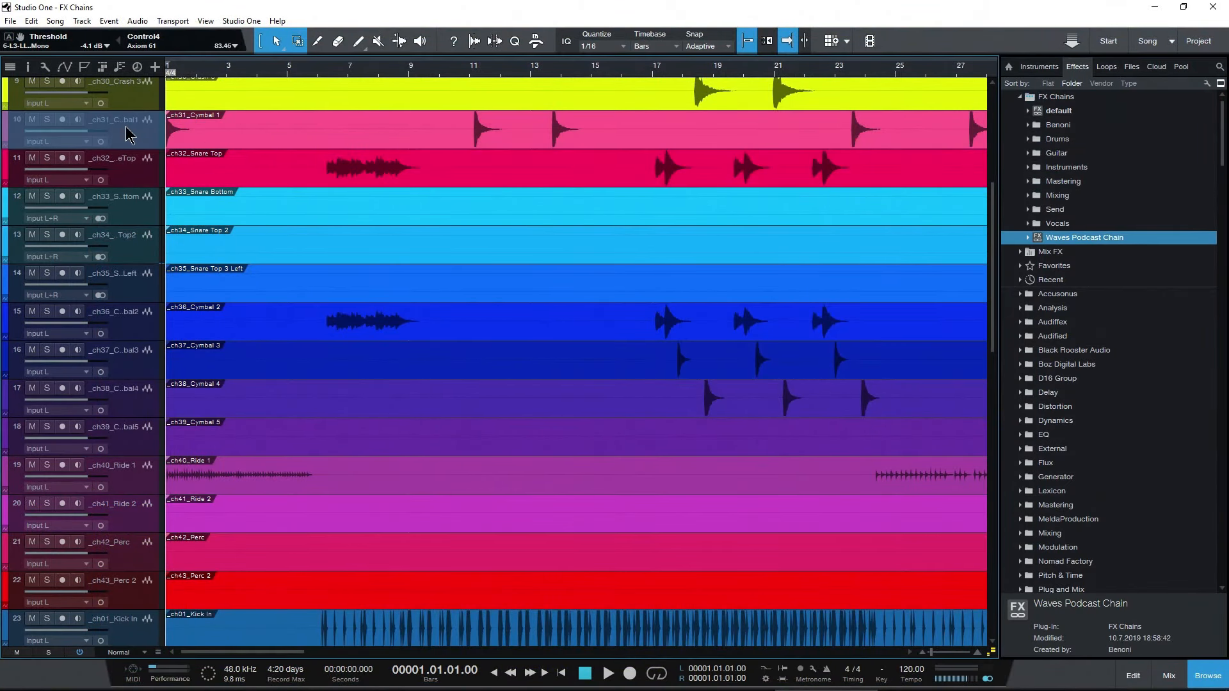
pyautogui.click(807, 128)
pyautogui.click(909, 126)
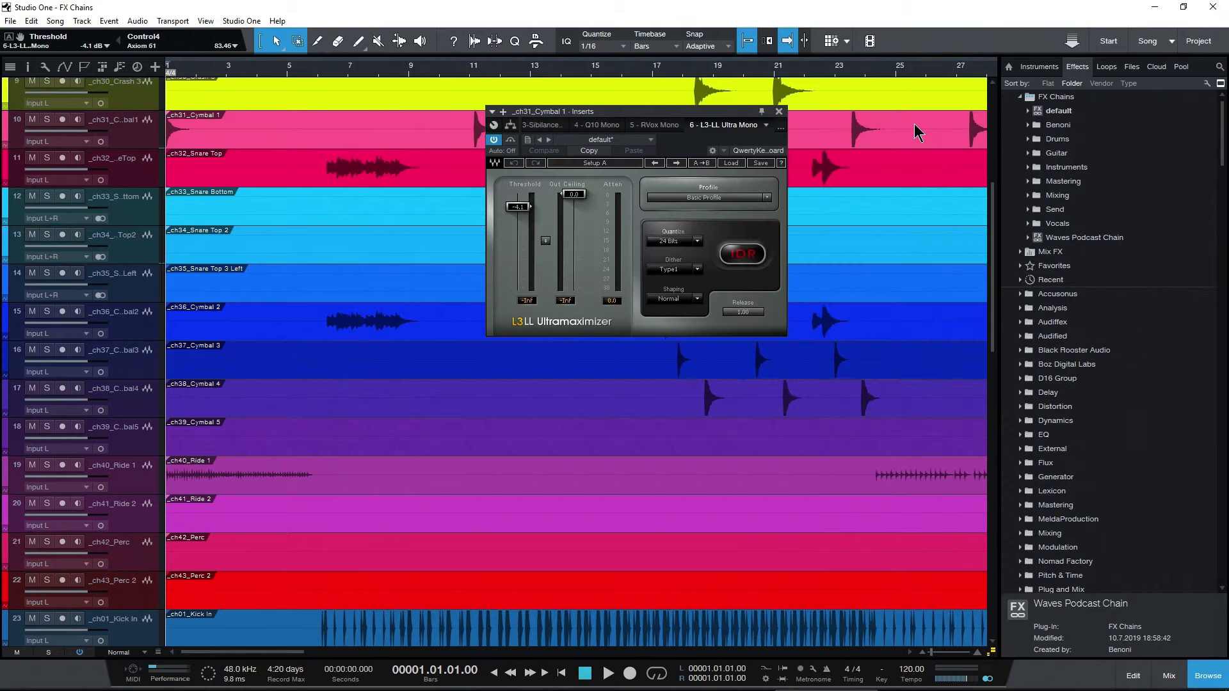
pyautogui.click(755, 128)
pyautogui.click(595, 128)
pyautogui.click(643, 125)
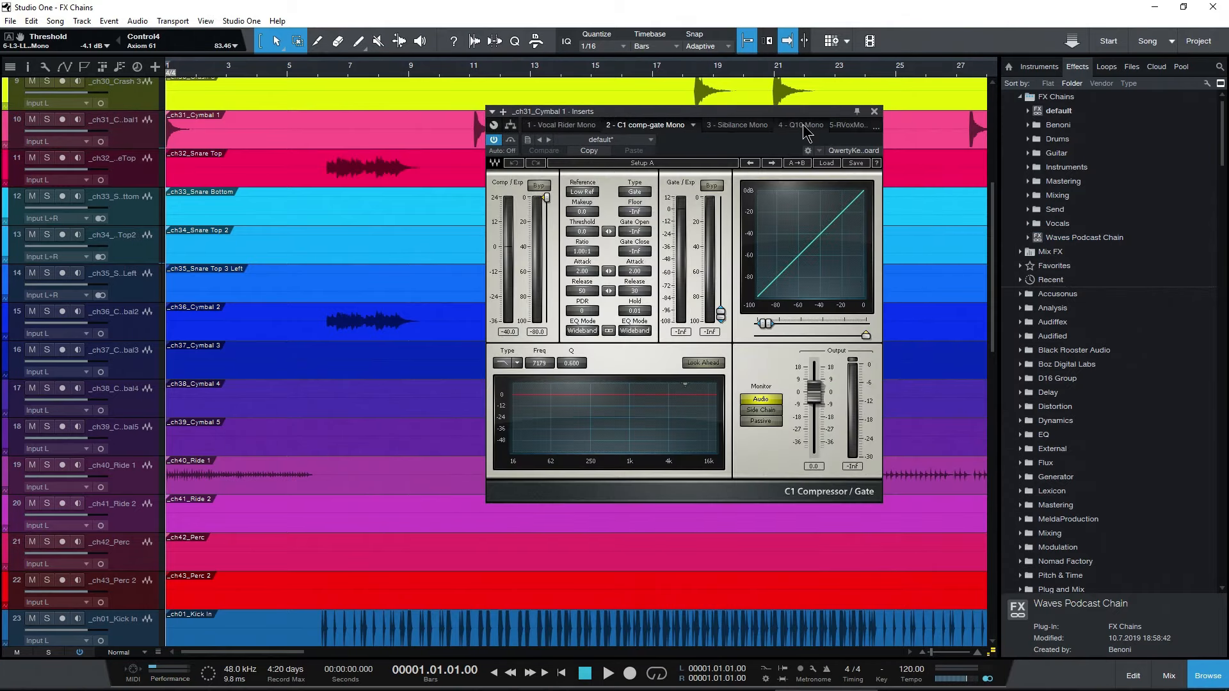
pyautogui.click(794, 126)
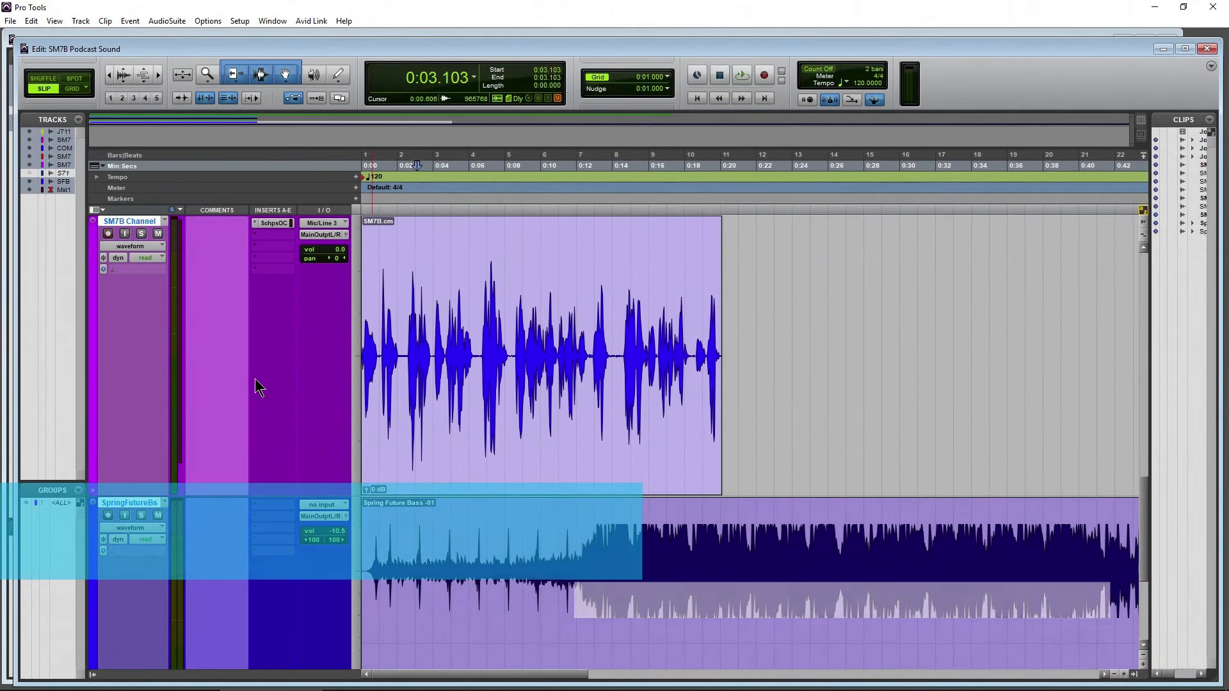
# In Pro Tools, open the Scheps Omni Channel on the SM7B Channel track and look over the other SM7B tracks
pyautogui.click(277, 222)
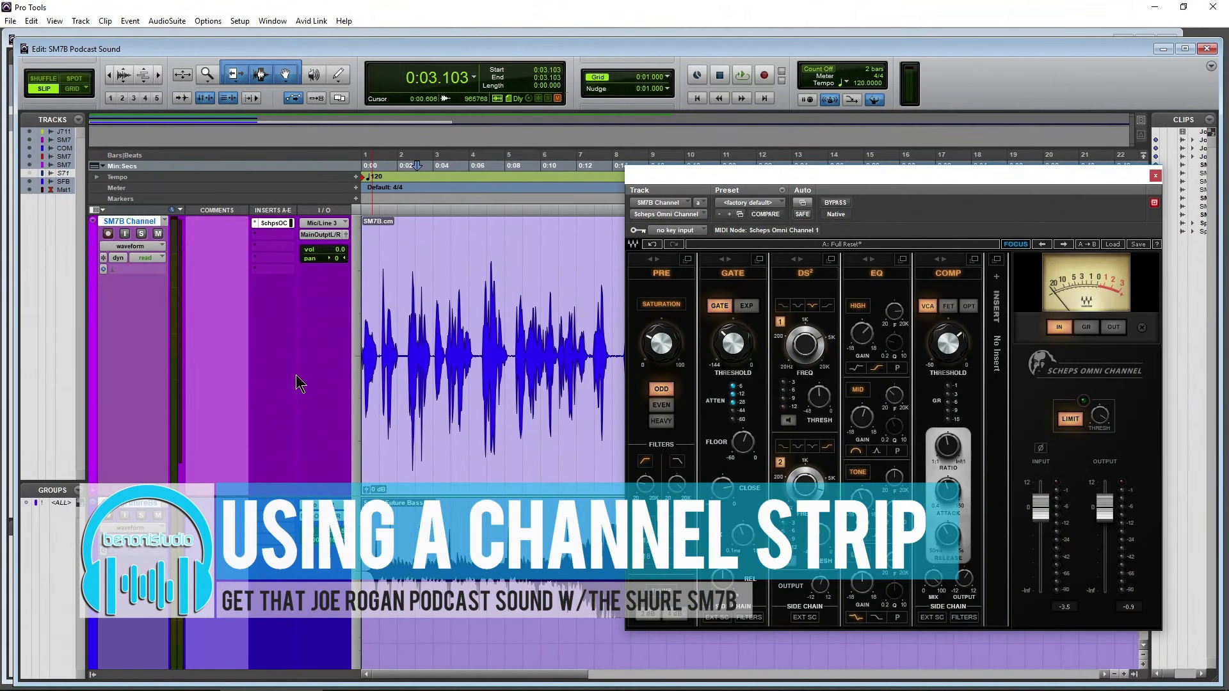
pyautogui.scroll(5, 296, 374)
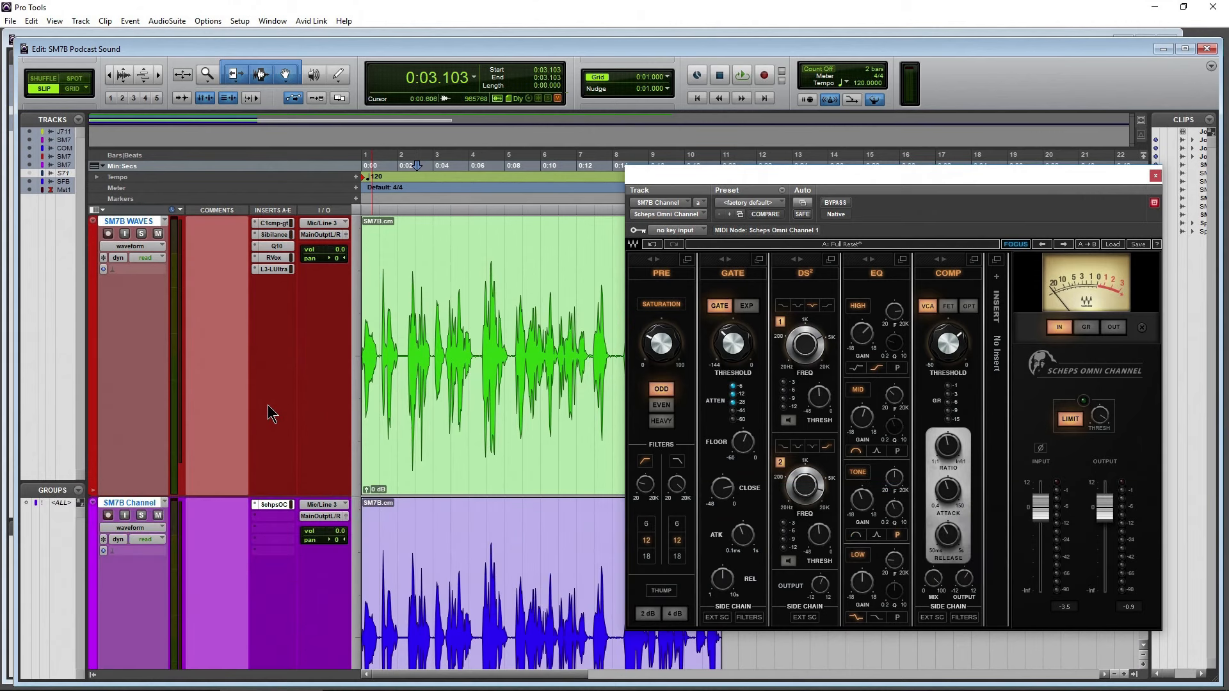
pyautogui.scroll(6, 267, 404)
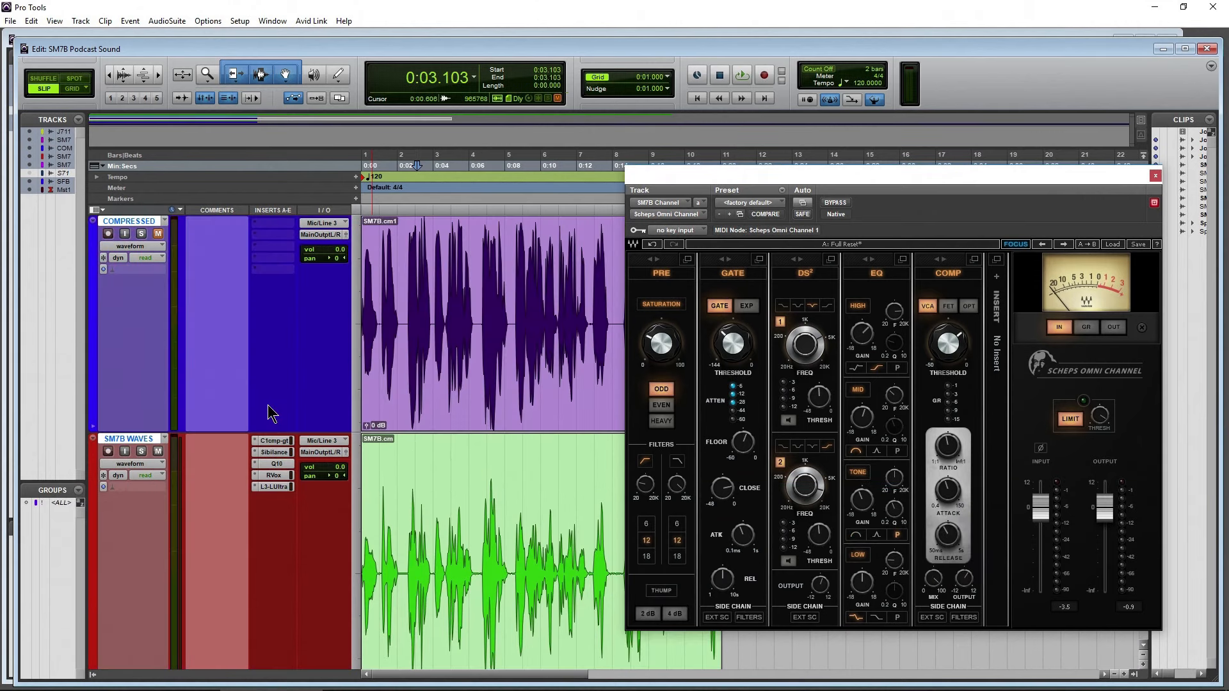
pyautogui.scroll(-3, 268, 405)
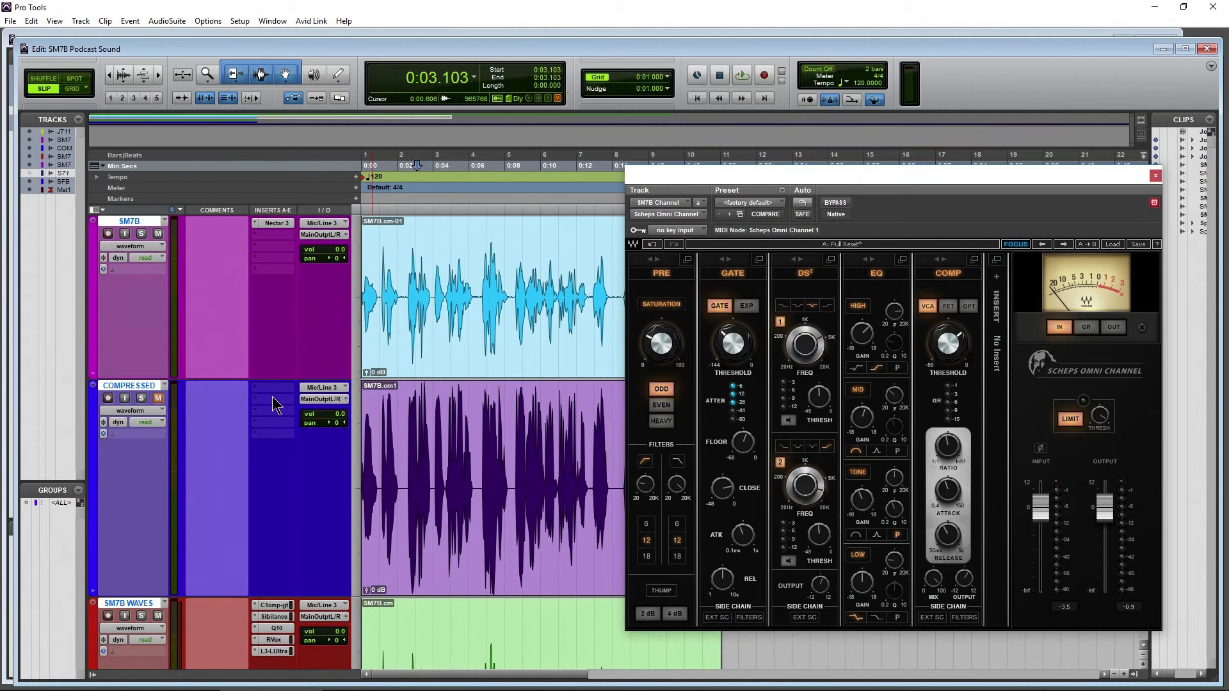
pyautogui.scroll(-5, 271, 397)
pyautogui.scroll(-2, 283, 374)
pyautogui.scroll(2, 284, 373)
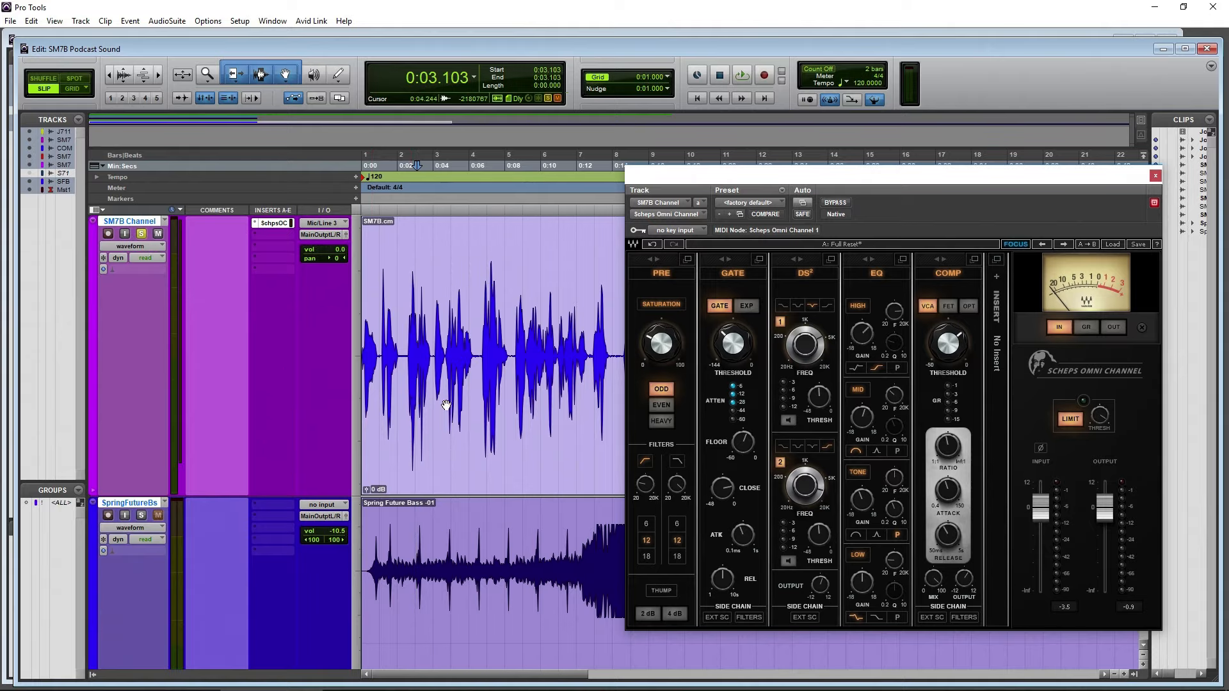
# Play the SM7B Channel clip with the Scheps Omni Channel bypassed and again with it active to compare the sound
pyautogui.moveTo(901, 192); pyautogui.dragTo(874, 160)
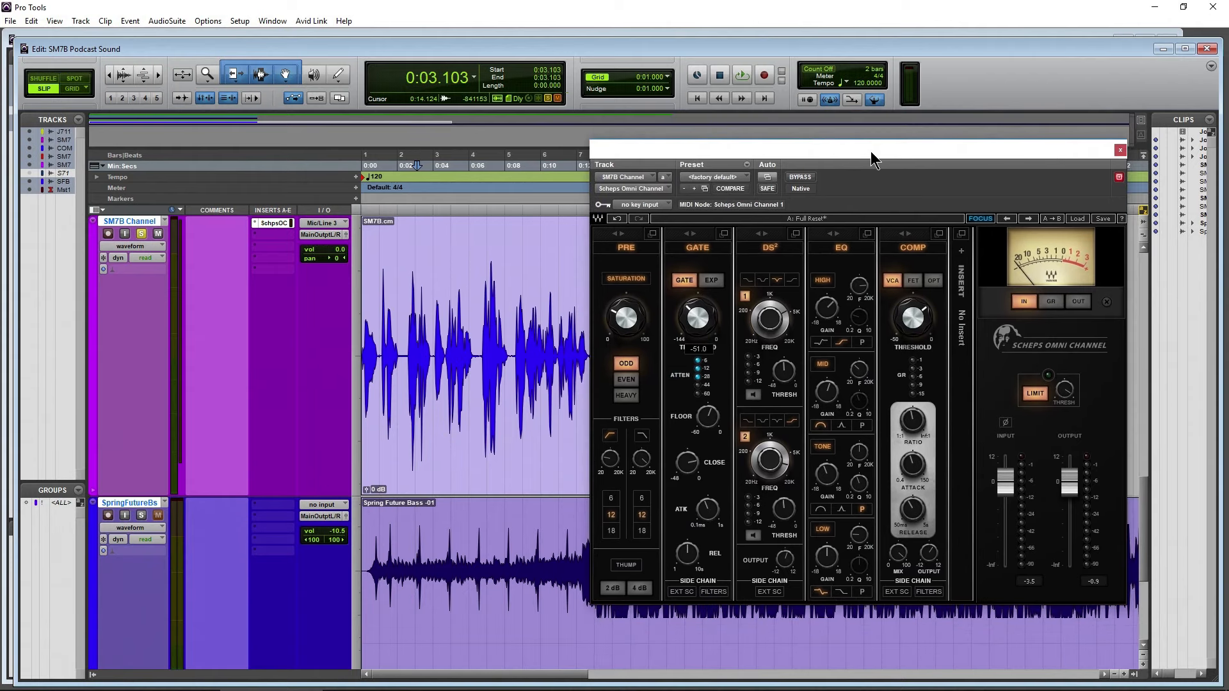
pyautogui.click(794, 180)
pyautogui.press('space')
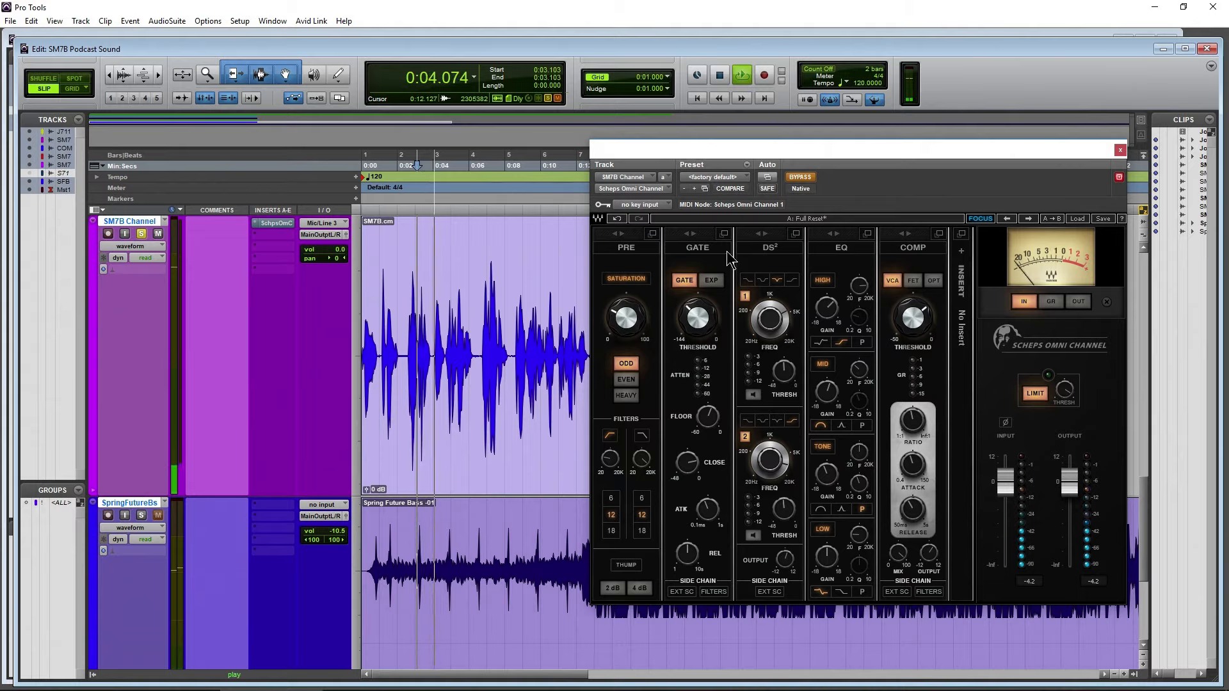
pyautogui.press('space')
pyautogui.click(807, 181)
pyautogui.press('space')
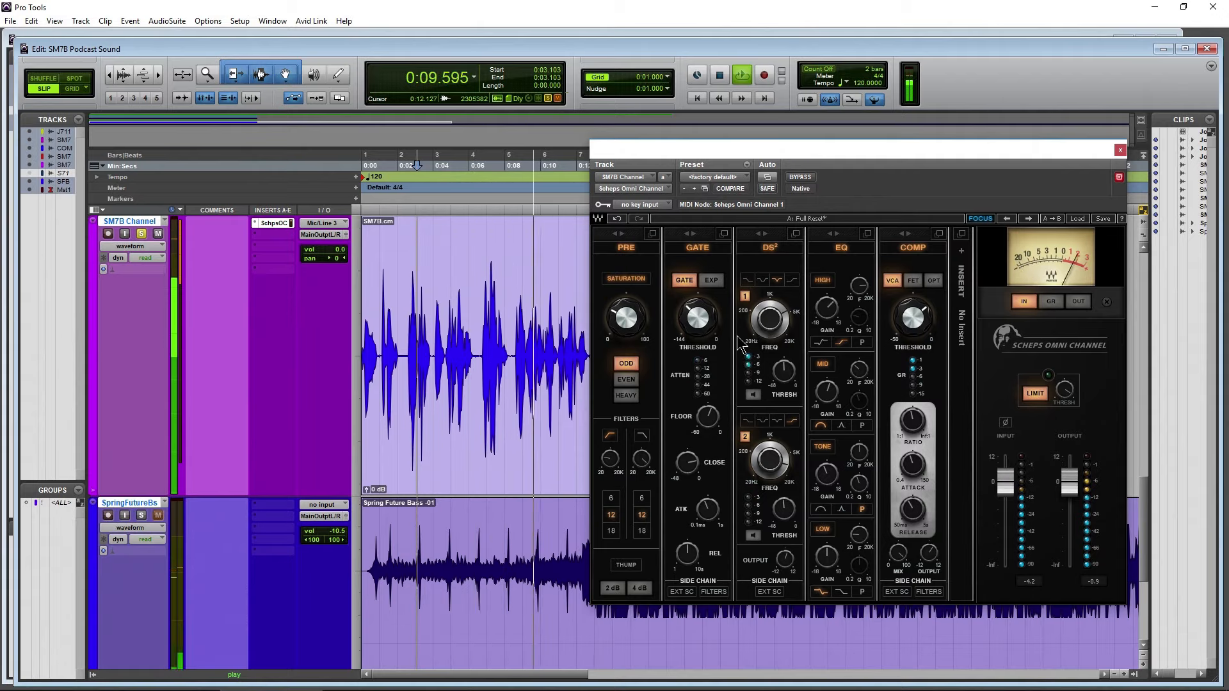
pyautogui.press('space')
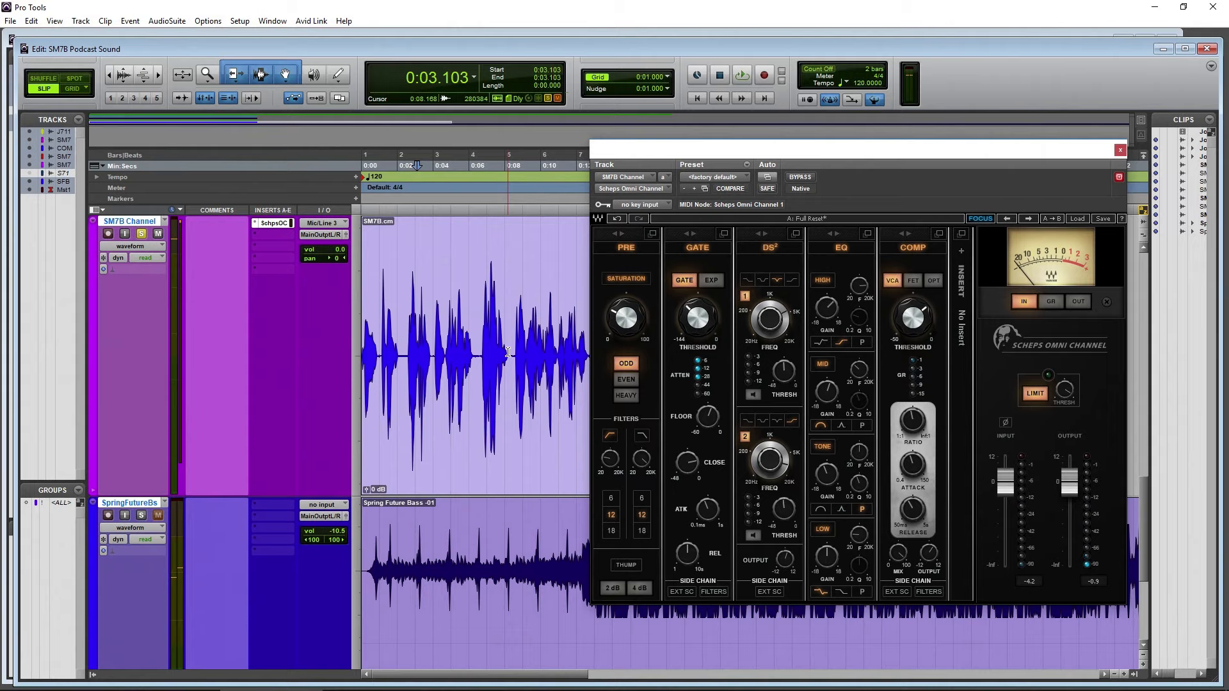
# Review the Scheps Omni Channel's saturation, high-pass filter frequency and gate threshold
pyautogui.scroll(5, 524, 362)
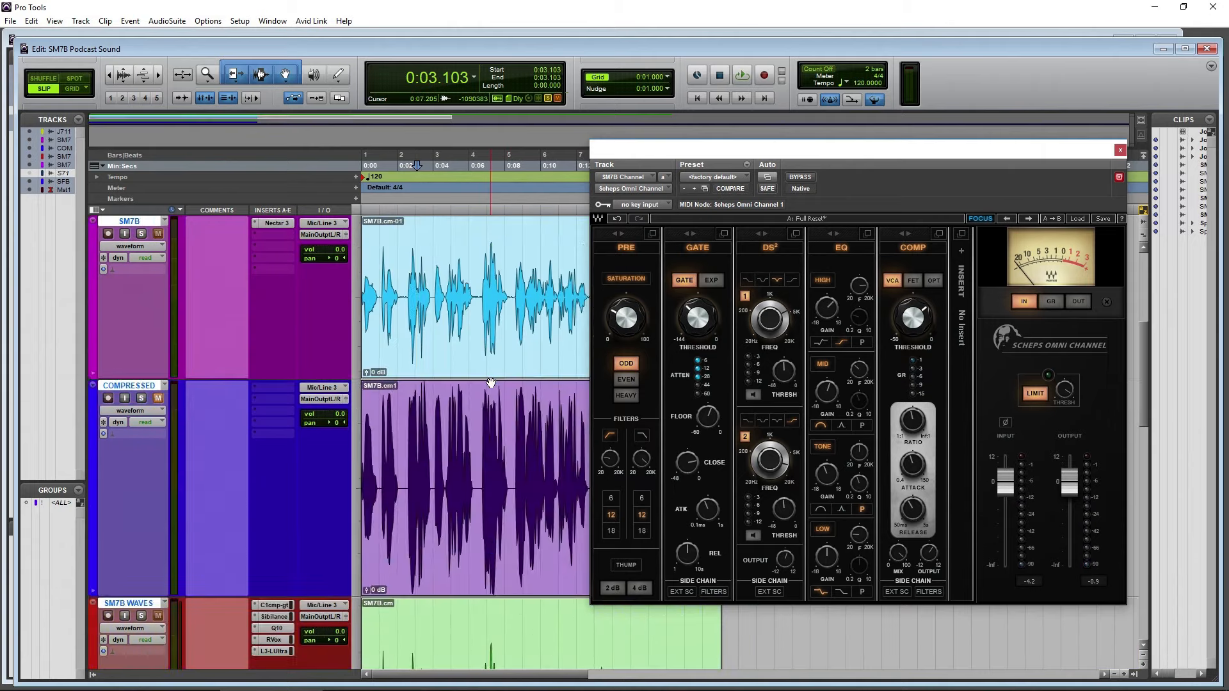
pyautogui.scroll(-3, 486, 346)
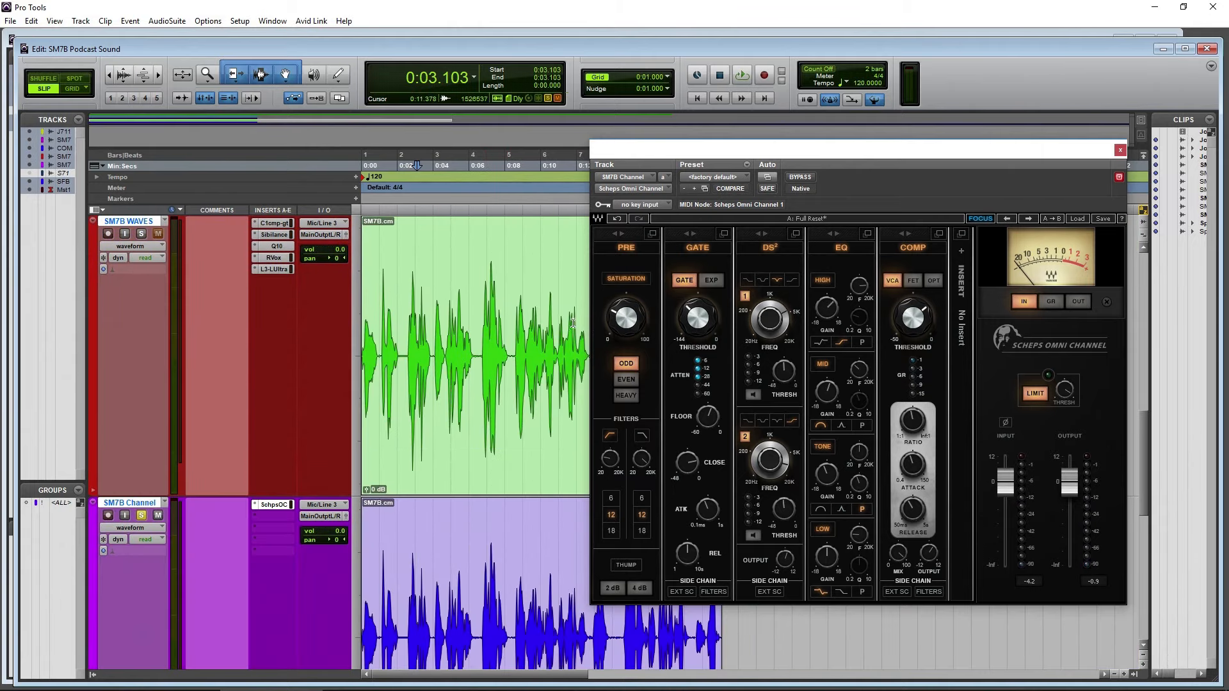
pyautogui.moveTo(626, 320)
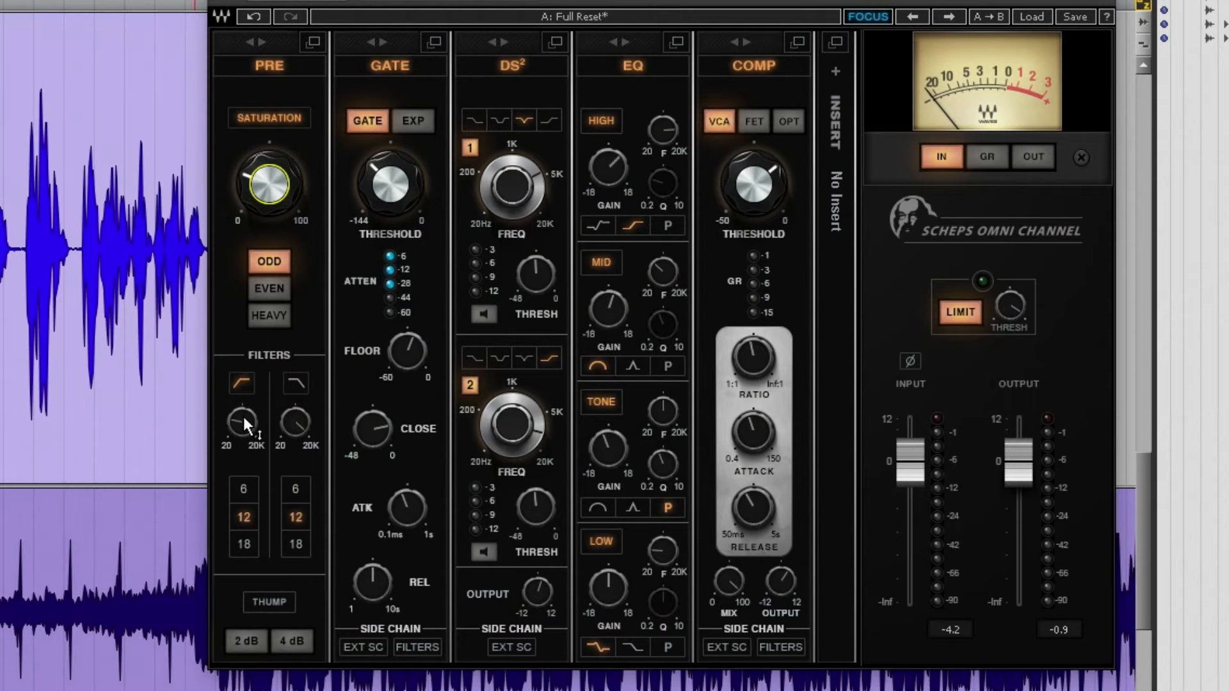
pyautogui.moveTo(243, 414)
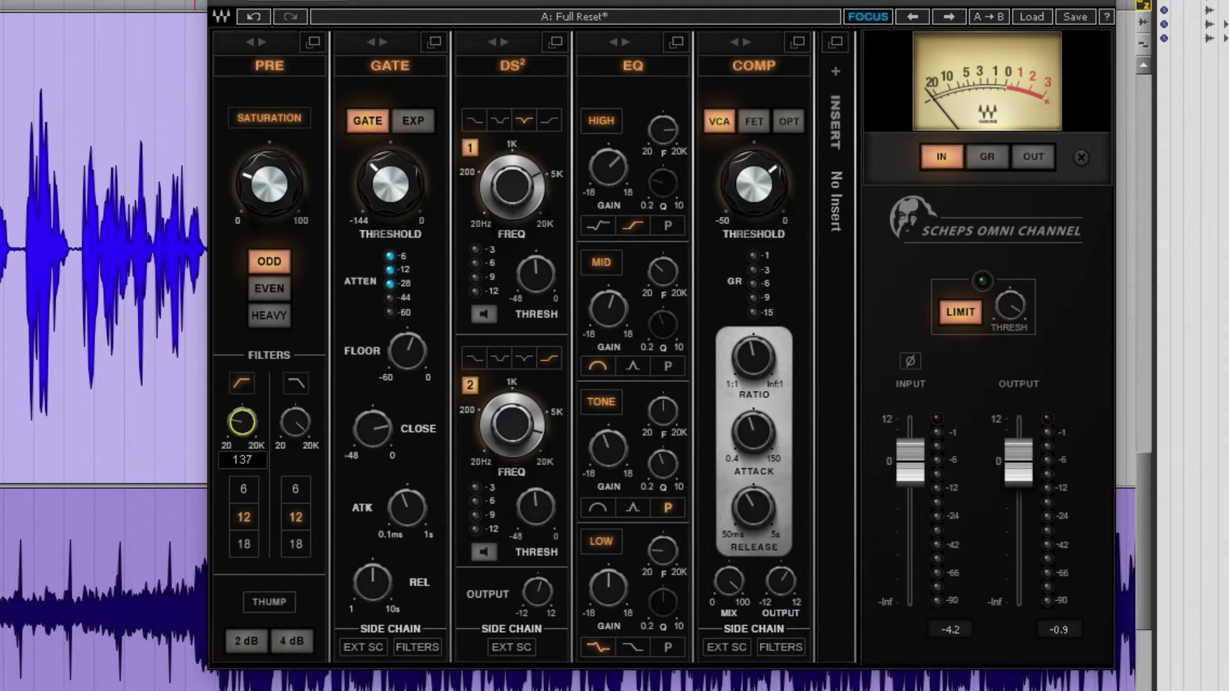
pyautogui.moveTo(238, 427)
pyautogui.mouseDown()
pyautogui.moveTo(236, 446)
pyautogui.moveTo(236, 431)
pyautogui.mouseUp()
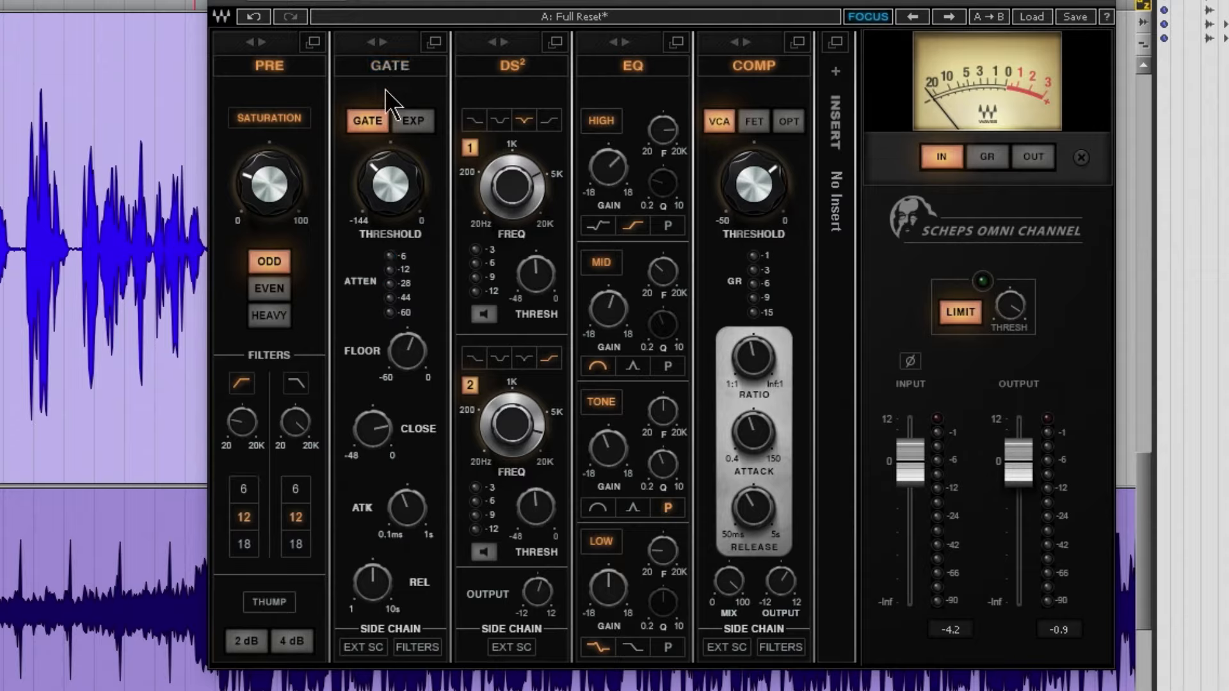
pyautogui.moveTo(388, 197); pyautogui.dragTo(388, 195)
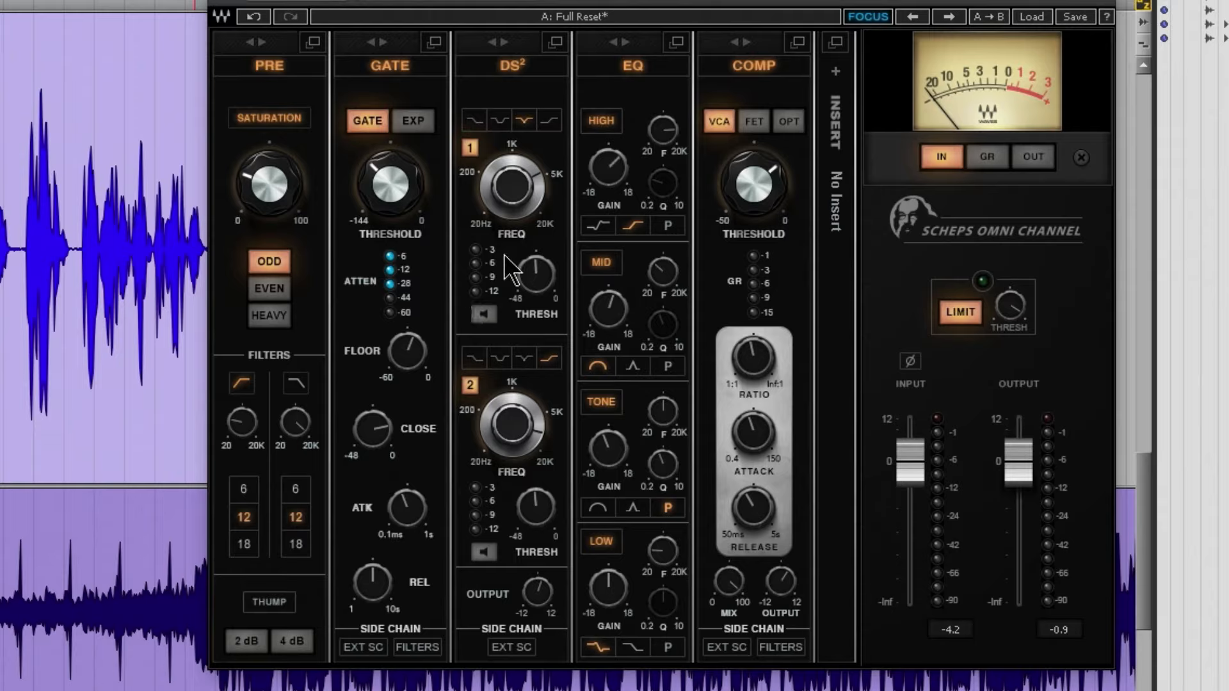
# Audition both DS² de-esser bands in solo during playback and check the de-esser's output level
pyautogui.click(484, 314)
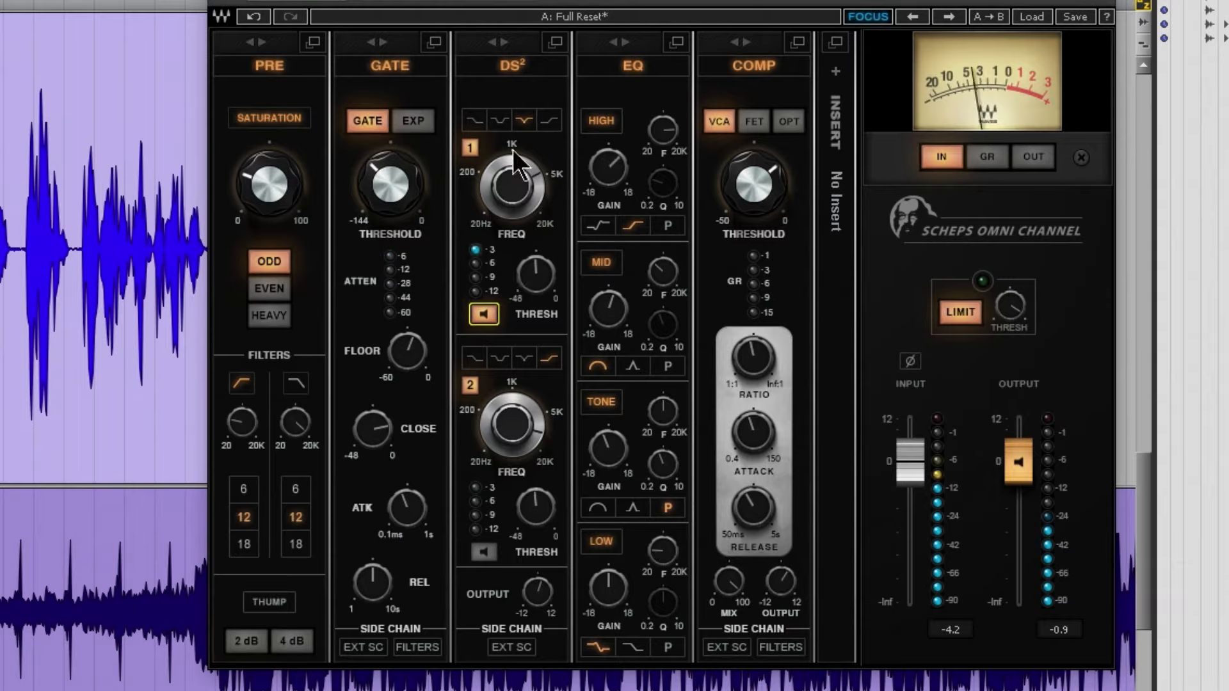
pyautogui.click(525, 120)
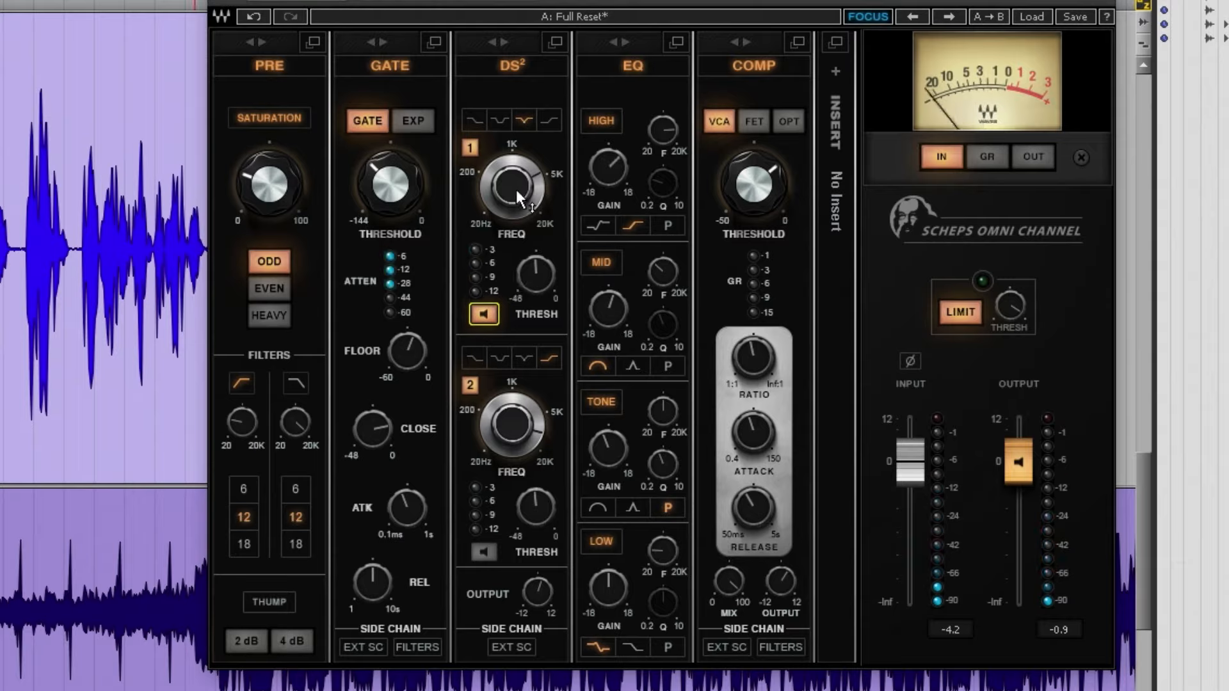
pyautogui.click(484, 552)
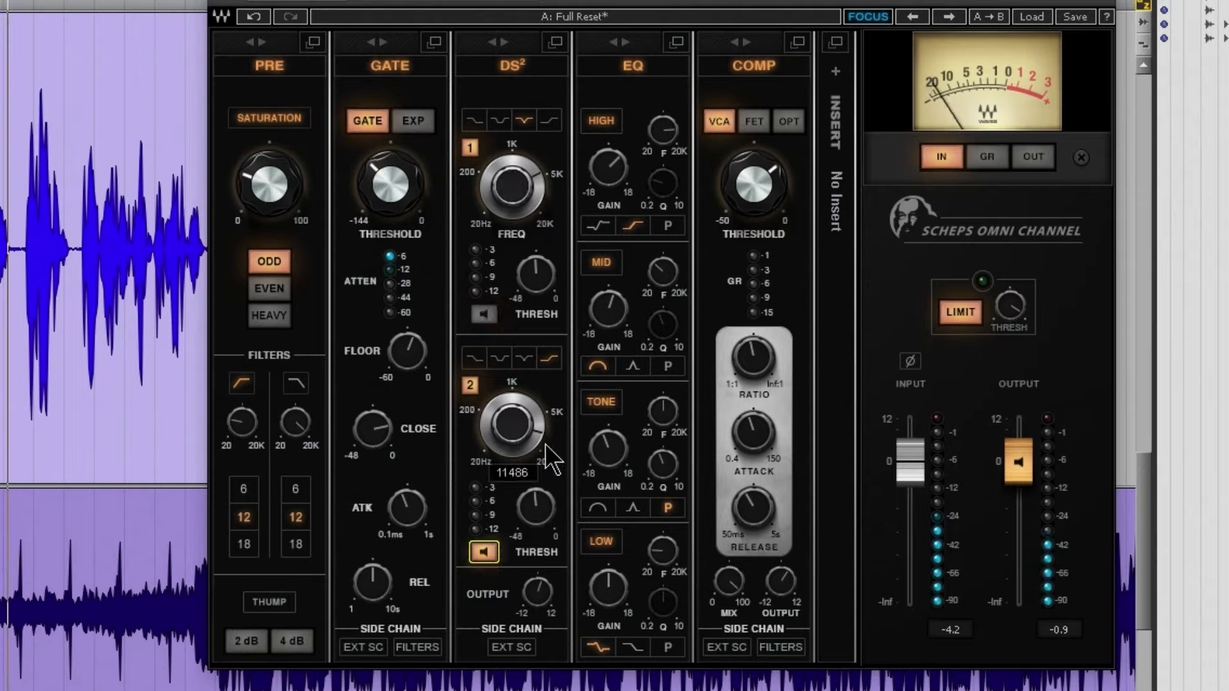
pyautogui.click(492, 551)
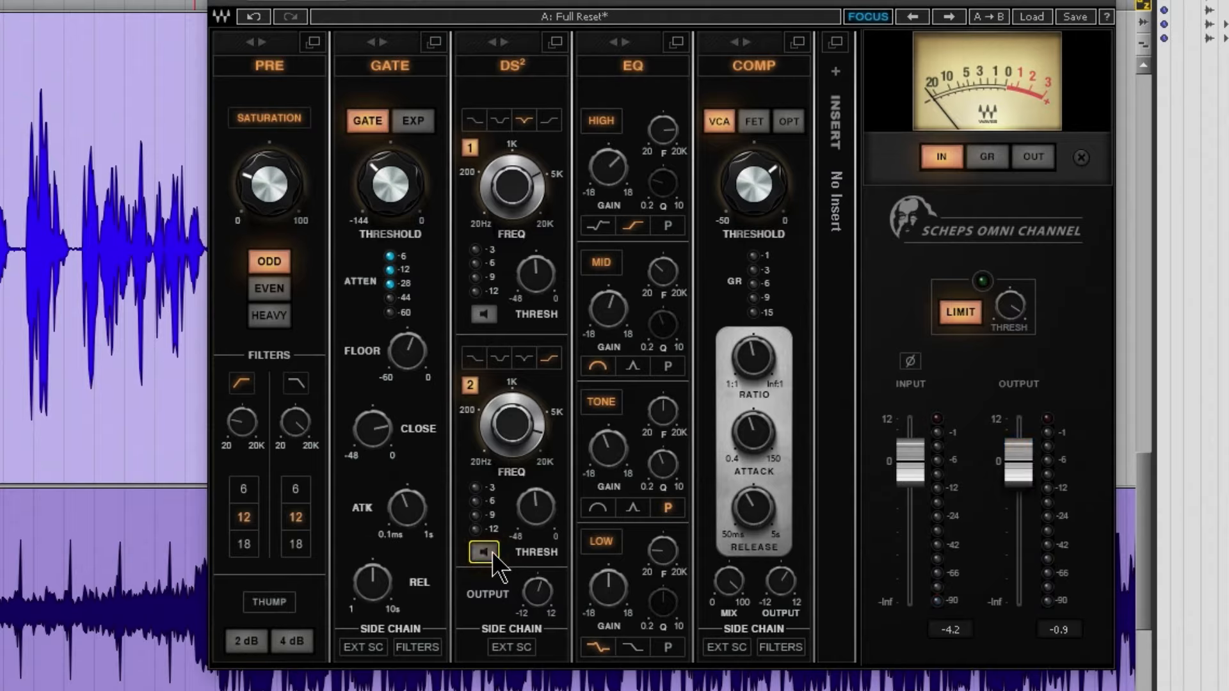
pyautogui.moveTo(537, 594); pyautogui.dragTo(537, 590)
# Check the Scheps Omni Channel's high and mid EQ bands against Nectar 3's EQ 1 on the SM7B track
pyautogui.click(612, 171)
pyautogui.click(608, 309)
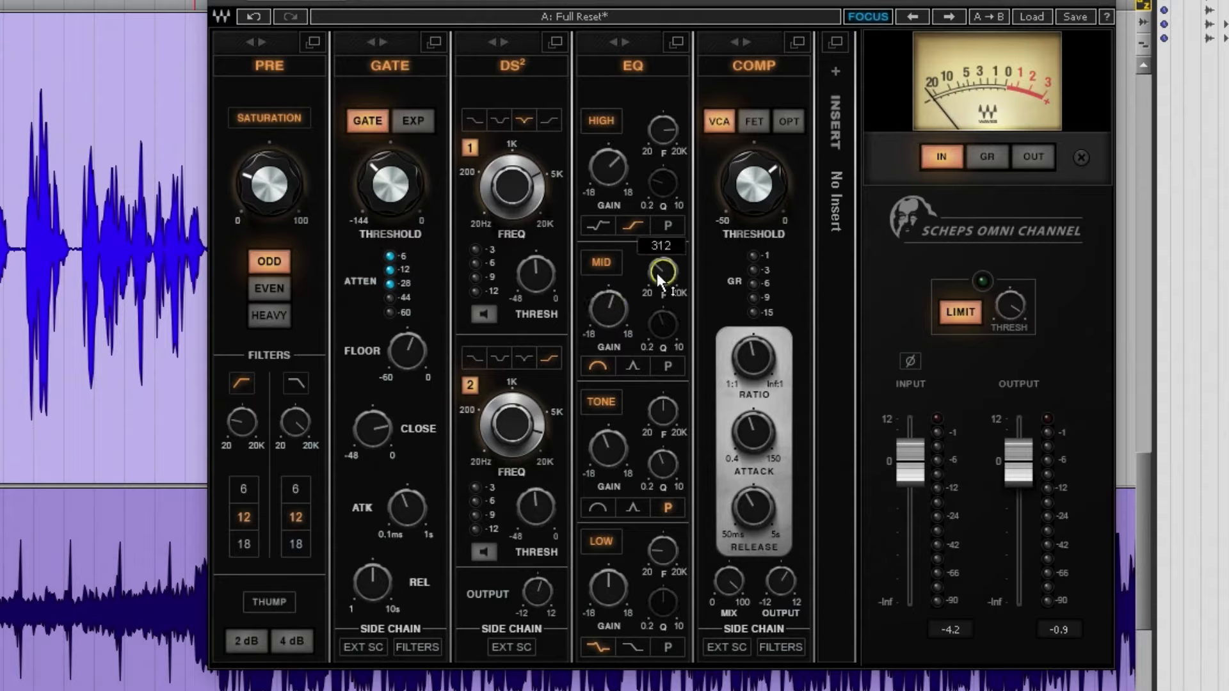
pyautogui.click(609, 309)
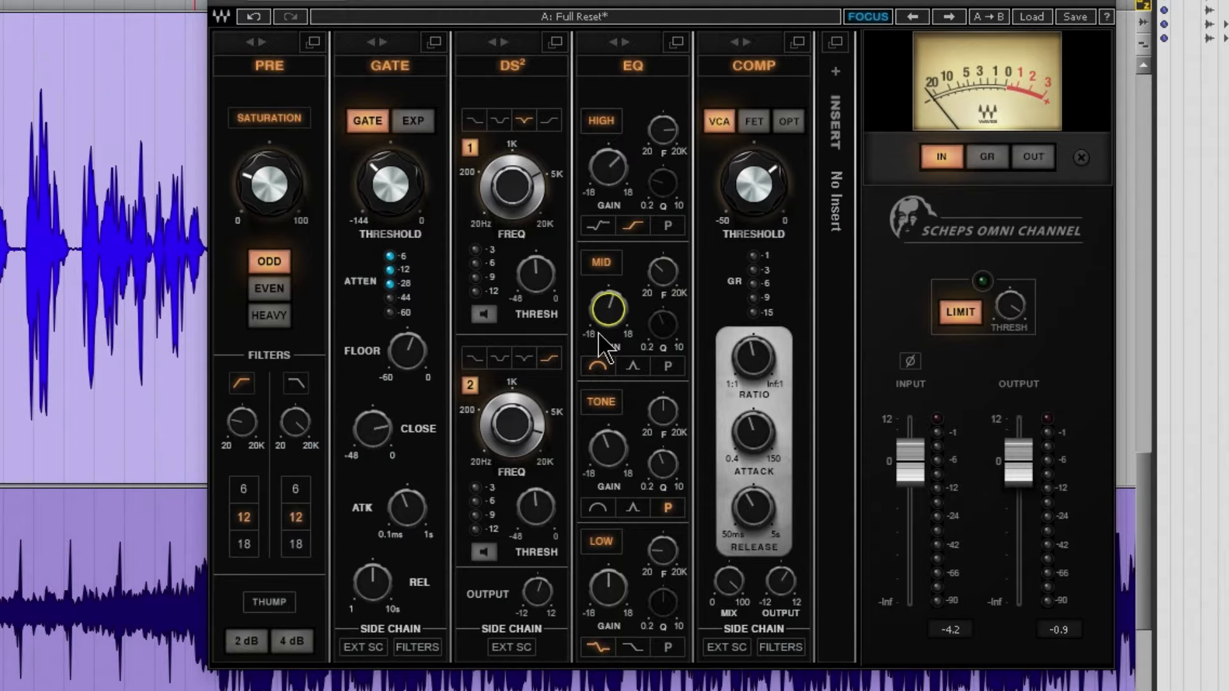
pyautogui.scroll(10, 609, 309)
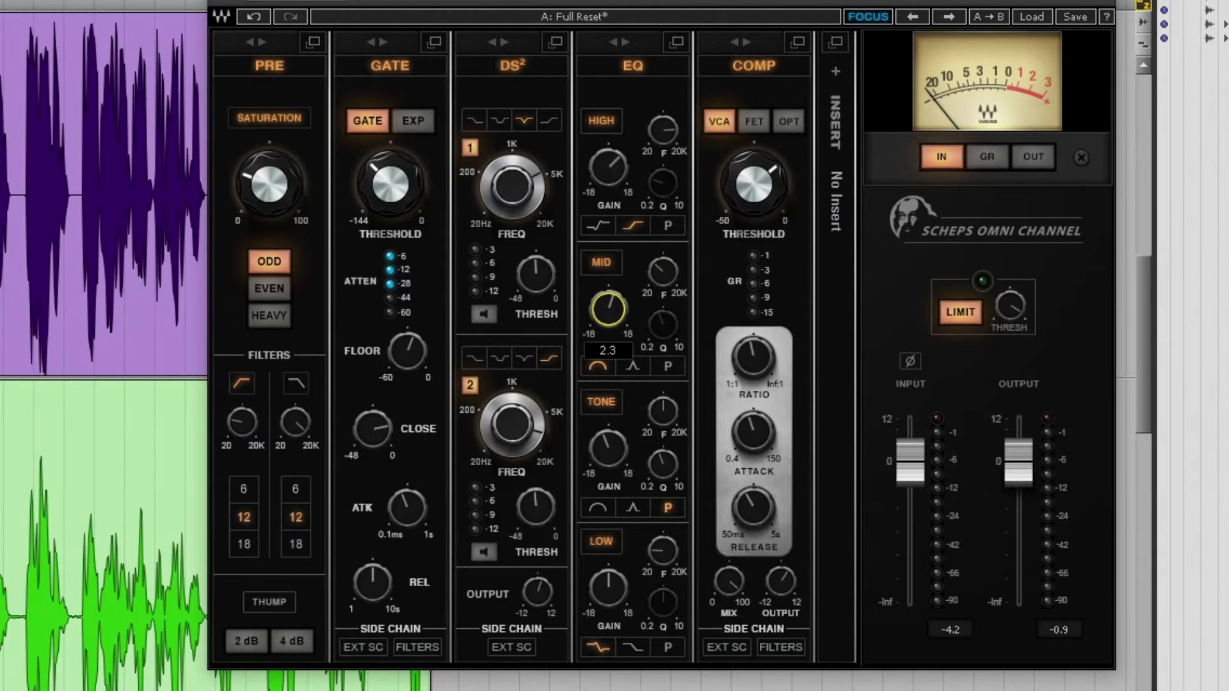
pyautogui.scroll(3, 610, 309)
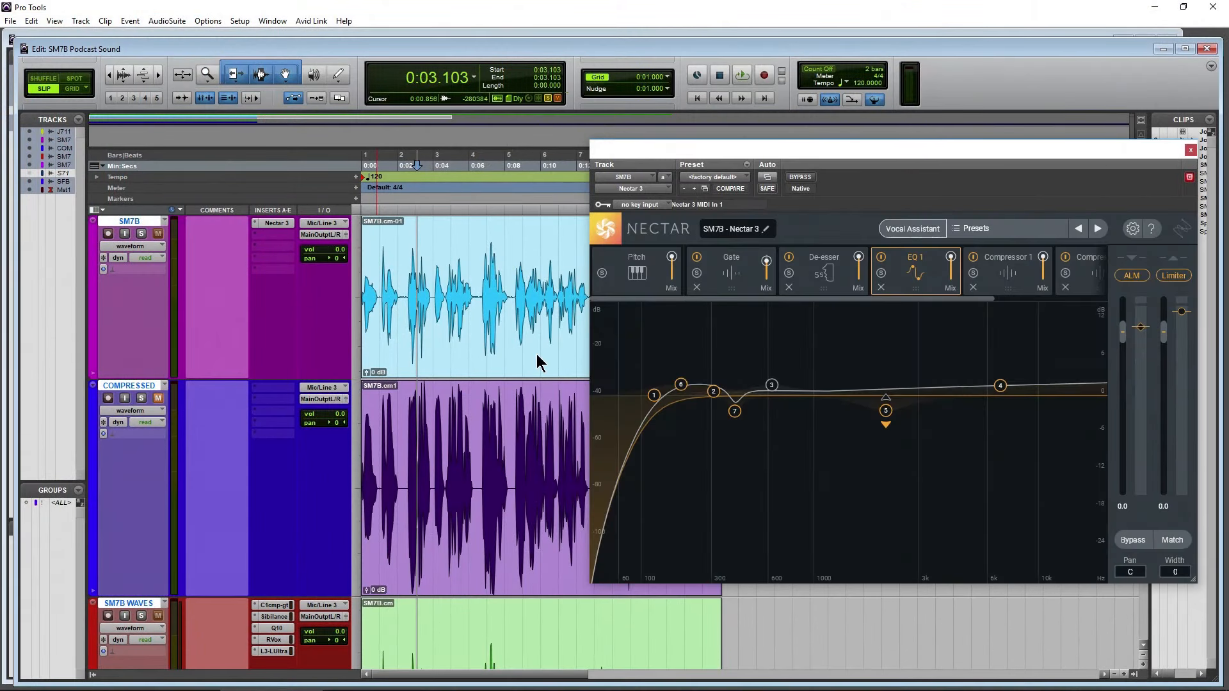
pyautogui.moveTo(803, 152); pyautogui.dragTo(725, 134)
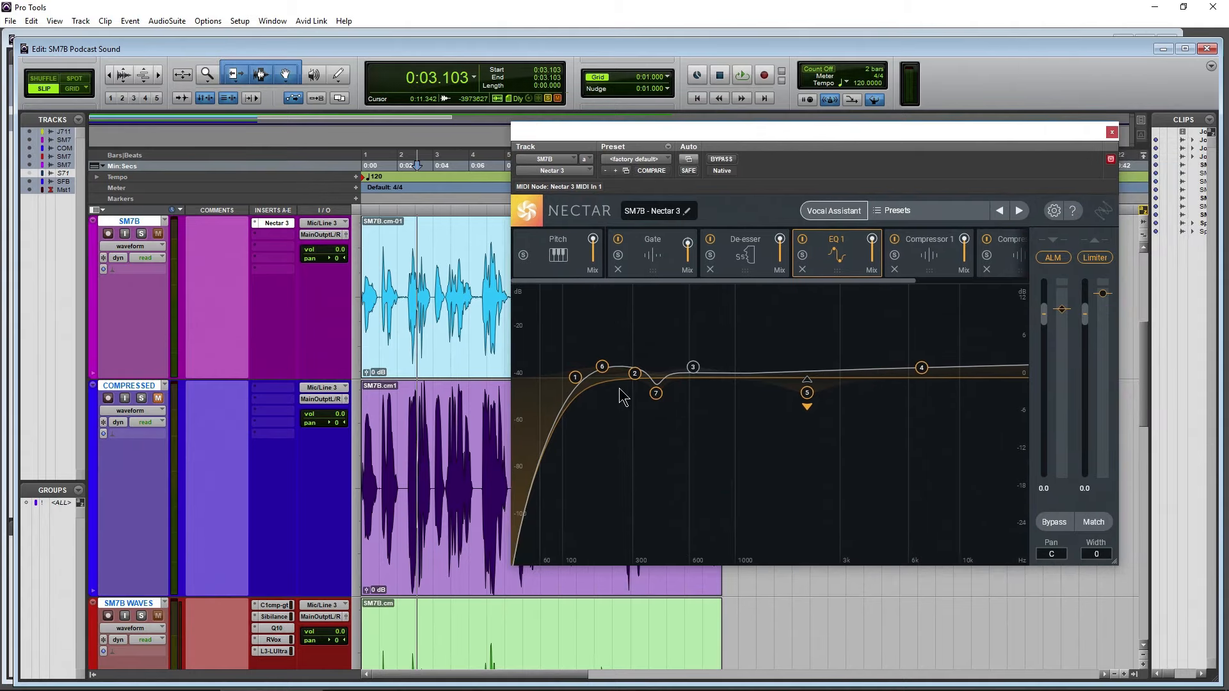
pyautogui.click(1112, 132)
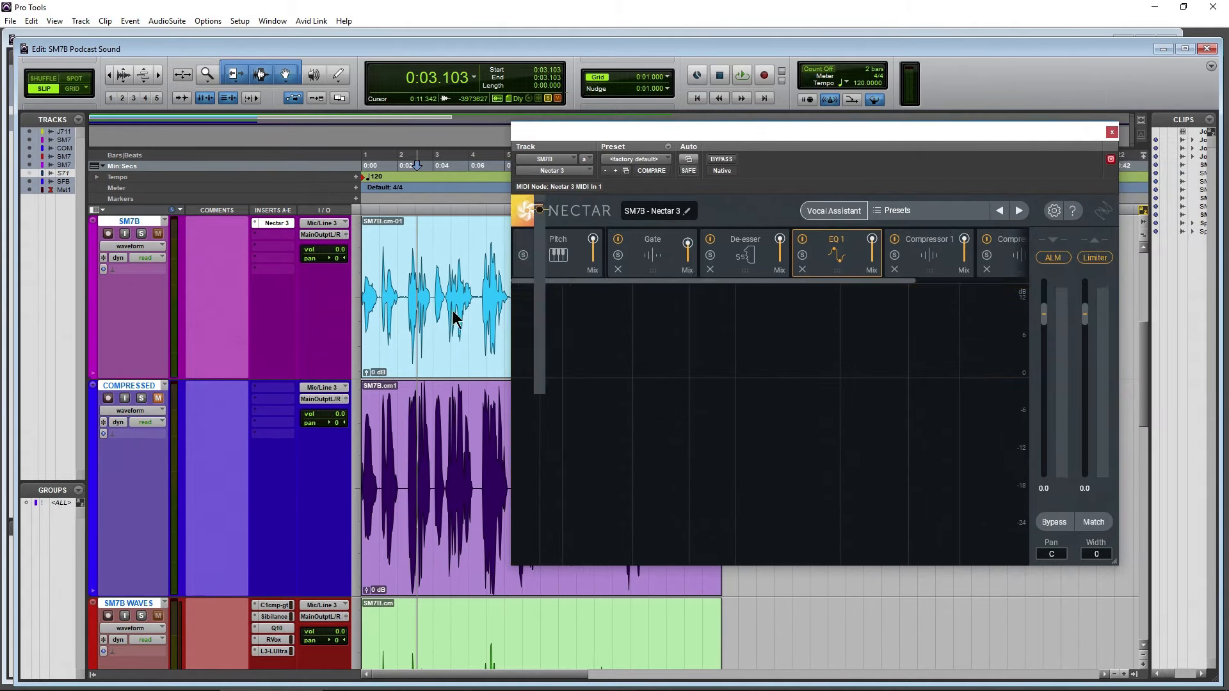
pyautogui.scroll(-3, 351, 333)
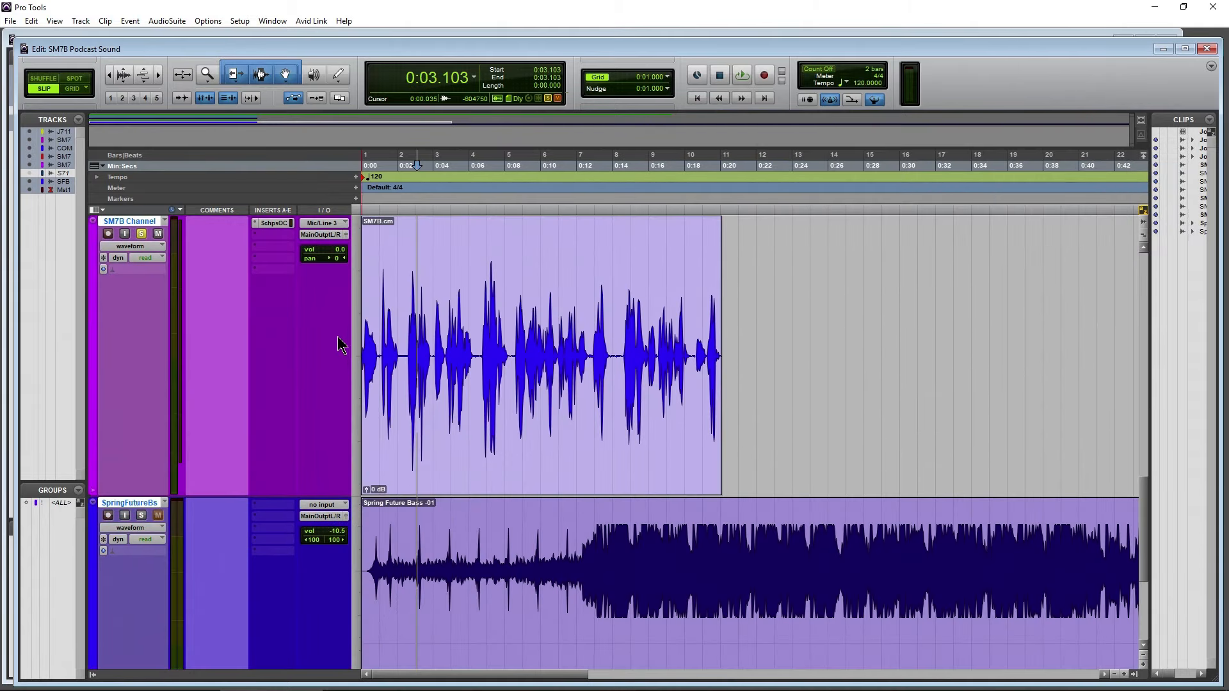
# Reopen the Scheps Omni Channel on the SM7B Channel track in a clear spot and examine its tone and low EQ bands
pyautogui.click(273, 223)
pyautogui.moveTo(764, 136); pyautogui.dragTo(796, 138)
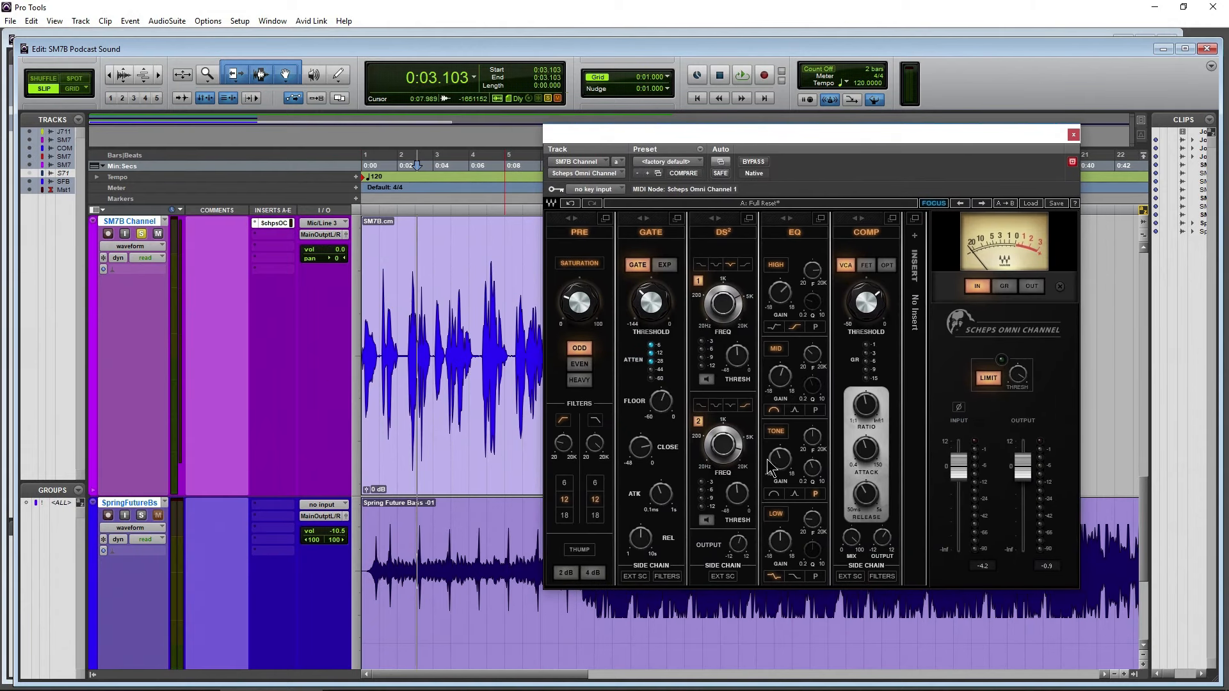
pyautogui.moveTo(781, 455)
# Play the SM7B Channel clip while trying the compressor in VCA and FET modes, and set it to OPT
pyautogui.press('space')
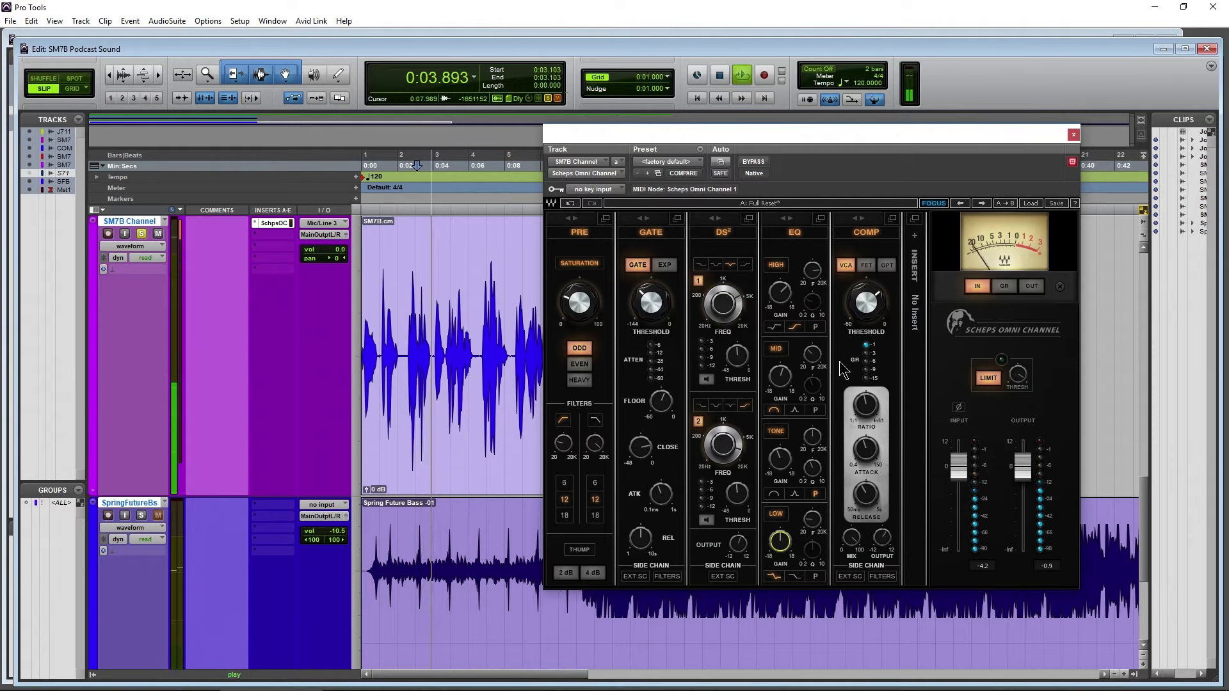
pyautogui.click(866, 266)
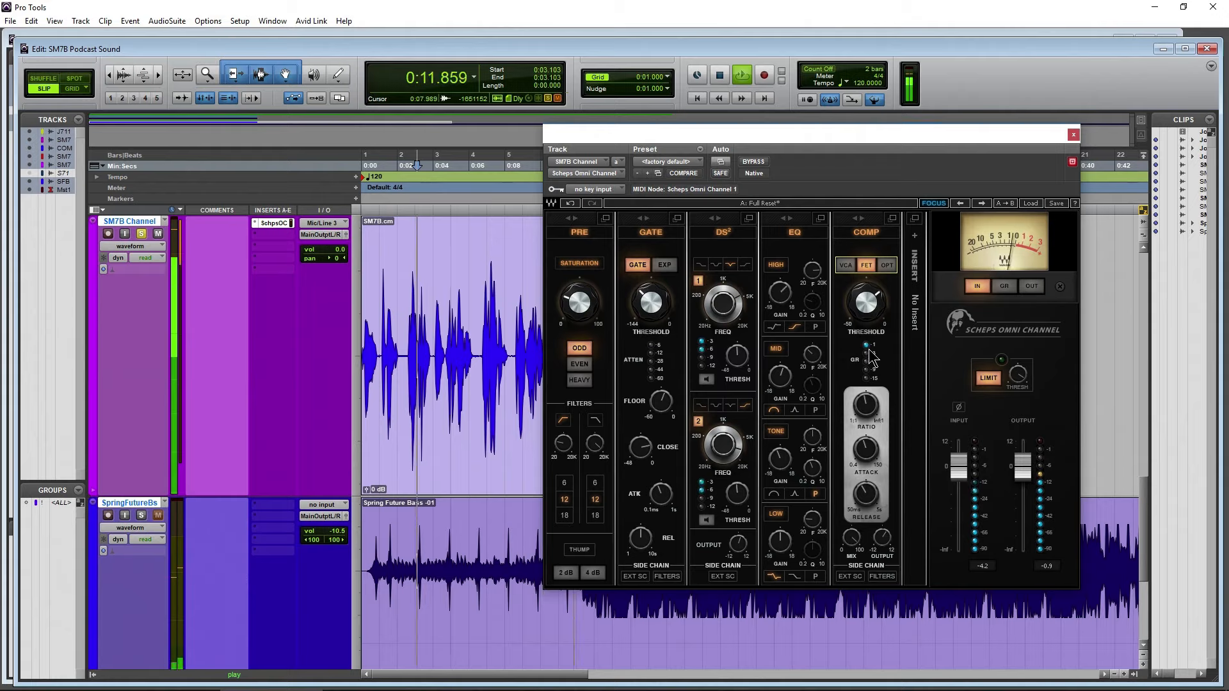
pyautogui.press('space')
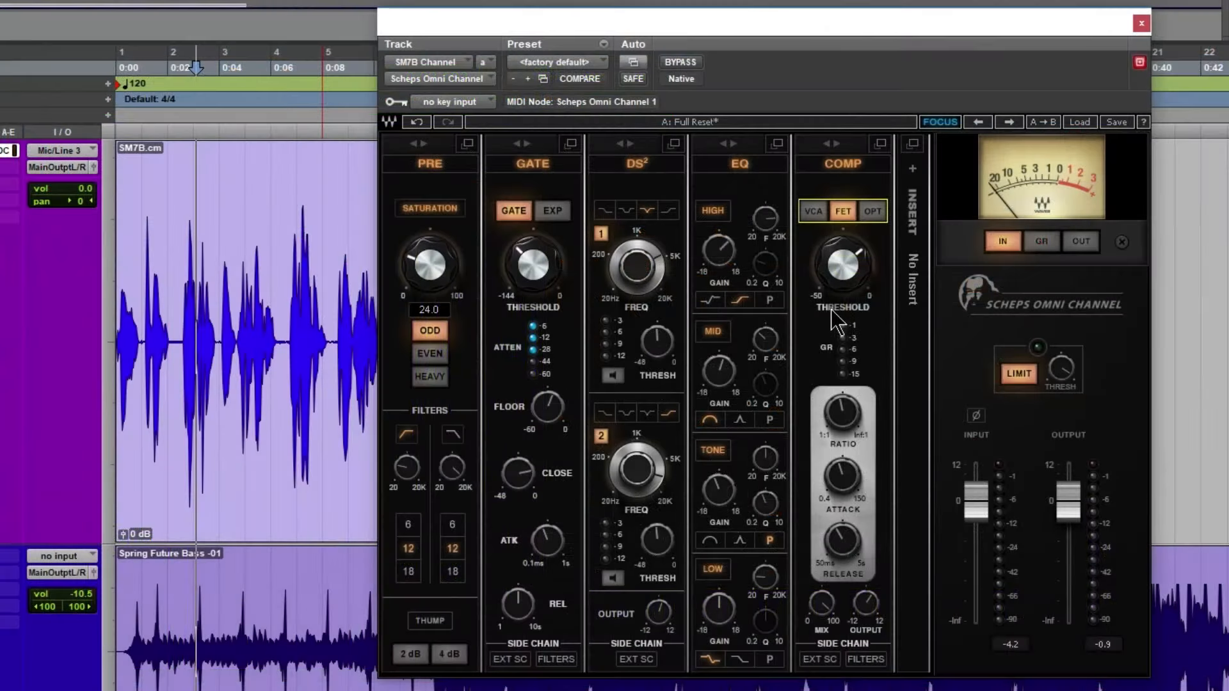
pyautogui.click(886, 265)
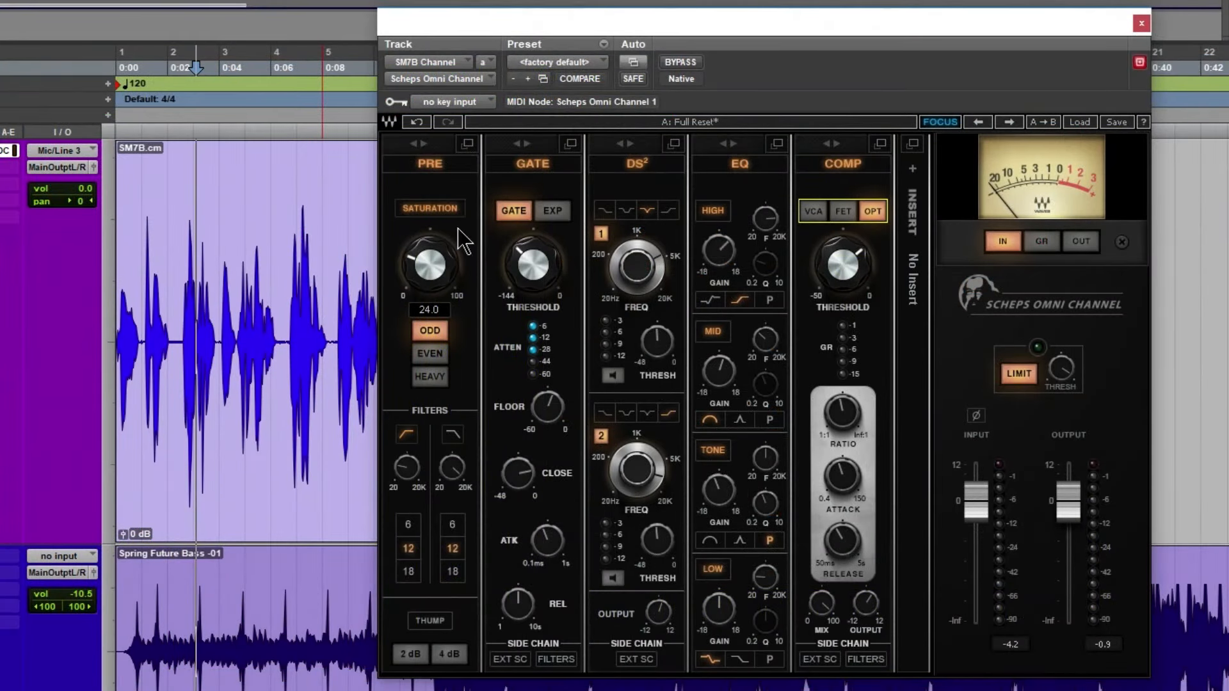
# Play the SM7B Channel clip from about 0:08 with the compressor in OPT mode, and set the compressor to VCA
pyautogui.click(349, 237)
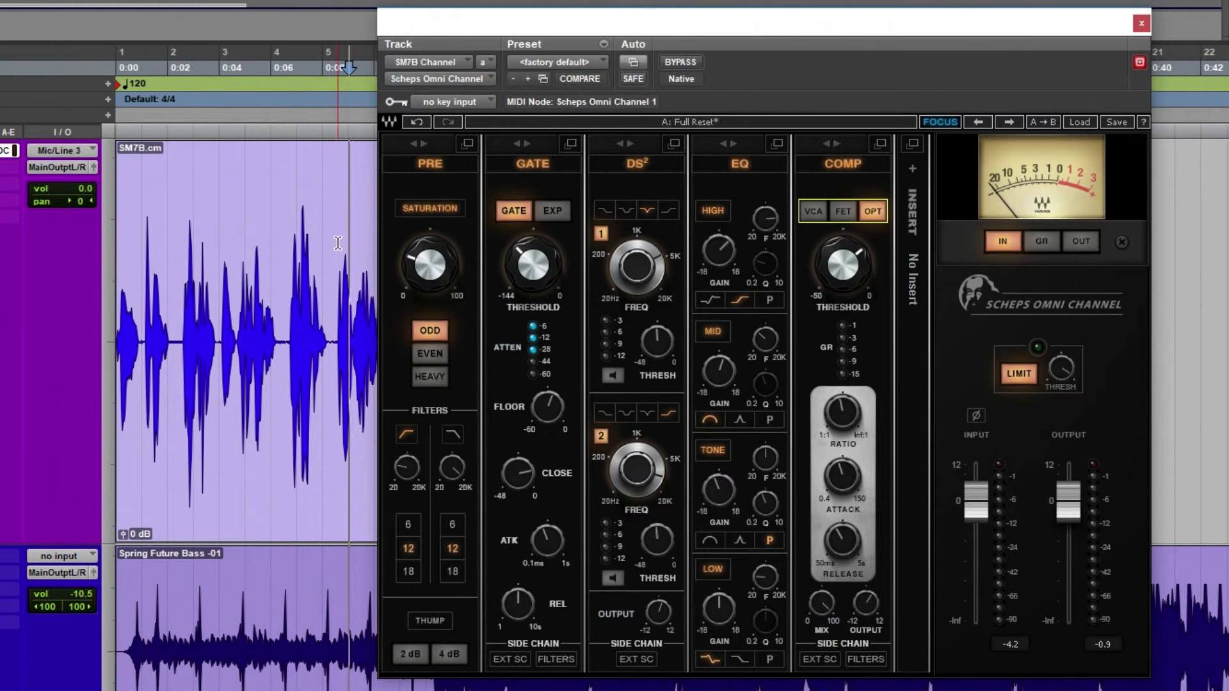
pyautogui.press('space')
pyautogui.moveTo(840, 277); pyautogui.dragTo(840, 279)
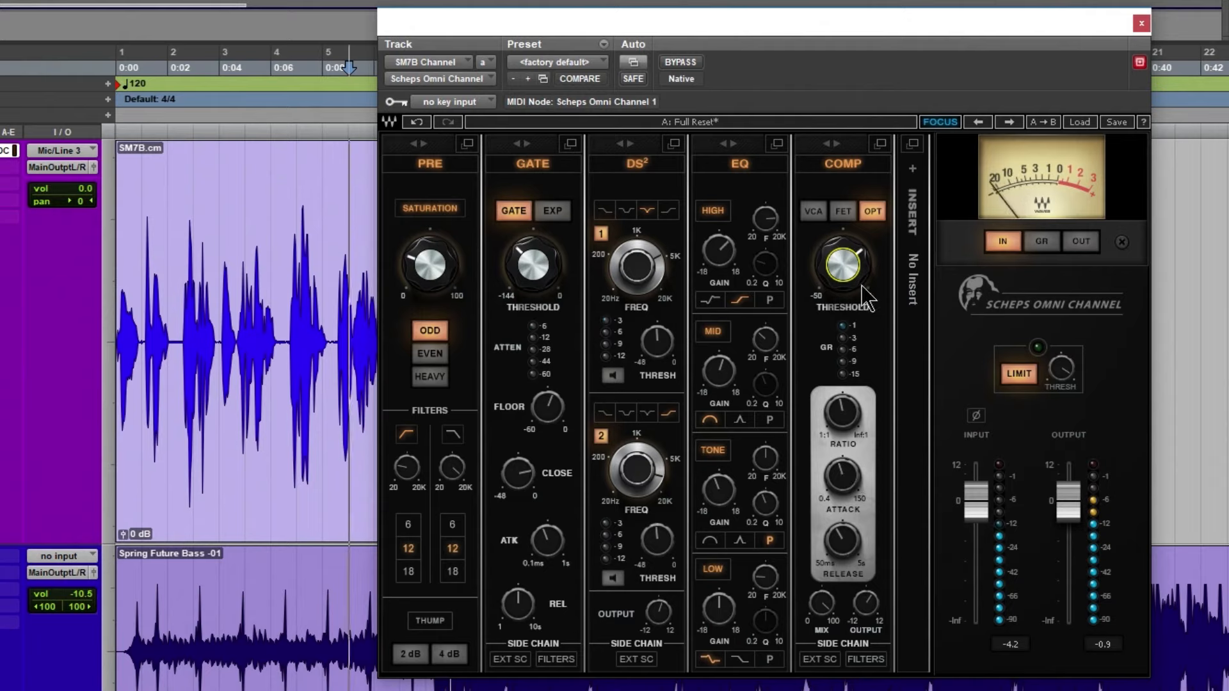
pyautogui.click(816, 217)
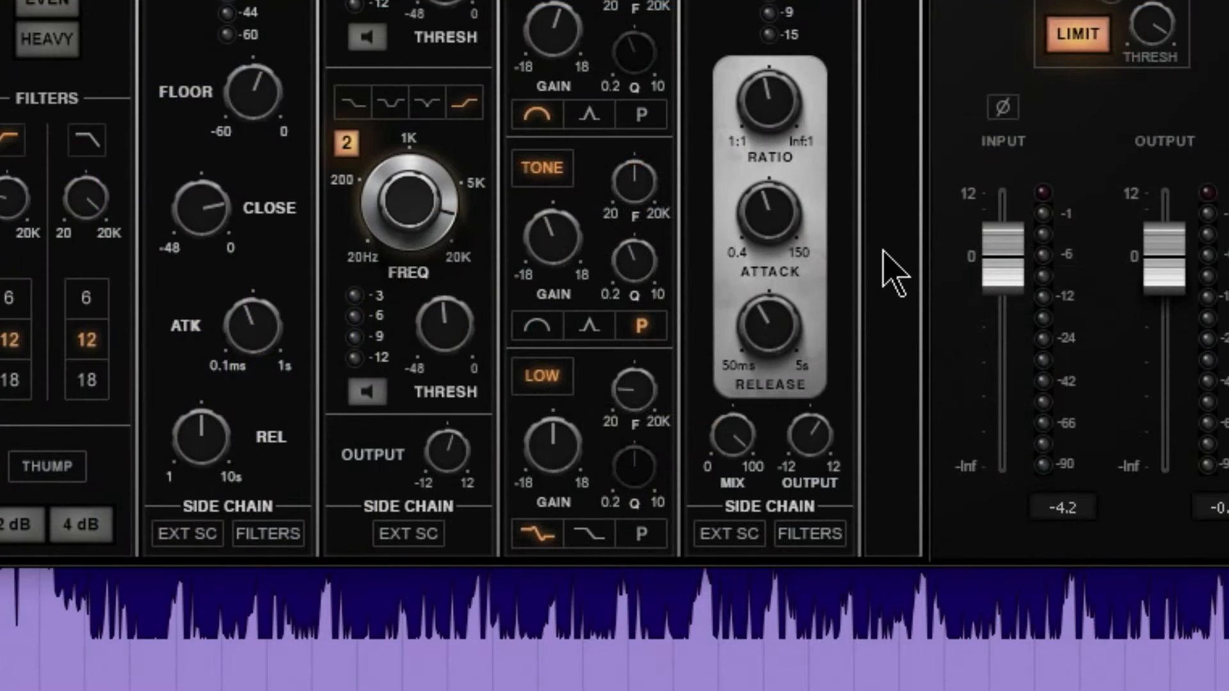
# Check the Scheps Omni Channel compressor's output, ratio, attack and release settings
pyautogui.click(807, 441)
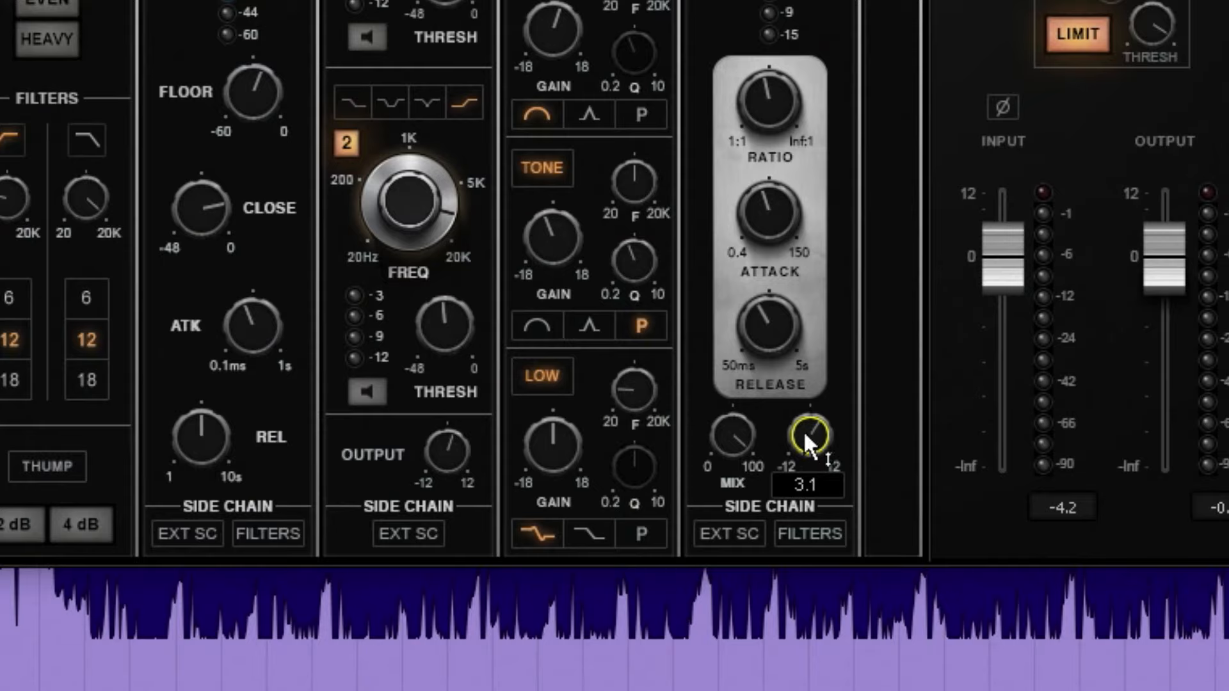
pyautogui.click(774, 107)
pyautogui.click(757, 204)
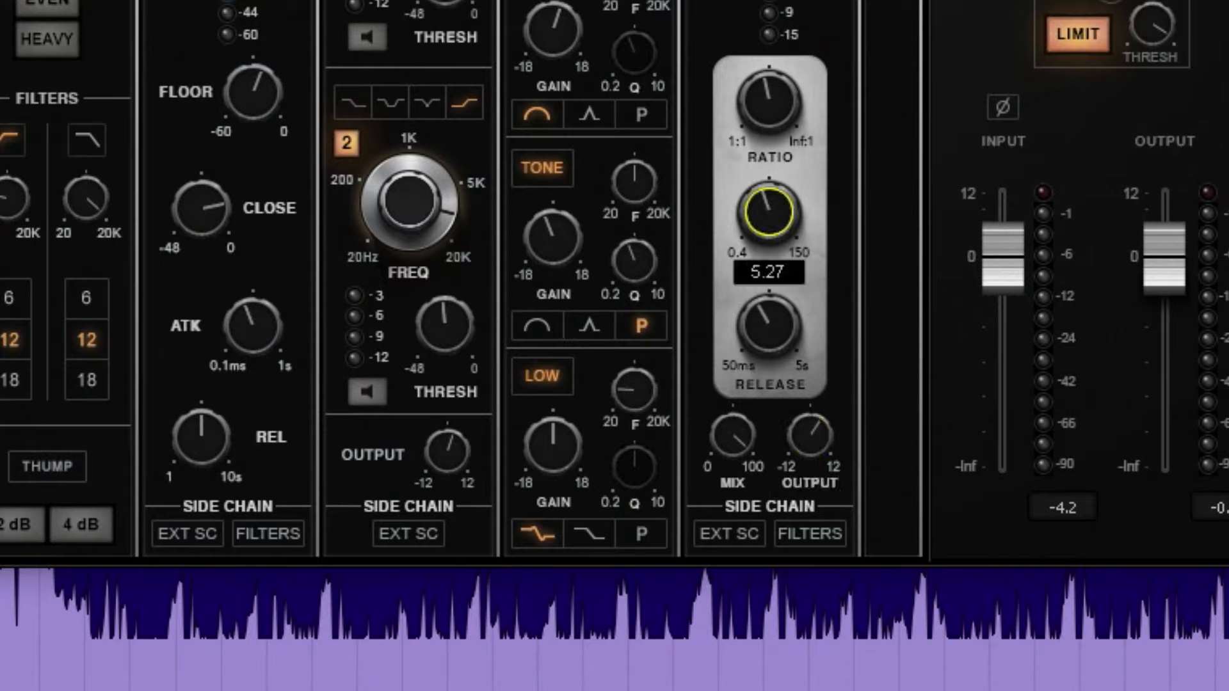
pyautogui.click(766, 316)
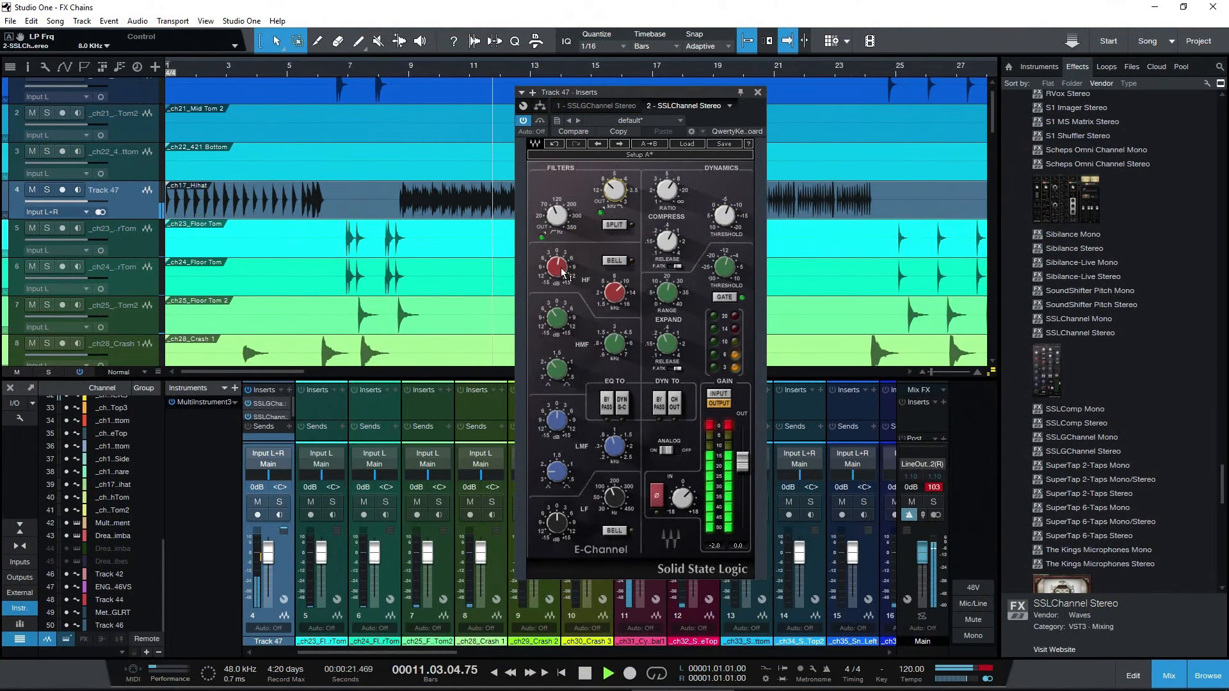
# Switch to Studio One and adjust the high and low frequency EQ of the SSLChannel Stereo on Track 47
pyautogui.moveTo(557, 267); pyautogui.dragTo(556, 256)
pyautogui.click(621, 291)
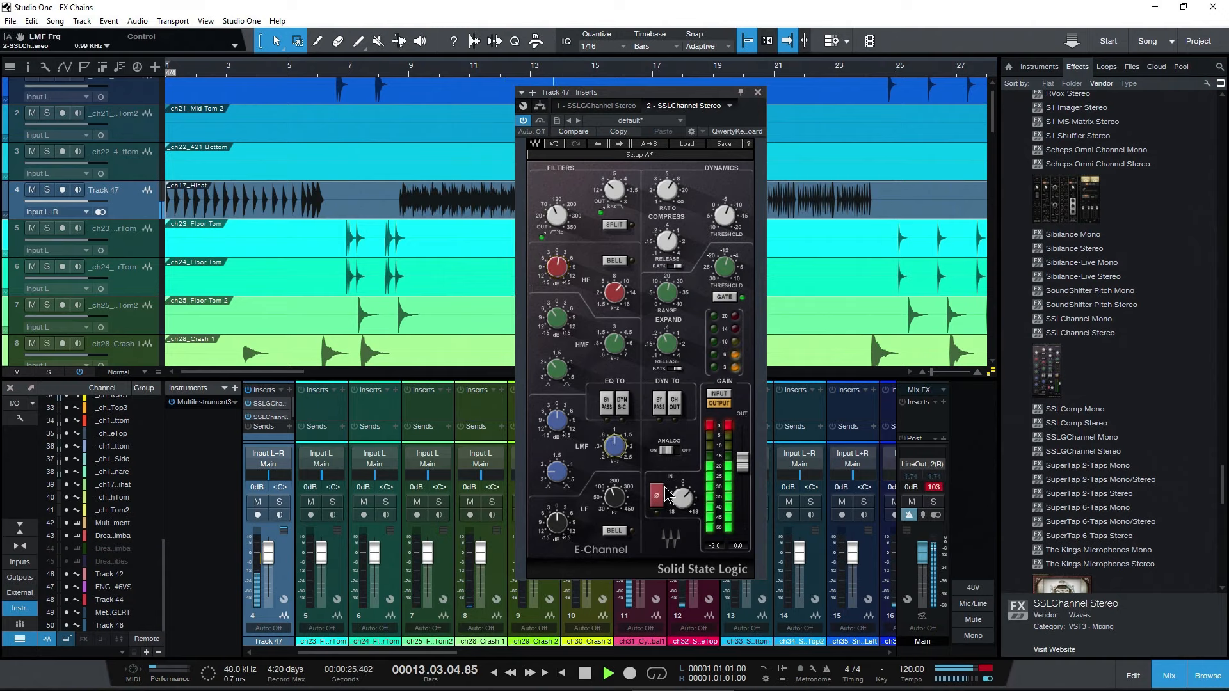
pyautogui.moveTo(557, 523); pyautogui.dragTo(558, 512)
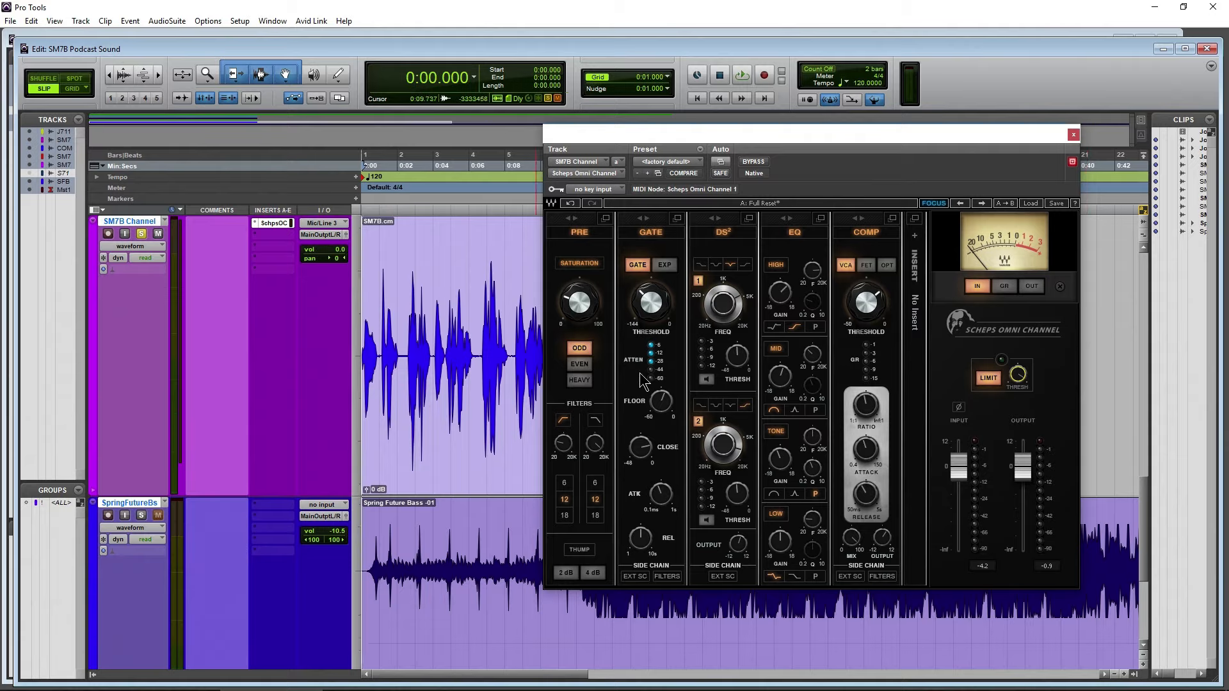
# Switch to Pro Tools and play the SM7B Channel clip with the Scheps Omni Channel bypassed and re-enabled for comparison
pyautogui.click(753, 163)
pyautogui.press('space')
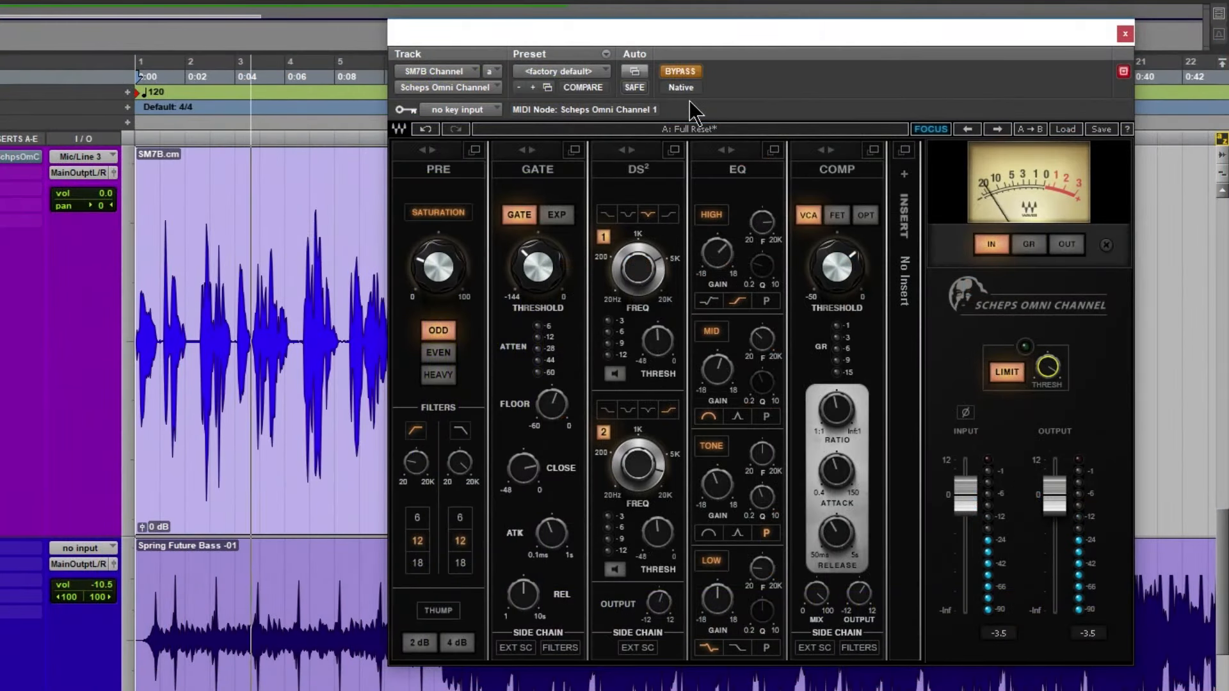
pyautogui.click(686, 72)
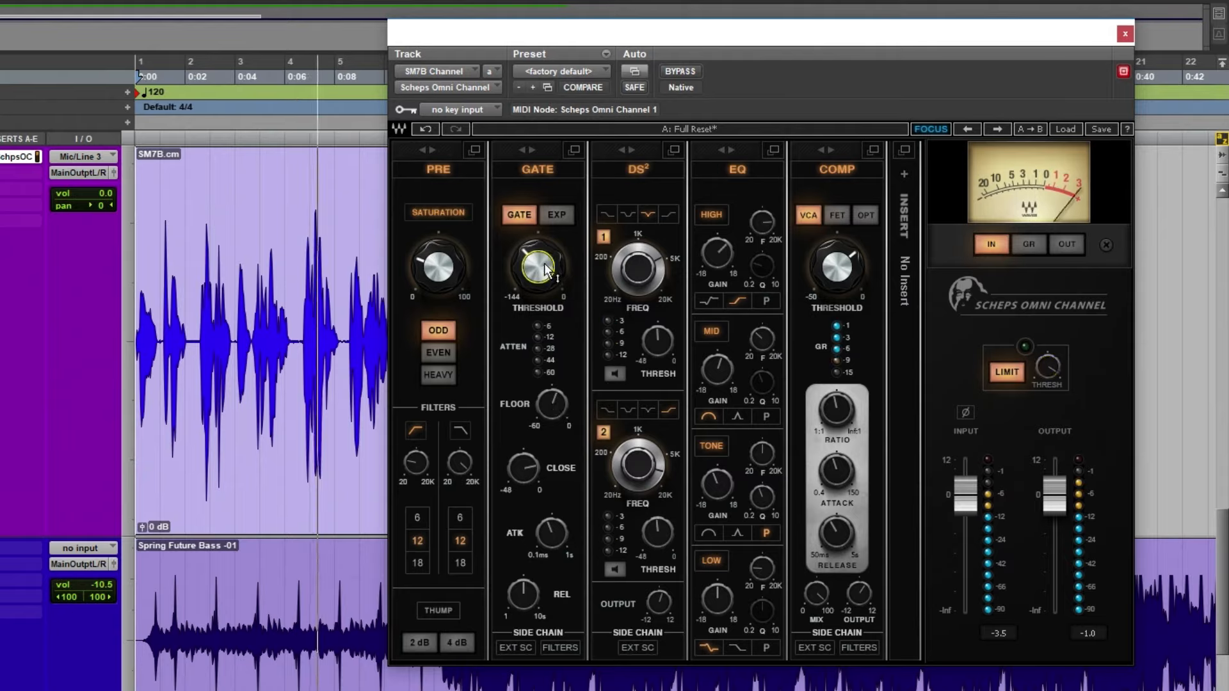
pyautogui.moveTo(546, 264)
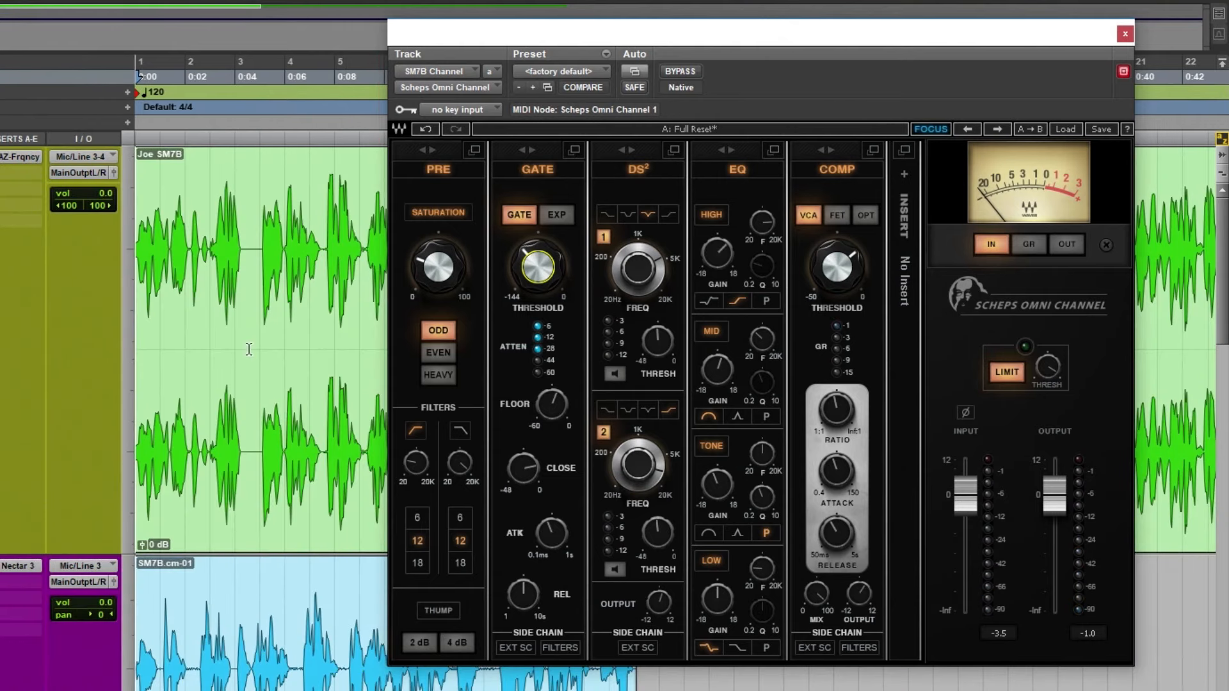
# Play the Joe SM7B reference clip for comparison and close the Scheps Omni Channel
pyautogui.press('space')
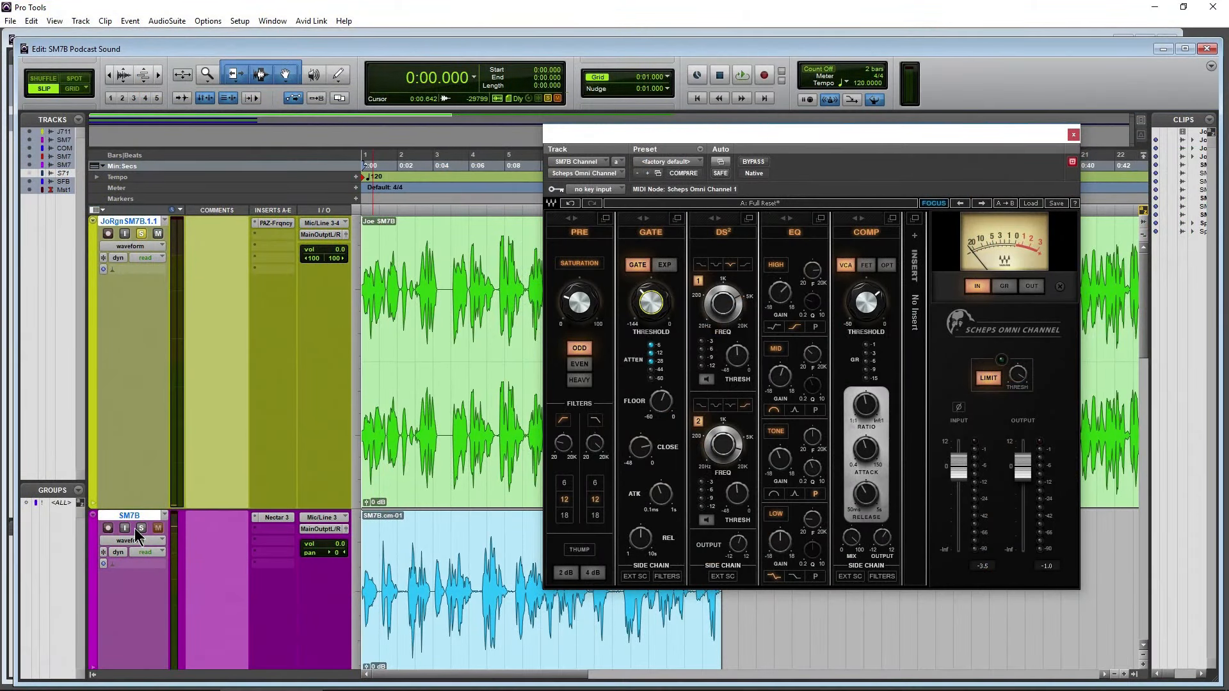
pyautogui.click(140, 528)
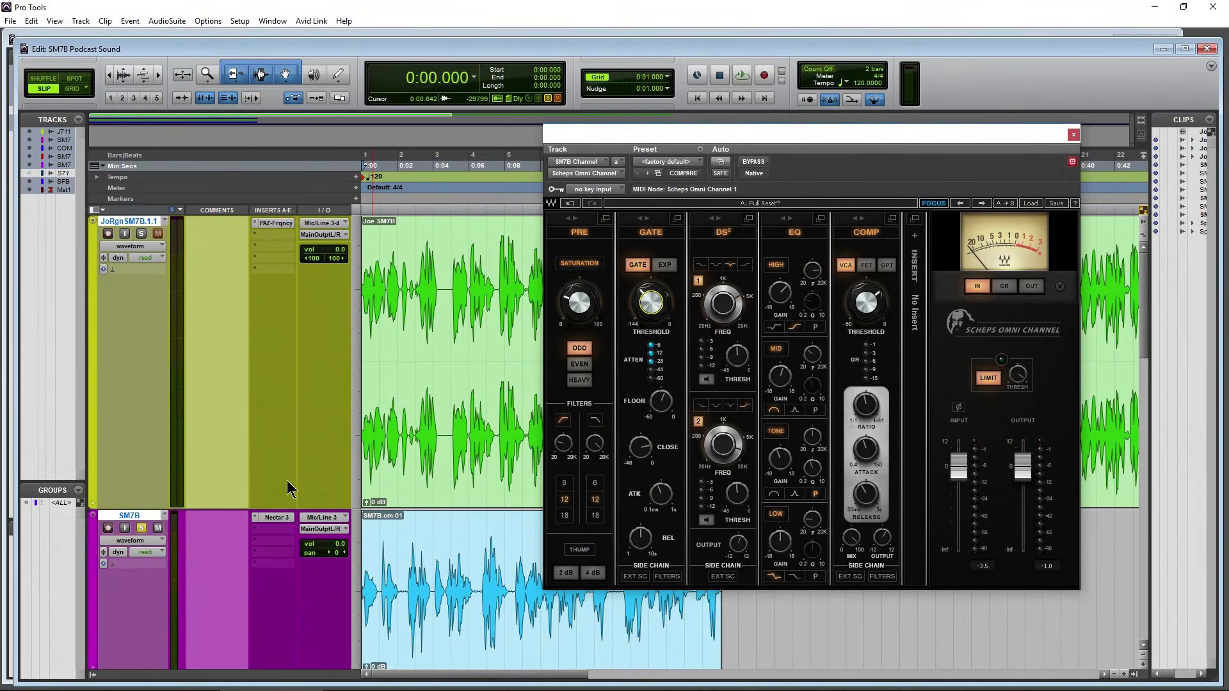
pyautogui.click(1073, 135)
# Audition the SM7B track processed with Nectar 3 from the start
pyautogui.scroll(-3, 568, 493)
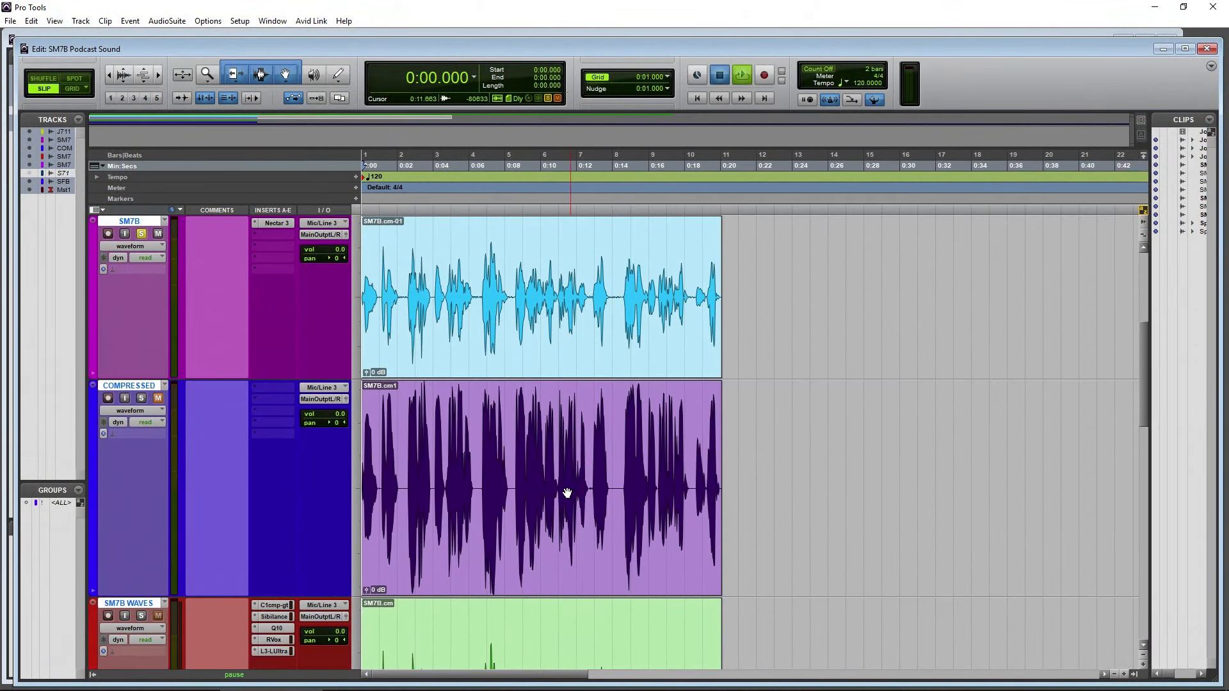
pyautogui.press('space')
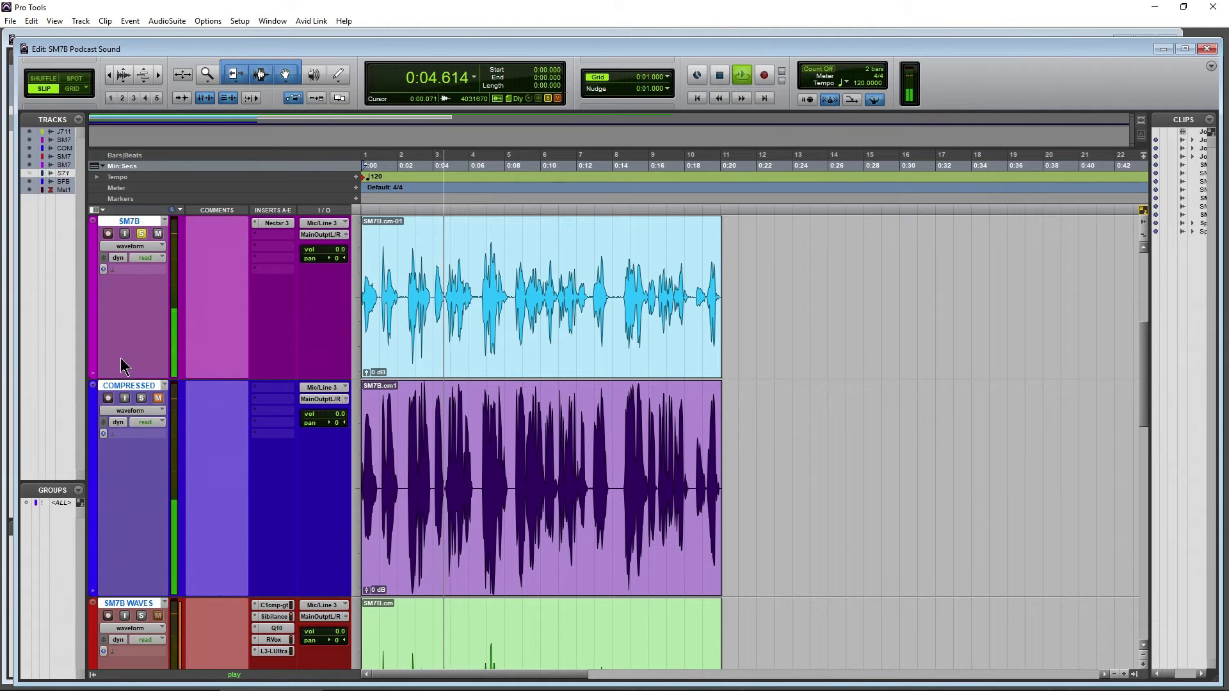
pyautogui.press('space')
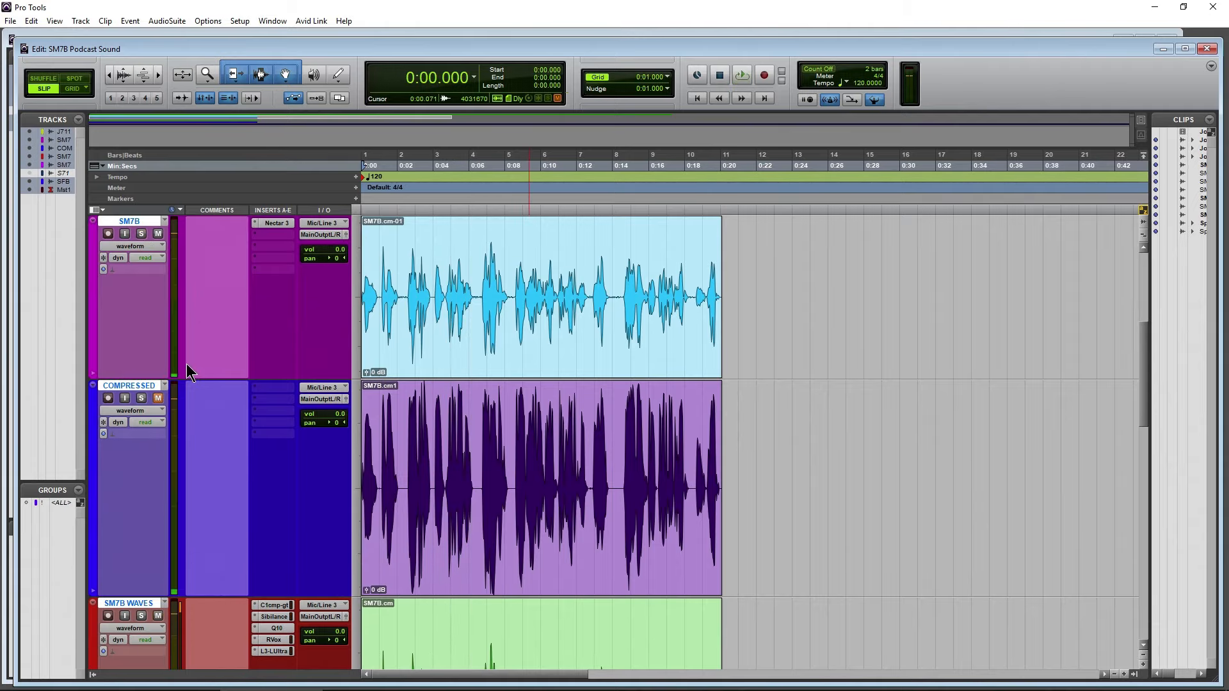
# Solo the SM7B WAVES track and audition its Waves plug-in chain from the start
pyautogui.scroll(-3, 166, 346)
pyautogui.scroll(-3, 149, 392)
pyautogui.click(142, 233)
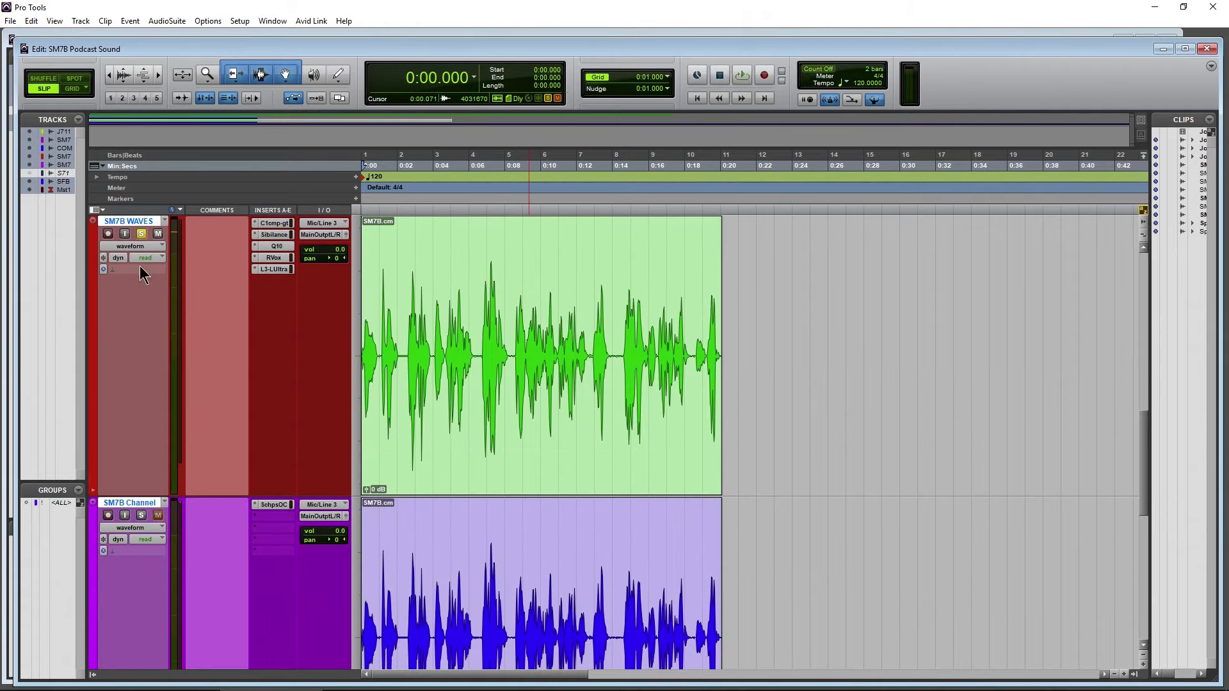
pyautogui.press('space')
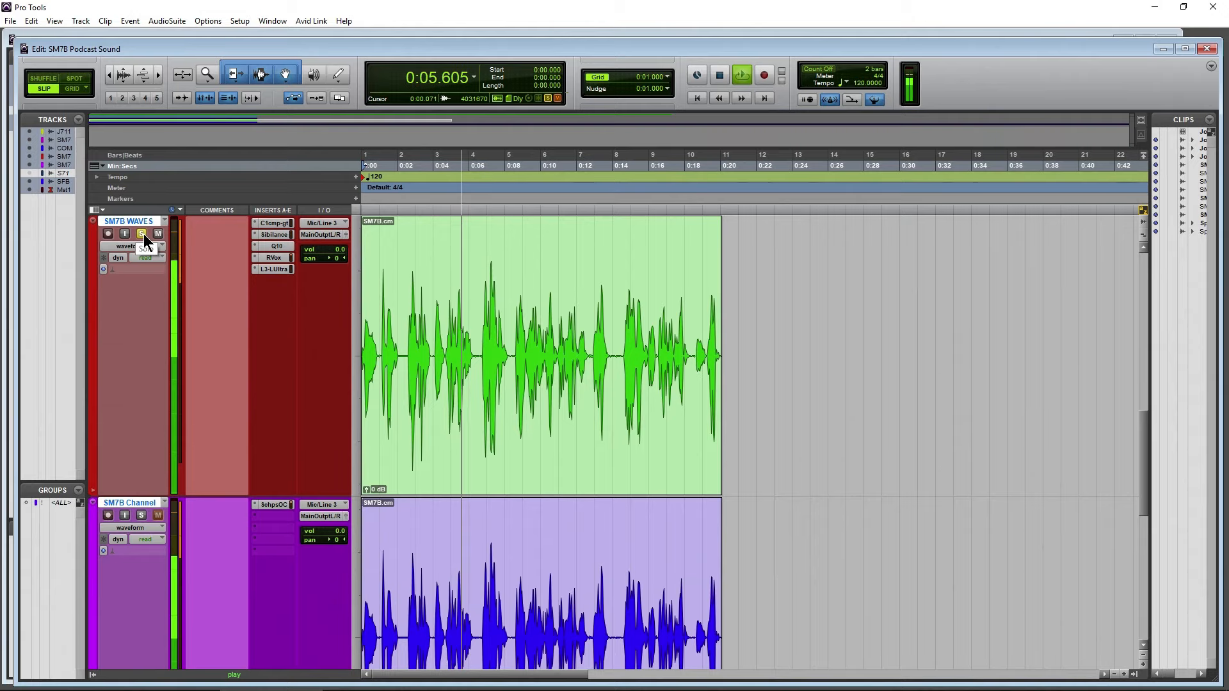
pyautogui.press('space')
# Solo the SM7B Channel track and audition its Scheps Omni Channel processing from the start
pyautogui.scroll(-3, 136, 324)
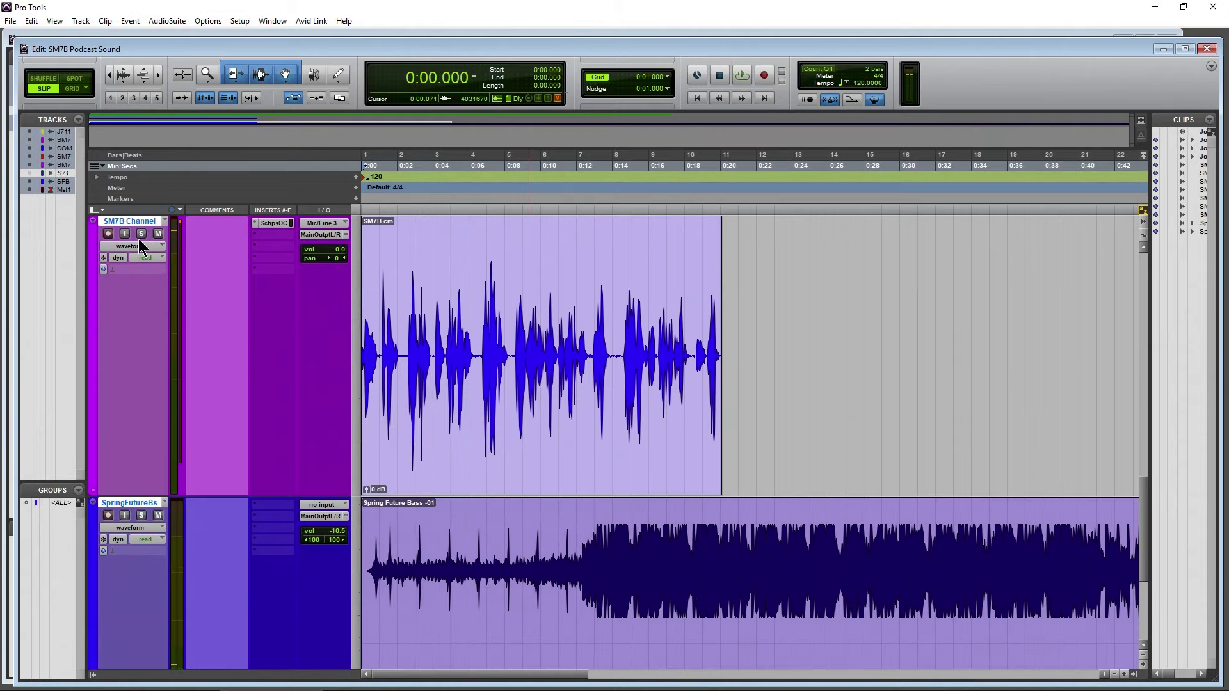
pyautogui.press('space')
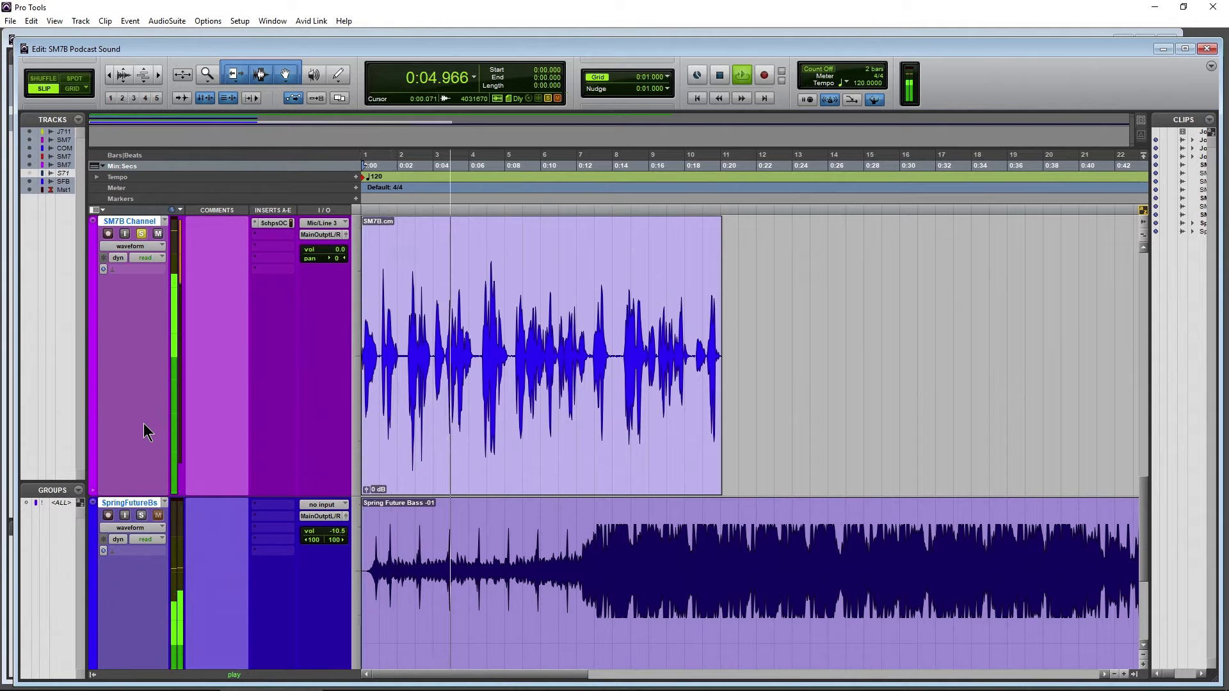
pyautogui.press('space')
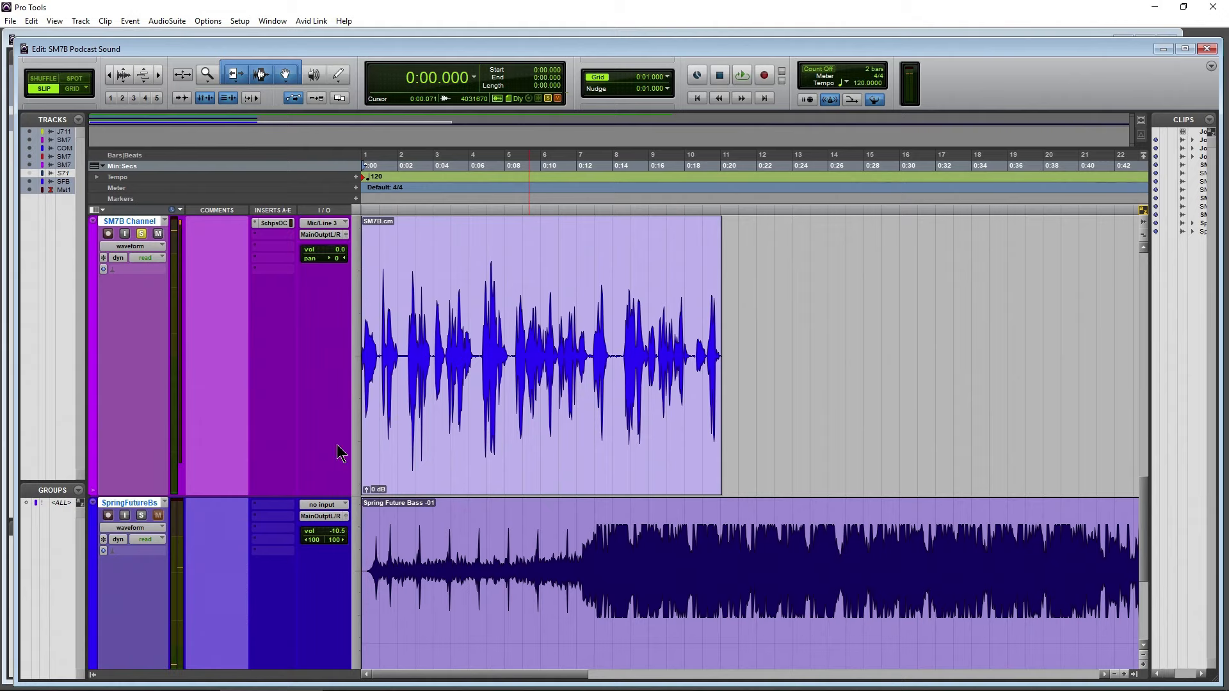
# Solo the Joe SM7B reference track and select about 2.5 s around the pause near 0:04 for a closer view
pyautogui.scroll(3, 280, 434)
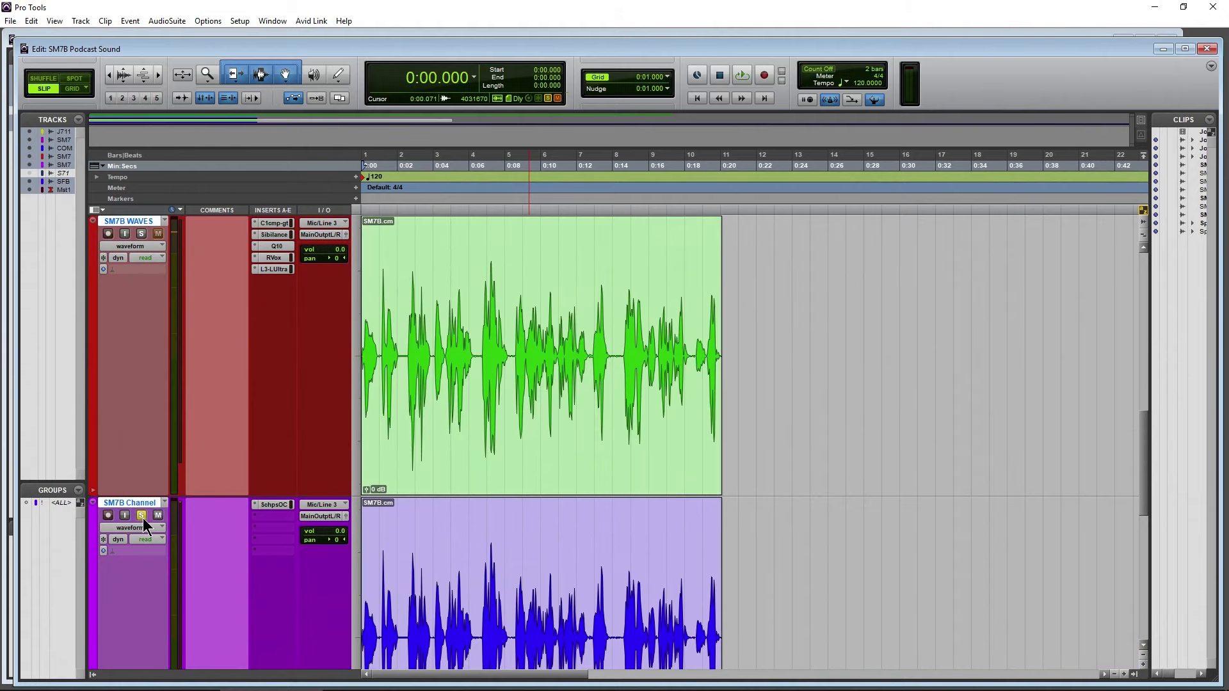
pyautogui.scroll(5, 334, 516)
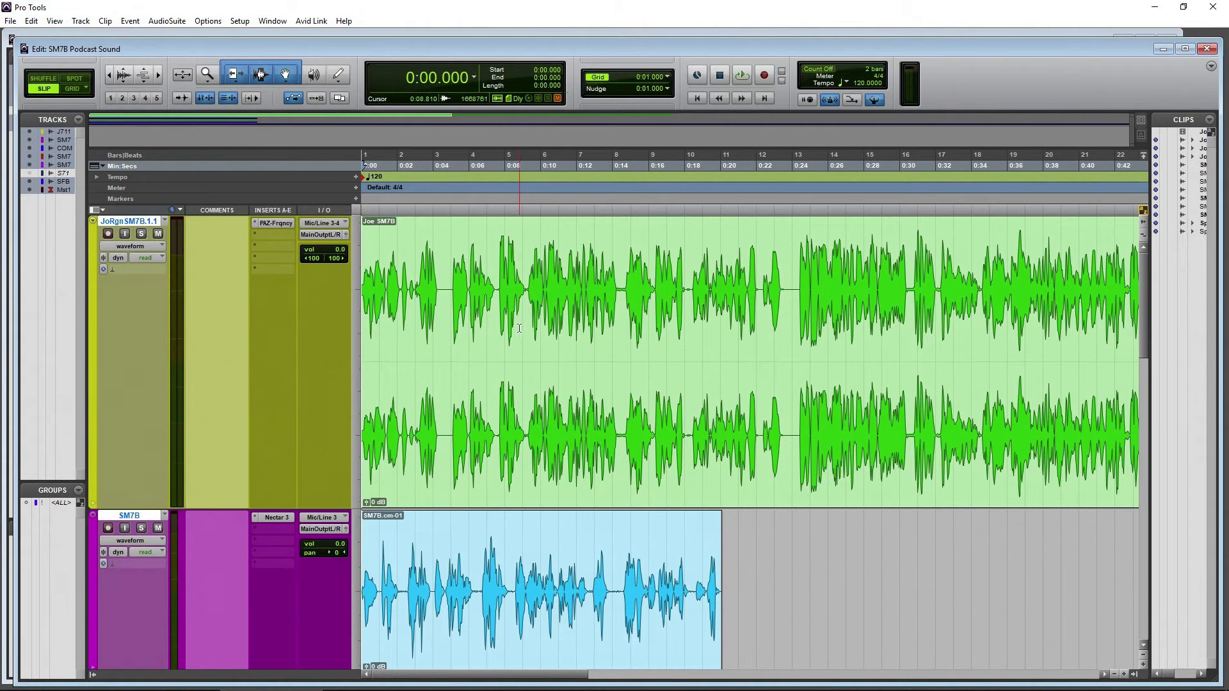
pyautogui.moveTo(426, 278); pyautogui.dragTo(469, 279)
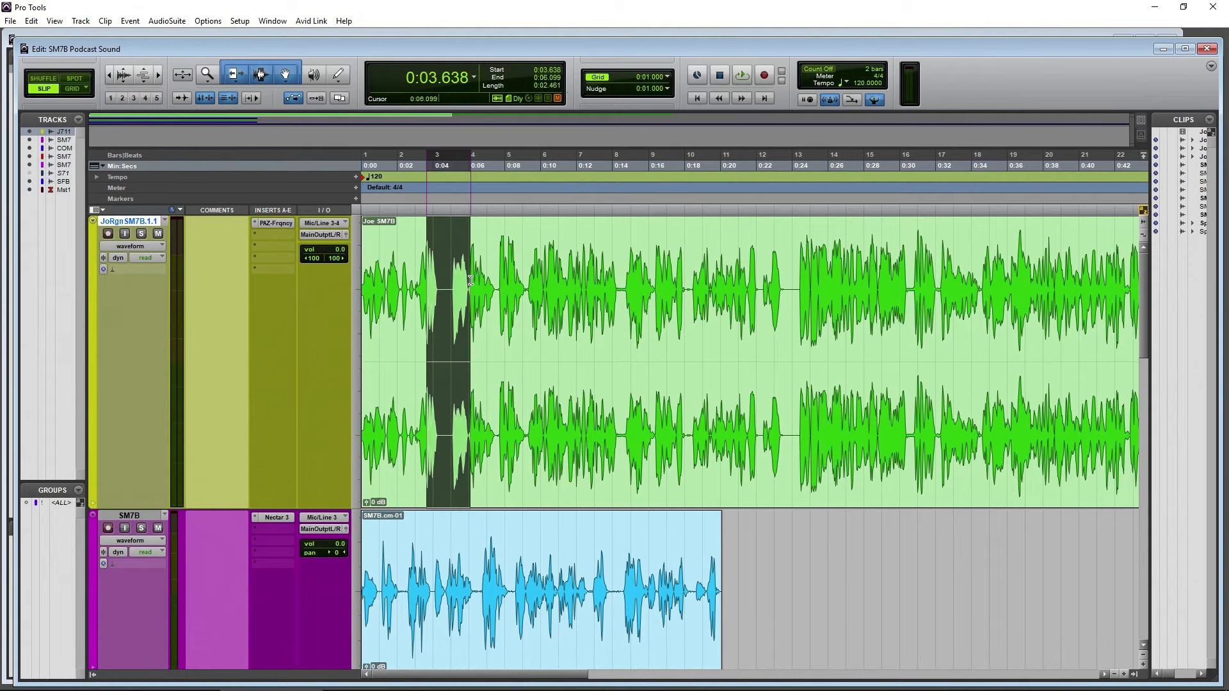
pyautogui.click(141, 233)
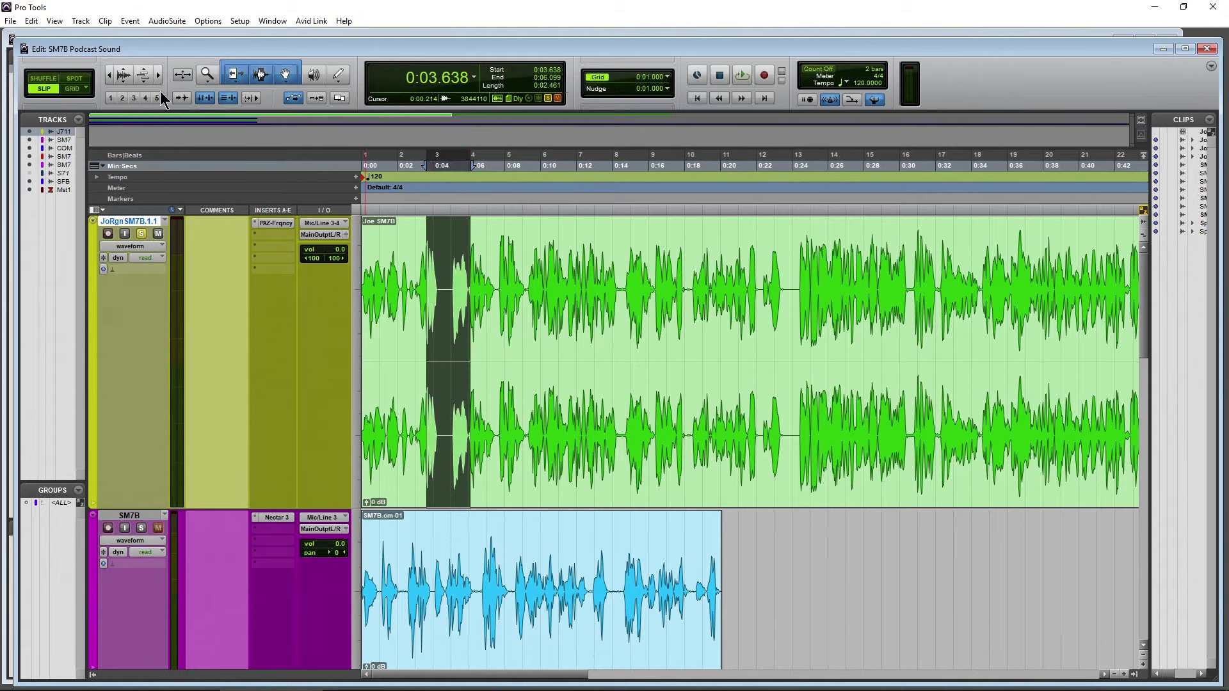
pyautogui.click(157, 76)
pyautogui.click(158, 76)
pyautogui.moveTo(220, 83); pyautogui.dragTo(235, 85)
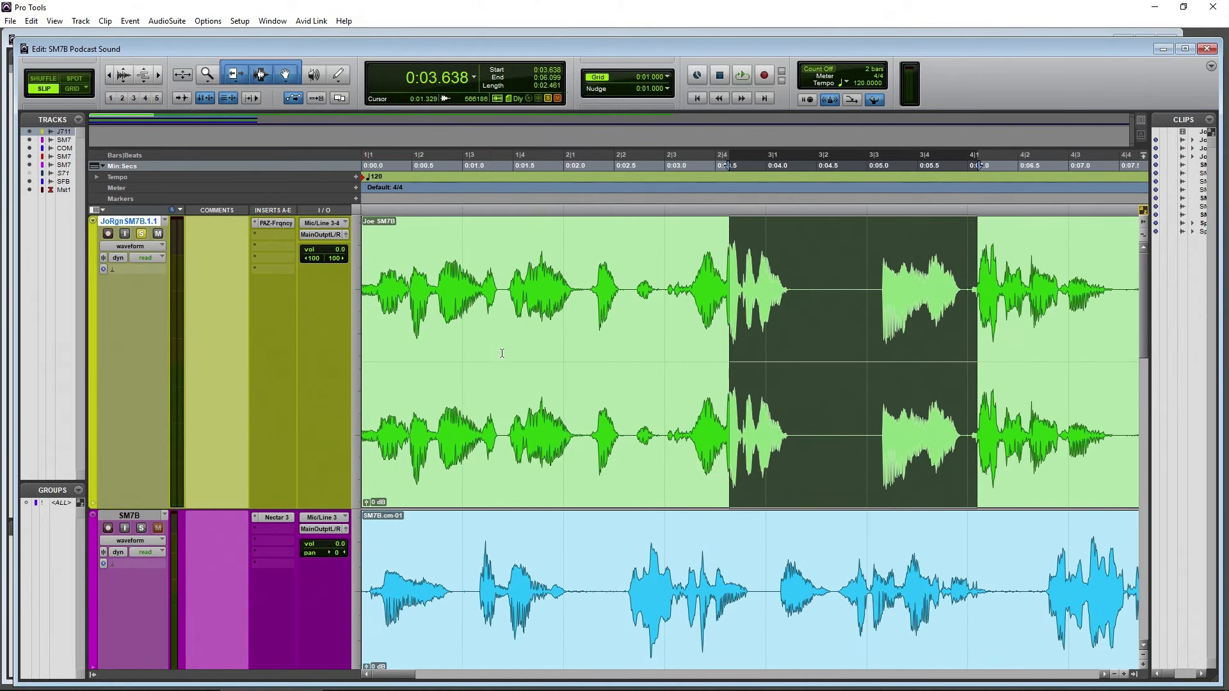
# Select the silent gap of about 0.8 s between the phrases in the Joe SM7B clip and play it
pyautogui.hscroll(5, 533, 368)
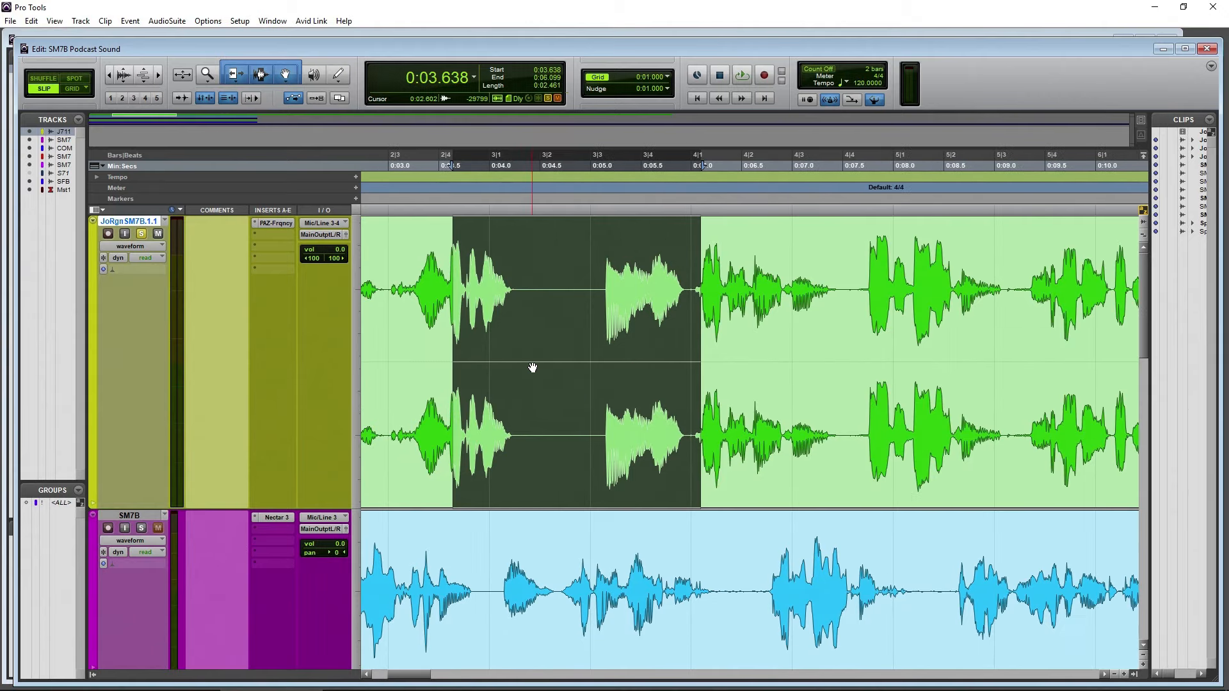
pyautogui.moveTo(518, 288); pyautogui.dragTo(603, 286)
pyautogui.press('space')
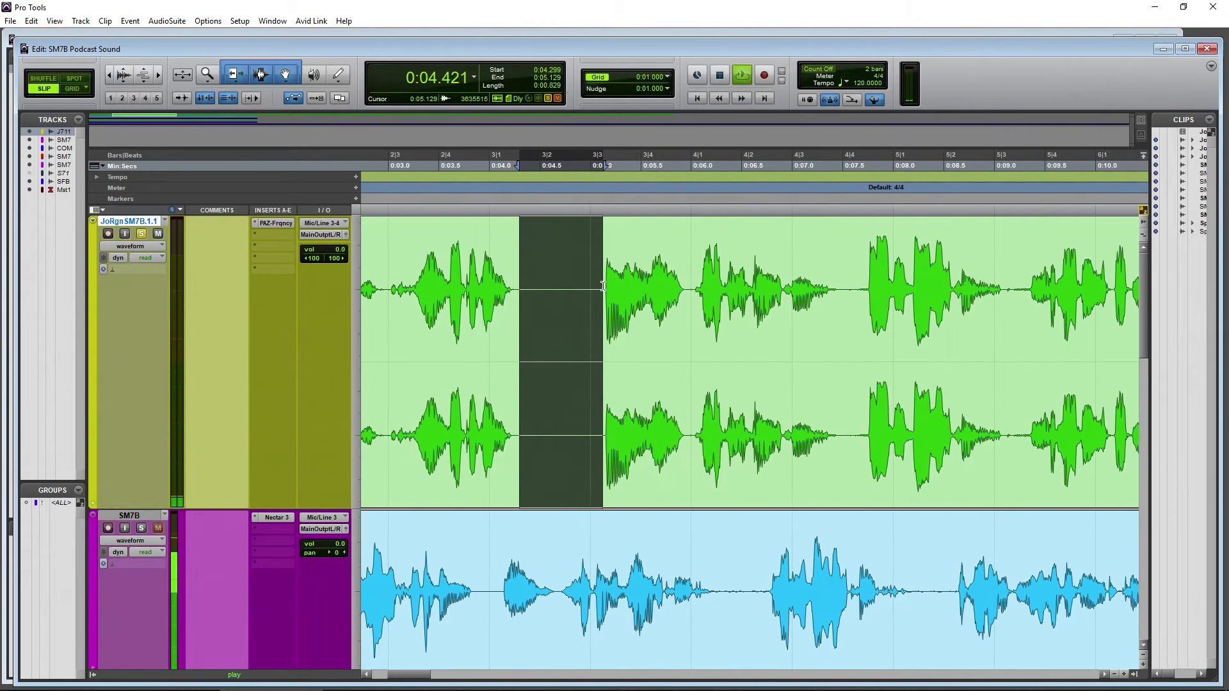
pyautogui.press('space')
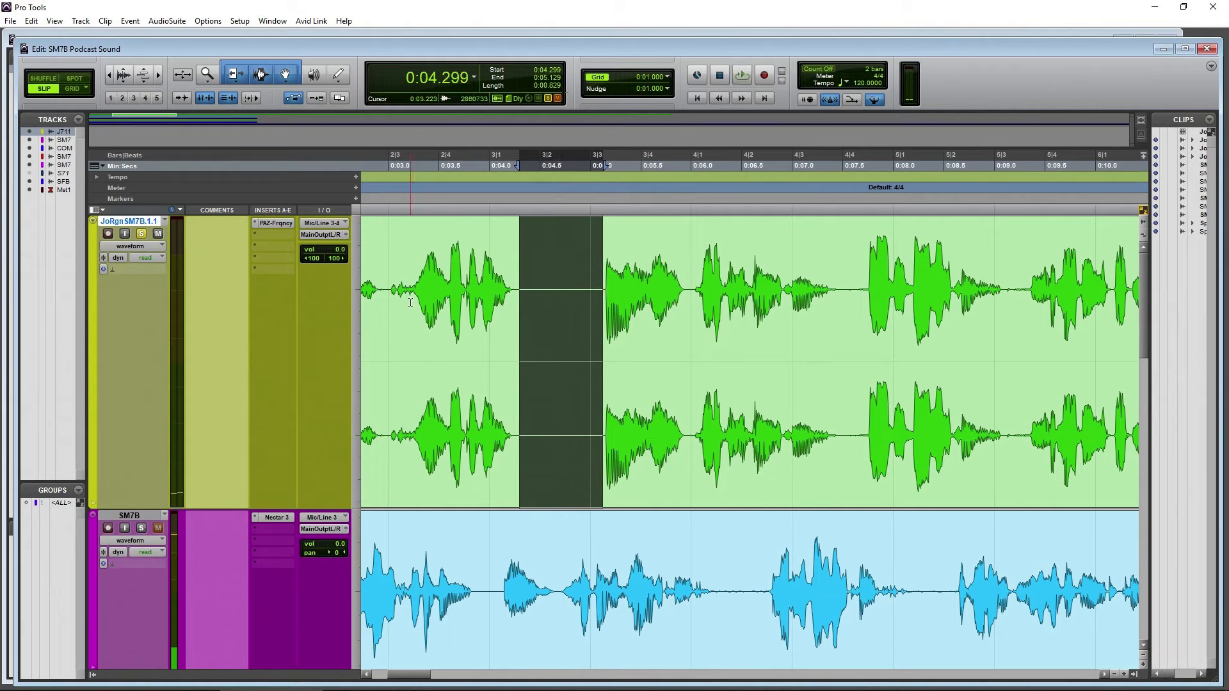
# Select about 6.4 s of the Joe SM7B clip, from roughly 0:03 to 0:09.5, and audition it
pyautogui.moveTo(396, 270); pyautogui.dragTo(1044, 262)
pyautogui.press('space')
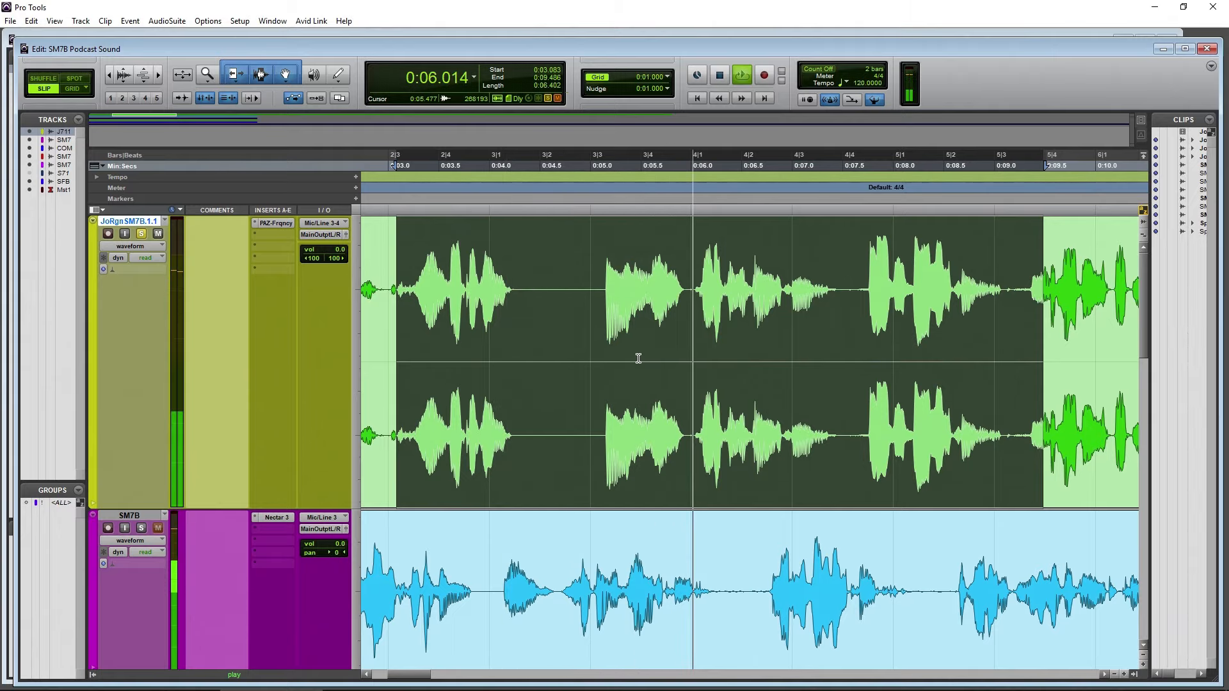
pyautogui.press('space')
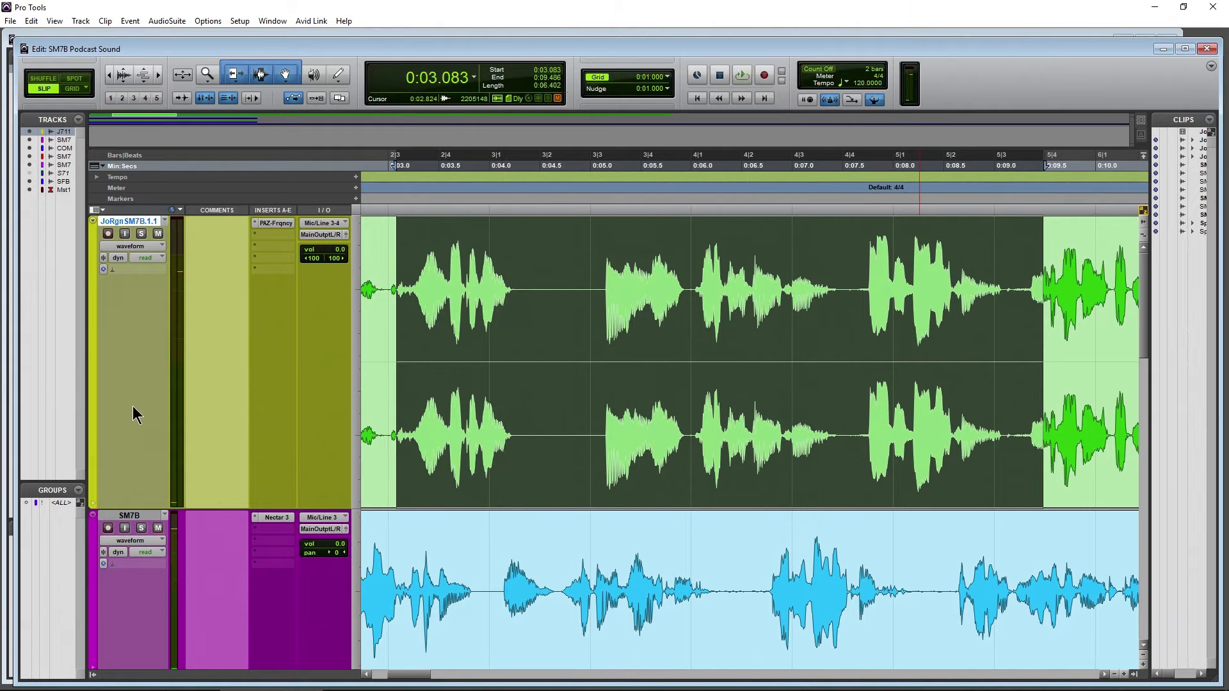
# Solo and enlarge the SM7B track with Nectar 3, and audition it over the same time range
pyautogui.scroll(-3, 133, 406)
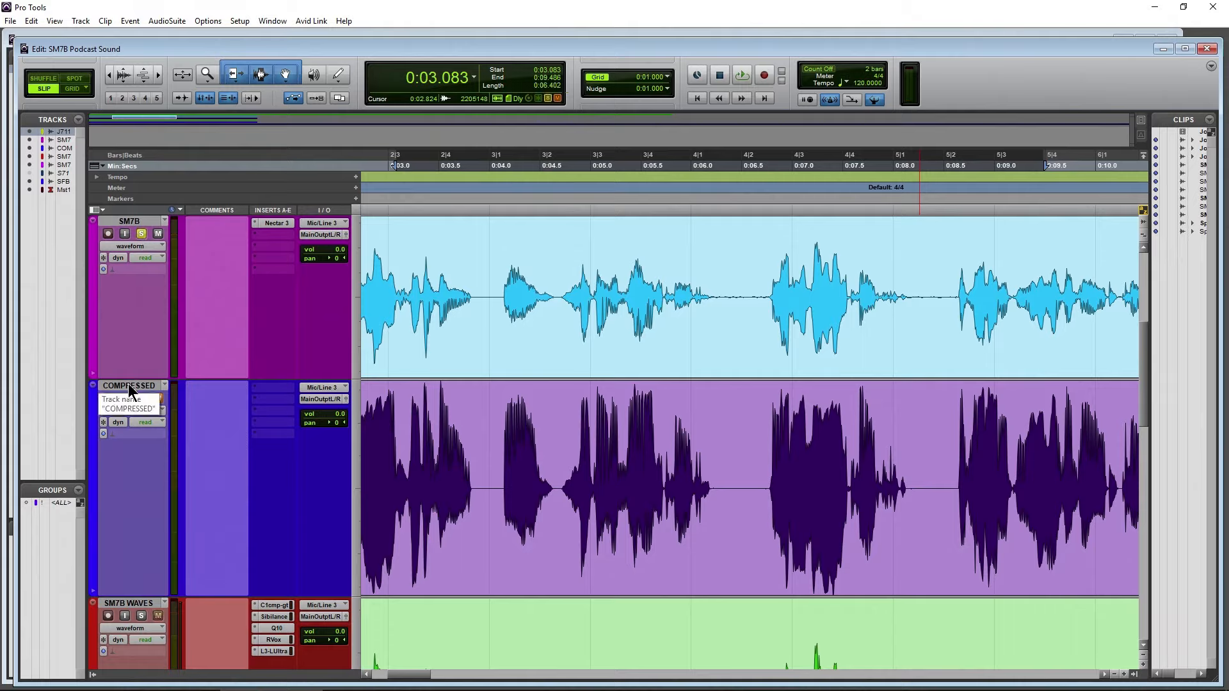
pyautogui.moveTo(108, 379); pyautogui.dragTo(109, 494)
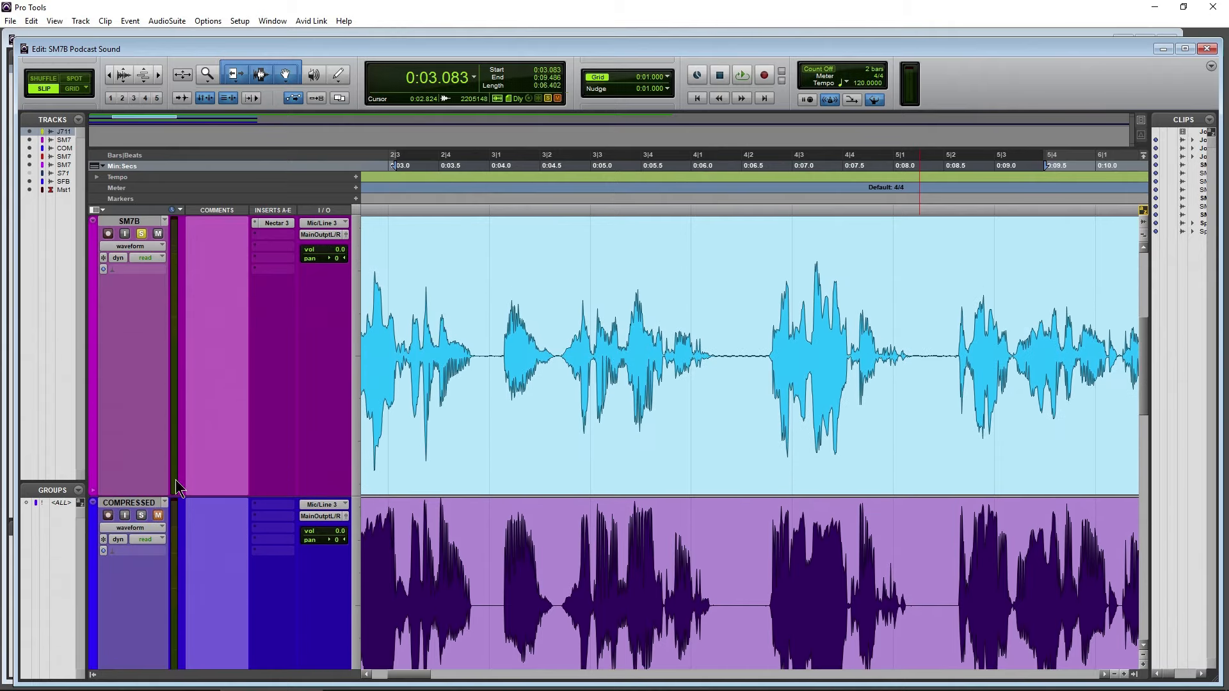
pyautogui.press('space')
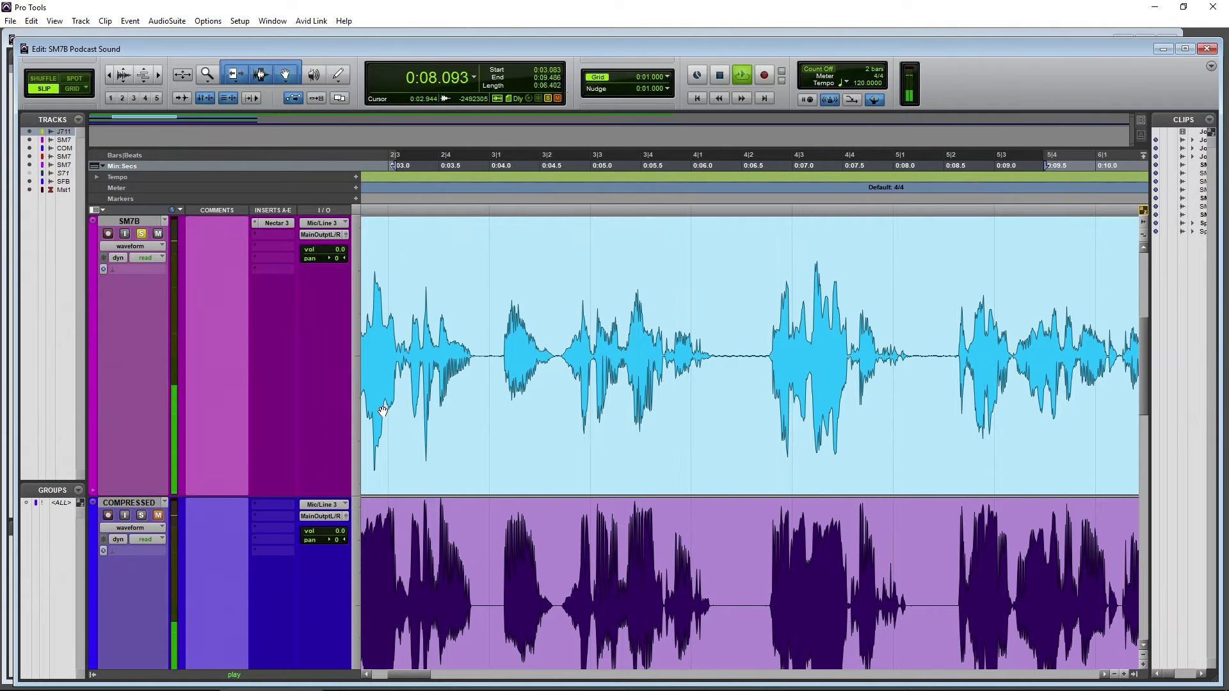
pyautogui.press('space')
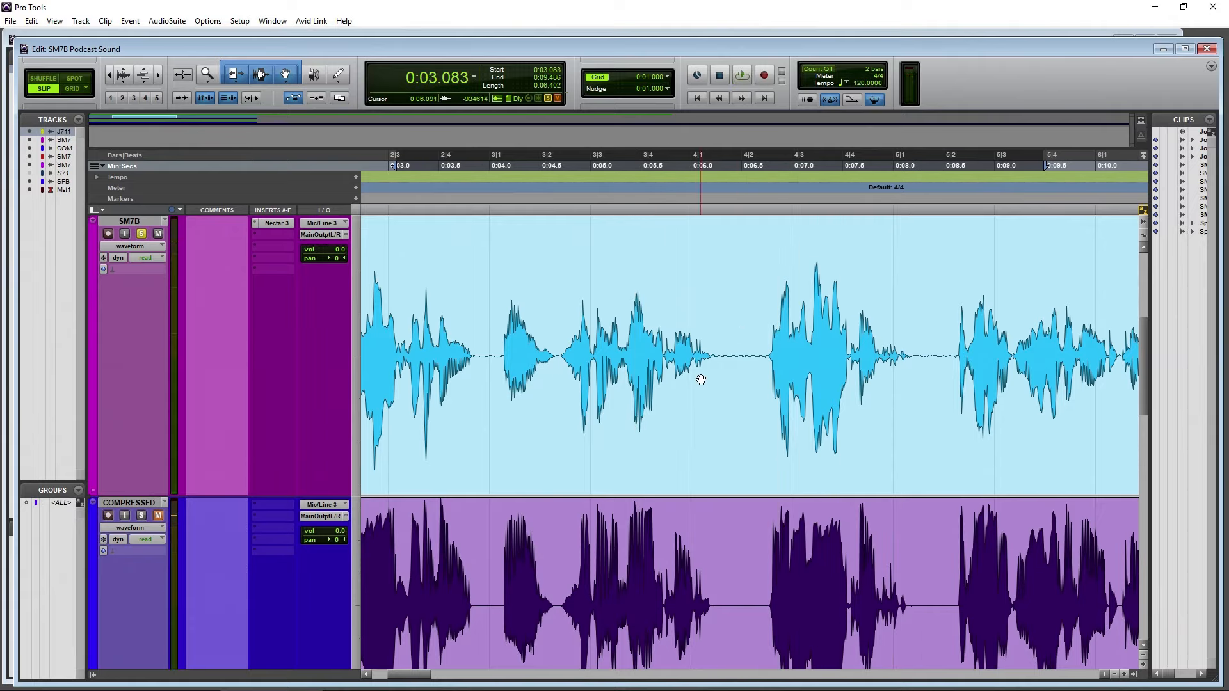
# Select the silent gap of about 0.8 s near 0:14 in the SM7B clip, audition it and return to the session start
pyautogui.hscroll(10, 579, 406)
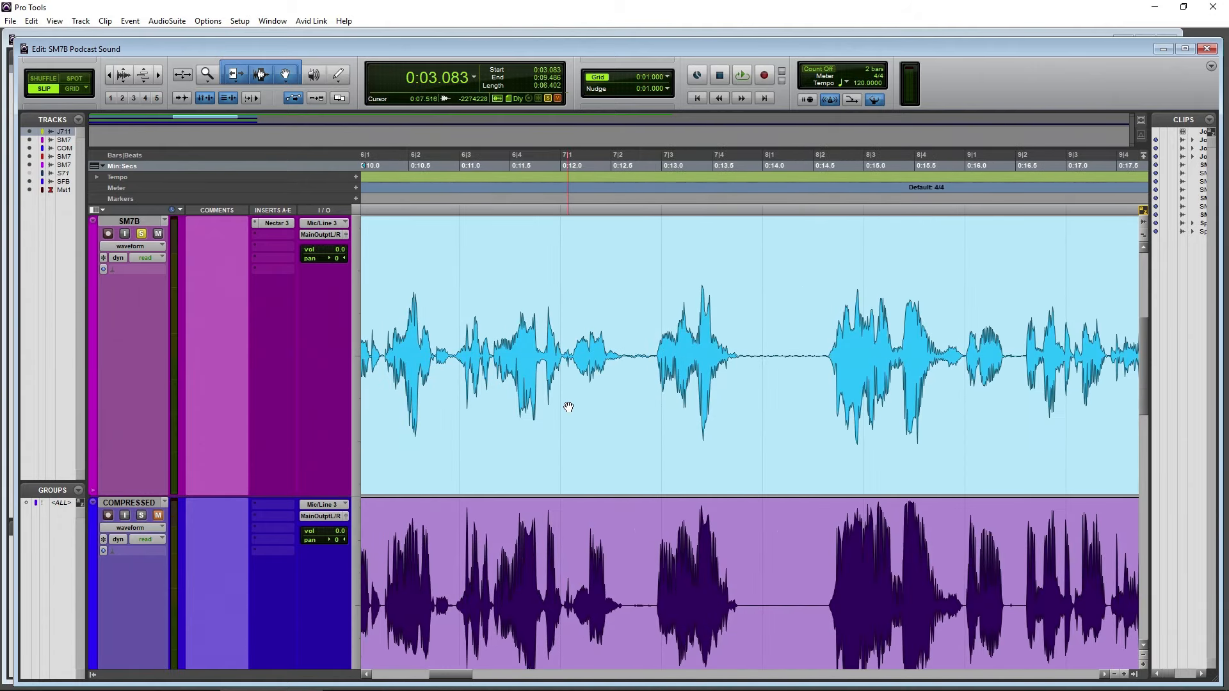
pyautogui.hscroll(2, 576, 384)
pyautogui.moveTo(650, 350); pyautogui.dragTo(731, 351)
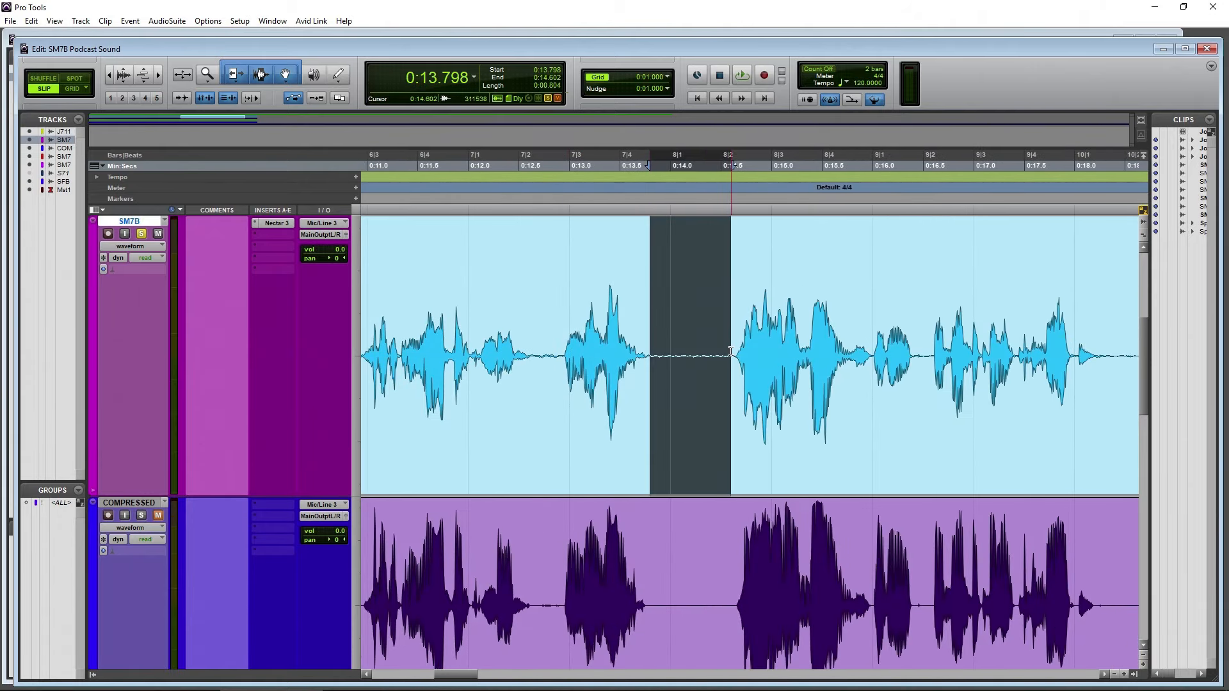
pyautogui.press('space')
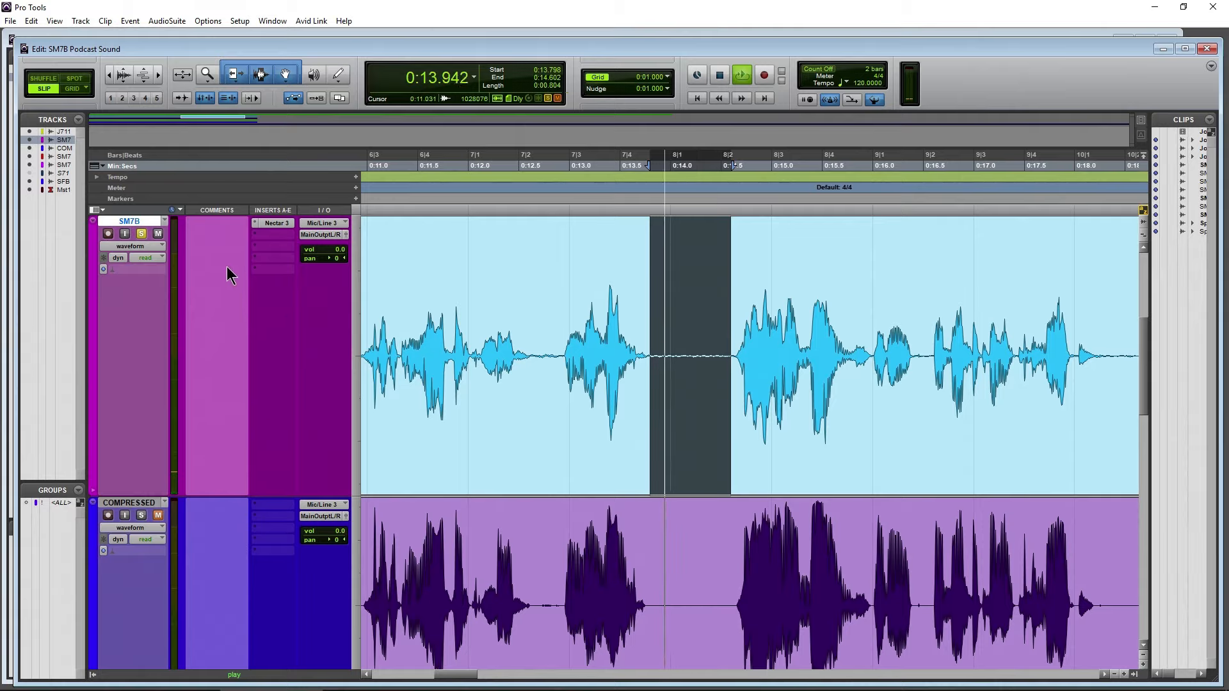
pyautogui.keyDown('ctrl'); pyautogui.click(272, 222); pyautogui.keyUp('ctrl')
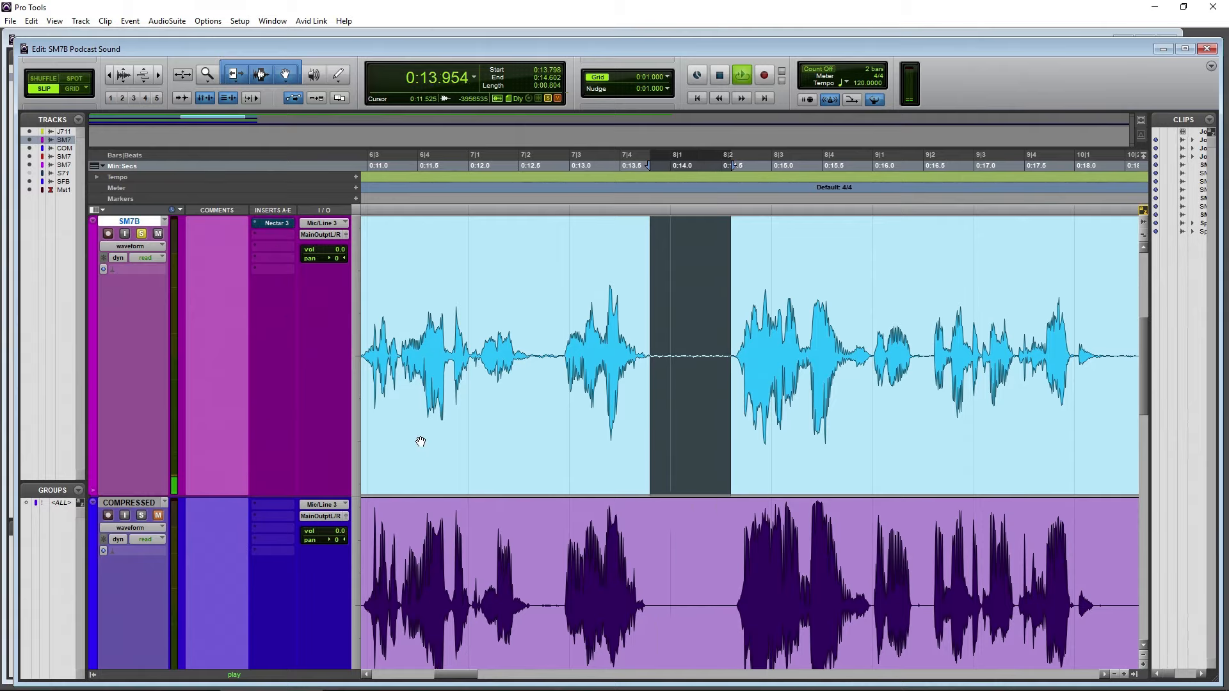
pyautogui.keyDown('ctrl'); pyautogui.click(269, 224); pyautogui.keyUp('ctrl')
pyautogui.click(719, 76)
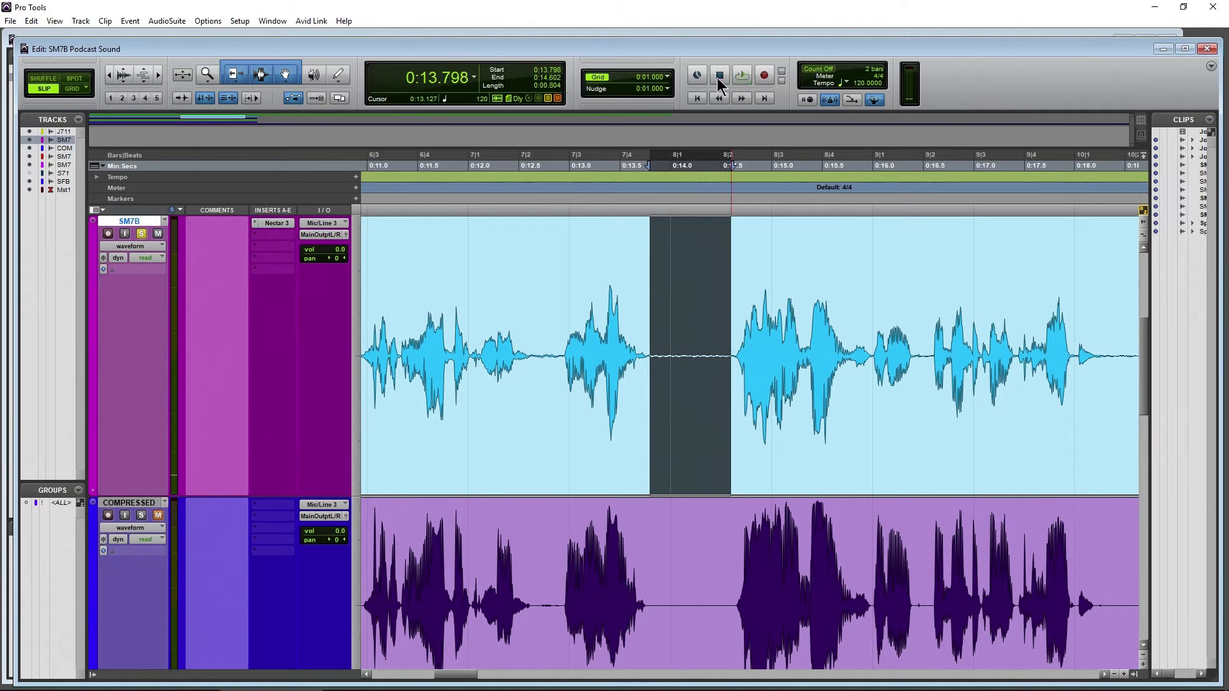
pyautogui.click(697, 98)
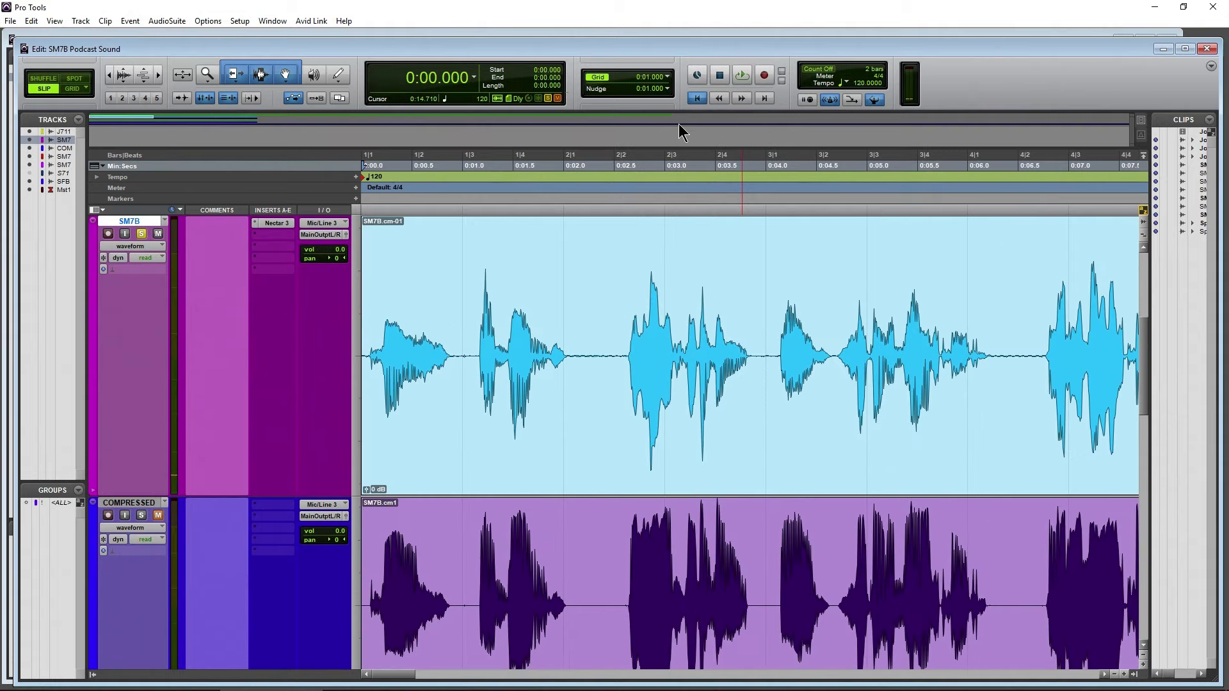
# Turn off the Gate module in Nectar 3 on the SM7B track and close the plug-in
pyautogui.click(274, 224)
pyautogui.click(682, 258)
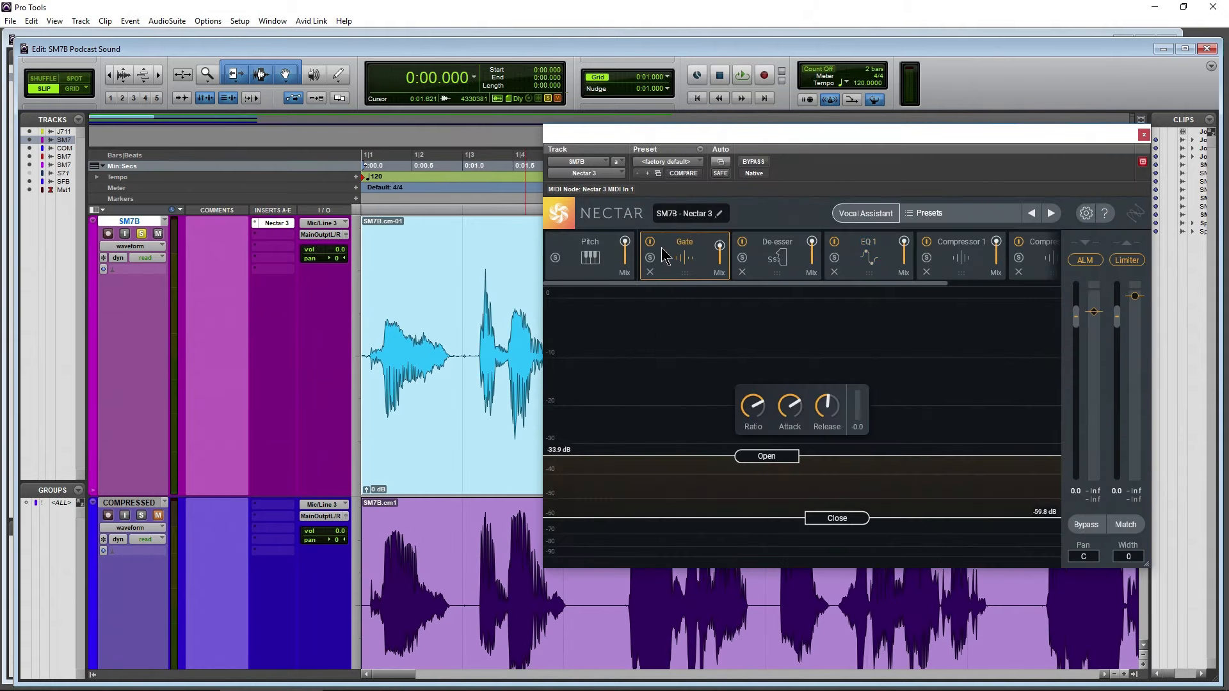
pyautogui.click(651, 244)
pyautogui.click(1143, 135)
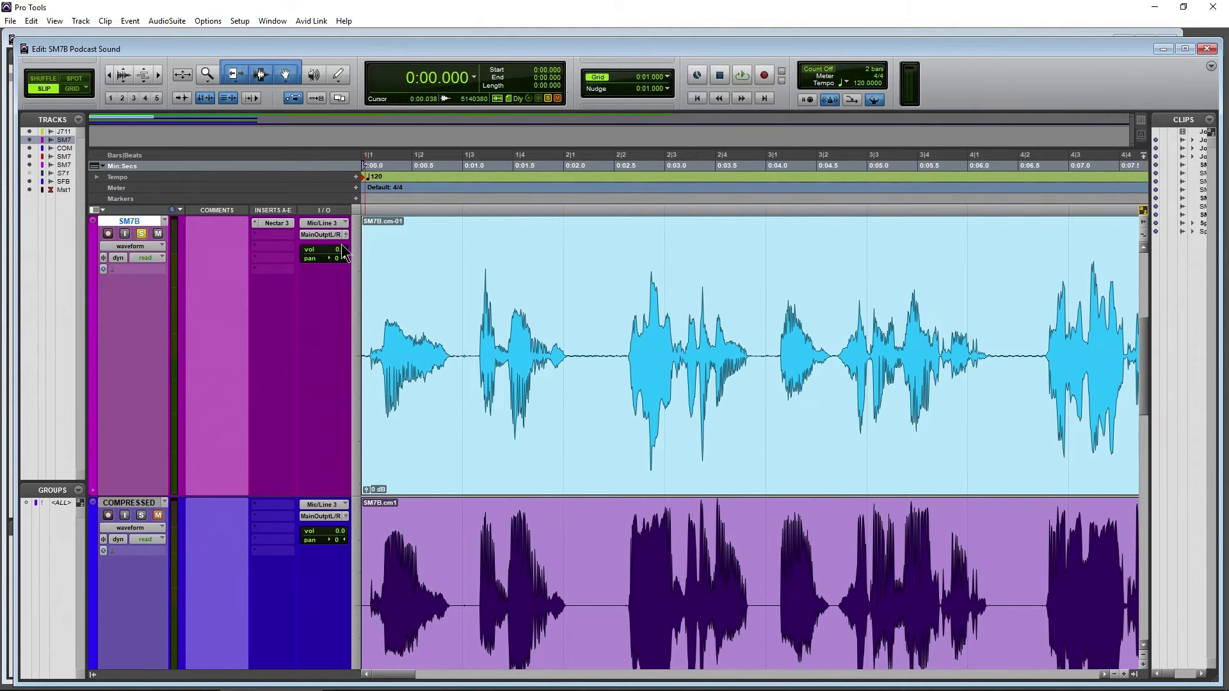
# Move Nectar 3 to the SM7B track's third insert slot and insert RX 6 Mouth De-click (mono) in the first slot
pyautogui.moveTo(277, 222); pyautogui.dragTo(273, 248)
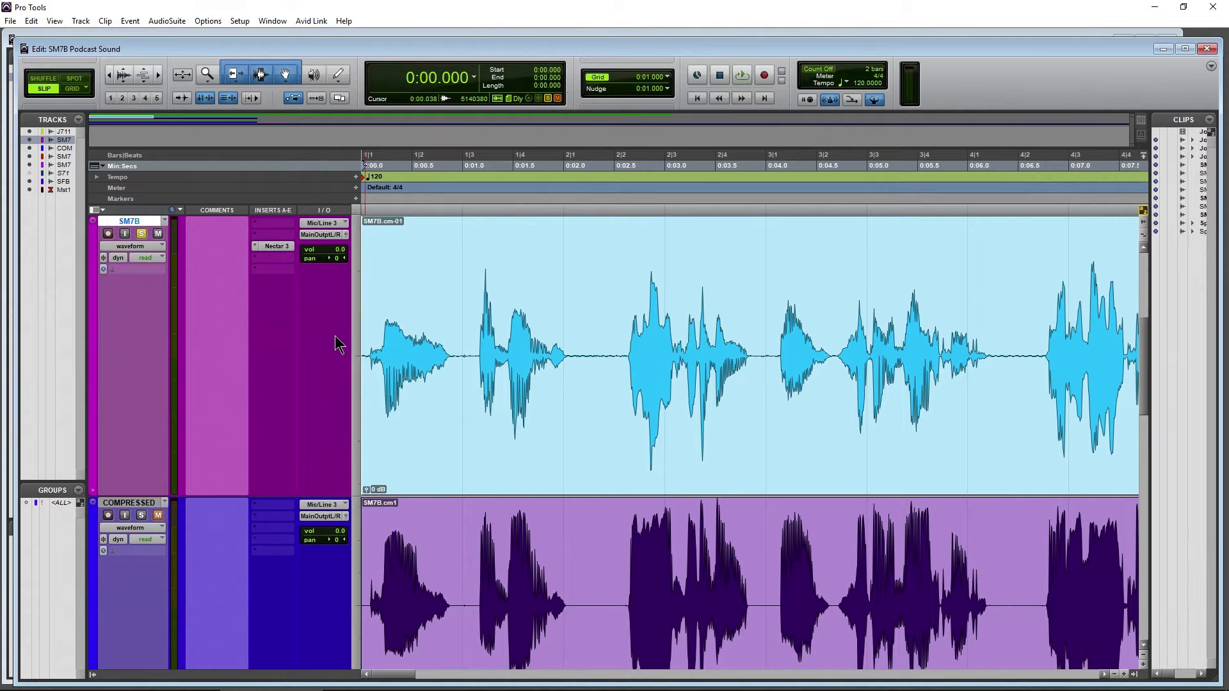
pyautogui.scroll(2, 177, 483)
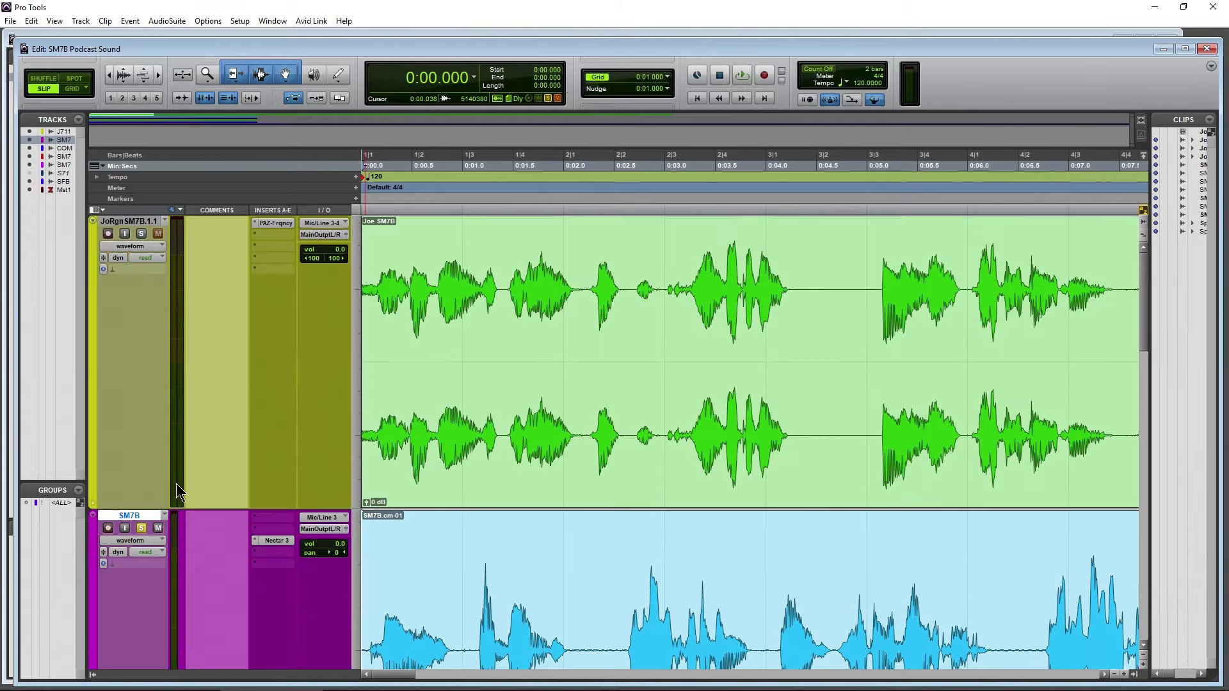
pyautogui.scroll(-2, 185, 483)
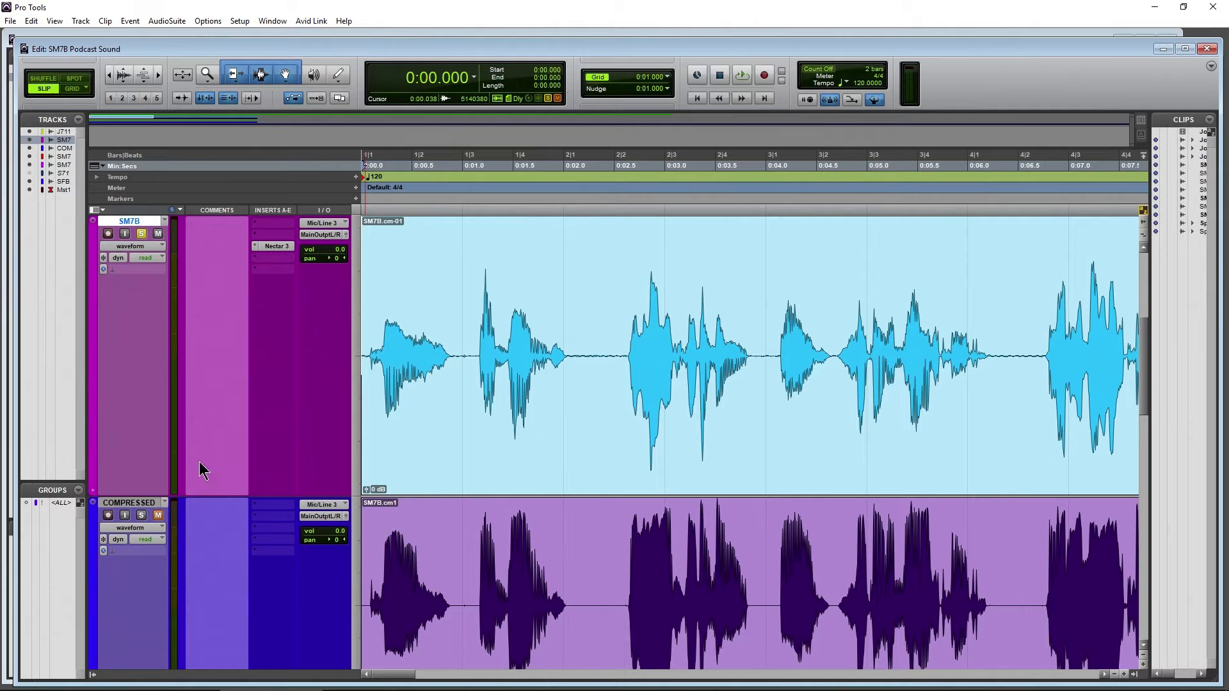
pyautogui.click(274, 221)
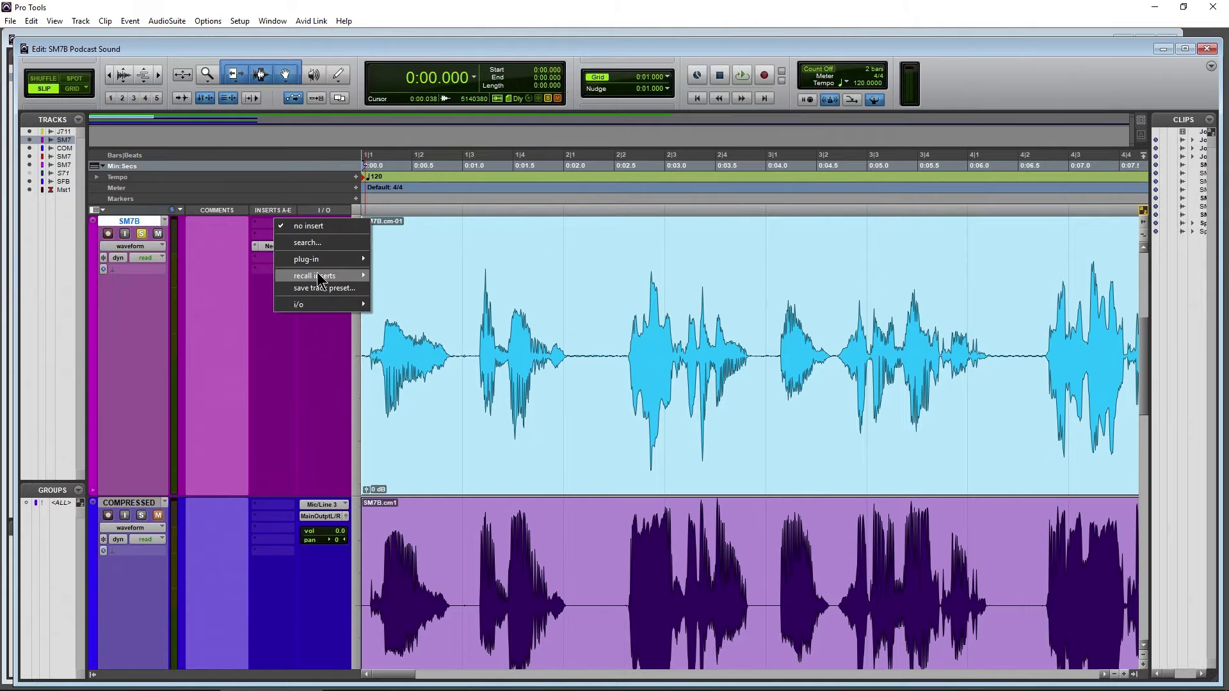
pyautogui.moveTo(324, 259)
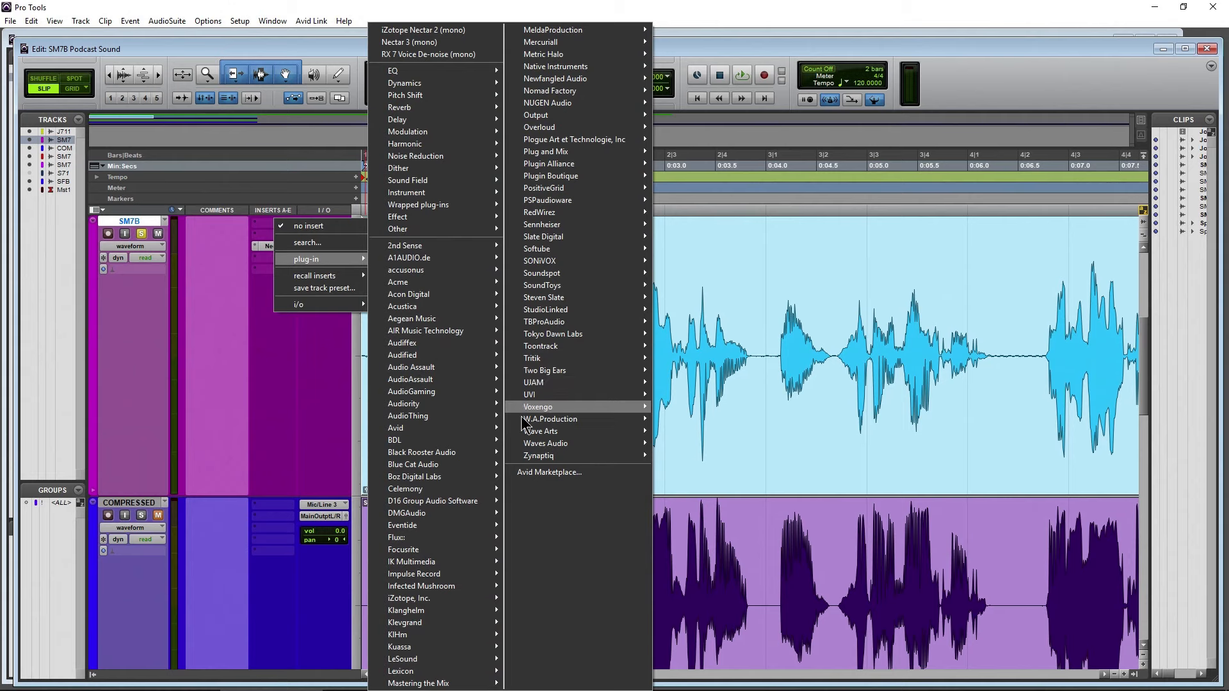
pyautogui.moveTo(452, 598)
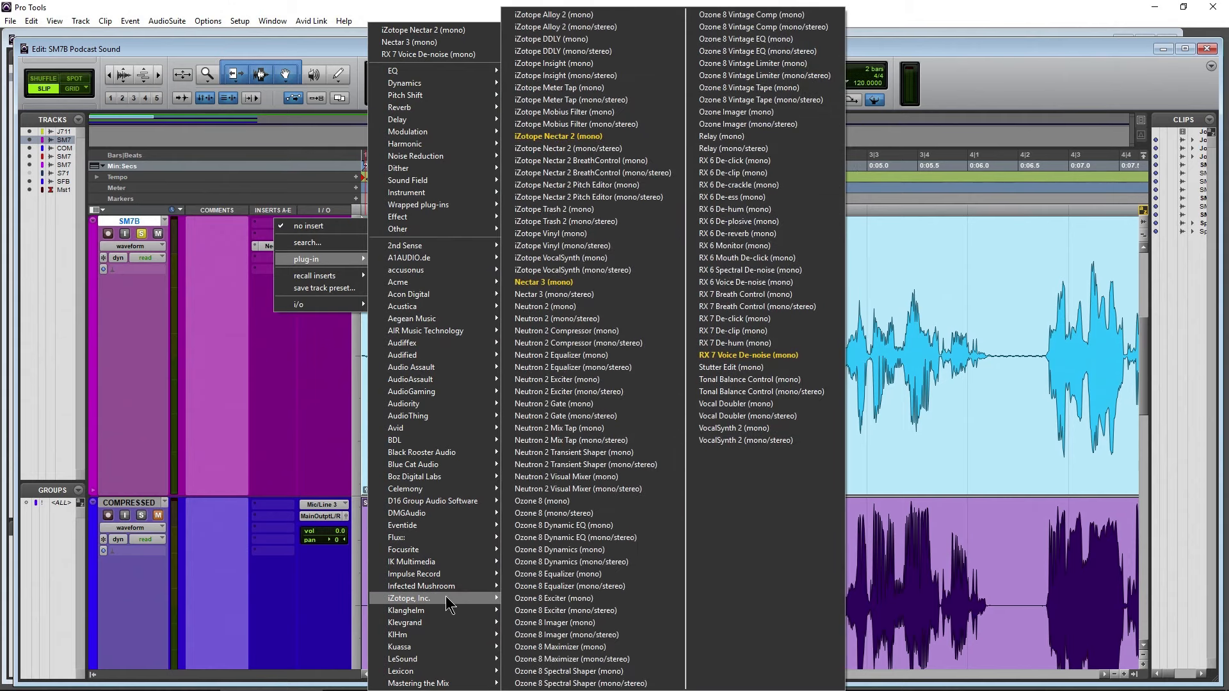
pyautogui.click(775, 259)
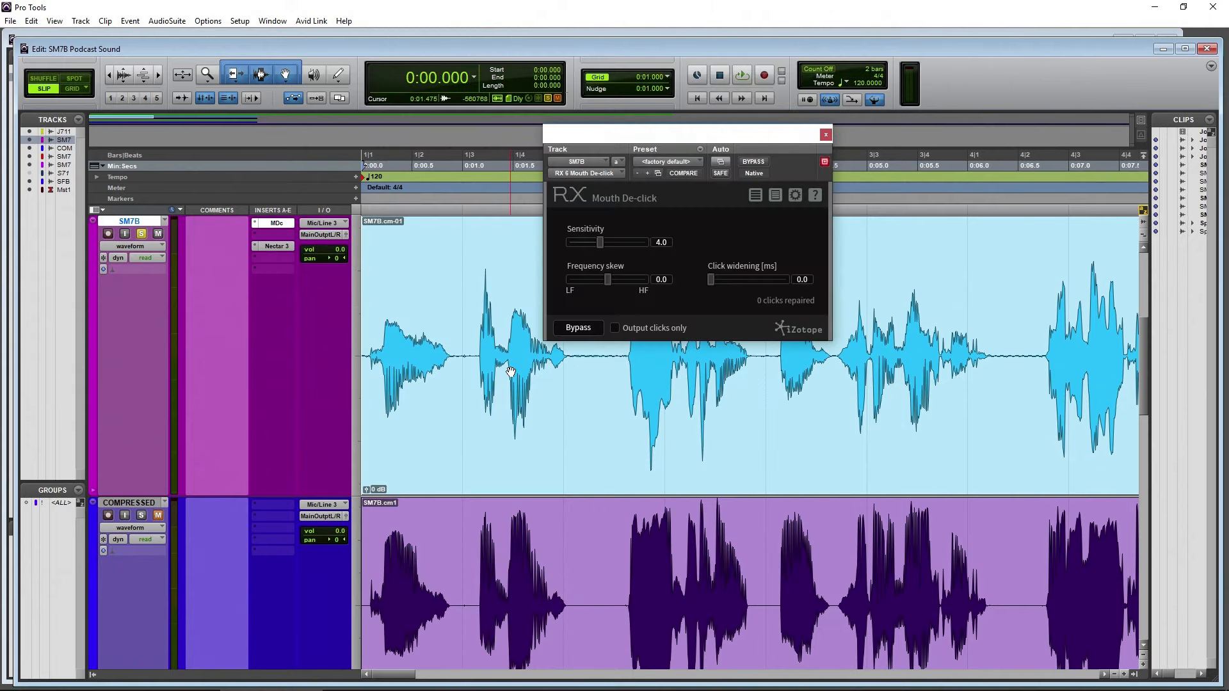
pyautogui.click(166, 23)
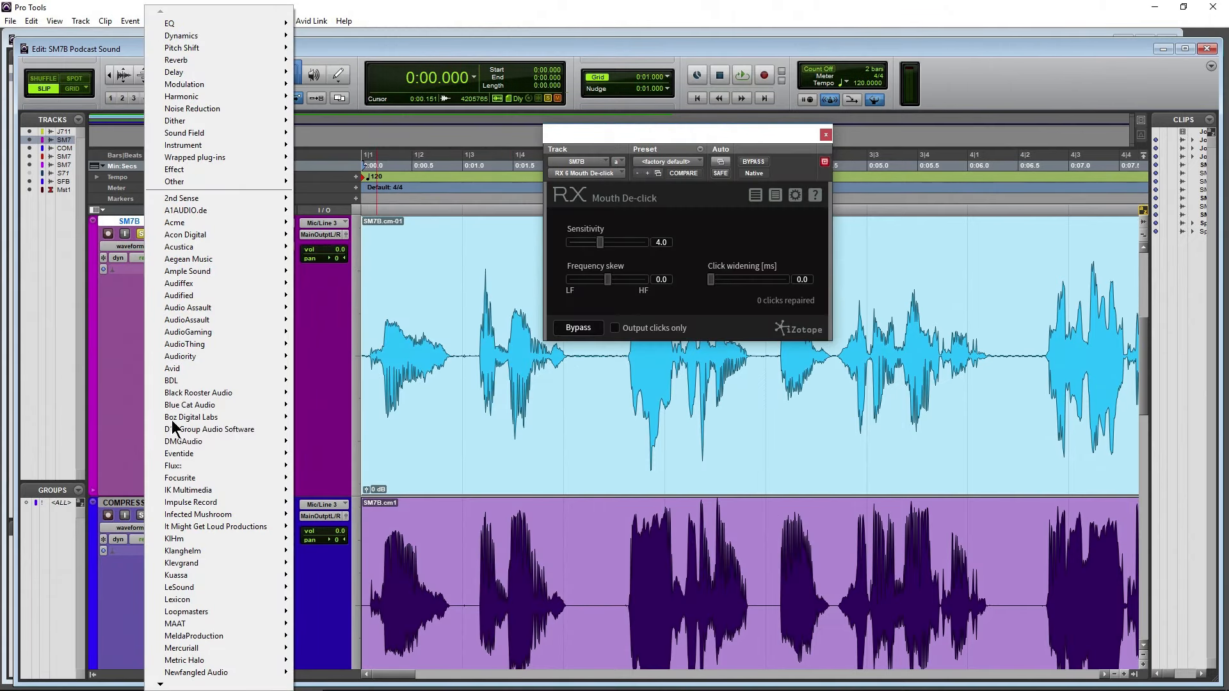
pyautogui.click(621, 127)
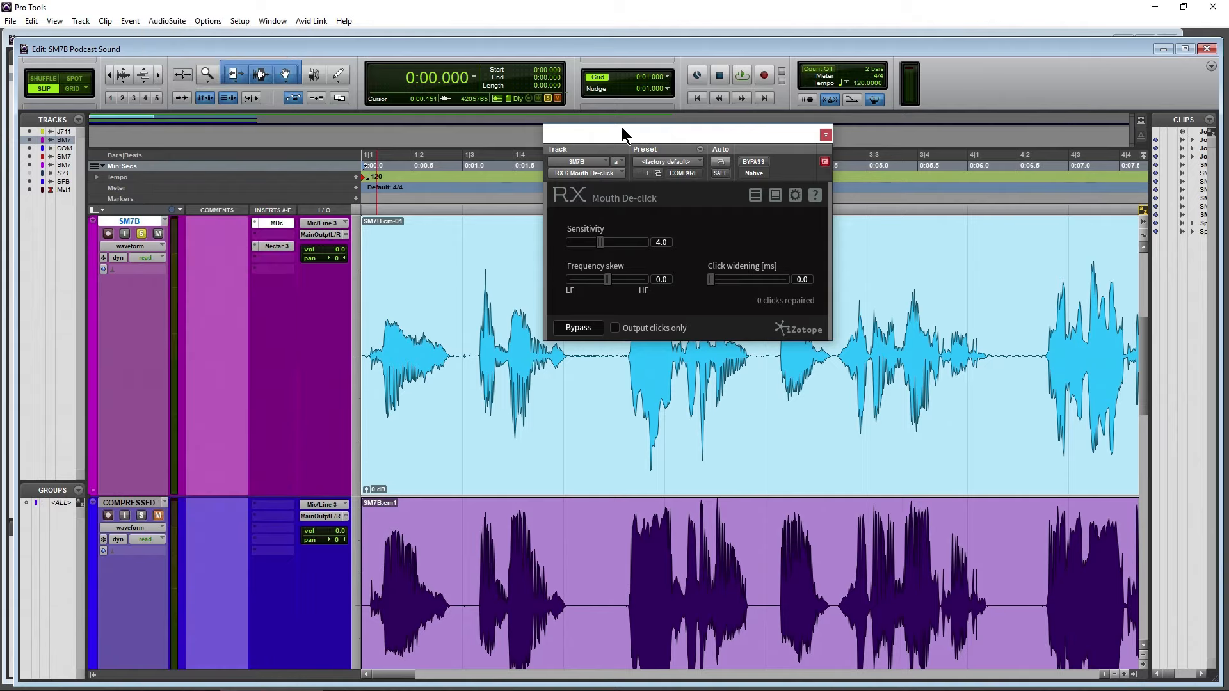
pyautogui.moveTo(621, 127)
pyautogui.mouseDown()
pyautogui.moveTo(647, 135)
pyautogui.moveTo(633, 112)
pyautogui.mouseUp()
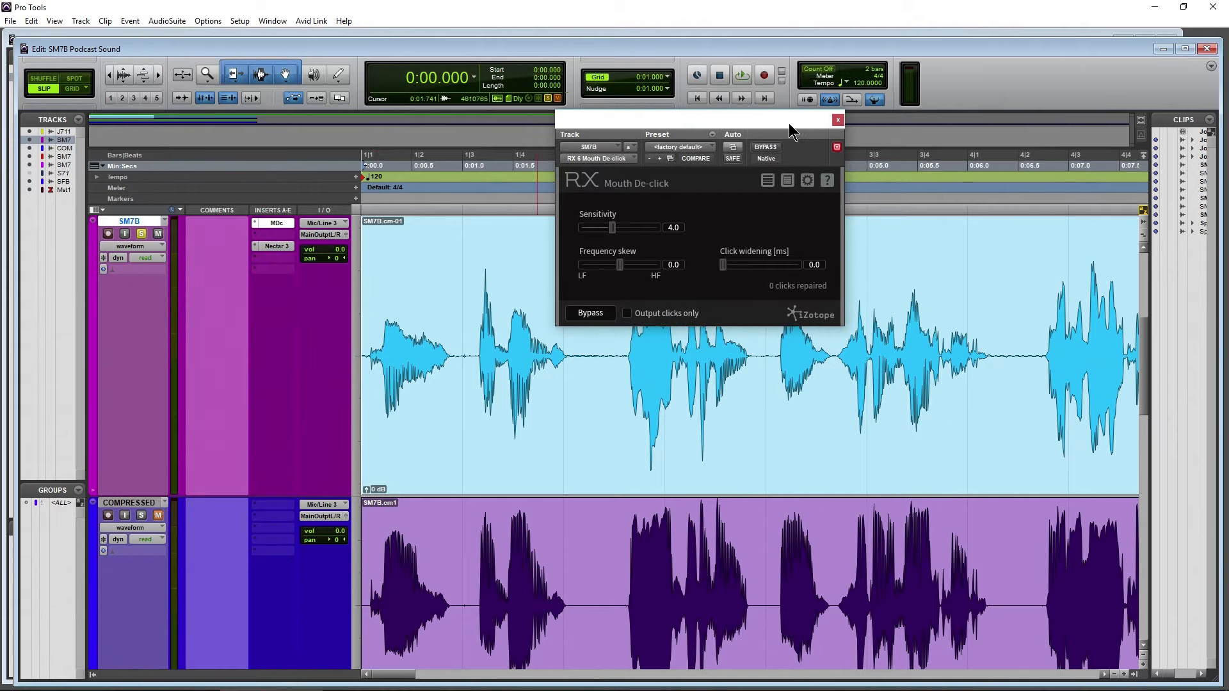
pyautogui.moveTo(766, 119); pyautogui.dragTo(777, 141)
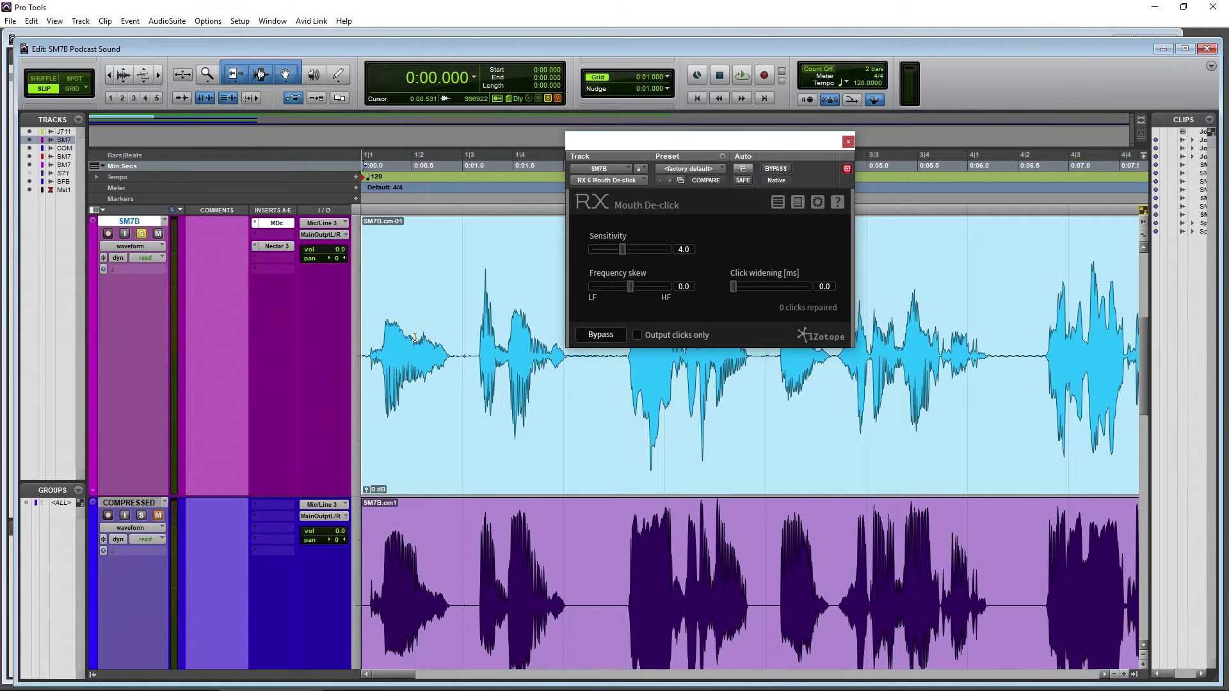
# Select about 0.17 s of the quiet gap near 0:01 in the SM7B clip and audition it with Mouth De-click active
pyautogui.moveTo(456, 351); pyautogui.dragTo(472, 353)
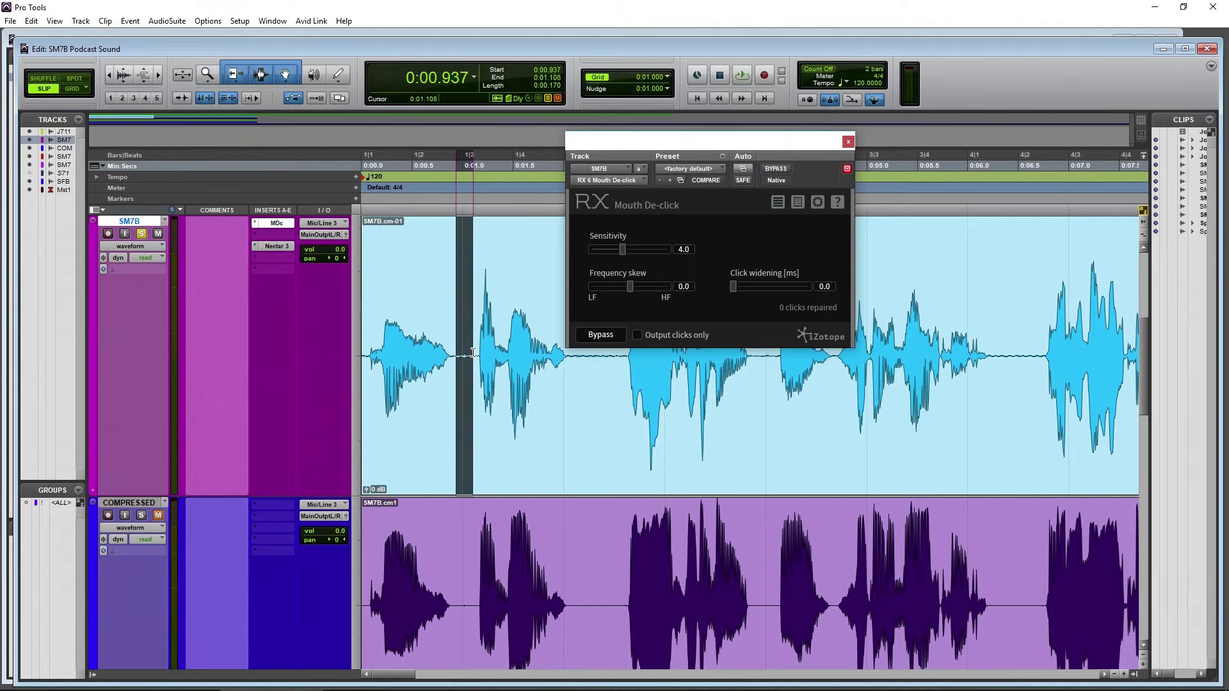
pyautogui.press('space')
pyautogui.press('space')
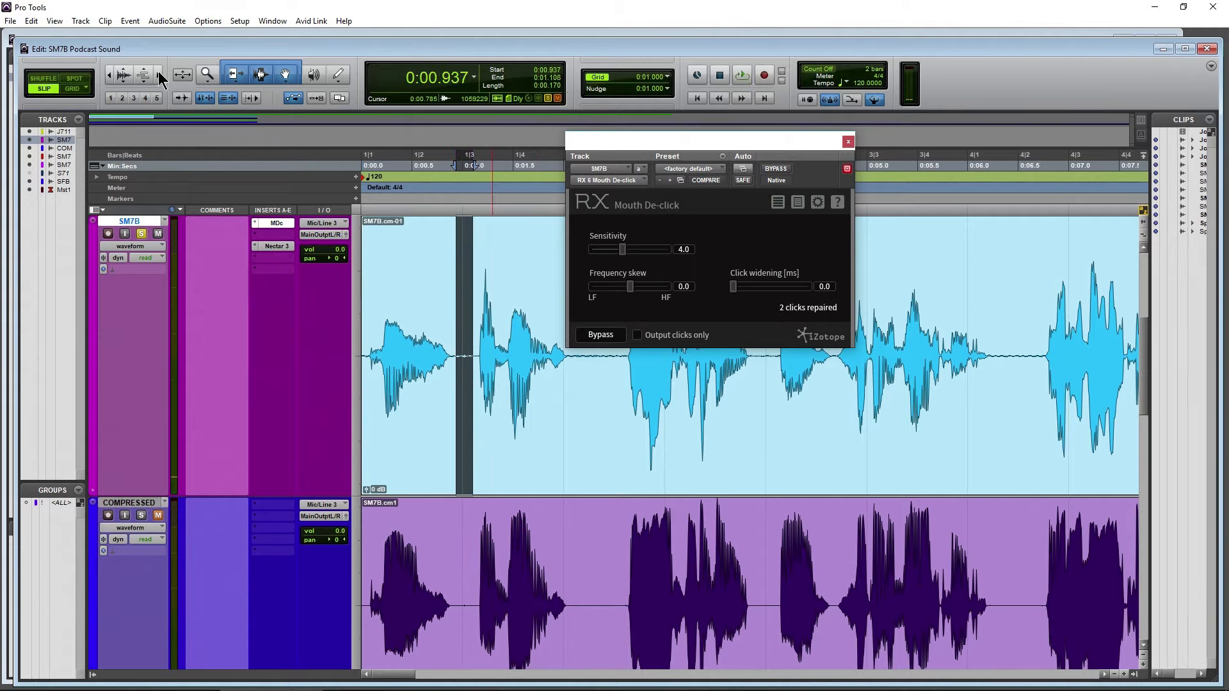
# Select about 0.28 s of the SM7B clip, from roughly 0:00.89 to 0:01.16, and audition it with Mouth De-click bypassed
pyautogui.click(159, 75)
pyautogui.click(159, 75)
pyautogui.click(159, 76)
pyautogui.click(158, 76)
pyautogui.moveTo(662, 147); pyautogui.dragTo(288, 173)
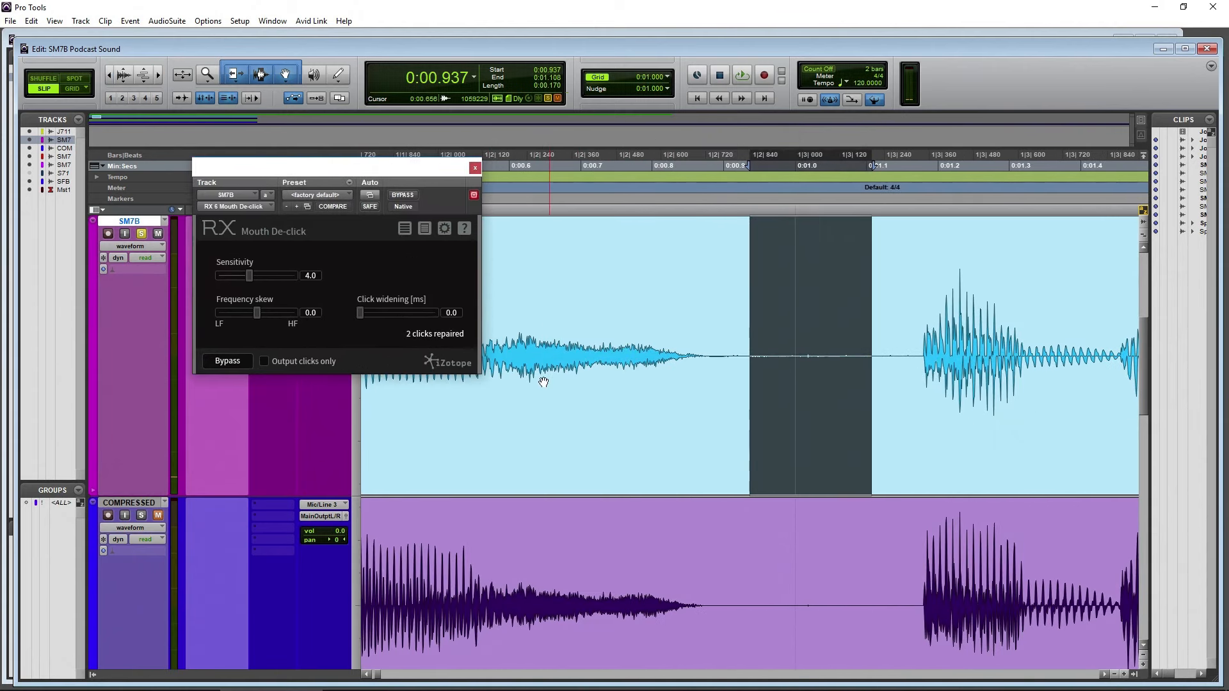
pyautogui.hscroll(2, 636, 439)
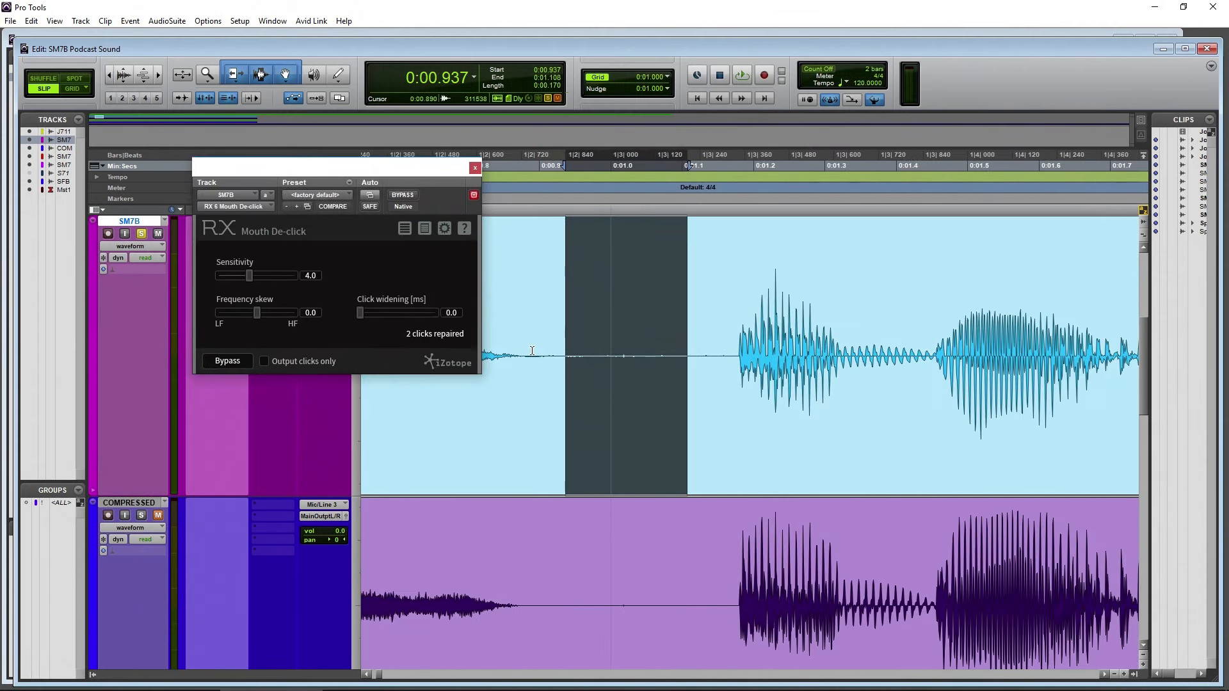
pyautogui.moveTo(532, 351); pyautogui.dragTo(727, 366)
pyautogui.click(402, 195)
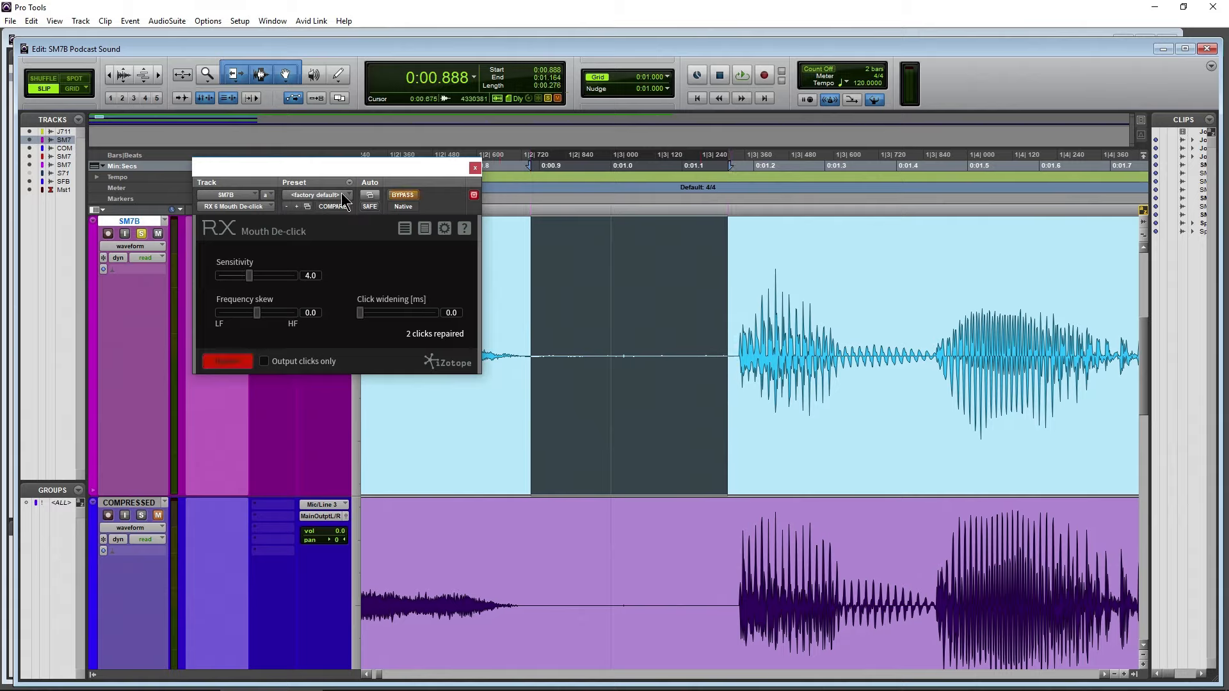
pyautogui.press('space')
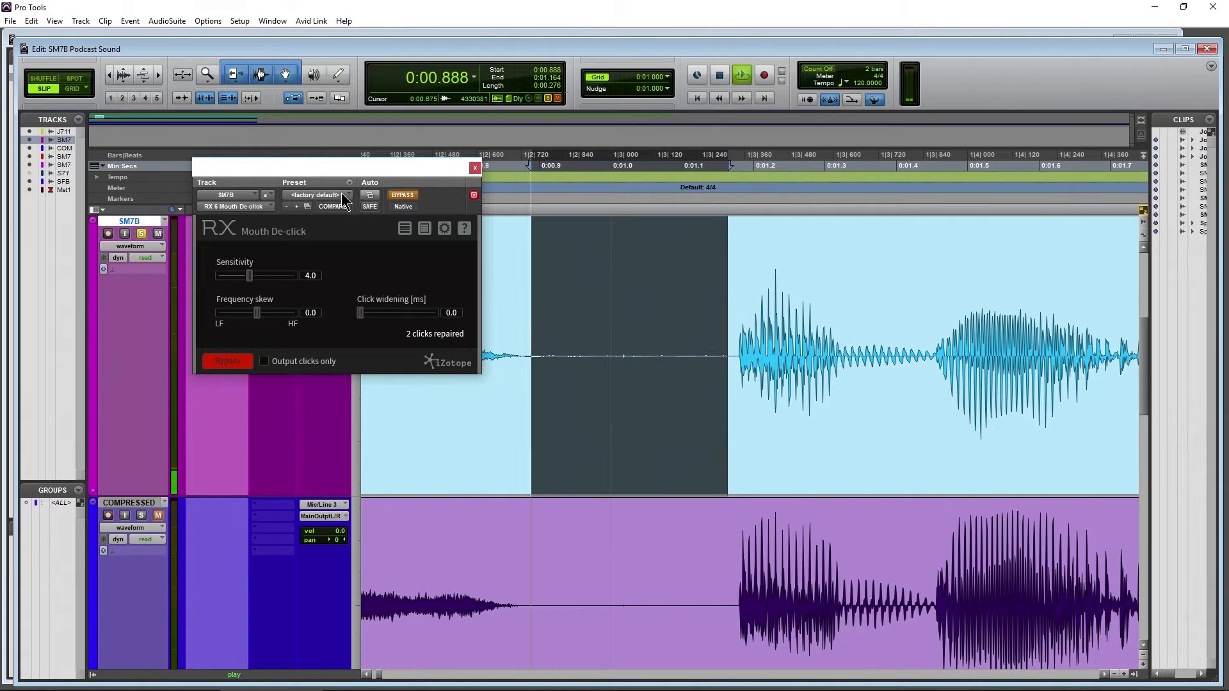
pyautogui.press('space')
# Take the Mouth De-click plug-in out of bypass on the SM7B track
pyautogui.moveTo(348, 167); pyautogui.dragTo(375, 168)
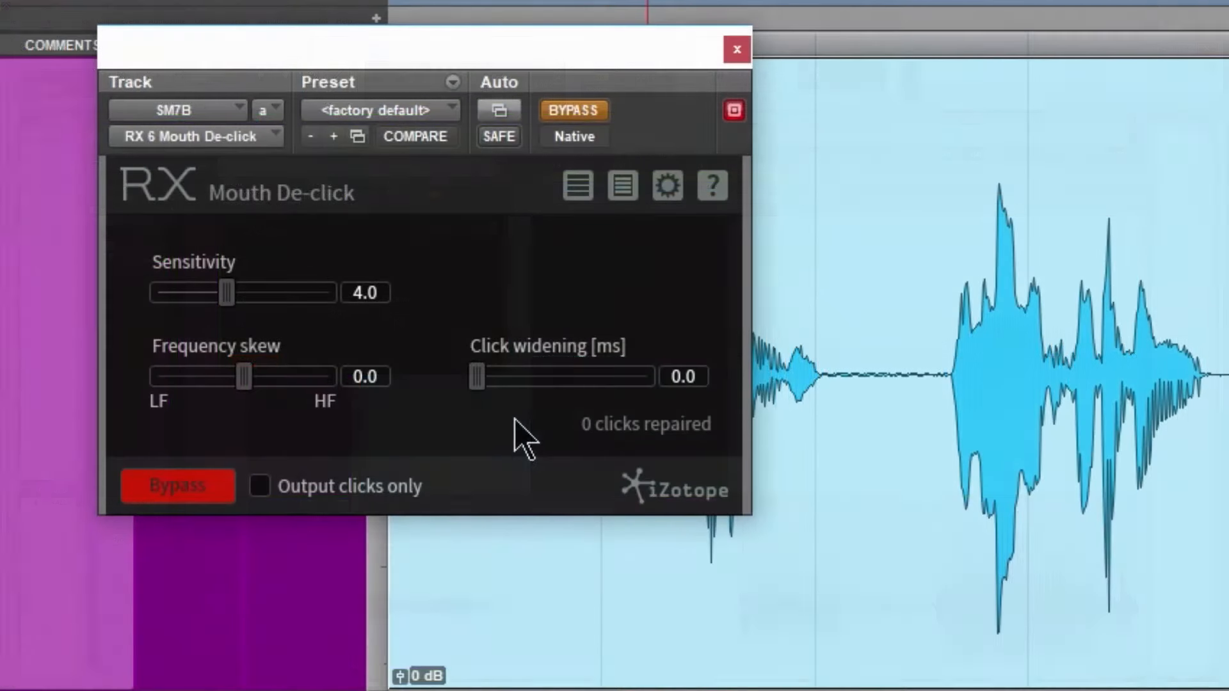
pyautogui.click(578, 110)
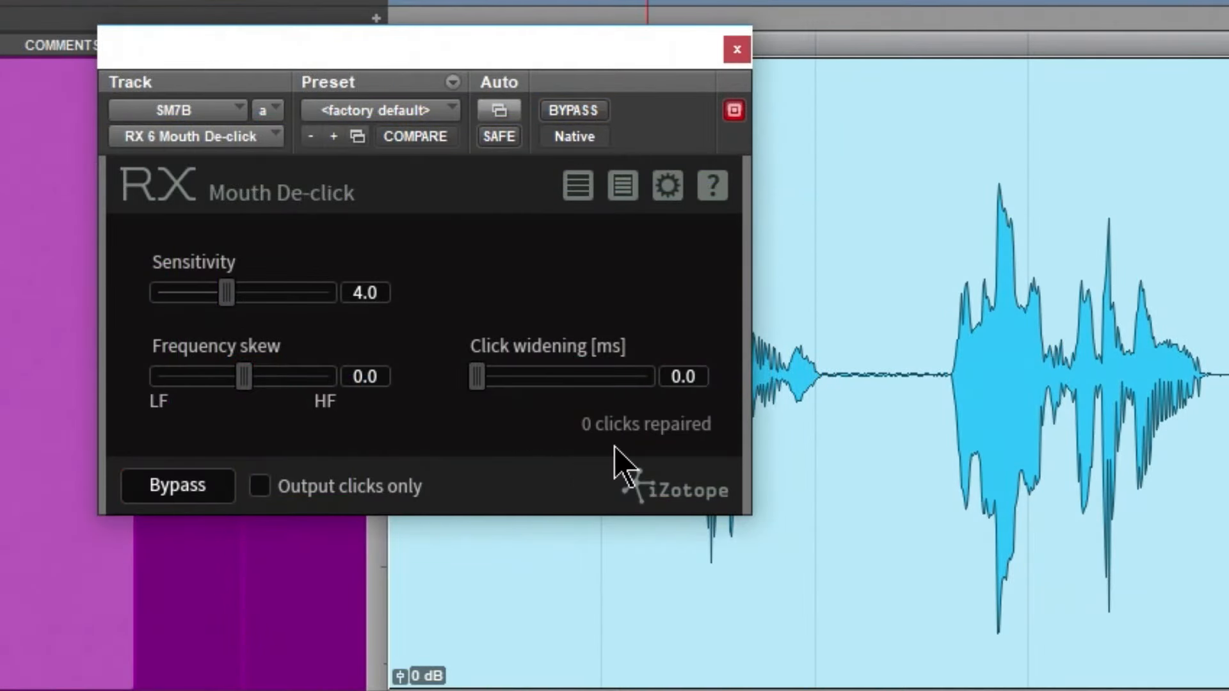
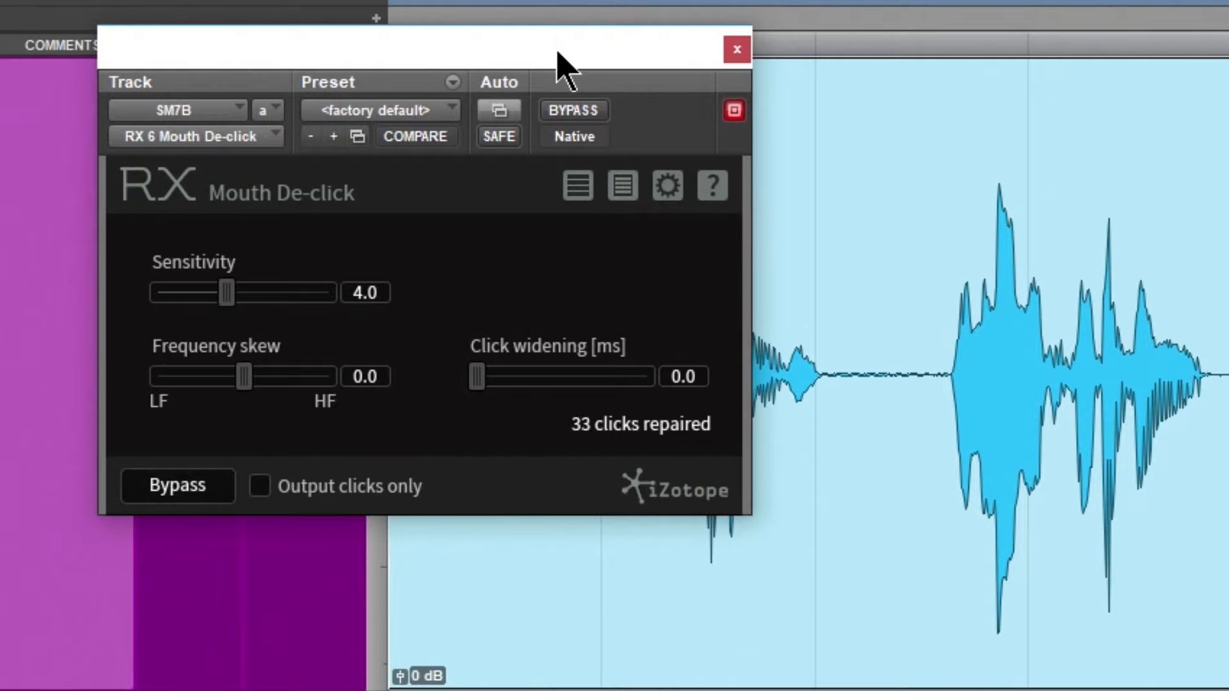
# Move the Mouth De-click window out of the way and audition the Joe Rogan reference track
pyautogui.moveTo(557, 51); pyautogui.dragTo(750, 79)
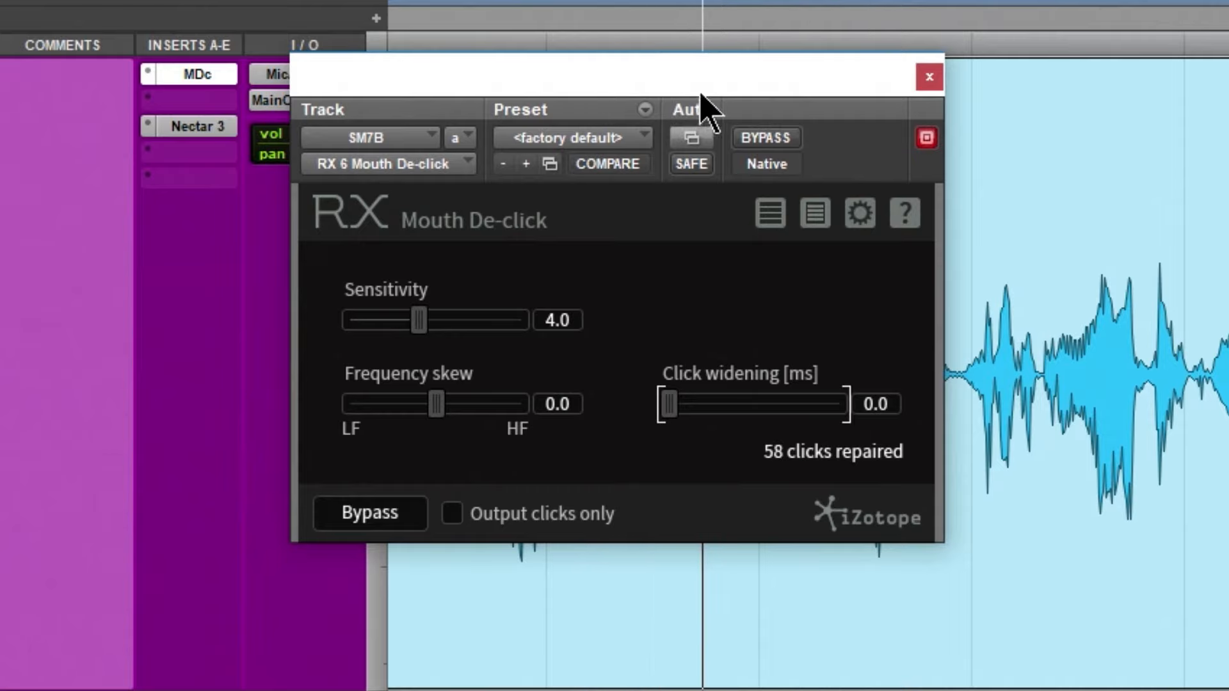
pyautogui.moveTo(782, 81); pyautogui.dragTo(1228, 125)
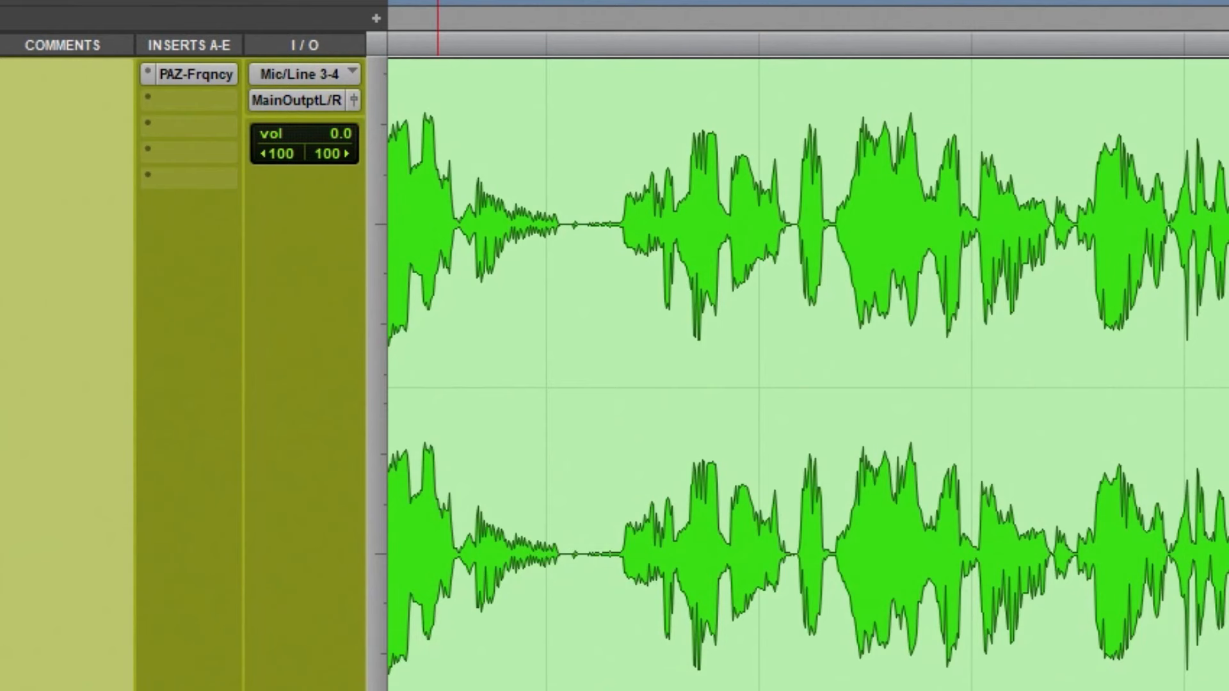
pyautogui.click(444, 1)
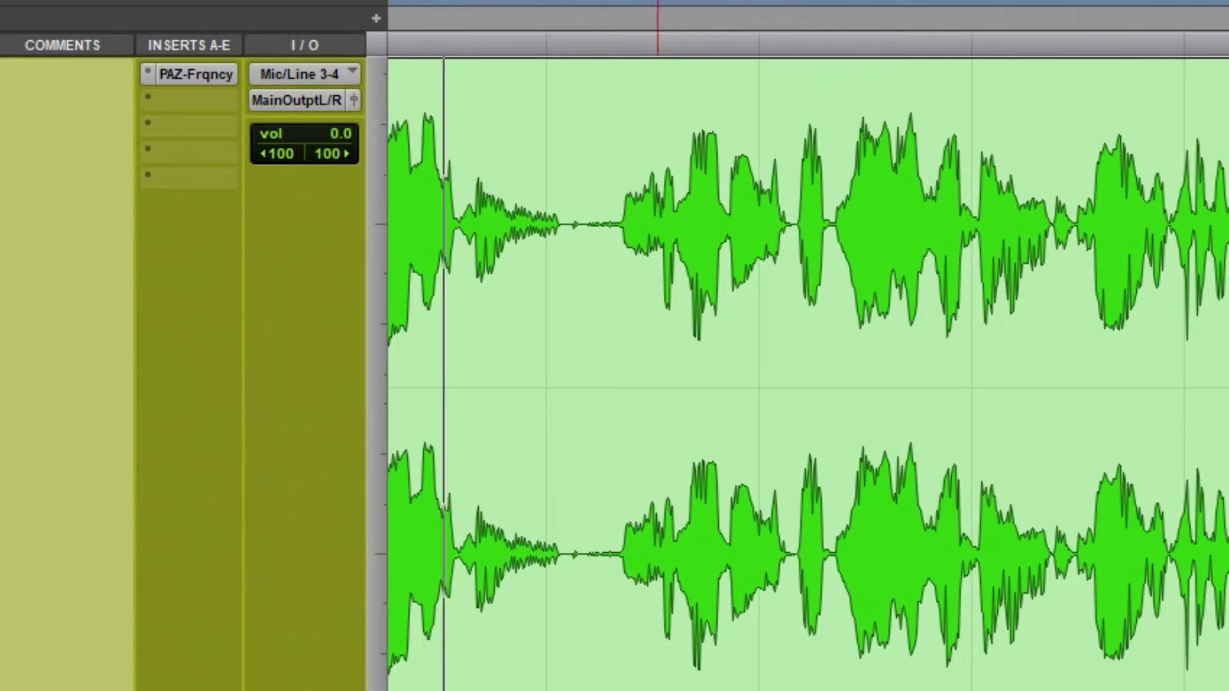
pyautogui.press('space')
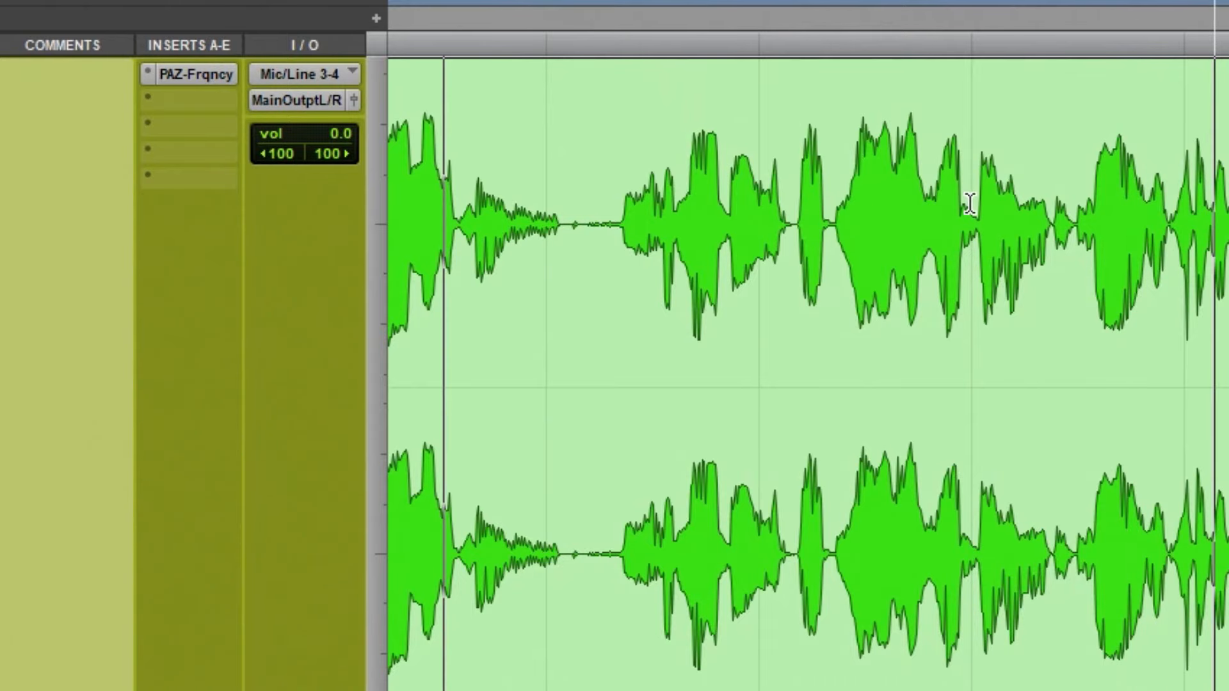
pyautogui.press('space')
# Select about 1.04 s of the Joe Rogan clip, from roughly 0:11.691 to 0:12.730, and audition it
pyautogui.moveTo(684, 260); pyautogui.dragTo(782, 265)
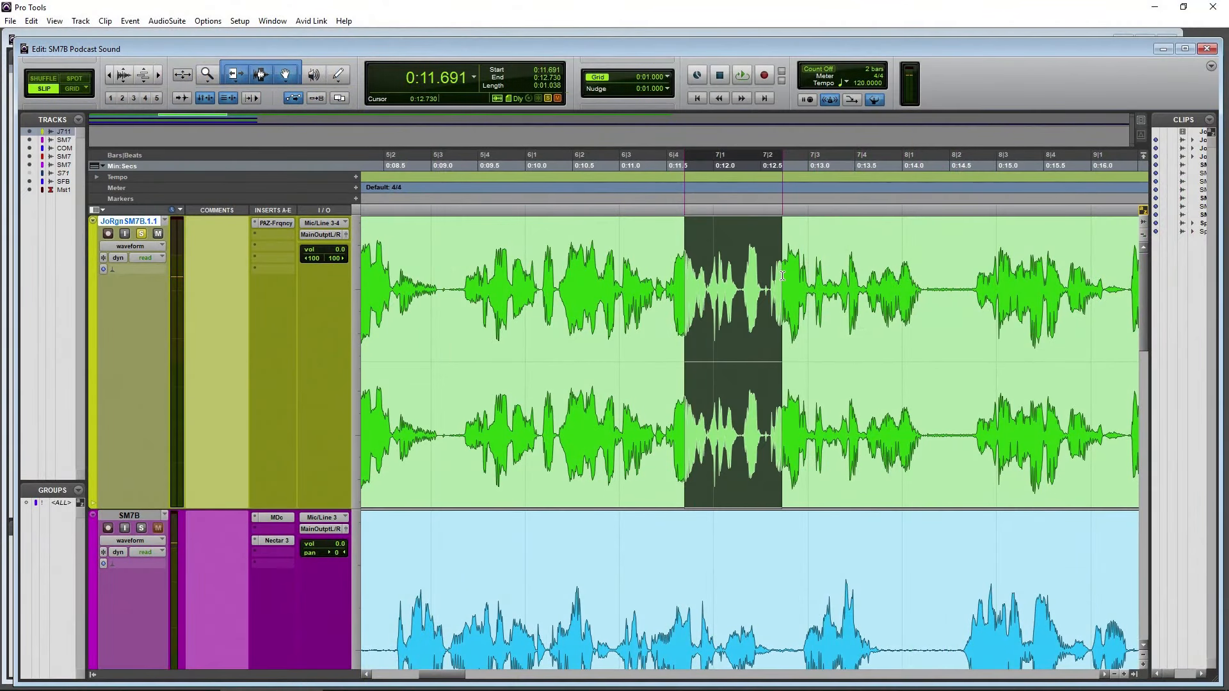
pyautogui.press('space')
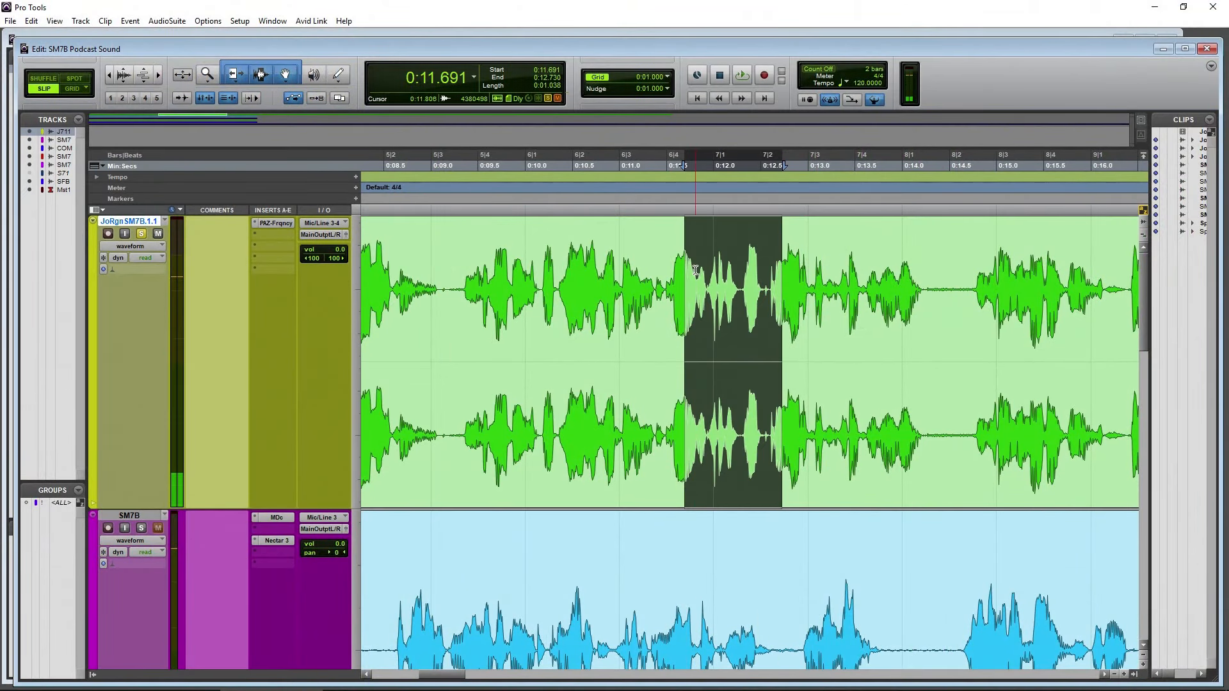
pyautogui.press('space')
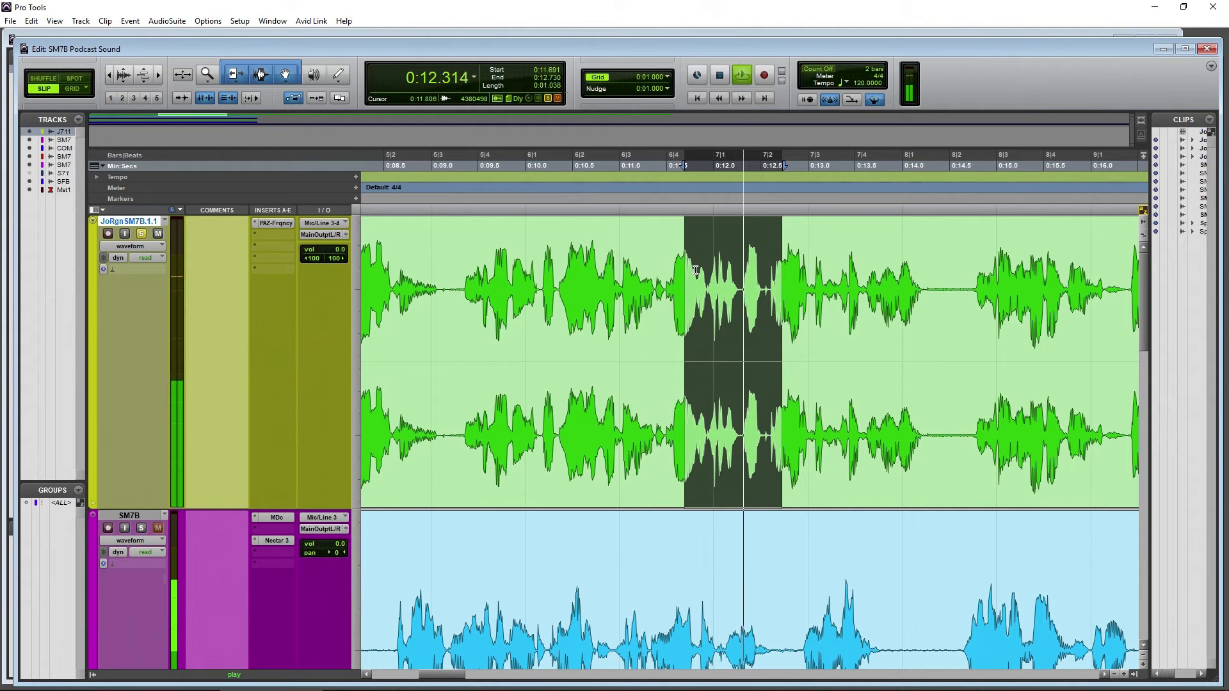
pyautogui.press('space')
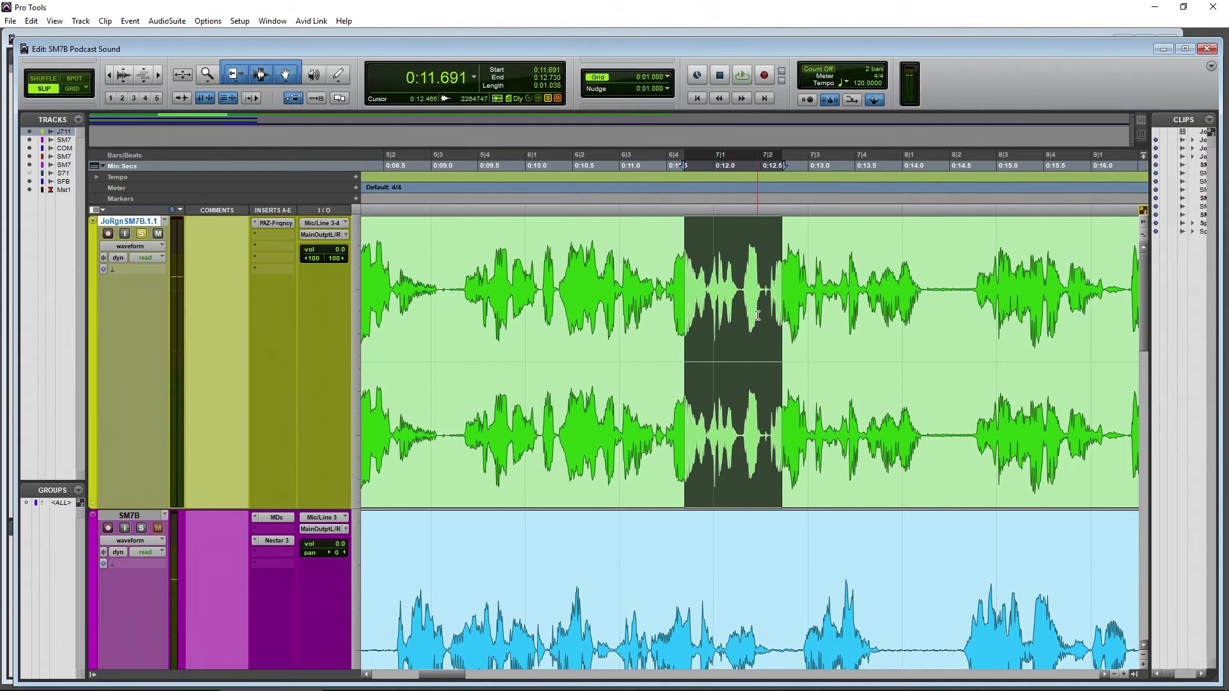
# Open RX 6 Mouth De-click as an AudioSuite process and preview it on the selected Joe Rogan section
pyautogui.click(169, 23)
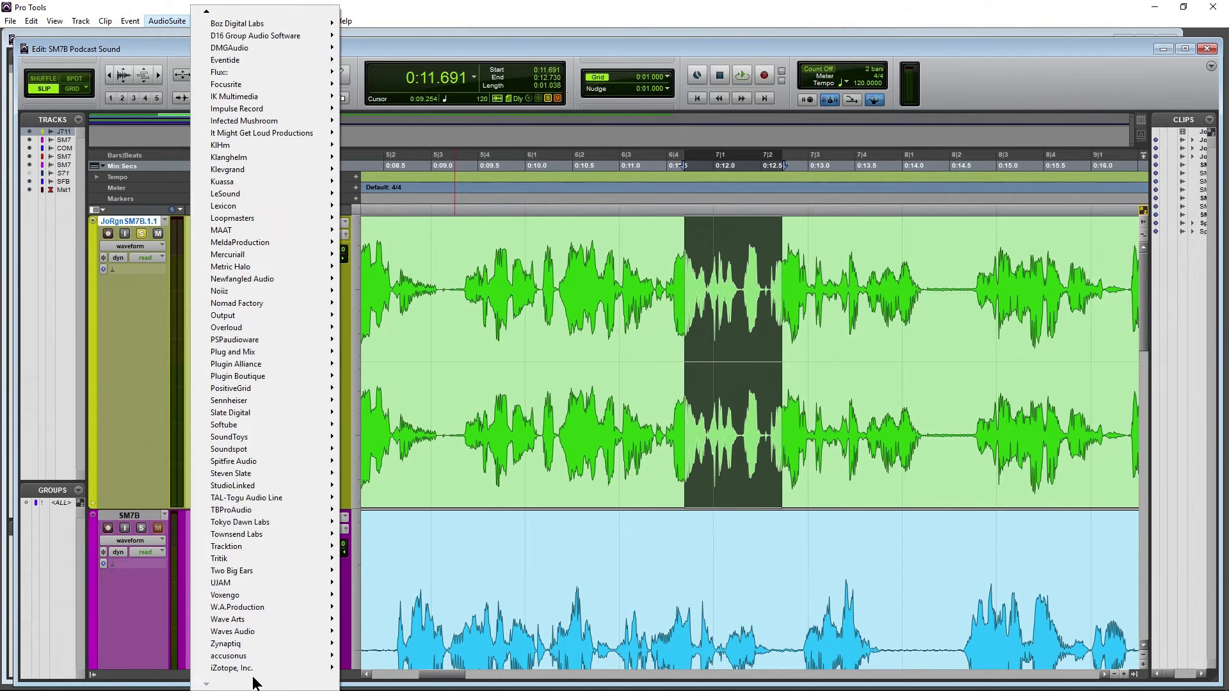
pyautogui.moveTo(269, 672)
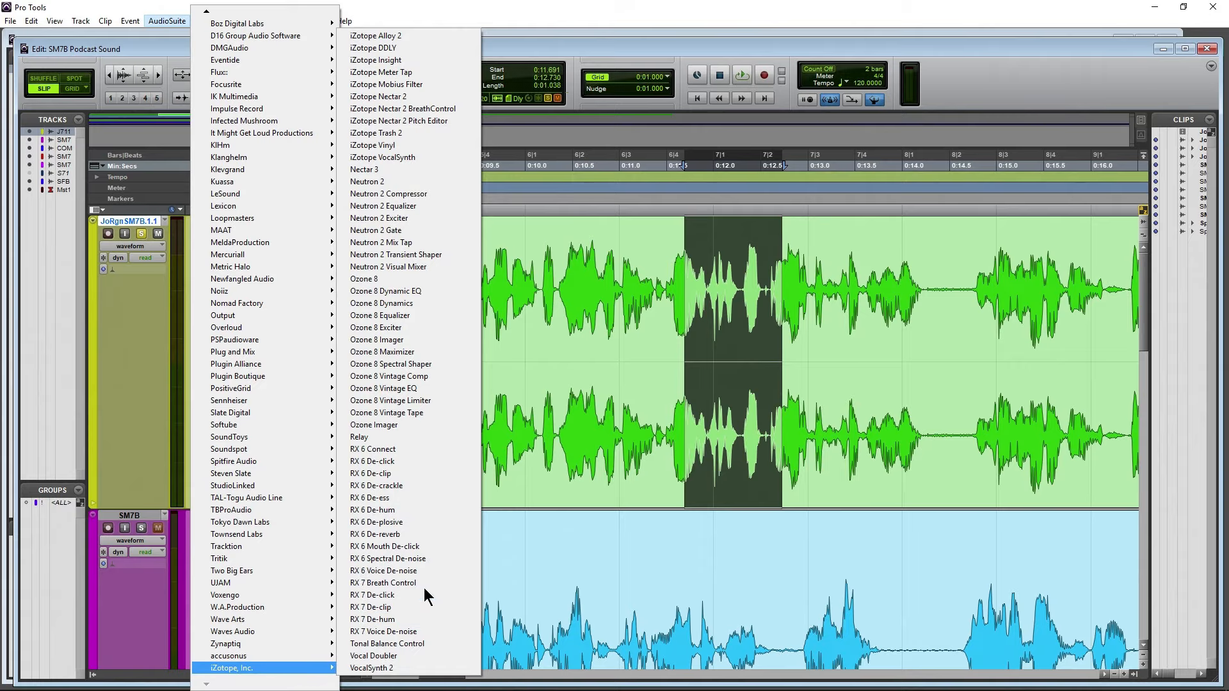
pyautogui.click(412, 547)
pyautogui.moveTo(302, 172); pyautogui.dragTo(472, 183)
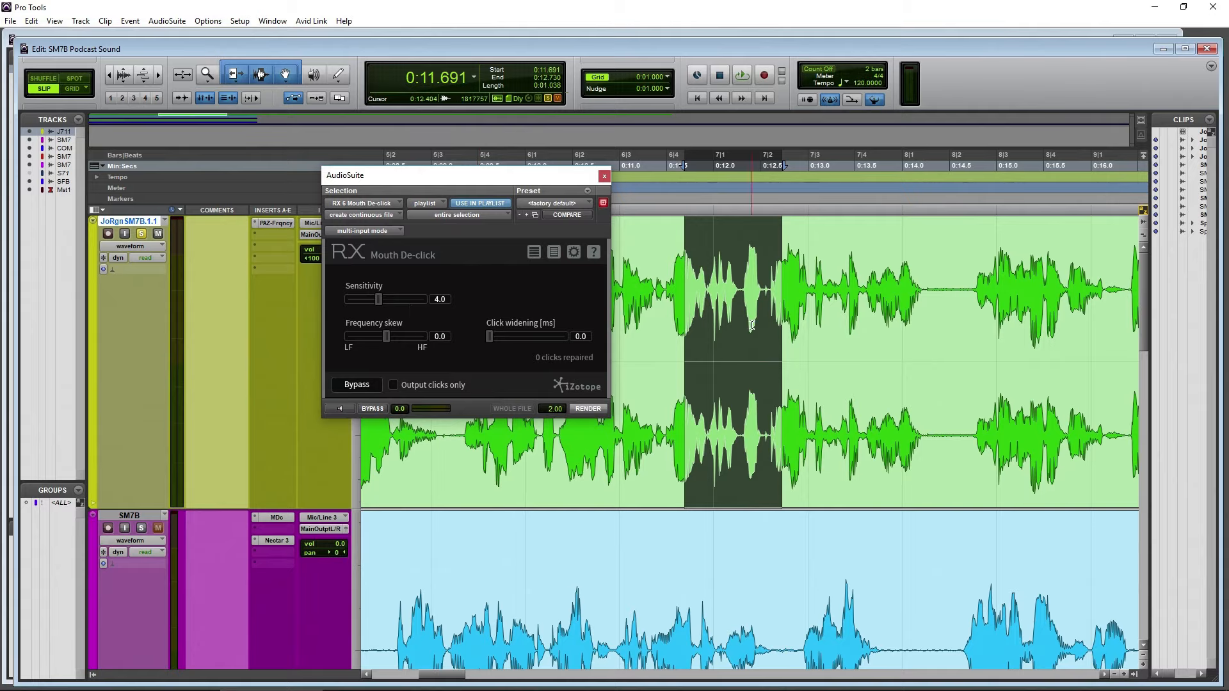
pyautogui.click(340, 409)
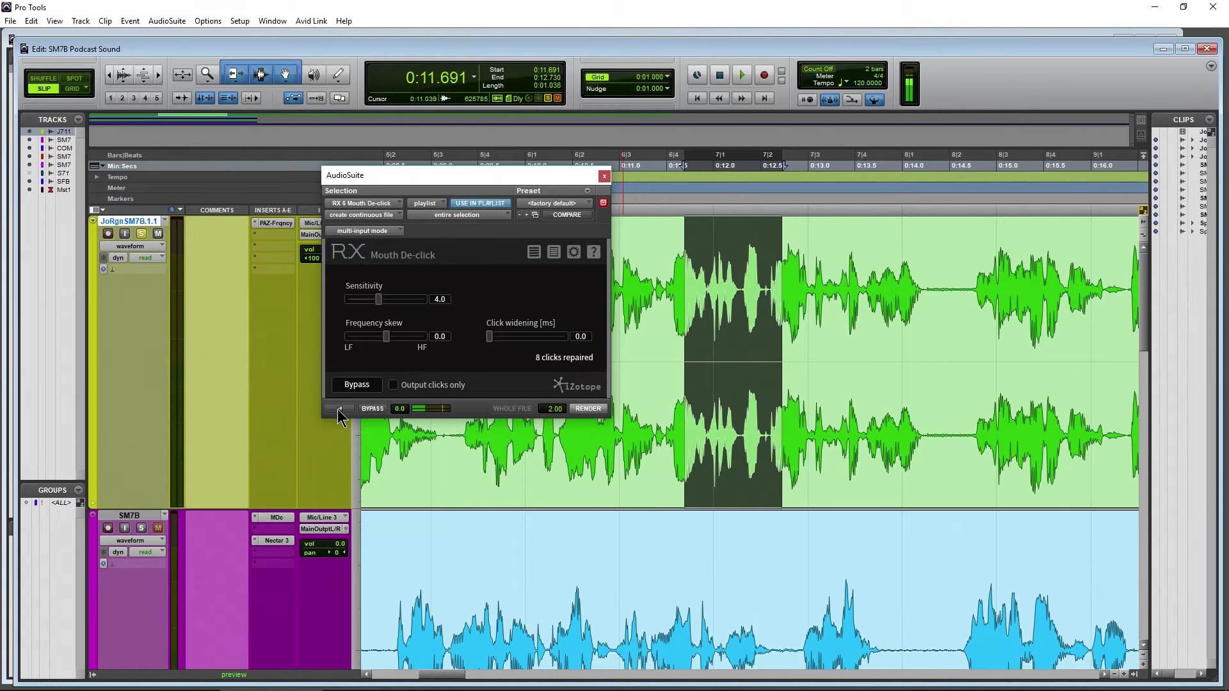
pyautogui.click(339, 410)
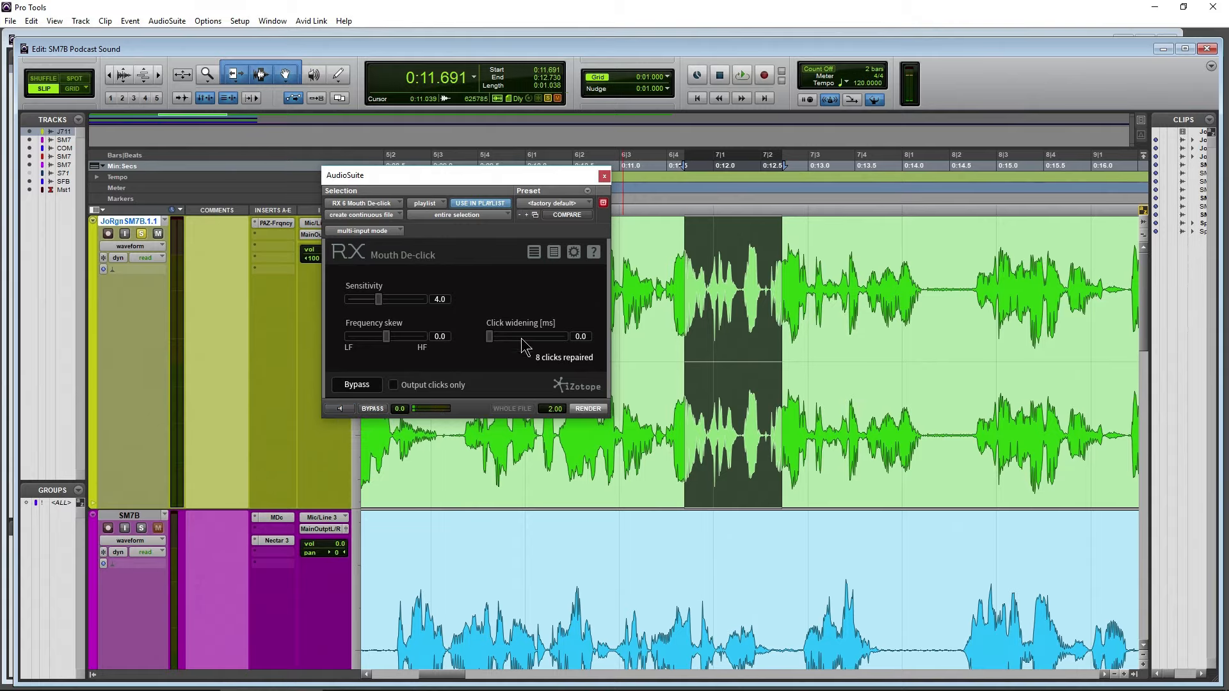
# Preview only the removed clicks while setting Sensitivity to 4.5, Click widening to 0.8 ms and Frequency skew to -1.8, and restore full output
pyautogui.click(393, 385)
pyautogui.click(340, 408)
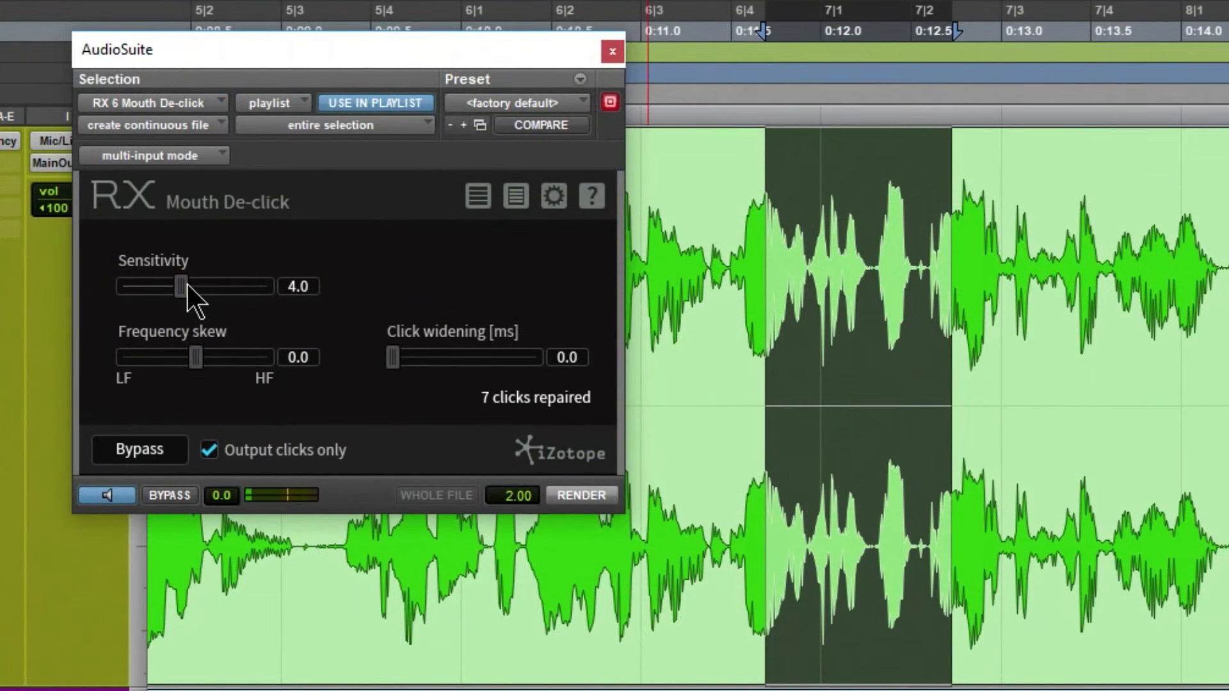
pyautogui.moveTo(392, 357); pyautogui.dragTo(414, 359)
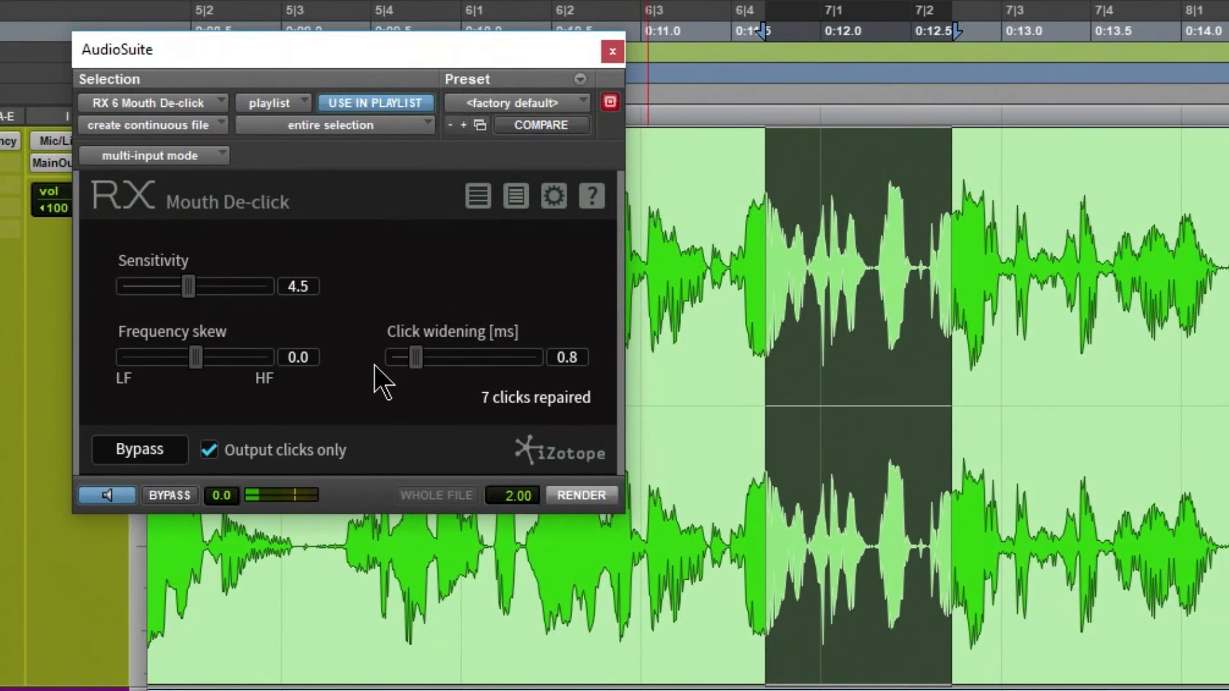
pyautogui.moveTo(200, 362); pyautogui.dragTo(186, 361)
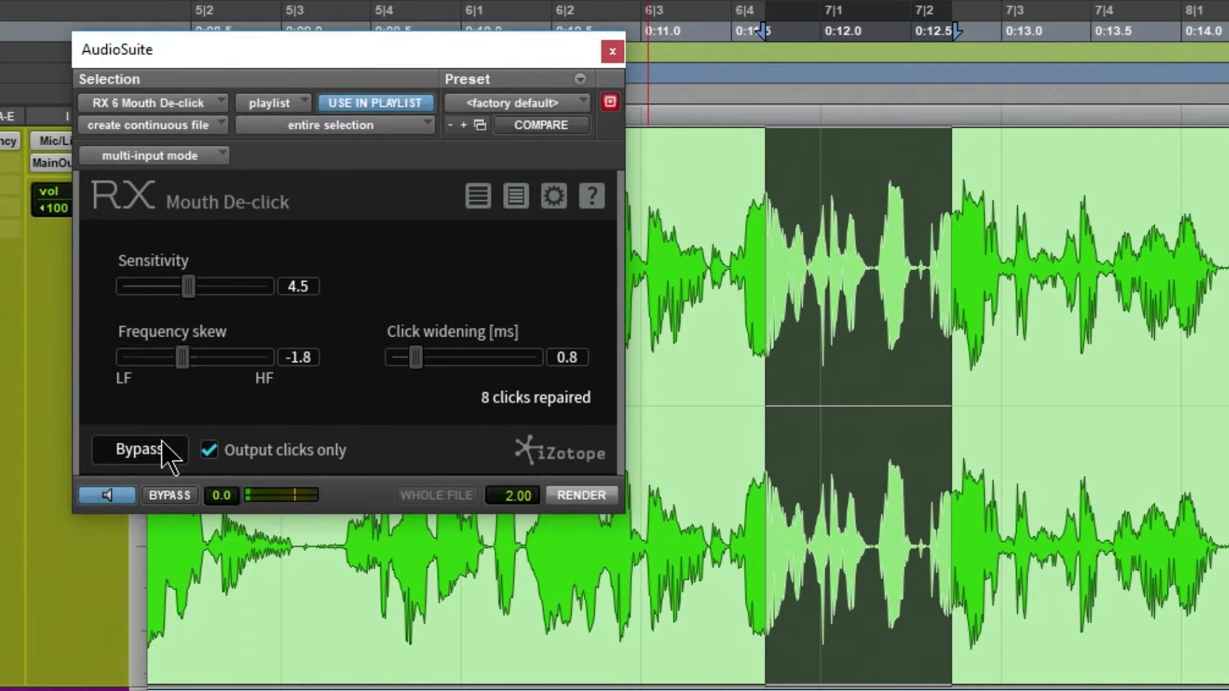
pyautogui.click(209, 450)
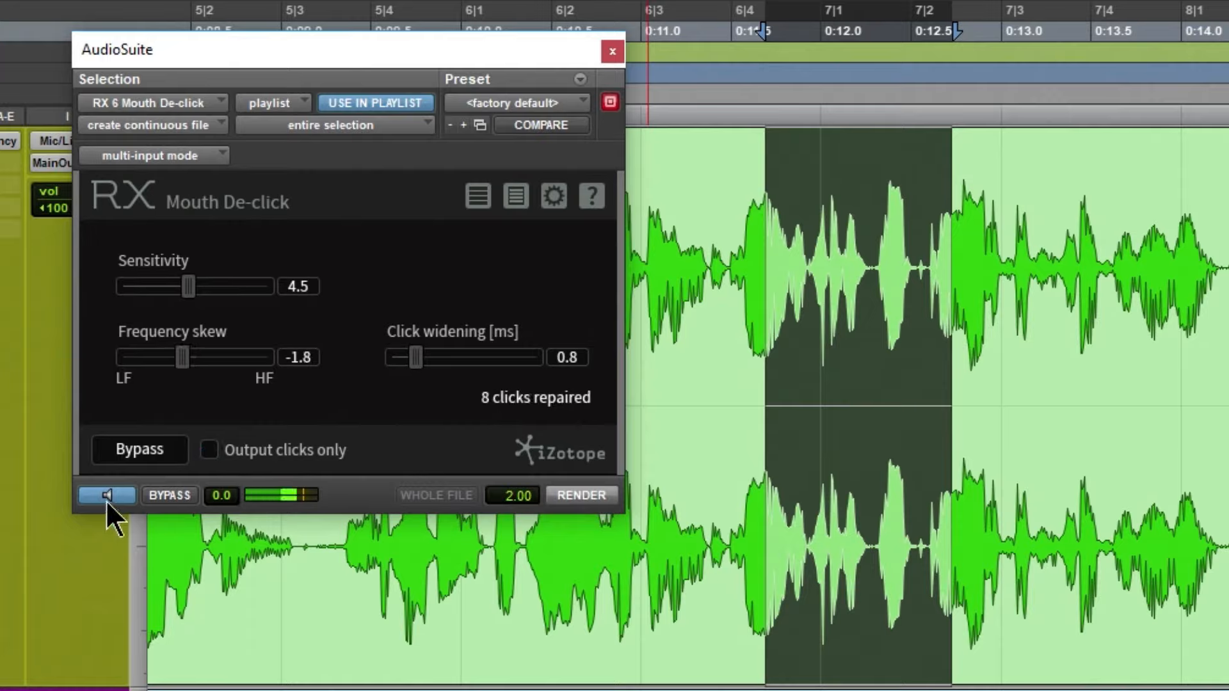
# Render Mouth De-click onto the selected Joe Rogan section and play back from just before it
pyautogui.click(580, 495)
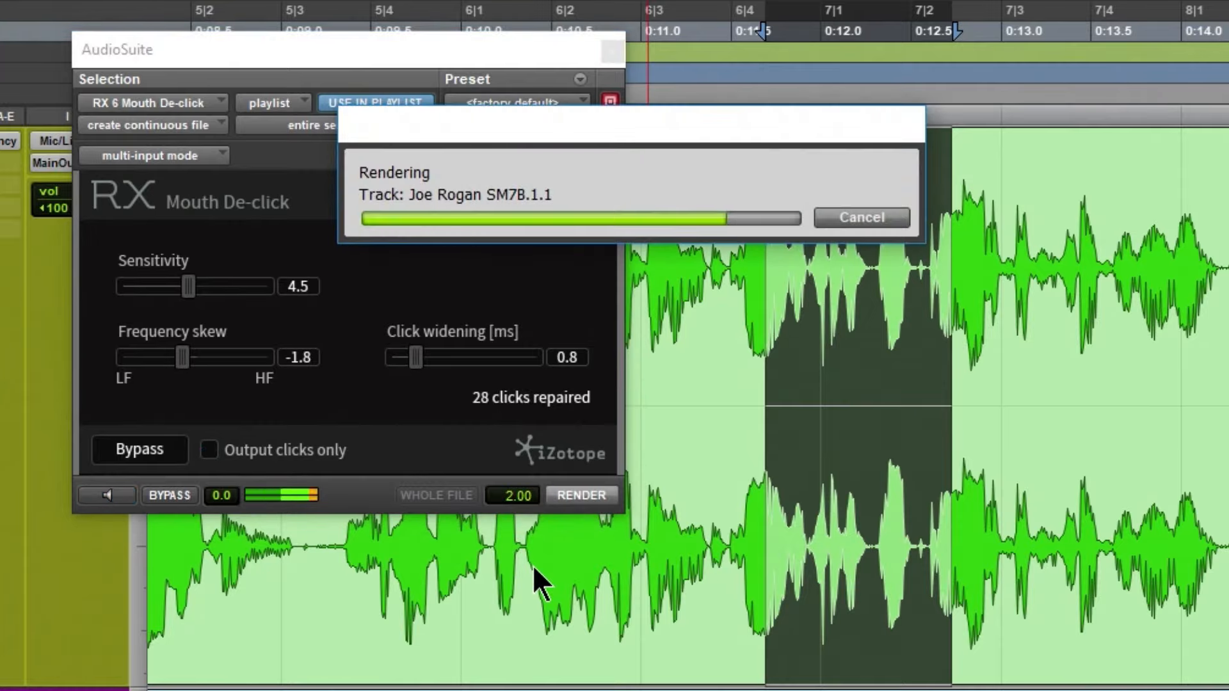
pyautogui.click(714, 174)
pyautogui.press('space')
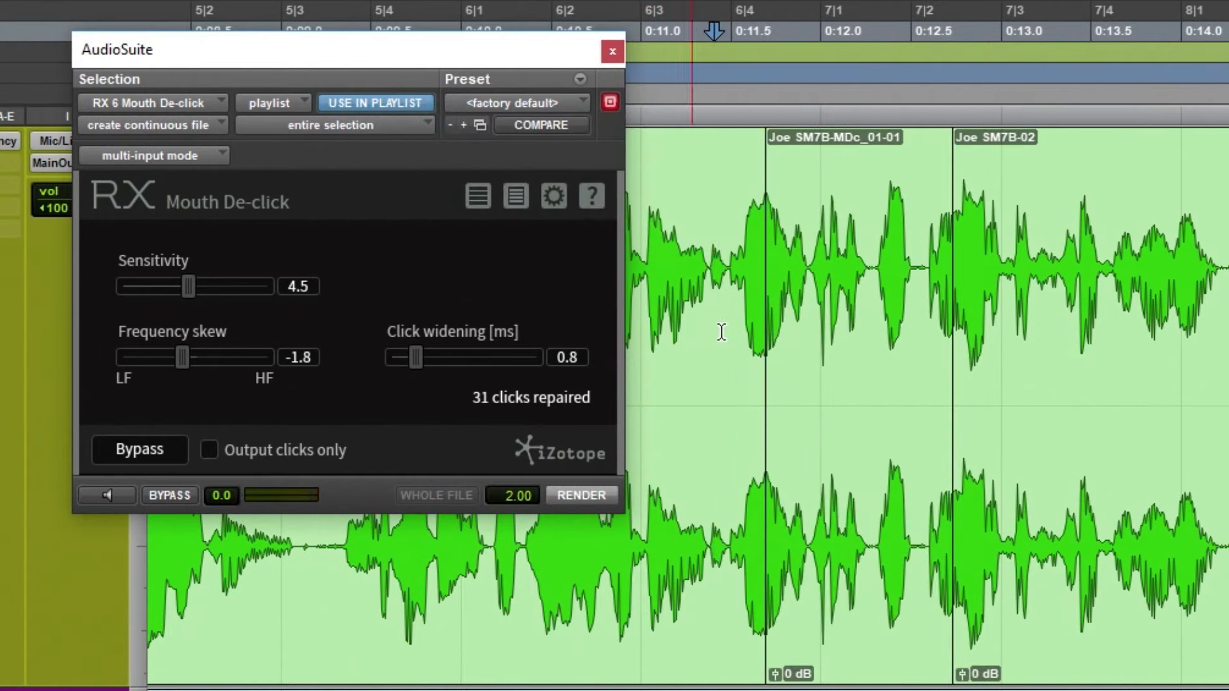
# Reselect the processed section, render it again, undo the render and close the AudioSuite Mouth De-click window
pyautogui.doubleClick(811, 281)
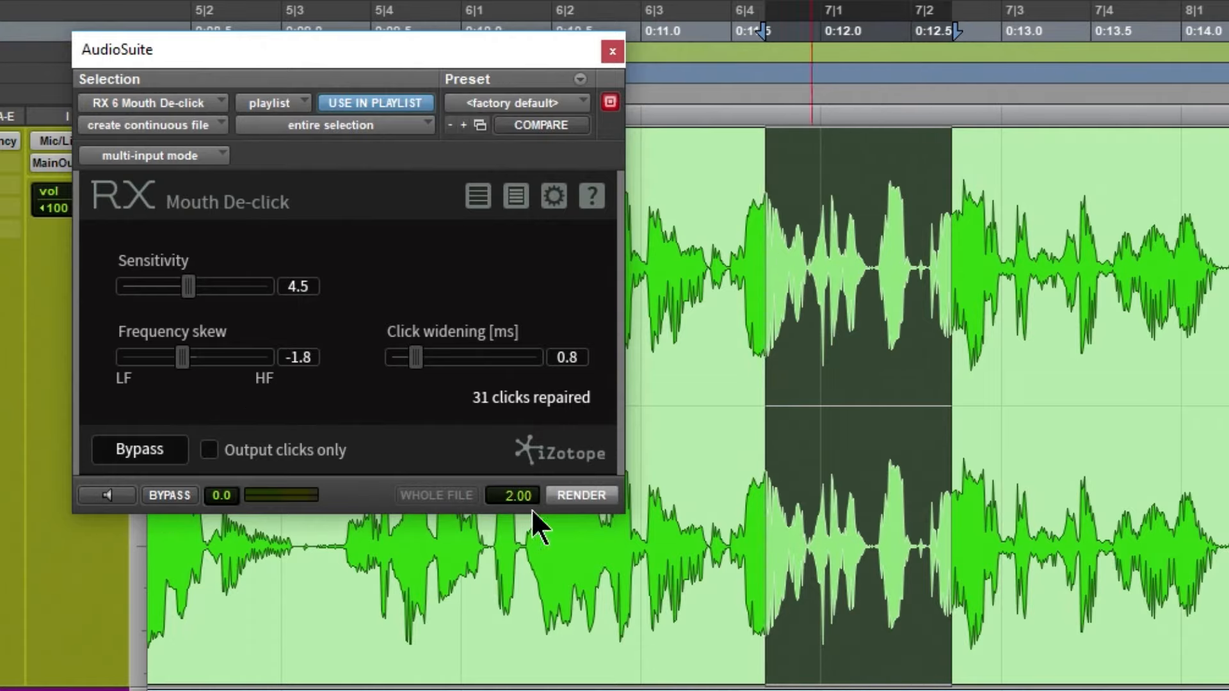
pyautogui.click(561, 497)
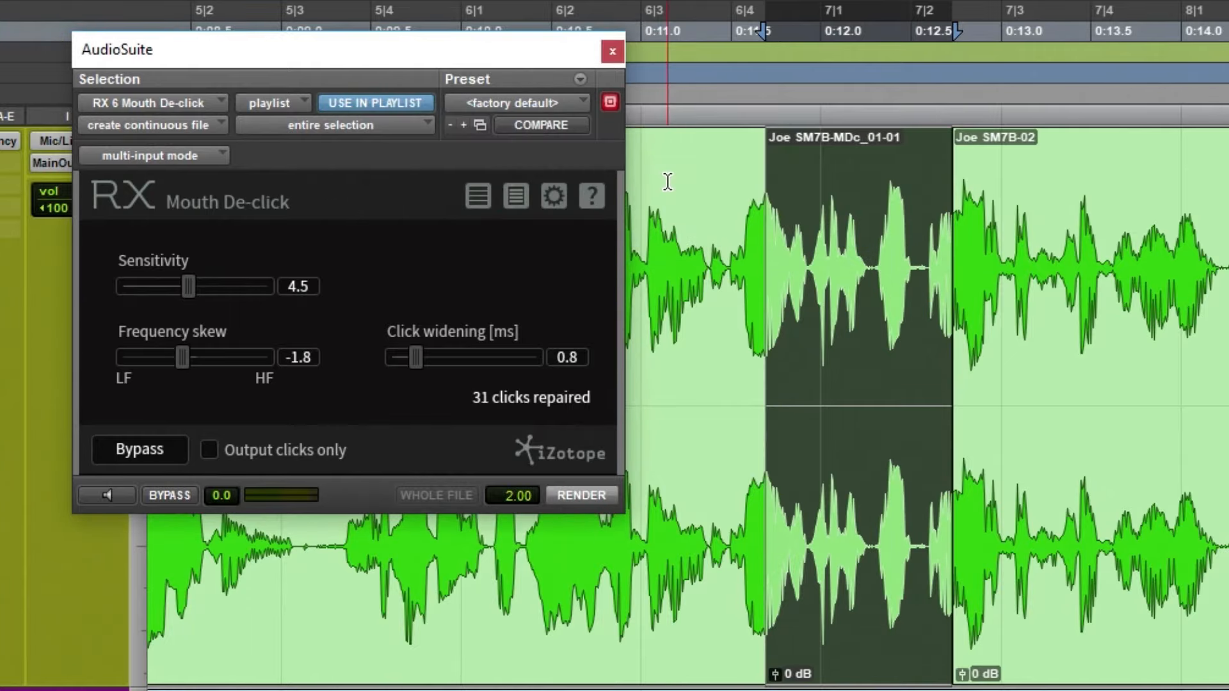
pyautogui.click(667, 181)
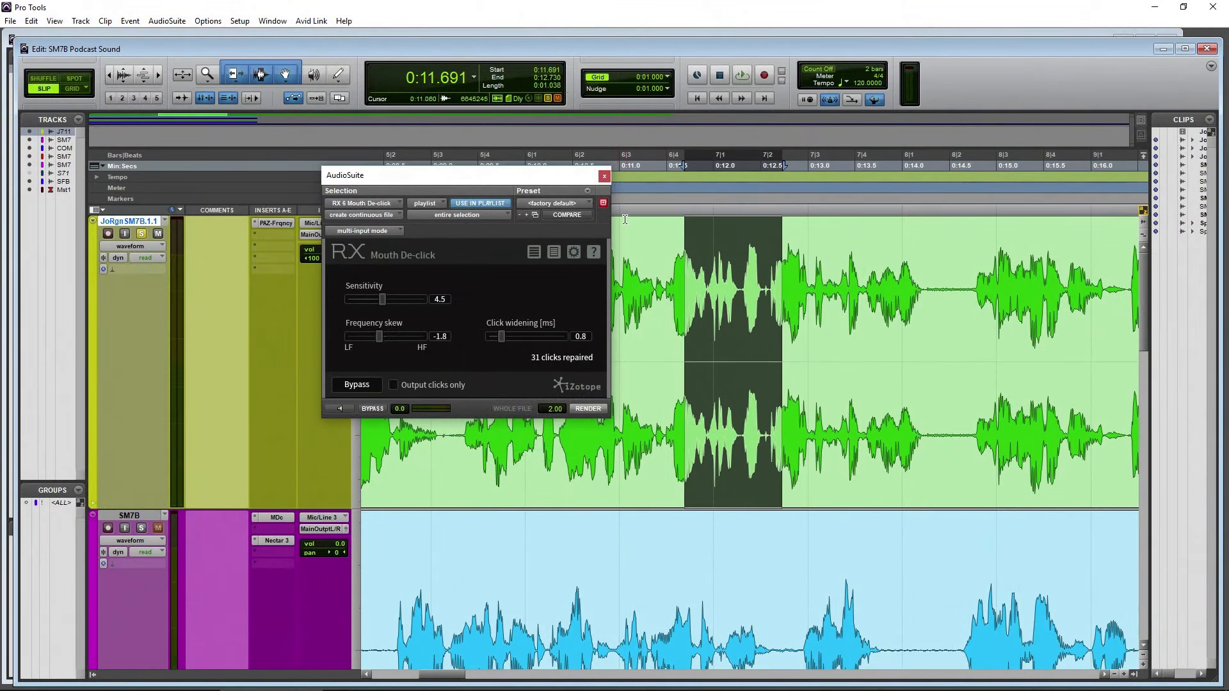
pyautogui.click(604, 176)
# Select about 3.29 s of the SM7B clip, from 0:11.270 to 0:14.556, and open the track's Mouth De-click insert
pyautogui.scroll(-5, 551, 409)
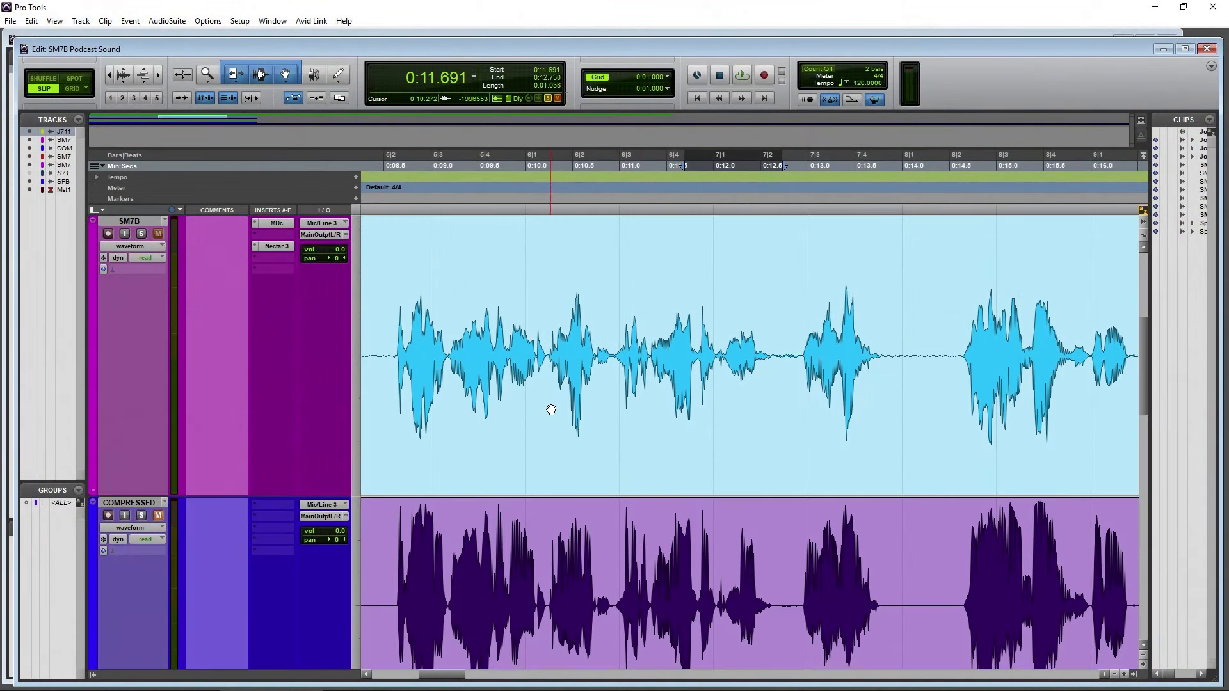
pyautogui.moveTo(644, 354); pyautogui.dragTo(954, 336)
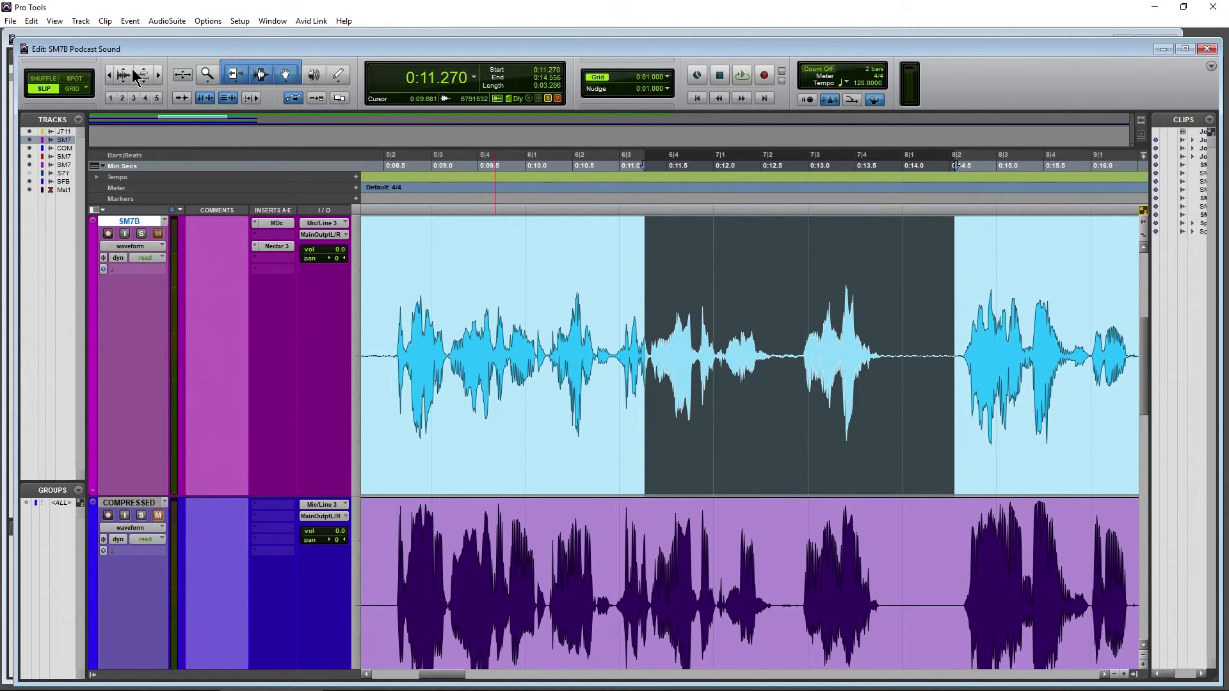
pyautogui.click(109, 75)
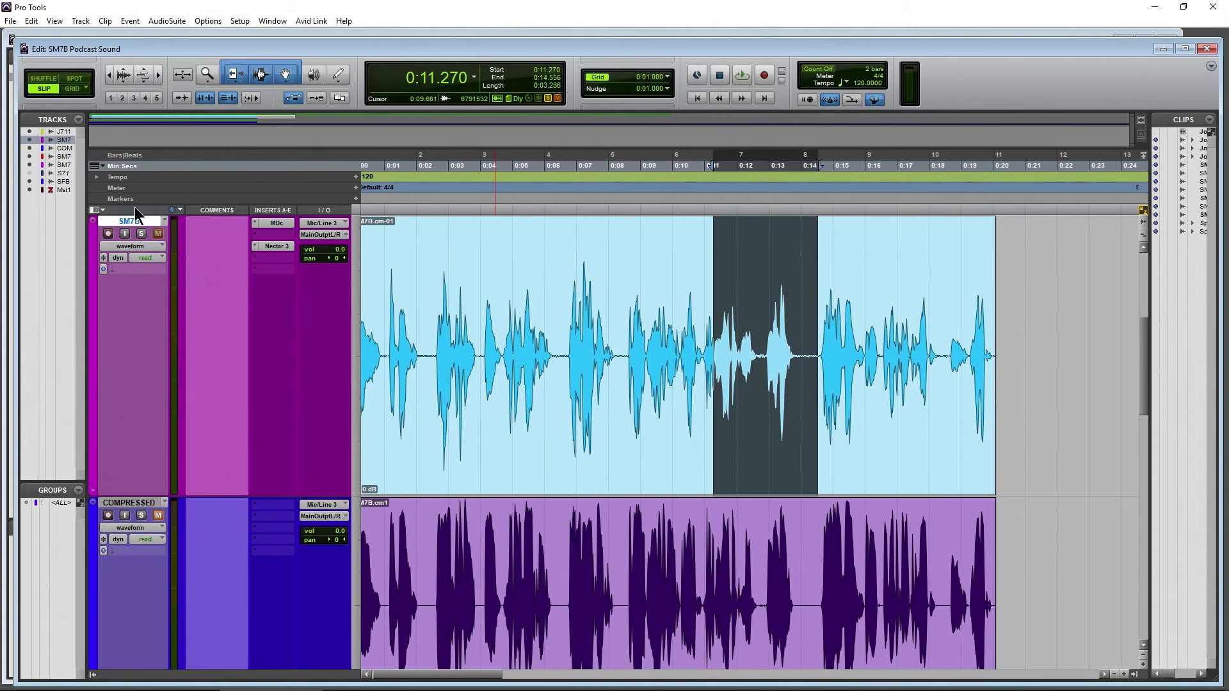
pyautogui.click(277, 223)
pyautogui.moveTo(701, 240); pyautogui.dragTo(680, 205)
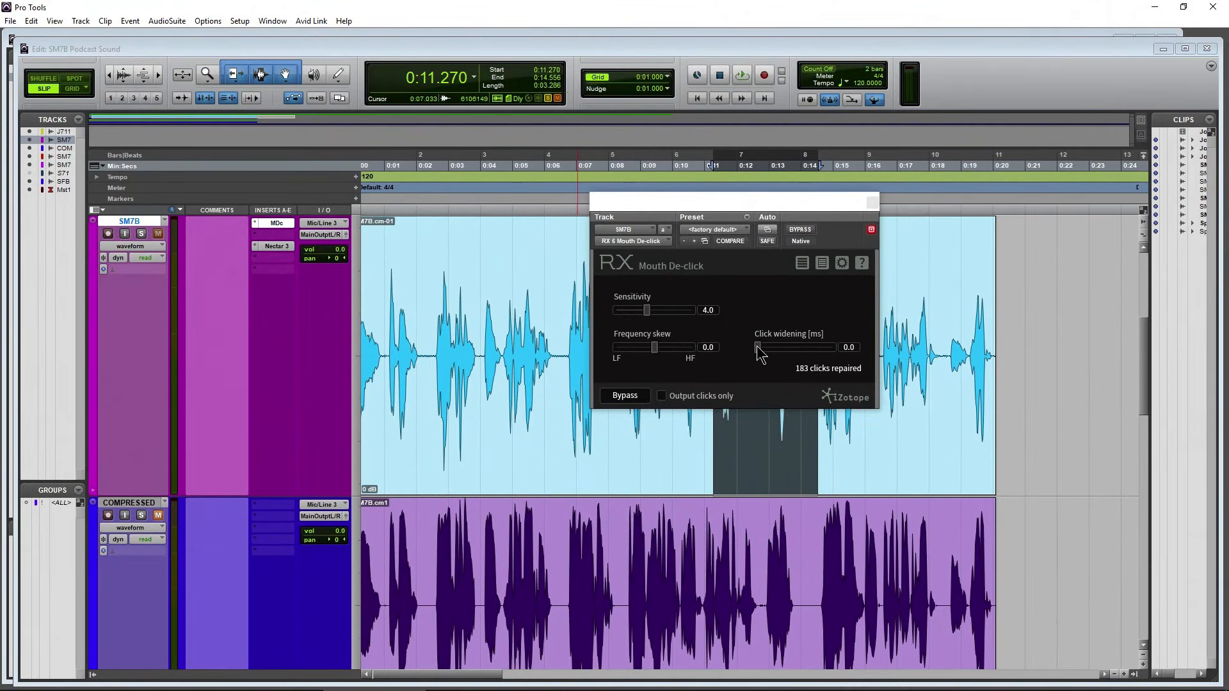
# Return to the session start, solo the SM7B track and audition it with Mouth De-click bypassed
pyautogui.moveTo(757, 347); pyautogui.dragTo(762, 348)
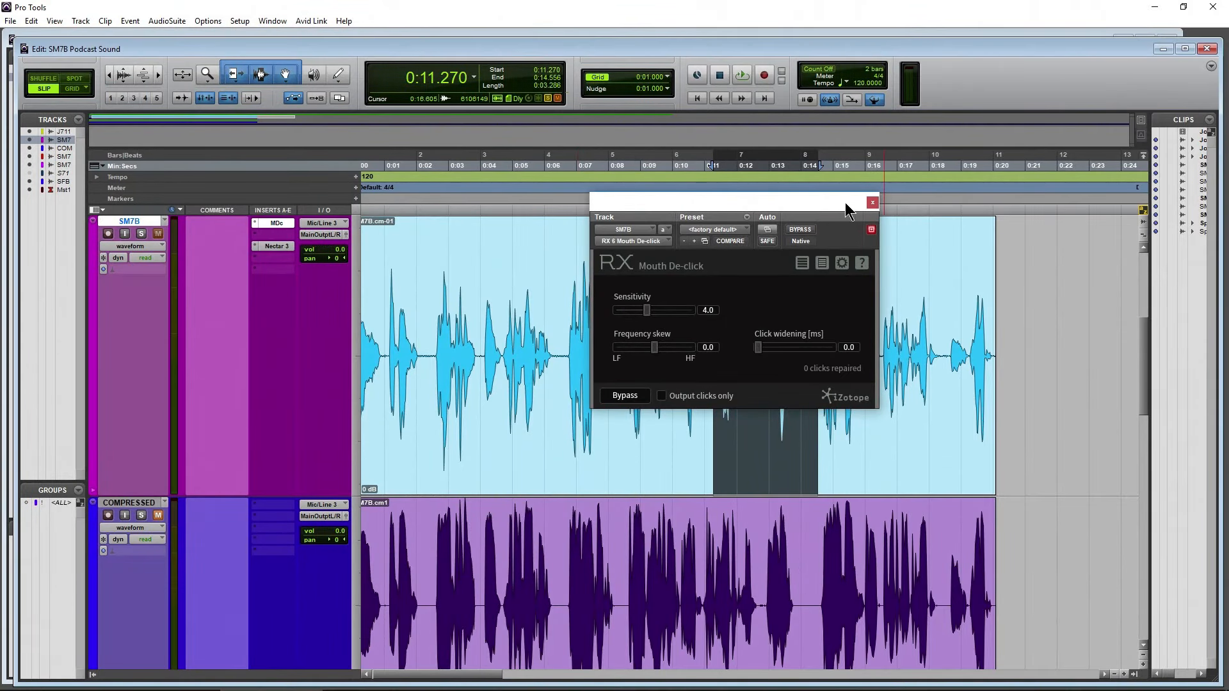
pyautogui.moveTo(845, 209); pyautogui.dragTo(779, 243)
pyautogui.click(697, 100)
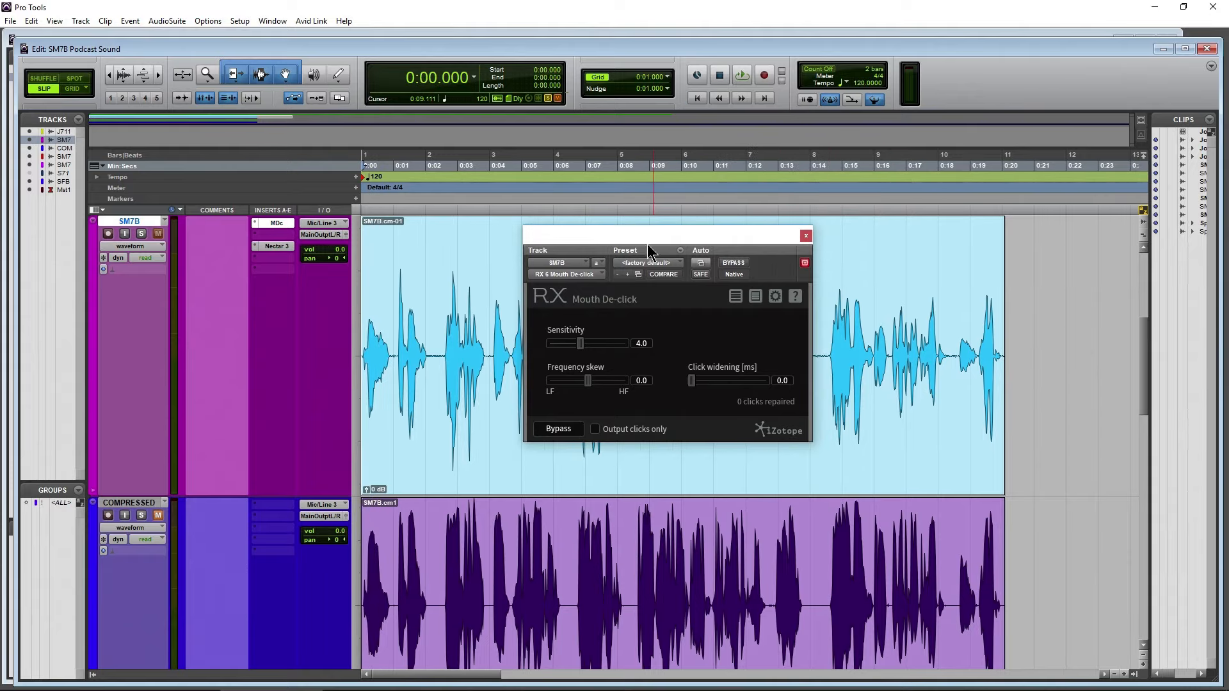
pyautogui.moveTo(649, 237); pyautogui.dragTo(644, 238)
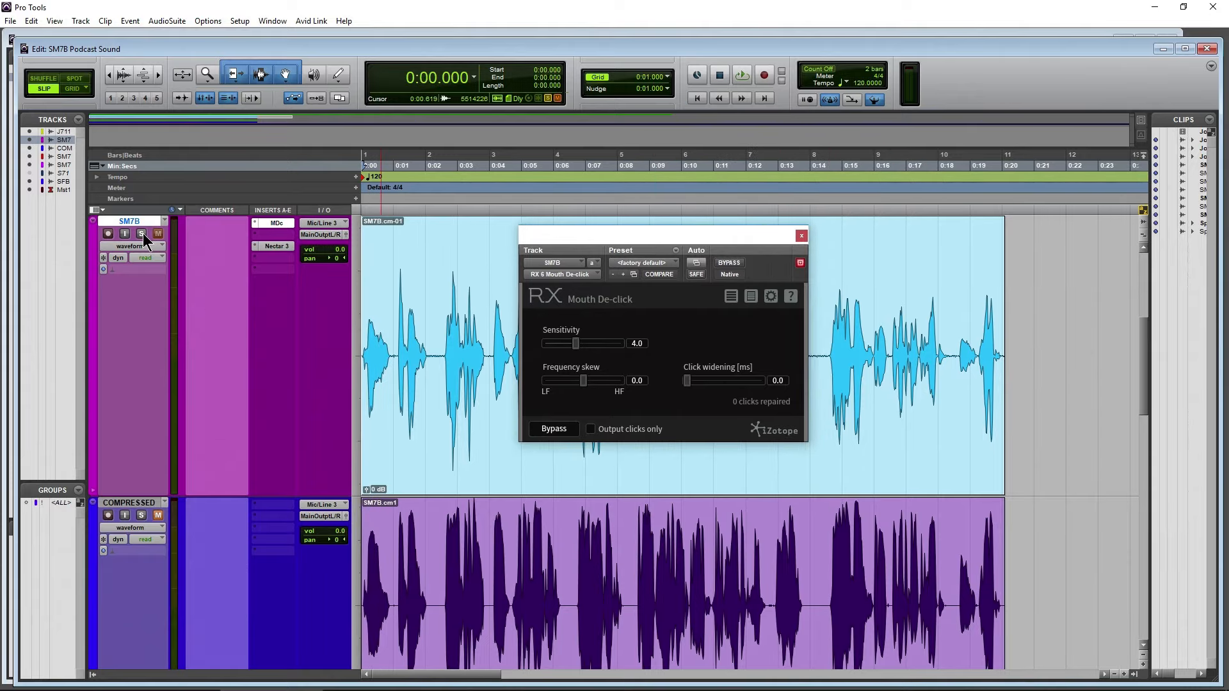
pyautogui.click(729, 263)
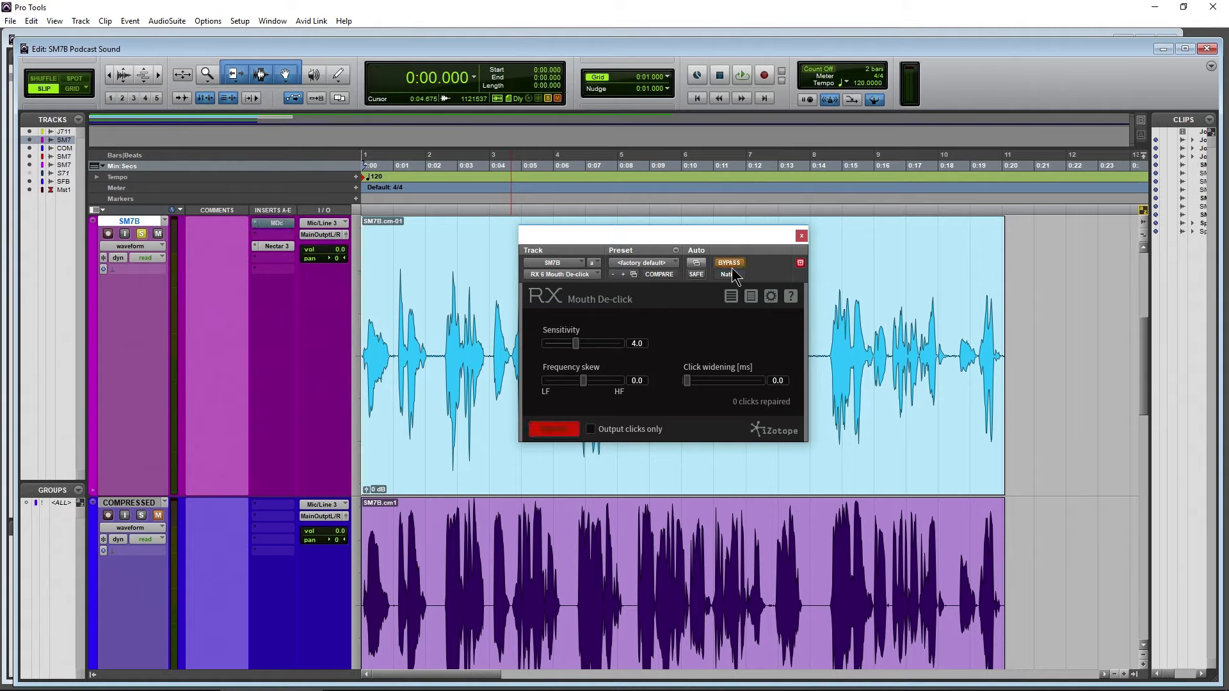
pyautogui.press('space')
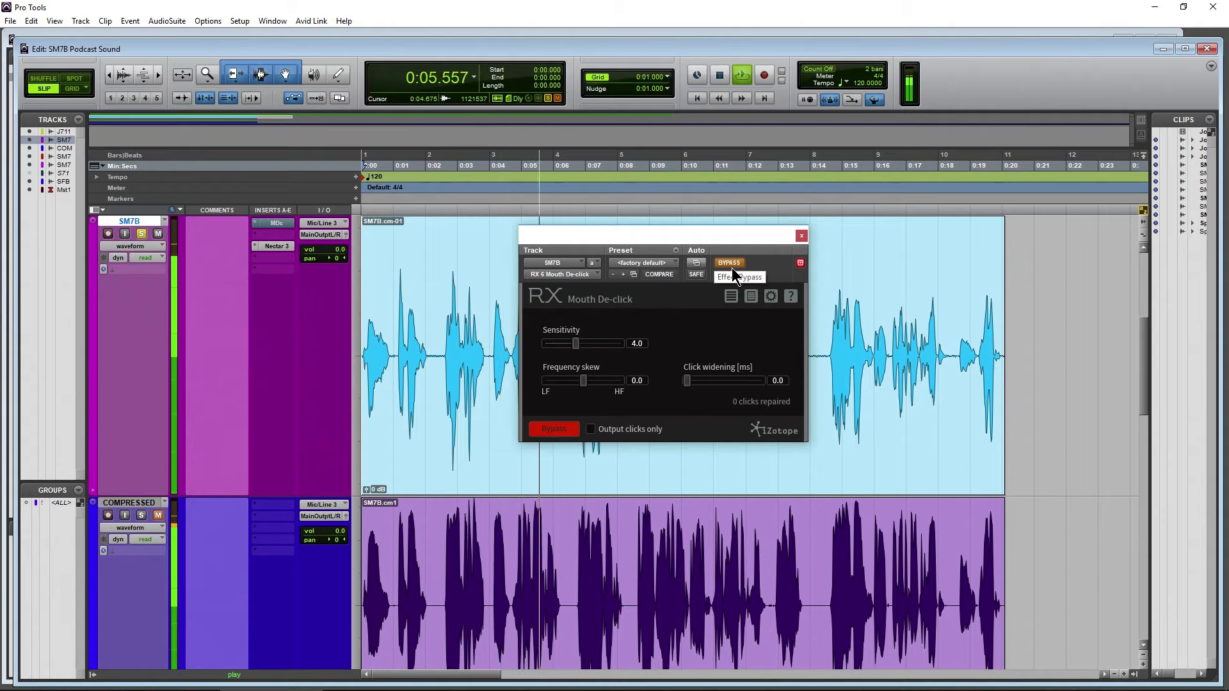
pyautogui.press('space')
# Audition the SM7B track from about 0:05.175 with Mouth De-click bypassed, and again with the plug-in active
pyautogui.moveTo(720, 247); pyautogui.dragTo(407, 249)
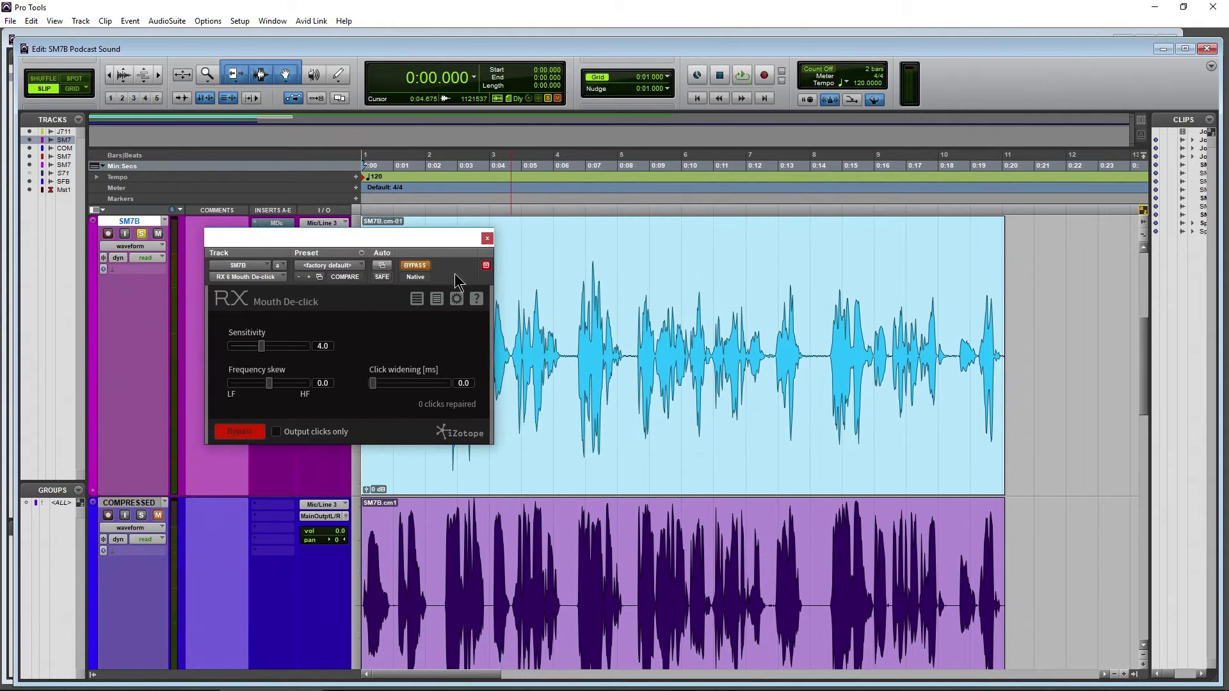
pyautogui.click(527, 295)
pyautogui.press('space')
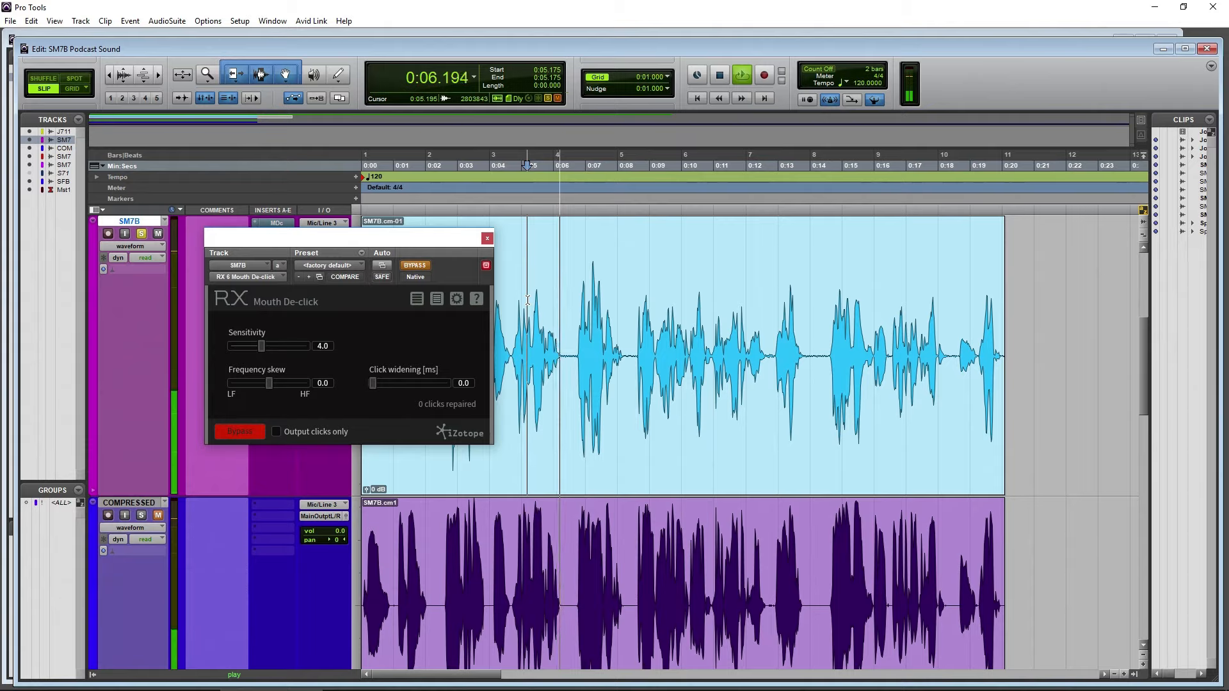
pyautogui.press('space')
pyautogui.click(416, 265)
pyautogui.press('space')
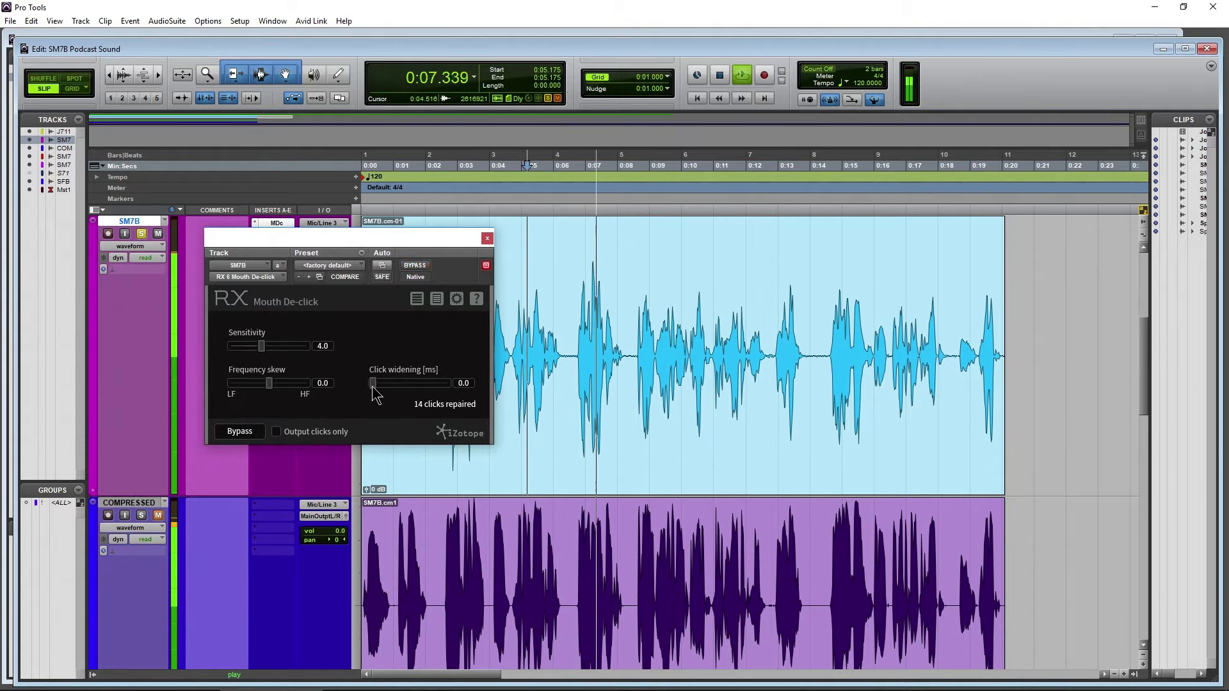
# Set the SM7B Mouth De-click to Sensitivity 4.4, Frequency skew -2.3 and Click widening 0.9 ms, and audition the result
pyautogui.moveTo(373, 384); pyautogui.dragTo(382, 388)
pyautogui.press('space')
pyautogui.moveTo(269, 384); pyautogui.dragTo(261, 384)
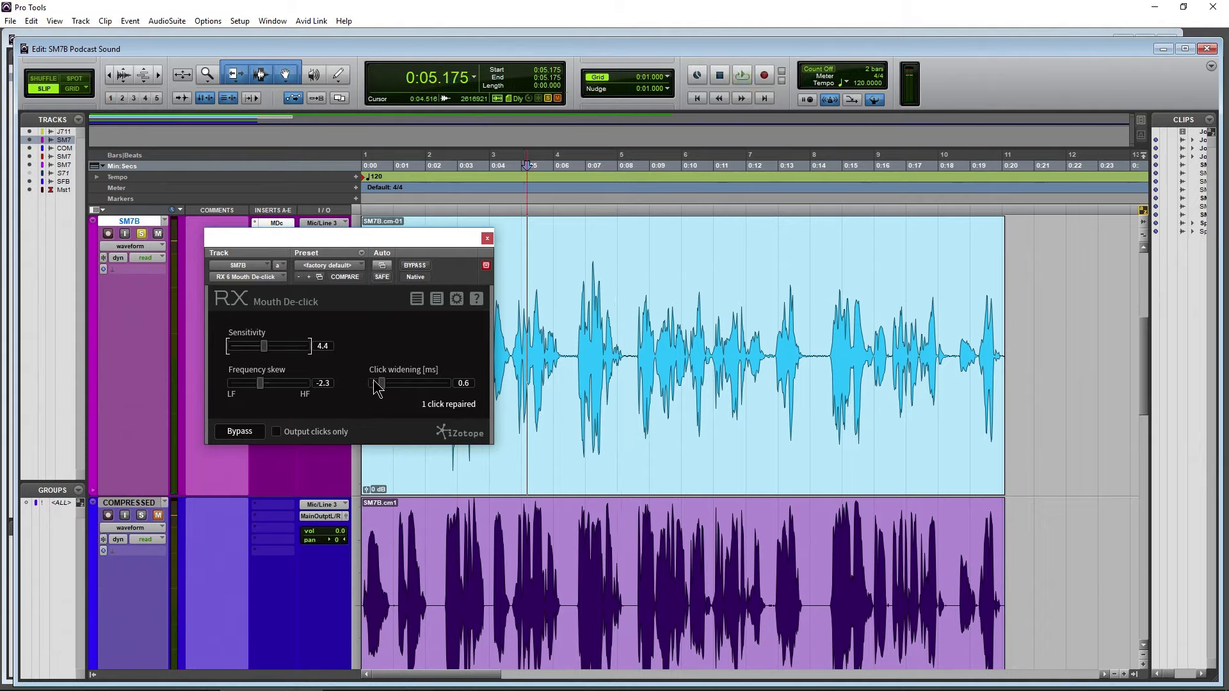
pyautogui.press('space')
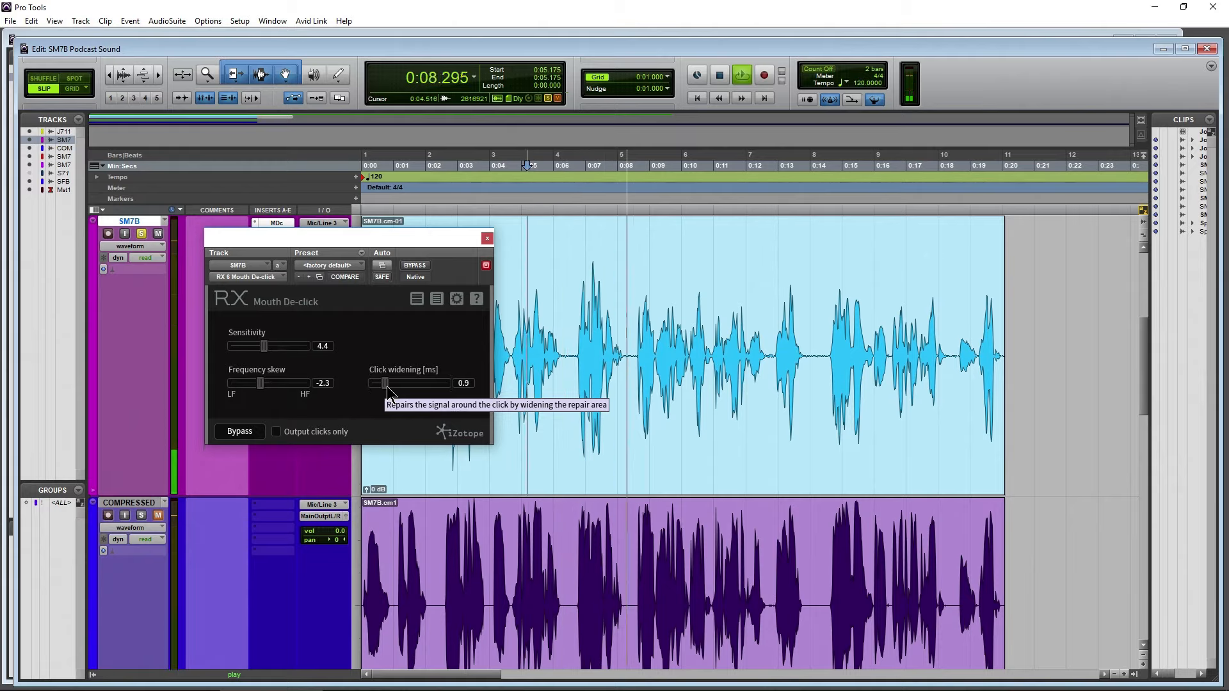
pyautogui.press('space')
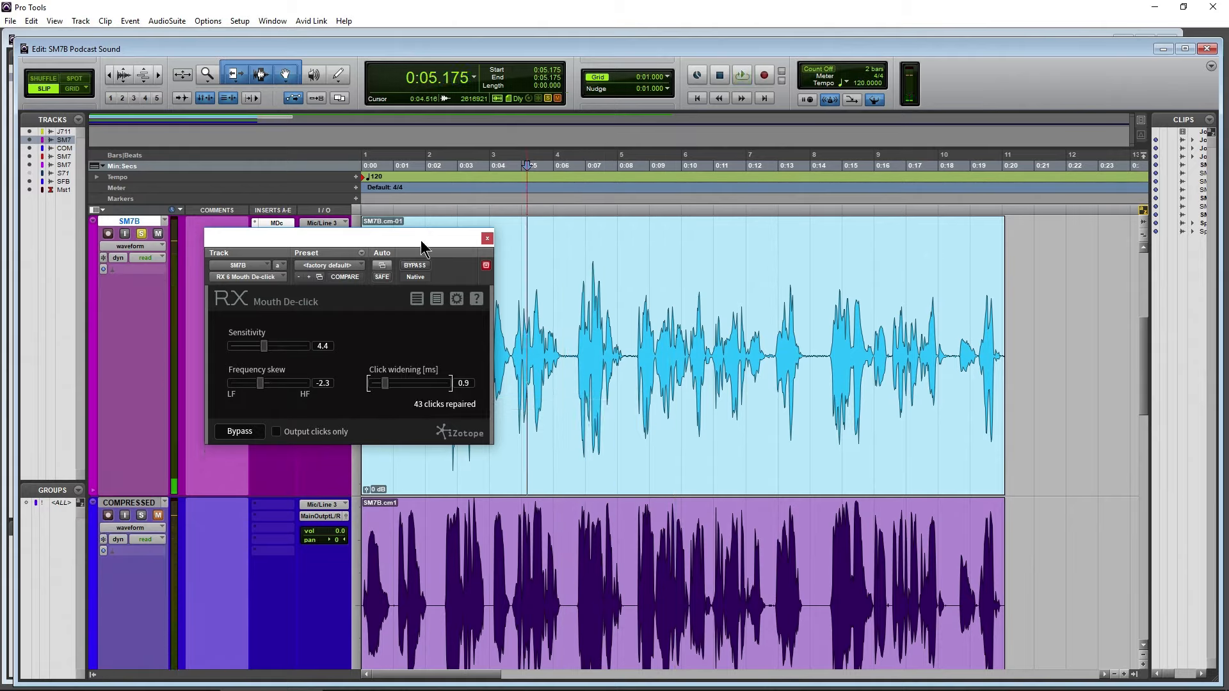
# Close Mouth De-click and insert RX 7 Voice De-noise (mono) in the second insert slot of the SM7B track
pyautogui.moveTo(415, 243); pyautogui.dragTo(621, 221)
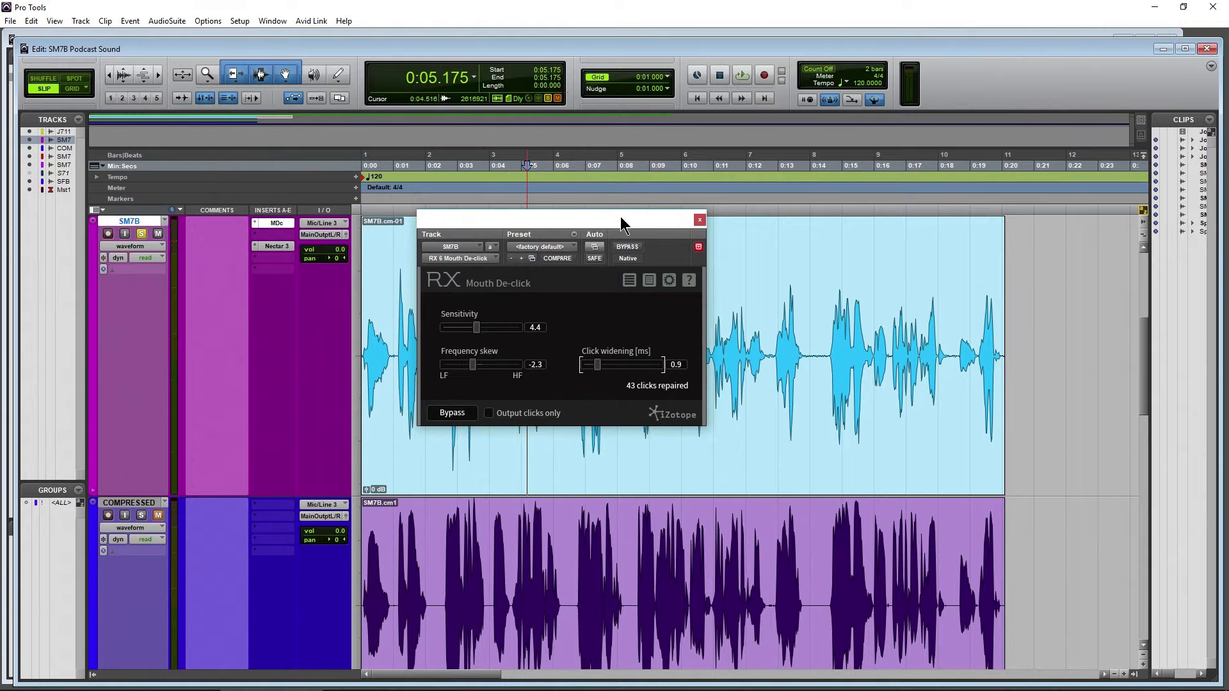
pyautogui.click(700, 221)
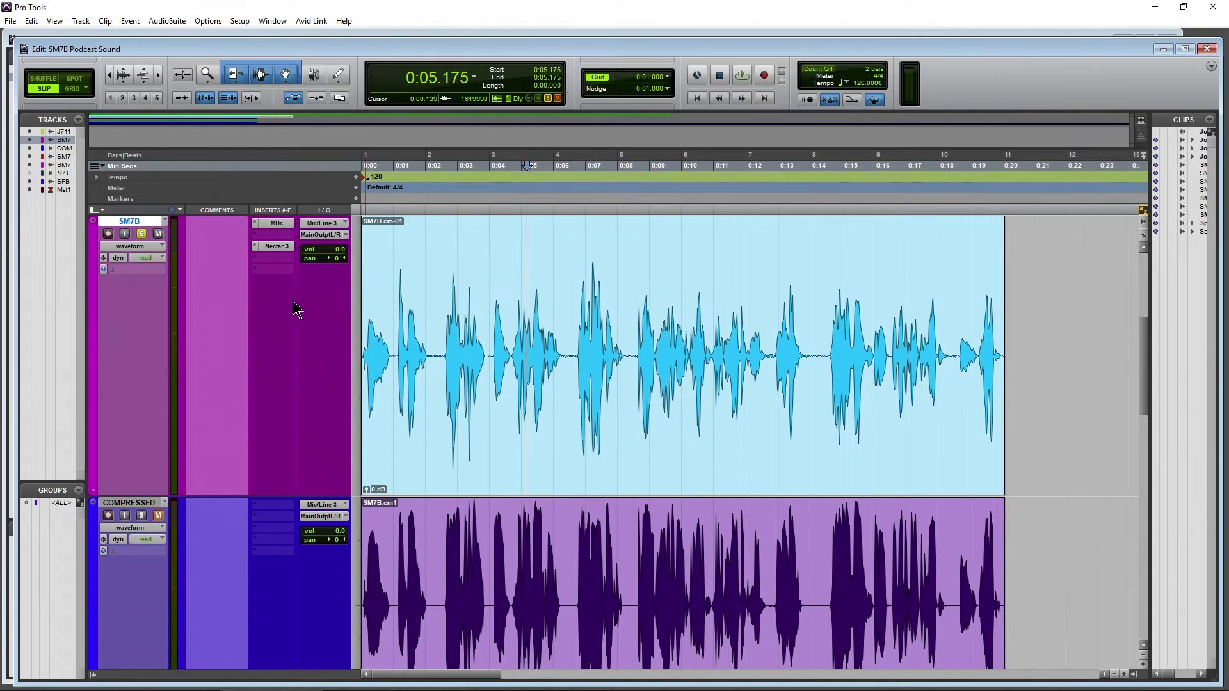
pyautogui.click(278, 242)
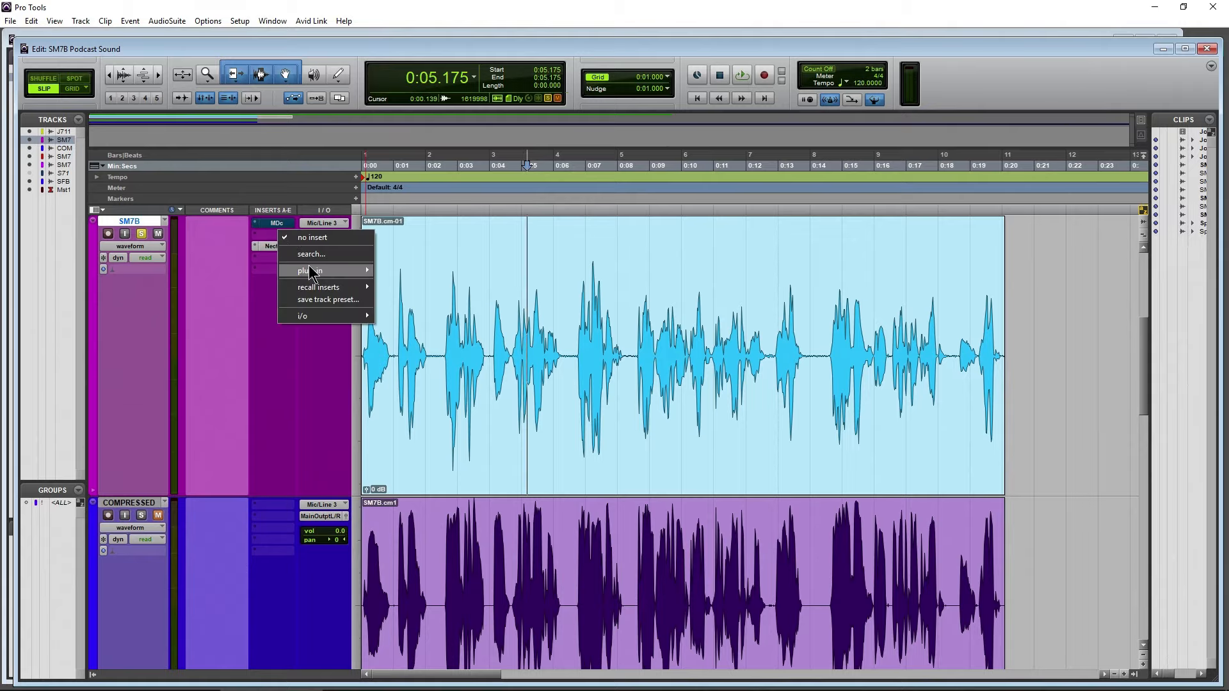
pyautogui.moveTo(310, 270)
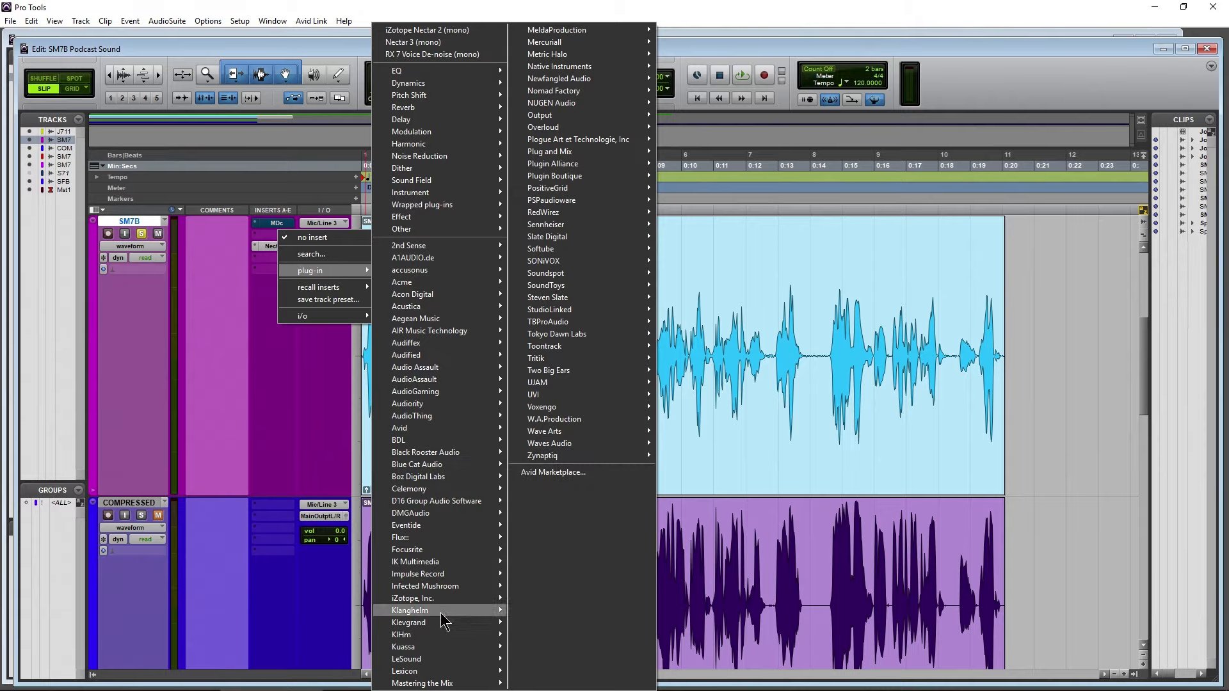
pyautogui.moveTo(441, 597)
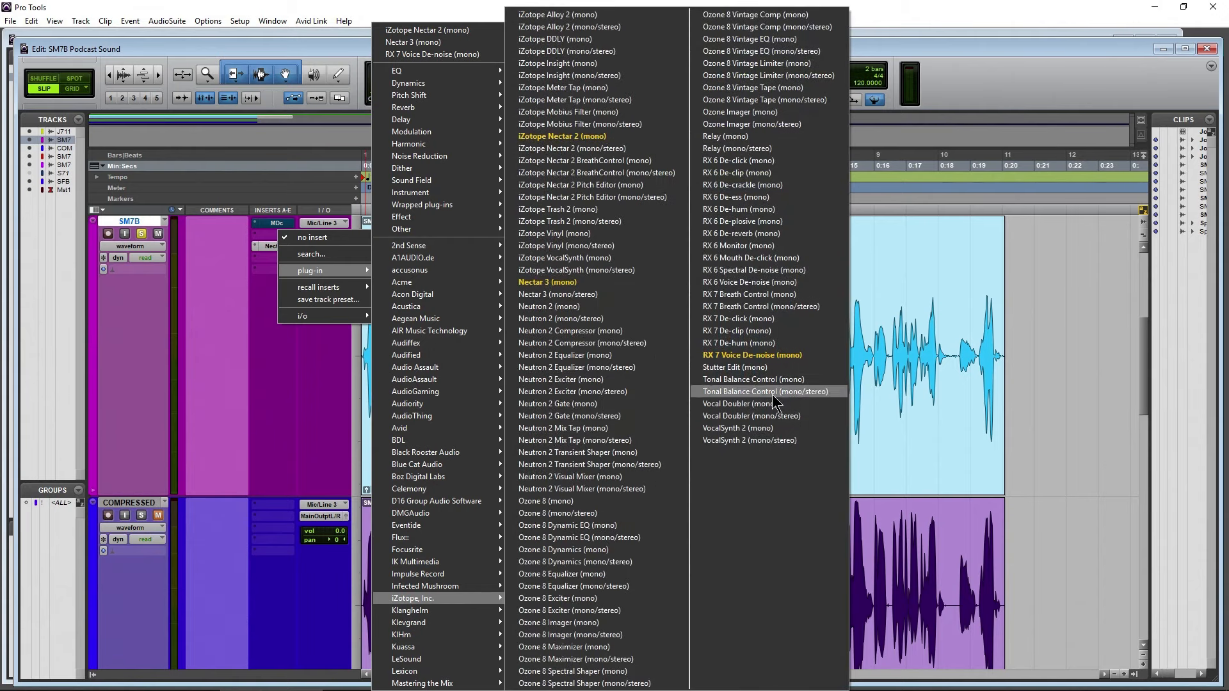
pyautogui.click(800, 356)
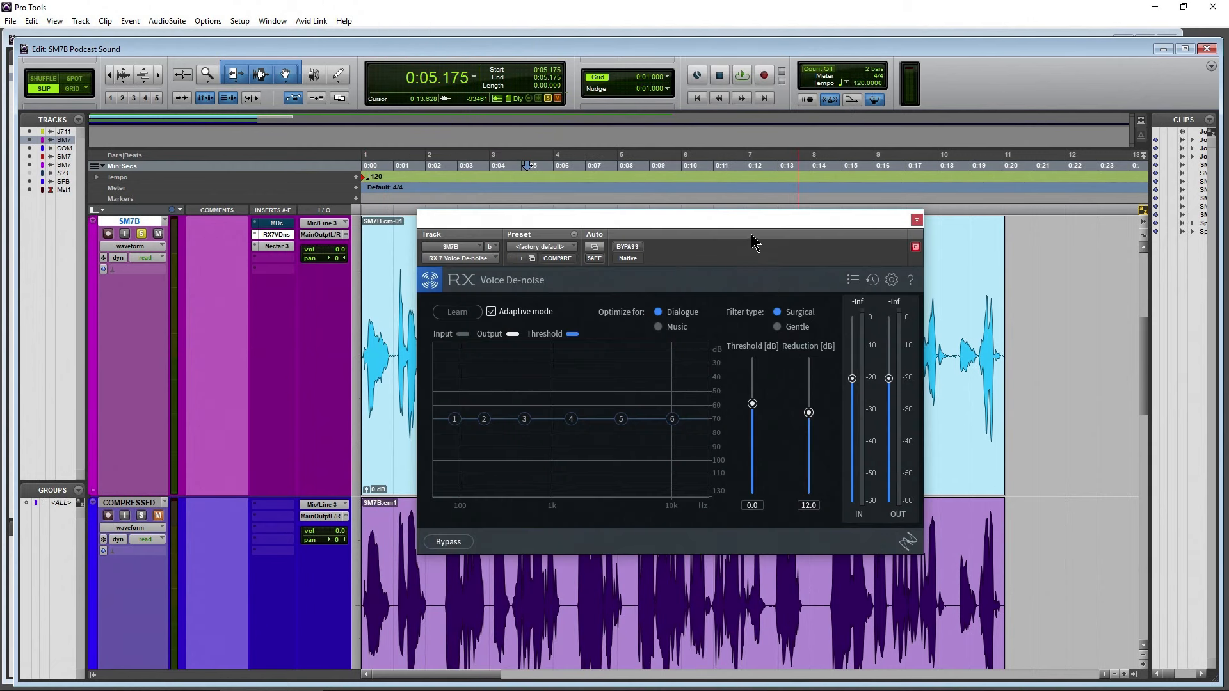
pyautogui.moveTo(753, 243); pyautogui.dragTo(926, 162)
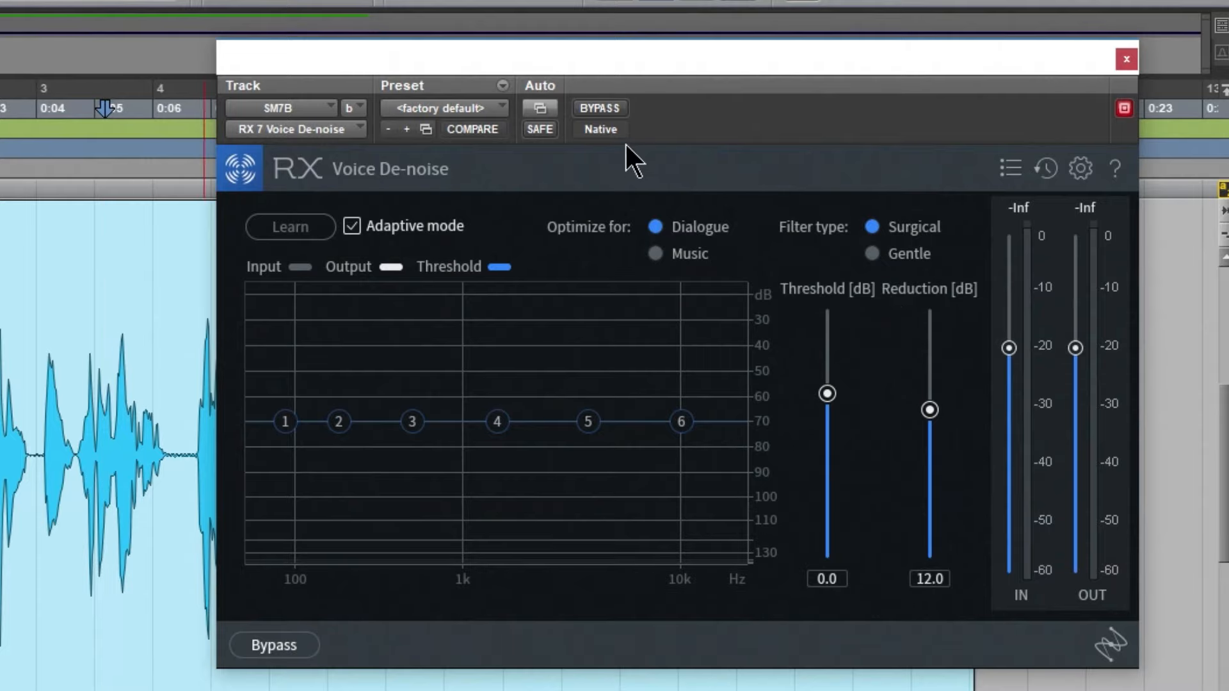
# Audition the SM7B track with Voice De-noise bypassed, and again with it active
pyautogui.click(603, 109)
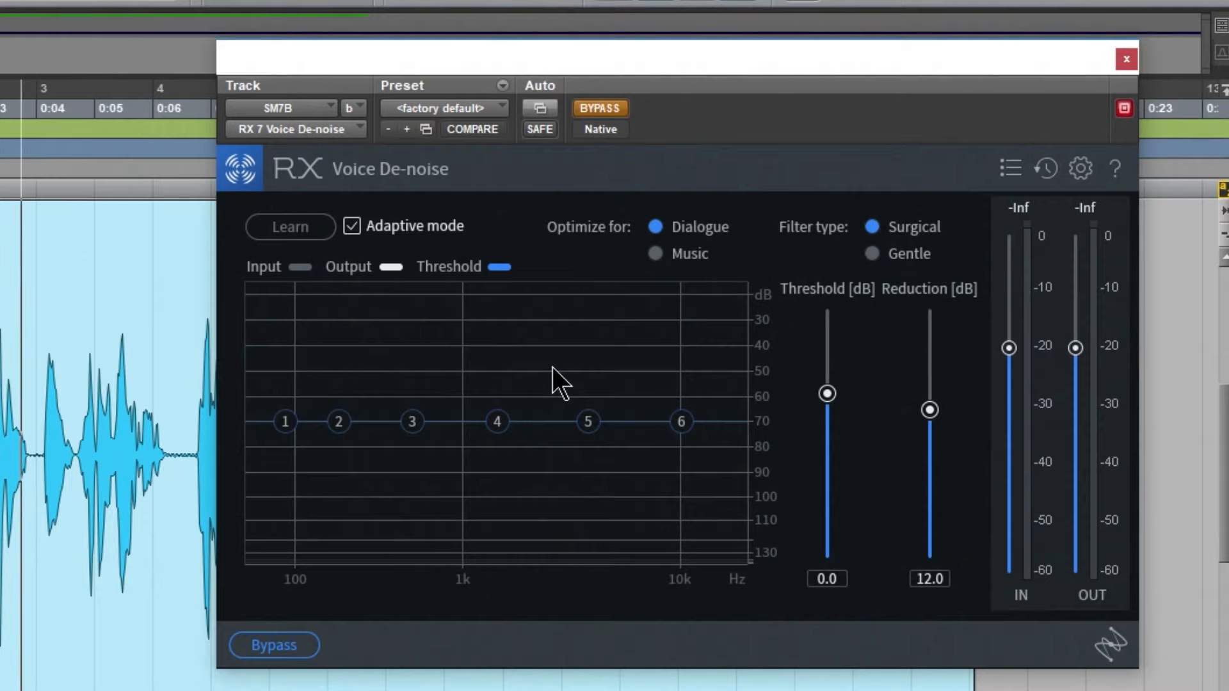
pyautogui.press('space')
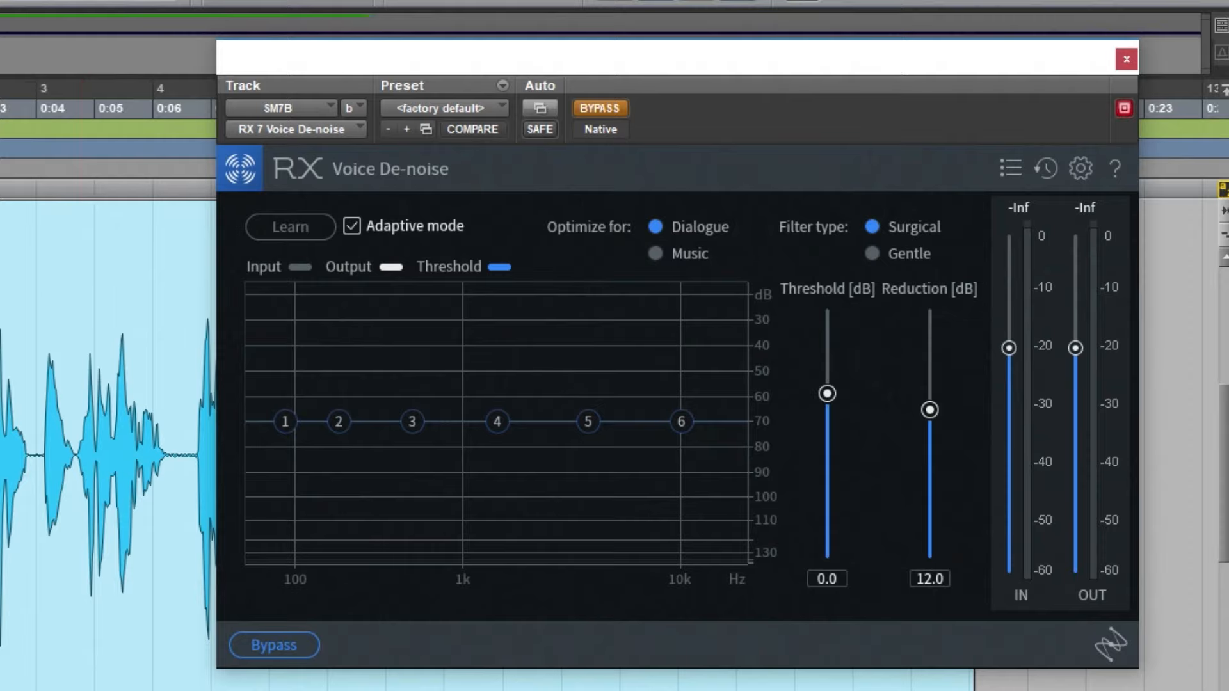
pyautogui.click(608, 108)
pyautogui.moveTo(780, 57); pyautogui.dragTo(824, 63)
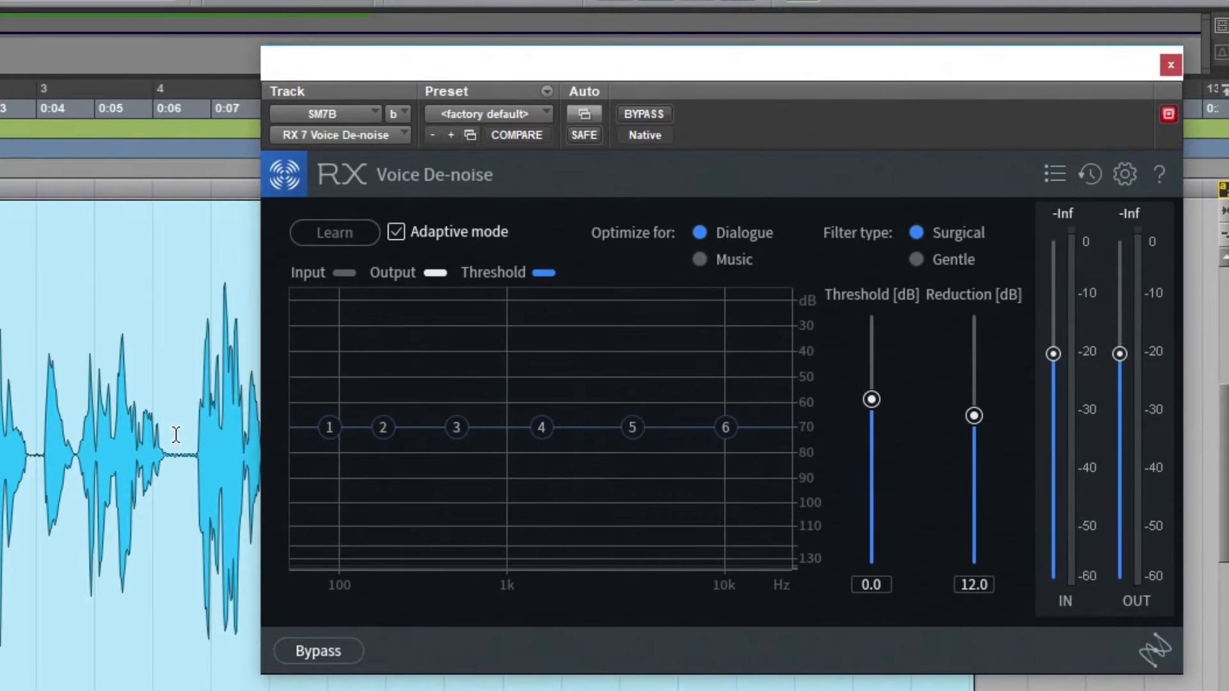
pyautogui.press('space')
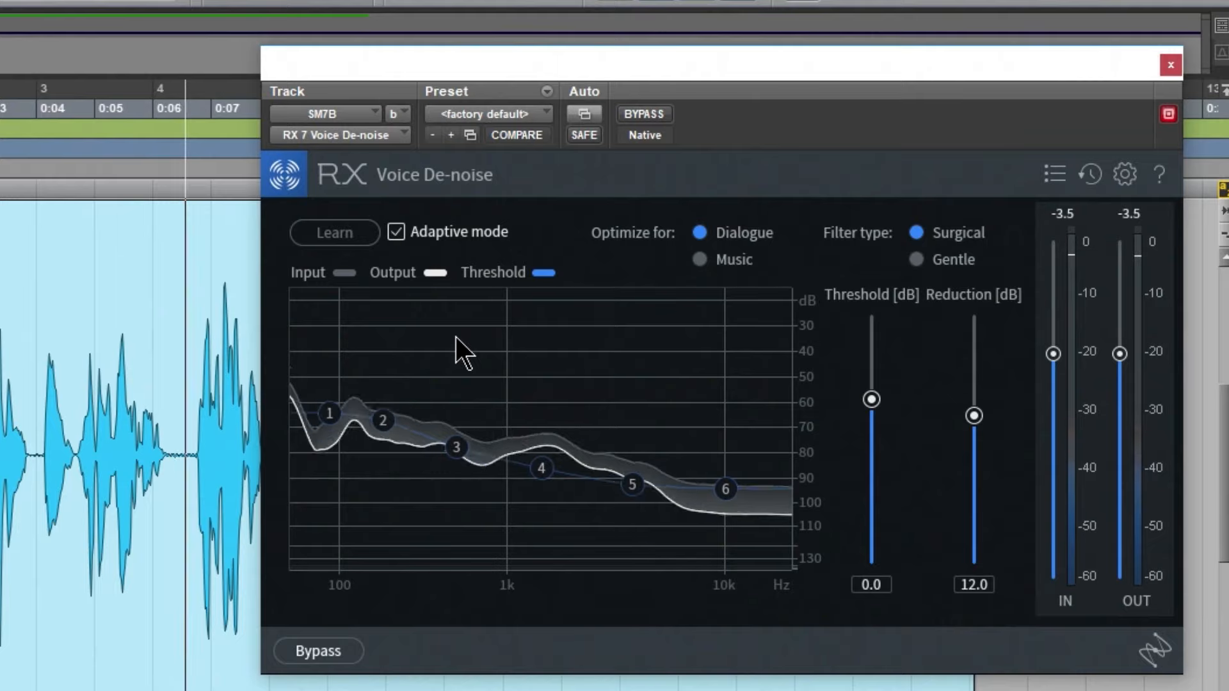
pyautogui.press('space')
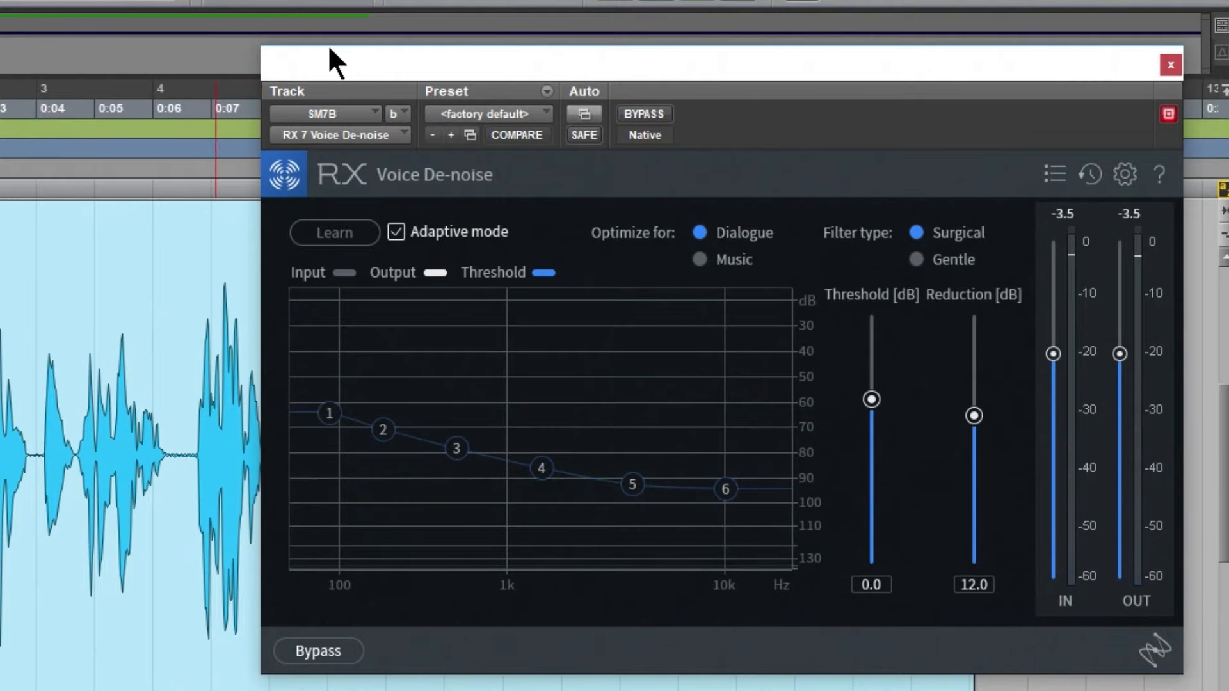
# Bypass Voice De-noise and audition the SM7B track from the pause at about 0:13.8
pyautogui.moveTo(330, 48); pyautogui.dragTo(746, 216)
pyautogui.hscroll(5, 283, 428)
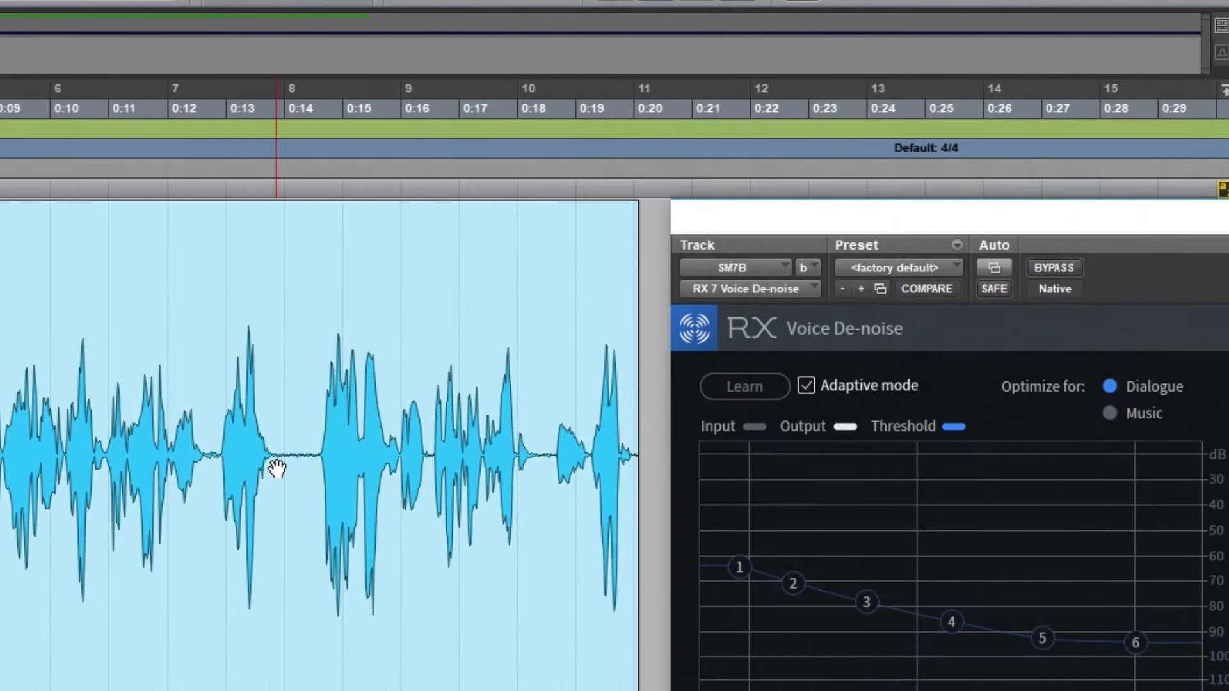
pyautogui.click(110, 430)
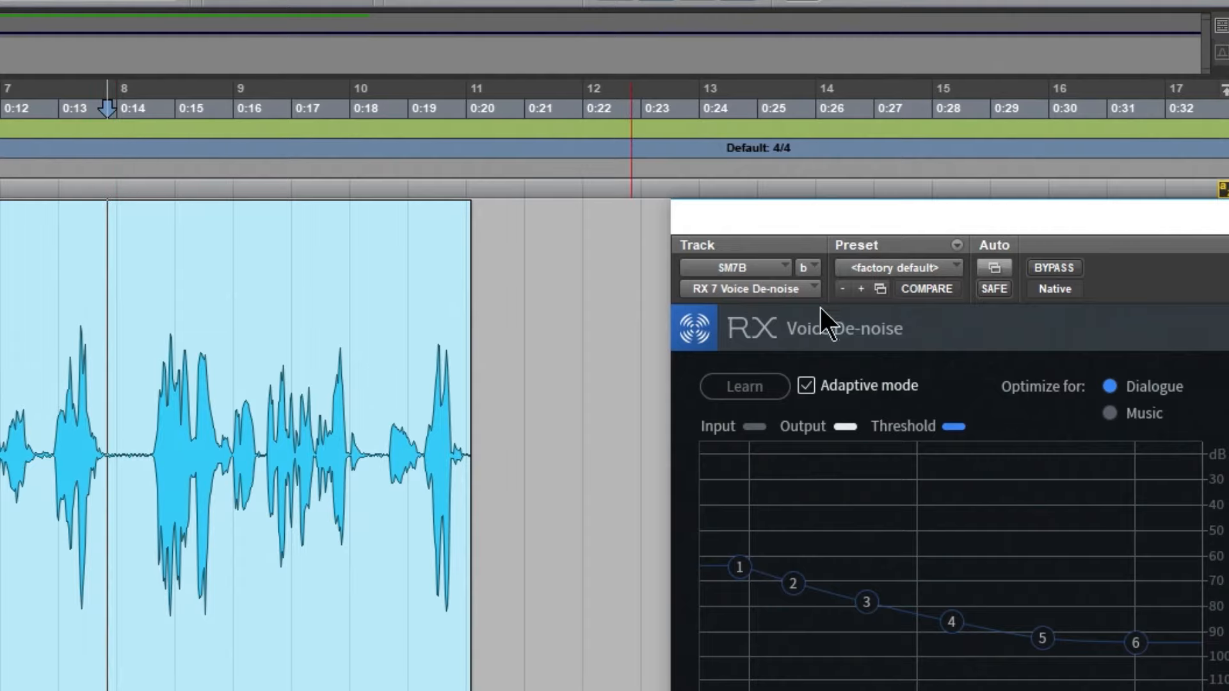
pyautogui.click(1048, 264)
pyautogui.press('space')
pyautogui.press('space')
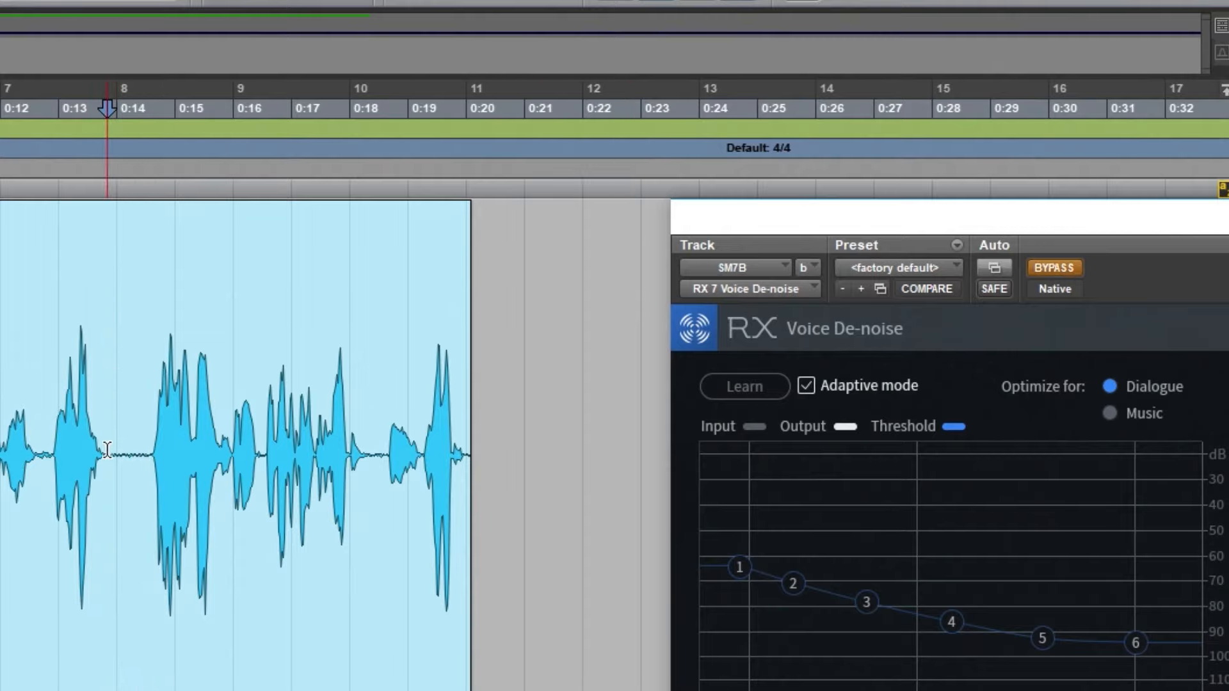
# Select the quiet gap between phrases in the SM7B clip, from about 0:13.8 to 0:14.6
pyautogui.moveTo(107, 446); pyautogui.dragTo(149, 450)
pyautogui.press('t')
pyautogui.press('t')
pyautogui.hscroll(2, 148, 448)
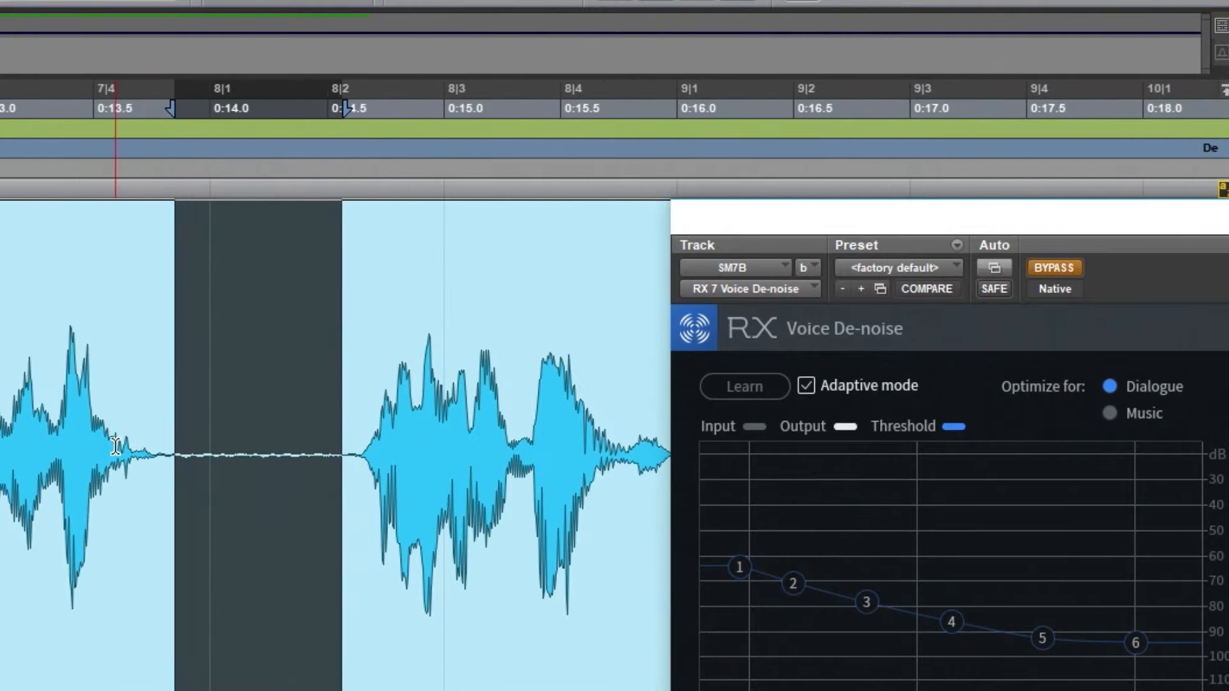
pyautogui.moveTo(155, 446); pyautogui.dragTo(352, 456)
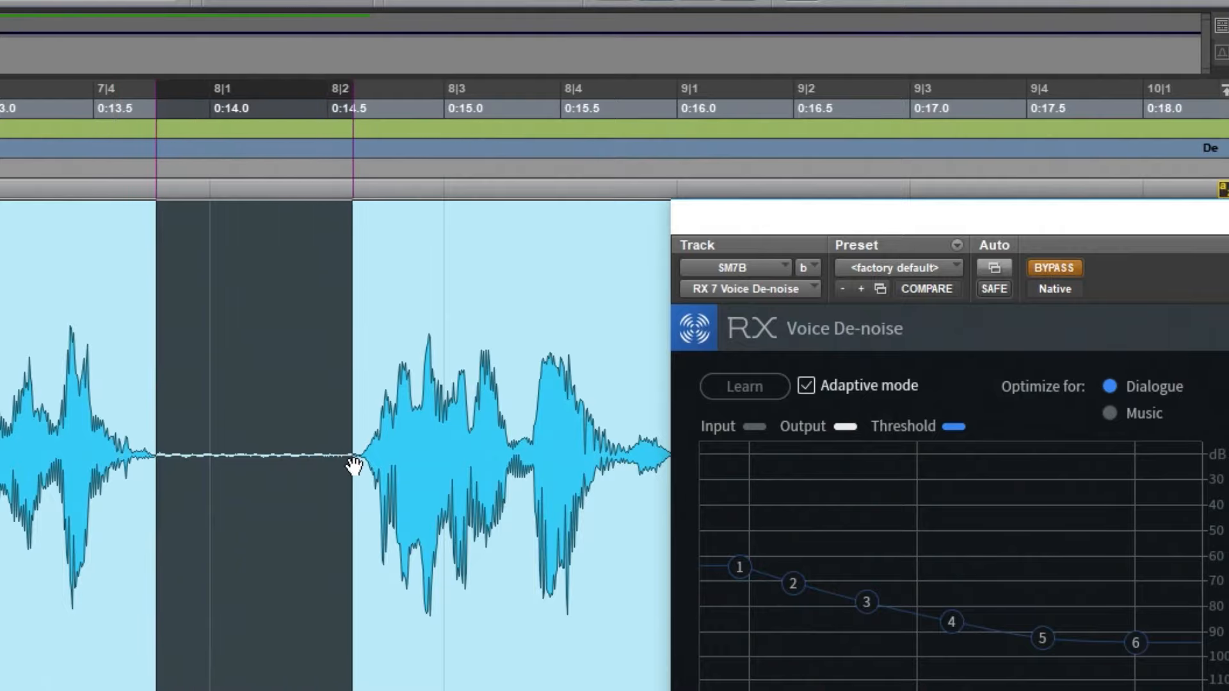
# Loop the selected quiet gap and compare the noise with Voice De-noise bypassed and active
pyautogui.press('space')
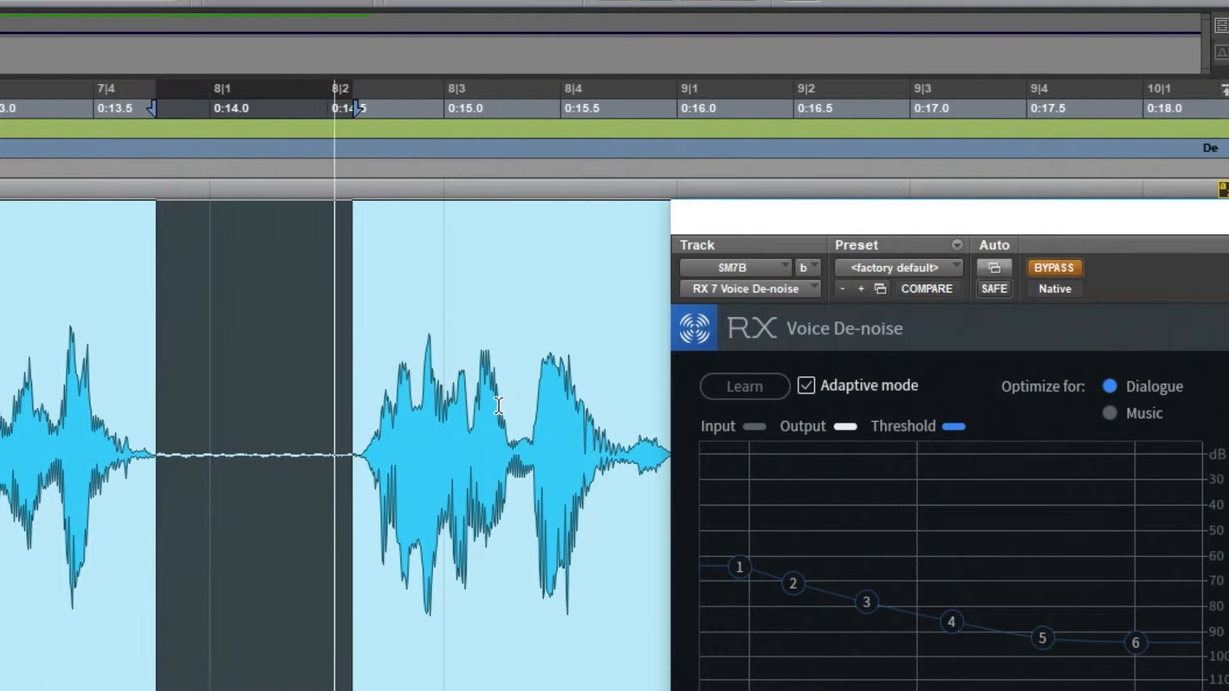
pyautogui.click(1055, 269)
pyautogui.moveTo(1094, 225); pyautogui.dragTo(844, 63)
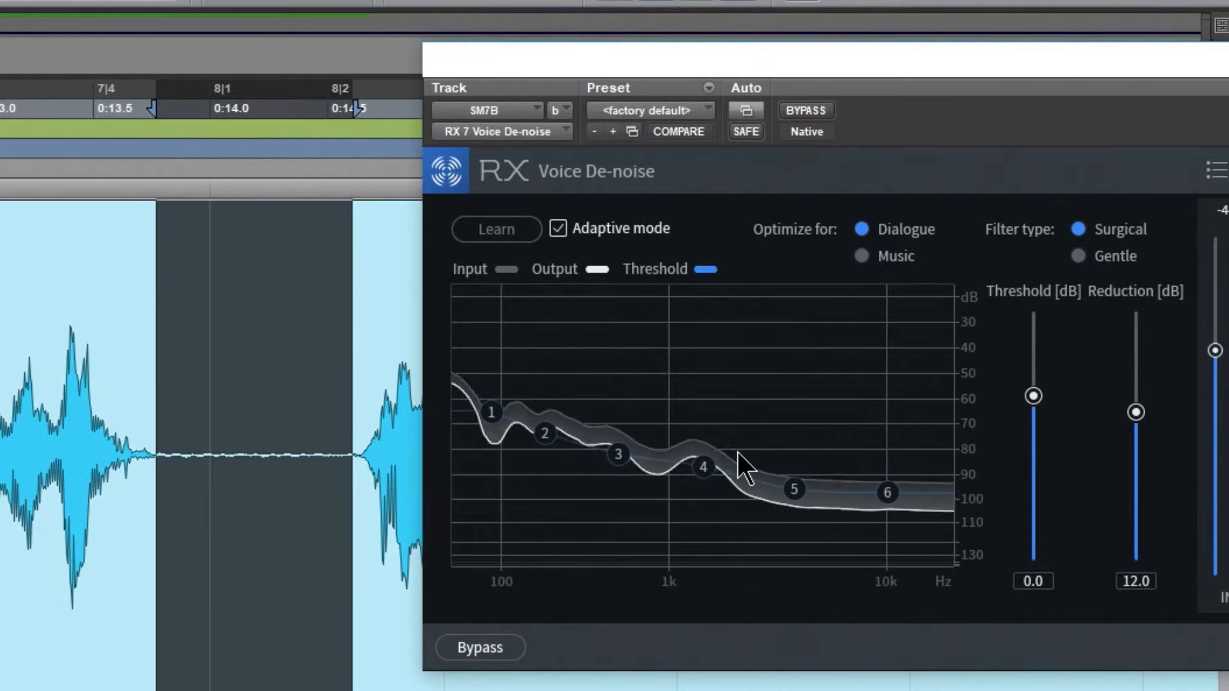
pyautogui.click(812, 108)
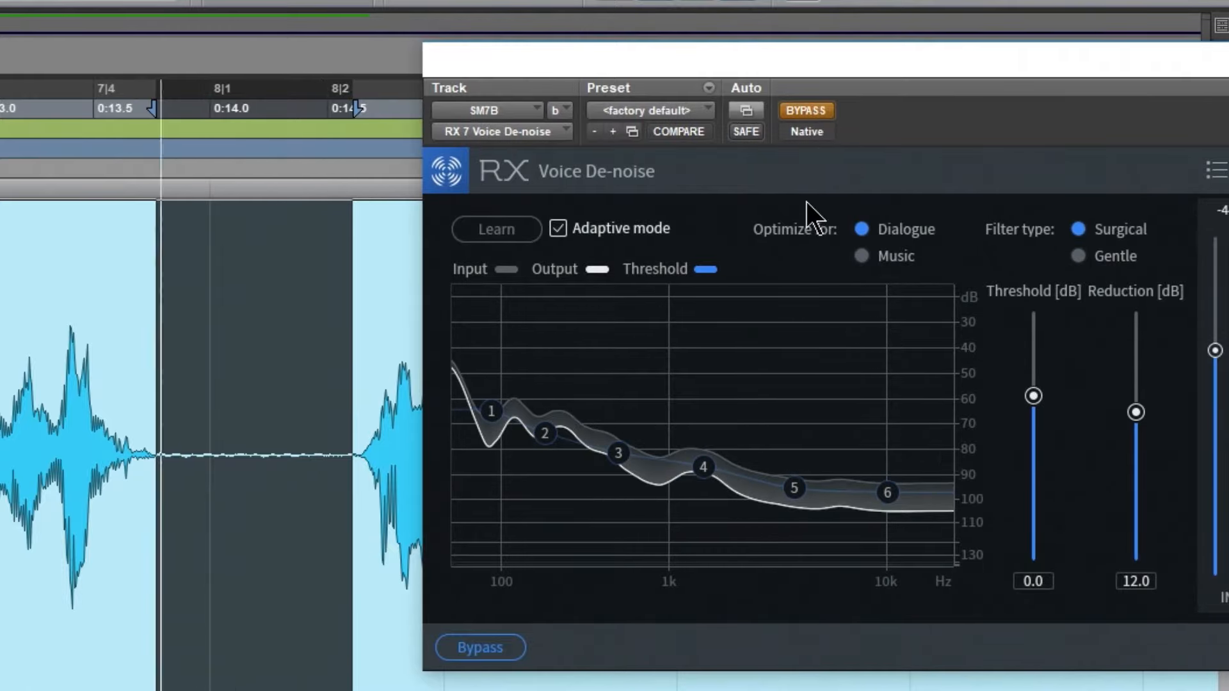
pyautogui.click(817, 105)
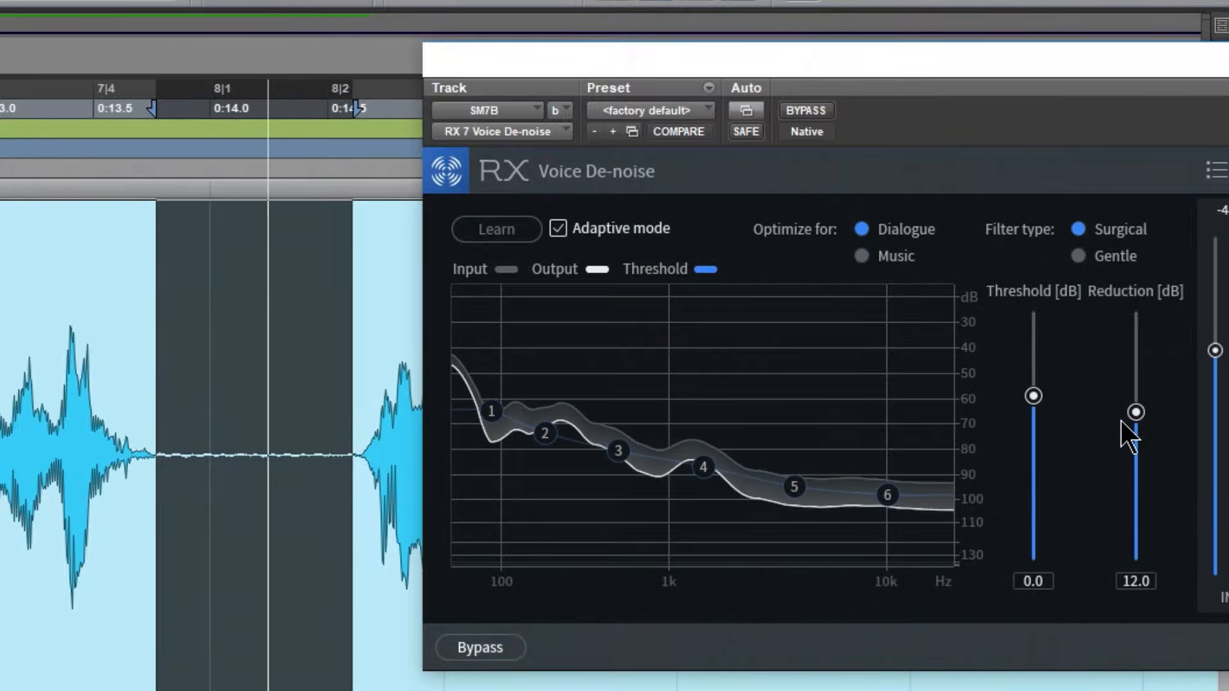
# Try the maximum Voice De-noise settings, Threshold 10.0 dB and Reduction 20.0 dB, on the looped gap
pyautogui.moveTo(1136, 413); pyautogui.dragTo(1137, 397)
pyautogui.moveTo(1033, 397); pyautogui.dragTo(1039, 383)
pyautogui.moveTo(1119, 394); pyautogui.dragTo(1140, 396)
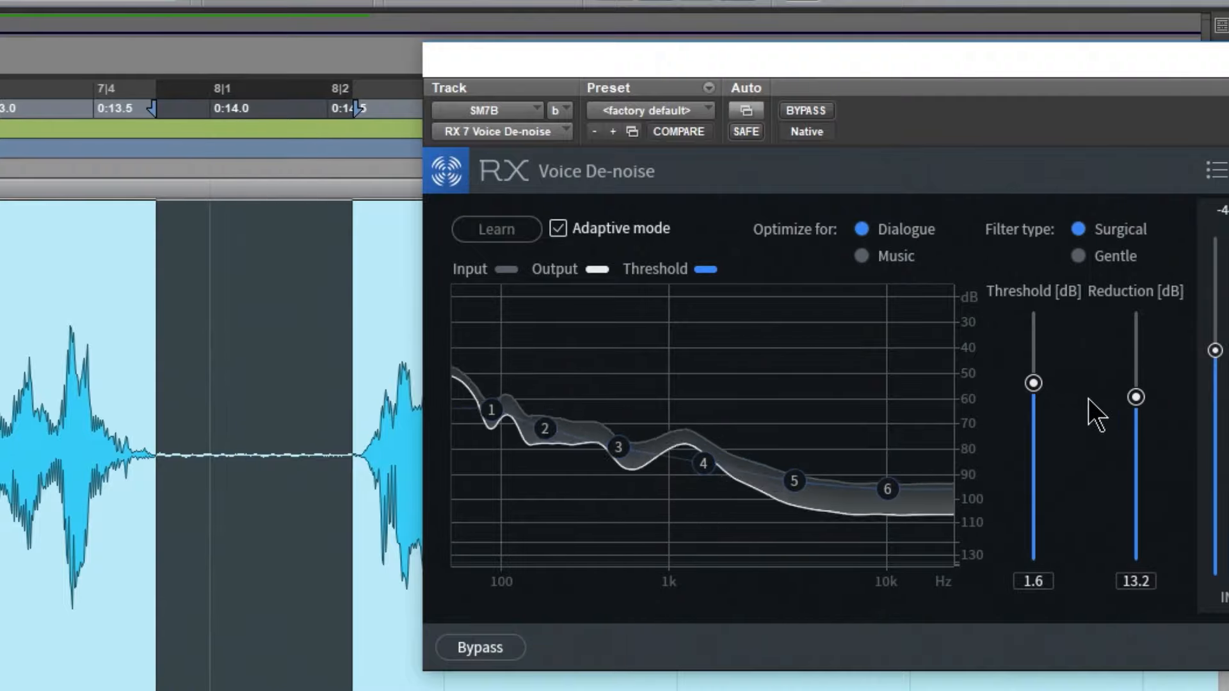
pyautogui.moveTo(1033, 383); pyautogui.dragTo(1052, 269)
pyautogui.moveTo(1134, 392); pyautogui.dragTo(1146, 159)
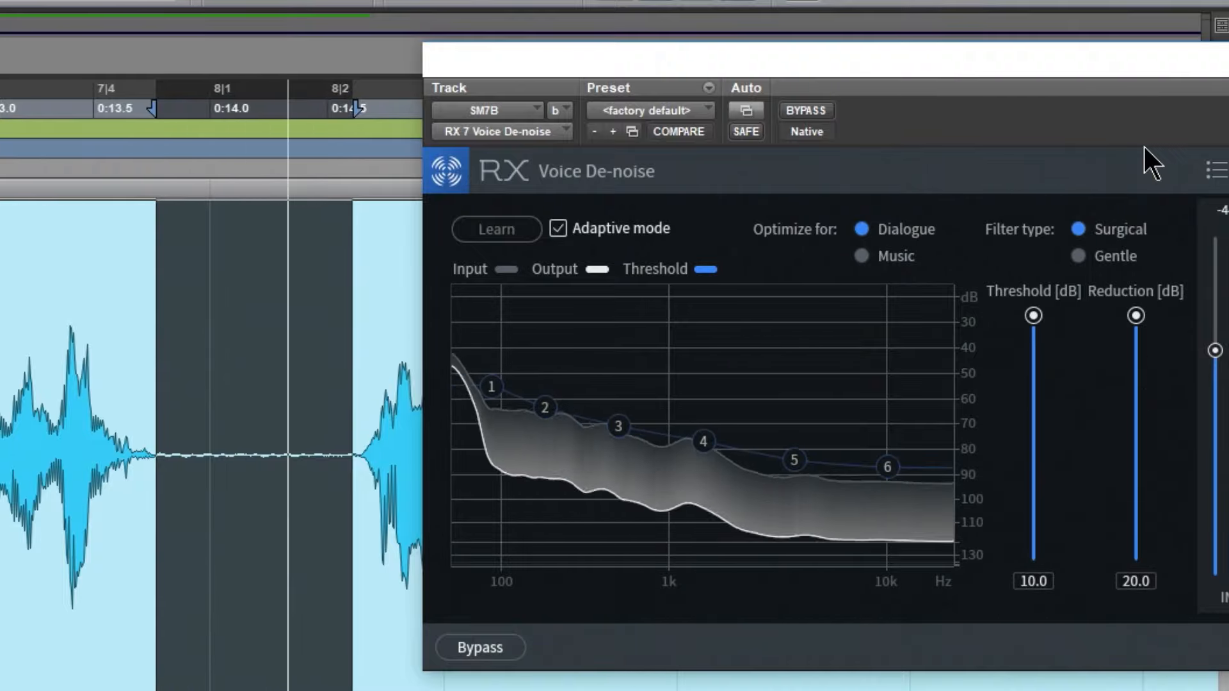
pyautogui.press('space')
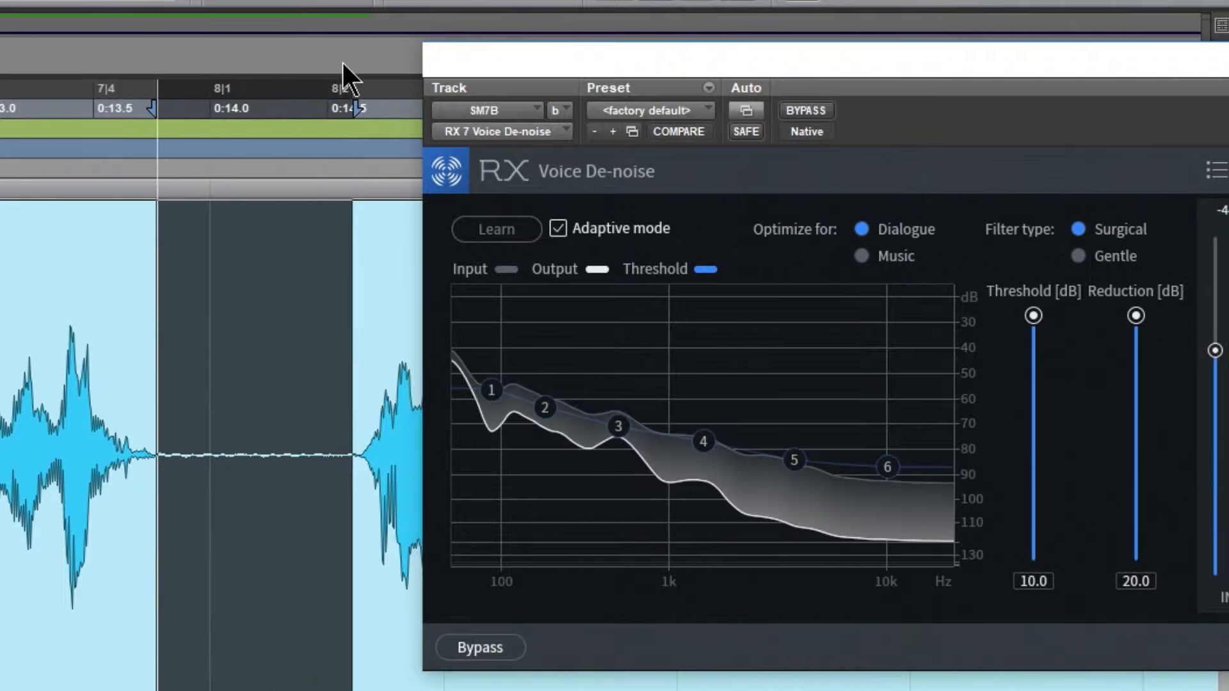
# Return to the session start and audition the SM7B speech with the extreme Voice De-noise settings
pyautogui.press('Return')
pyautogui.press('space')
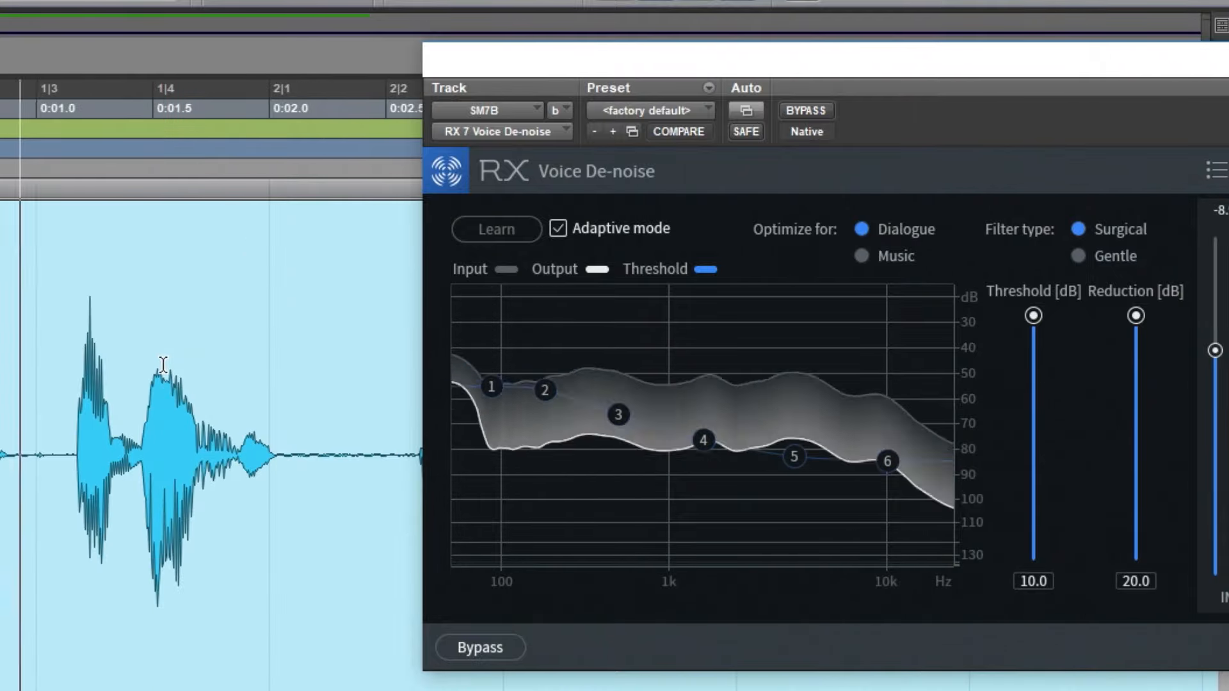
pyautogui.press('space')
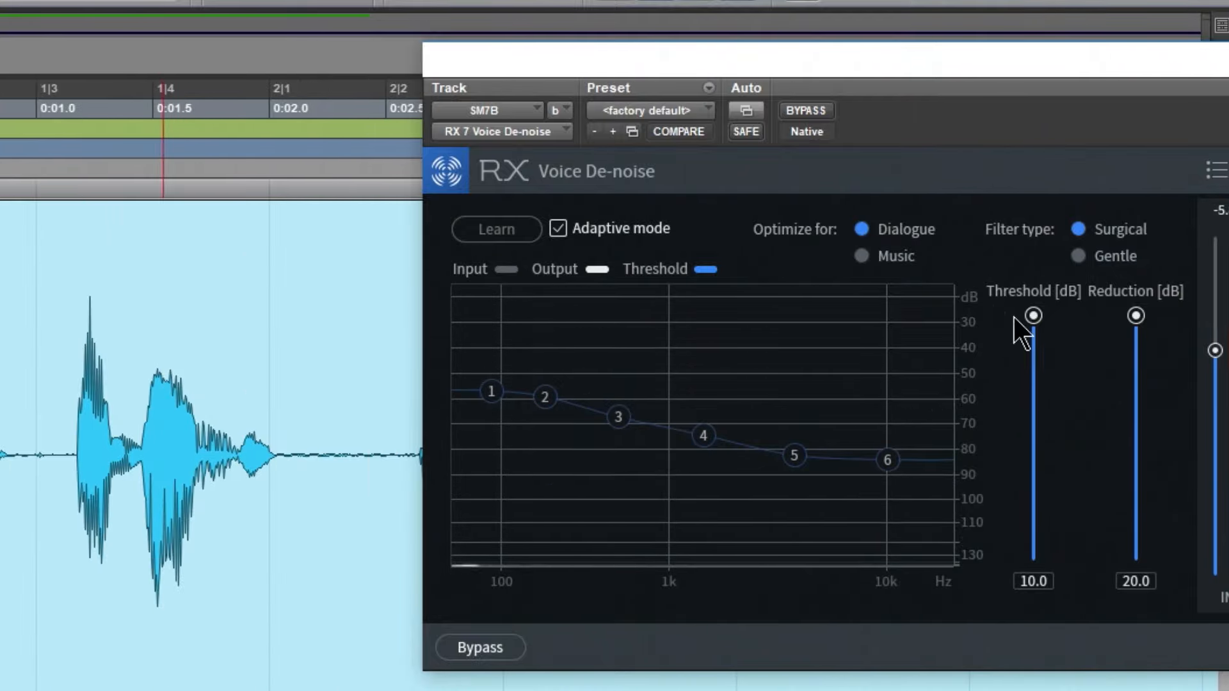
# Set the Voice De-noise Threshold to 1.3 dB and Reduction to 13.0 dB, keeping its window clear of the tracks
pyautogui.moveTo(1032, 317); pyautogui.dragTo(1033, 385)
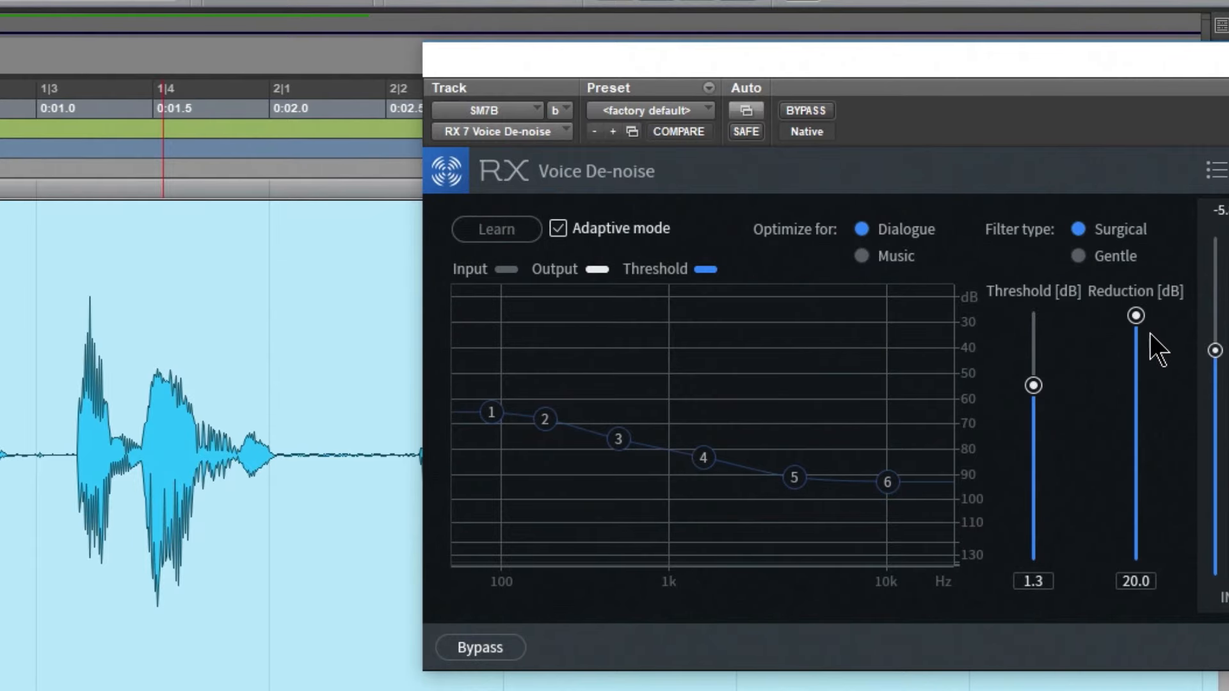
pyautogui.moveTo(1137, 316); pyautogui.dragTo(1137, 410)
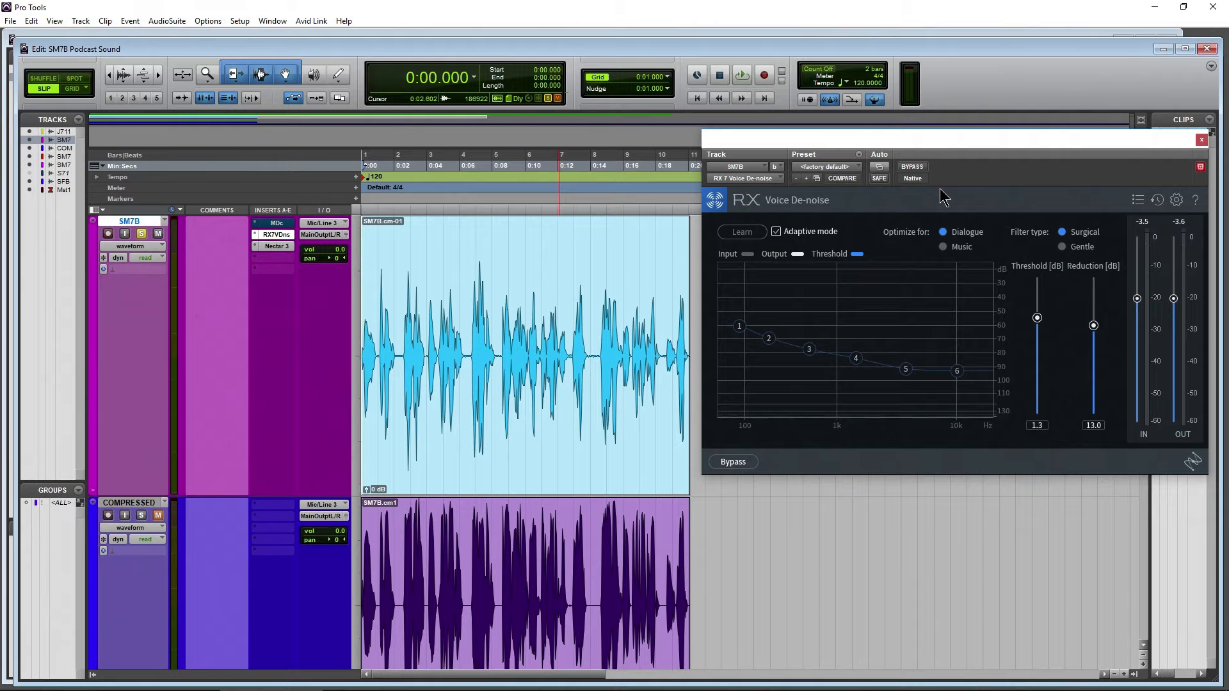
pyautogui.moveTo(979, 136); pyautogui.dragTo(955, 132)
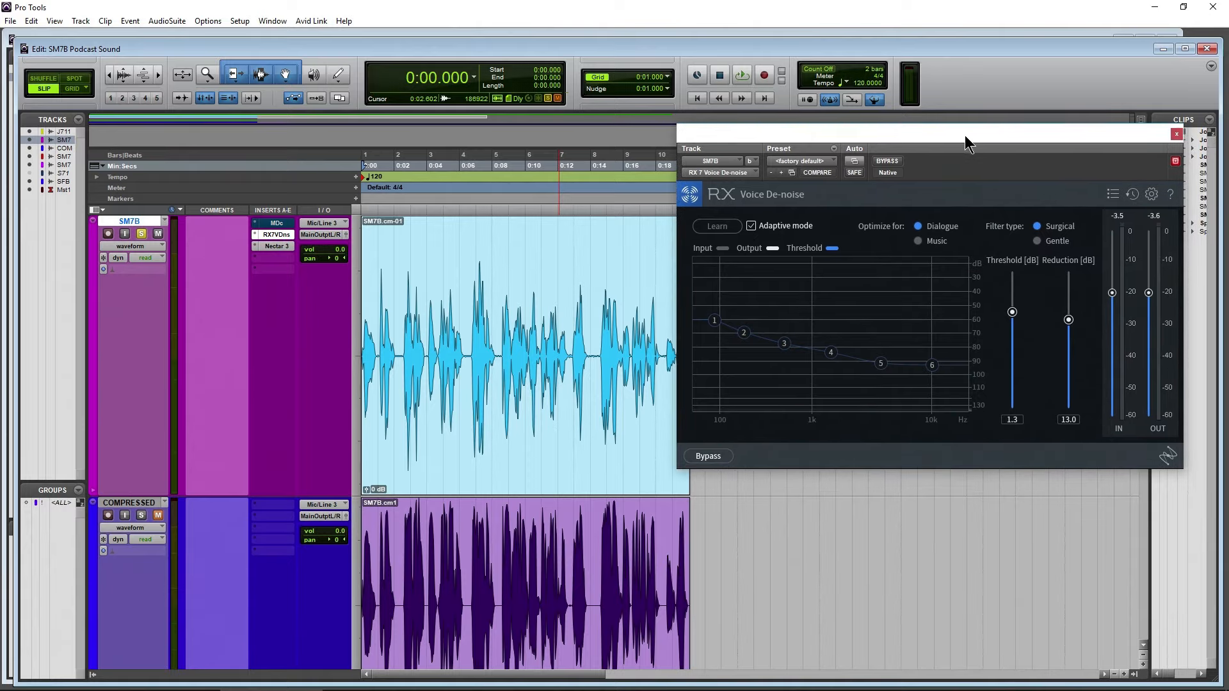
pyautogui.moveTo(965, 137)
pyautogui.mouseDown()
pyautogui.moveTo(1001, 135)
pyautogui.moveTo(958, 148)
pyautogui.mouseUp()
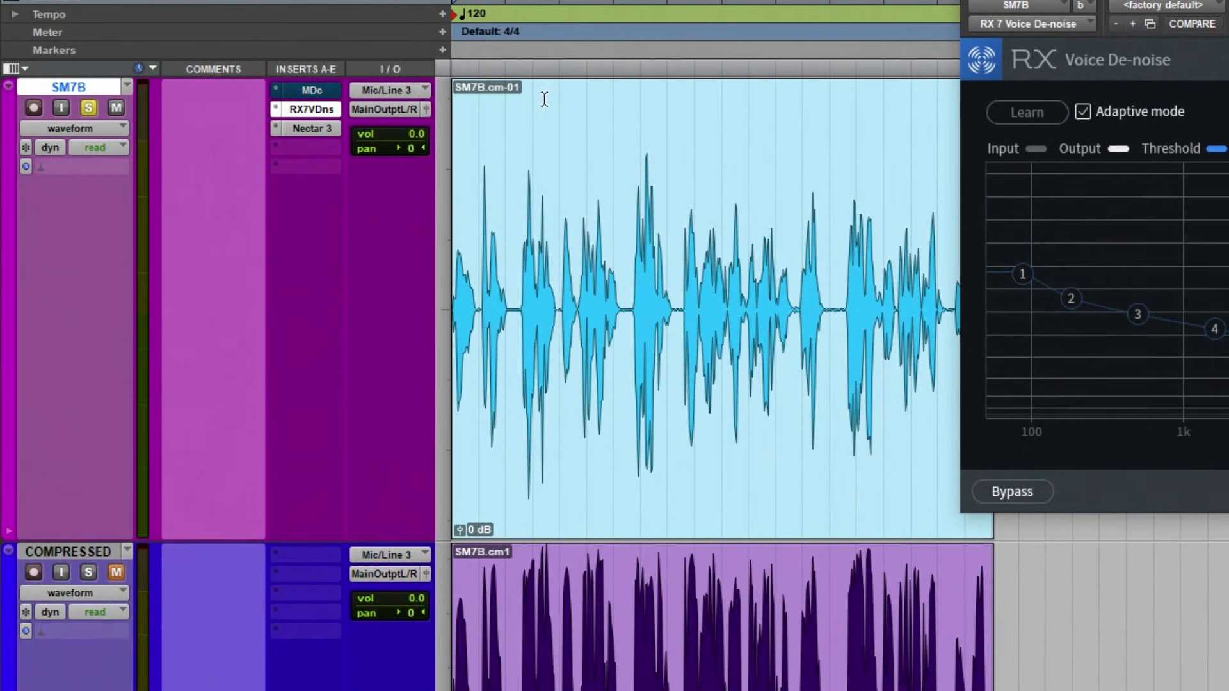
# Open the SM7B track's Mouth De-click beside Voice De-noise to review its settings, and close it again
pyautogui.click(304, 91)
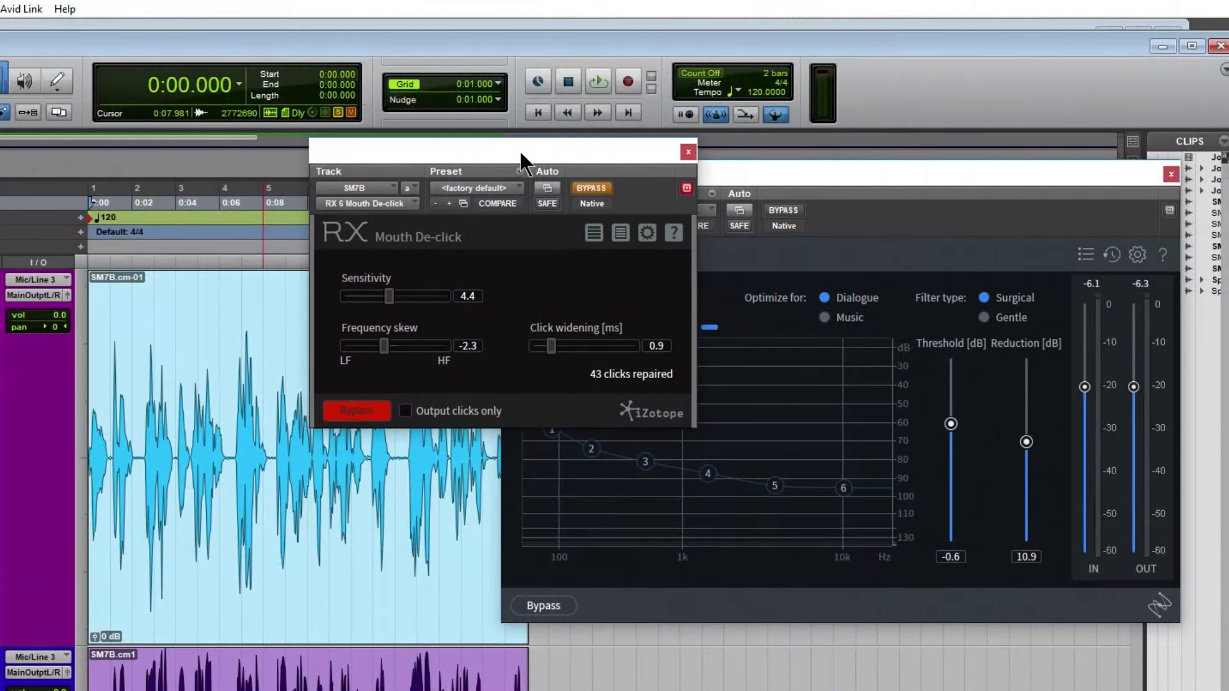
pyautogui.moveTo(520, 151); pyautogui.dragTo(308, 131)
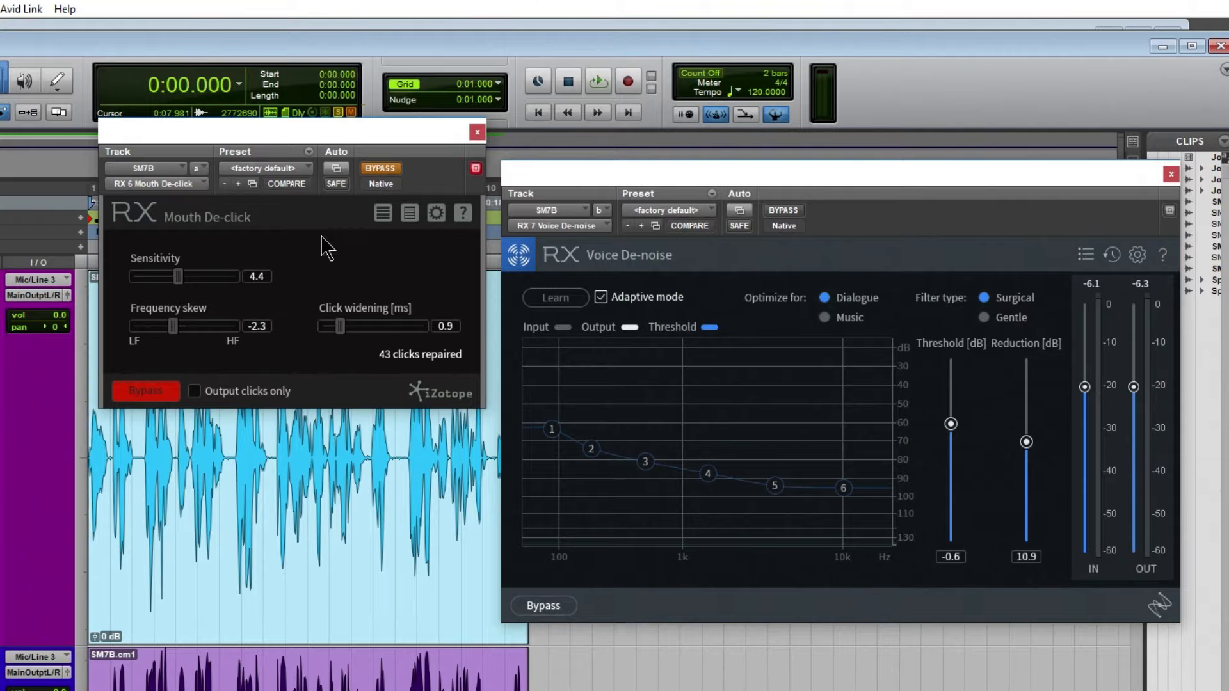
pyautogui.click(476, 134)
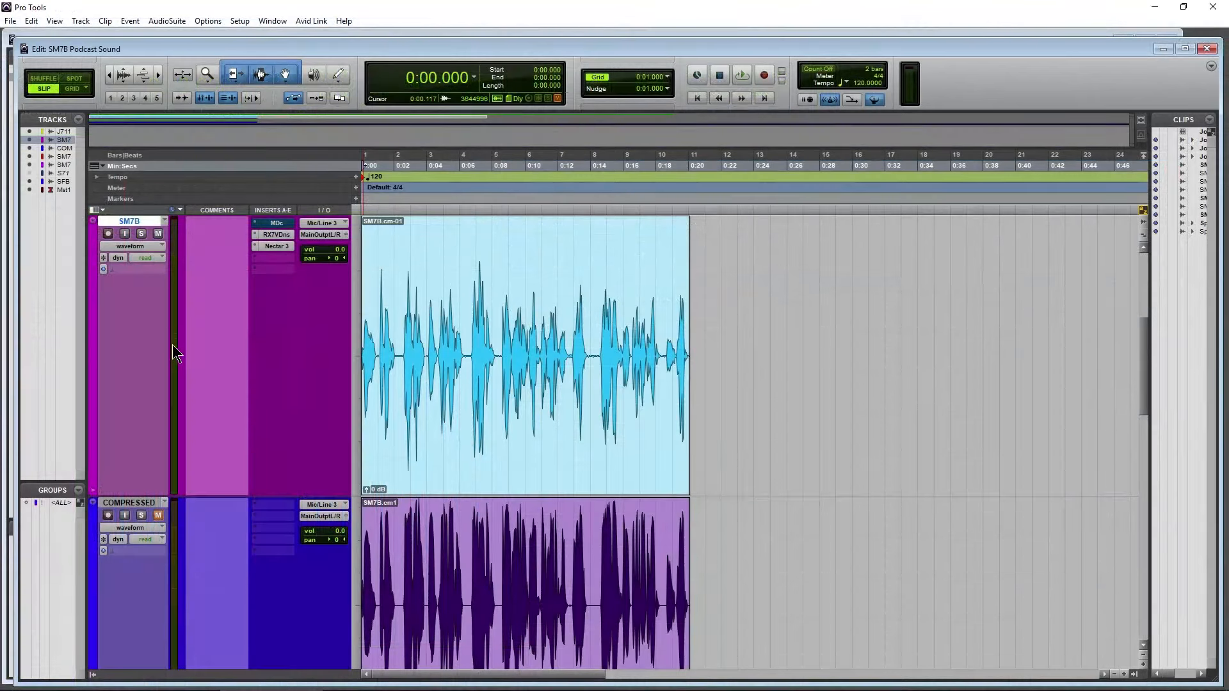
# Insert the stereo RX 7 Voice De-noise on the Joe Rogan reference track and move its window clear of the inserts
pyautogui.scroll(3, 171, 352)
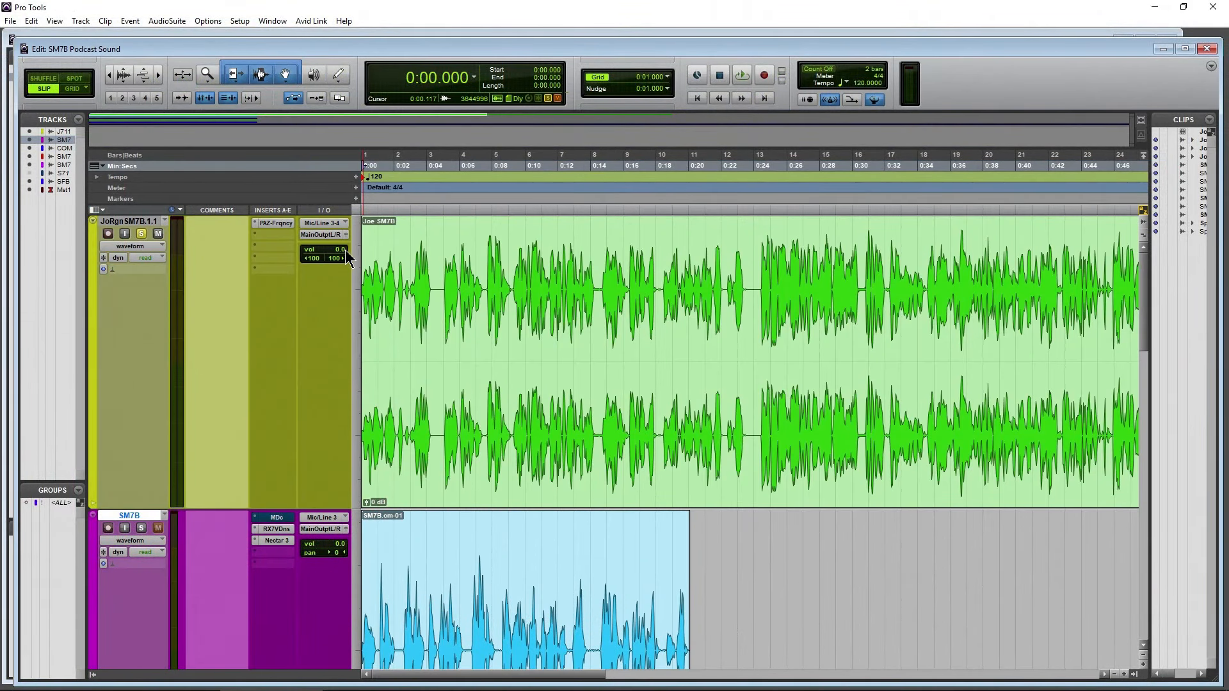
pyautogui.click(275, 238)
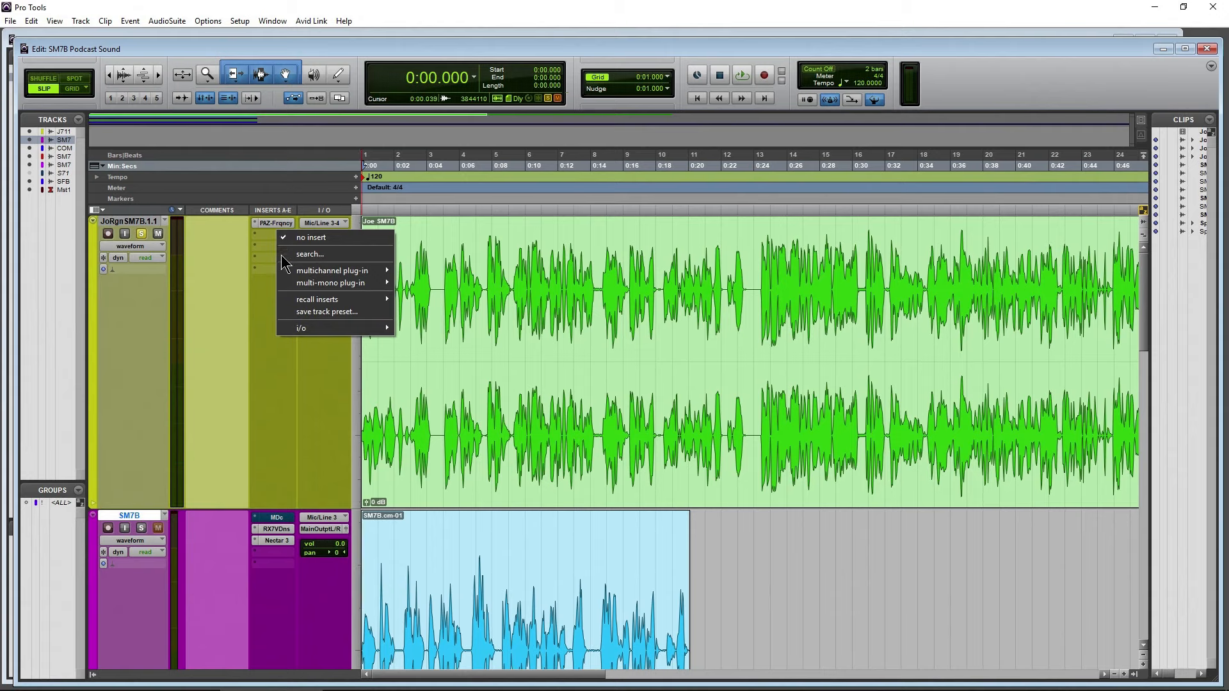
pyautogui.moveTo(371, 272)
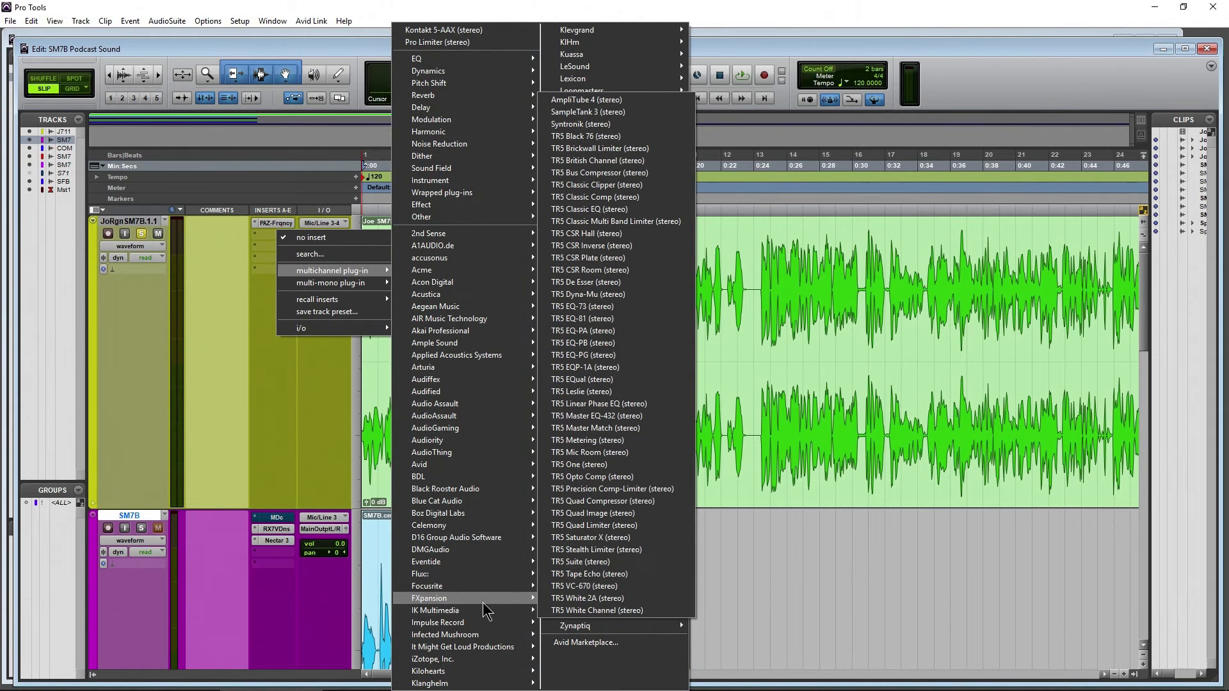
pyautogui.moveTo(473, 660)
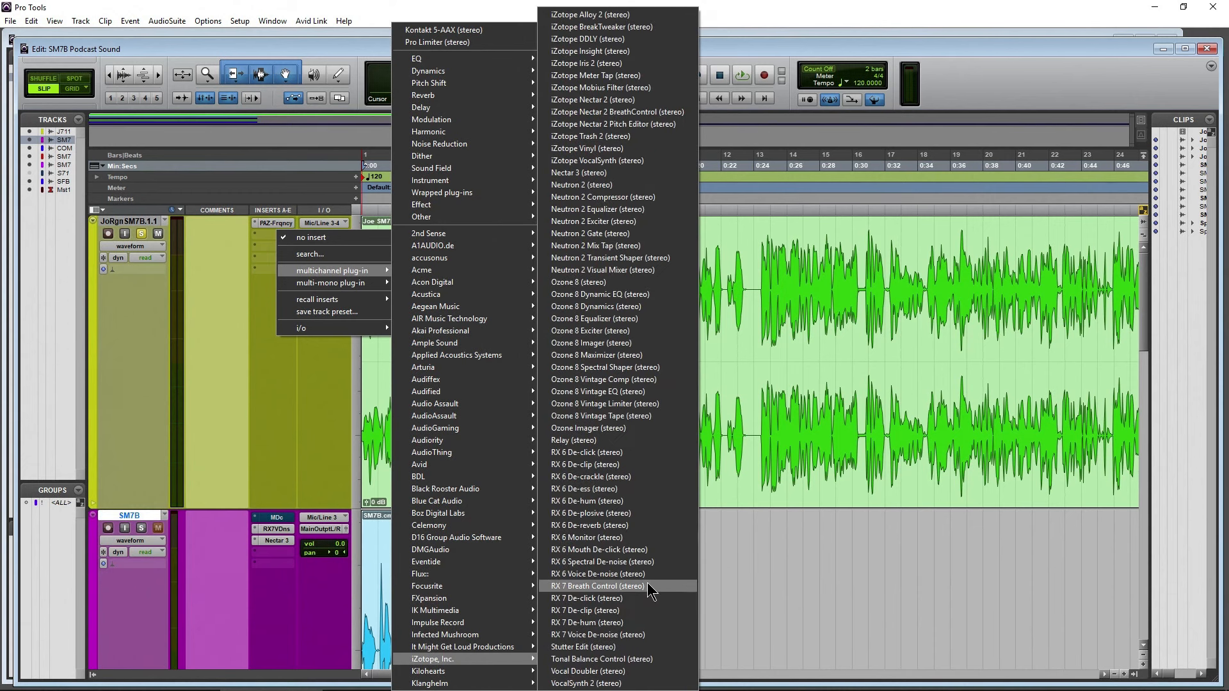
pyautogui.click(637, 635)
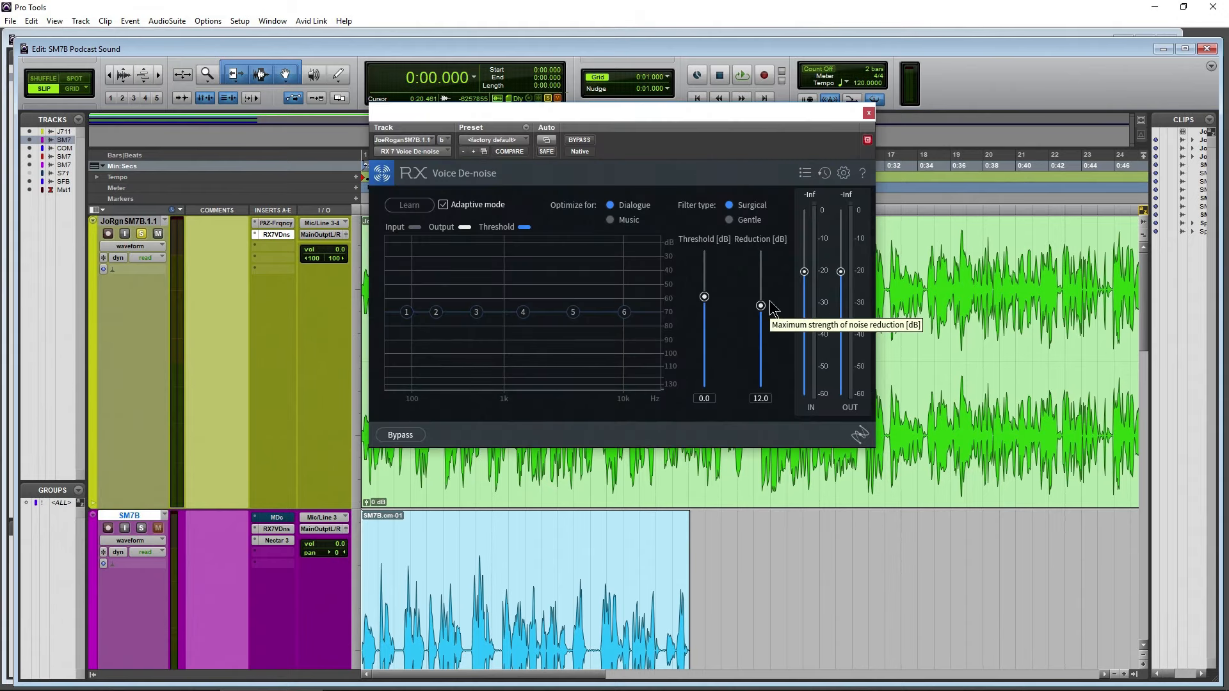
pyautogui.moveTo(652, 125); pyautogui.dragTo(870, 193)
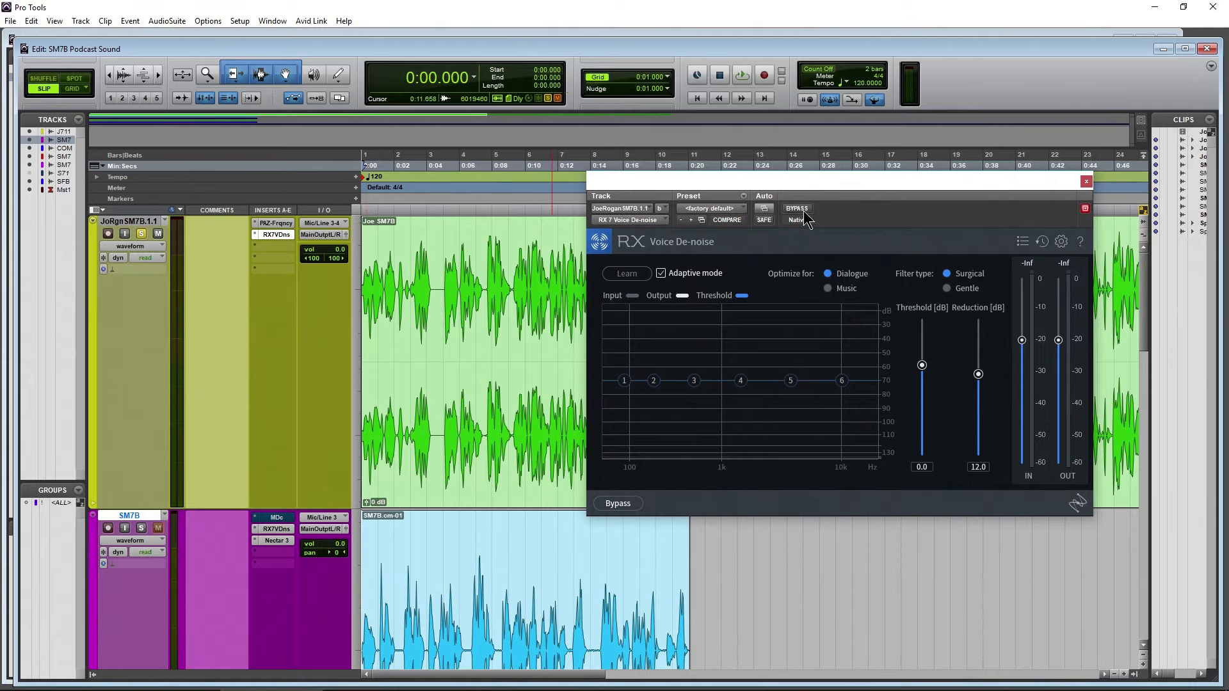
# Play the Joe Rogan reference and compare its sound with Voice De-noise bypassed and active
pyautogui.click(618, 504)
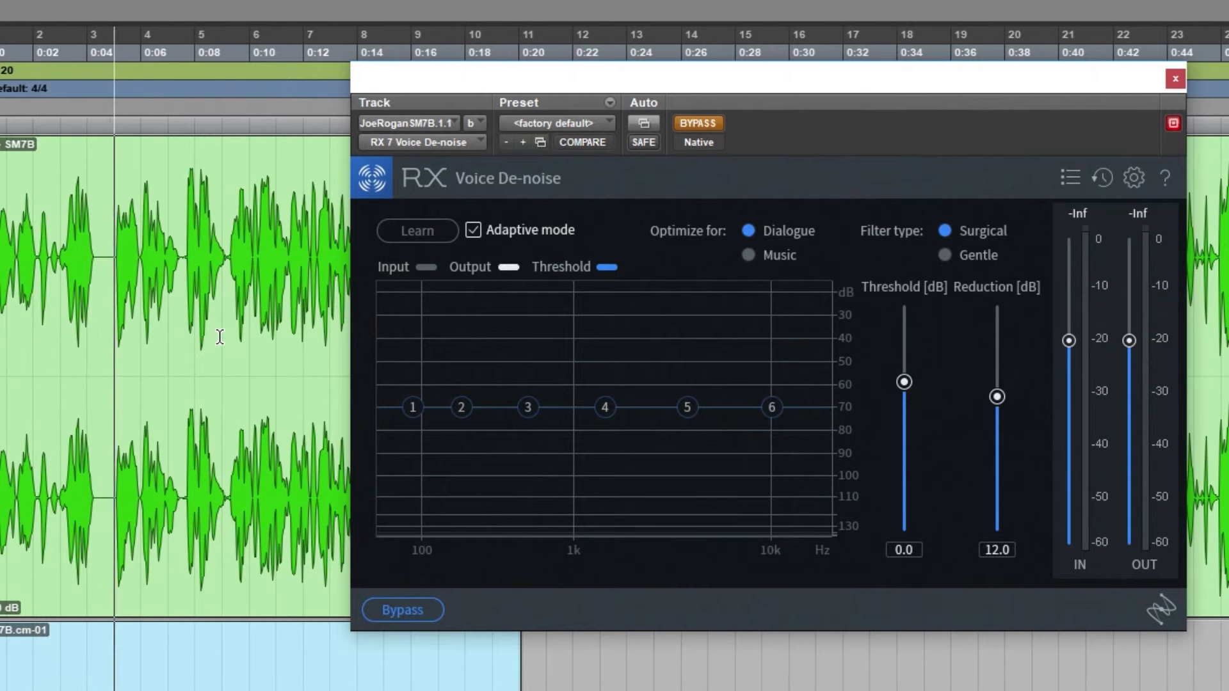
pyautogui.click(697, 123)
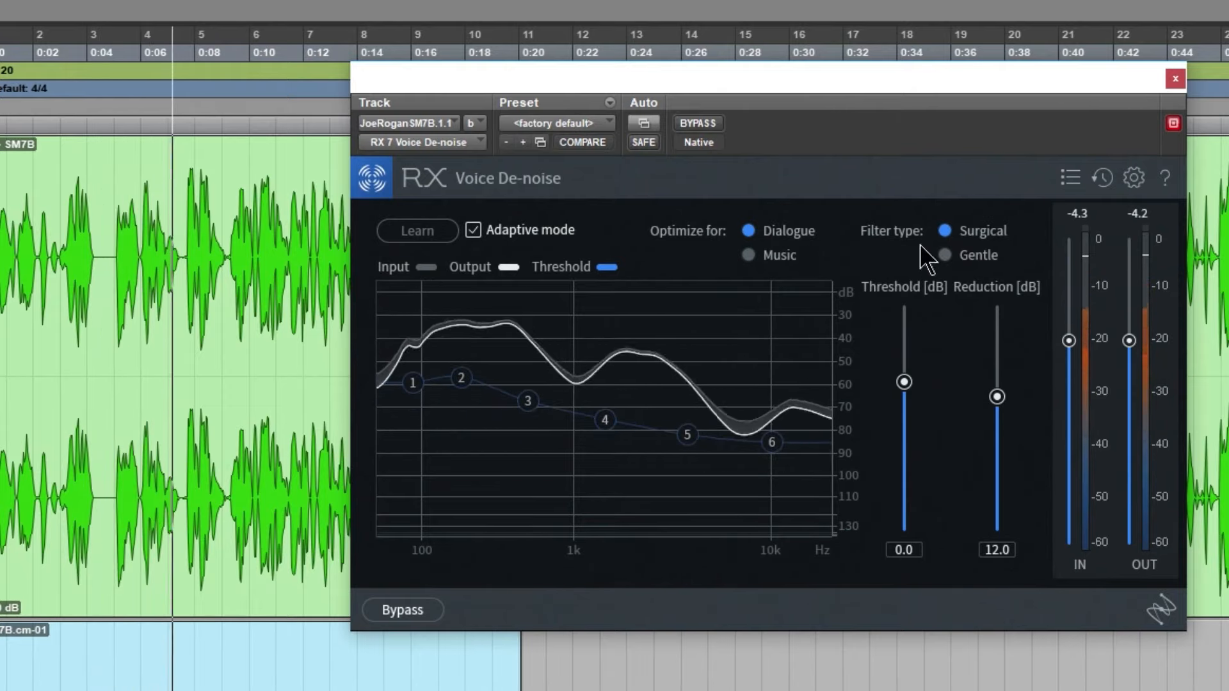
pyautogui.click(718, 127)
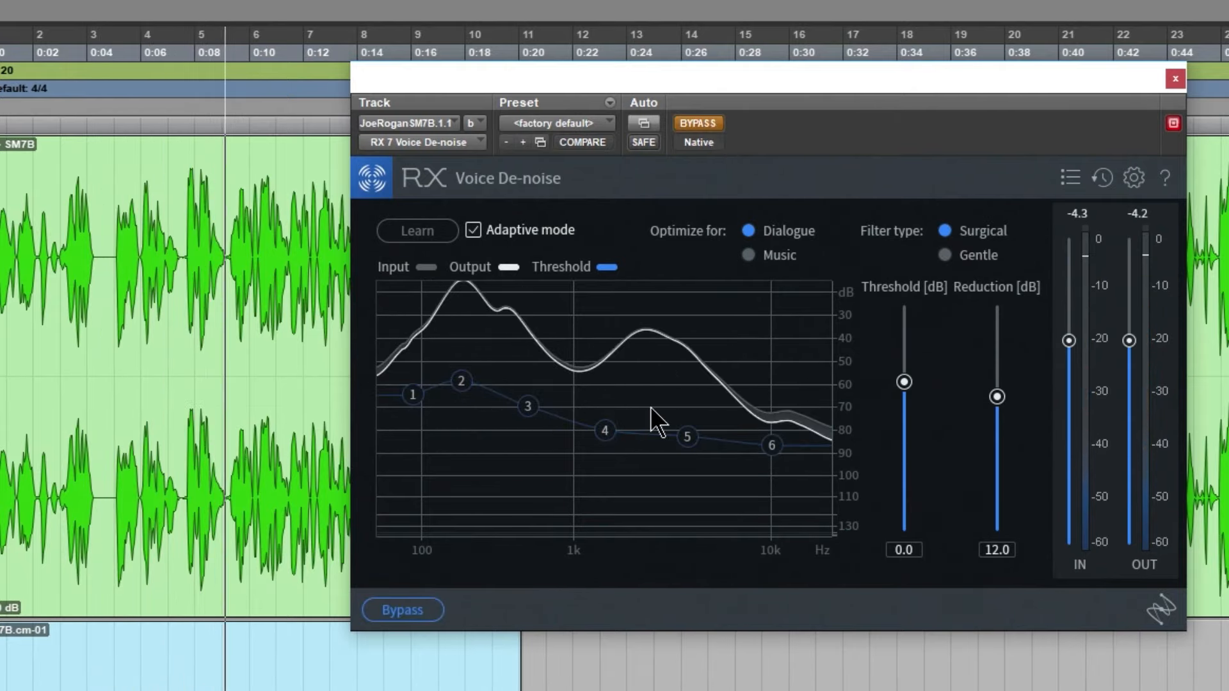
pyautogui.click(706, 121)
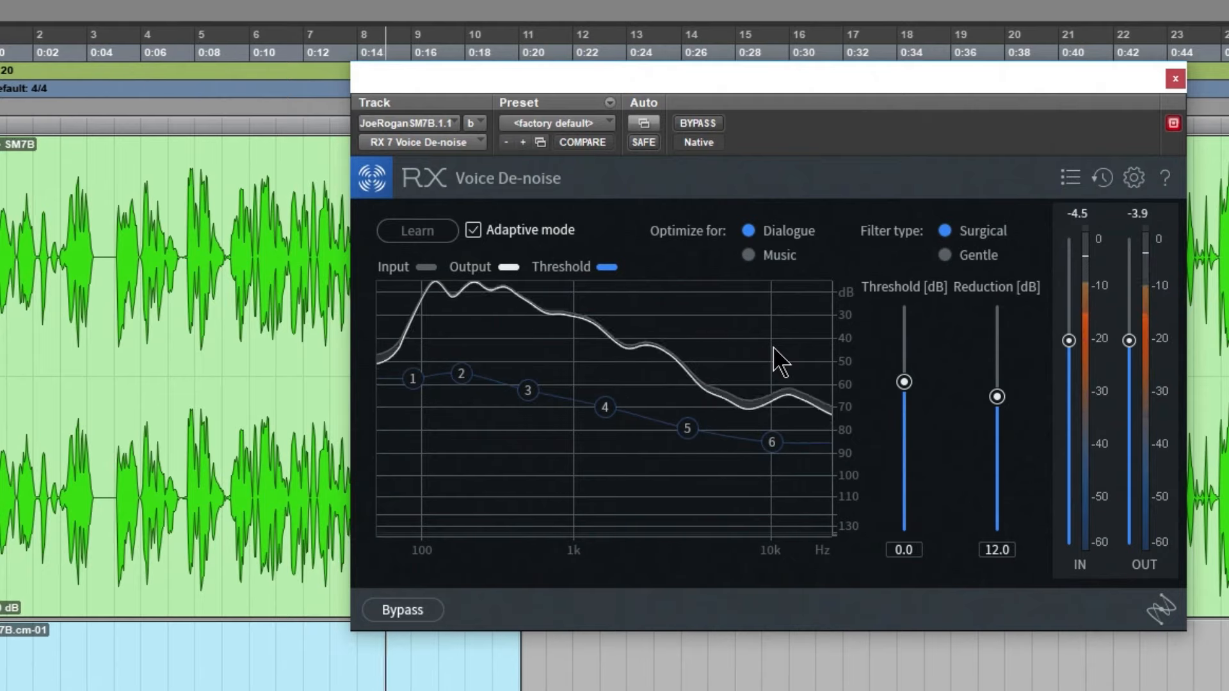
pyautogui.press('space')
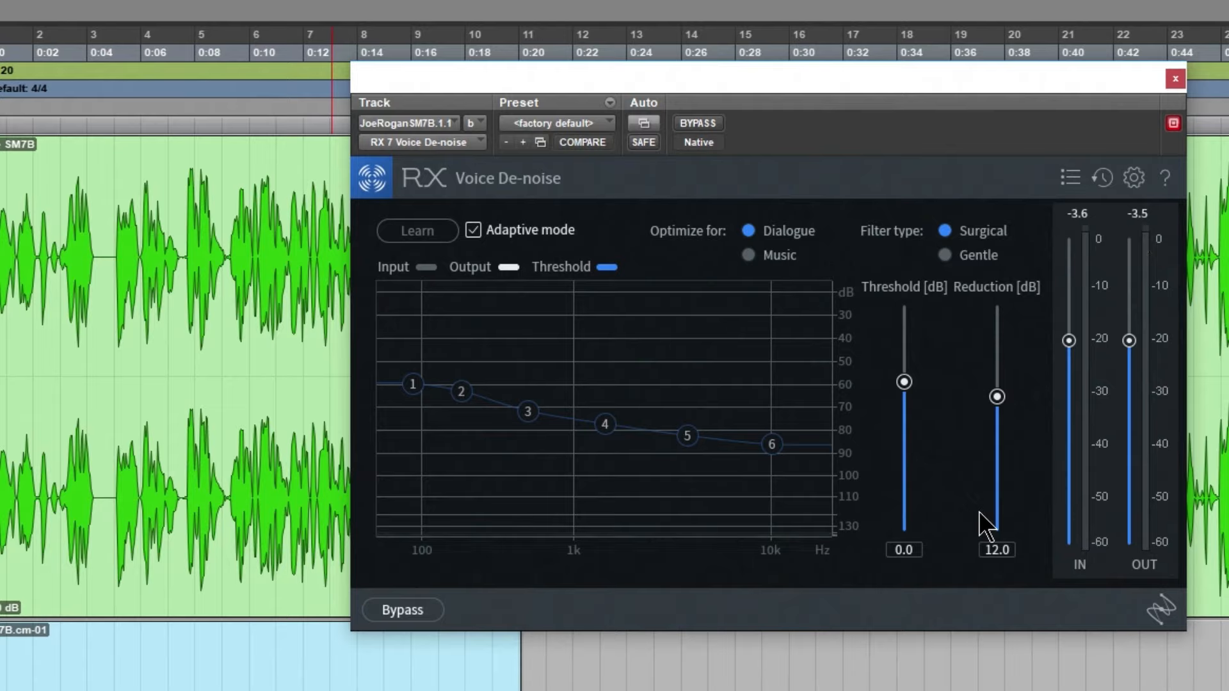
# Set the reference's Voice De-noise to Threshold -1.0 dB and Reduction 10.8 dB, and select the speech gap from 0:23.446 to 0:24.455
pyautogui.moveTo(997, 396); pyautogui.dragTo(931, 404)
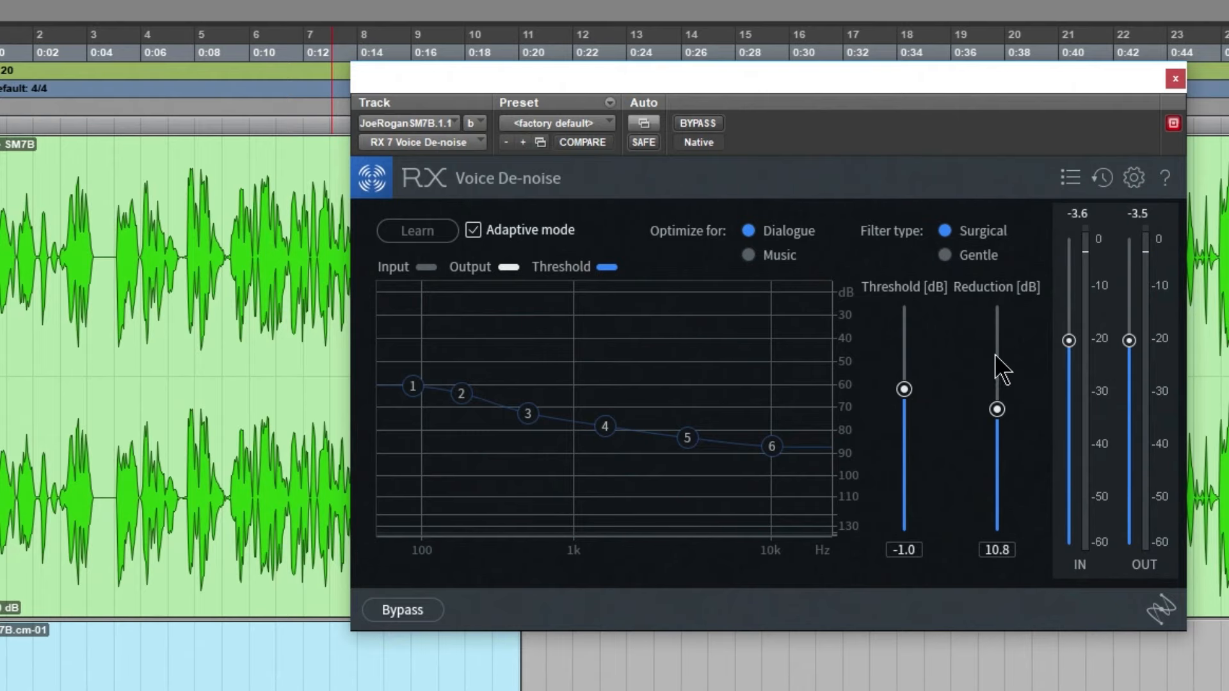
pyautogui.moveTo(897, 86); pyautogui.dragTo(346, 441)
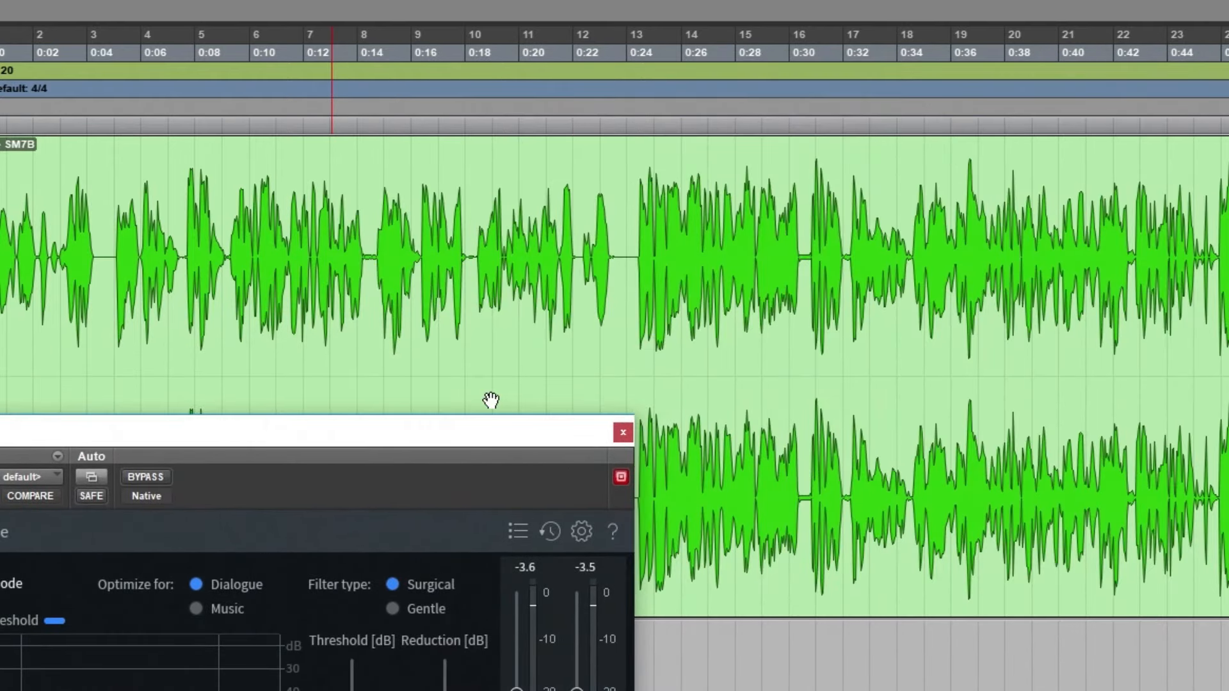
pyautogui.moveTo(611, 240); pyautogui.dragTo(632, 241)
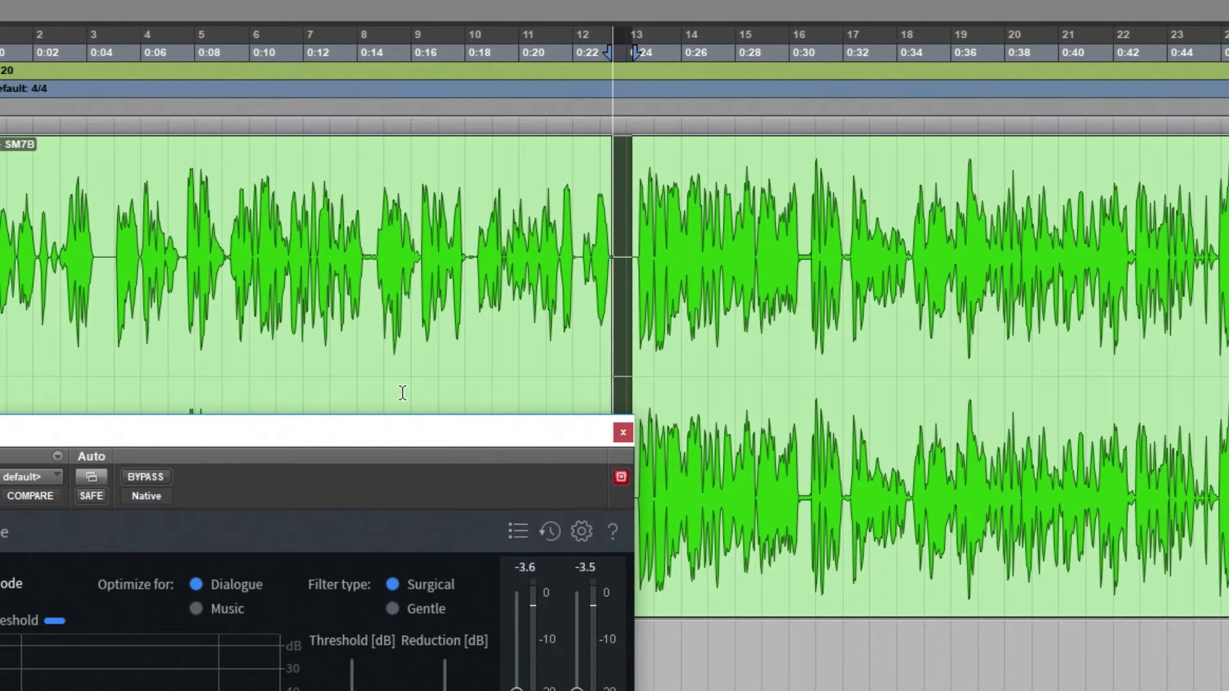
pyautogui.press('t')
pyautogui.press('t')
pyautogui.press('t')
pyautogui.press('t')
pyautogui.press('t')
pyautogui.press('t')
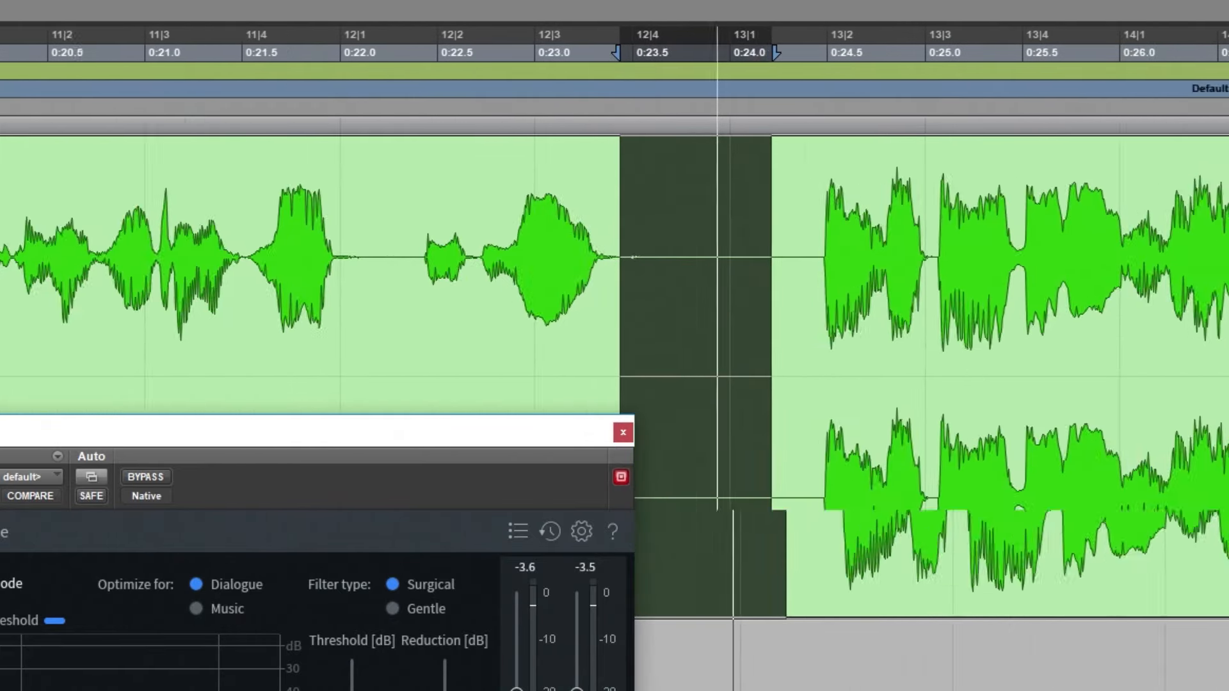
pyautogui.moveTo(623, 247); pyautogui.dragTo(907, 296)
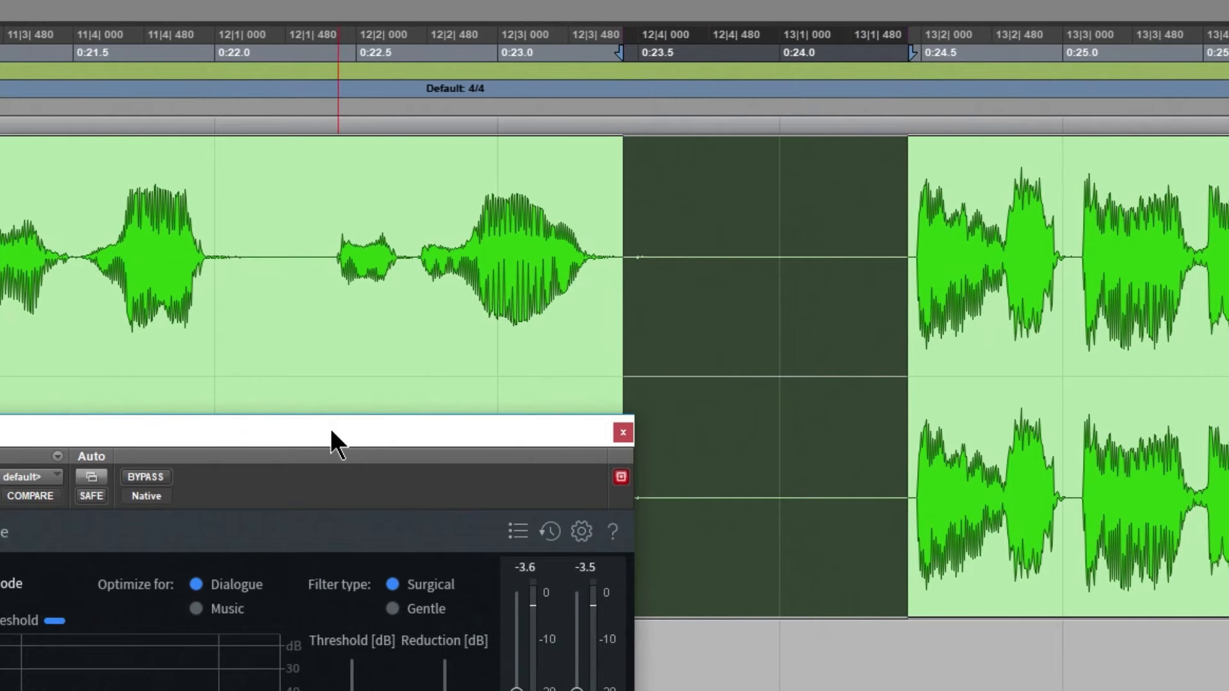
# Loop the selected gap in the reference and compare its background noise with Voice De-noise bypassed and active
pyautogui.moveTo(330, 428); pyautogui.dragTo(231, 57)
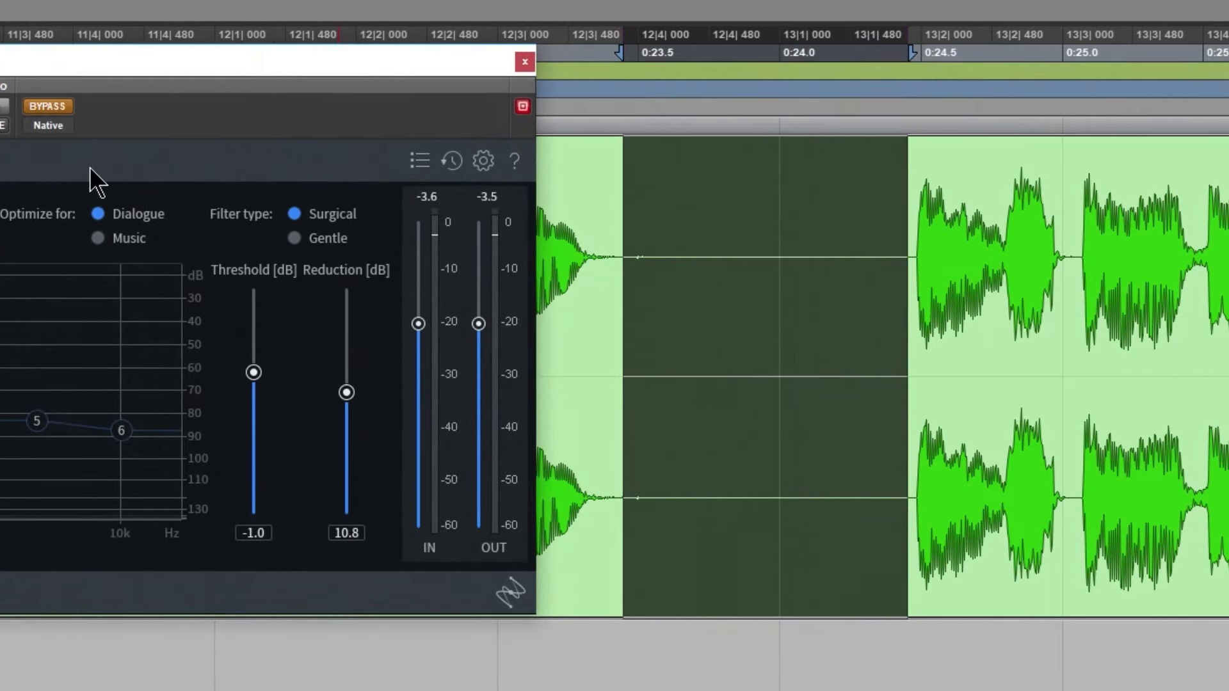
pyautogui.press('space')
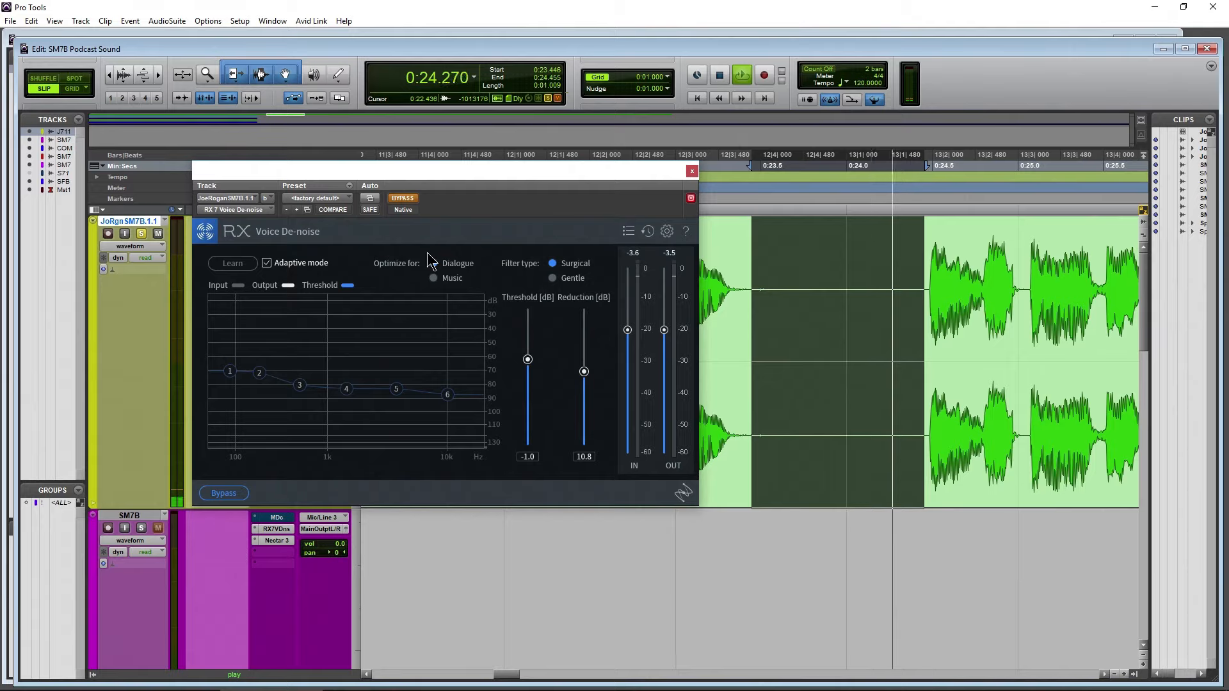
pyautogui.press('space')
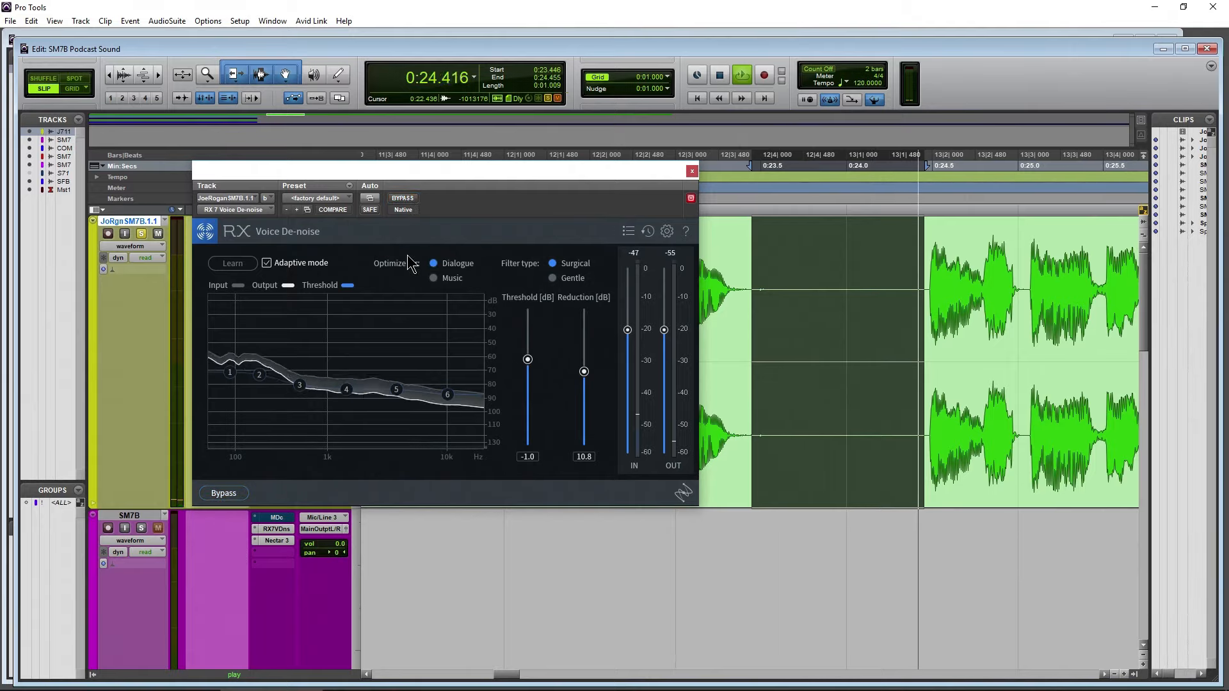
pyautogui.click(403, 198)
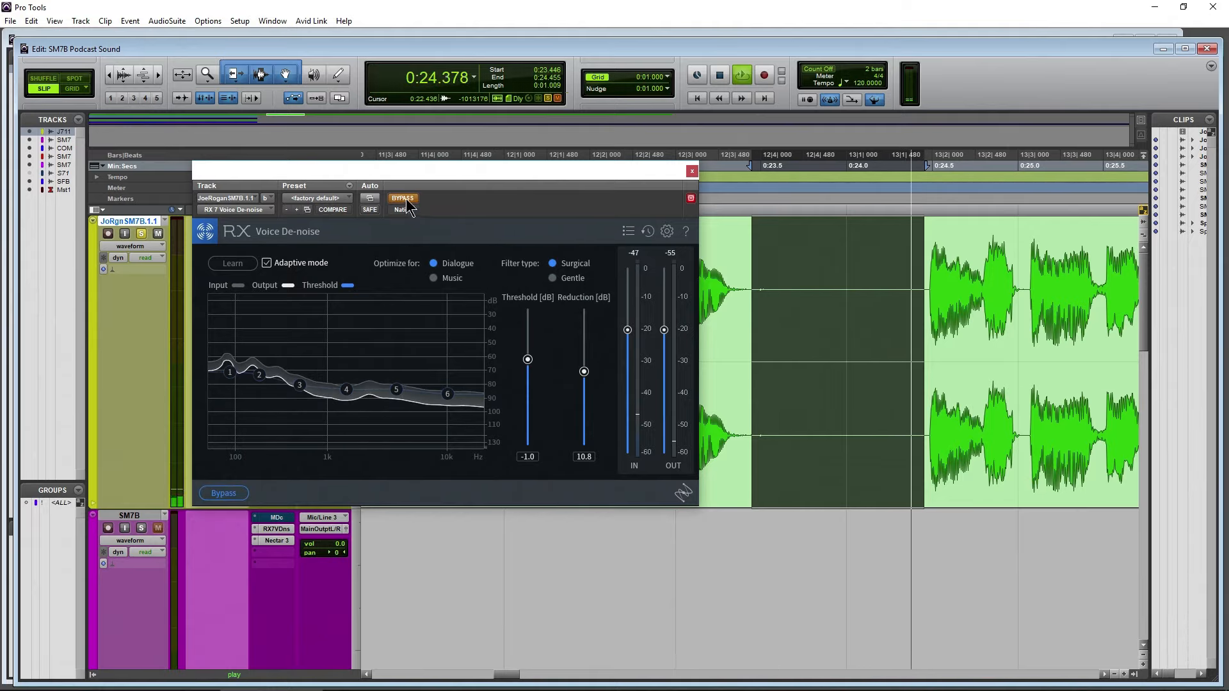
pyautogui.click(403, 198)
# Raise the reference's Voice De-noise to Threshold 0.9 dB and Reduction 13.3 dB, and compare the gap with and without it
pyautogui.moveTo(584, 371); pyautogui.dragTo(585, 360)
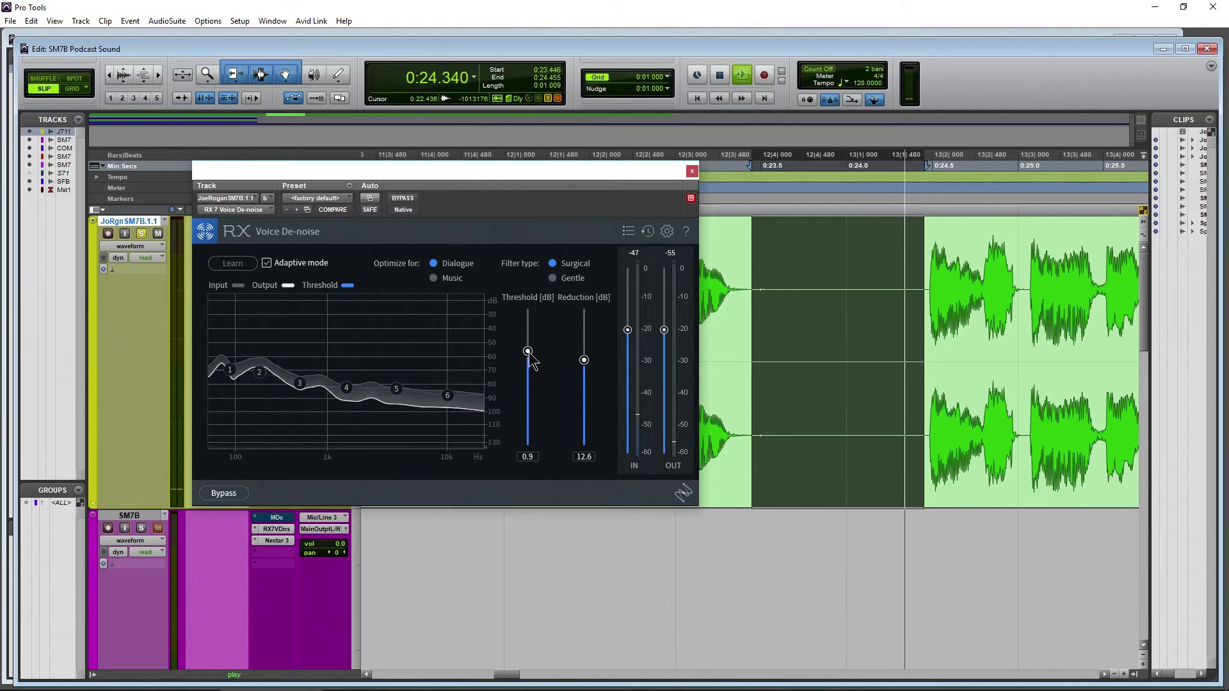
pyautogui.moveTo(583, 364); pyautogui.dragTo(583, 358)
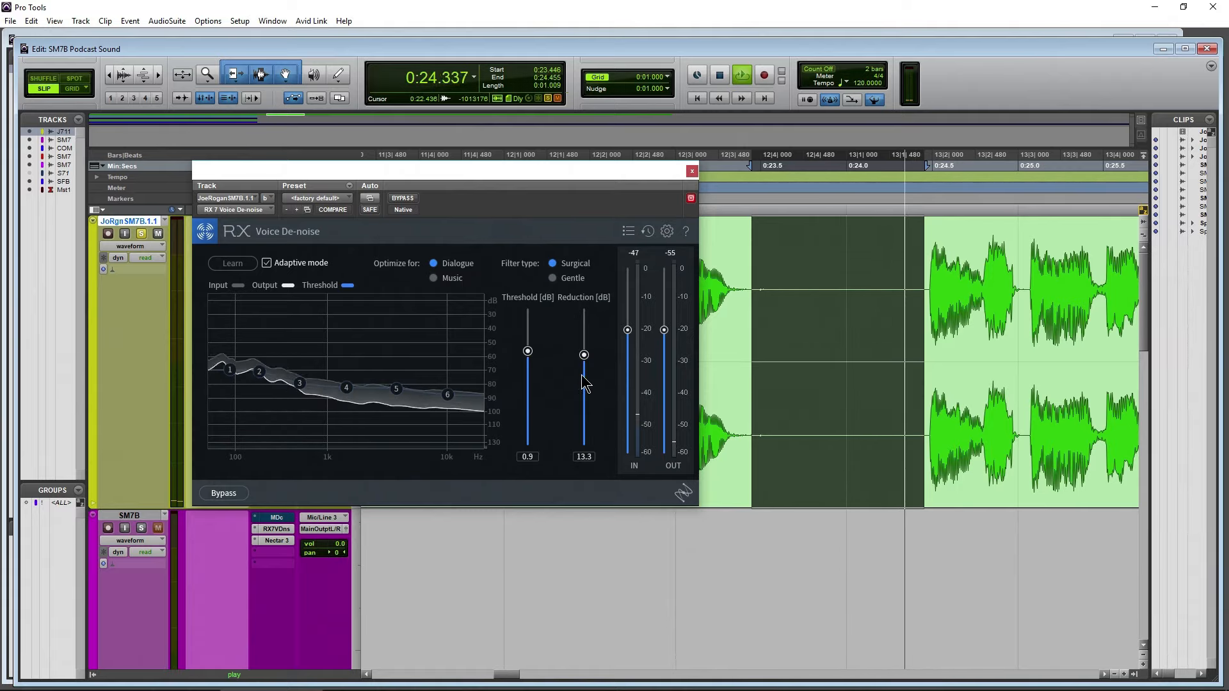
pyautogui.click(405, 200)
pyautogui.click(404, 198)
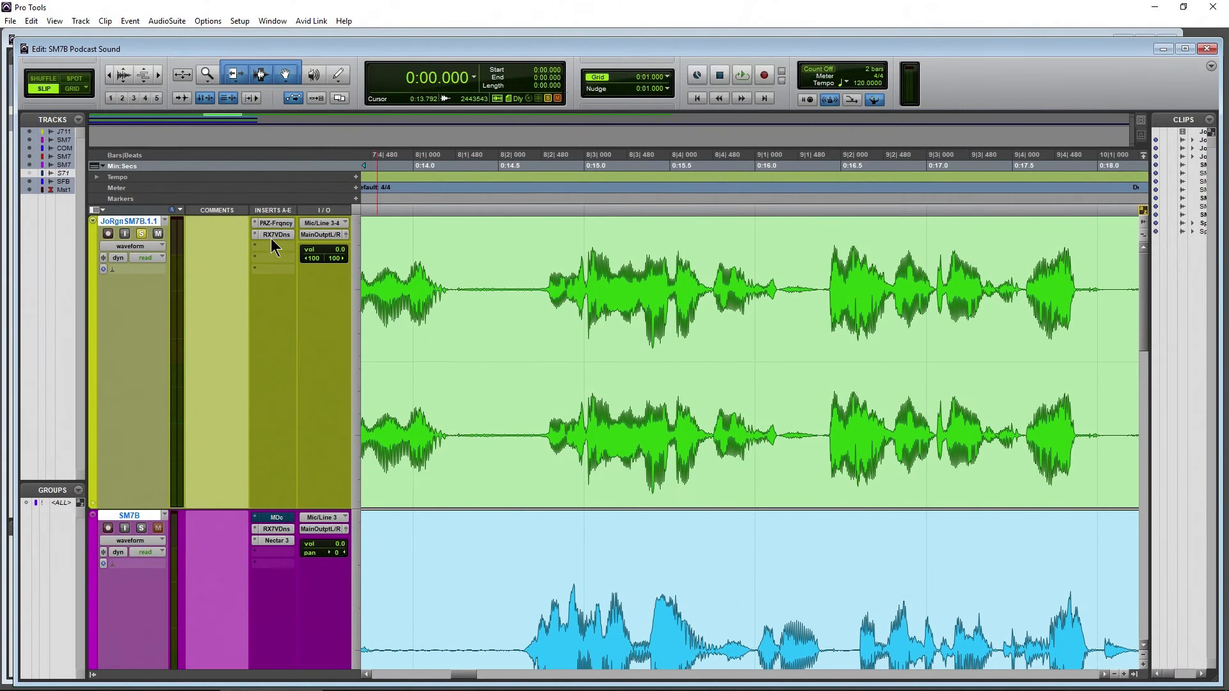
# Remove Voice De-noise from the Joe Rogan reference track and insert the stereo Waves WNS noise suppressor instead
pyautogui.click(255, 236)
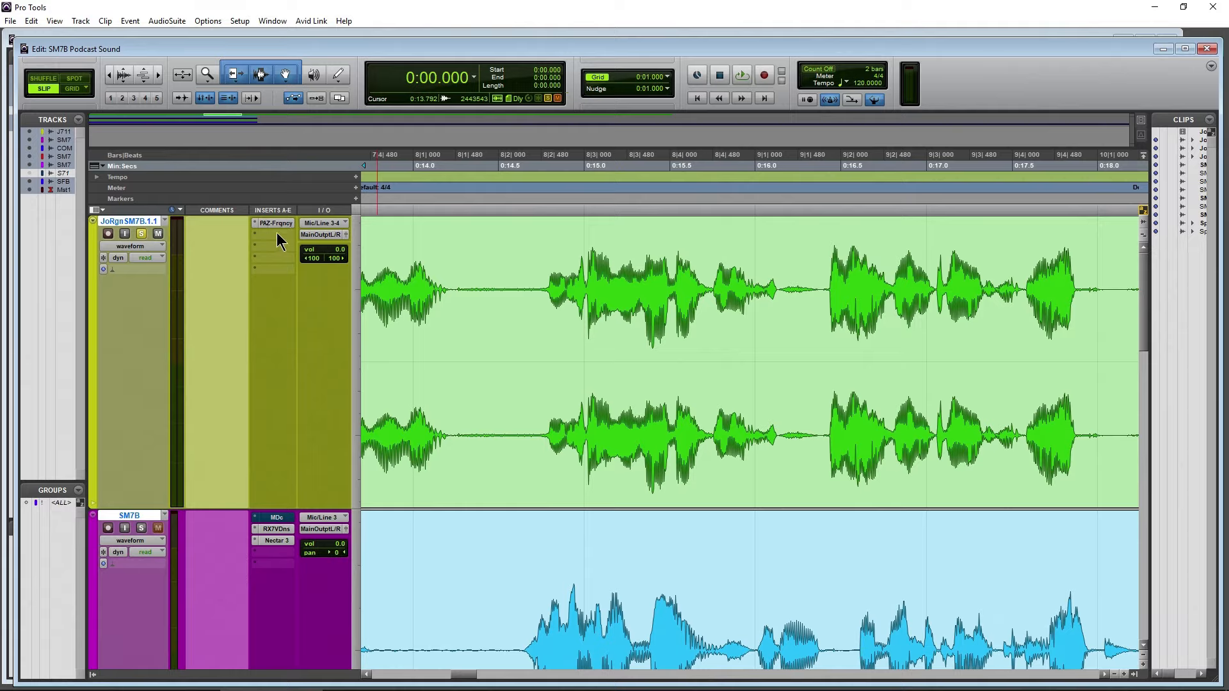
pyautogui.click(277, 234)
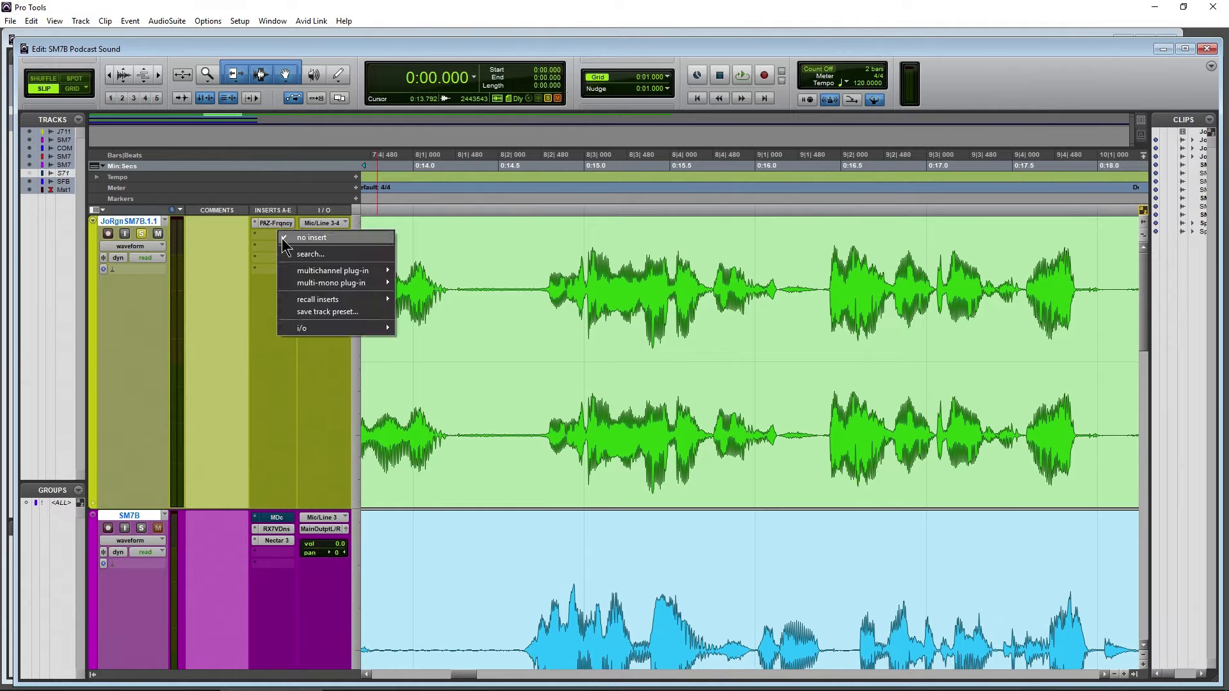
pyautogui.moveTo(326, 275)
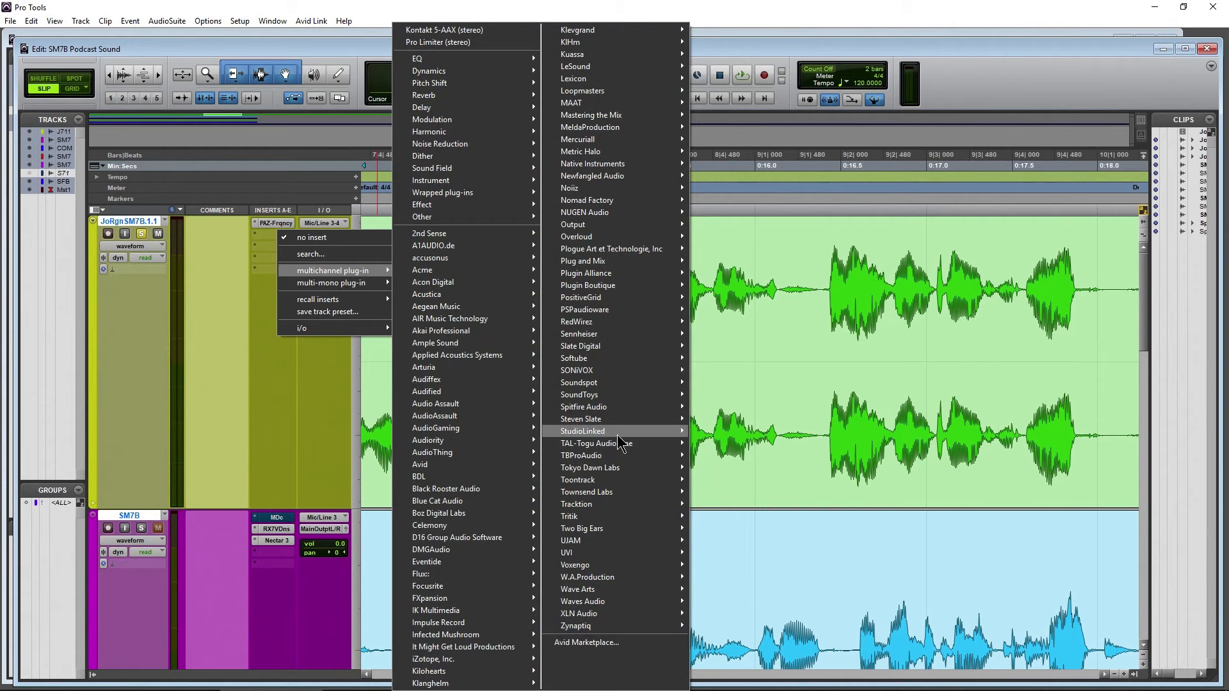
pyautogui.moveTo(628, 607)
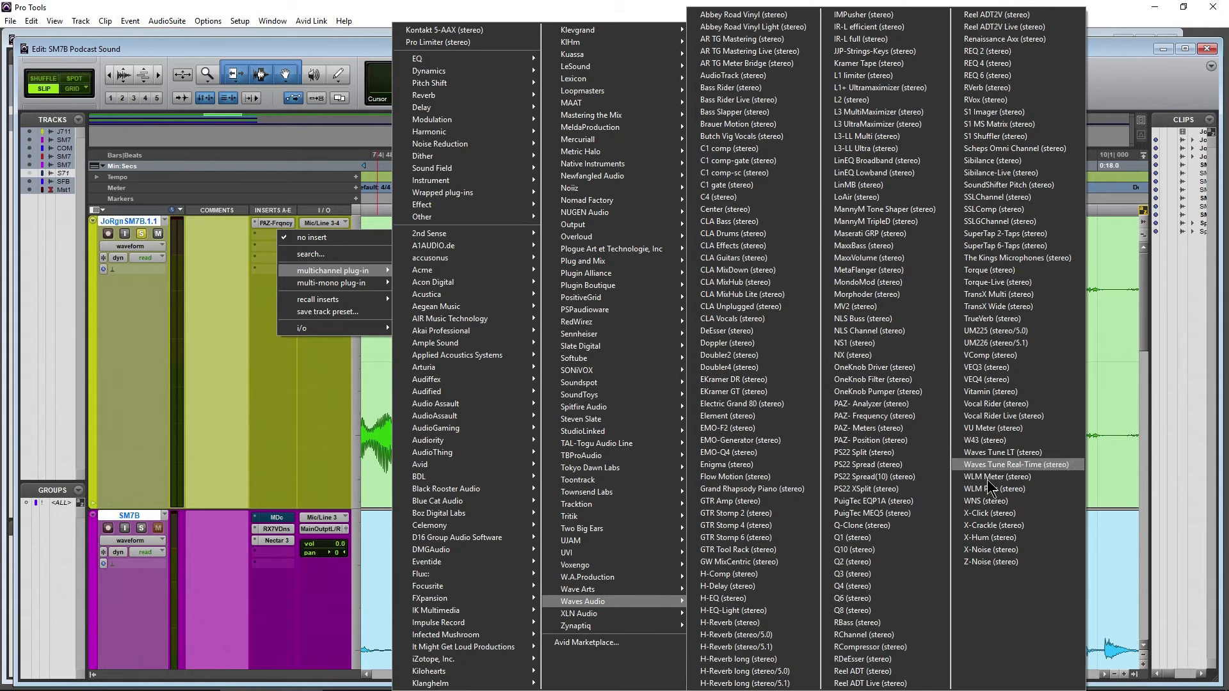
pyautogui.click(1002, 501)
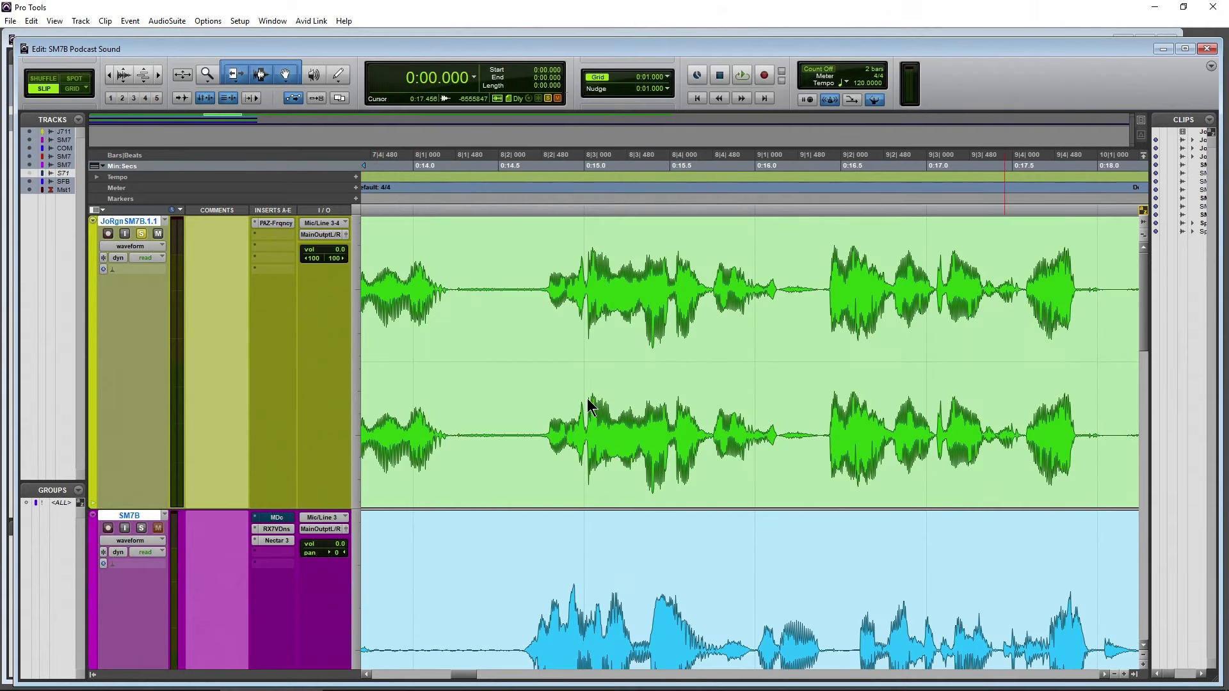
pyautogui.moveTo(783, 192); pyautogui.dragTo(817, 170)
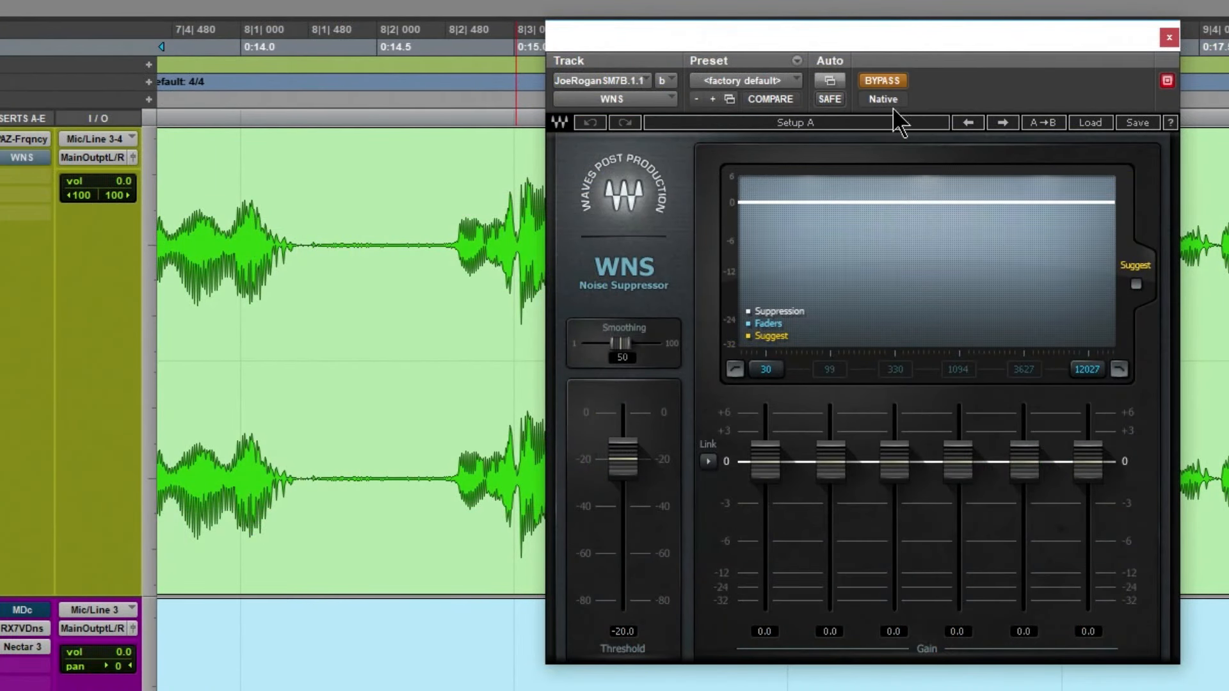
# Play the reference from the session start, apply the band gains WNS suggests, and audition it with the bypass off
pyautogui.press('Return')
pyautogui.press('space')
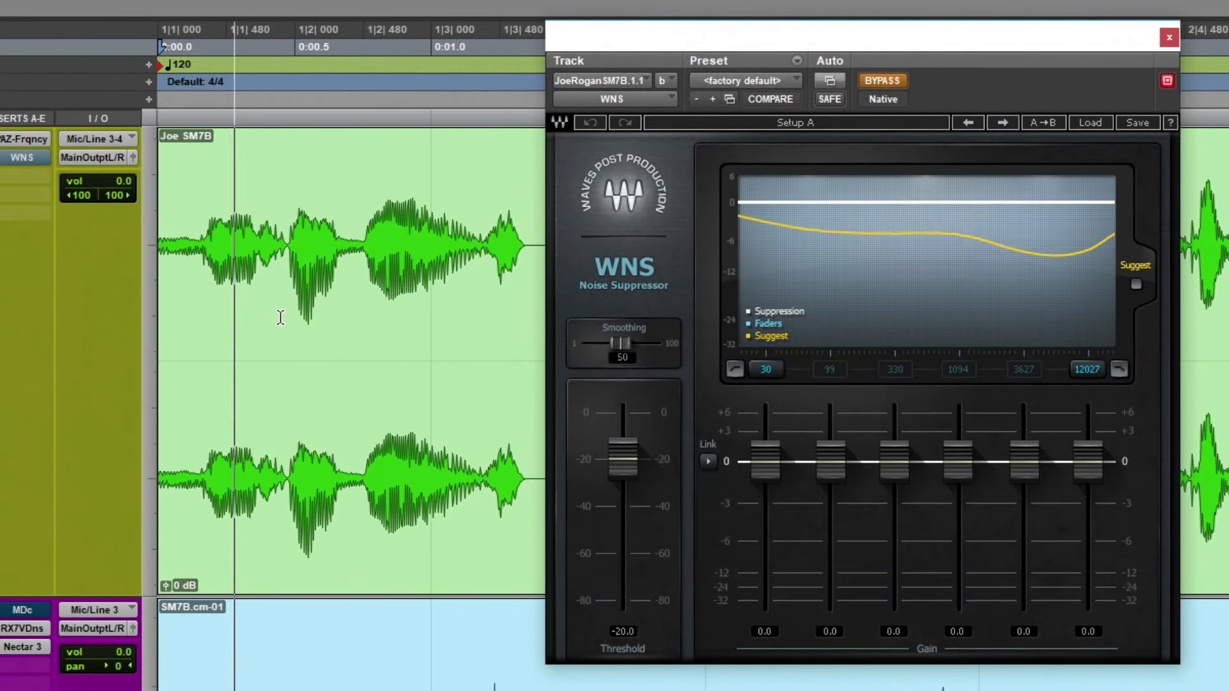
pyautogui.click(1136, 284)
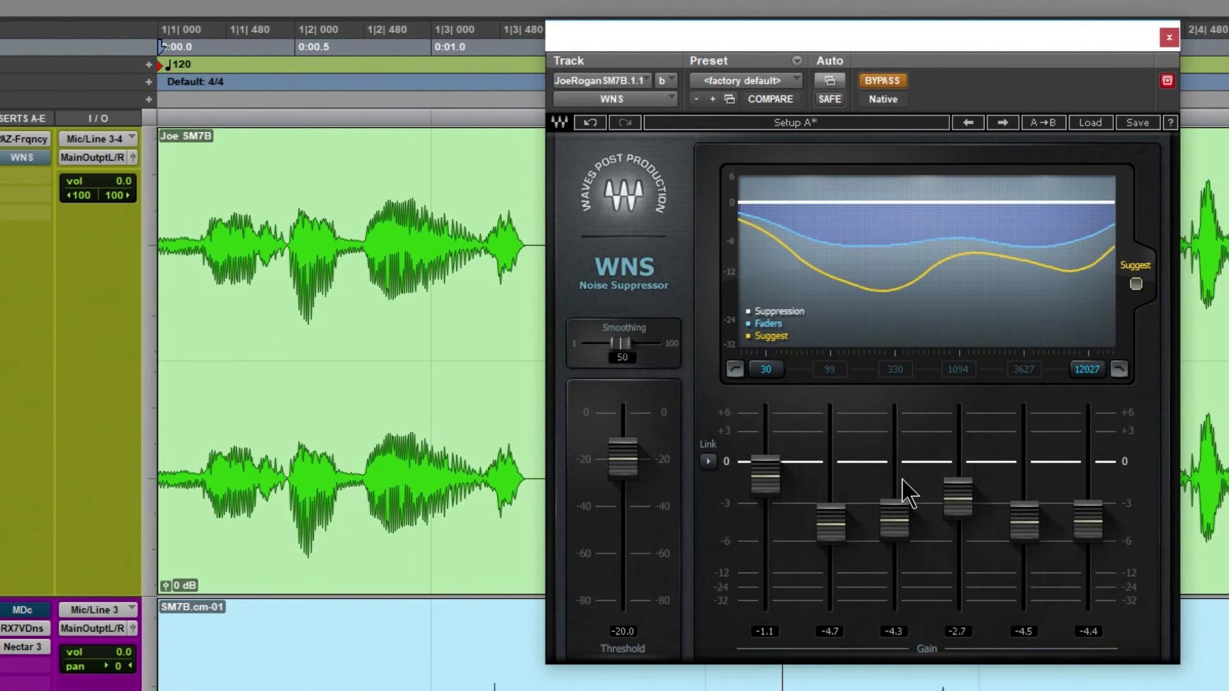
pyautogui.click(889, 81)
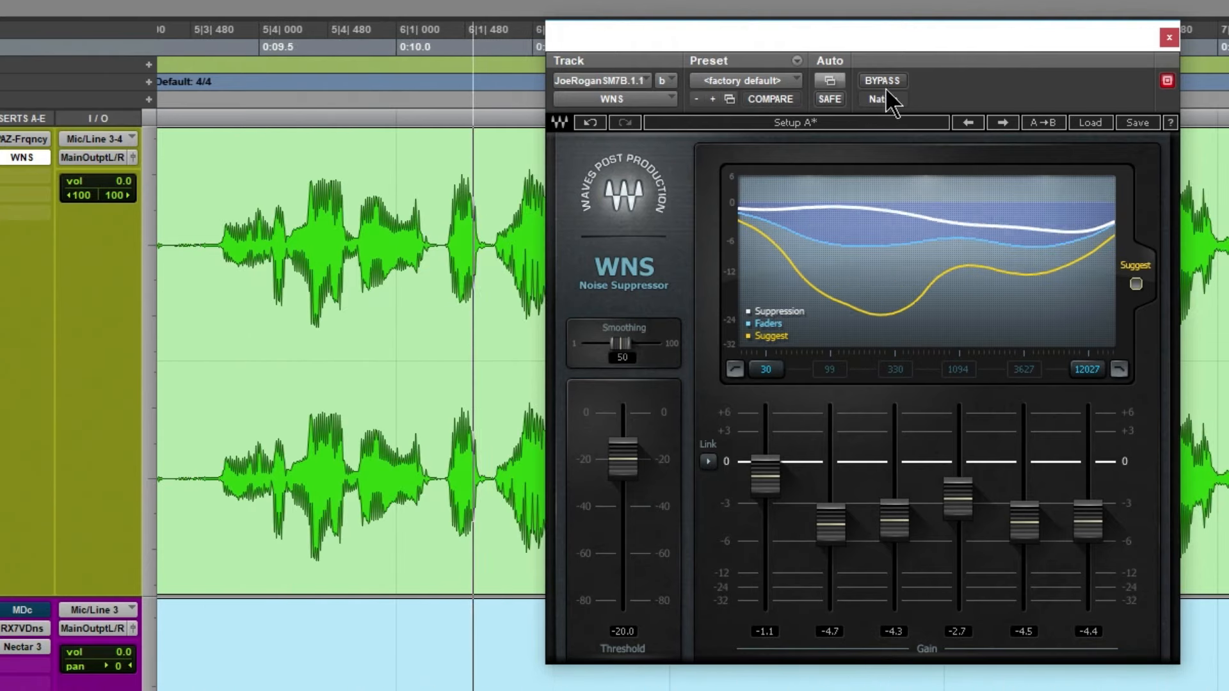
pyautogui.press('space')
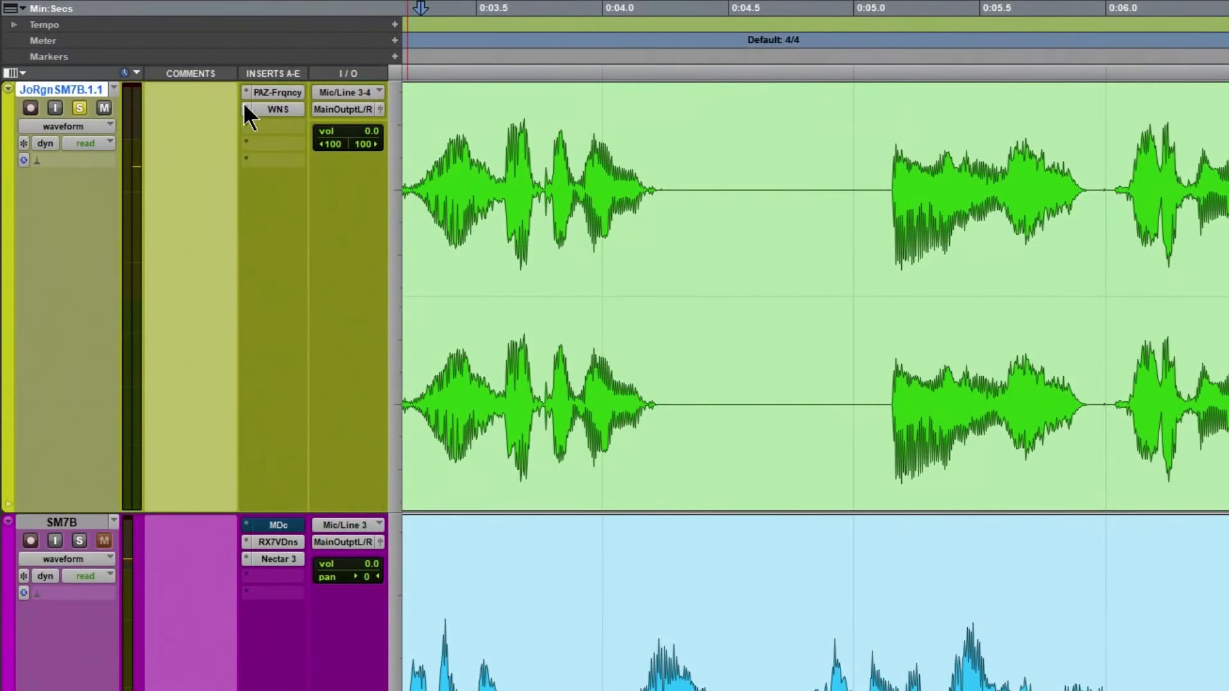
# Replace WNS on the Joe Rogan reference track with the stereo Waves NS1 noise suppressor
pyautogui.click(245, 112)
pyautogui.moveTo(273, 167)
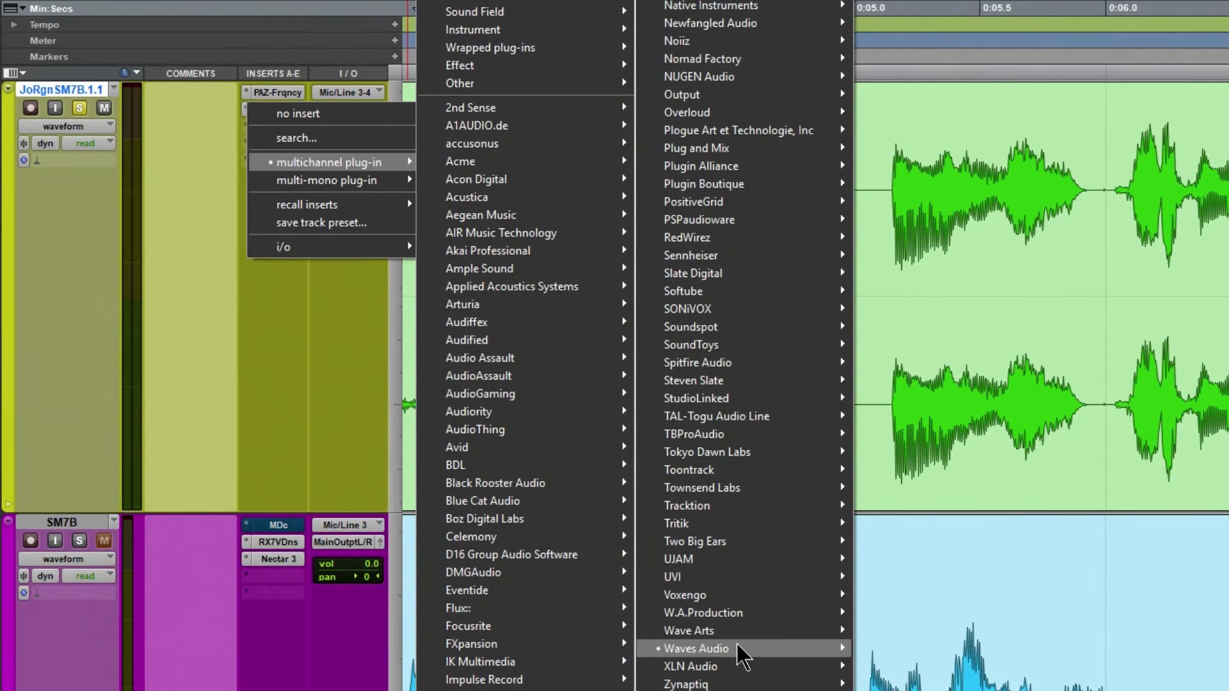
pyautogui.moveTo(743, 650)
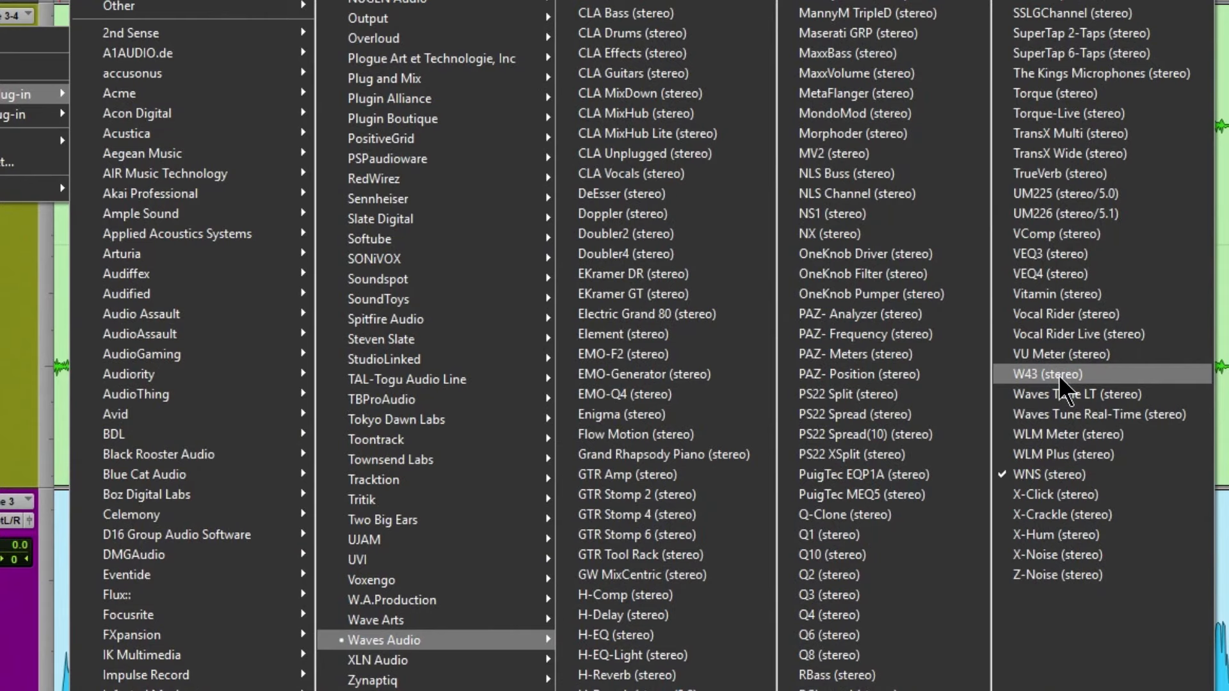
pyautogui.click(846, 215)
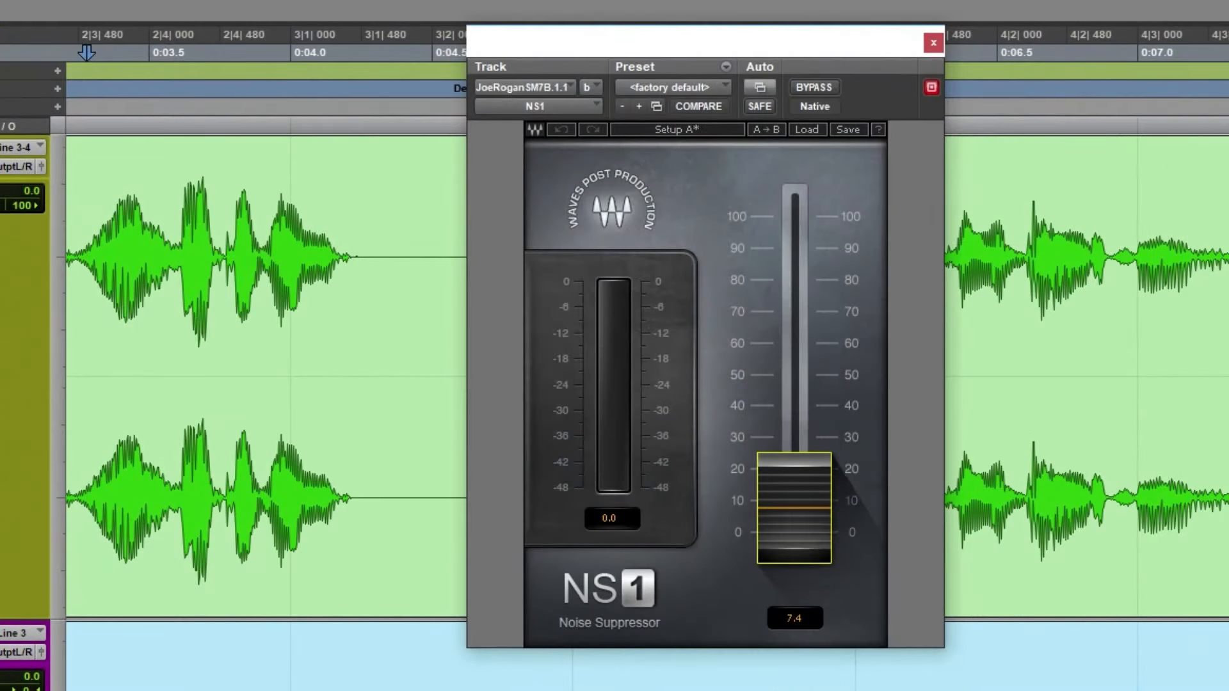
# Raise NS1's suppression to 37.1, play the reference from the session start, and lower the suppression to 25.5
pyautogui.moveTo(794, 509); pyautogui.dragTo(794, 415)
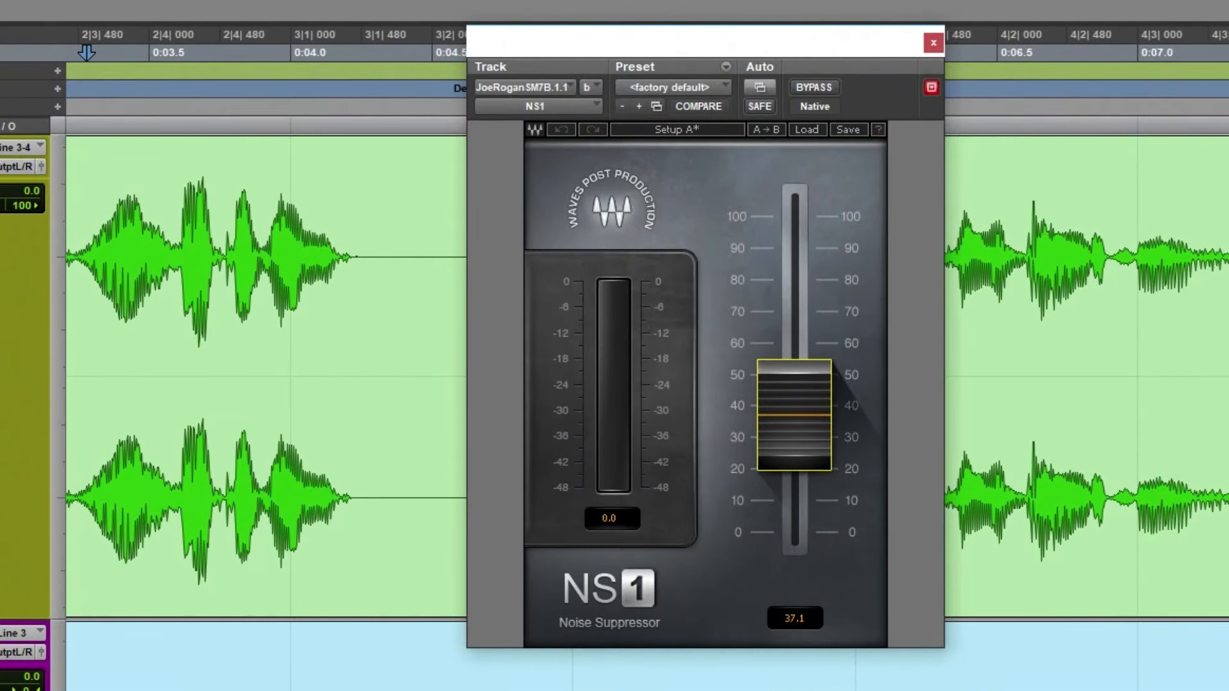
pyautogui.moveTo(678, 48); pyautogui.dragTo(692, 51)
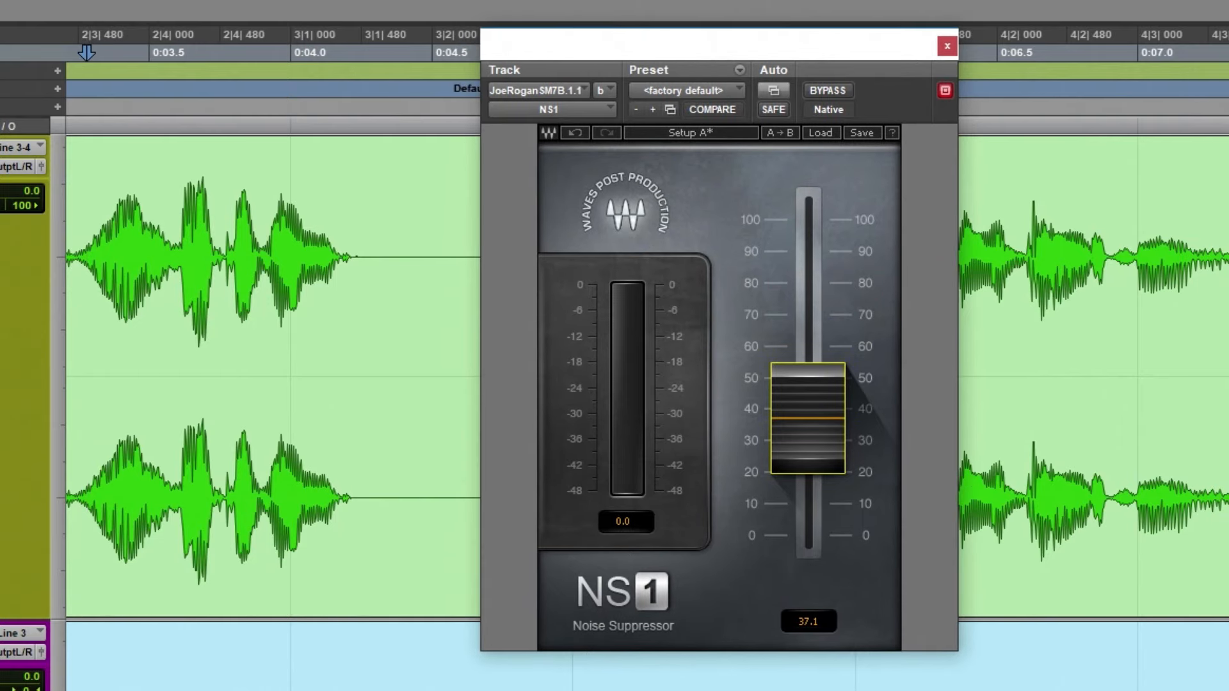
pyautogui.press('space')
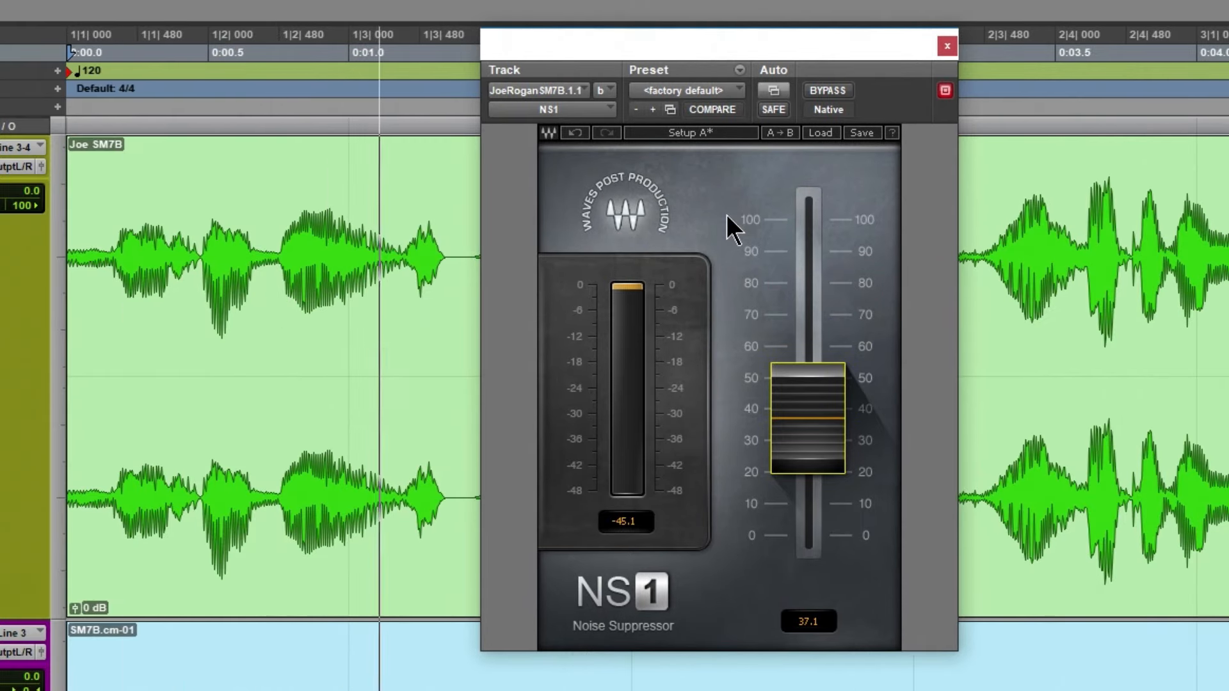
pyautogui.moveTo(817, 378); pyautogui.dragTo(816, 414)
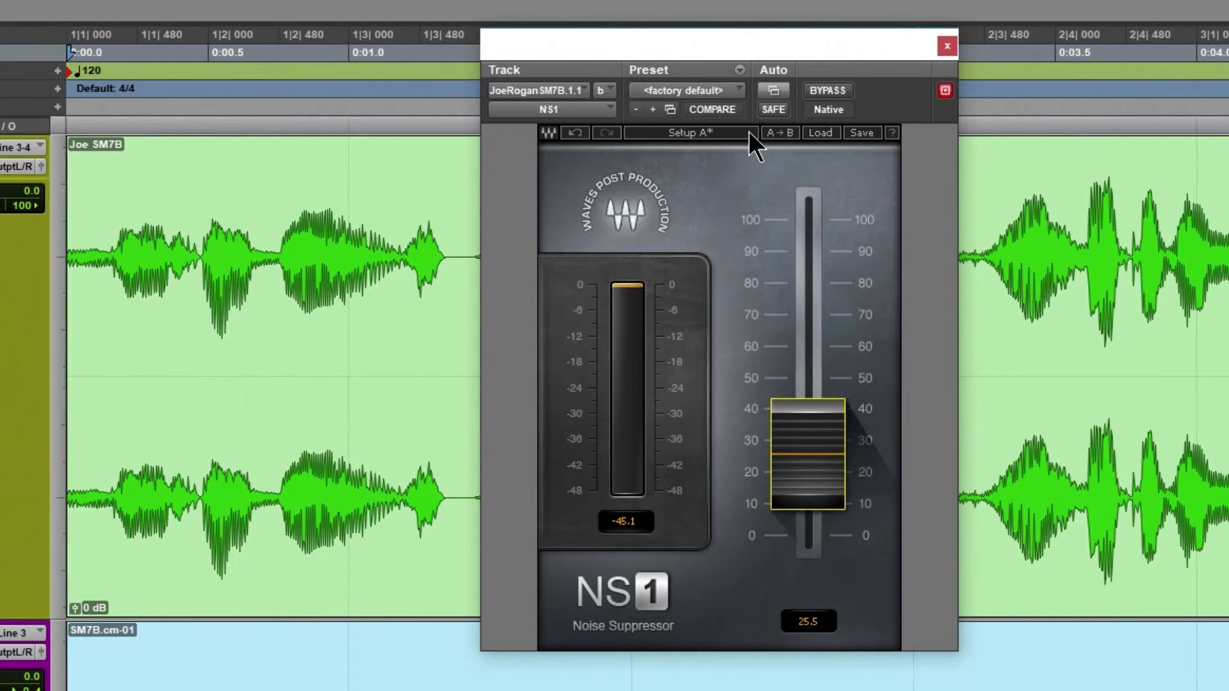
# Replay the reference from just before 0:04.0 and compare its sound with NS1 bypassed and active
pyautogui.click(828, 90)
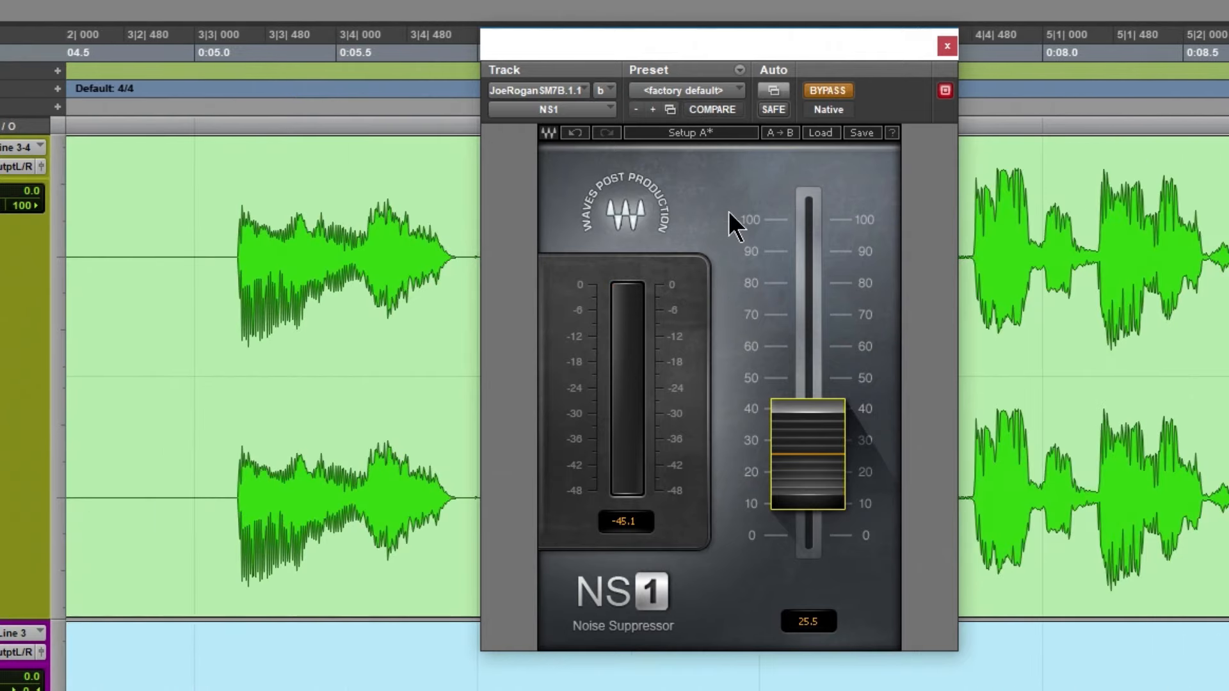
pyautogui.hscroll(-3, 251, 390)
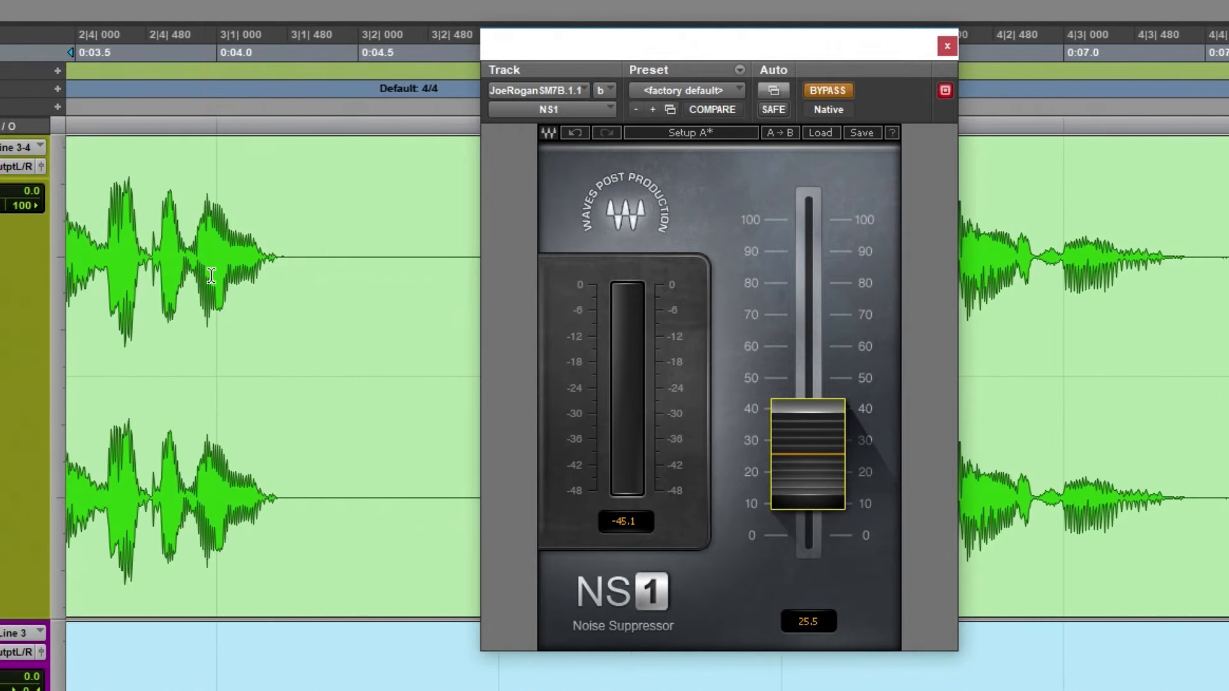
pyautogui.click(170, 239)
pyautogui.press('space')
pyautogui.click(839, 89)
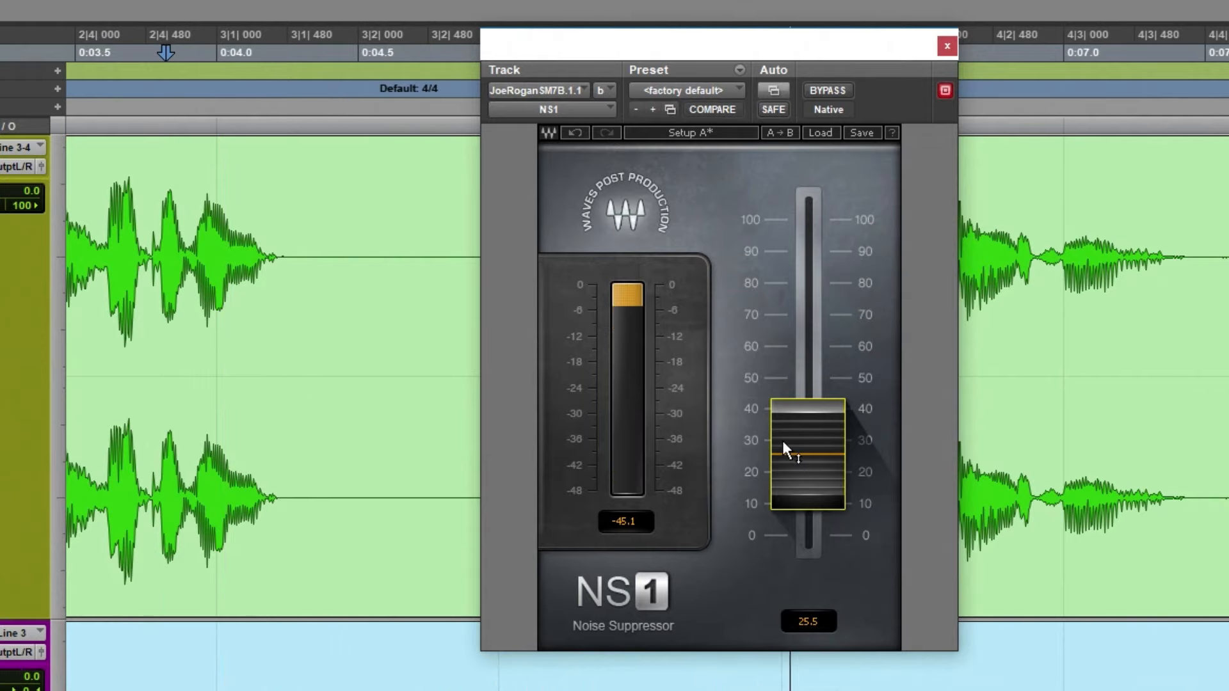
# Lower NS1's suppression to 21.3, compare the reference with NS1 bypassed and active, and close the plug-in
pyautogui.moveTo(792, 448); pyautogui.dragTo(792, 463)
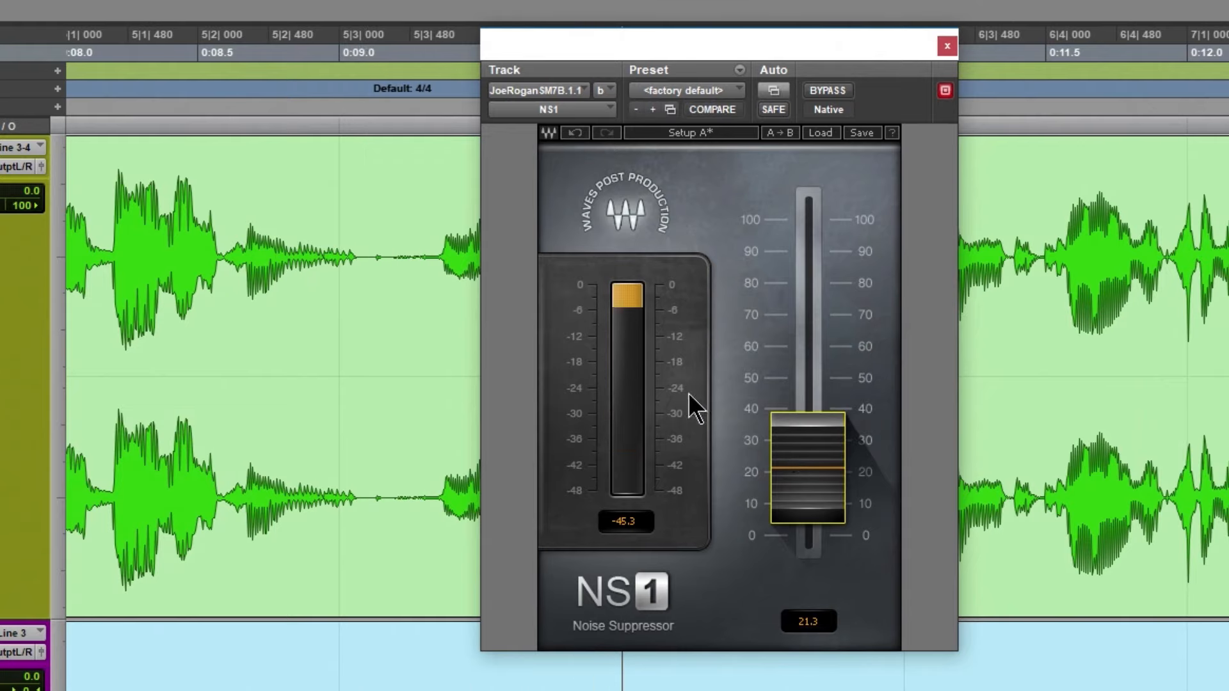
pyautogui.click(825, 92)
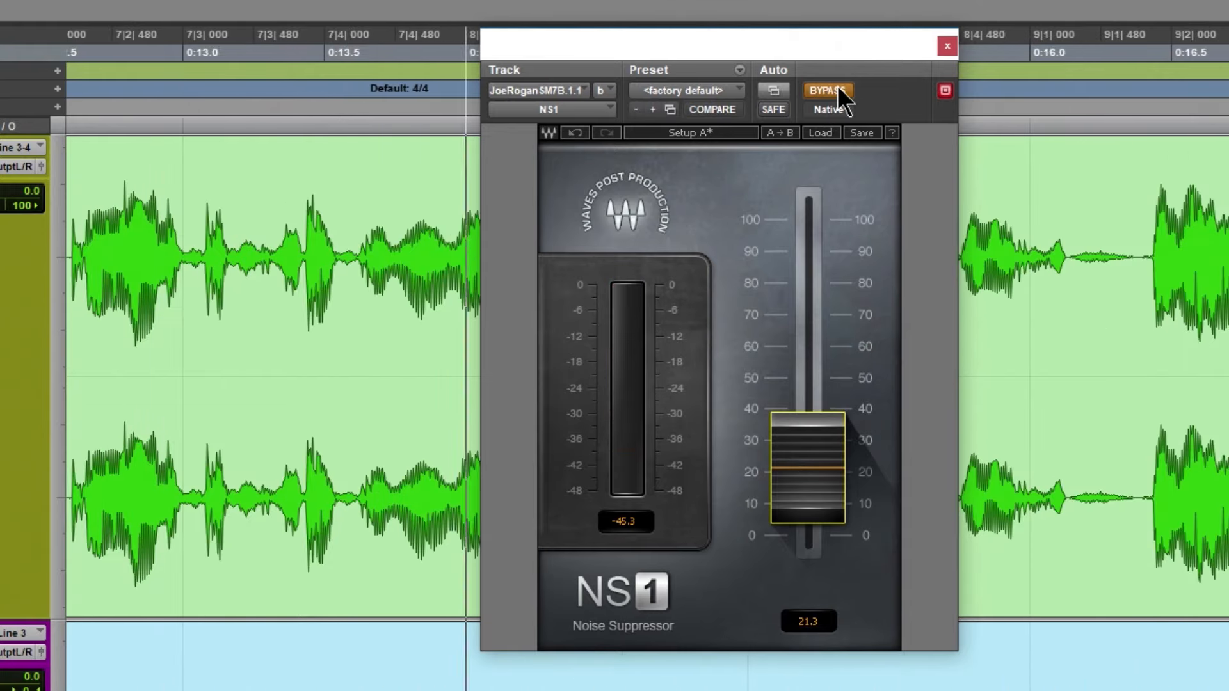
pyautogui.click(836, 90)
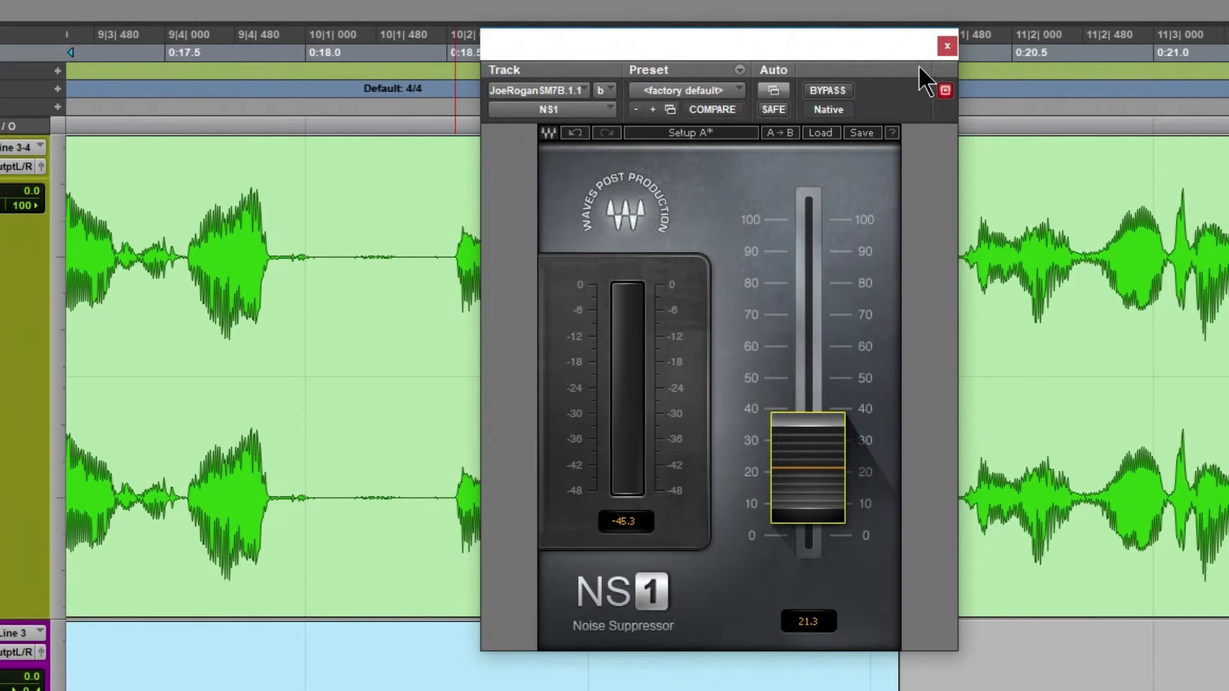
pyautogui.click(946, 46)
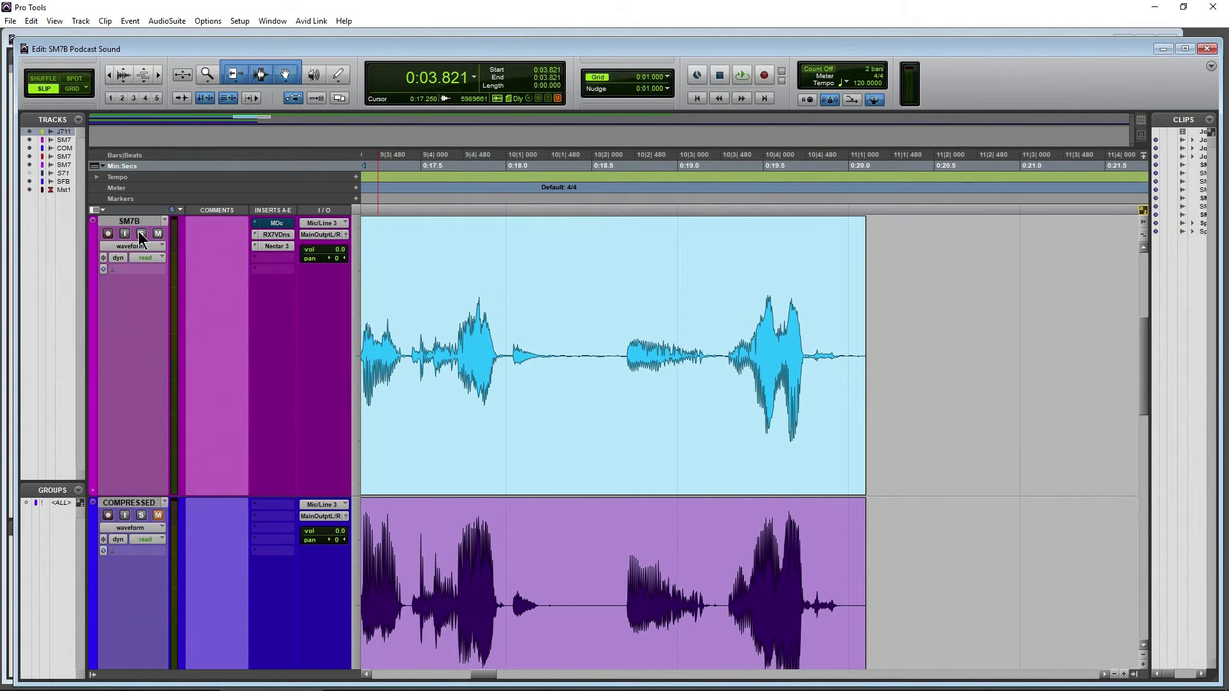
# Solo the SM7B track, look over its Voice De-noise and Nectar 3 settings, and play it from the session start
pyautogui.click(694, 99)
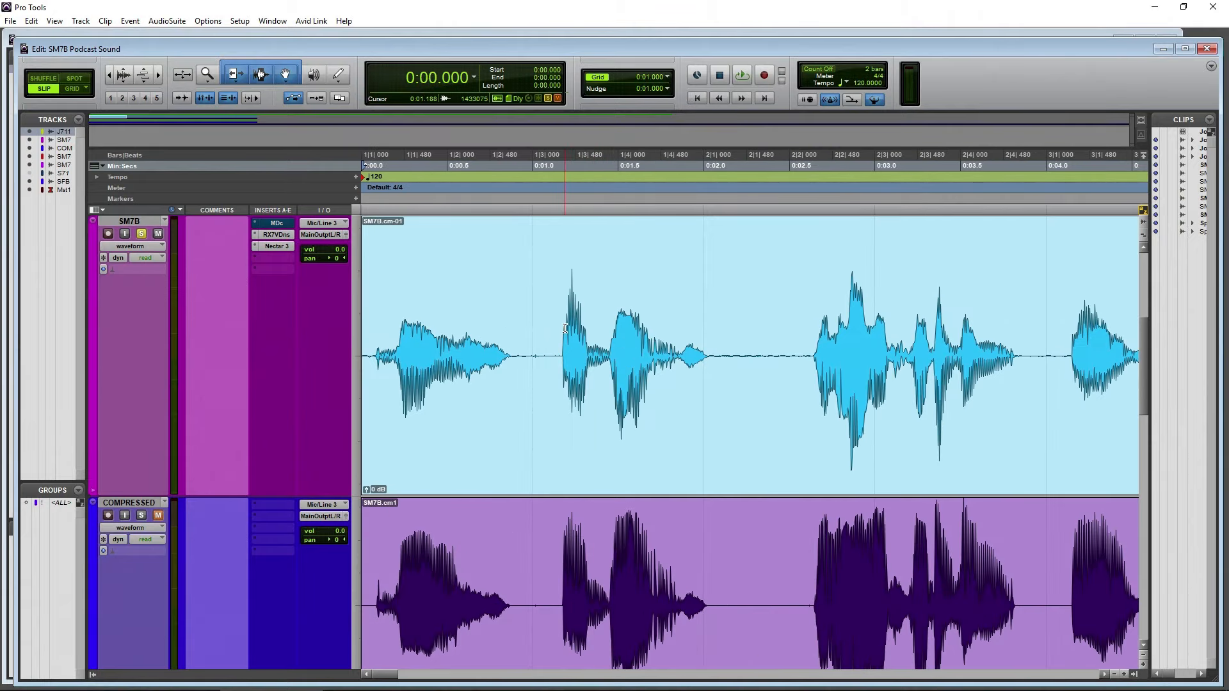
pyautogui.click(278, 235)
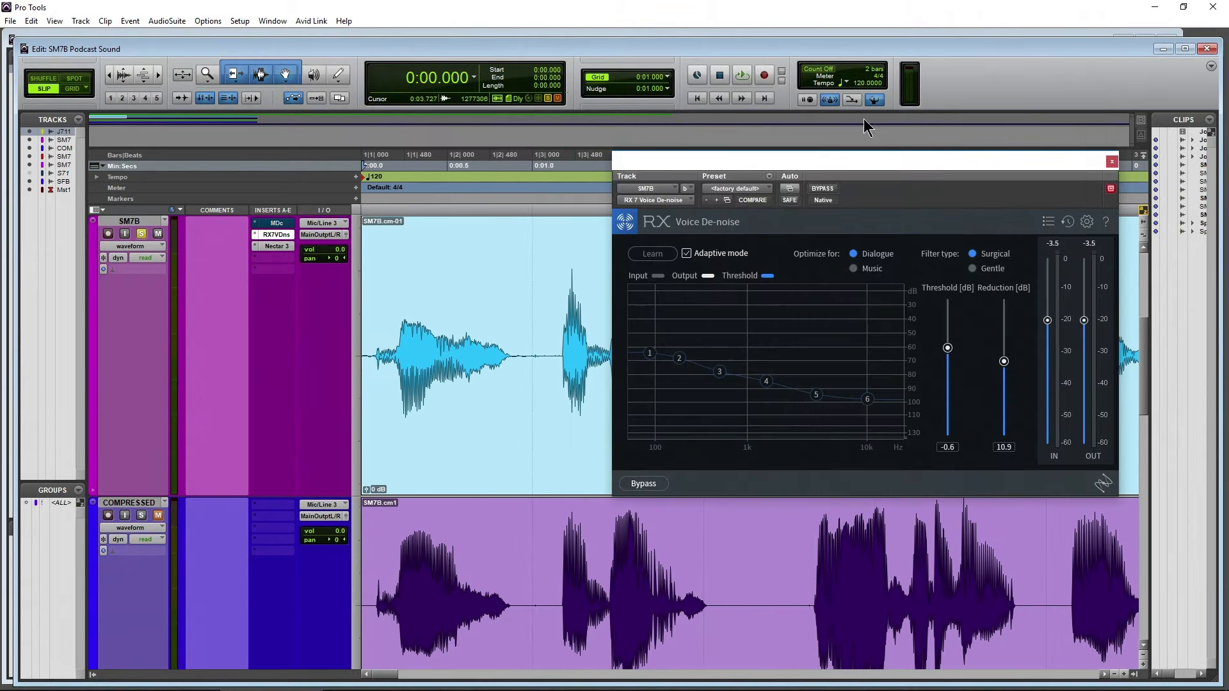
pyautogui.click(1112, 162)
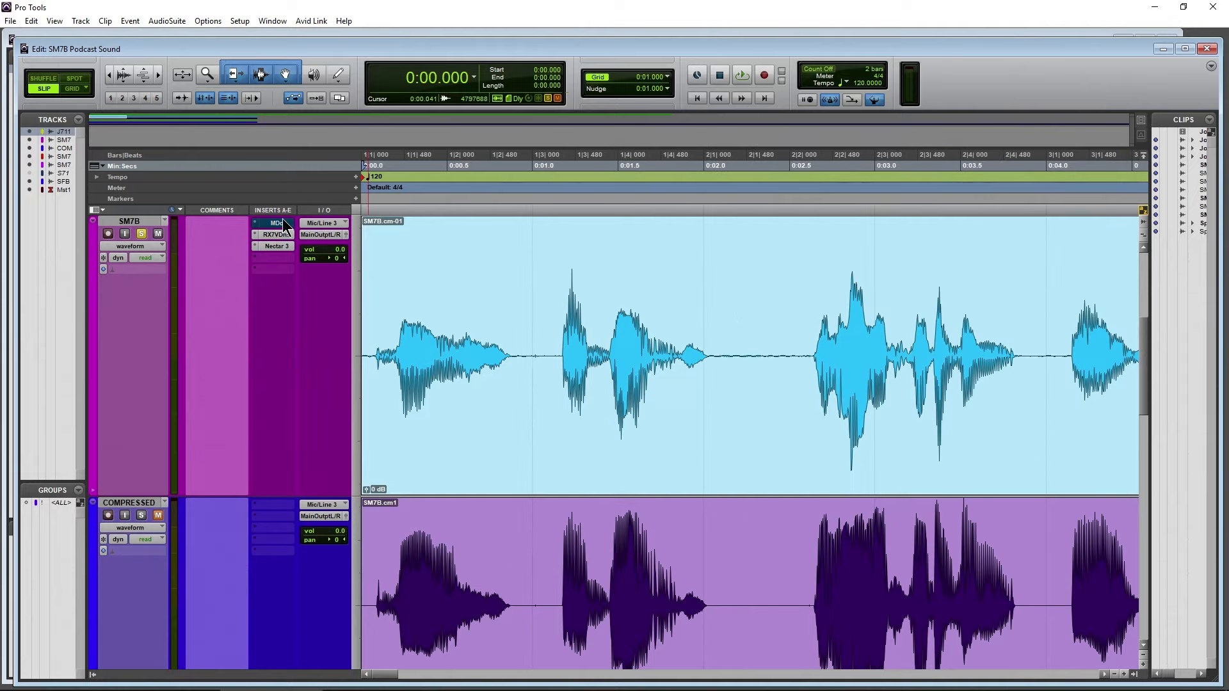
pyautogui.click(263, 244)
pyautogui.moveTo(876, 168); pyautogui.dragTo(556, 133)
pyautogui.click(964, 76)
pyautogui.press('space')
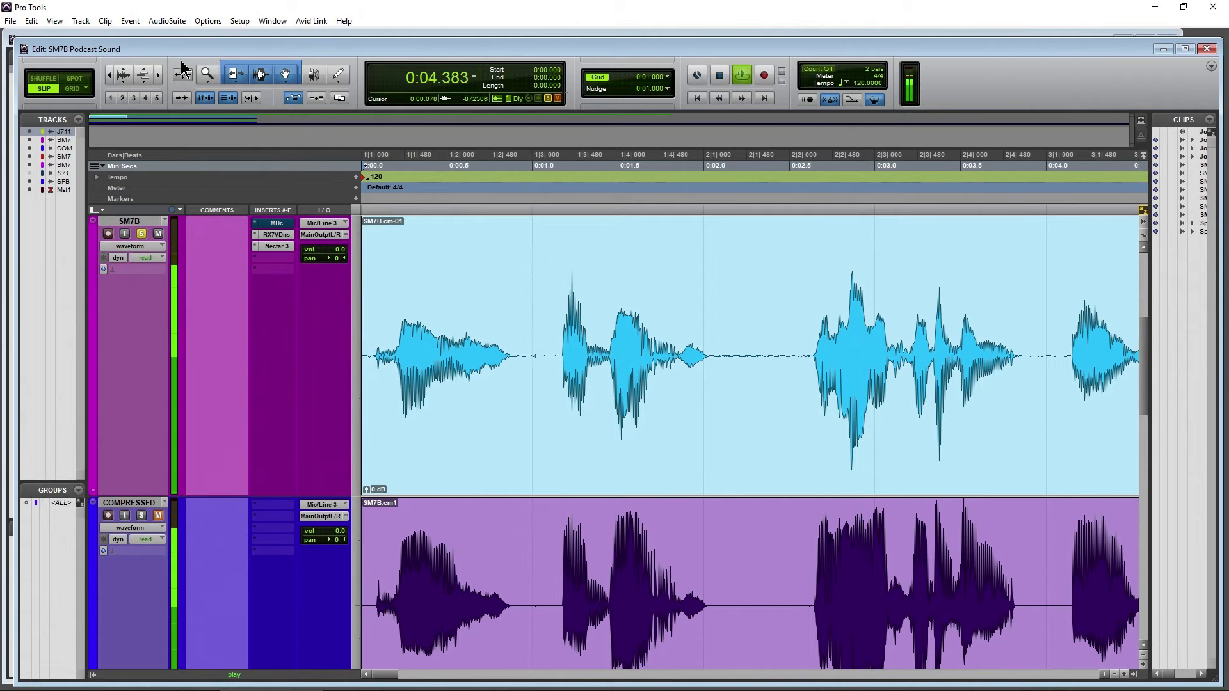
# Show the whole SM7B clip in the timeline and examine Nectar 3's EQ 1 and Compressor 1 modules during playback
pyautogui.moveTo(109, 76); pyautogui.dragTo(96, 75)
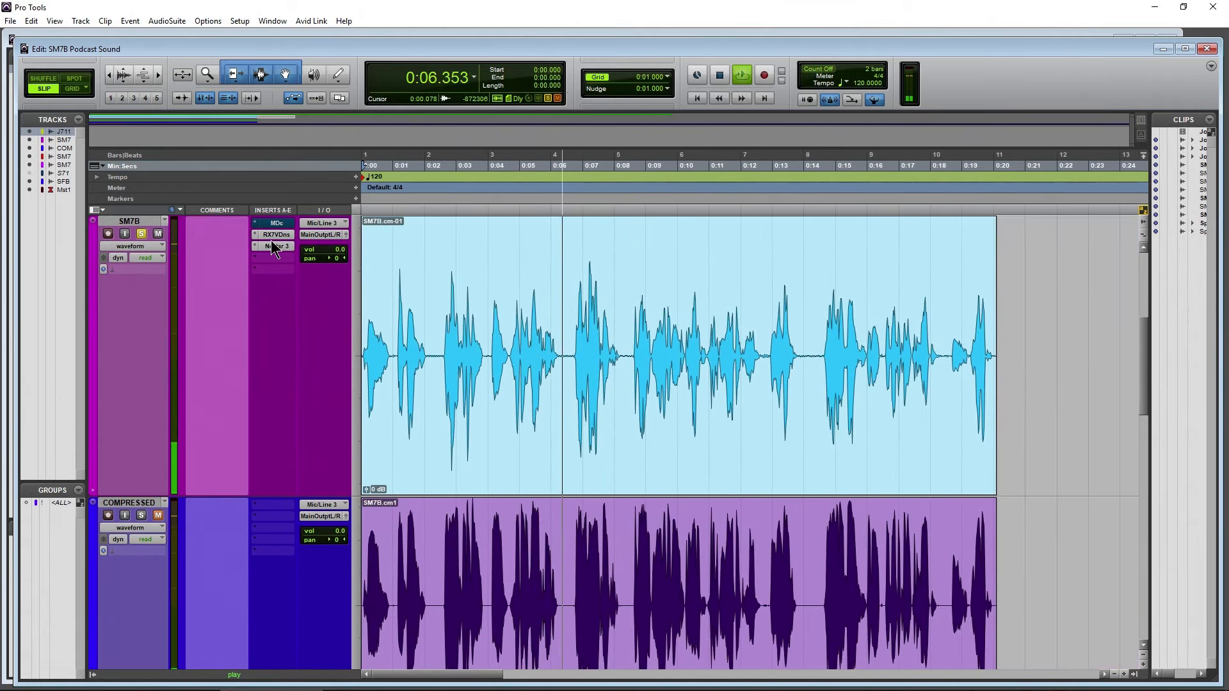
pyautogui.click(274, 246)
pyautogui.moveTo(610, 80); pyautogui.dragTo(638, 94)
pyautogui.click(718, 227)
pyautogui.click(800, 224)
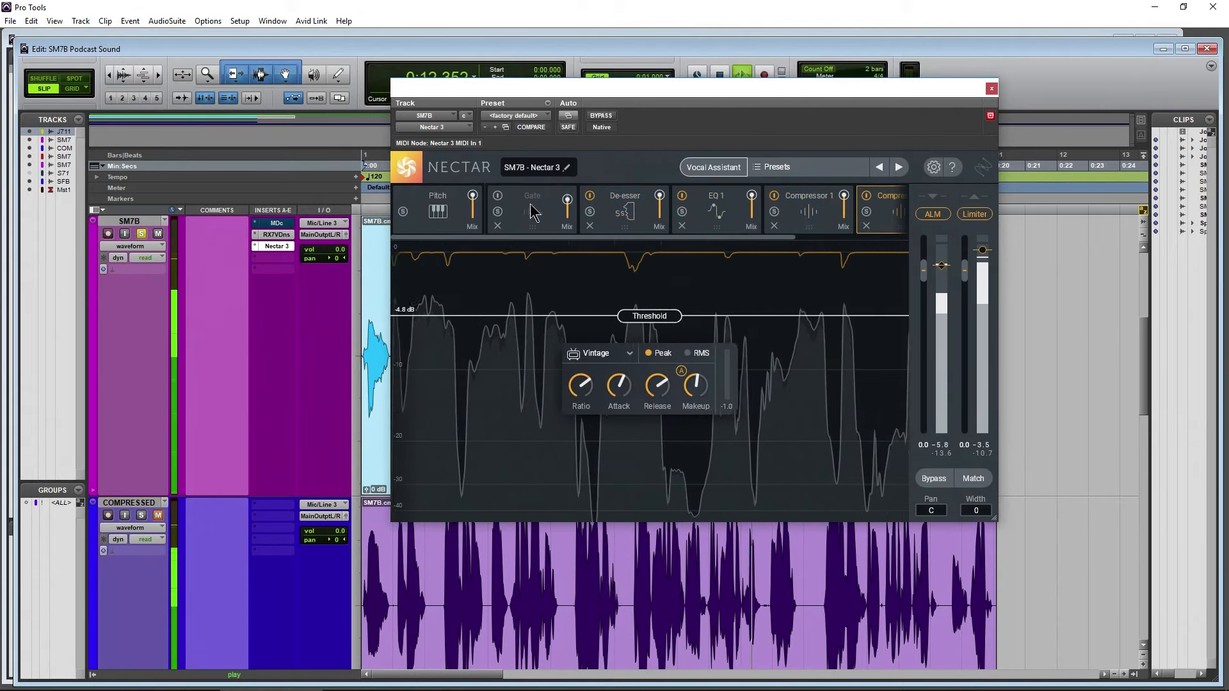
# Audition the SM7B track with Nectar 3's Gate module enabled, stop playback, and turn the gate off
pyautogui.click(519, 227)
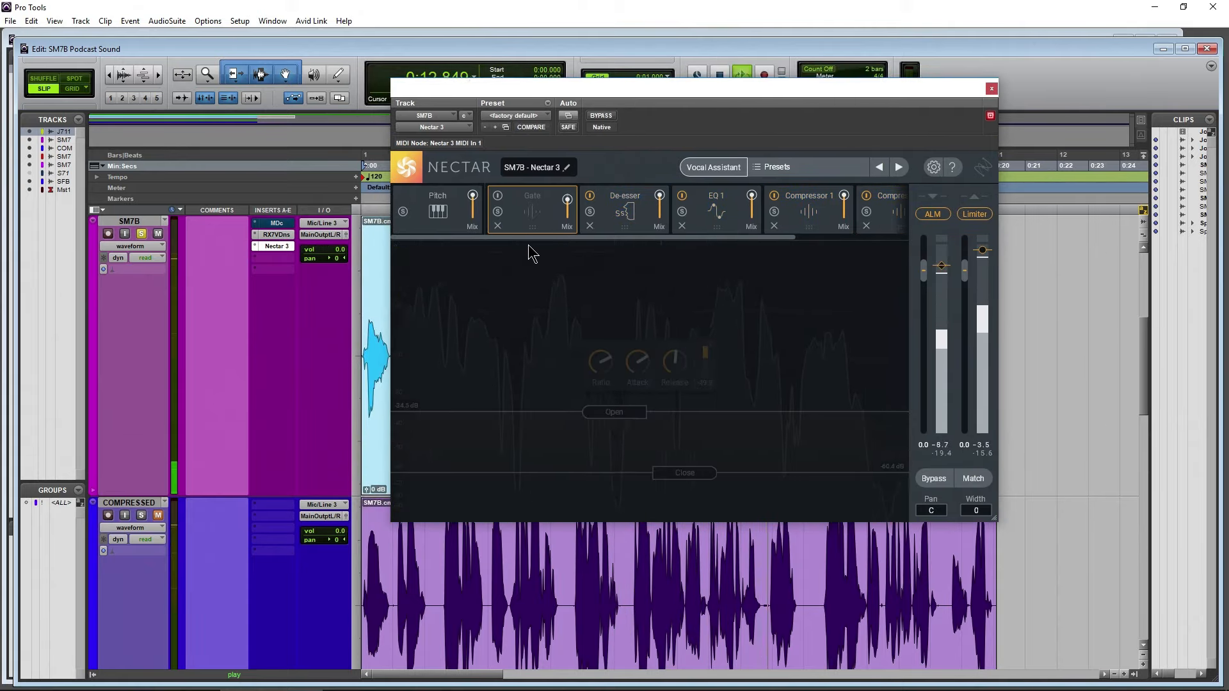
pyautogui.click(498, 197)
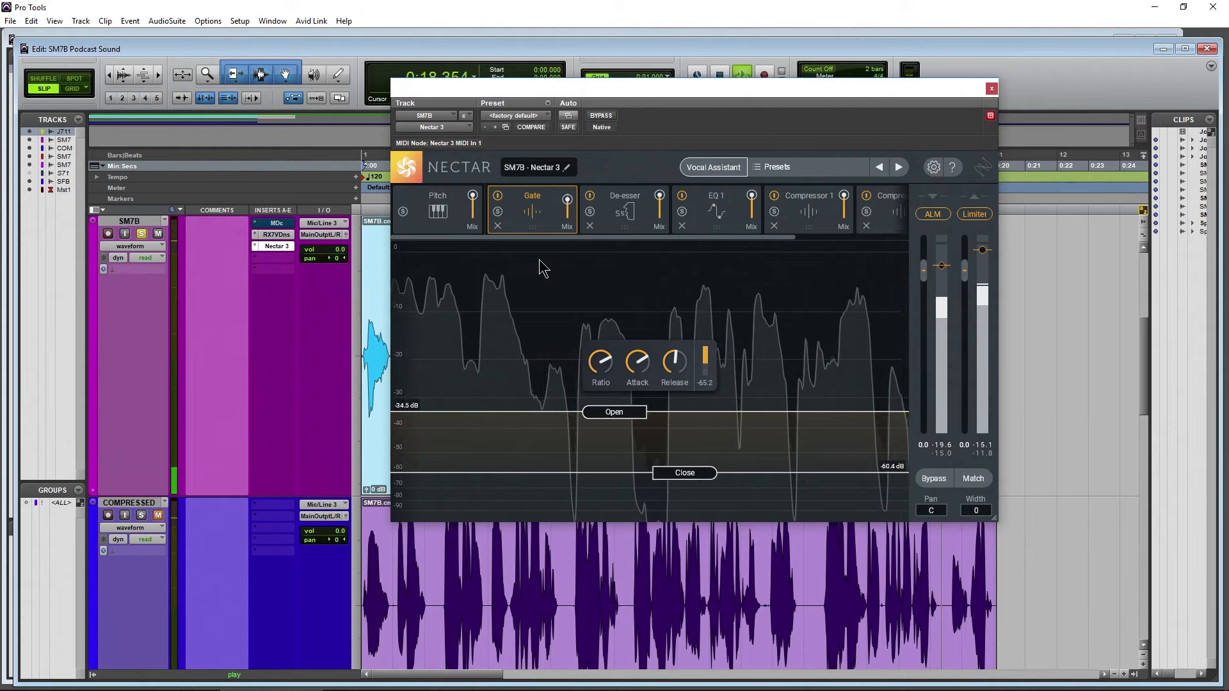
pyautogui.press('space')
pyautogui.click(498, 197)
pyautogui.moveTo(753, 92); pyautogui.dragTo(864, 128)
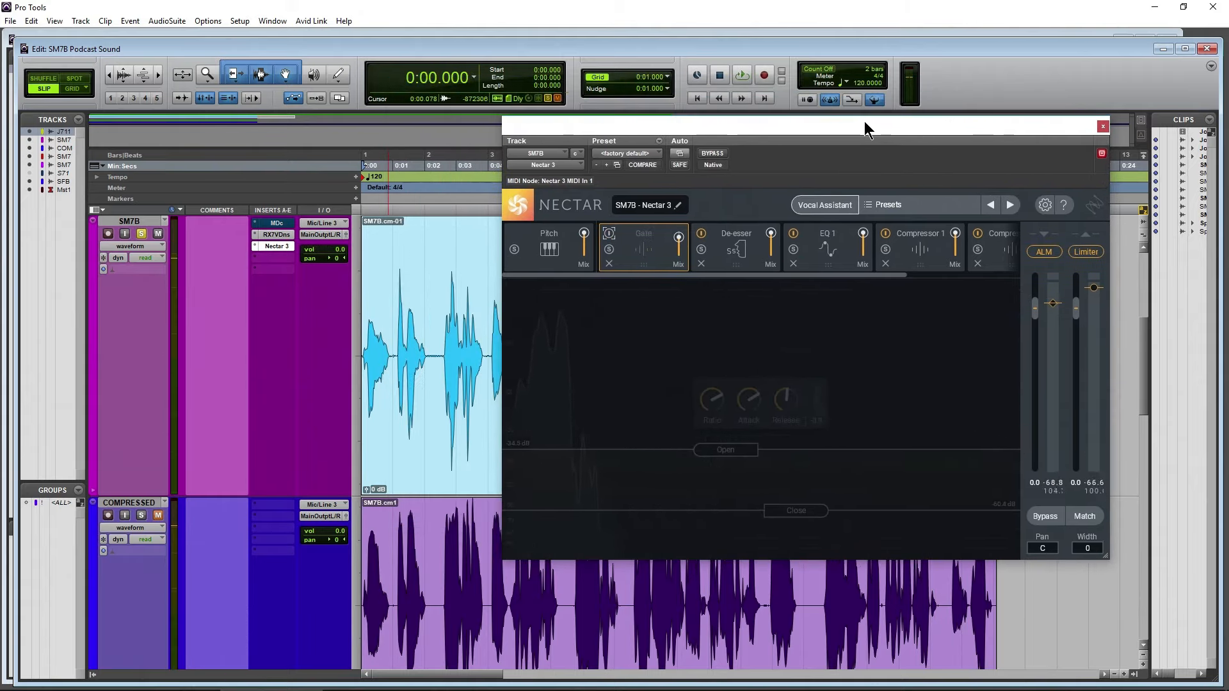
# Enable Nectar 3's gate, set its open threshold to -34.1 dB, switch the gate off again, and close Nectar 3
pyautogui.click(610, 235)
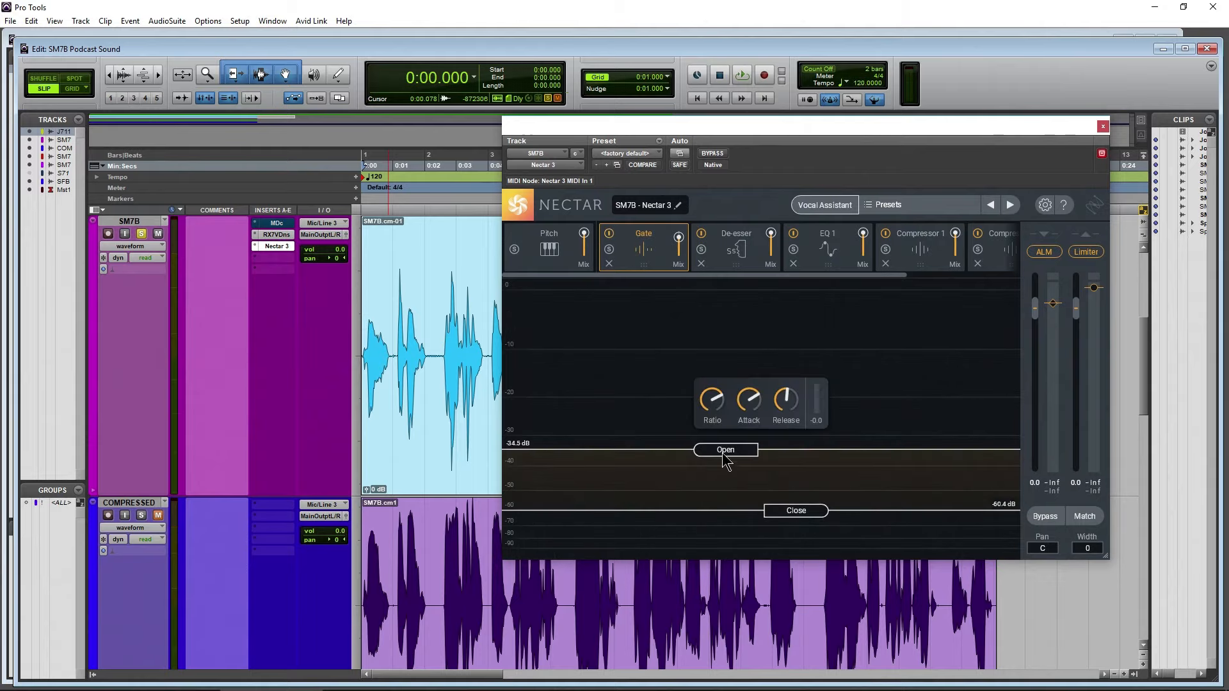
pyautogui.moveTo(722, 454); pyautogui.dragTo(722, 452)
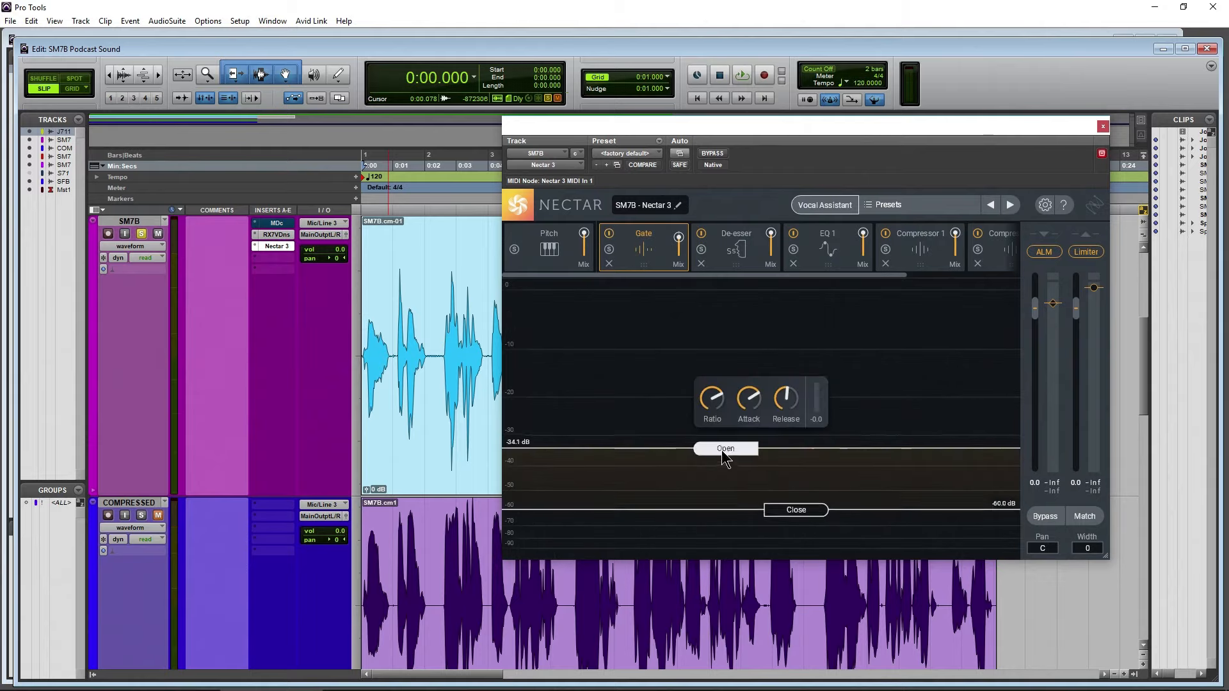
pyautogui.click(608, 235)
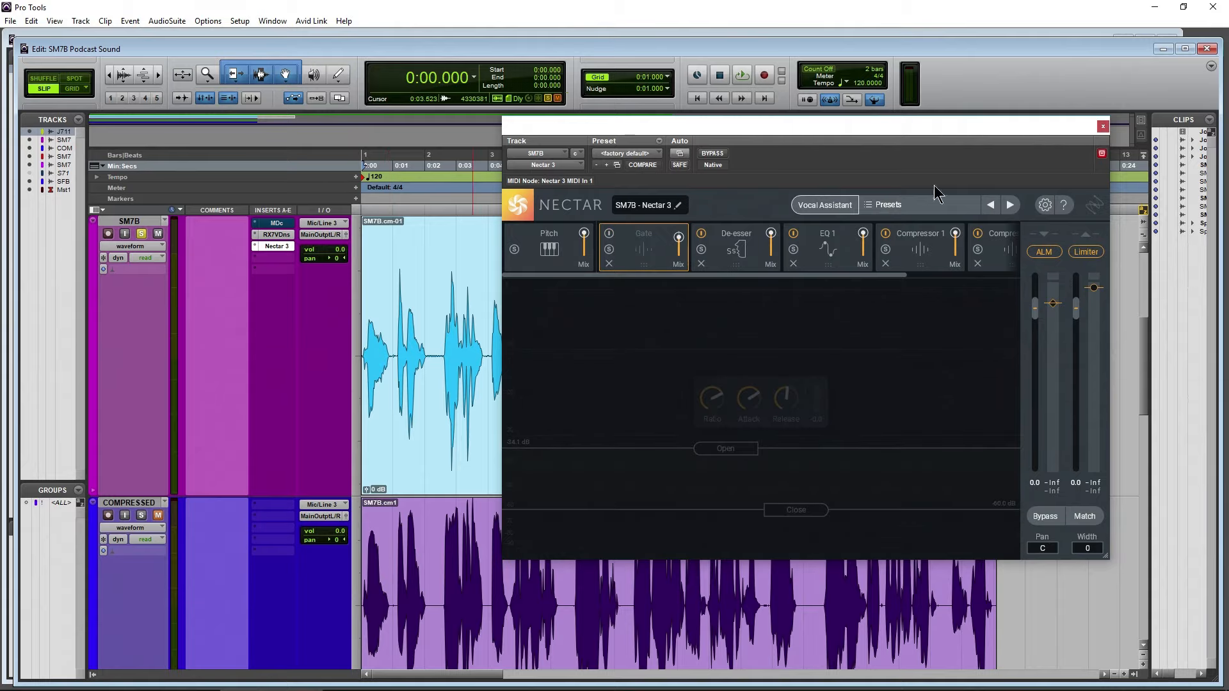
pyautogui.click(1103, 127)
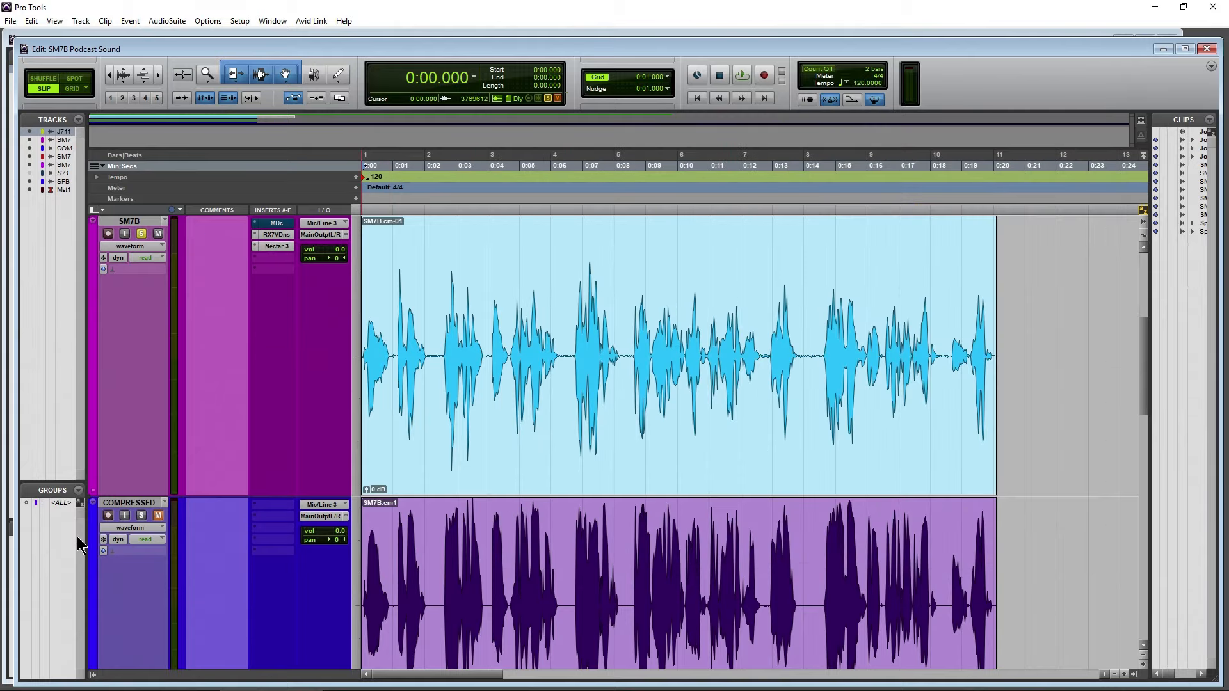
# Solo the SM7B WAVES track and play it from the session start
pyautogui.scroll(-6, 142, 256)
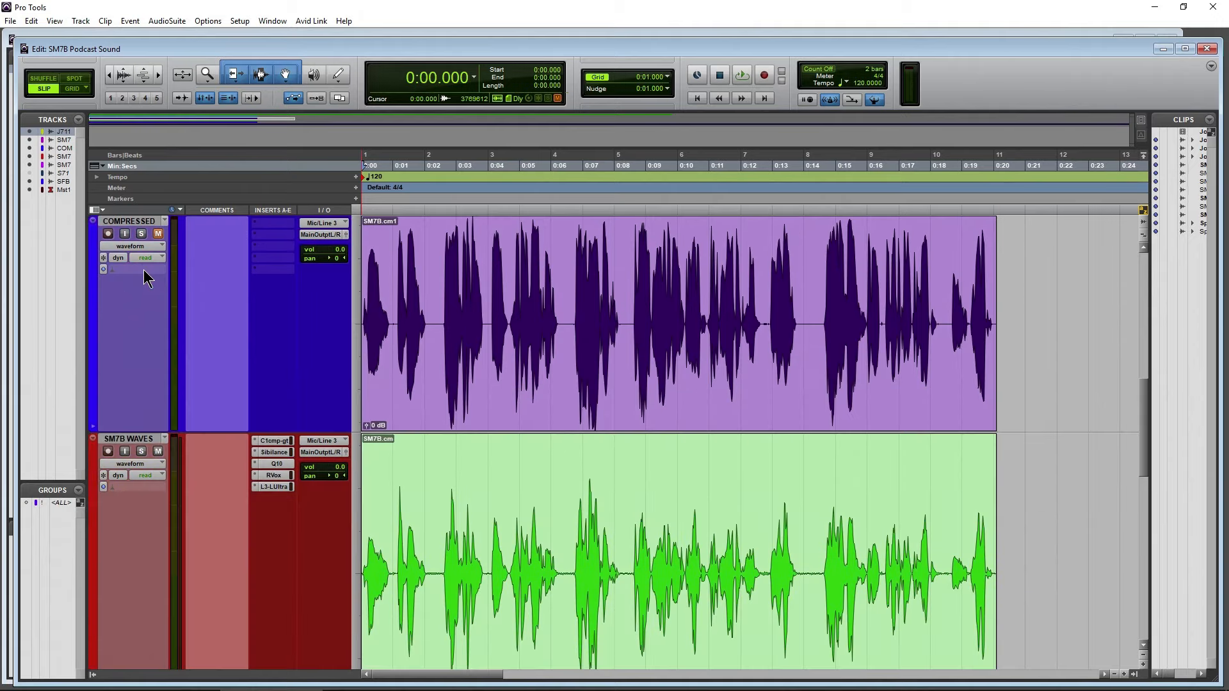
pyautogui.click(142, 234)
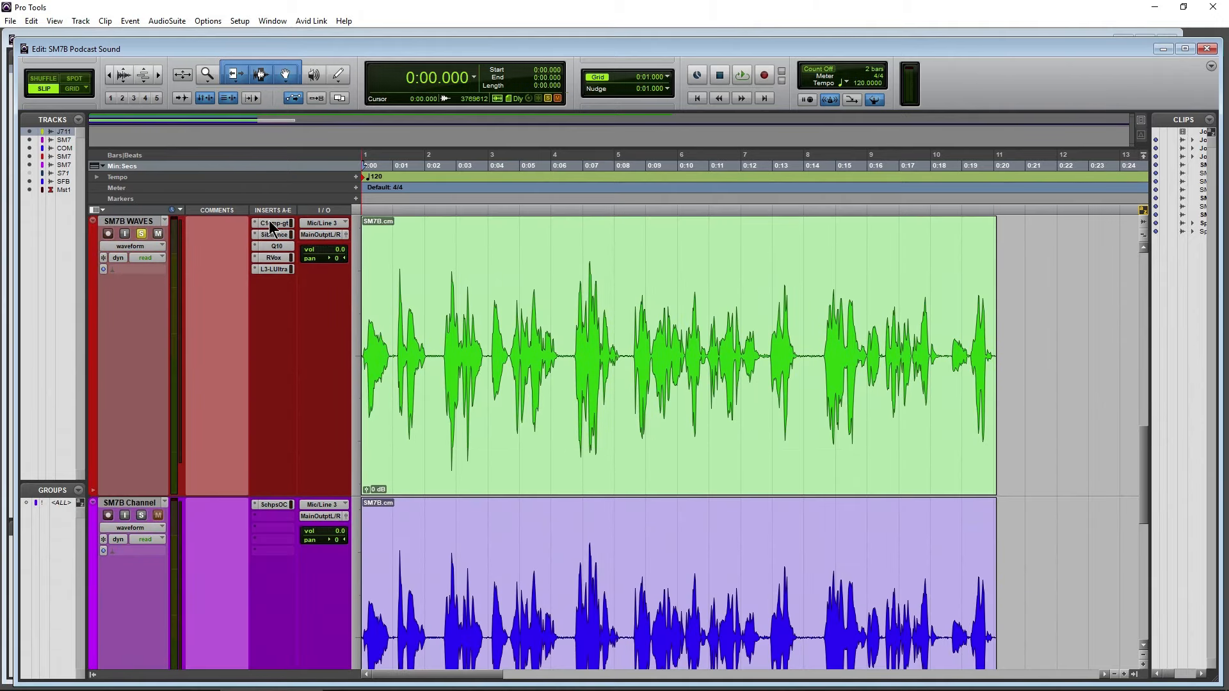
pyautogui.press('space')
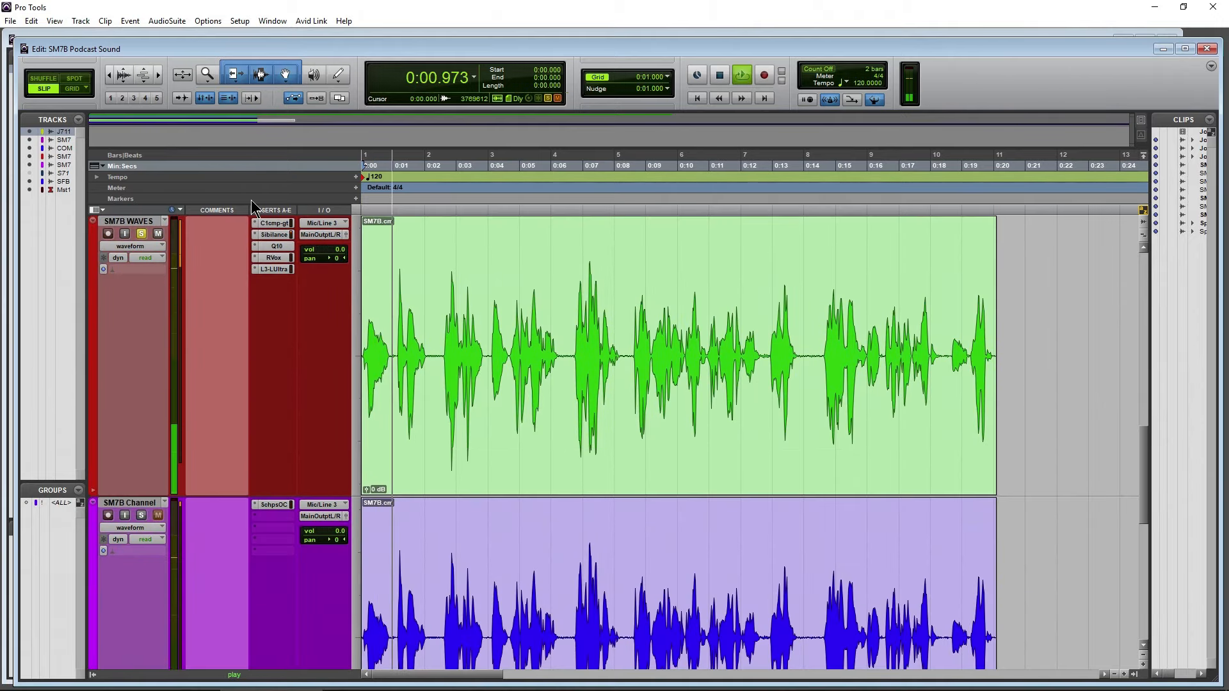
# Examine the C1 comp-gate, Sibilance, Q10, RVox and L3-LL Ultra inserts on SM7B WAVES while it plays
pyautogui.click(270, 223)
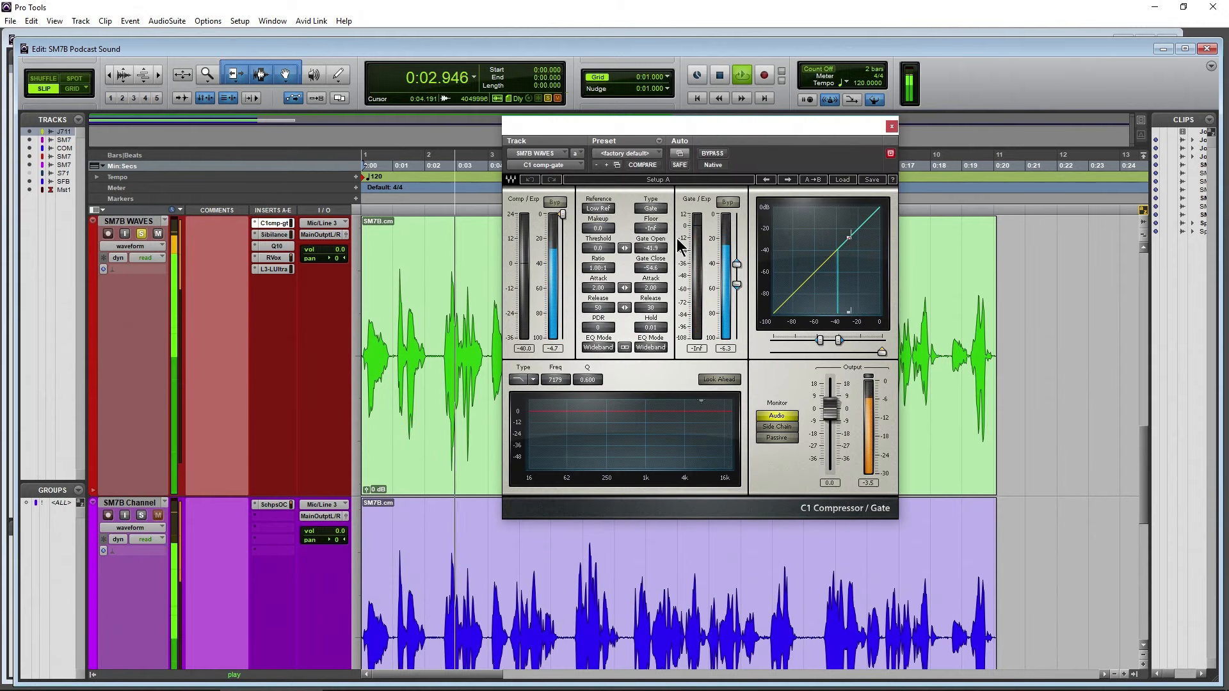
pyautogui.click(271, 236)
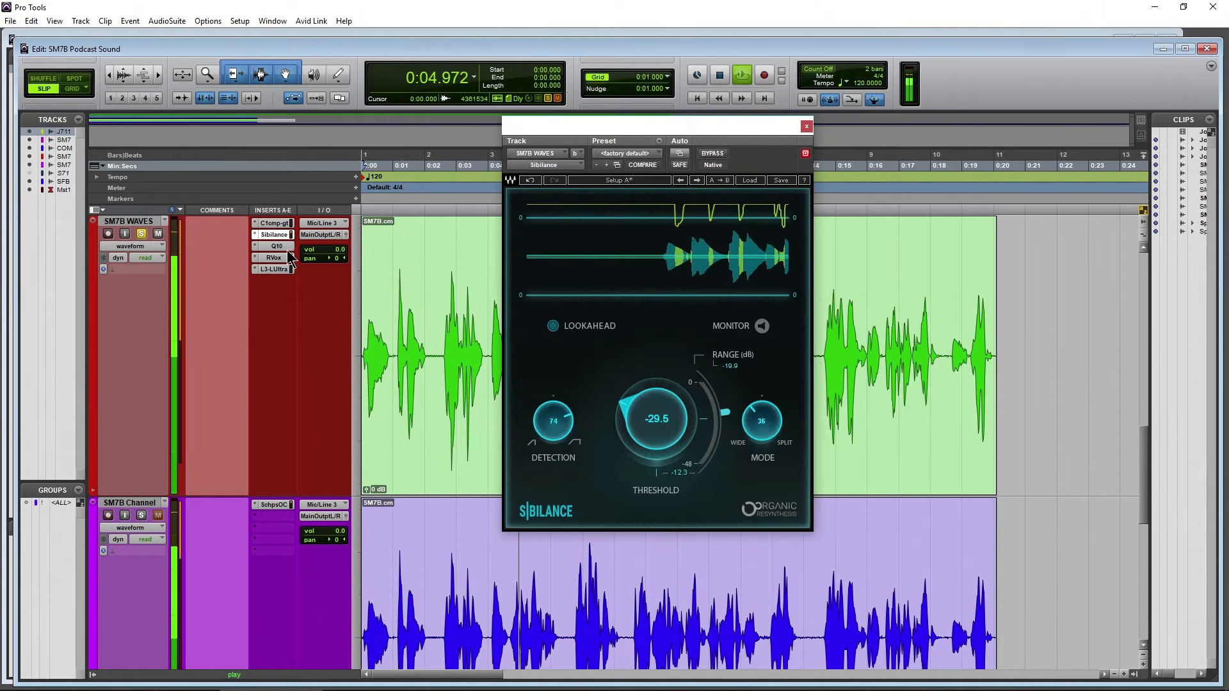
pyautogui.click(275, 247)
pyautogui.click(274, 259)
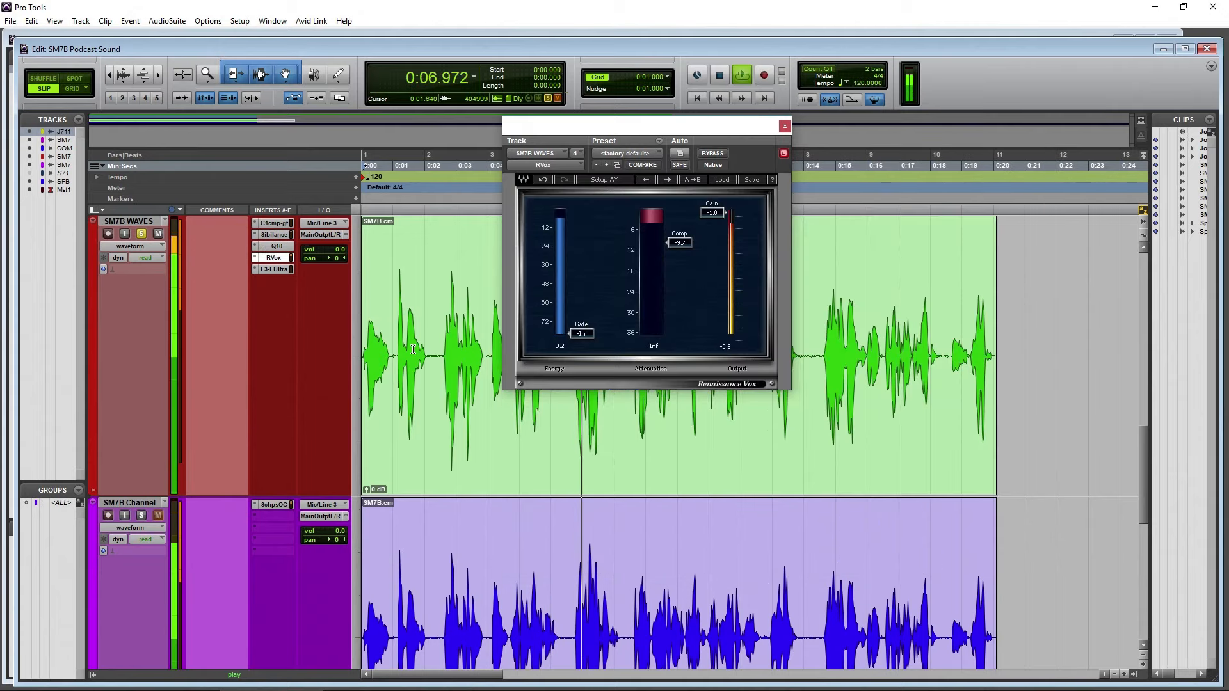
pyautogui.click(274, 268)
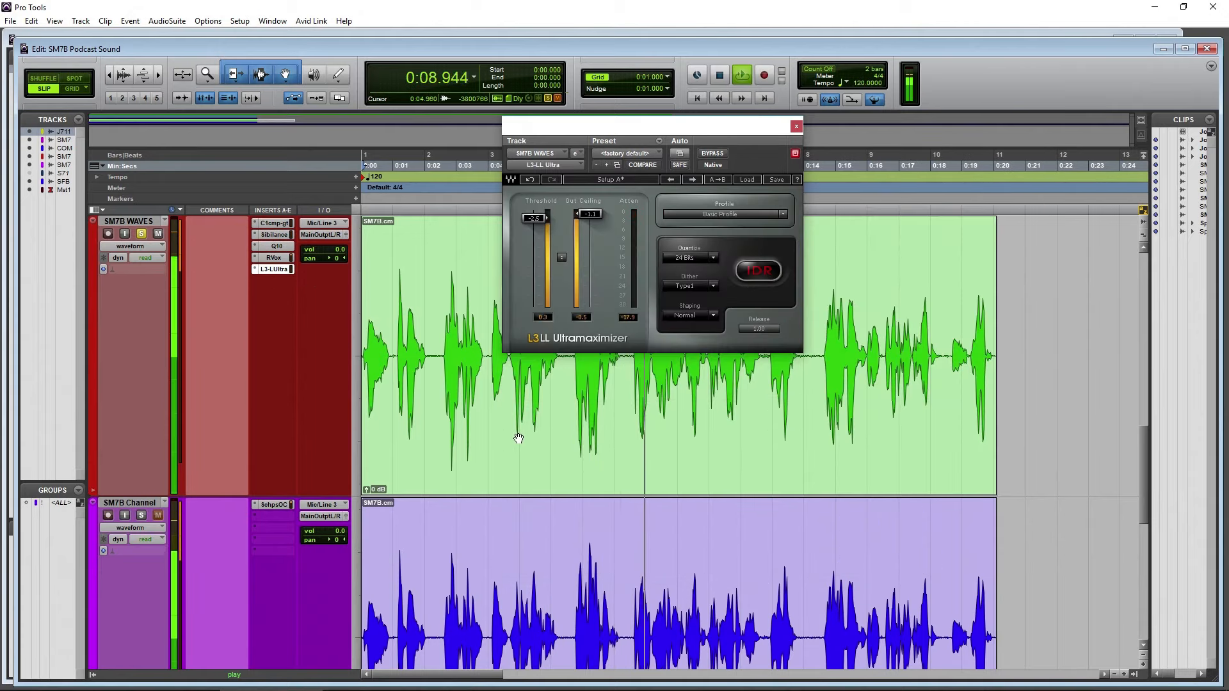
pyautogui.click(141, 234)
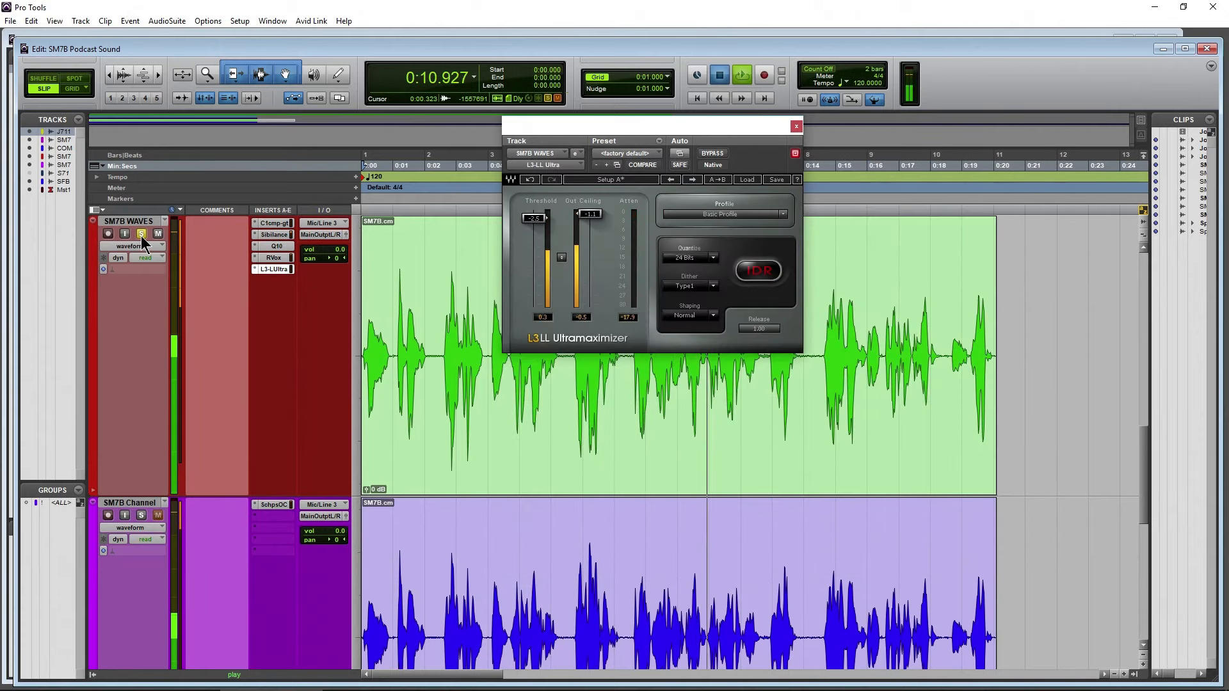
# Close the L3-LL Ultramaximizer, open Scheps Omni Channel on the soloed SM7B Channel track, audition the track, and close the plug-in
pyautogui.press('space')
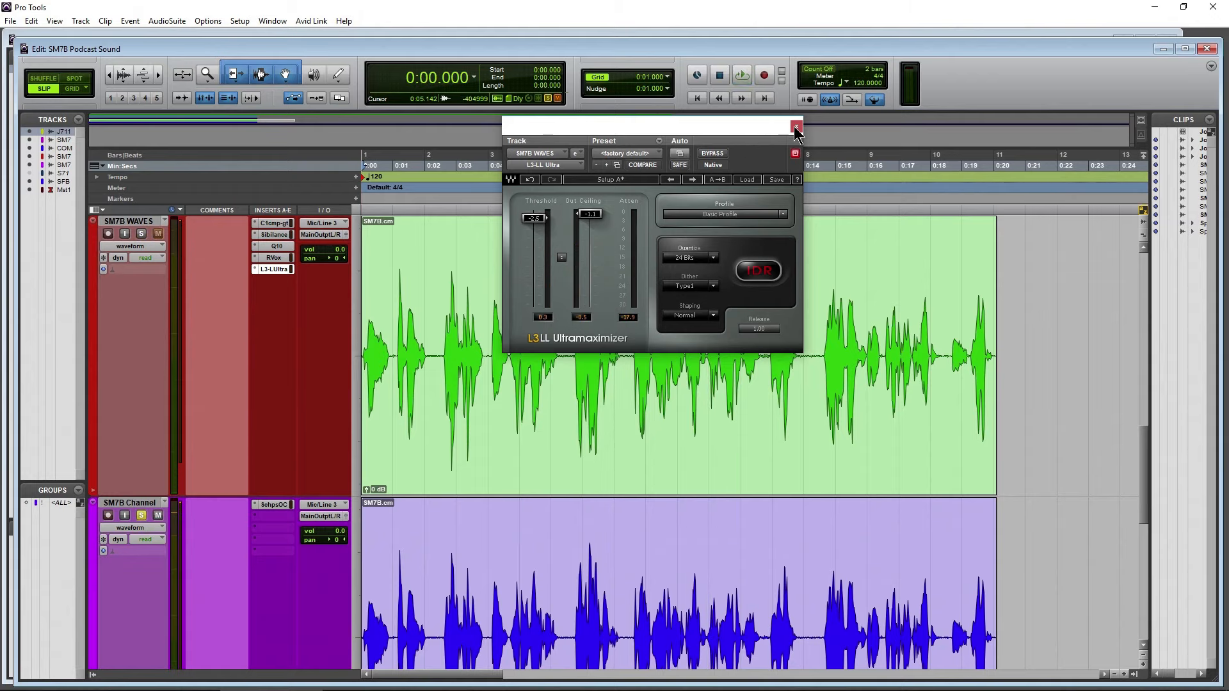
pyautogui.click(795, 126)
pyautogui.click(274, 506)
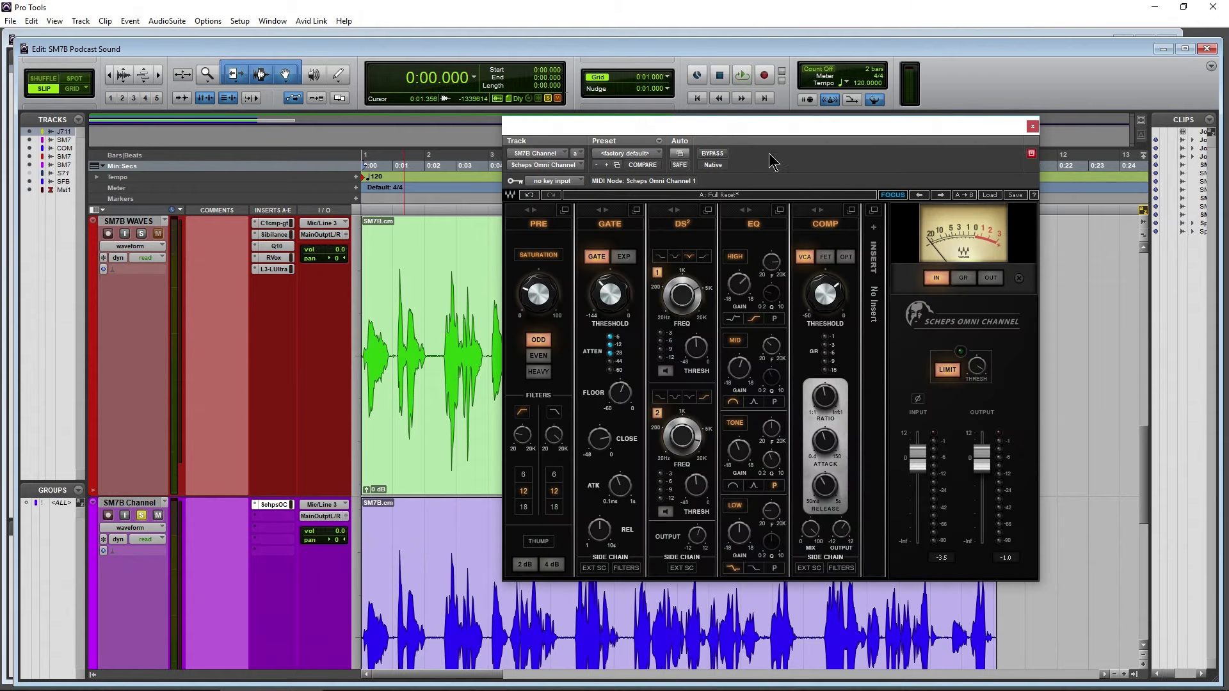
pyautogui.moveTo(794, 131); pyautogui.dragTo(839, 111)
pyautogui.scroll(-2, 468, 402)
pyautogui.press('space')
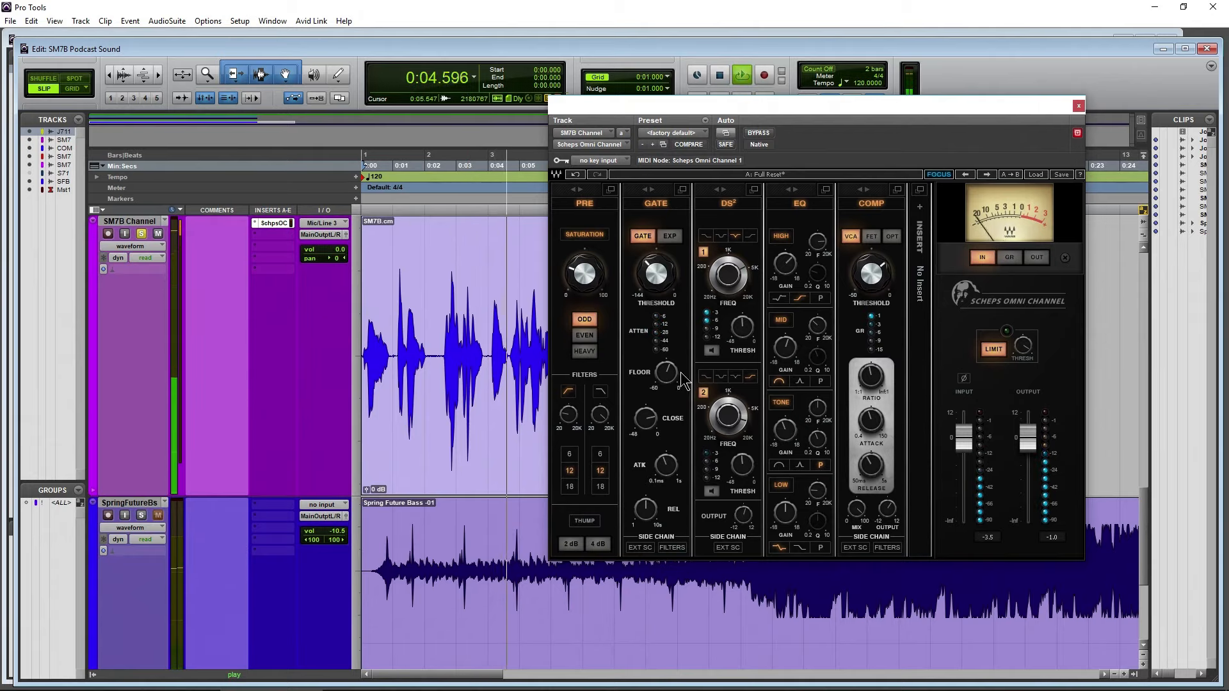
pyautogui.click(1078, 106)
pyautogui.press('space')
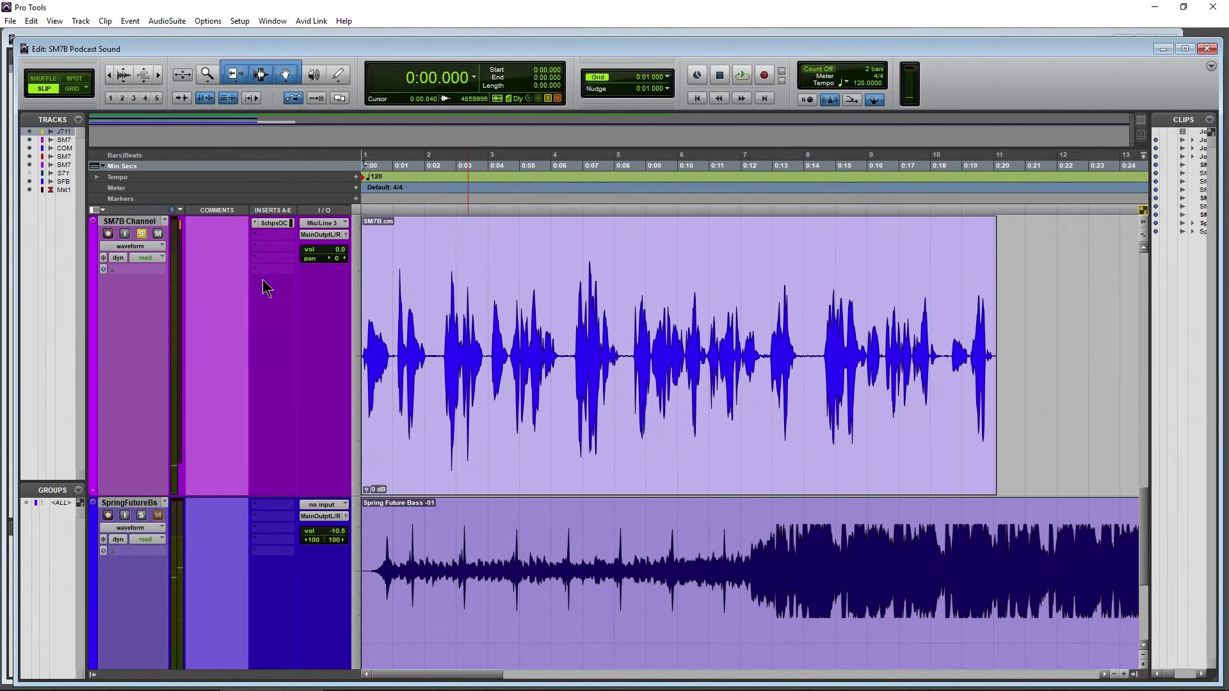
# Move Scheps Omni Channel to the second insert slot on SM7B Channel and insert the Waves WNS (mono) noise suppressor ahead of it
pyautogui.click(277, 236)
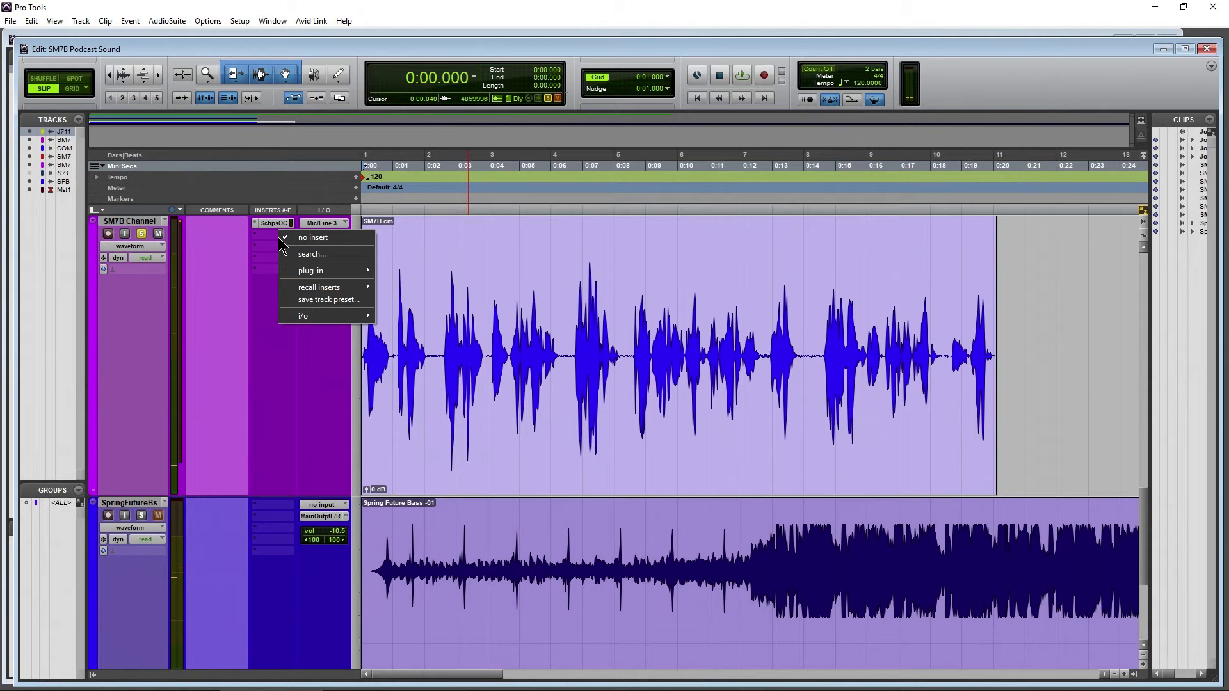
pyautogui.click(249, 372)
pyautogui.scroll(3, 277, 299)
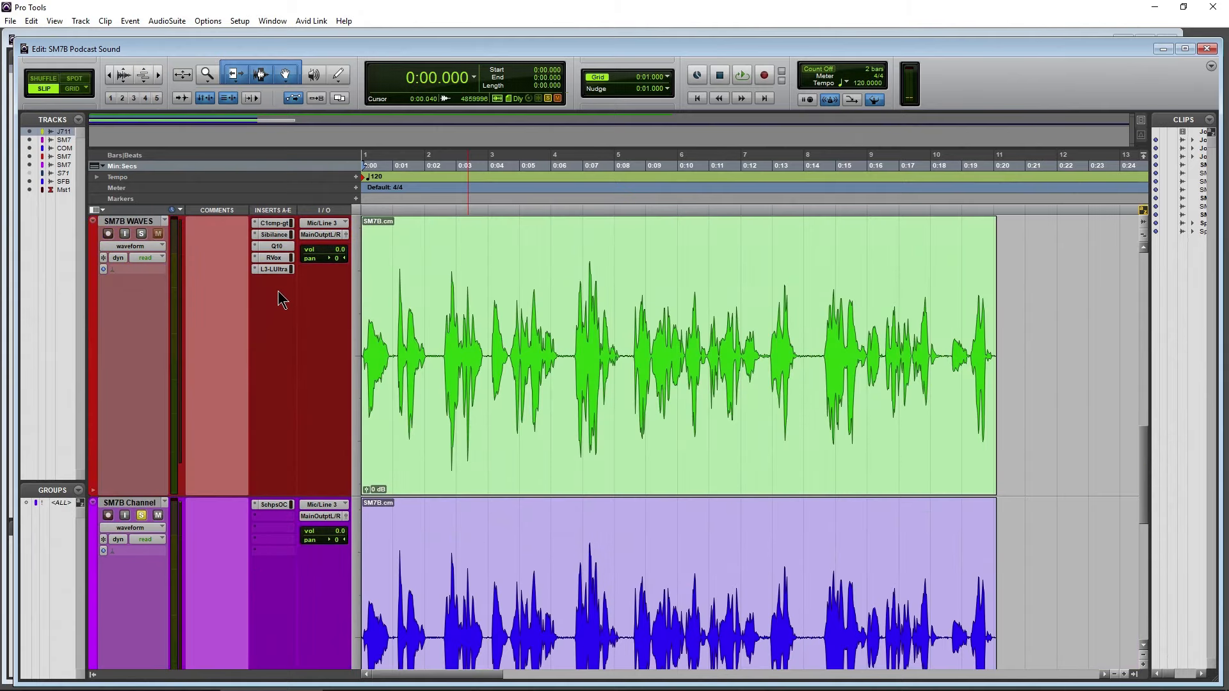
pyautogui.click(274, 517)
pyautogui.moveTo(320, 541)
pyautogui.moveTo(608, 443)
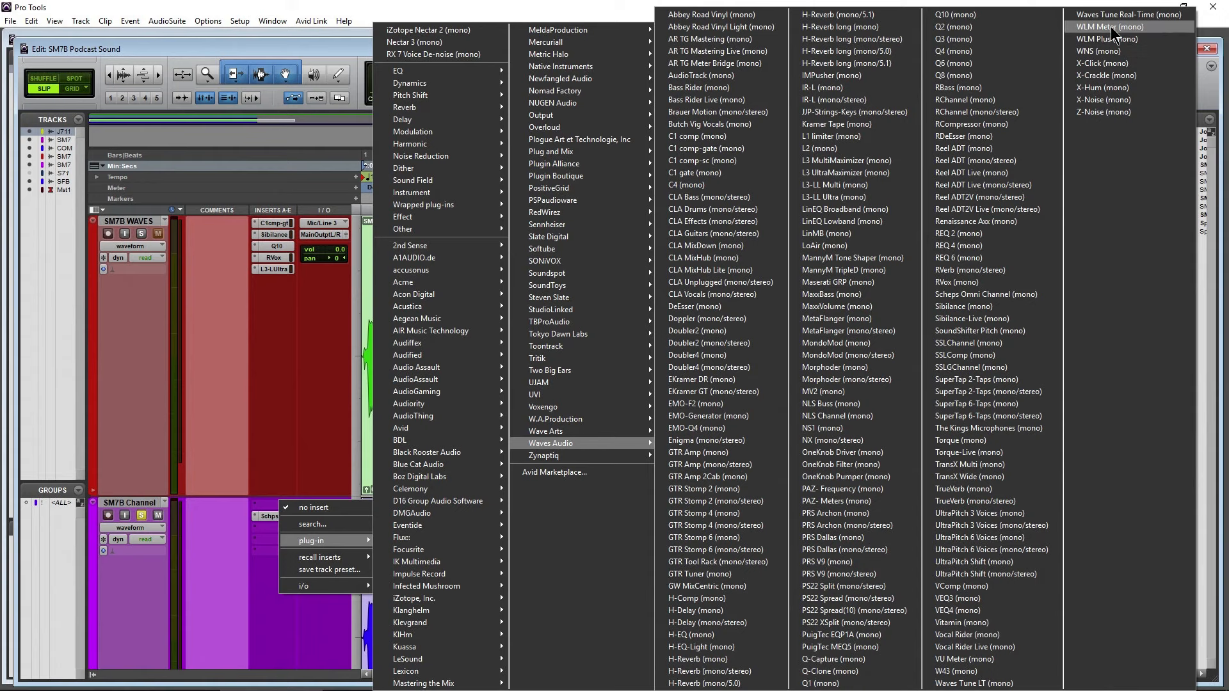
pyautogui.click(1112, 50)
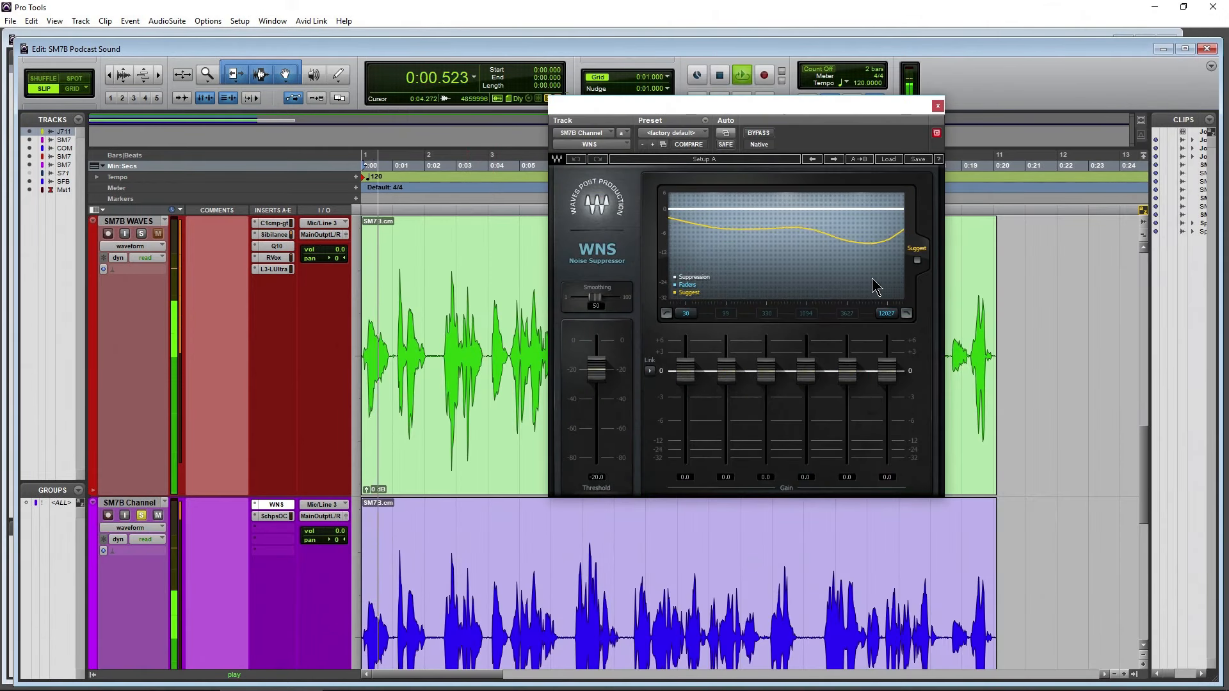
# Apply WNS's suggested suppression during playback, and set band gains 1, 2, 5 and 6 to -1.5, -3.3, -3.9 and -2.3
pyautogui.click(918, 262)
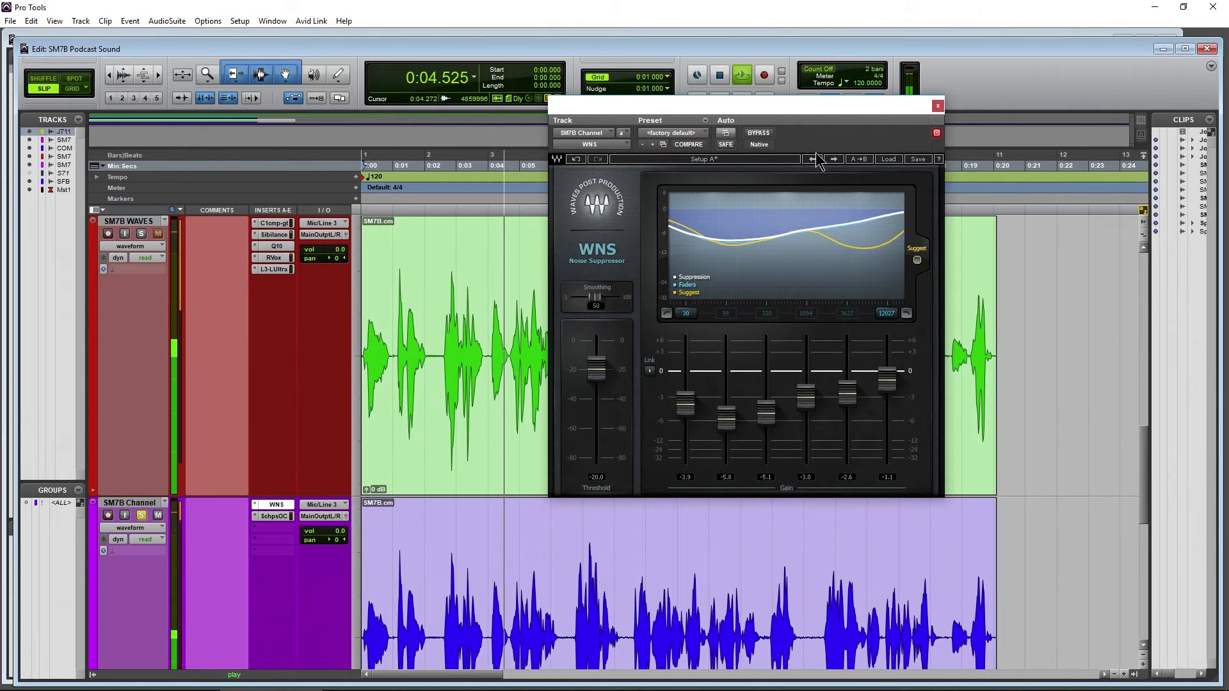
pyautogui.moveTo(809, 110); pyautogui.dragTo(854, 127)
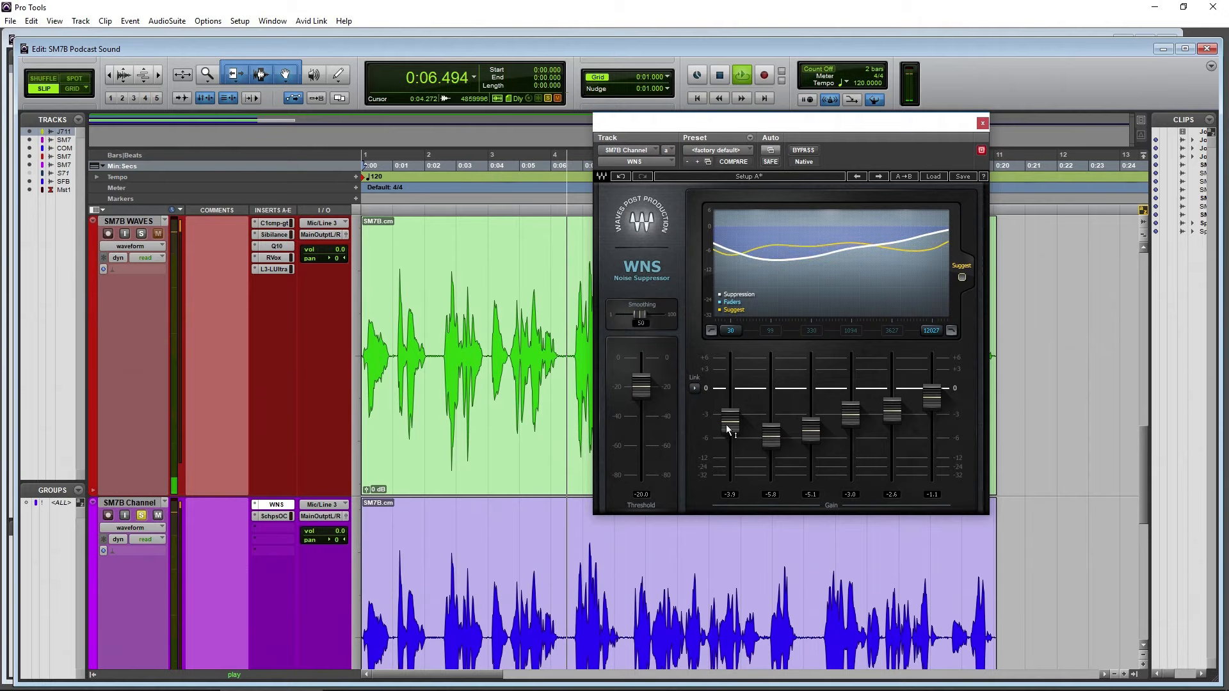
pyautogui.moveTo(730, 434); pyautogui.dragTo(772, 416)
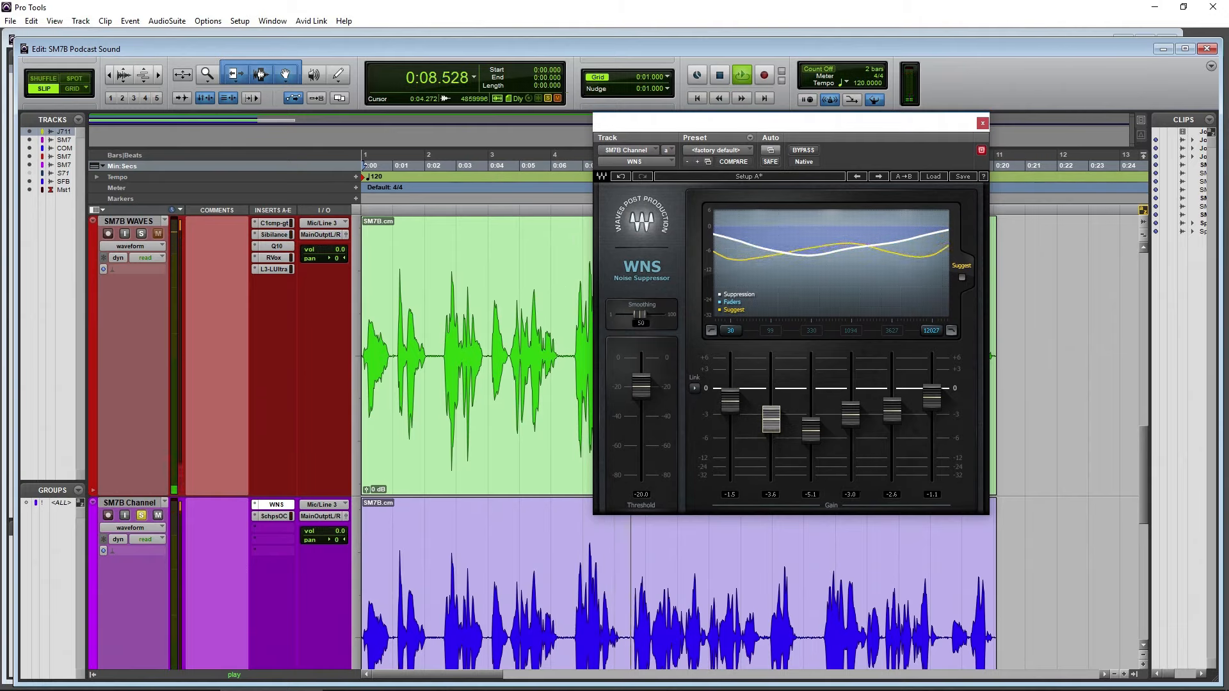
pyautogui.moveTo(892, 411); pyautogui.dragTo(931, 410)
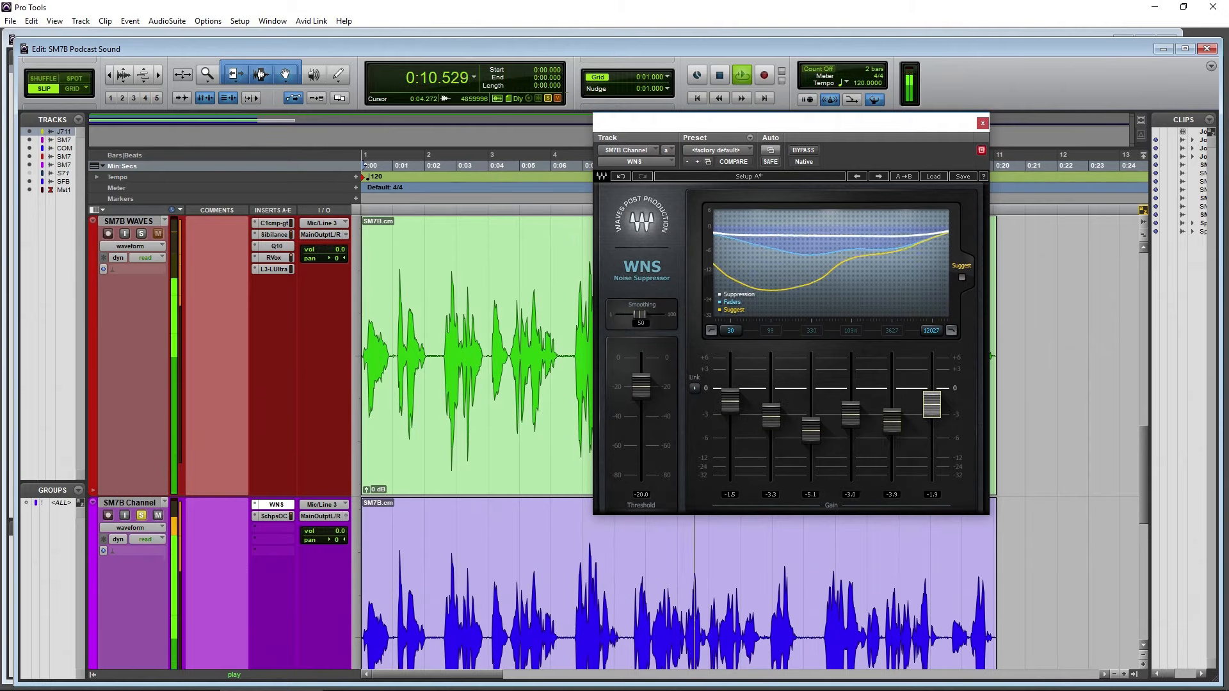
# Compare the SM7B Channel sound with WNS bypassed and active, and close WNS
pyautogui.click(803, 149)
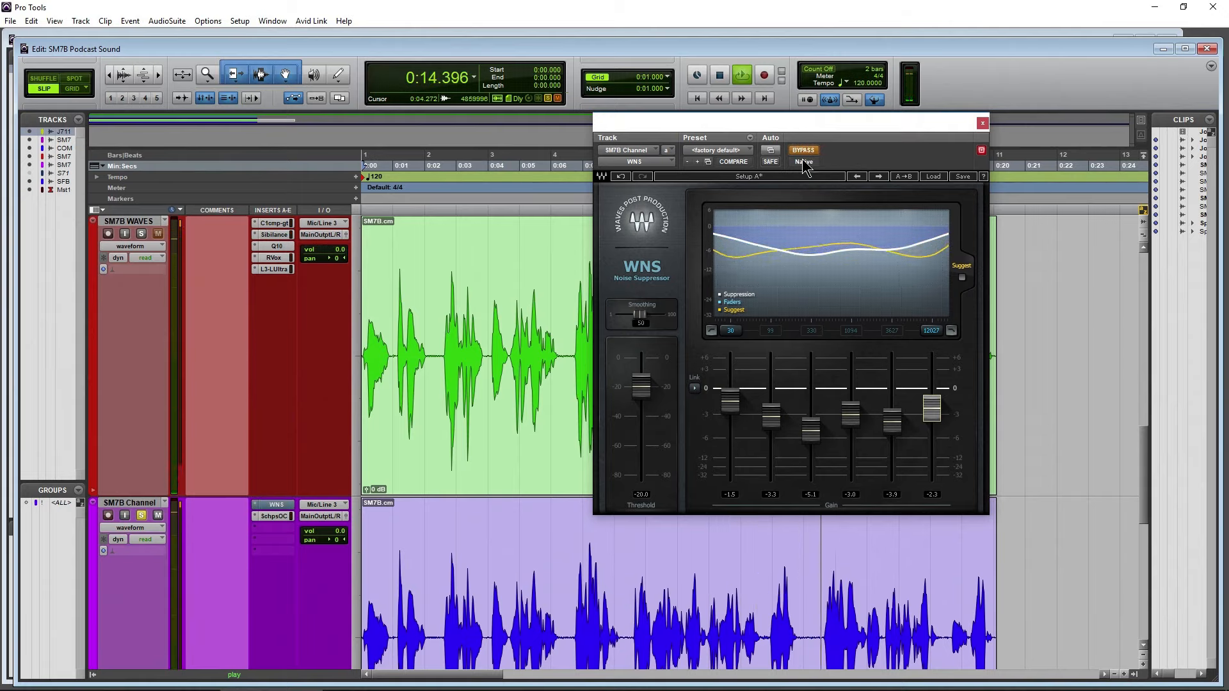
pyautogui.click(803, 151)
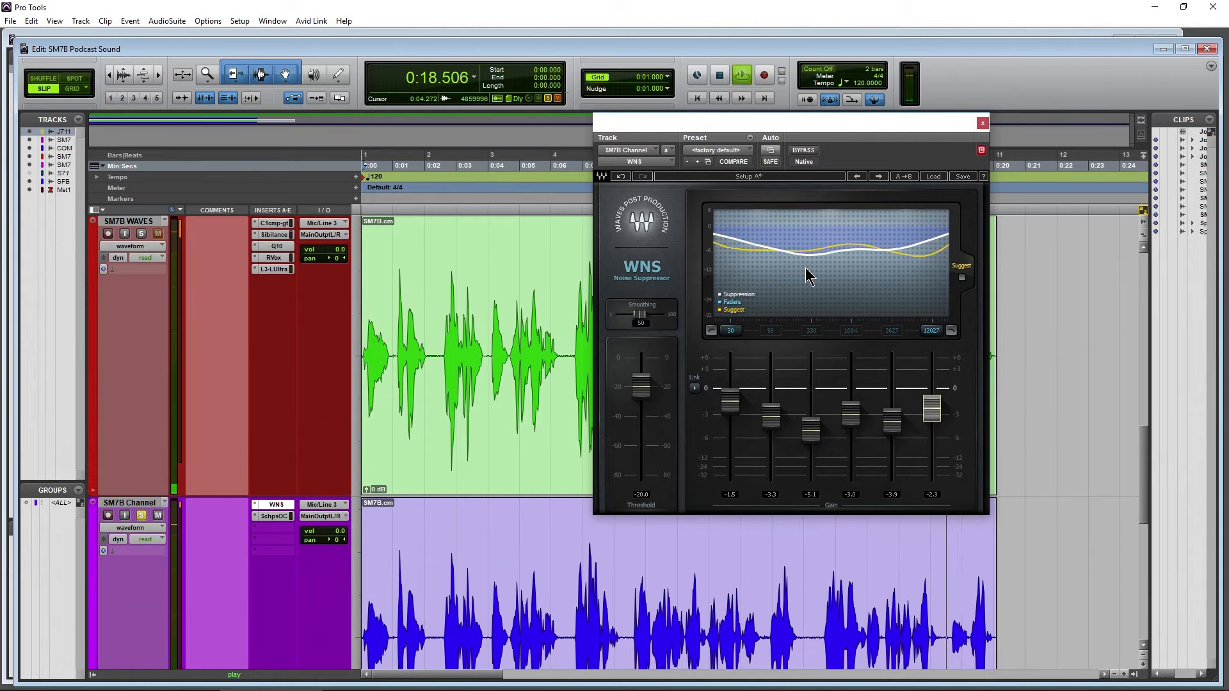
pyautogui.click(983, 124)
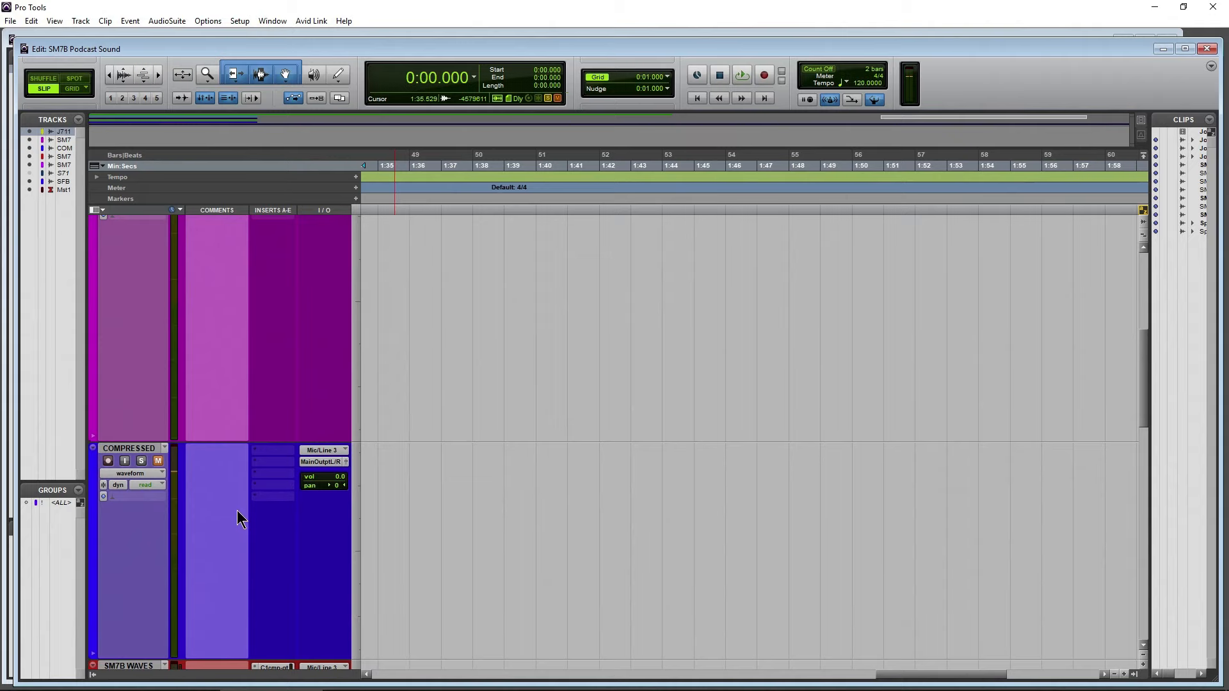
# Return the view to the session start, open Nectar 3 on the SM7B track, and look over the processed versions below it
pyautogui.scroll(5, 237, 519)
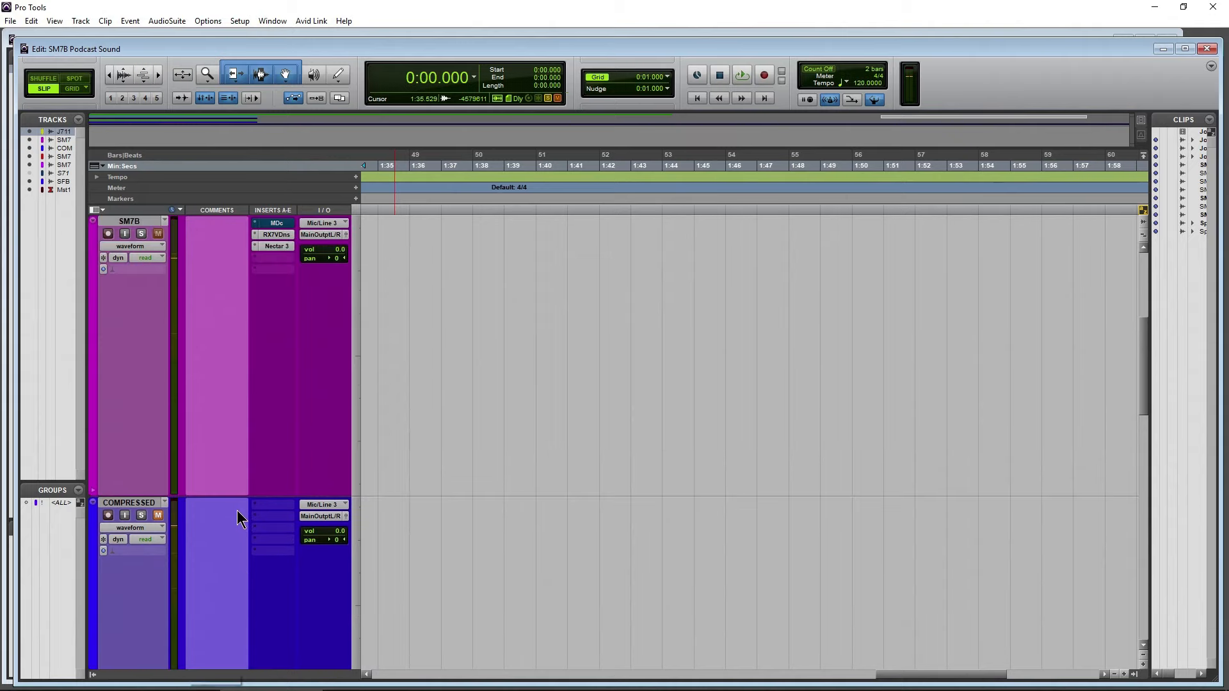
pyautogui.click(697, 99)
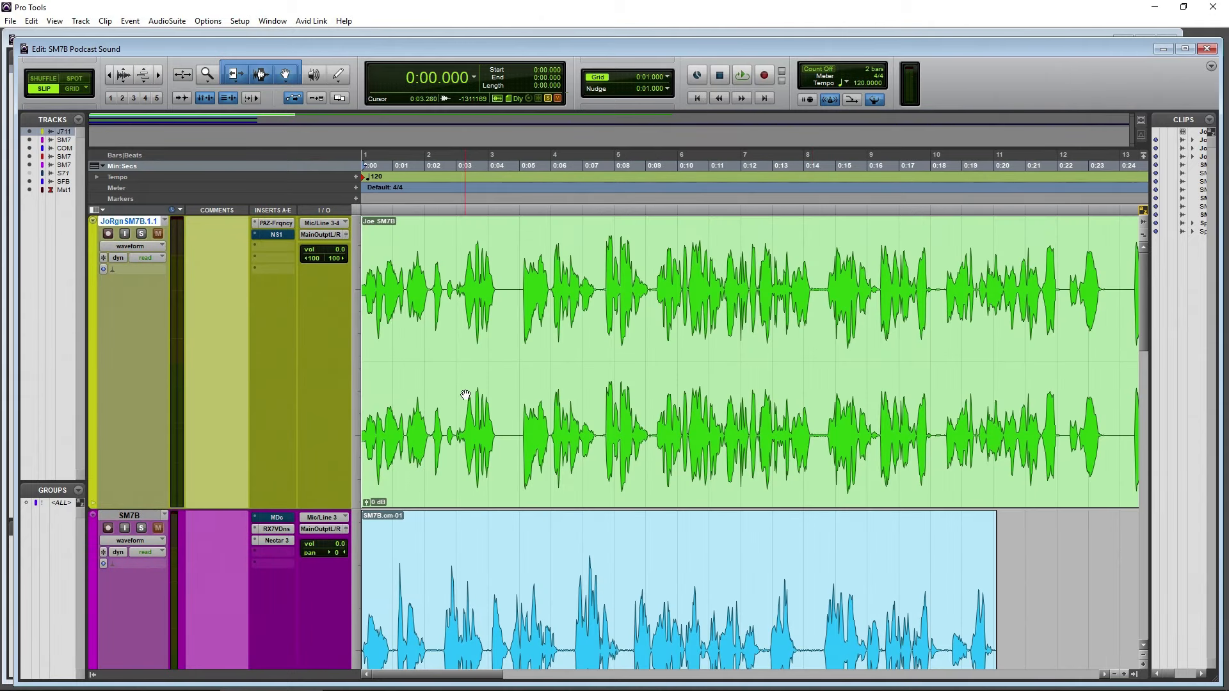
pyautogui.click(276, 540)
pyautogui.scroll(-2, 229, 324)
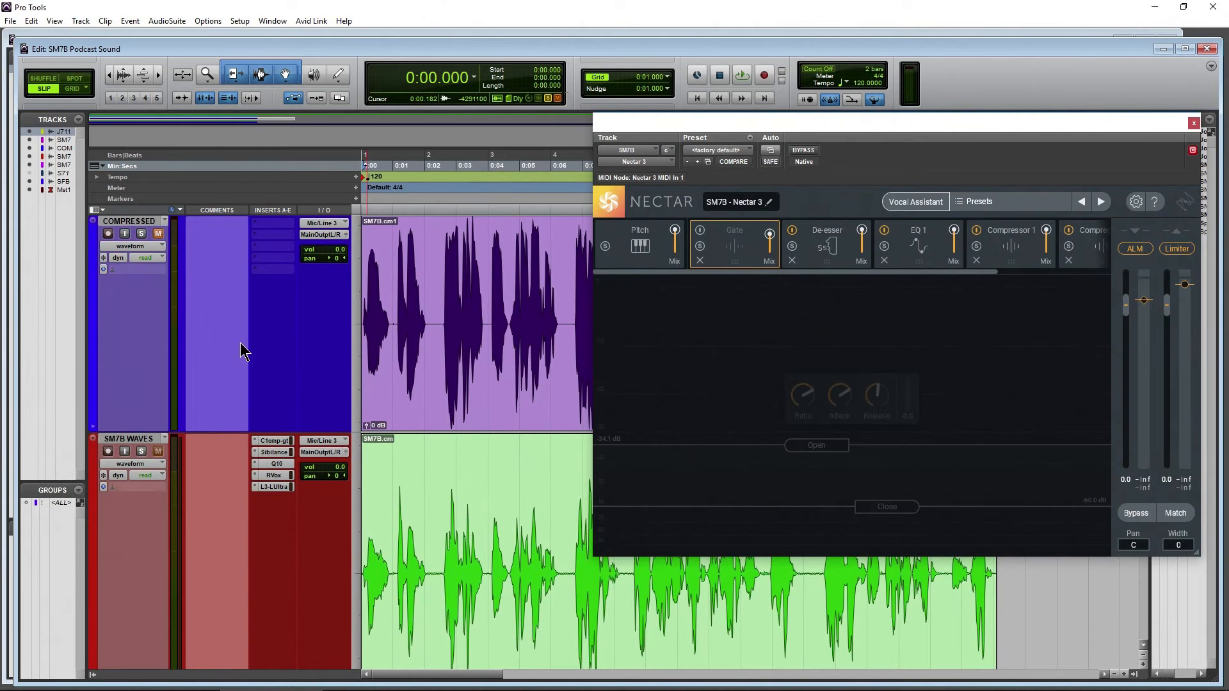
pyautogui.scroll(-1, 240, 343)
pyautogui.scroll(2, 240, 343)
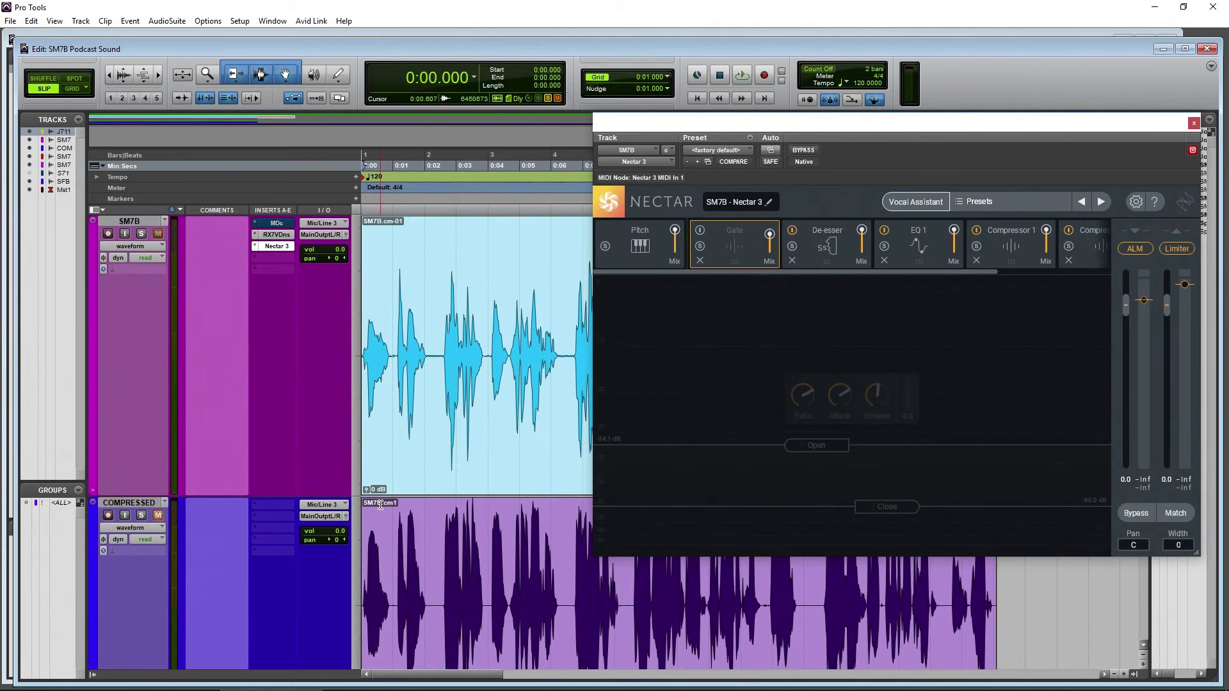
pyautogui.scroll(1, 314, 544)
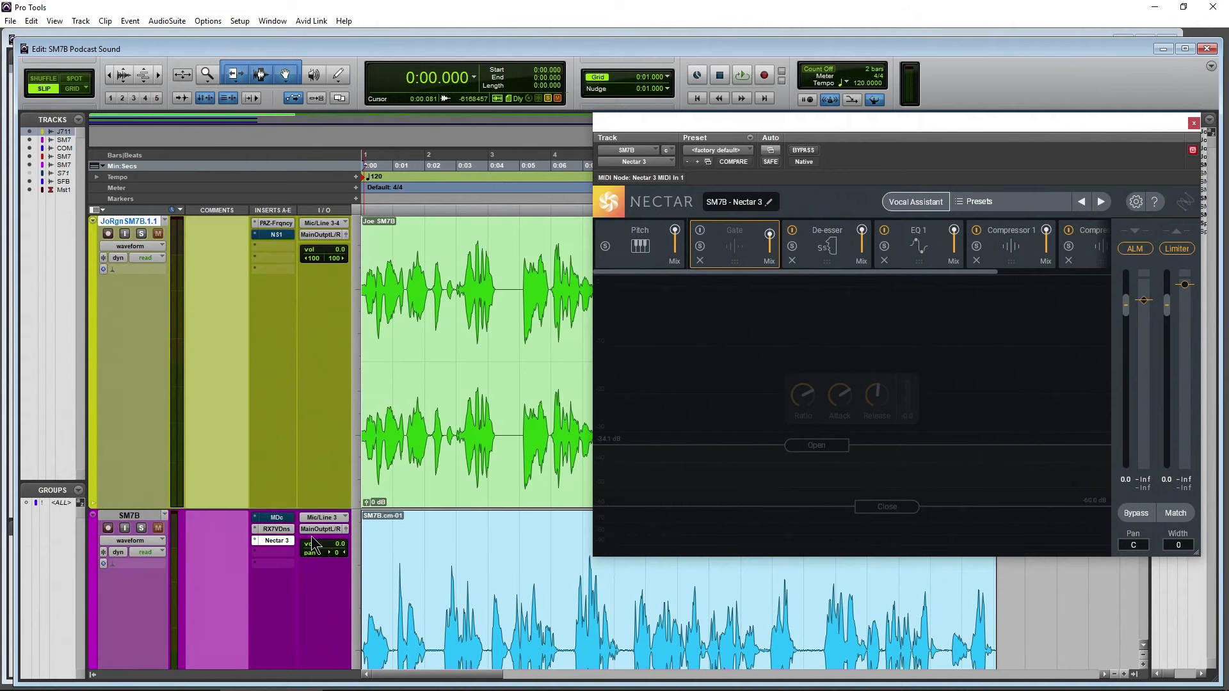
# Review the RX 6 Mouth De-click and RX 7 Voice De-noise settings on SM7B and the NS1 insert on the reference track
pyautogui.click(282, 528)
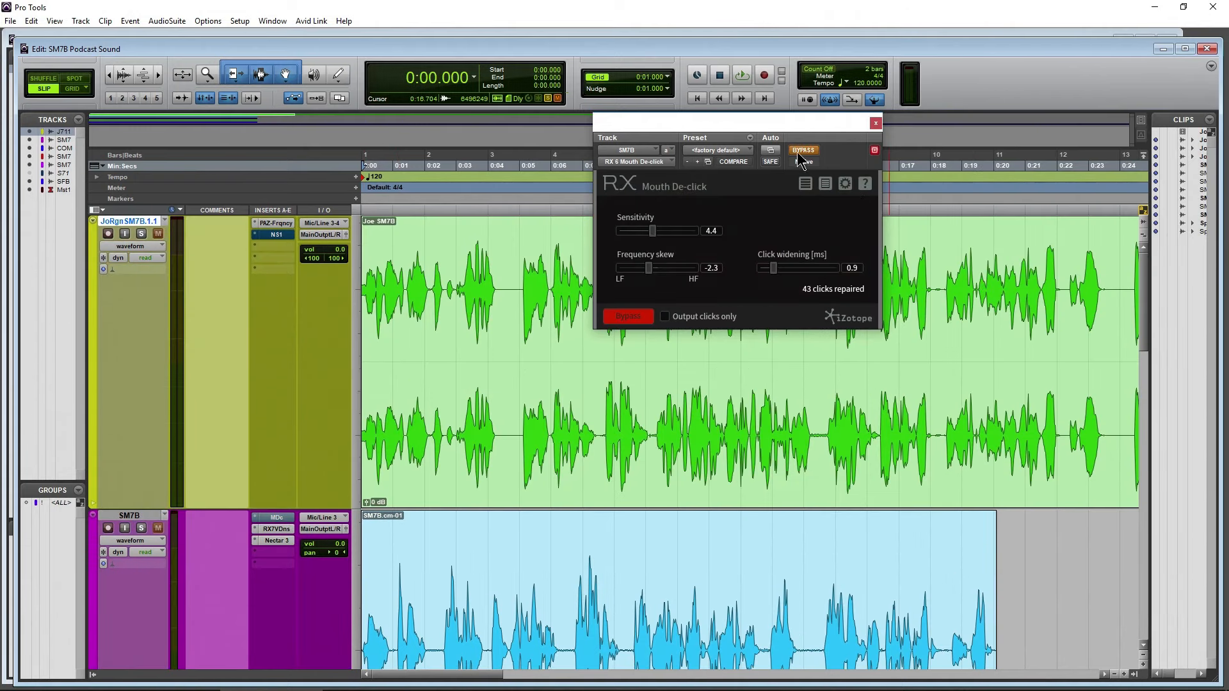
pyautogui.moveTo(781, 128)
pyautogui.mouseDown()
pyautogui.moveTo(820, 127)
pyautogui.moveTo(759, 125)
pyautogui.mouseUp()
pyautogui.click(266, 531)
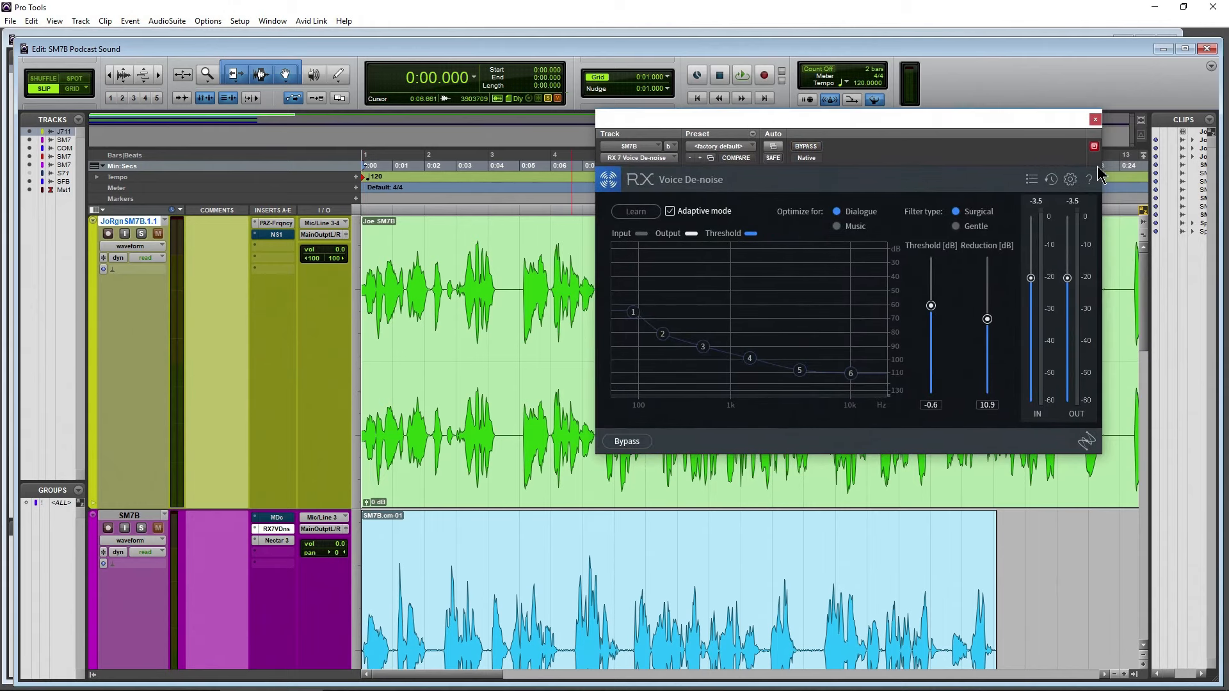
pyautogui.click(1095, 120)
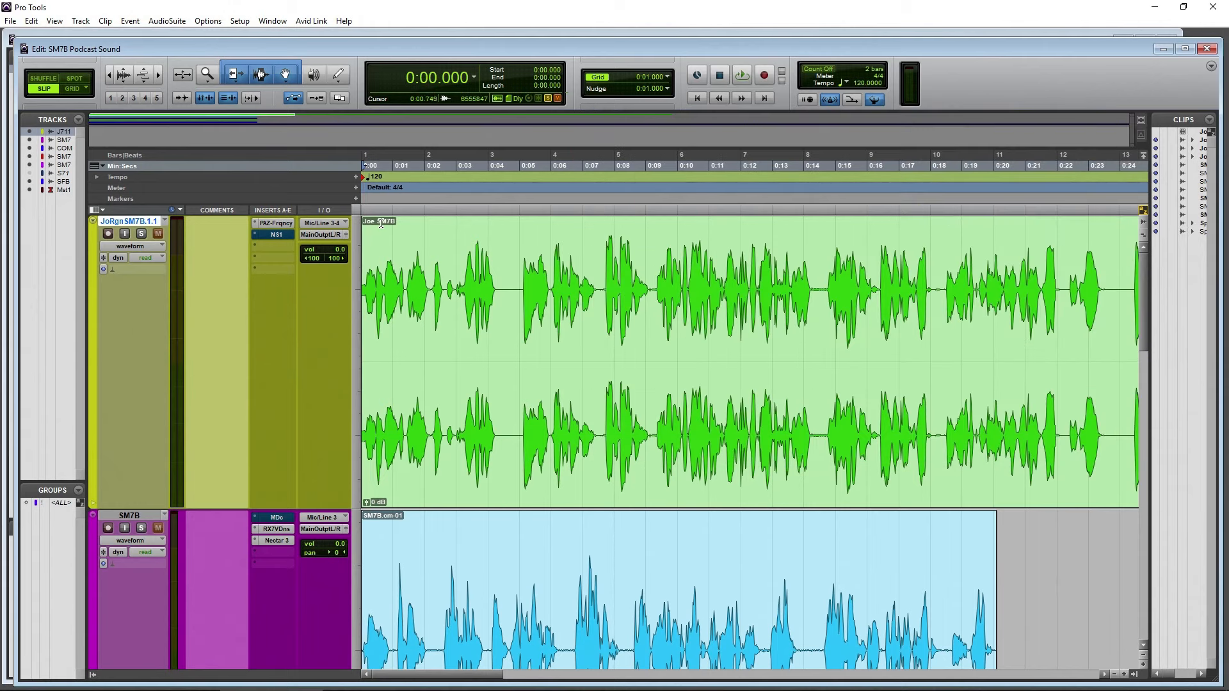
pyautogui.click(281, 237)
pyautogui.click(878, 119)
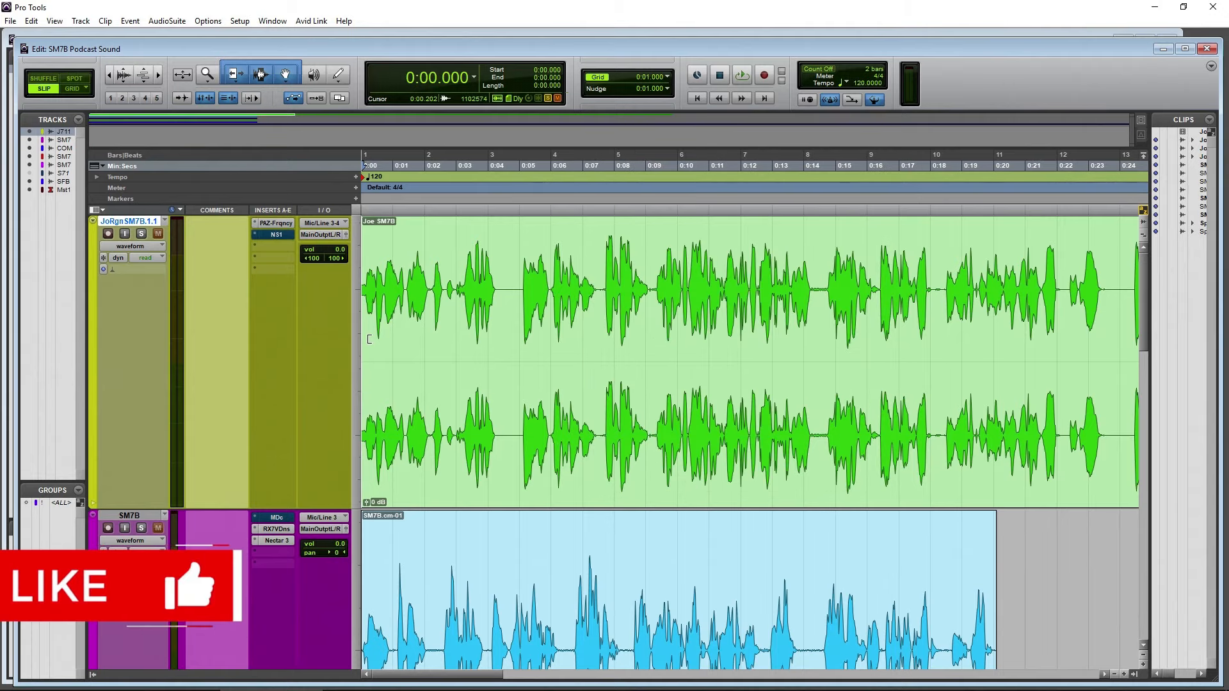
# Open Nectar 3 on the SM7B track and display its EQ 1 module's curve
pyautogui.scroll(-3, 342, 343)
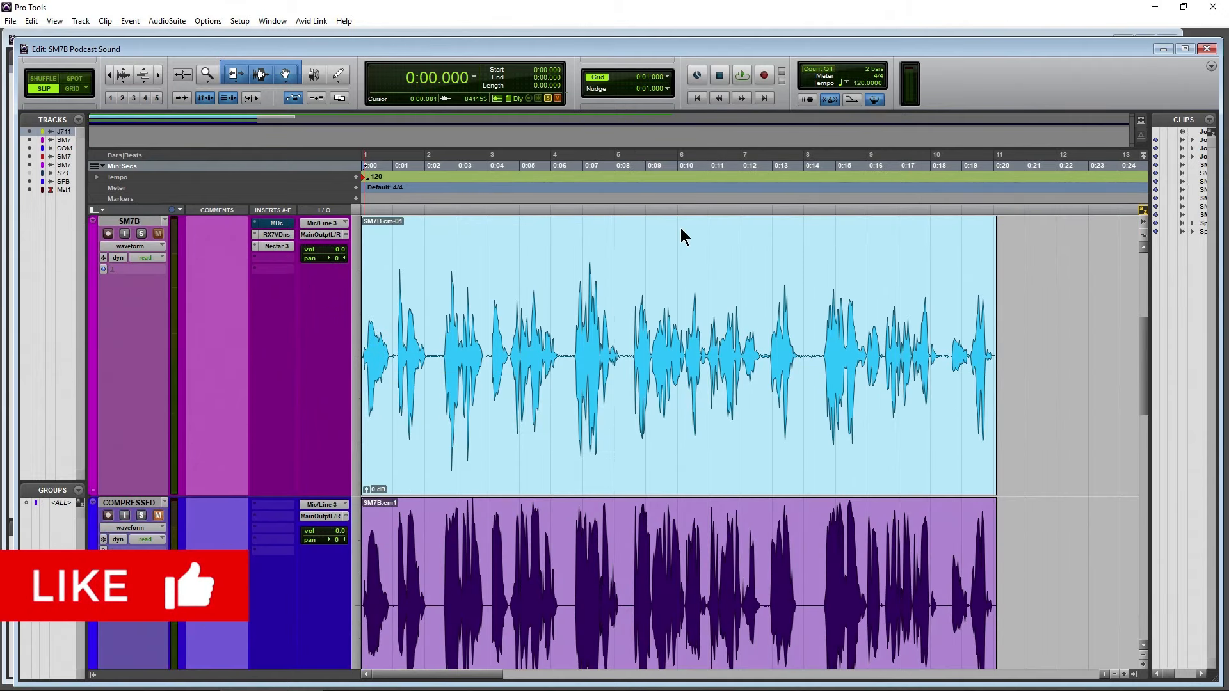
pyautogui.click(274, 246)
pyautogui.moveTo(741, 119); pyautogui.dragTo(667, 84)
pyautogui.click(818, 206)
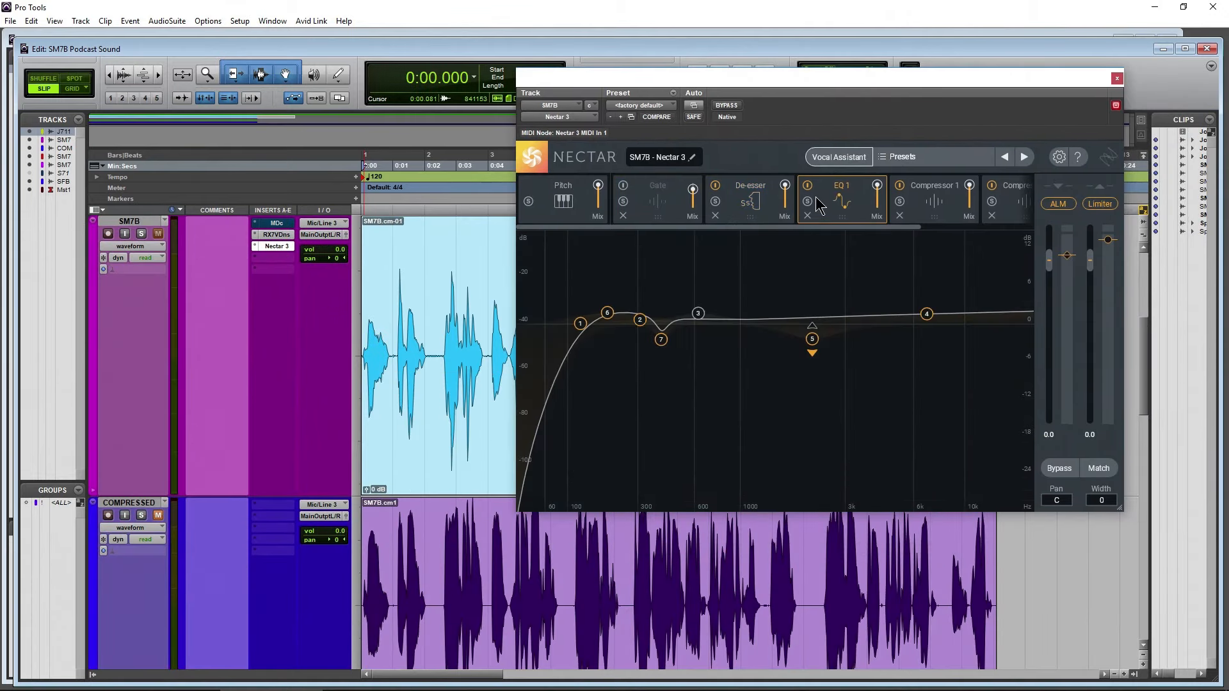